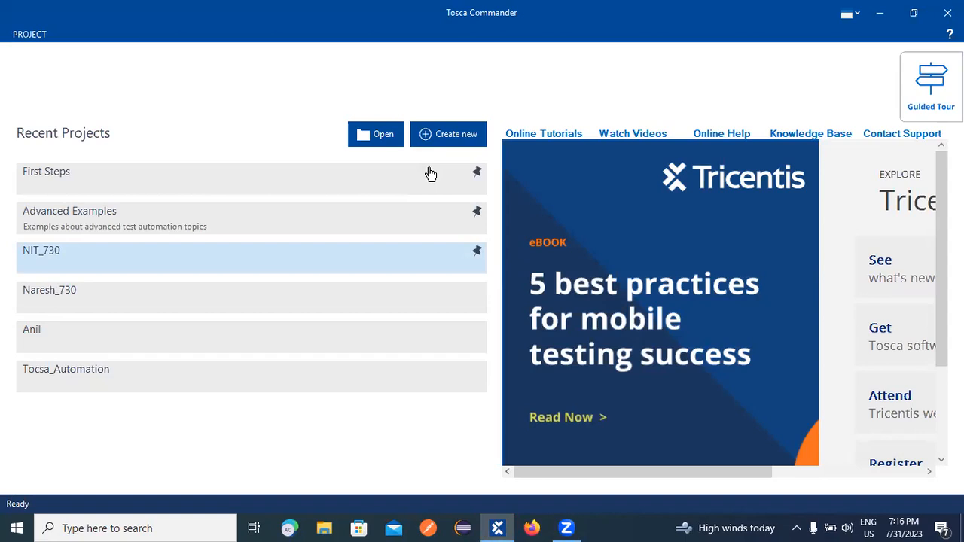
# Open the NIT_730 project from the Recent Projects list on the start page.
pyautogui.click(430, 174)
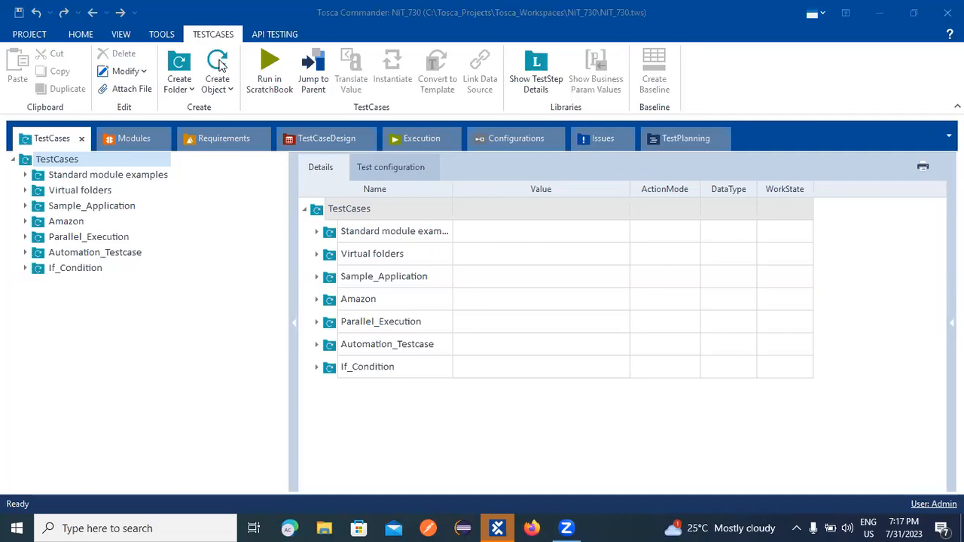
# Expand If_Condition > TC_01 and show the If step's Condition checking the email error Exists == True.
pyautogui.click(25, 268)
pyautogui.click(39, 283)
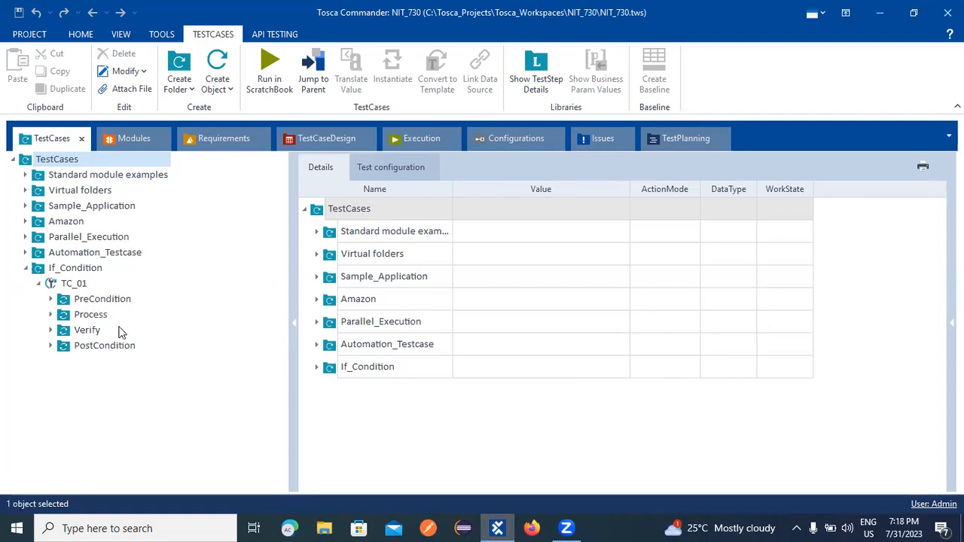
pyautogui.click(50, 299)
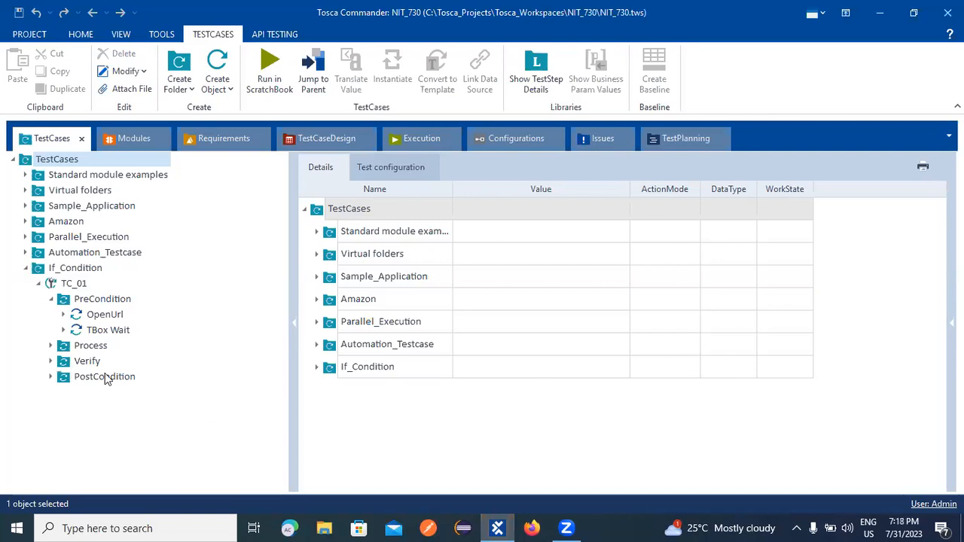
pyautogui.click(50, 361)
pyautogui.click(89, 377)
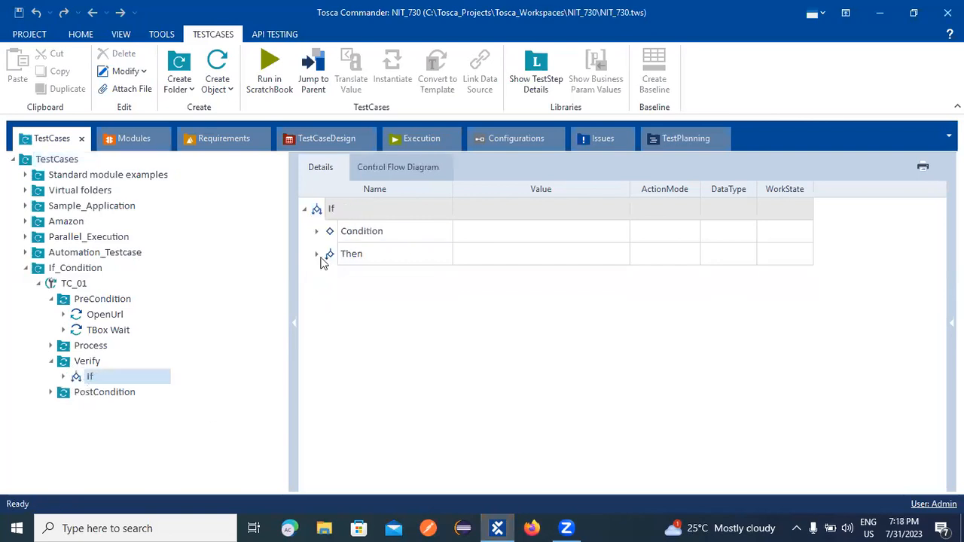
pyautogui.click(316, 232)
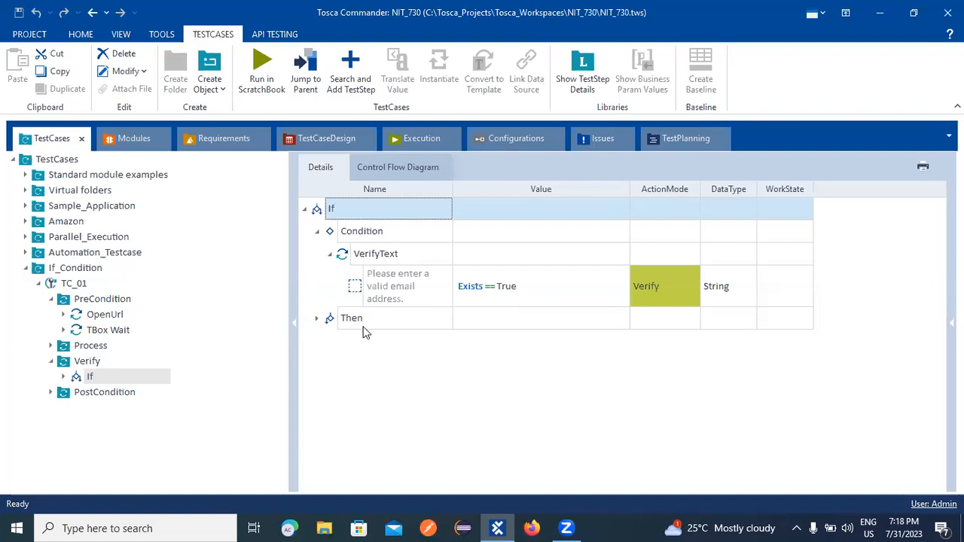
# Reveal the Then branch's DemoWebShop email-error check, keep ActionMode Verify, and switch to File Explorer.
pyautogui.click(317, 318)
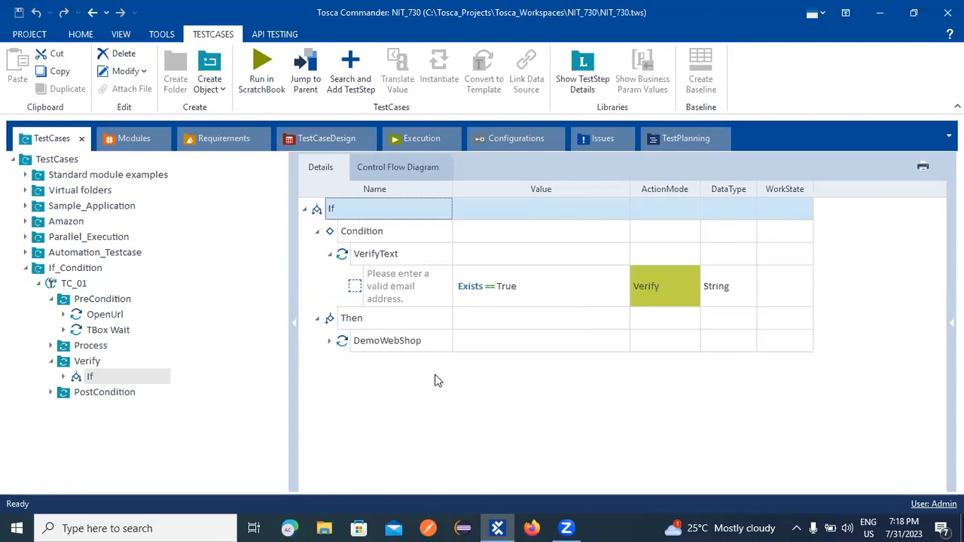
pyautogui.press('KP_Multiply')
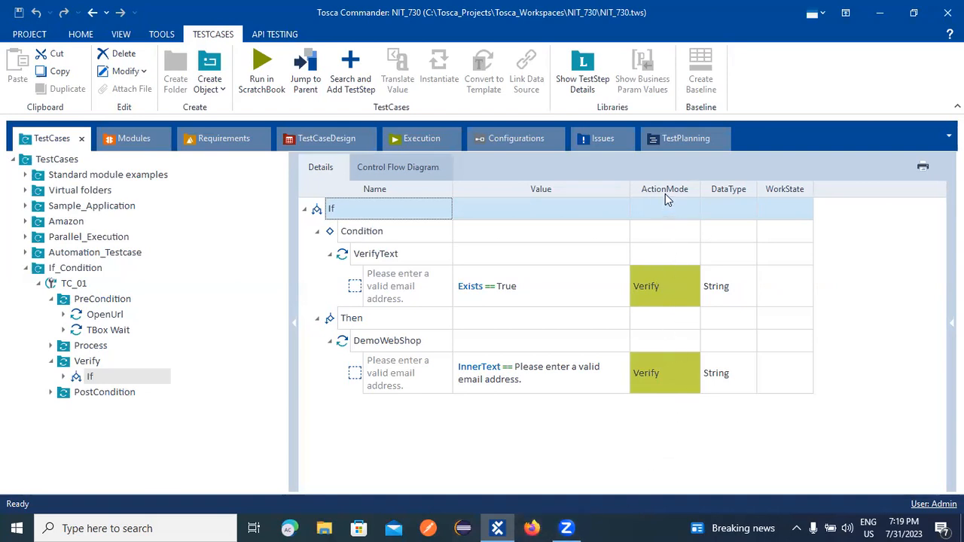
pyautogui.click(676, 290)
pyautogui.click(692, 292)
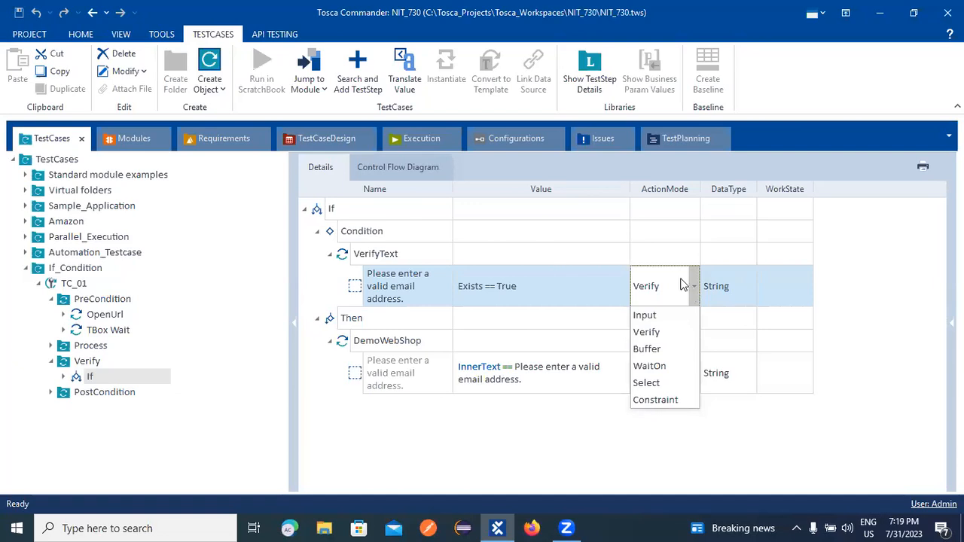
pyautogui.click(297, 458)
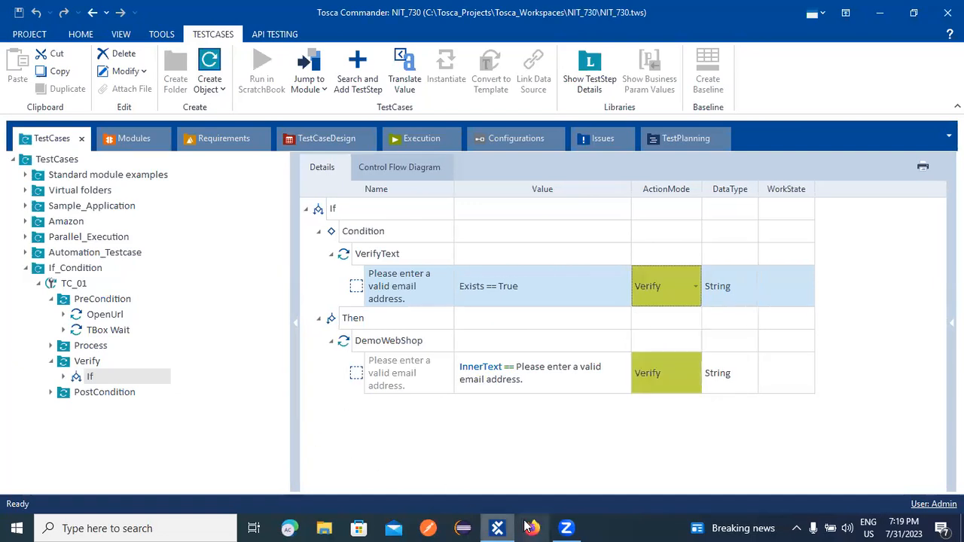
pyautogui.click(326, 528)
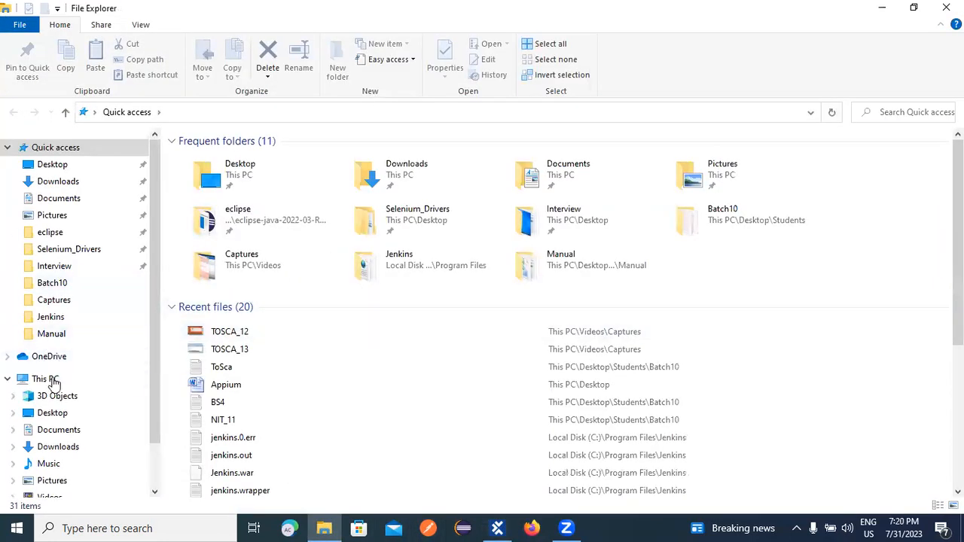
# Navigate Desktop > Manual > Interview > Batch10 and open the ToSca notes file in Notepad.
pyautogui.click(53, 413)
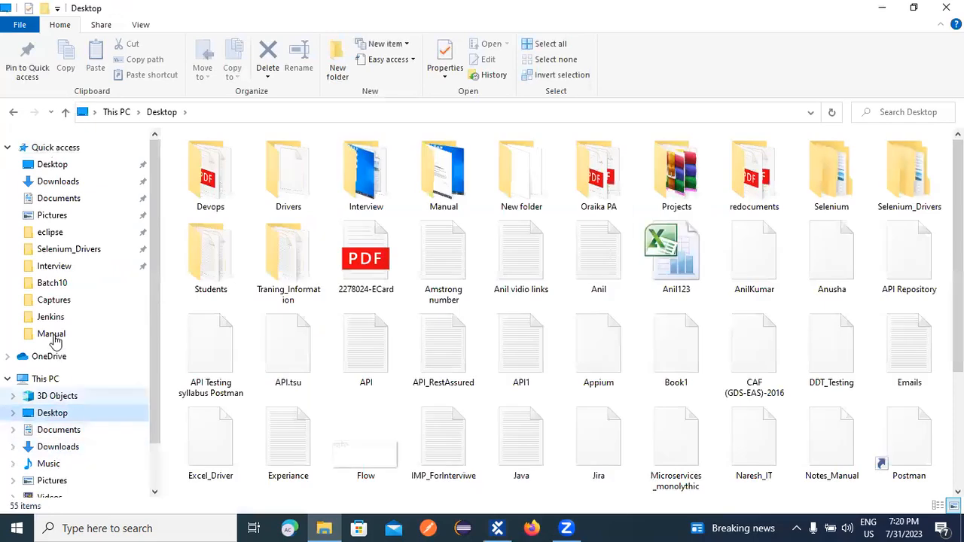
pyautogui.click(57, 334)
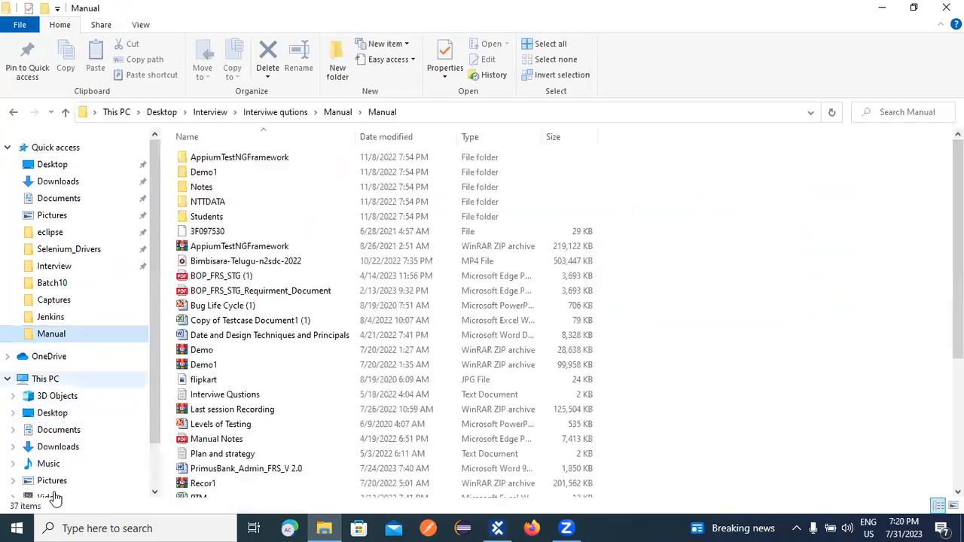
pyautogui.click(51, 266)
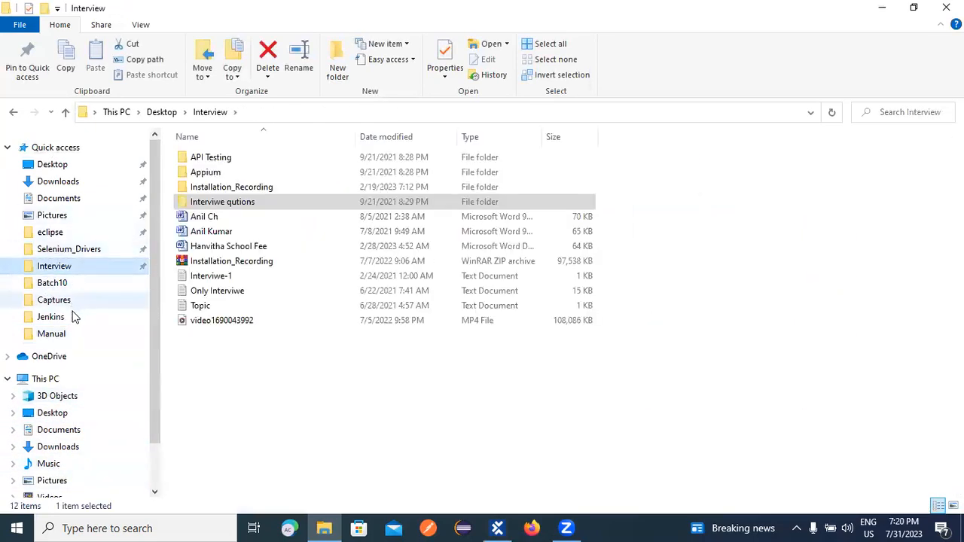
pyautogui.click(43, 288)
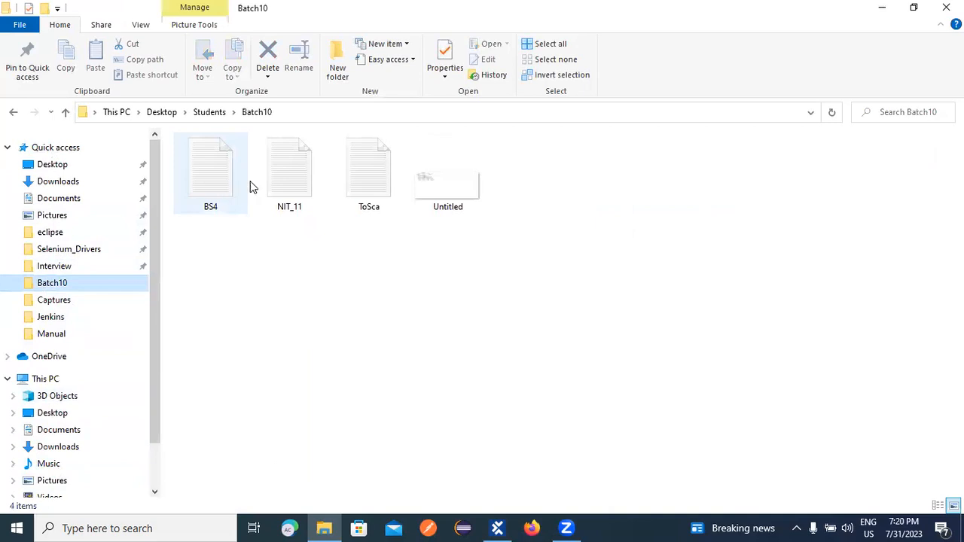
pyautogui.click(360, 179)
pyautogui.doubleClick(360, 179)
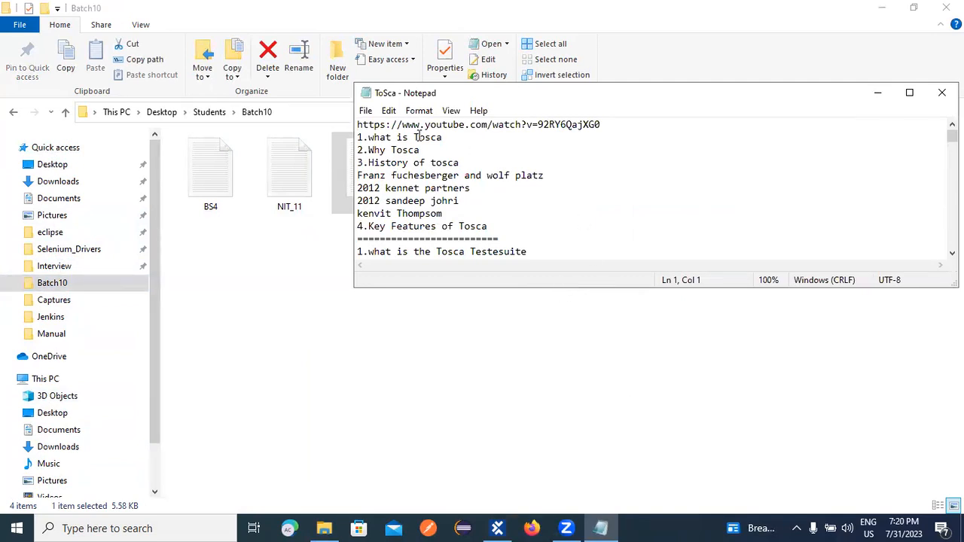
# Maximize the Notepad notes and add a '==========' separator line at the end.
pyautogui.click(908, 93)
pyautogui.moveTo(956, 78); pyautogui.dragTo(956, 446)
pyautogui.click(77, 470)
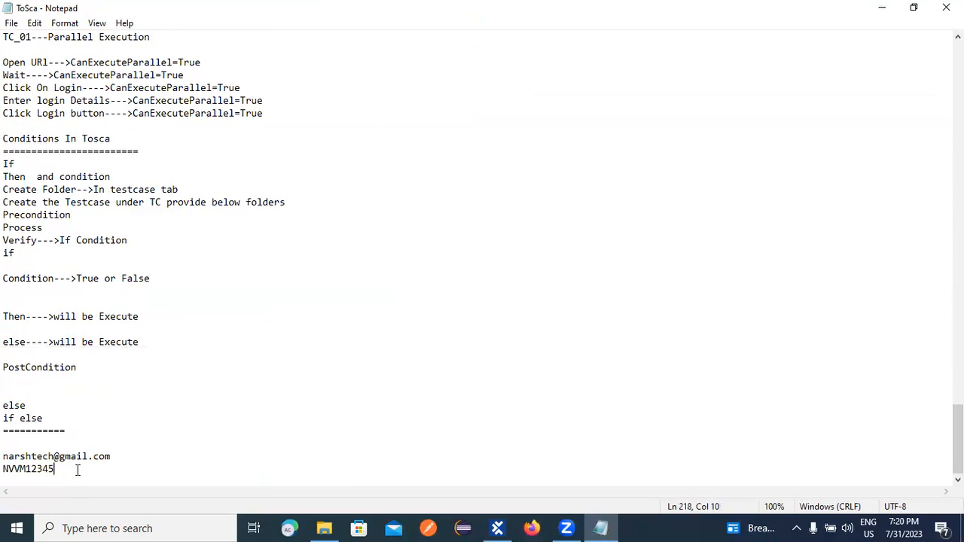
pyautogui.press('Return')
pyautogui.write('==========')
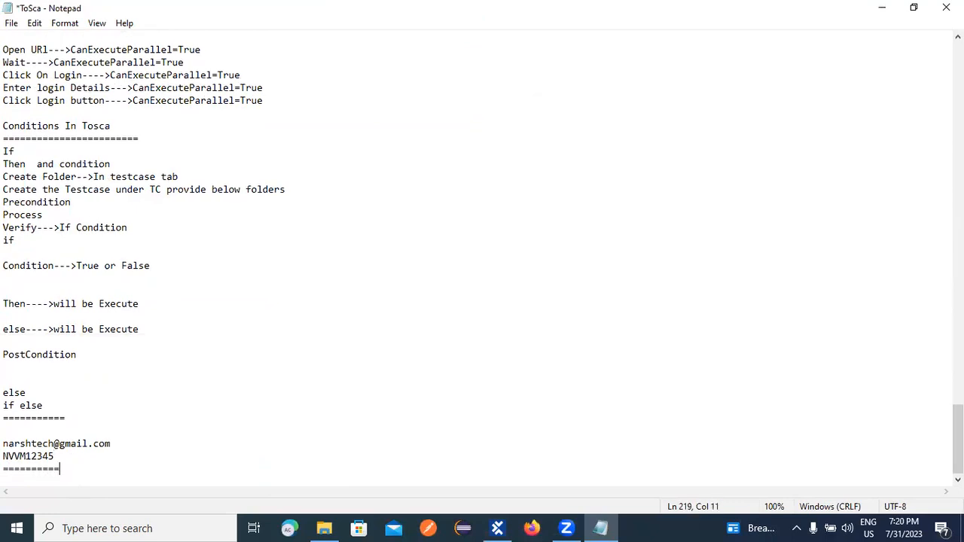
pyautogui.press('Return')
# Add a 'Verify' heading underlined with '----------' and enlarge the notes text.
pyautogui.write('Verify')
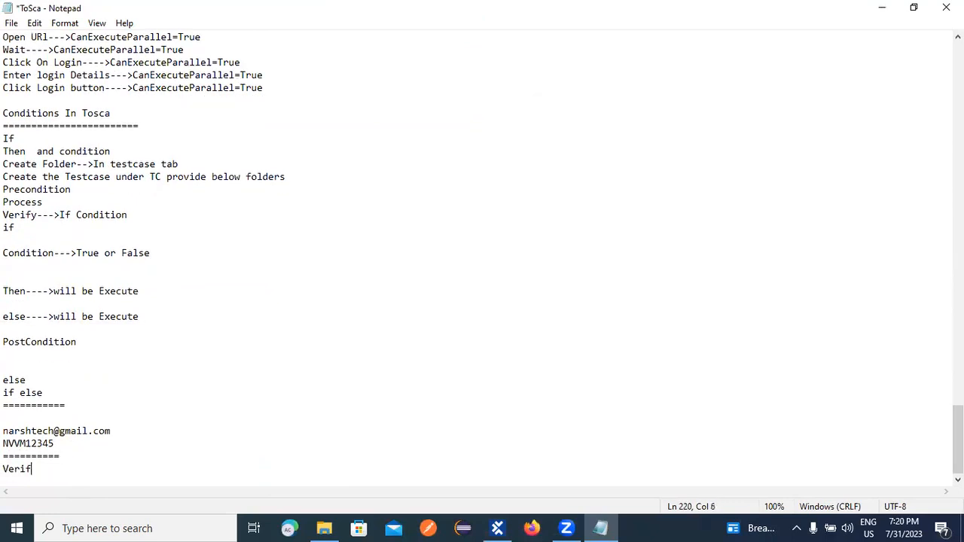
pyautogui.press('Return')
pyautogui.write('----------')
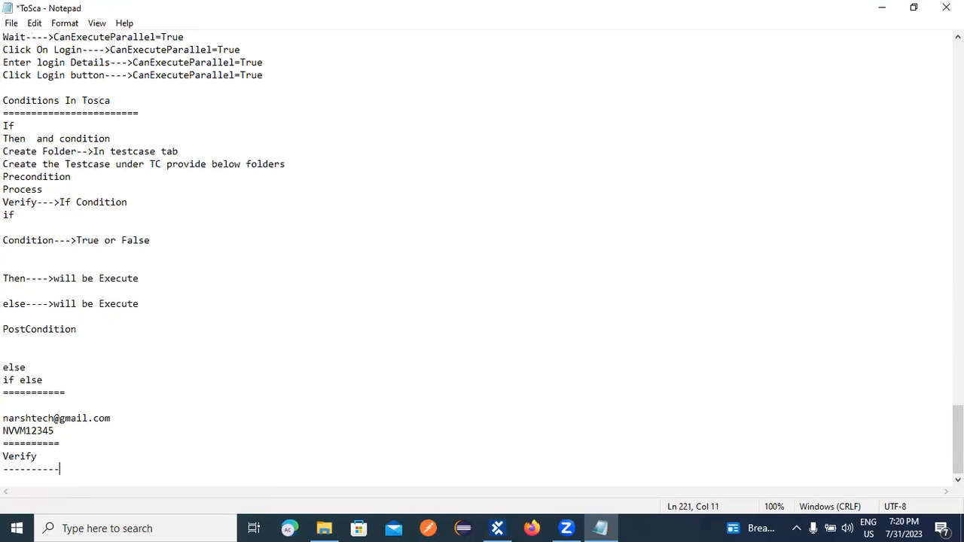
pyautogui.press('Return')
pyautogui.hotkey('ctrl', '+')
pyautogui.hotkey('ctrl', '+')
pyautogui.hotkey('ctrl', '+')
pyautogui.hotkey('ctrl', '+')
pyautogui.hotkey('ctrl', '+')
pyautogui.hotkey('ctrl', '+')
pyautogui.hotkey('ctrl', '+')
pyautogui.hotkey('ctrl', '+')
pyautogui.hotkey('ctrl', '+')
pyautogui.hotkey('ctrl', '+')
pyautogui.hotkey('ctrl', '+')
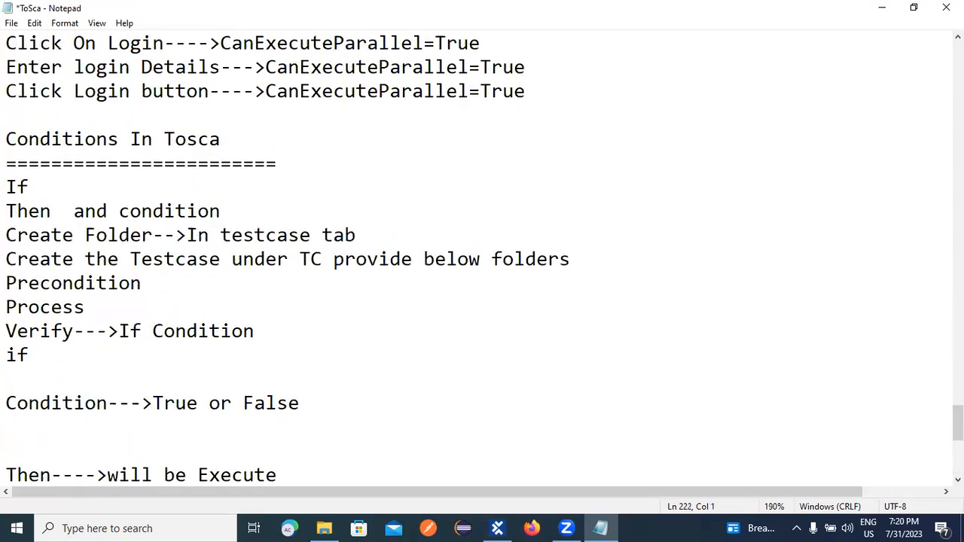
pyautogui.scroll(-6, 206, 368)
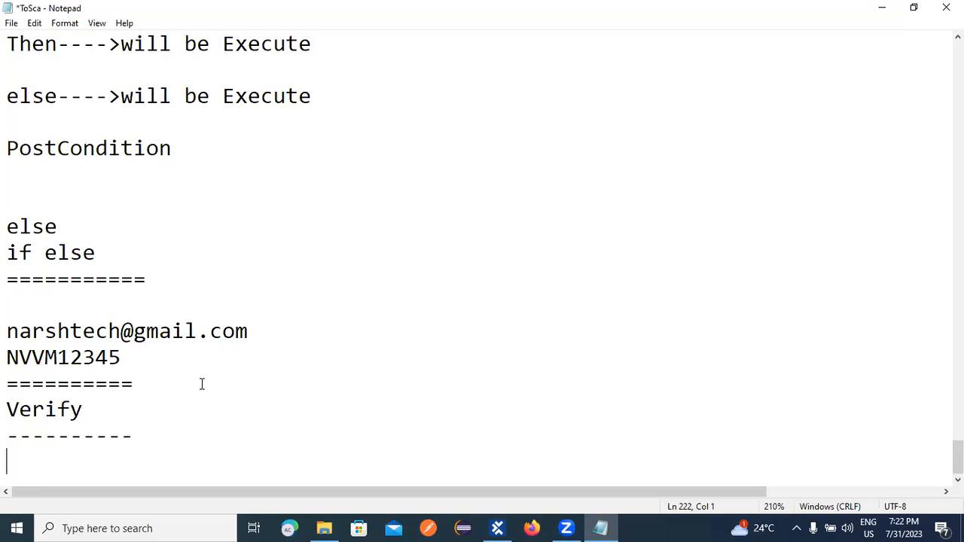
# Return to Tosca Commander and collapse the If step and TC_01 in the tree.
pyautogui.click(498, 528)
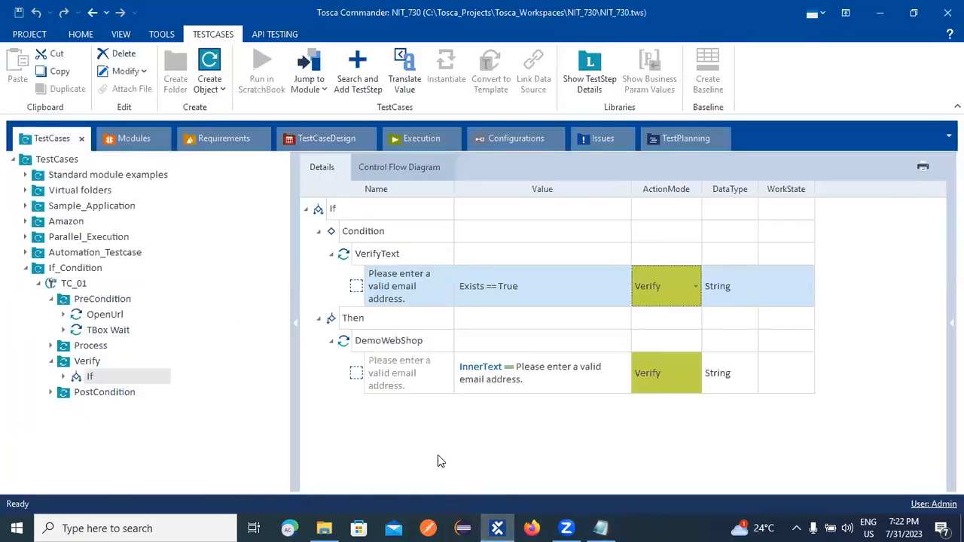
pyautogui.click(305, 211)
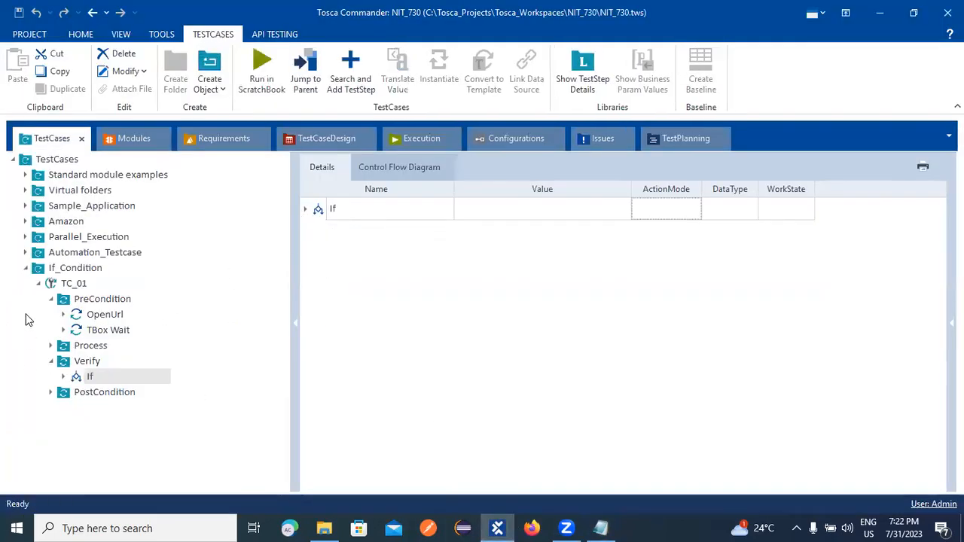
pyautogui.click(26, 269)
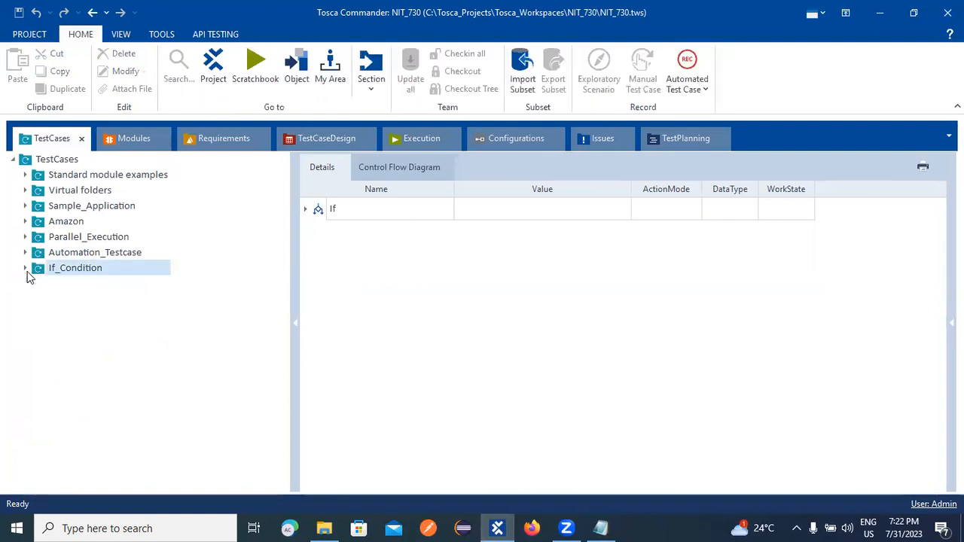
pyautogui.click(25, 268)
pyautogui.click(40, 284)
# Create a new test case under If_Condition named T_02.
pyautogui.rightClick(63, 269)
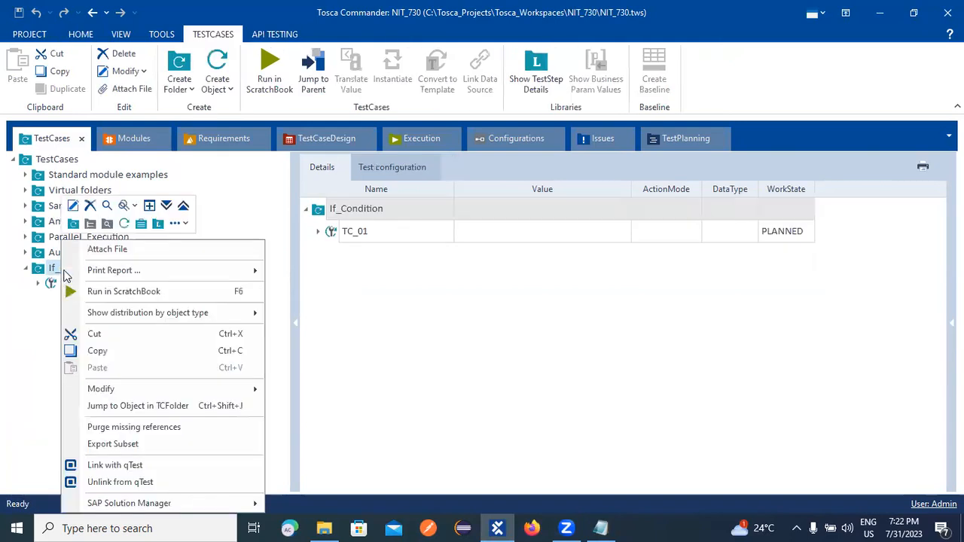
pyautogui.click(142, 223)
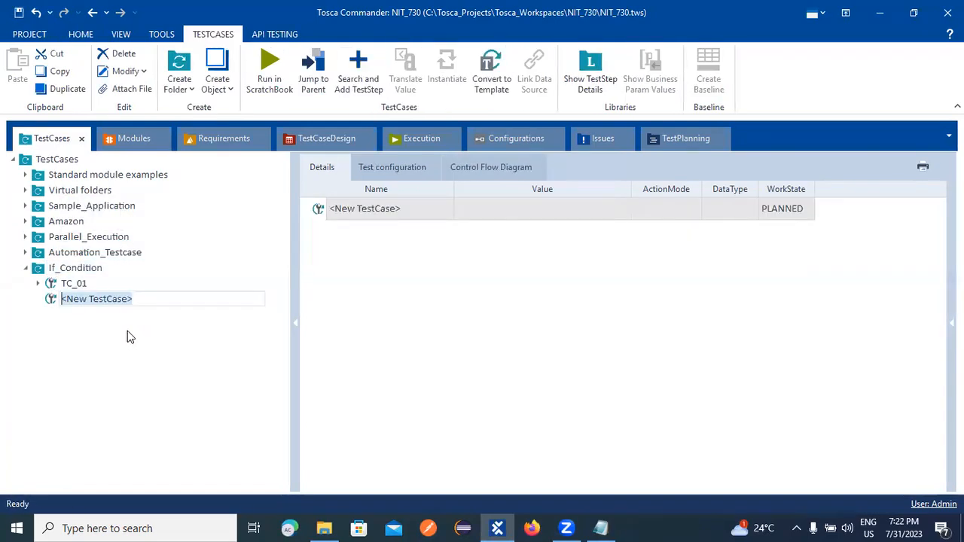
pyautogui.write('T_02')
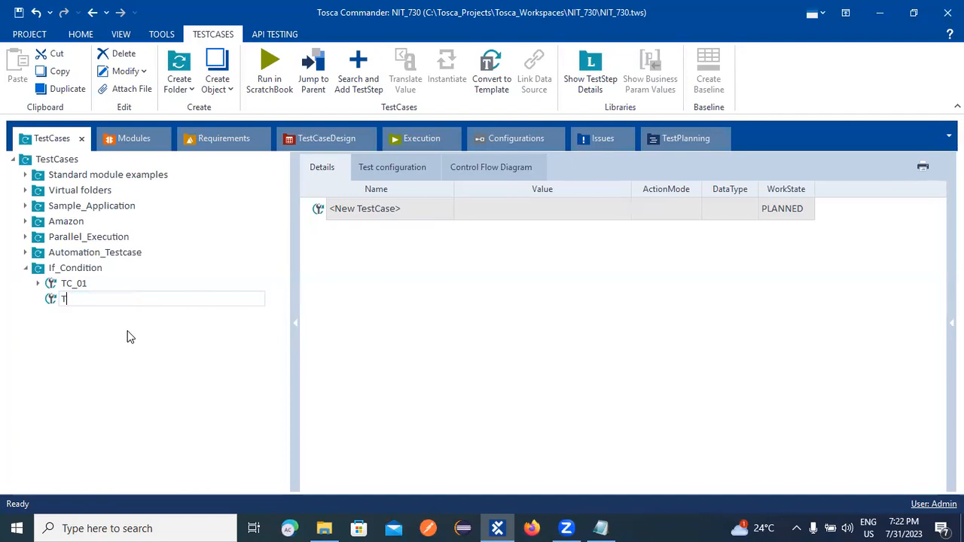
pyautogui.press('BackSpace')
pyautogui.press('BackSpace')
pyautogui.press('BackSpace')
pyautogui.write('_02')
pyautogui.press('Return')
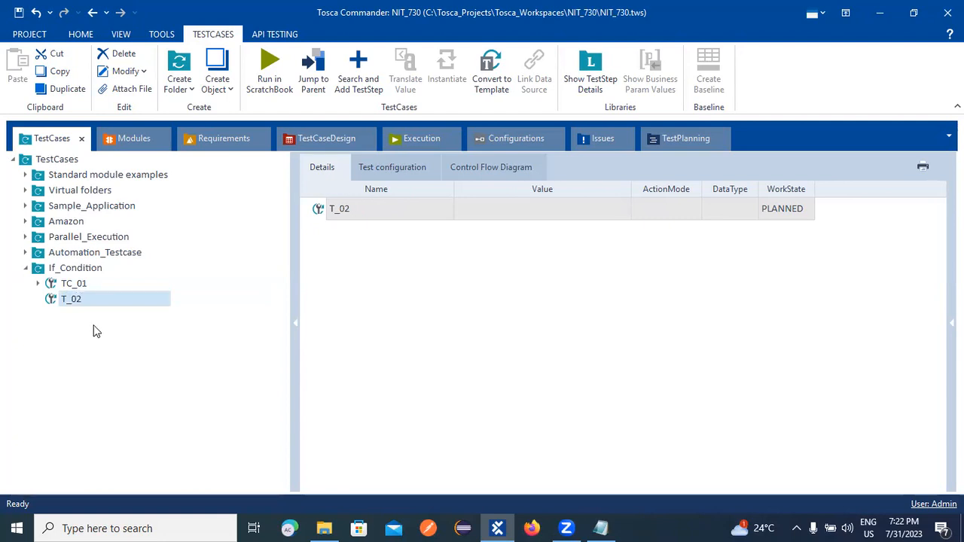
# Rename the T_02 test case to TC_02.
pyautogui.rightClick(79, 308)
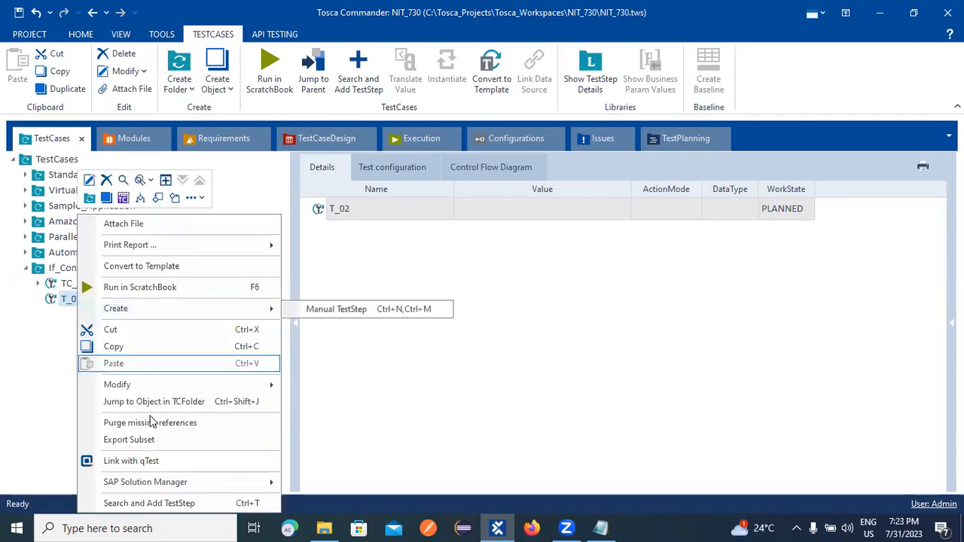
pyautogui.click(88, 180)
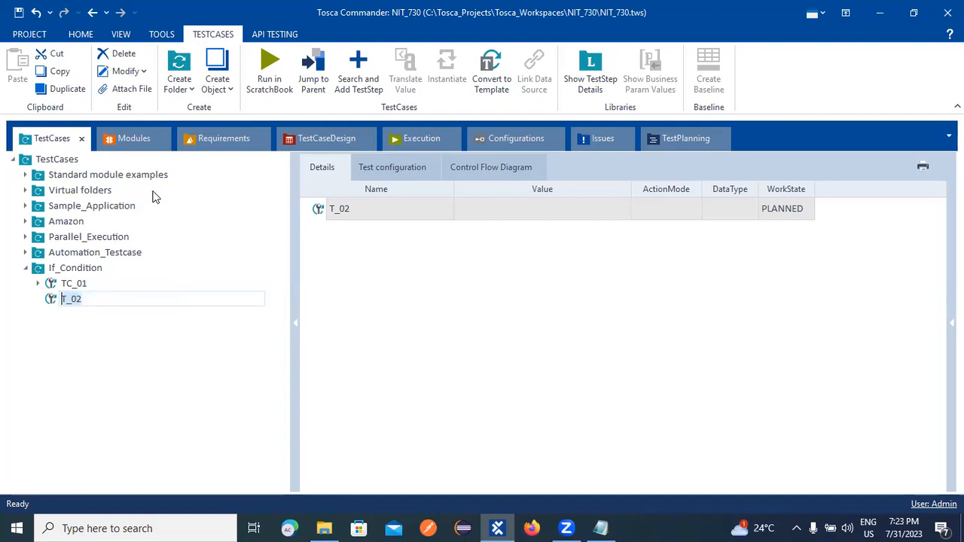
pyautogui.press('End')
pyautogui.press('Left')
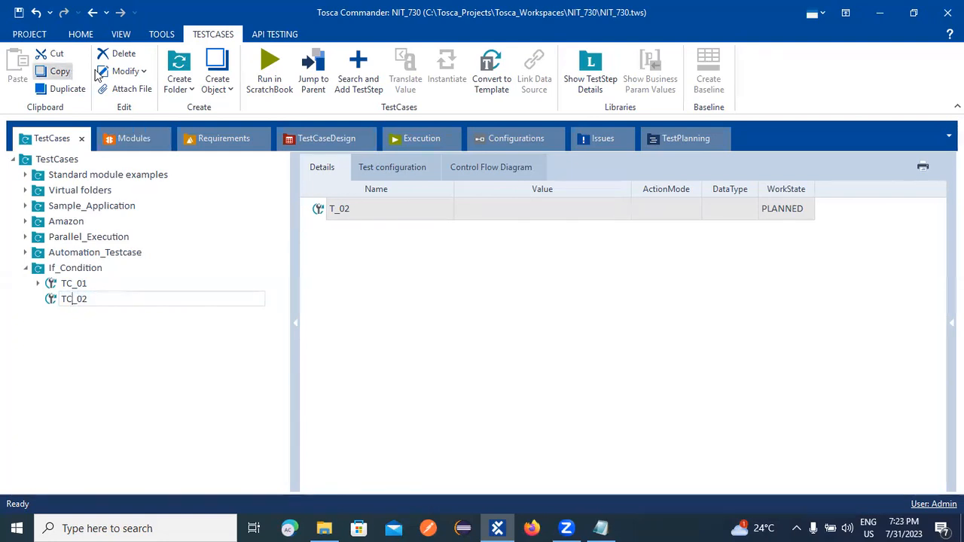
pyautogui.click(88, 296)
# Inspect the parameters of TC_01's OpenUrl step, then collapse TC_01 again.
pyautogui.rightClick(79, 302)
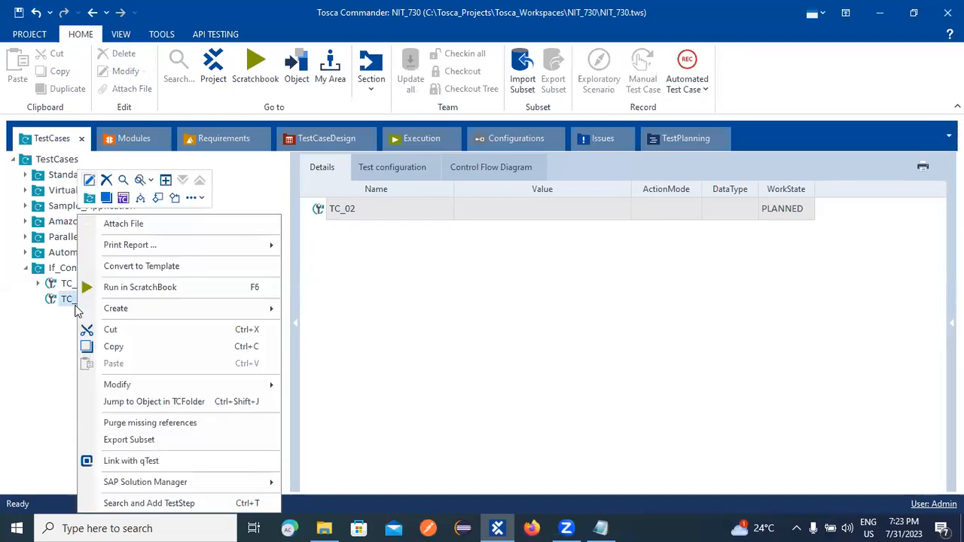
pyautogui.click(25, 307)
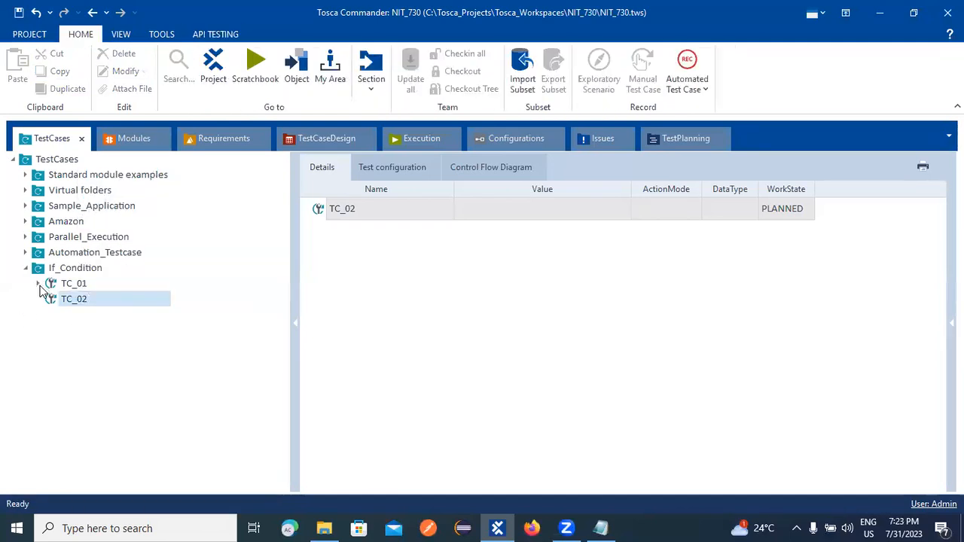
pyautogui.click(39, 284)
pyautogui.click(96, 316)
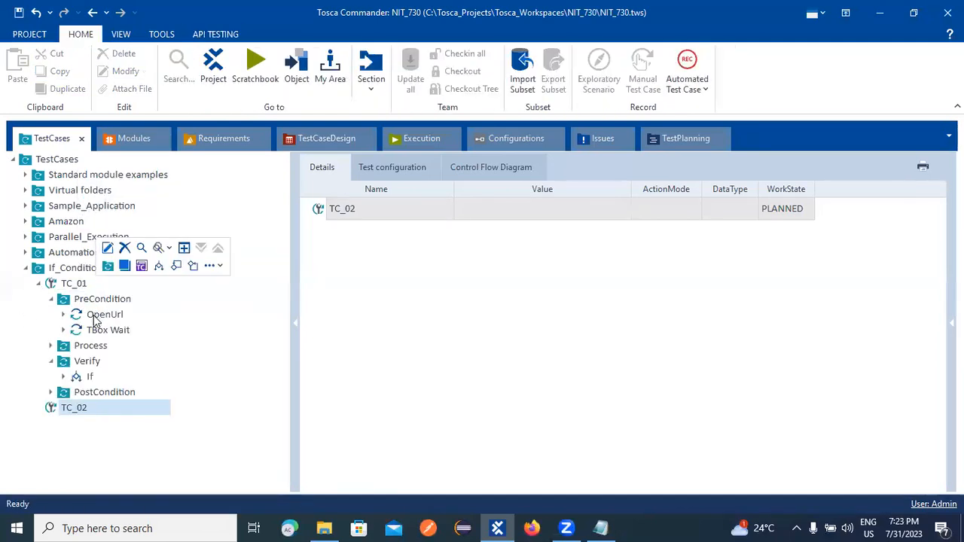
pyautogui.click(38, 284)
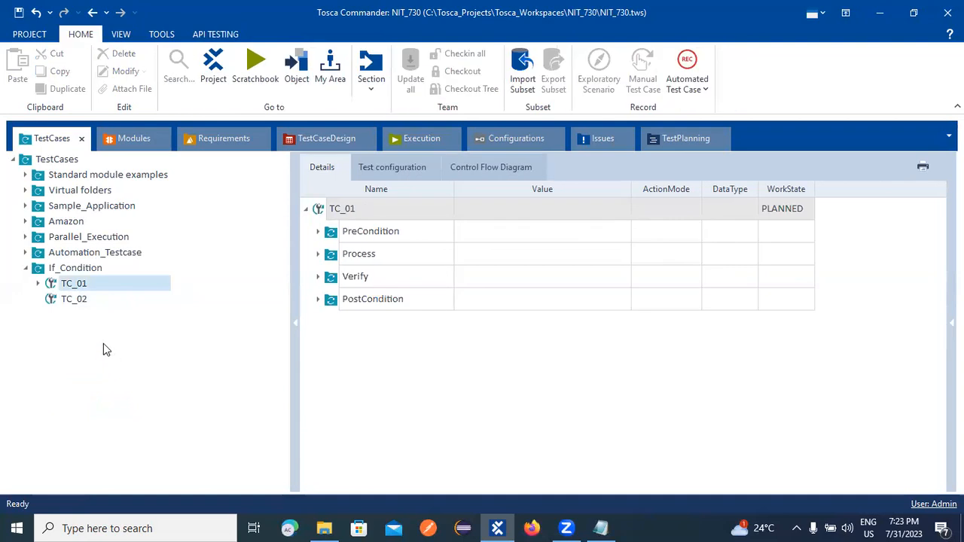
pyautogui.rightClick(68, 299)
# Create TC_02's test configuration parameter 'Browser' with the value 'Firefox'.
pyautogui.click(110, 197)
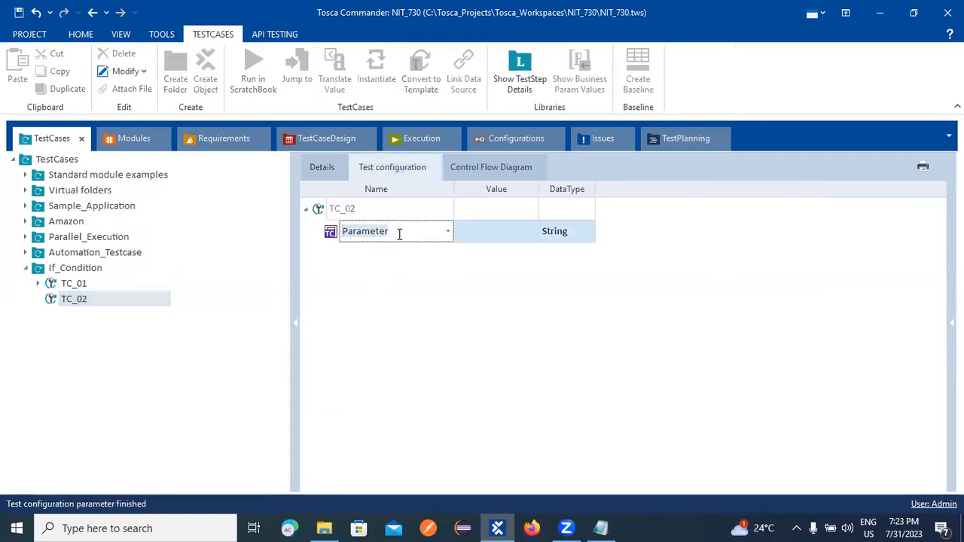
pyautogui.write('Browser')
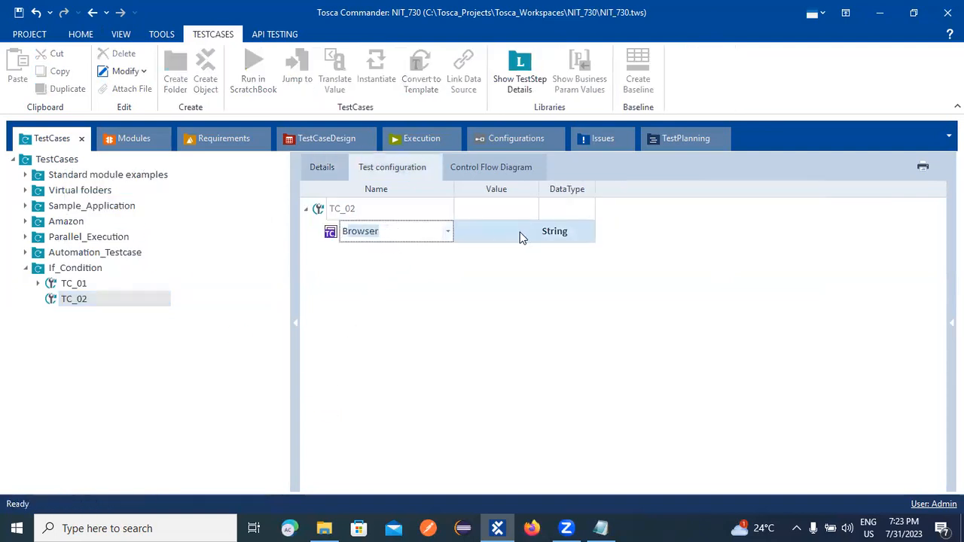
pyautogui.click(519, 235)
pyautogui.write('Firefox')
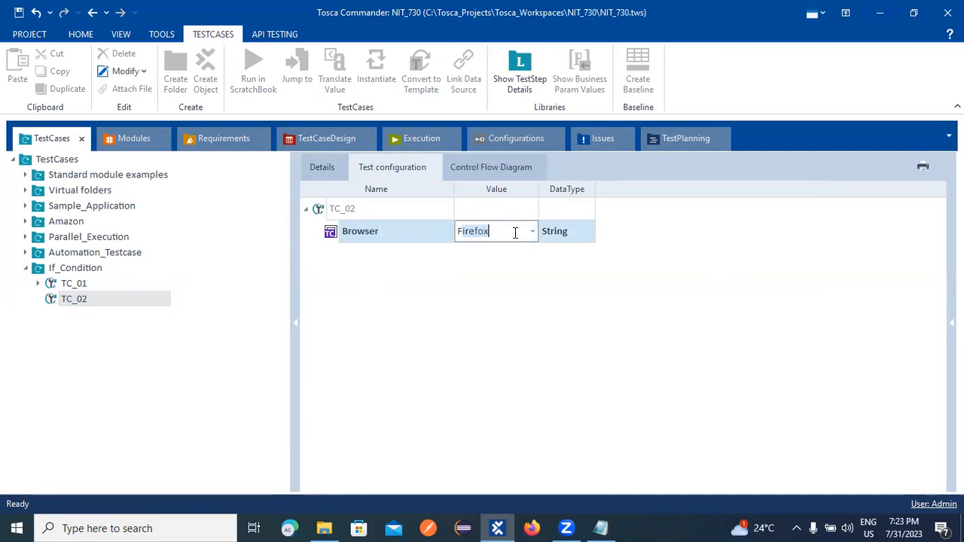
pyautogui.click(393, 363)
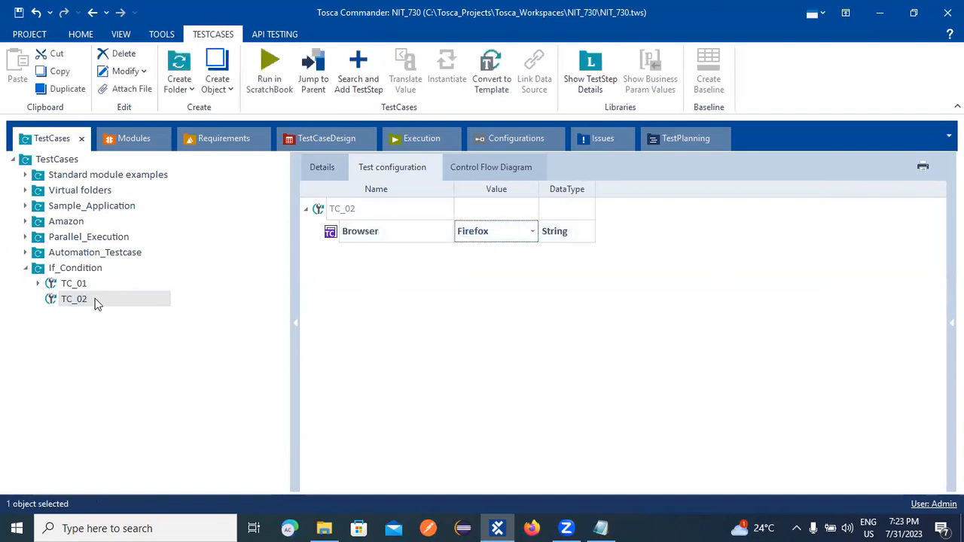
pyautogui.click(65, 300)
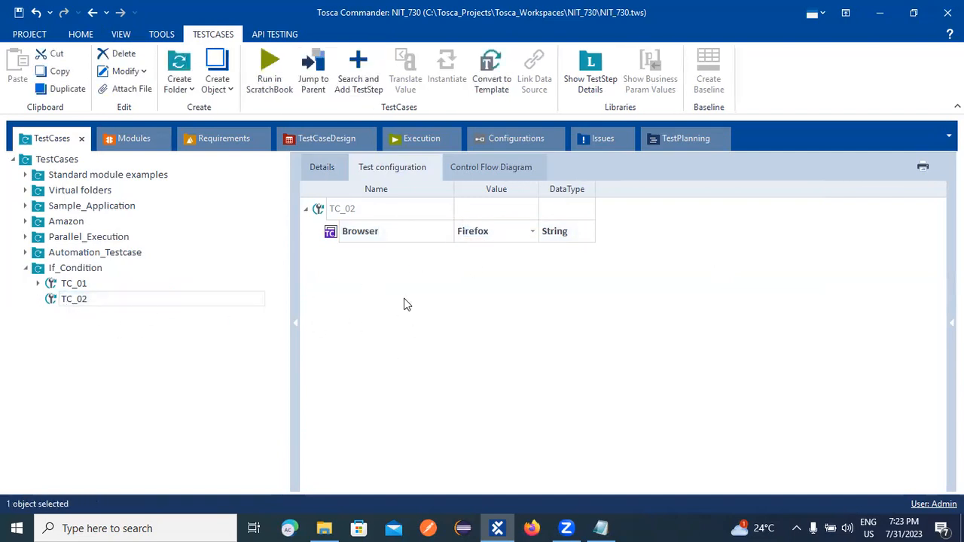
pyautogui.click(404, 304)
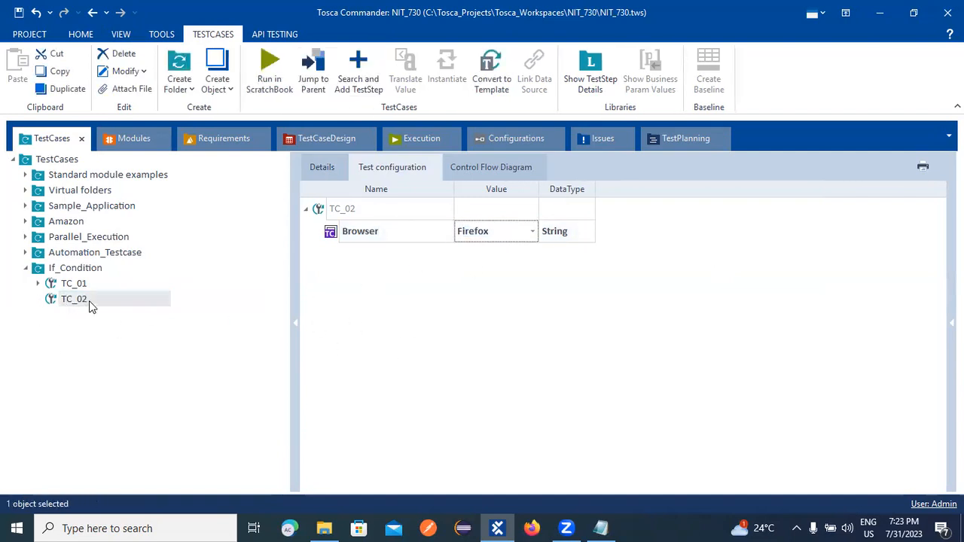
# Copy TC_01's OpenUrl step and paste it into TC_02.
pyautogui.click(38, 283)
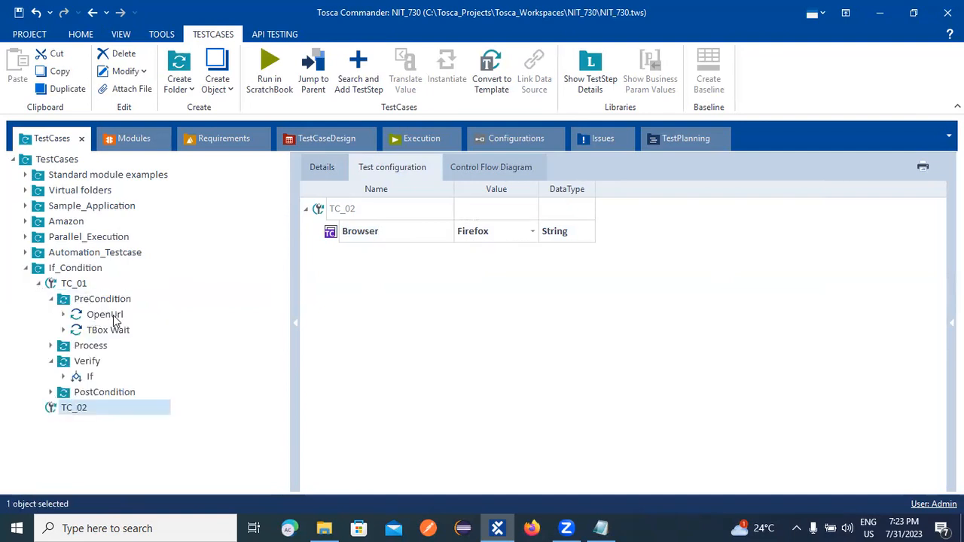
pyautogui.rightClick(113, 317)
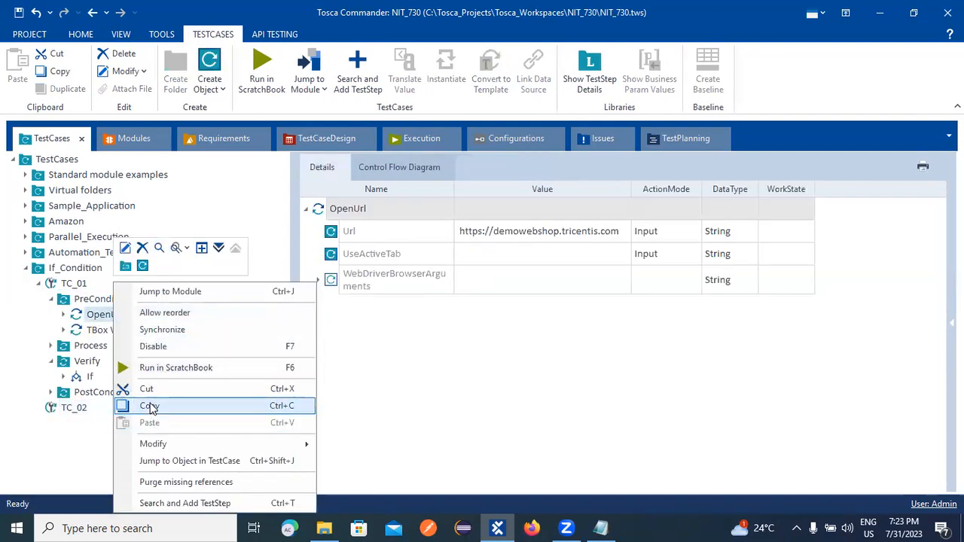
pyautogui.click(150, 407)
pyautogui.rightClick(83, 409)
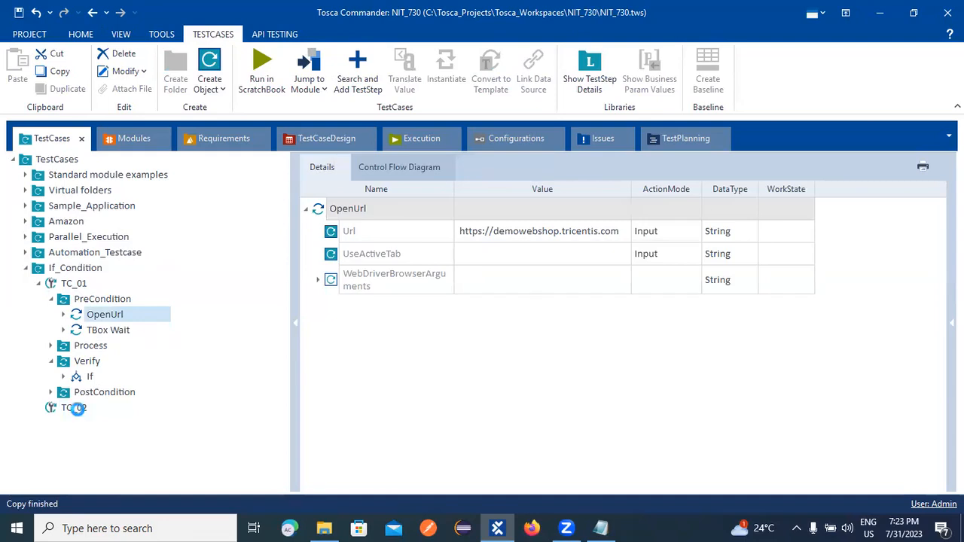
pyautogui.click(124, 346)
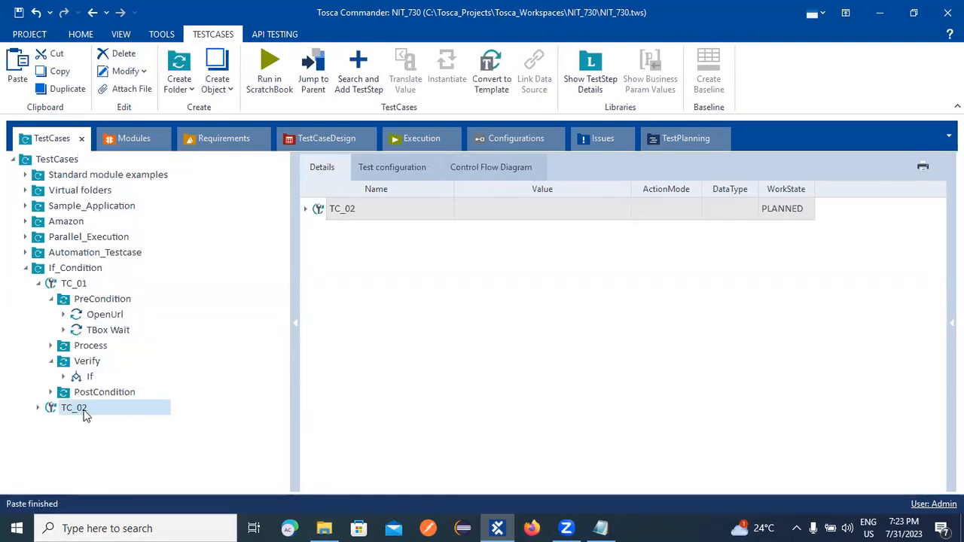
# Copy the TBox Wait step into TC_02 and review TC_01's Process Demo Web Shop step.
pyautogui.rightClick(122, 330)
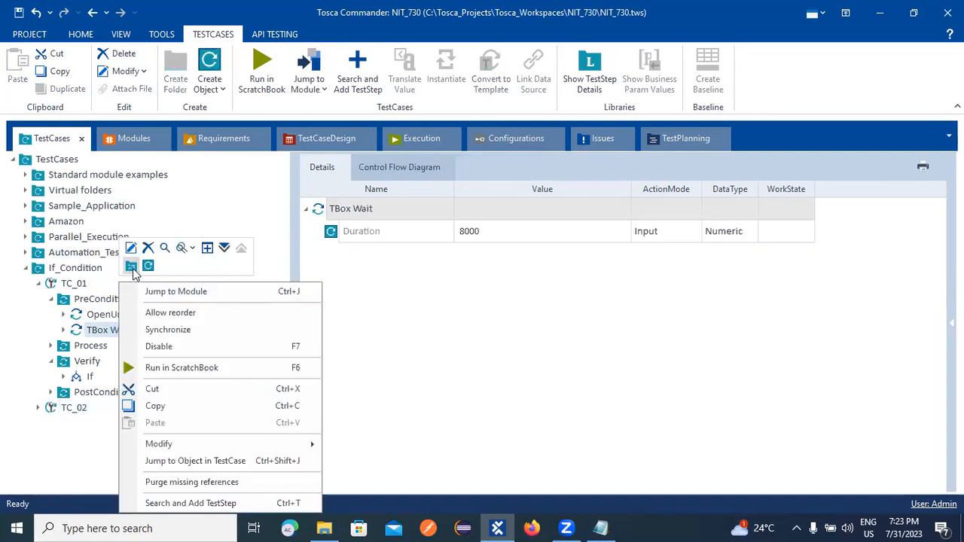
pyautogui.click(152, 405)
pyautogui.rightClick(81, 409)
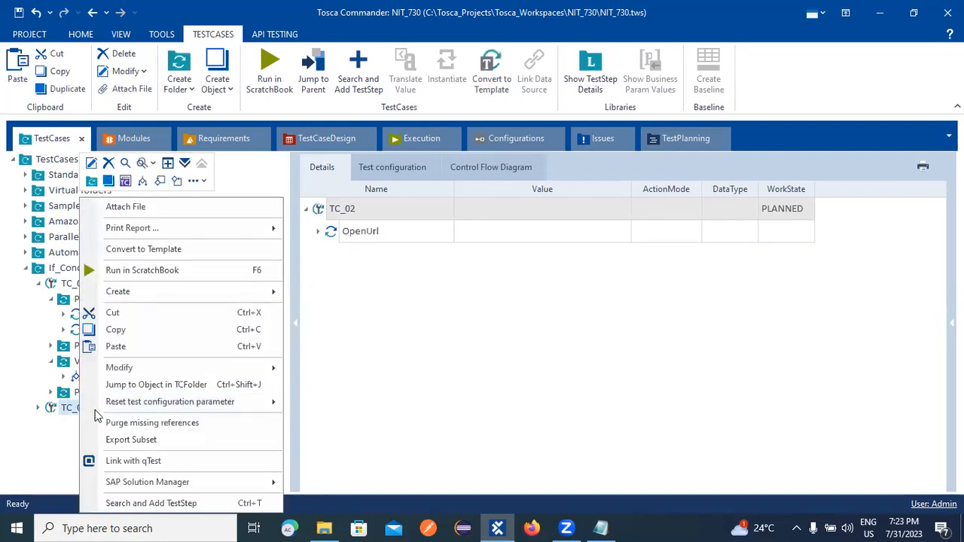
pyautogui.press('Escape')
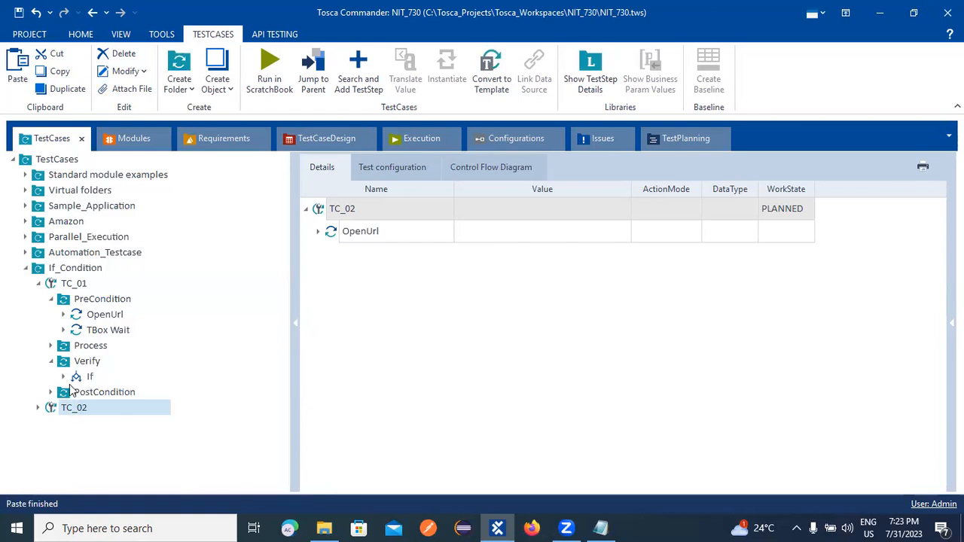
pyautogui.click(50, 346)
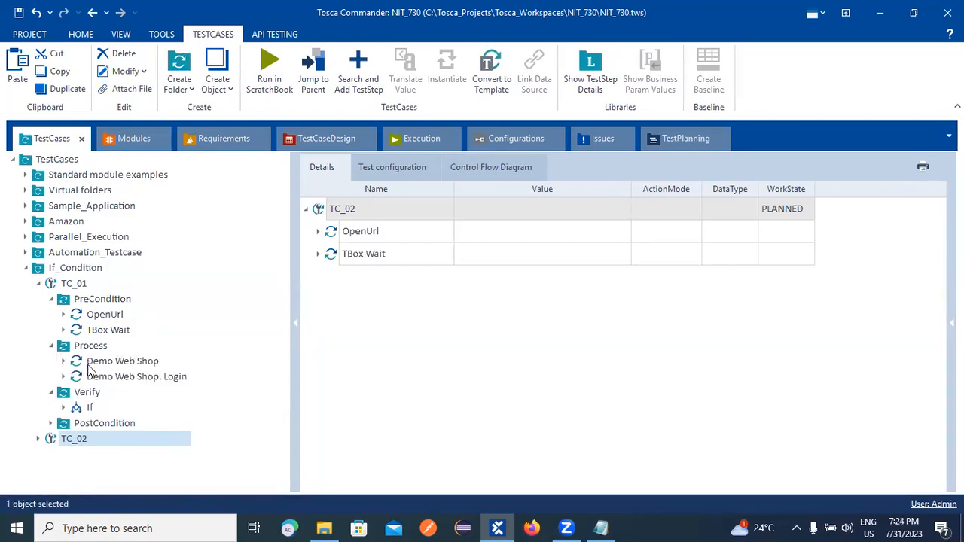
pyautogui.click(93, 363)
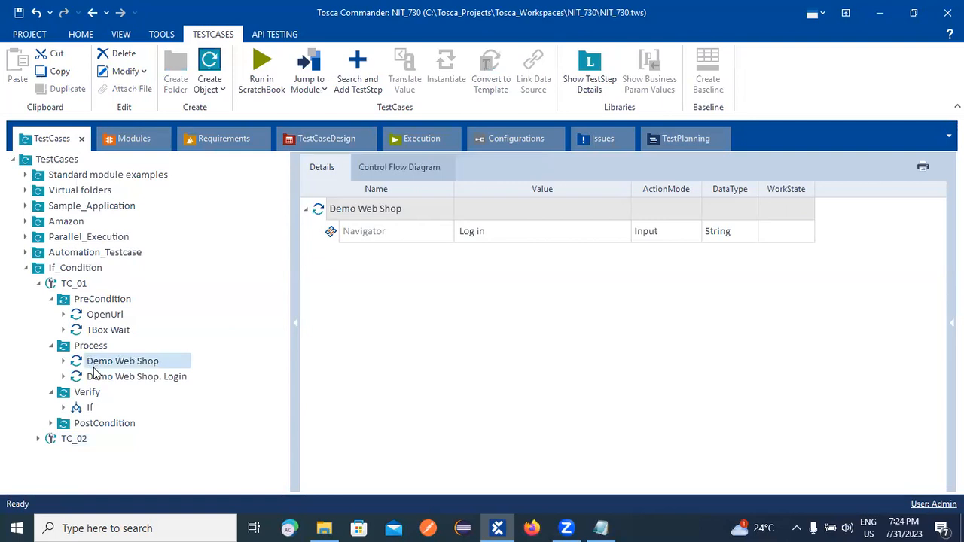
pyautogui.click(53, 346)
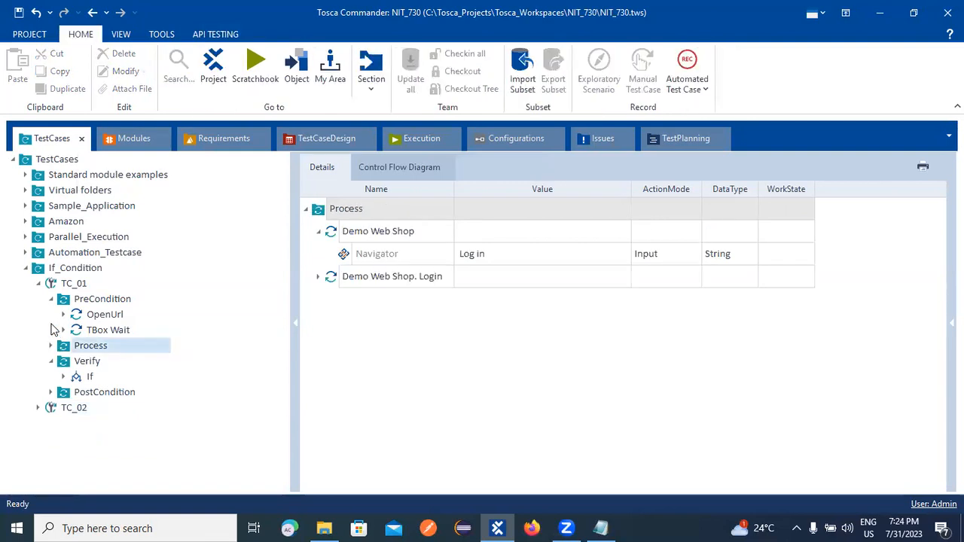
# Collapse TC_01 and launch Google Chrome through a Windows search for 'ch'.
pyautogui.click(38, 284)
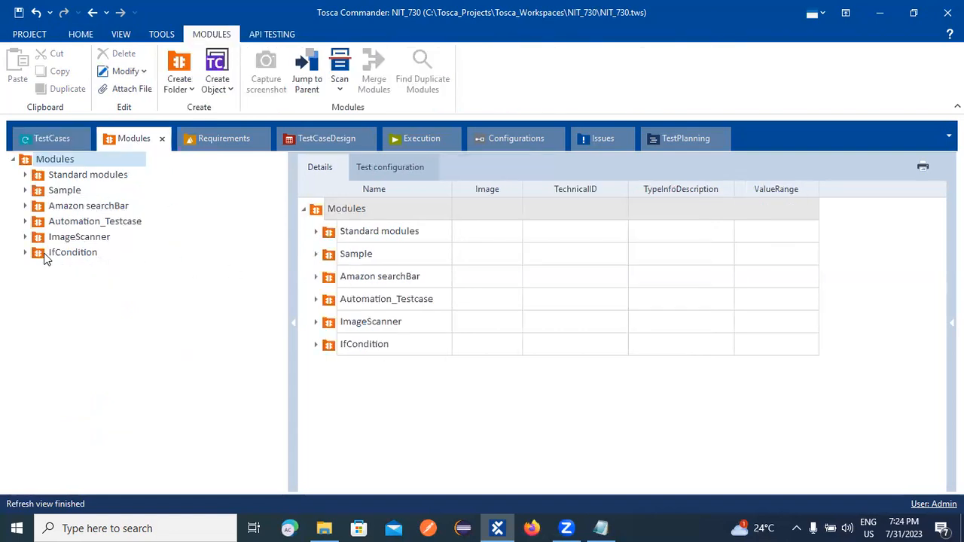
pyautogui.rightClick(41, 254)
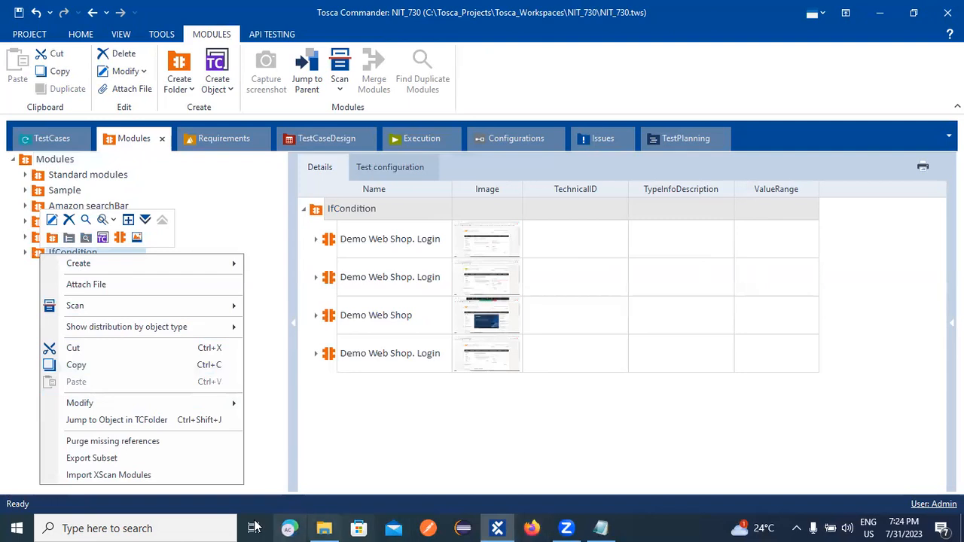
pyautogui.click(179, 527)
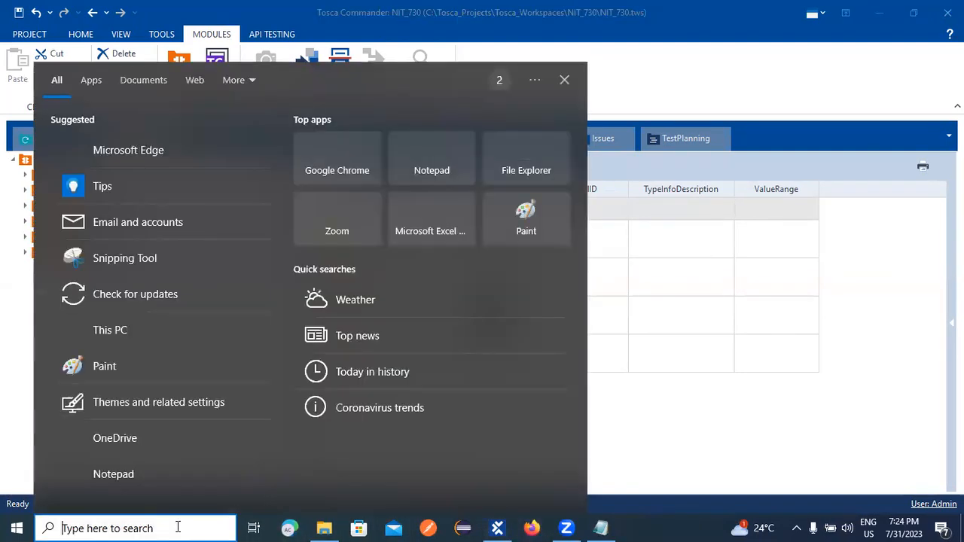
pyautogui.write('ch')
pyautogui.click(112, 136)
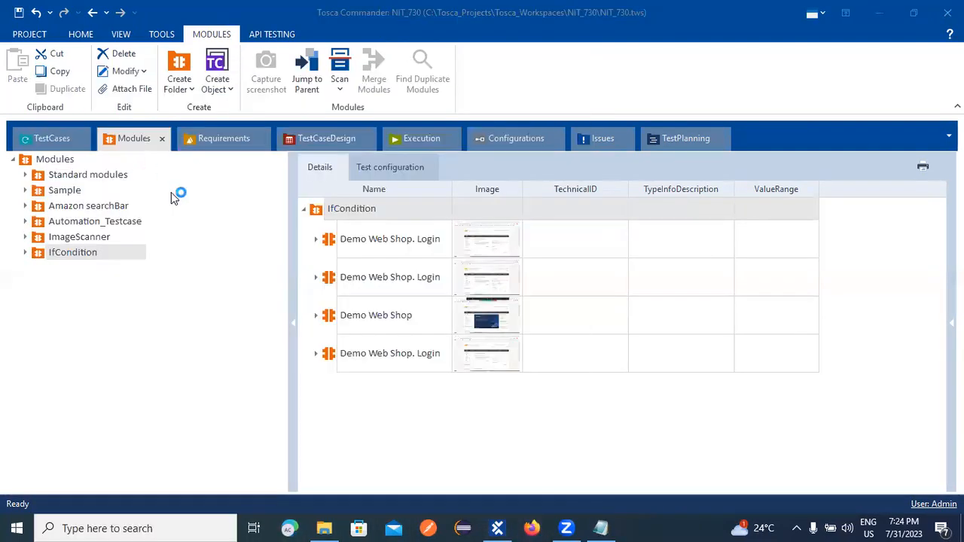
pyautogui.moveTo(555, 521)
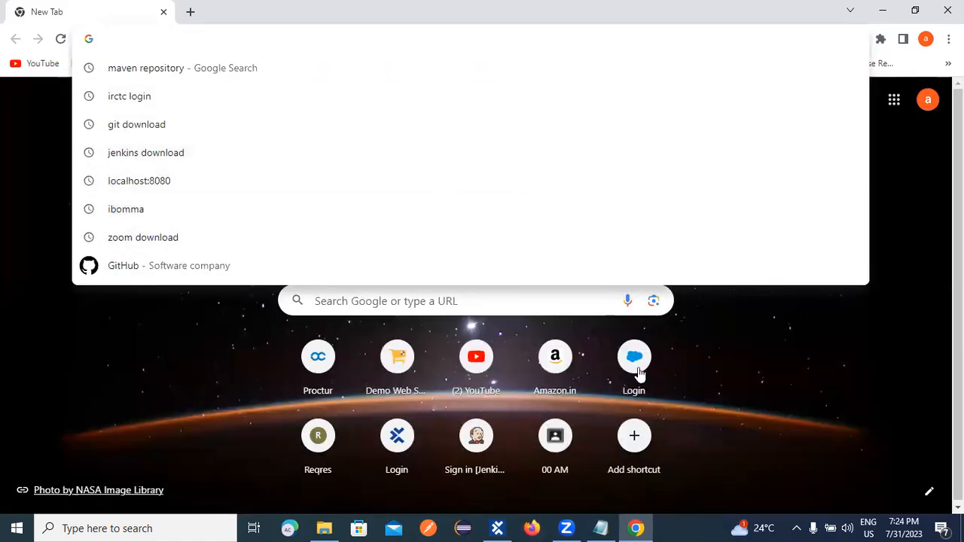
# Open the Demo Web Shop site from the new tab shortcut, then return to Tosca Commander.
pyautogui.click(396, 360)
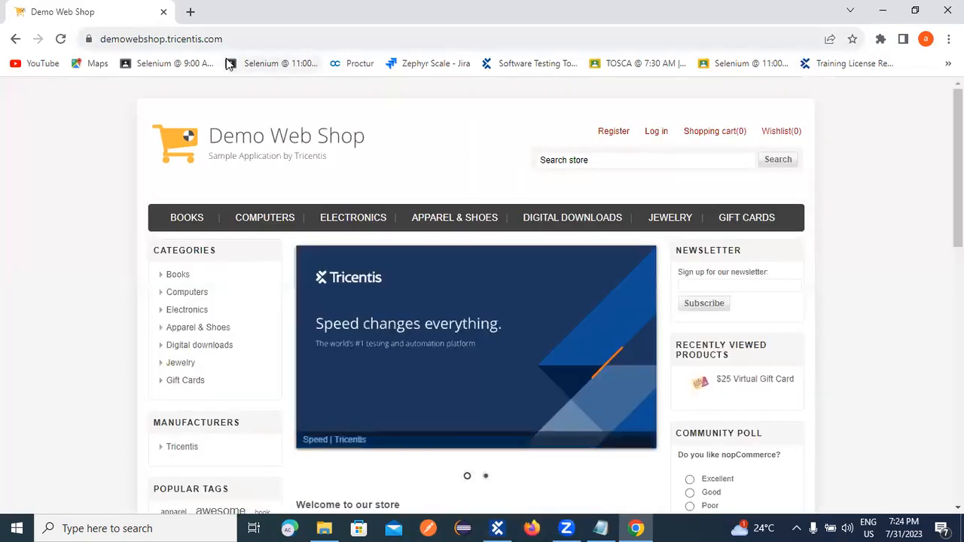
pyautogui.click(101, 39)
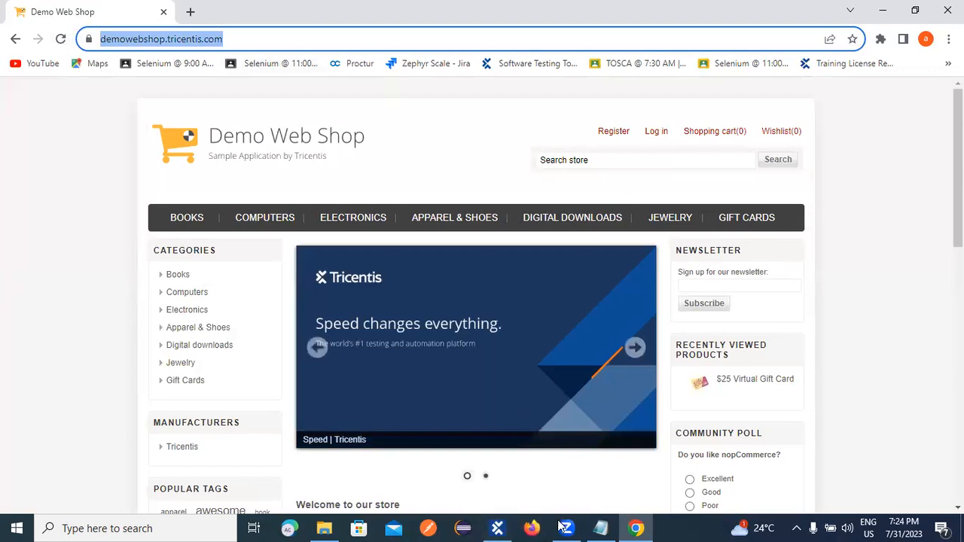
pyautogui.click(497, 528)
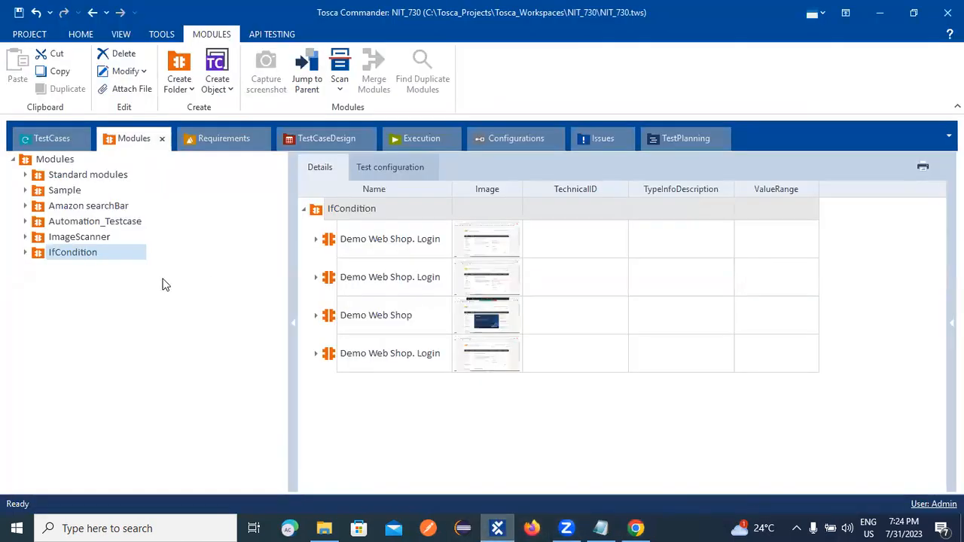
# Launch Scan > Application on the IfCondition module folder to list windows in XScan.
pyautogui.rightClick(51, 252)
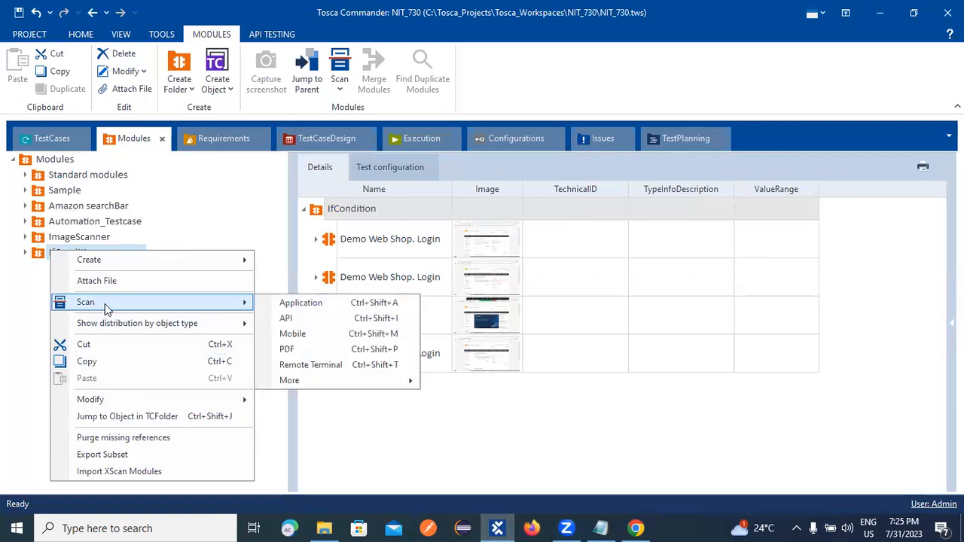
pyautogui.click(360, 294)
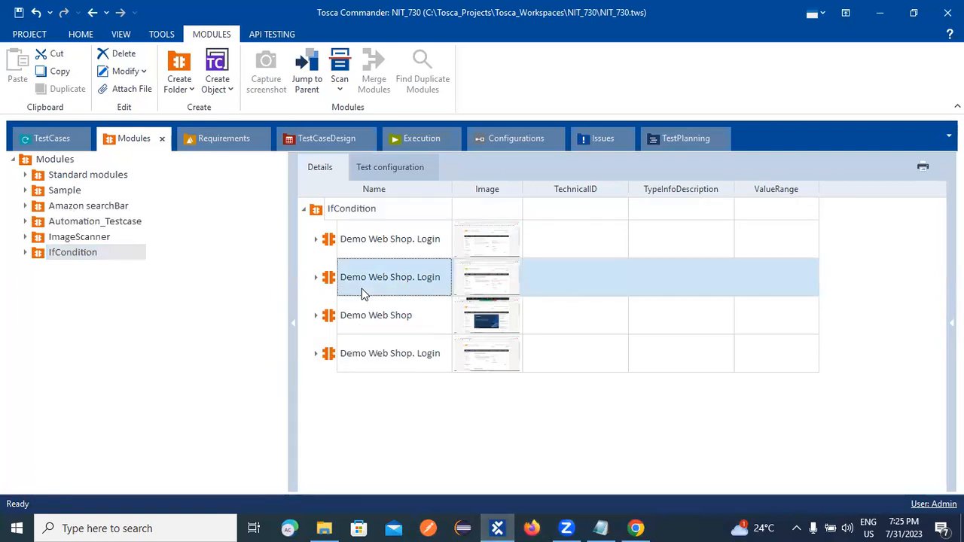
pyautogui.rightClick(86, 256)
pyautogui.moveTo(173, 301)
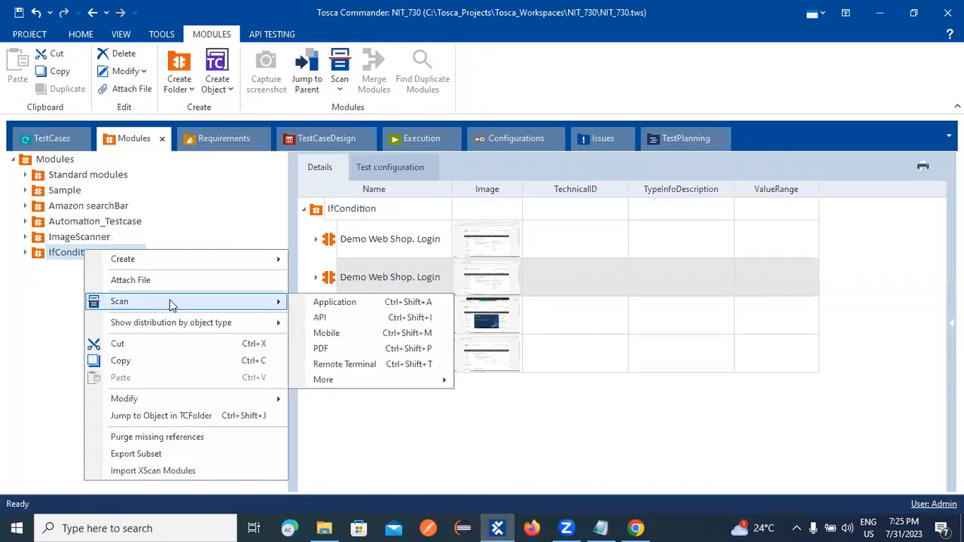
pyautogui.click(331, 303)
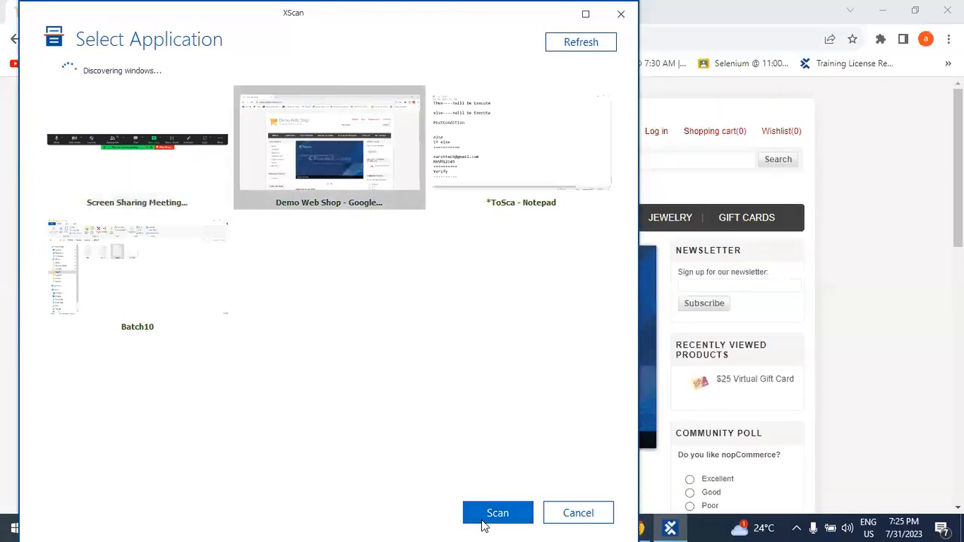
# Scan the Demo Web Shop window, capture its Register and Log in links, and save the module.
pyautogui.click(486, 516)
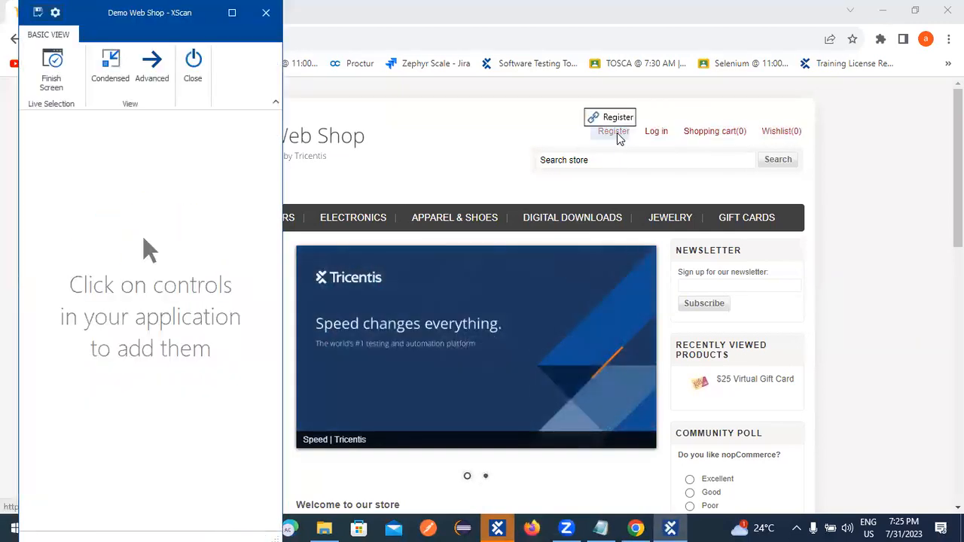
pyautogui.click(613, 132)
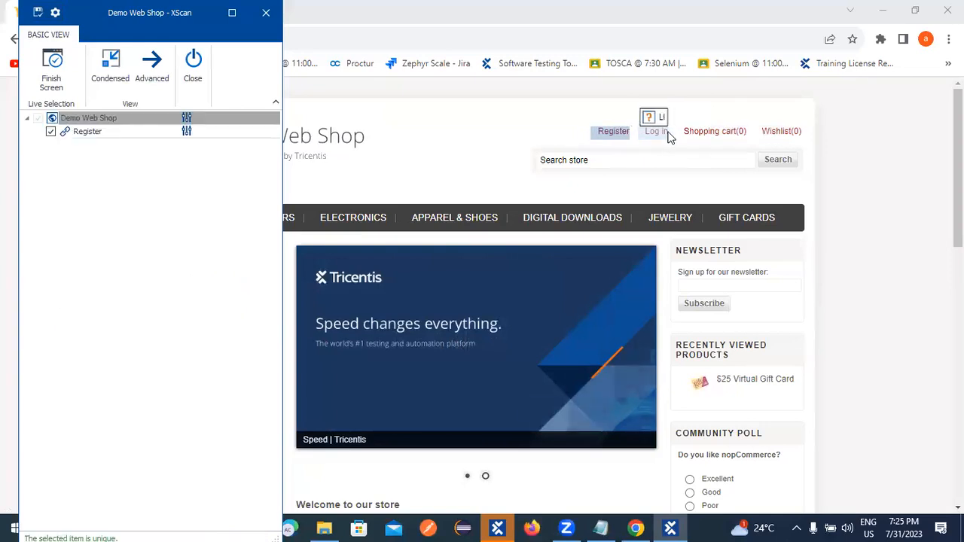
pyautogui.click(662, 131)
pyautogui.click(153, 64)
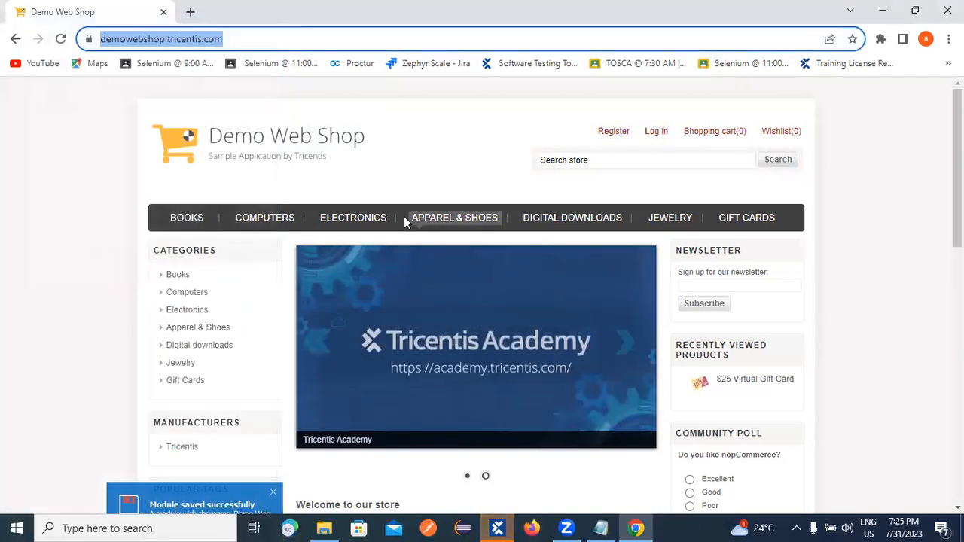
pyautogui.click(501, 528)
# Drag the new Demo Web Shop module from IfCondition into TC_02 after TBox Wait.
pyautogui.click(24, 253)
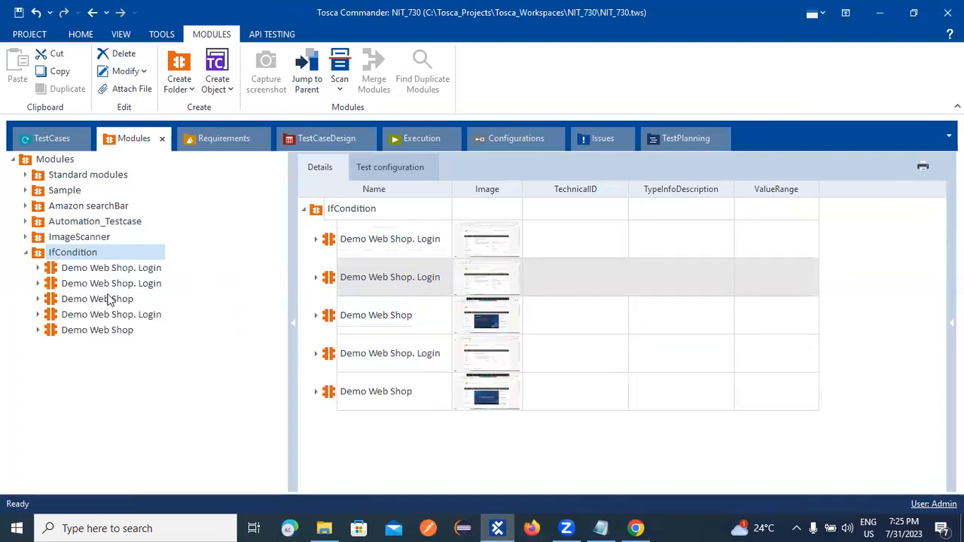
pyautogui.click(126, 330)
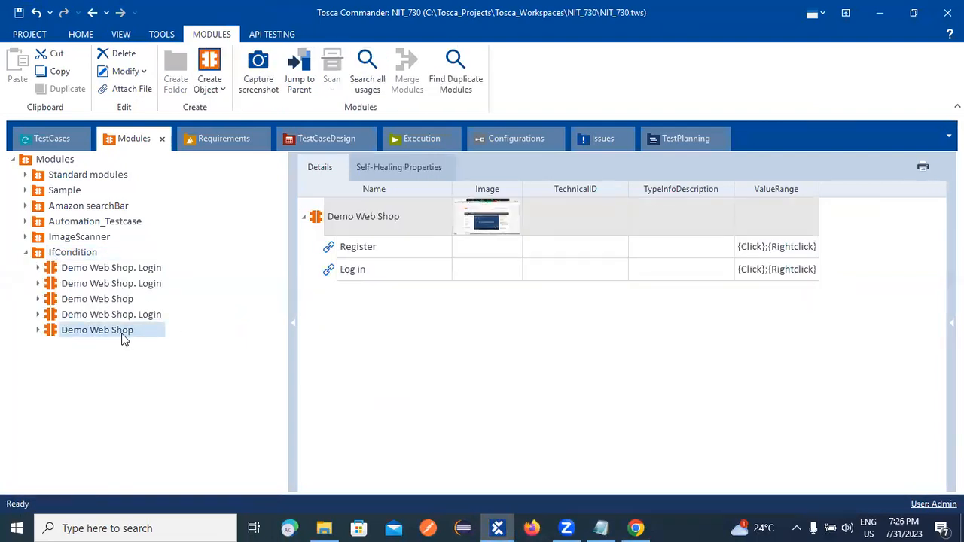
pyautogui.moveTo(48, 329); pyautogui.dragTo(32, 297)
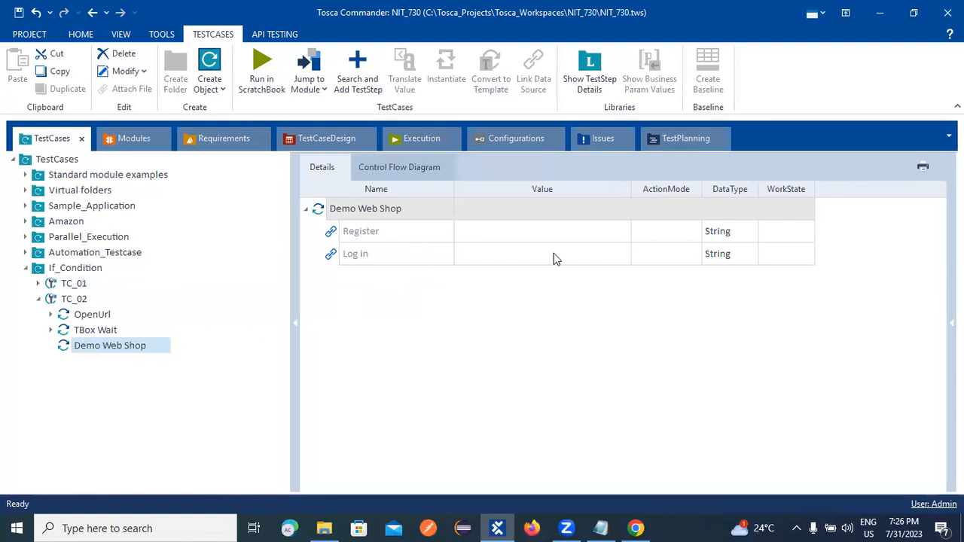
pyautogui.click(518, 238)
pyautogui.click(524, 232)
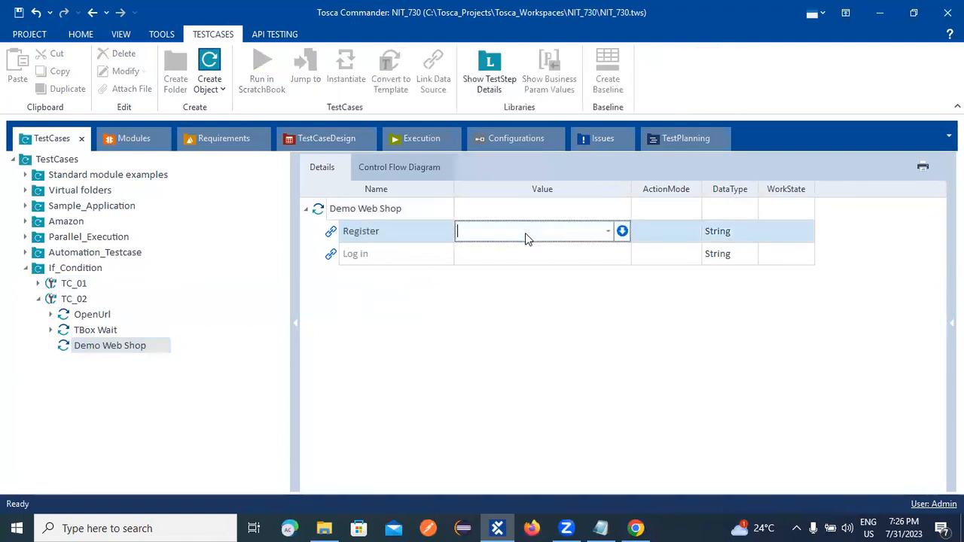
pyautogui.click(509, 305)
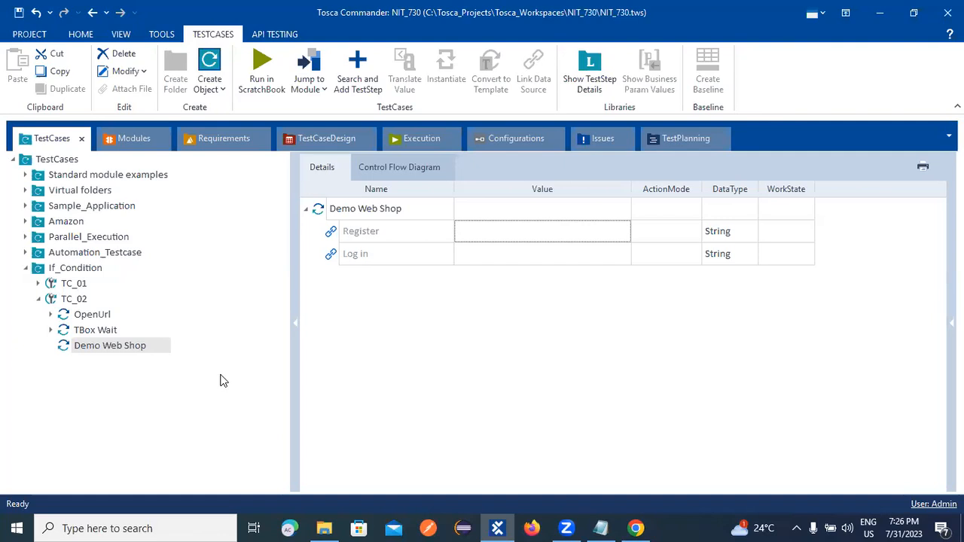
# Set the Register value to the property condition Exists == True.
pyautogui.click(561, 231)
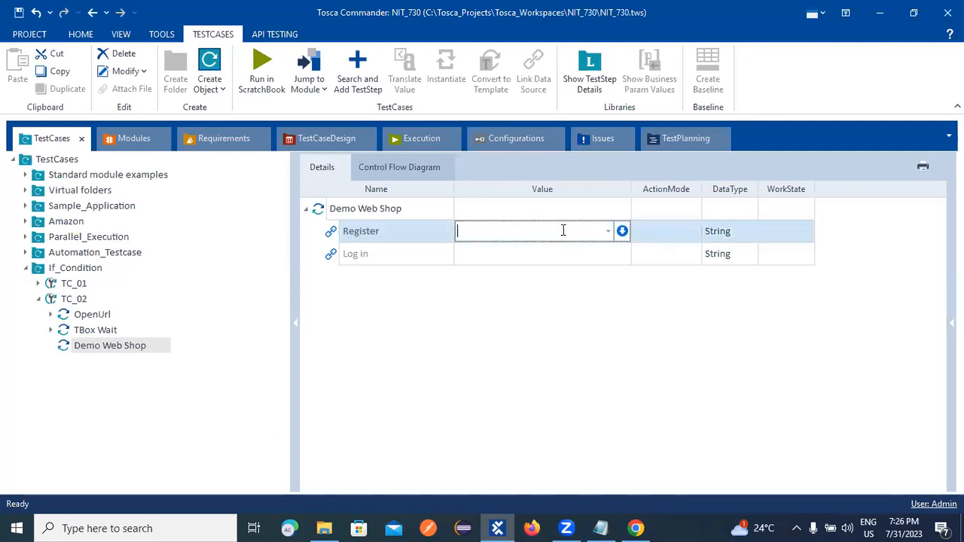
pyautogui.click(622, 231)
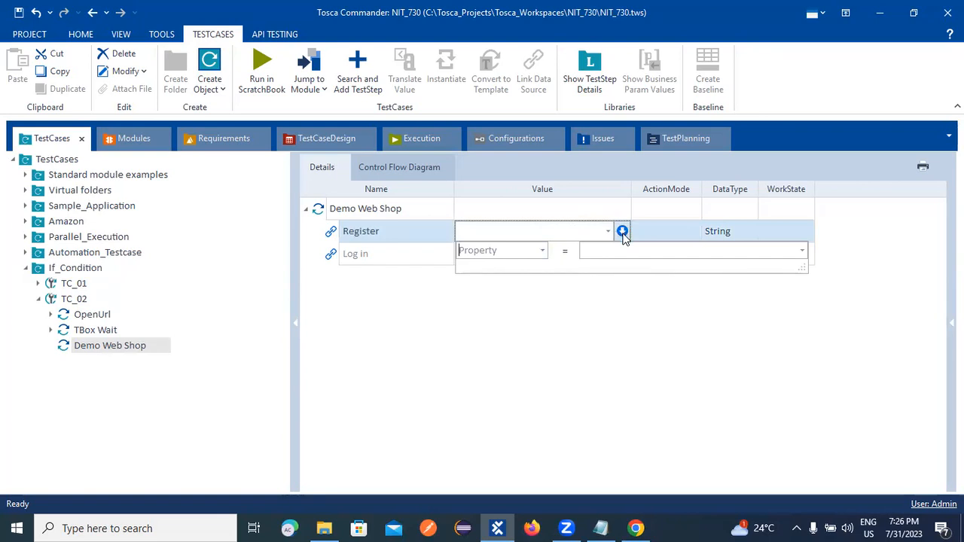
pyautogui.click(542, 250)
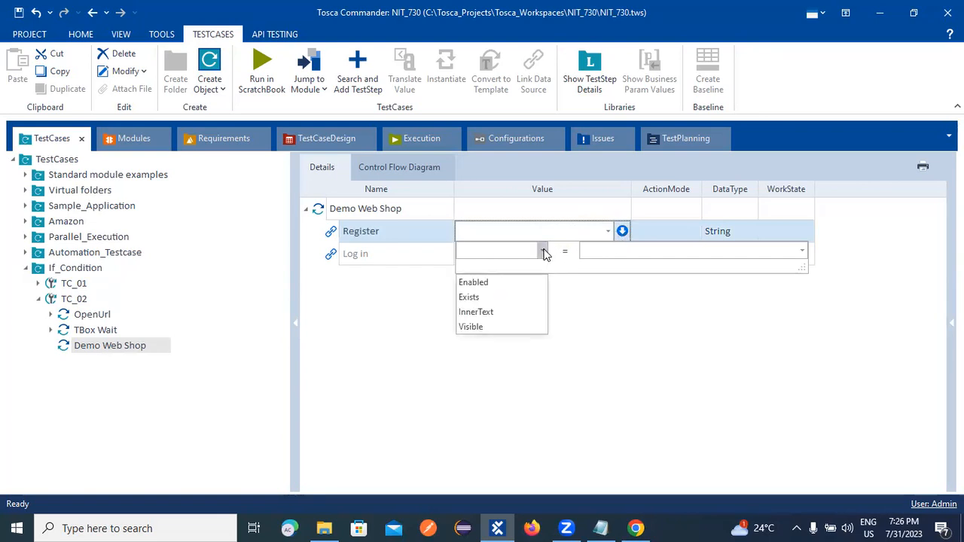
pyautogui.click(482, 297)
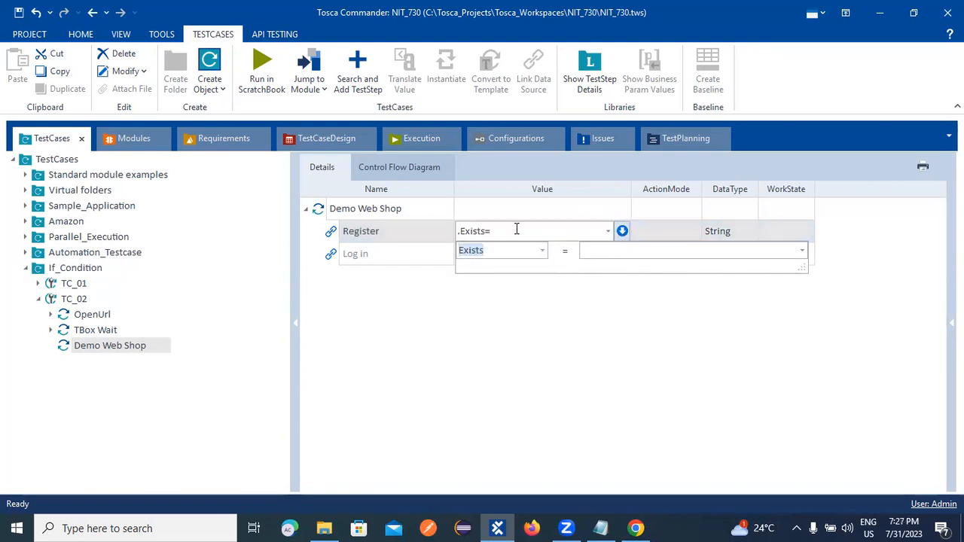
pyautogui.click(516, 229)
pyautogui.click(622, 237)
pyautogui.click(597, 250)
pyautogui.write('True')
pyautogui.press('Return')
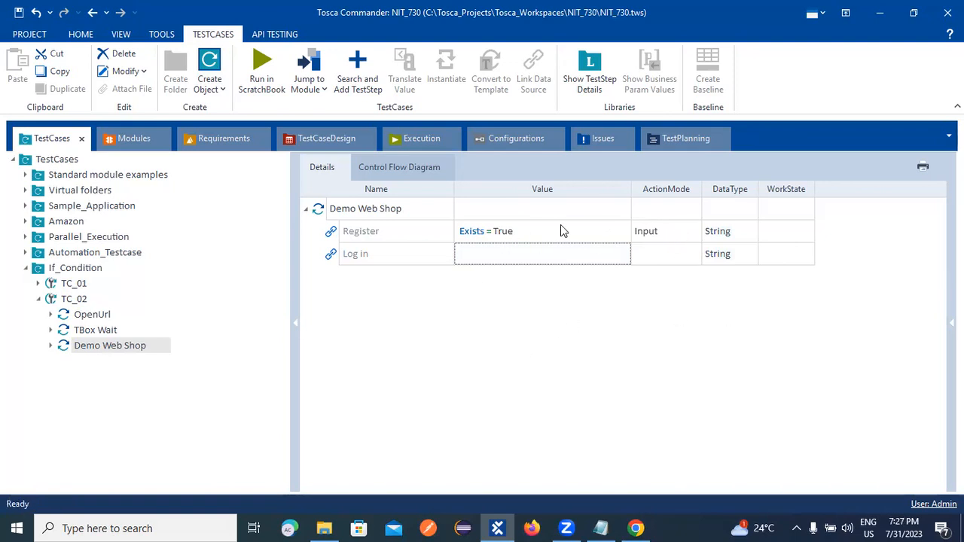
# Change the Register step's ActionMode to Verify.
pyautogui.click(681, 225)
pyautogui.click(671, 229)
pyautogui.click(688, 233)
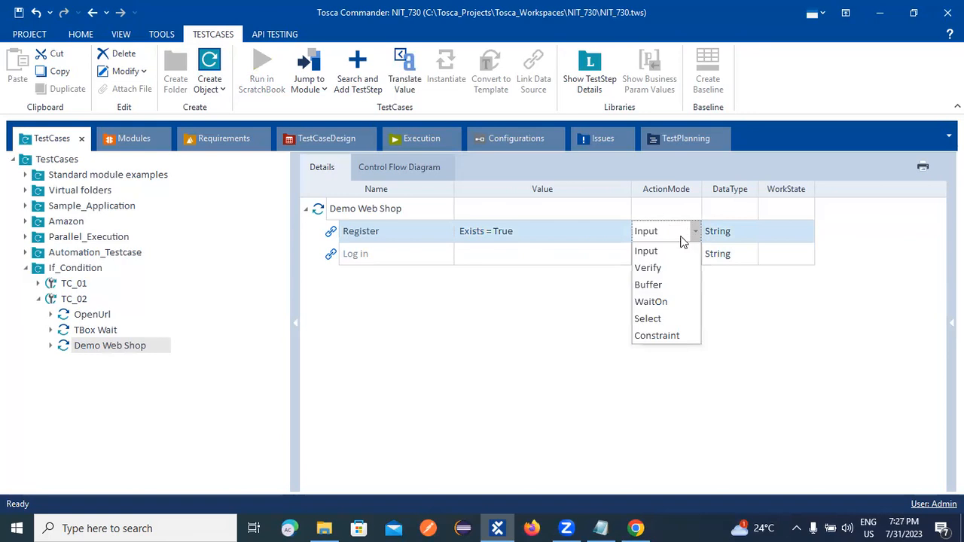
pyautogui.click(646, 268)
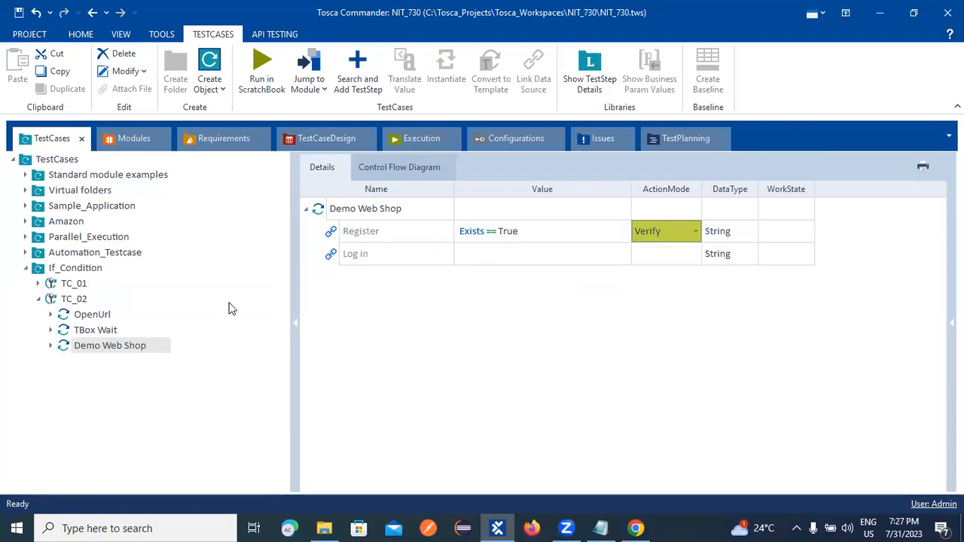
# Review TC_02's OpenUrl, TBox Wait and Demo Web Shop steps, then bring up the Demo Web Shop page.
pyautogui.click(82, 314)
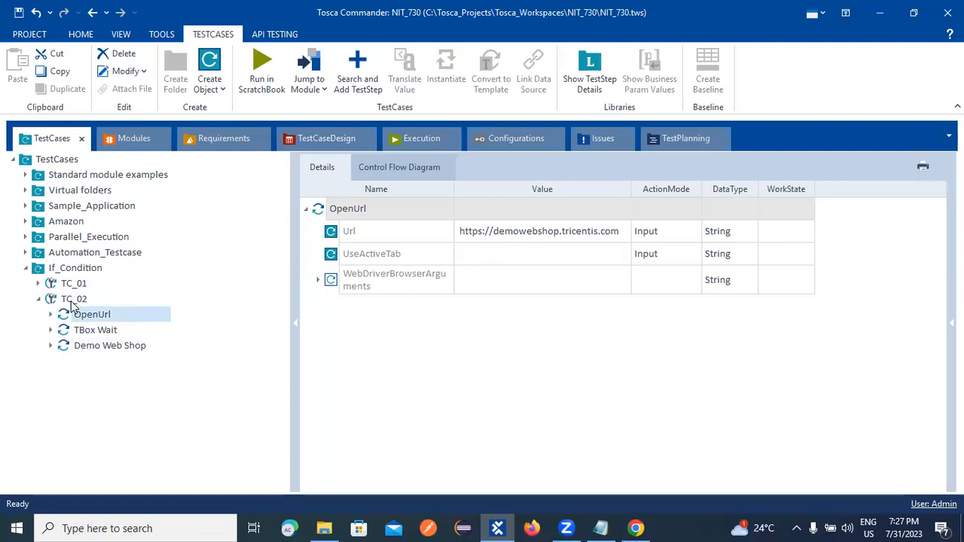
pyautogui.click(103, 332)
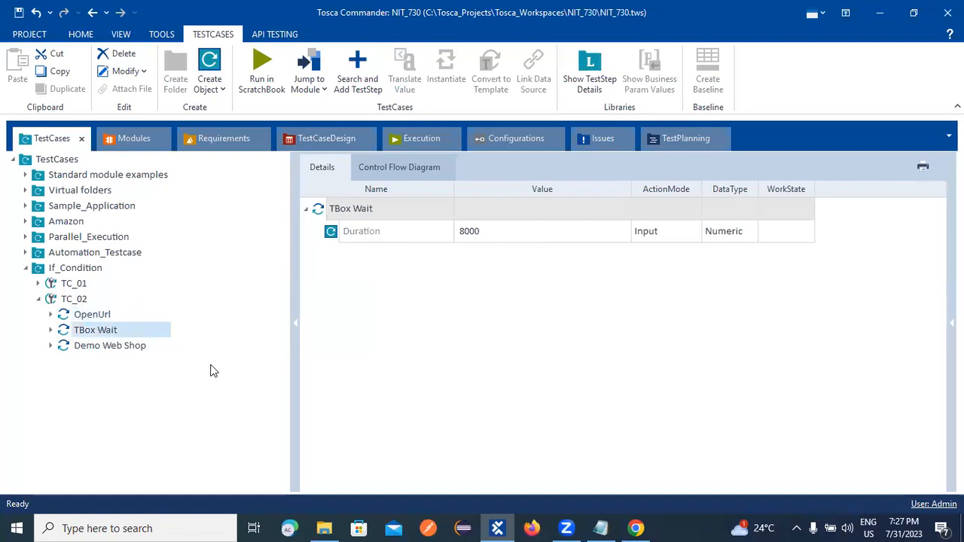
pyautogui.click(90, 346)
pyautogui.click(50, 346)
pyautogui.click(52, 347)
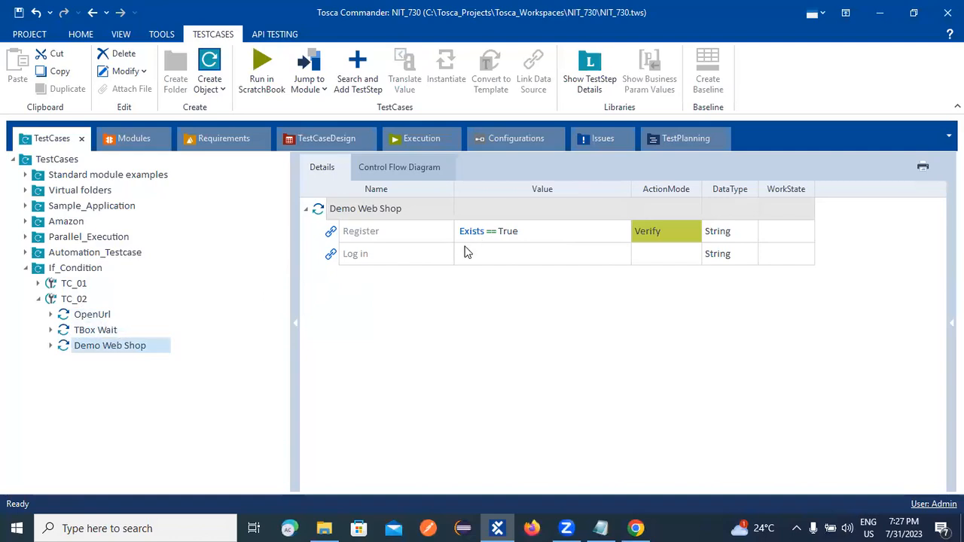
pyautogui.click(636, 528)
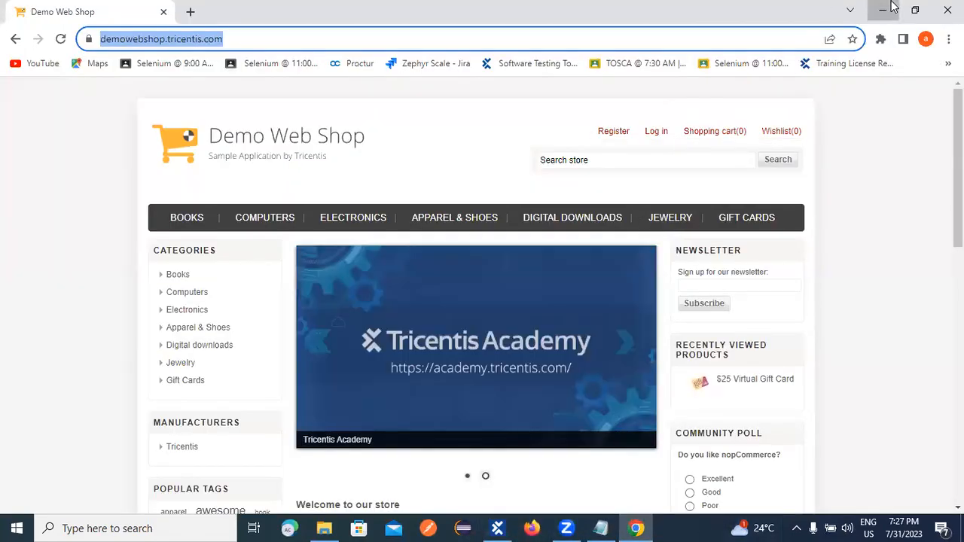
# Minimize the Chrome window showing the Demo Web Shop.
pyautogui.click(882, 9)
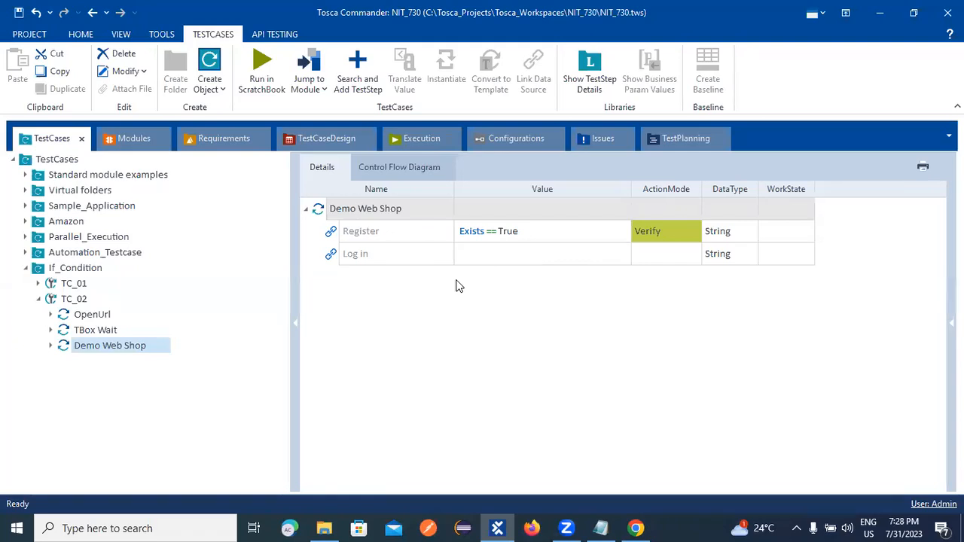
# Add the line 'E.V+A.V=Pass' under Verify in the ToSca notes.
pyautogui.click(601, 528)
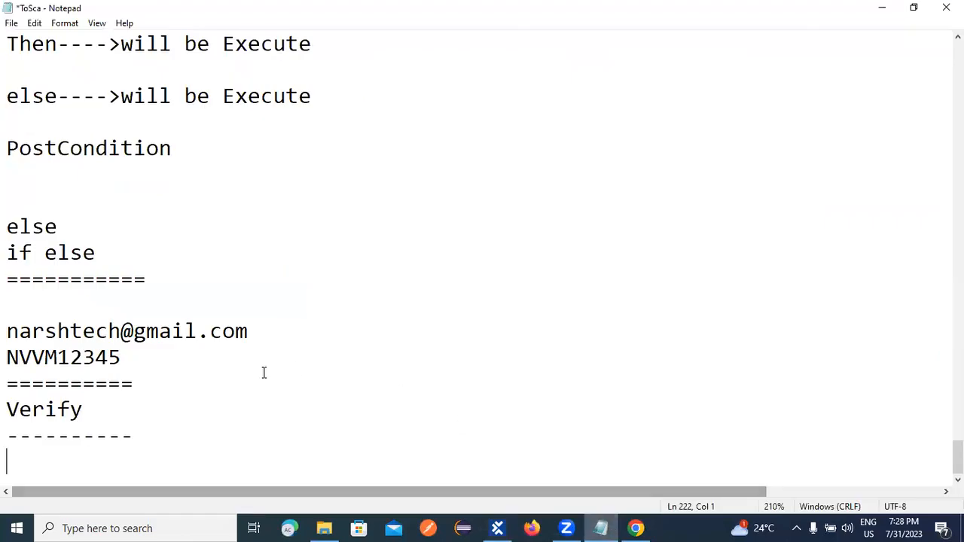
pyautogui.write('E')
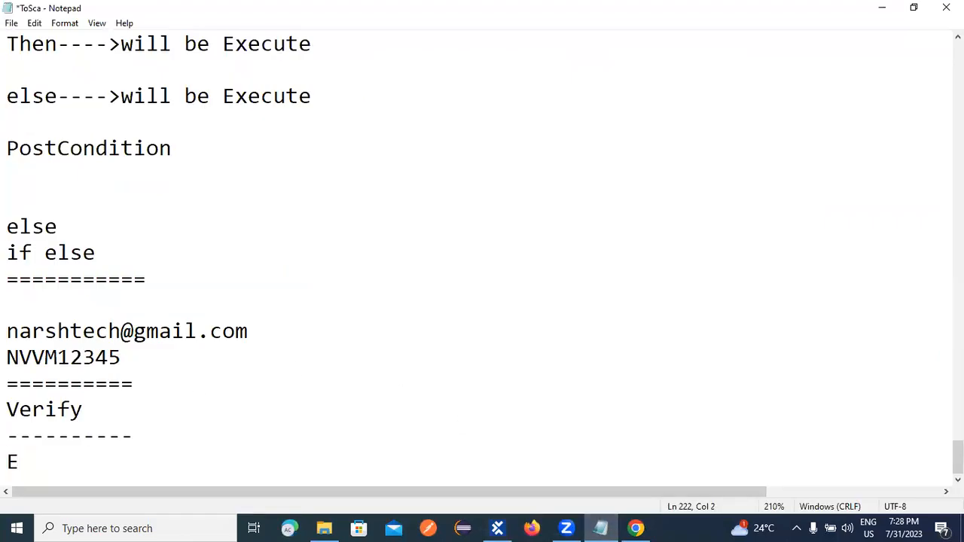
pyautogui.write('.V=A.V=')
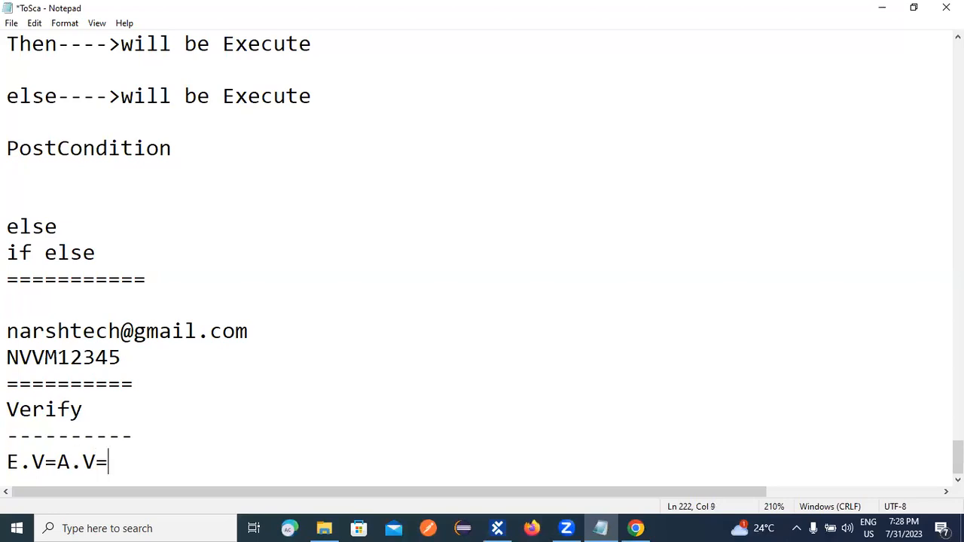
pyautogui.write('Pass')
pyautogui.click(58, 461)
pyautogui.press('BackSpace')
pyautogui.write('+')
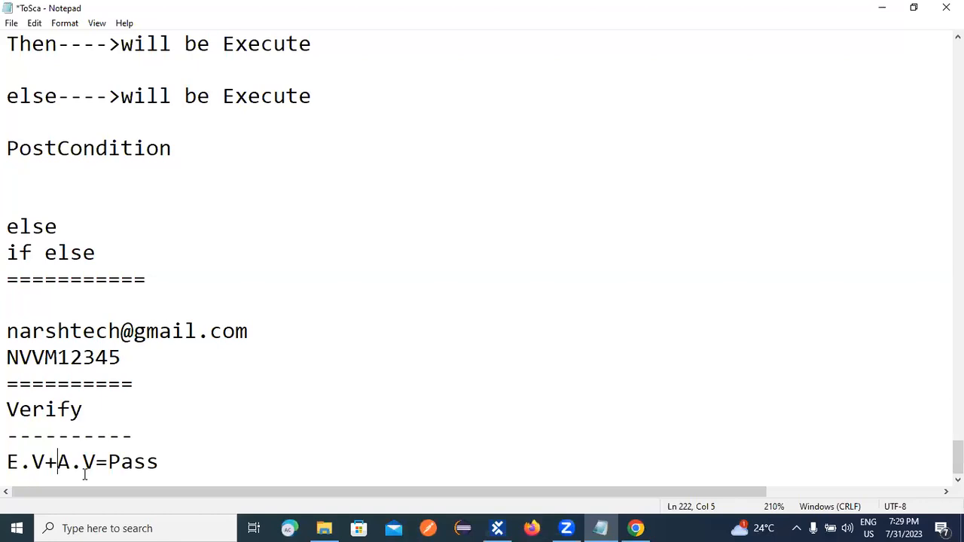
pyautogui.click(497, 528)
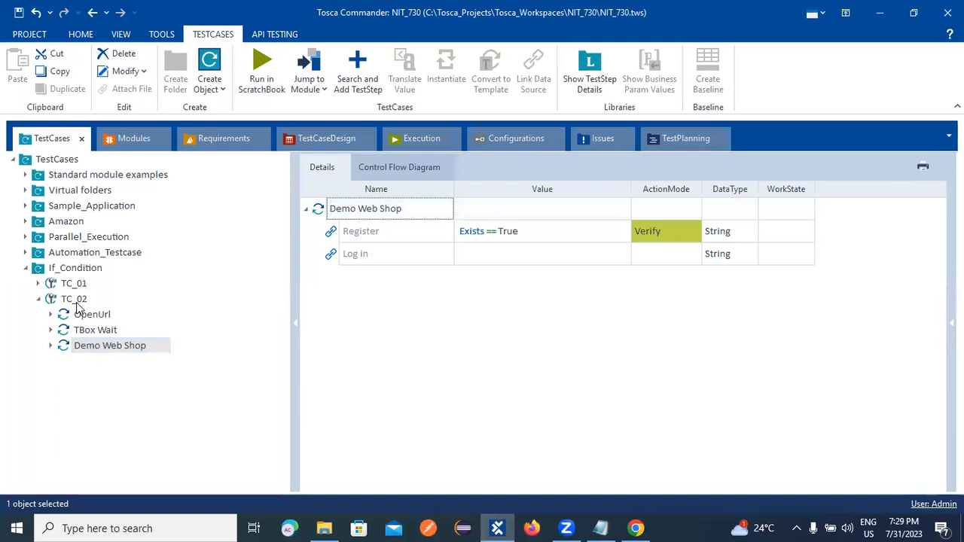
# Clear the other windows away and run TC_02 in ScratchBook.
pyautogui.rightClick(75, 301)
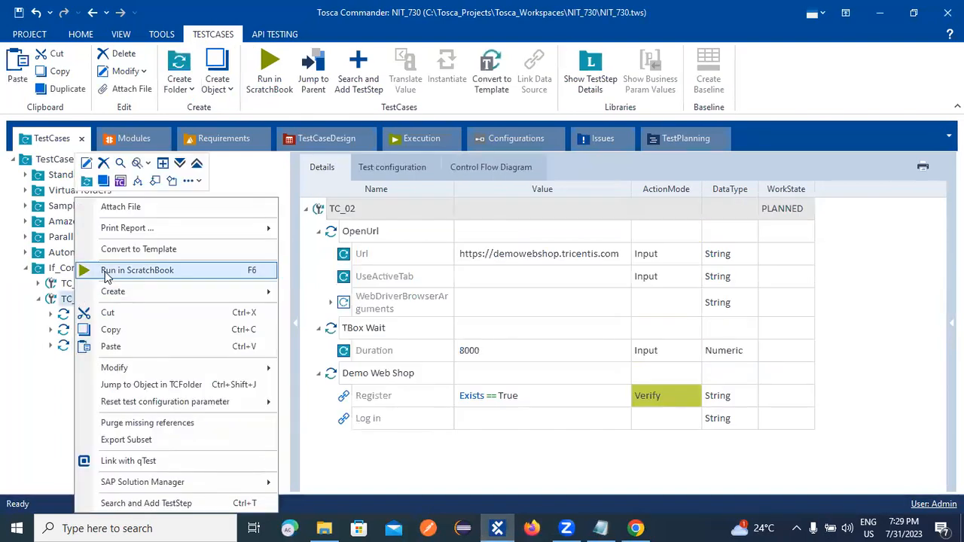
pyautogui.click(635, 528)
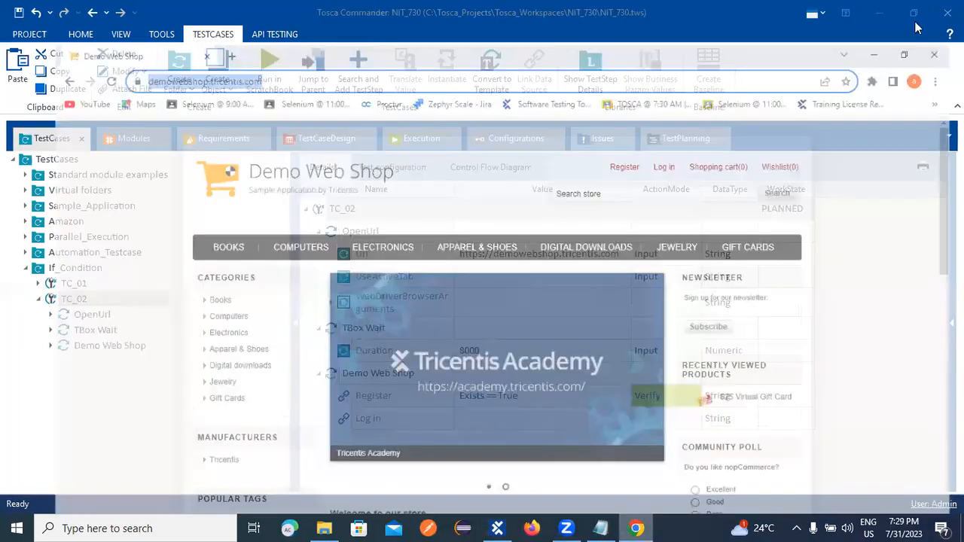
pyautogui.click(889, 15)
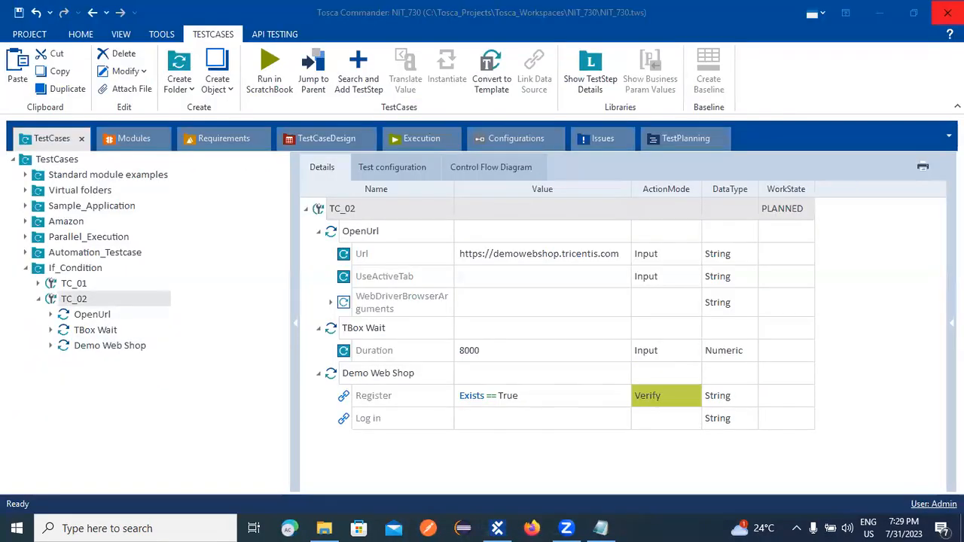
pyautogui.click(890, 18)
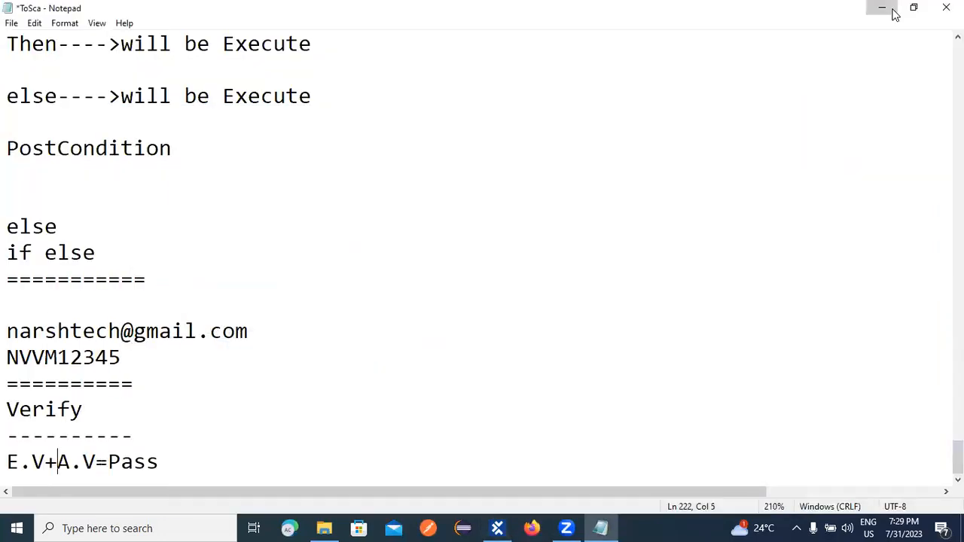
pyautogui.click(893, 12)
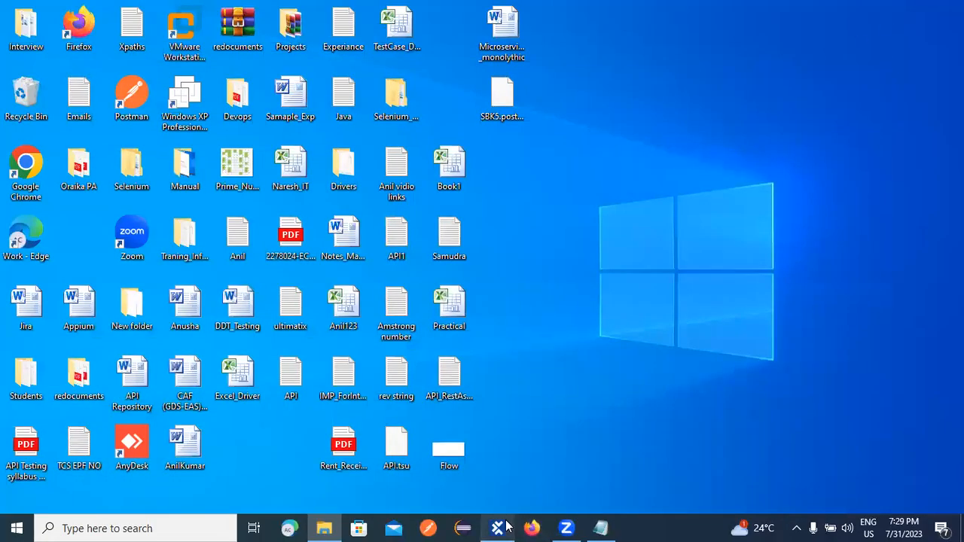
pyautogui.click(497, 528)
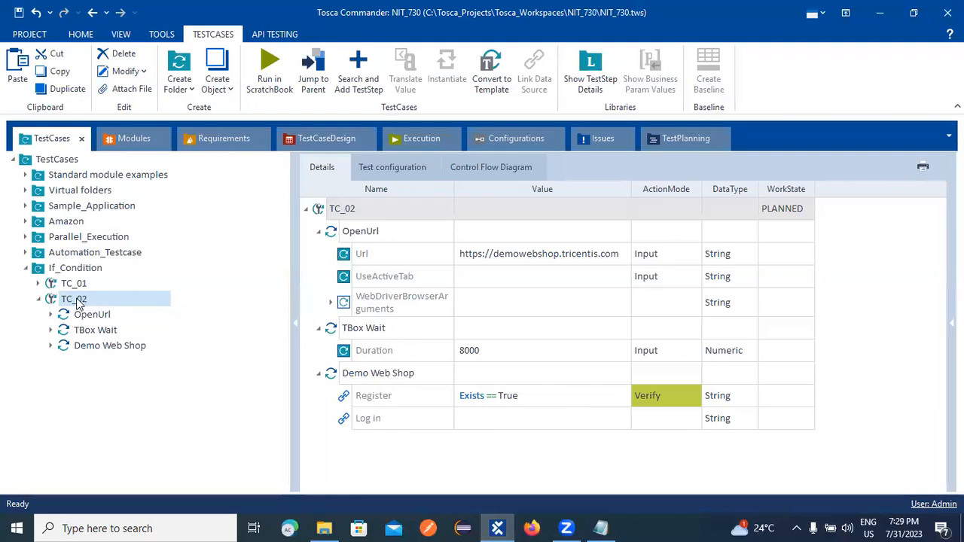
pyautogui.rightClick(76, 301)
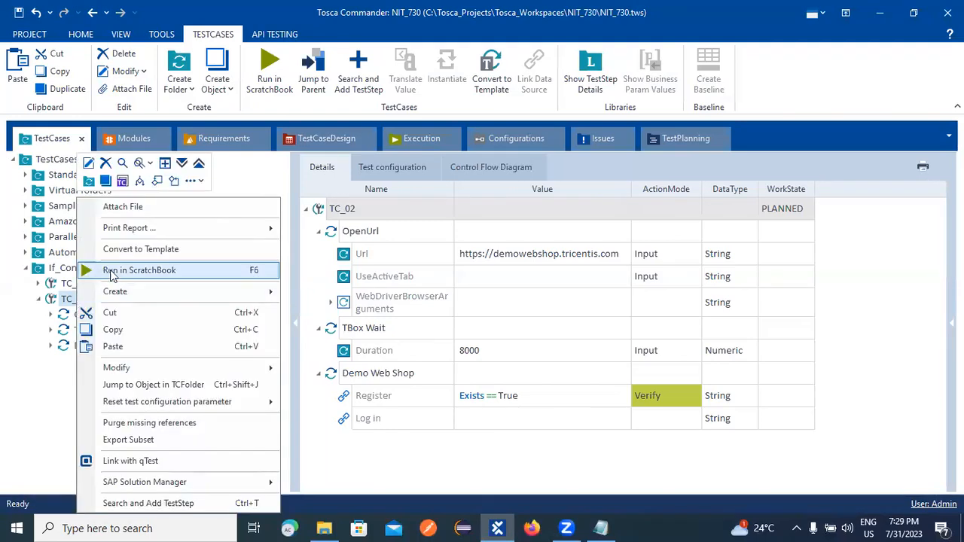
pyautogui.click(113, 271)
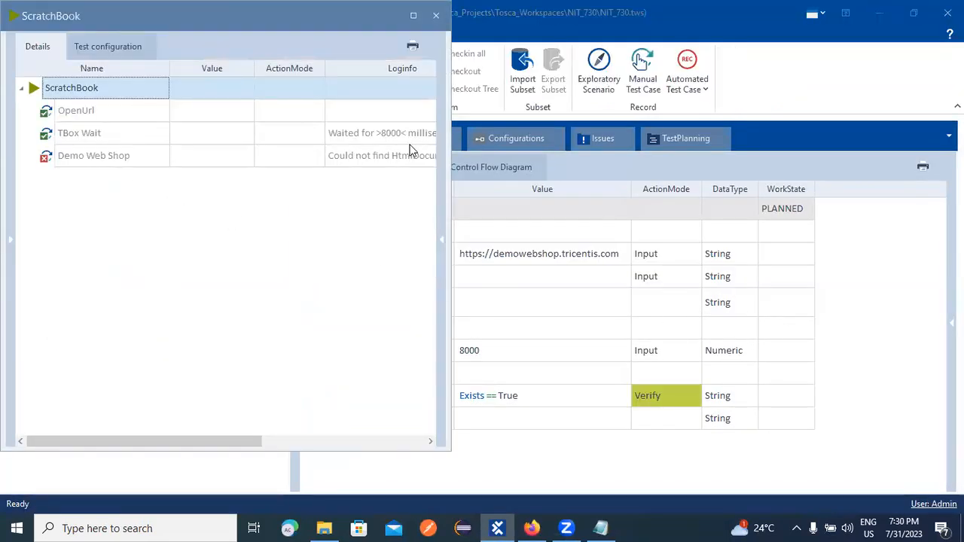
# Read the full Demo Web Shop page-not-found error in Loginfo, then close ScratchBook.
pyautogui.click(404, 157)
pyautogui.click(432, 157)
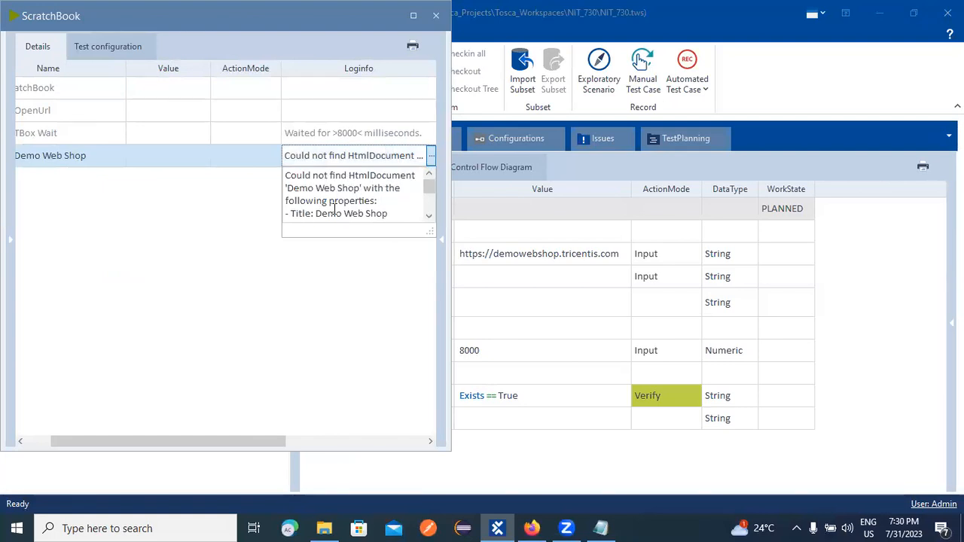
pyautogui.click(428, 218)
pyautogui.click(431, 218)
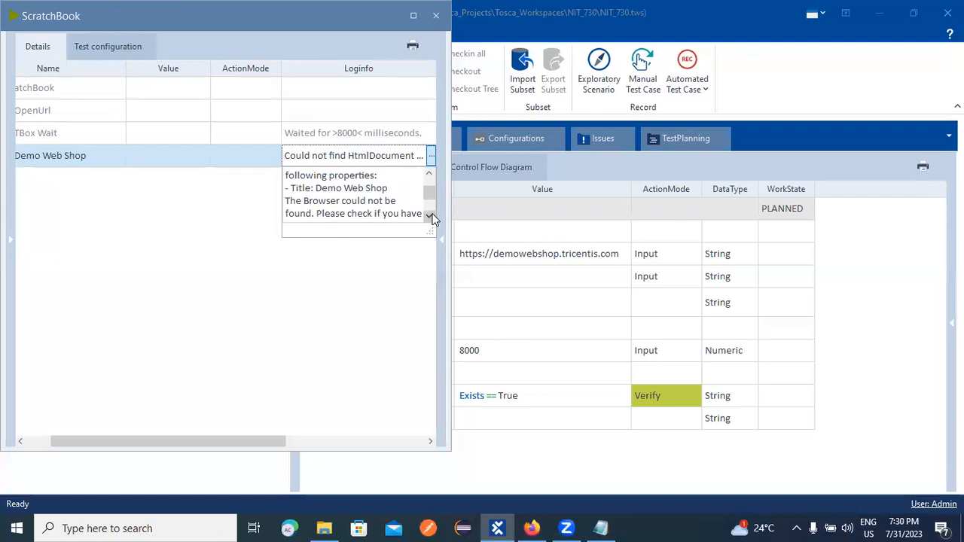
pyautogui.click(430, 218)
pyautogui.click(430, 217)
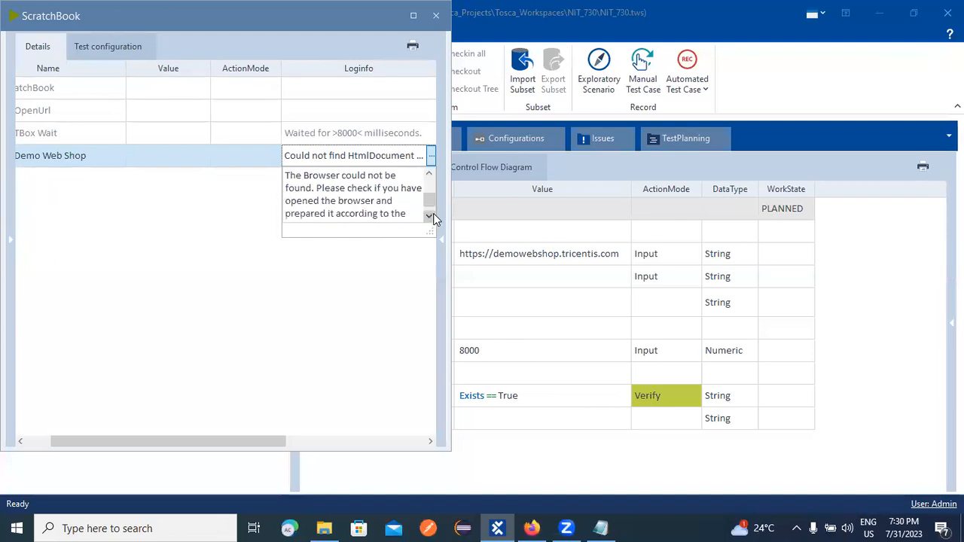
pyautogui.click(431, 217)
pyautogui.moveTo(140, 25); pyautogui.dragTo(128, 96)
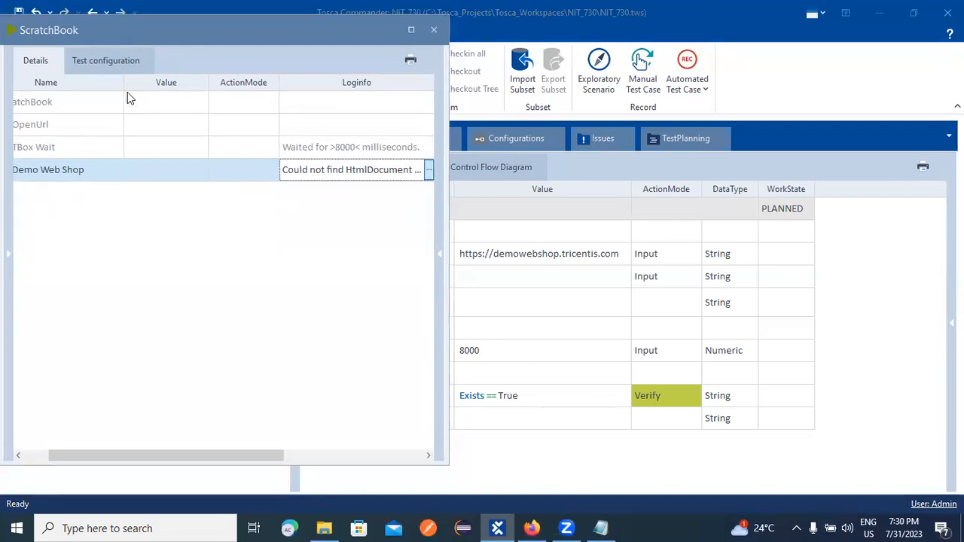
pyautogui.click(423, 89)
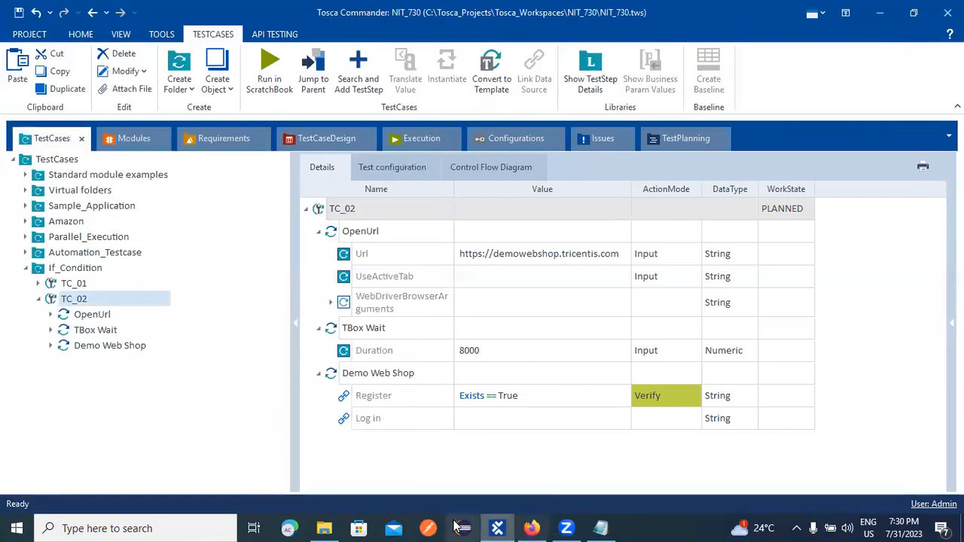
# Run TC_02 in ScratchBook again and view the passing OpenUrl, TBox Wait and Demo Web Shop results.
pyautogui.rightClick(83, 300)
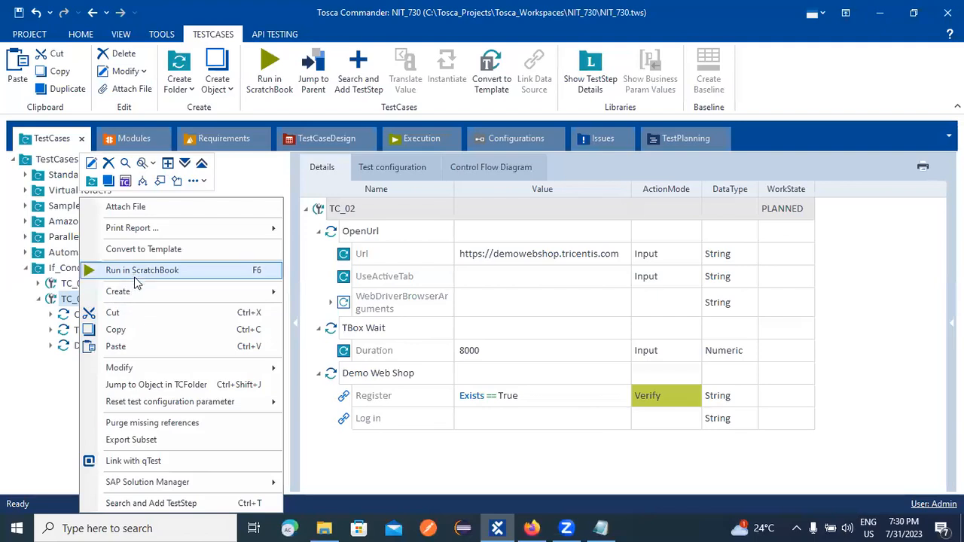
pyautogui.click(139, 271)
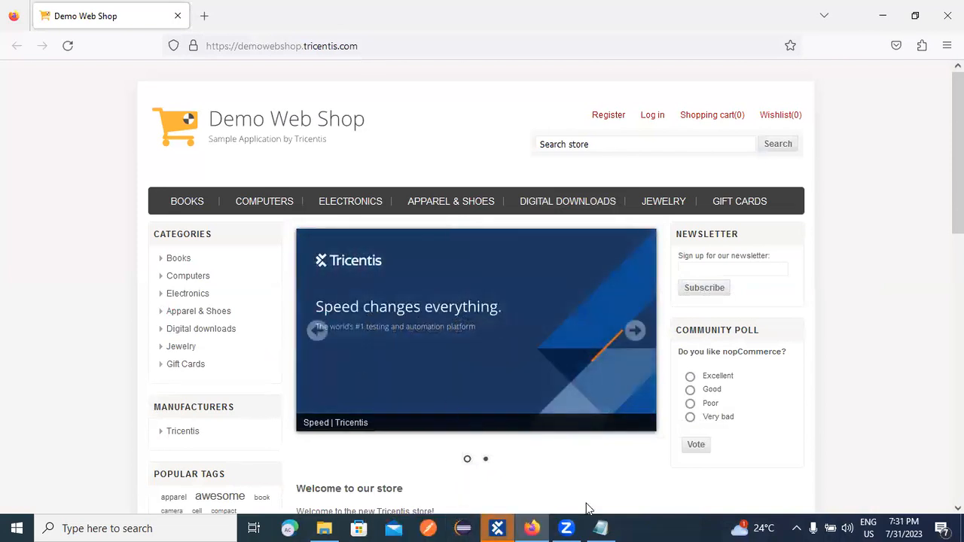
pyautogui.click(497, 528)
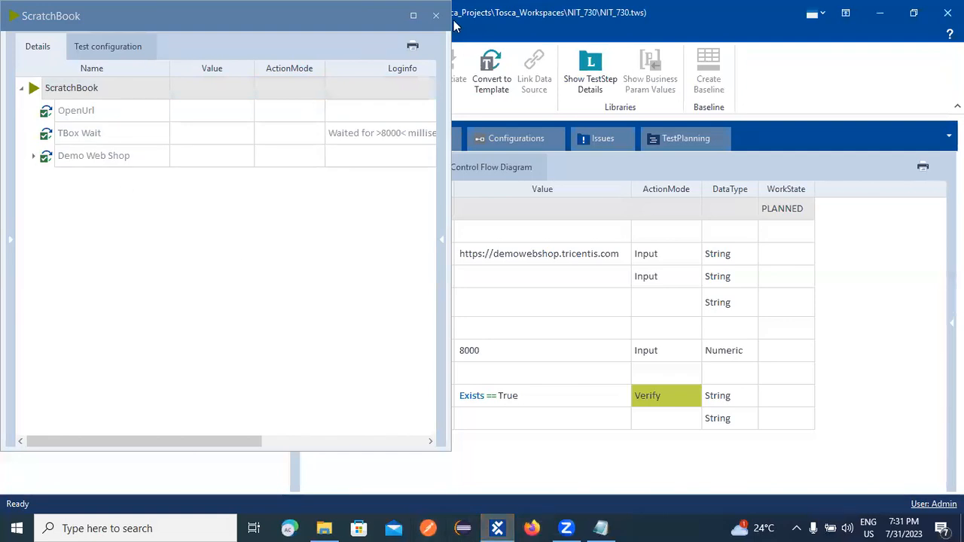
pyautogui.click(33, 155)
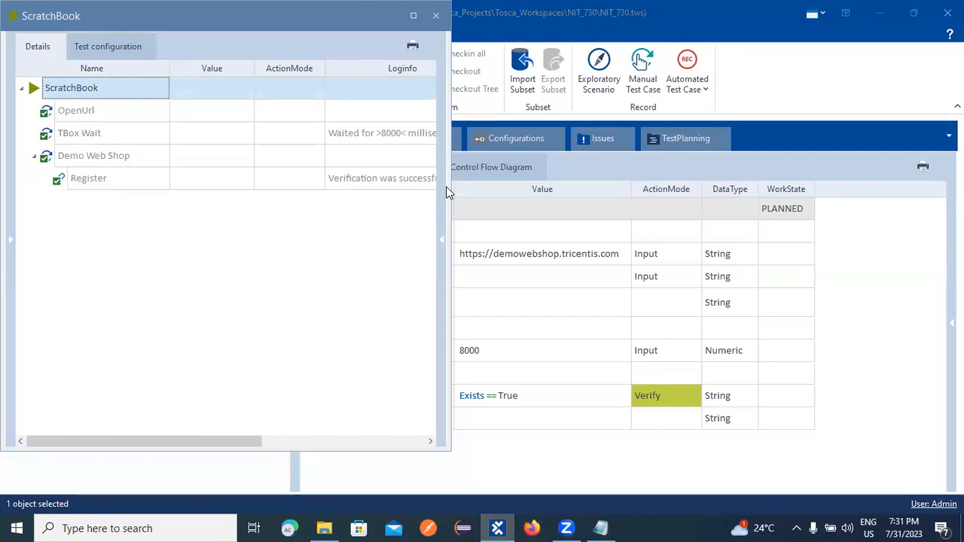
pyautogui.click(502, 215)
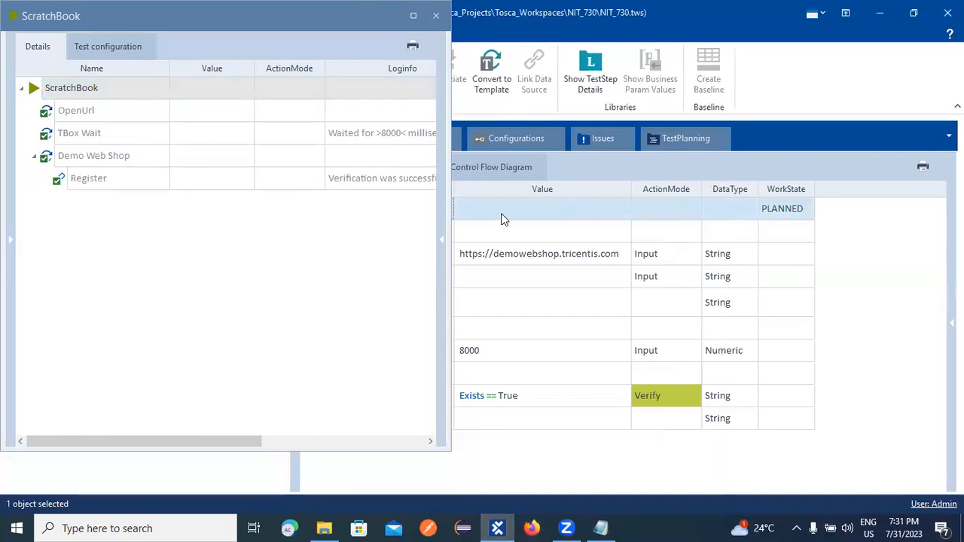
pyautogui.doubleClick(454, 188)
pyautogui.click(448, 170)
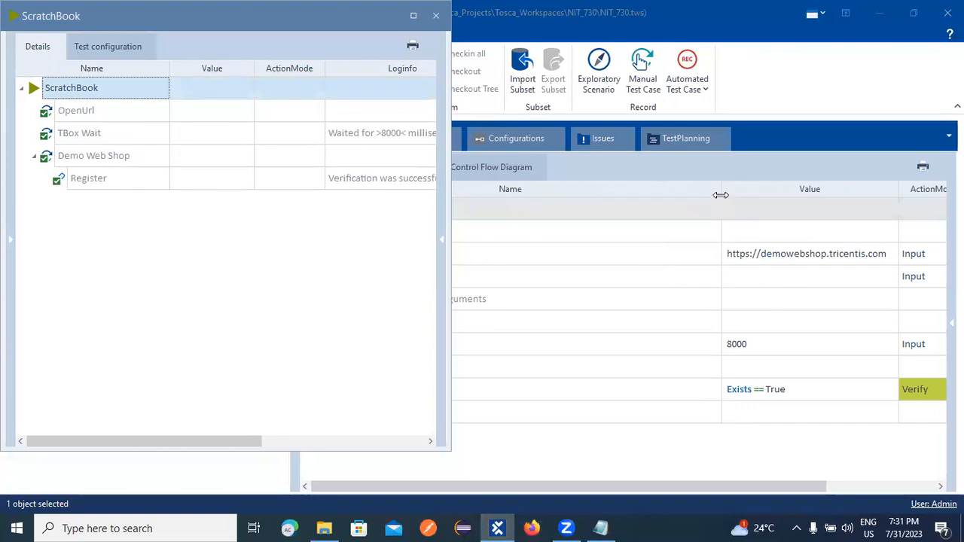
pyautogui.moveTo(720, 192); pyautogui.dragTo(563, 191)
pyautogui.moveTo(450, 202)
pyautogui.mouseDown()
pyautogui.moveTo(725, 185)
pyautogui.moveTo(477, 206)
pyautogui.moveTo(447, 190)
pyautogui.mouseUp()
pyautogui.click(407, 181)
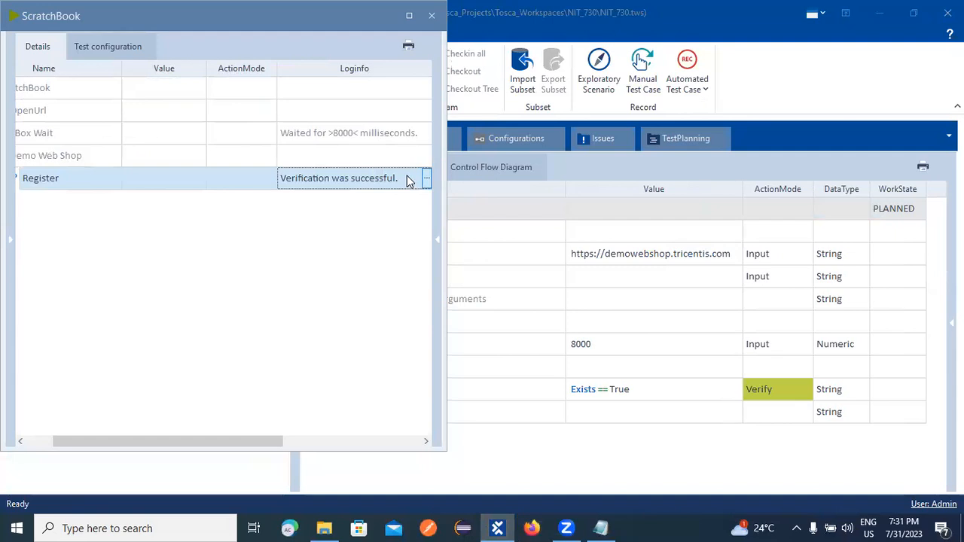
pyautogui.click(425, 178)
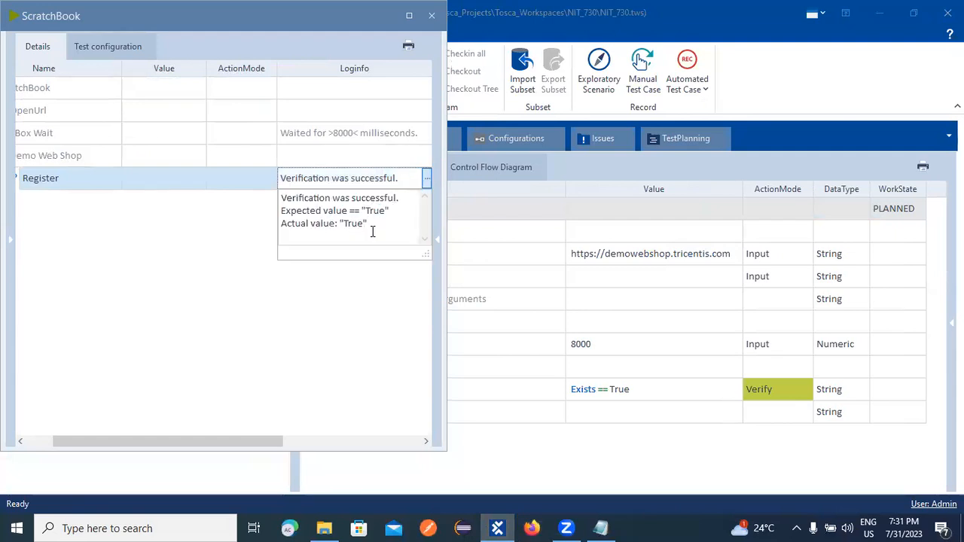
pyautogui.moveTo(281, 212); pyautogui.dragTo(344, 210)
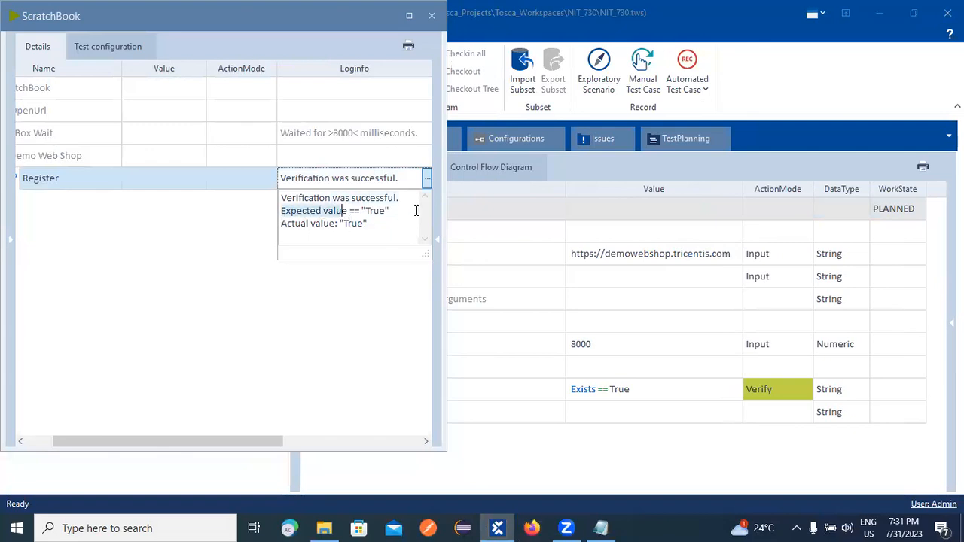
pyautogui.doubleClick(375, 211)
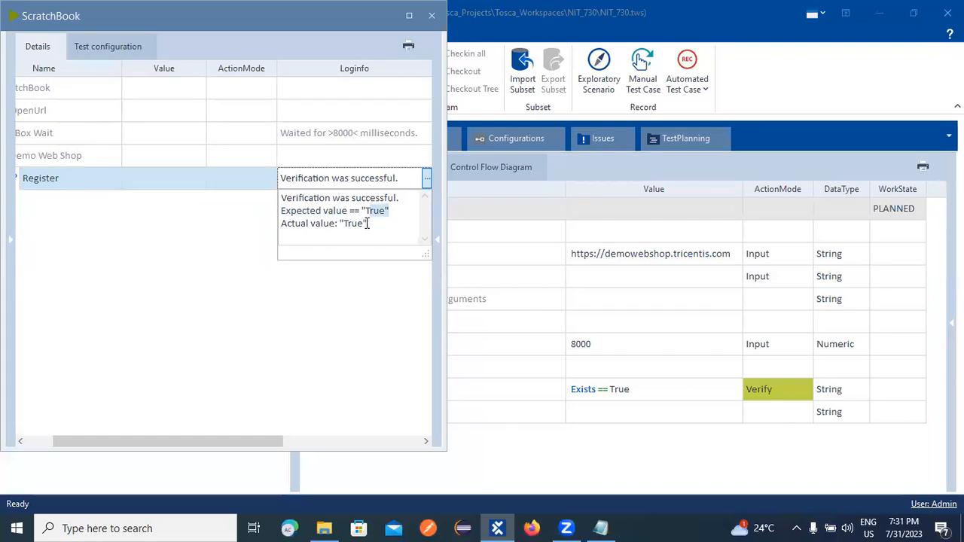
pyautogui.click(277, 224)
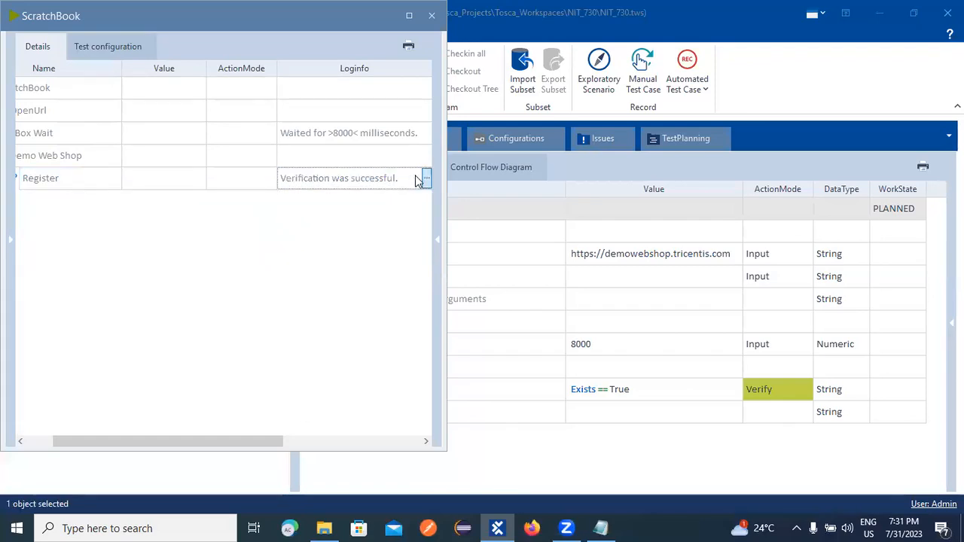
pyautogui.click(427, 179)
pyautogui.moveTo(282, 224); pyautogui.dragTo(369, 223)
pyautogui.click(312, 211)
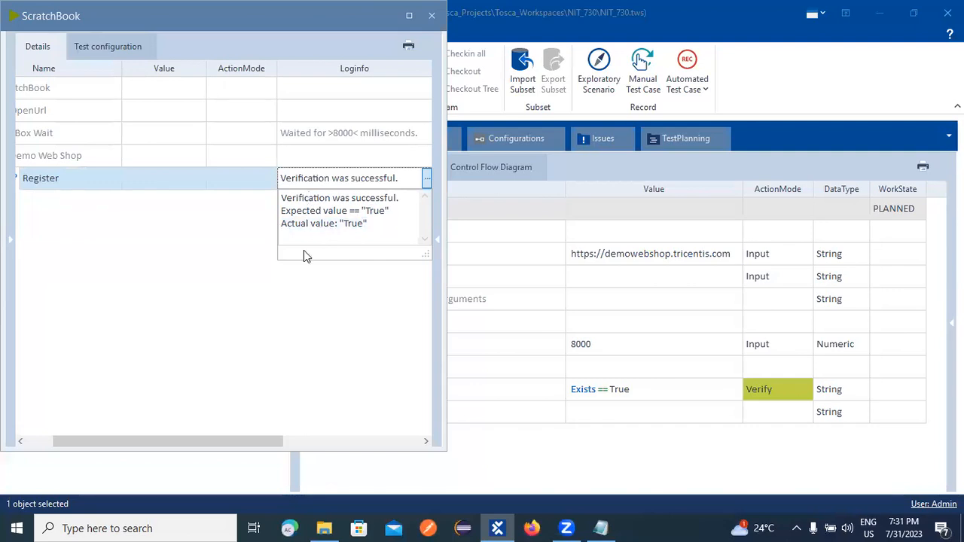
pyautogui.click(186, 439)
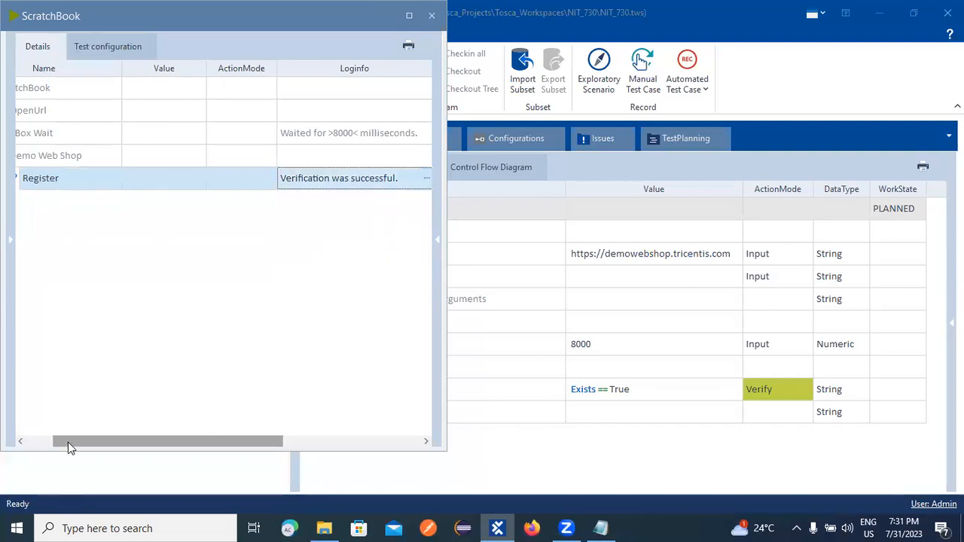
pyautogui.moveTo(67, 442); pyautogui.dragTo(42, 442)
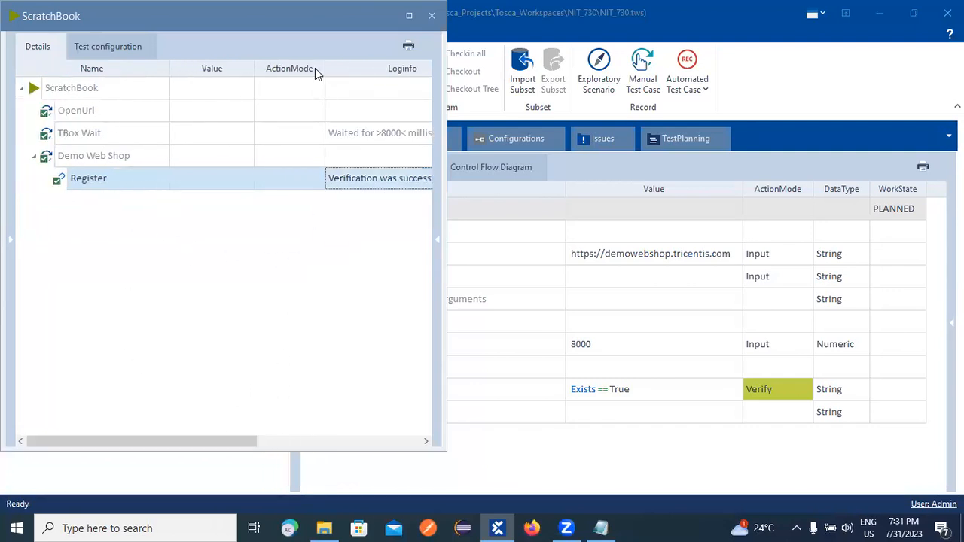
pyautogui.moveTo(271, 25); pyautogui.dragTo(271, 48)
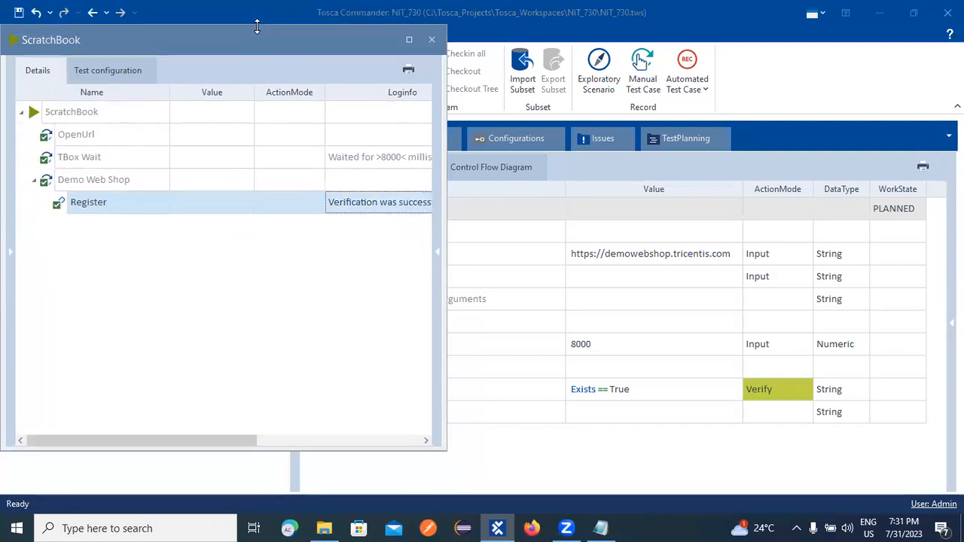
# Close the ScratchBook results, add test case TC_03 under If_Condition, and expand TC_02.
pyautogui.click(431, 37)
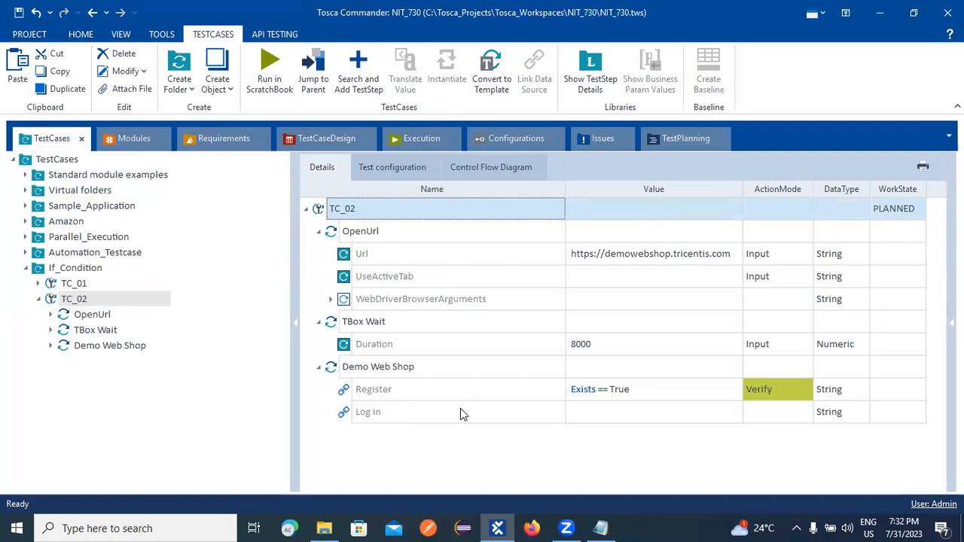
pyautogui.click(41, 299)
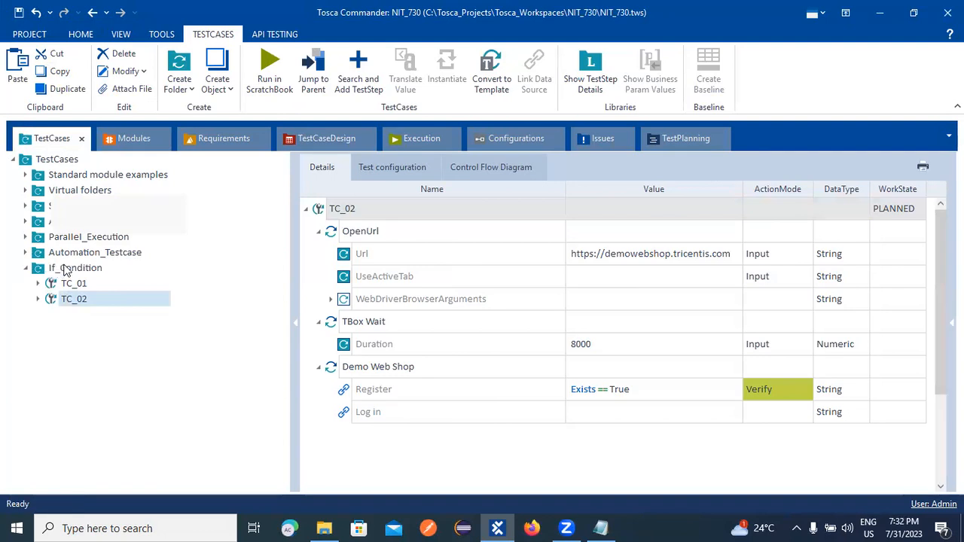
pyautogui.rightClick(66, 269)
pyautogui.click(112, 224)
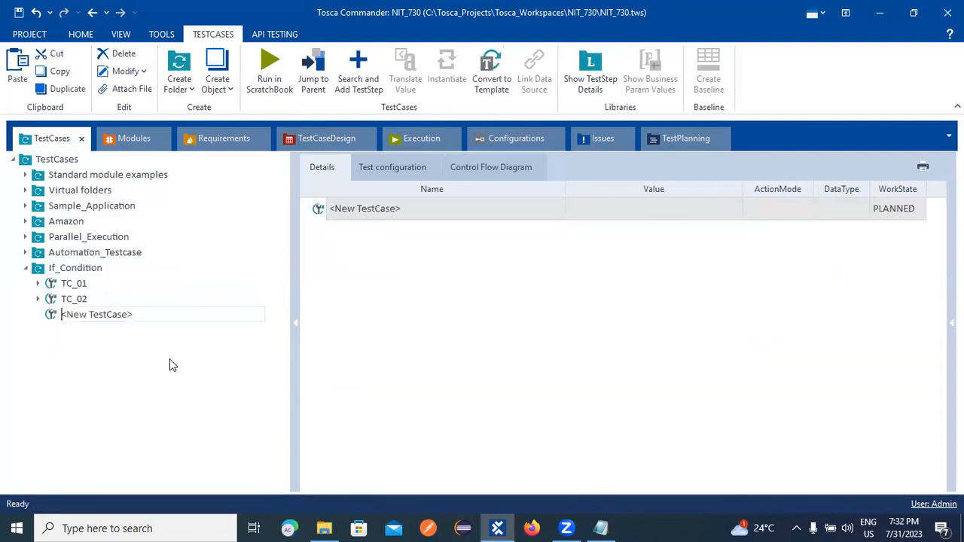
pyautogui.write('TC_03')
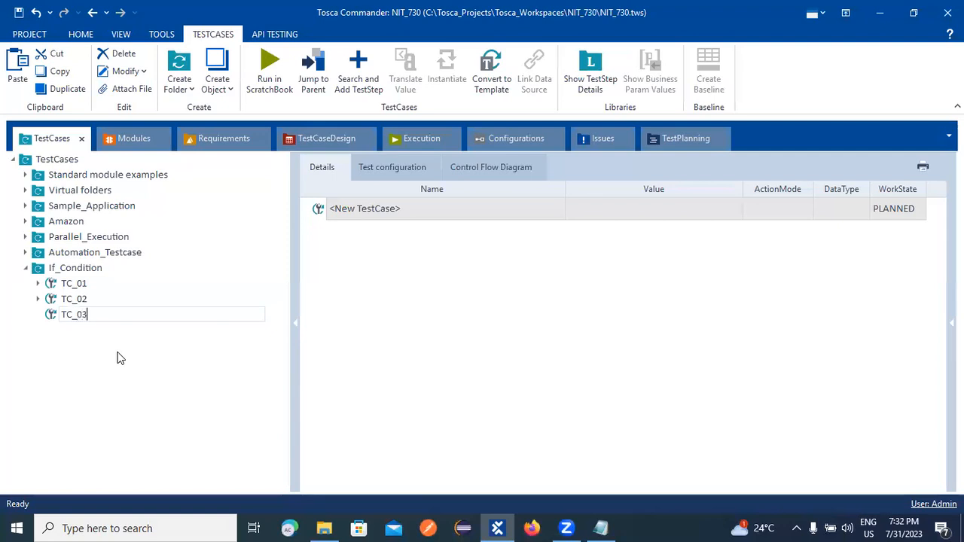
pyautogui.press('Return')
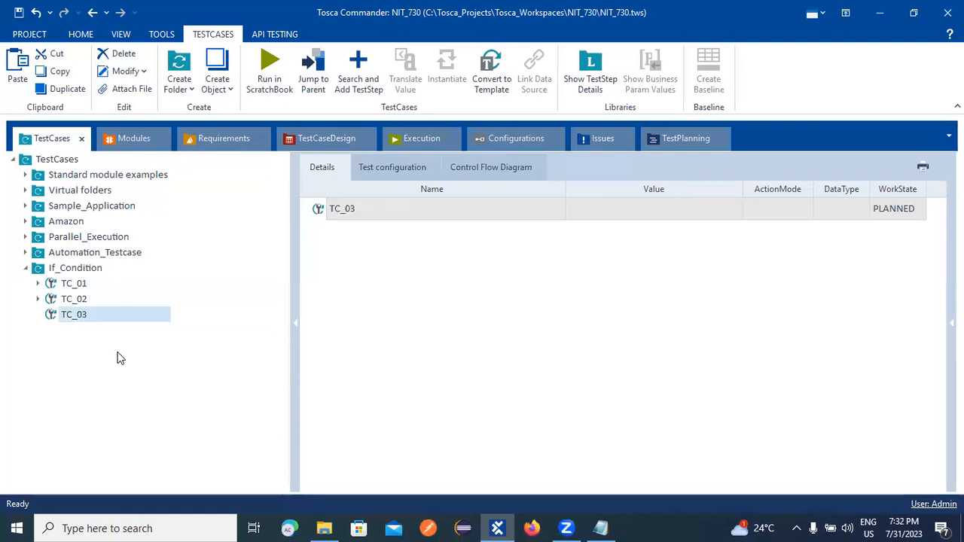
pyautogui.doubleClick(52, 302)
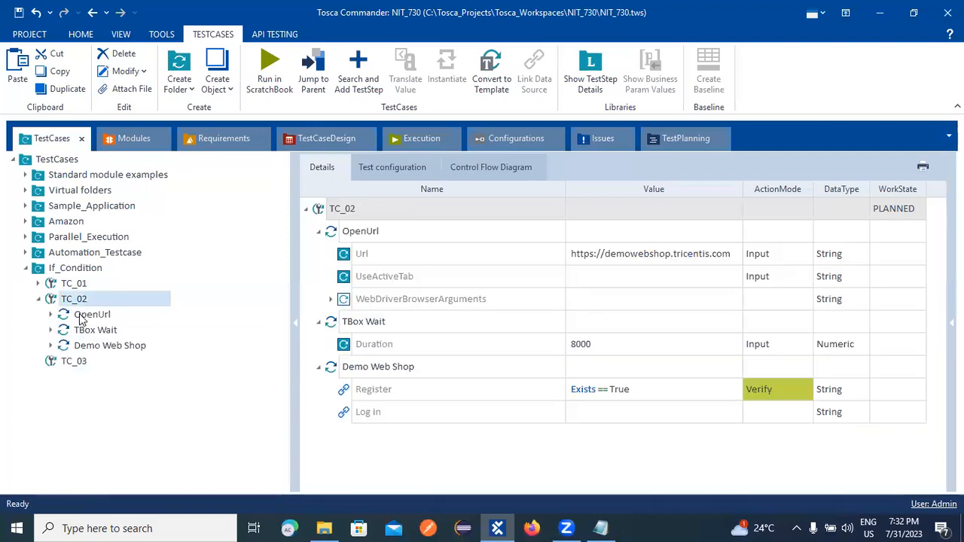
# Copy TC_02's OpenUrl, TBox Wait and Demo Web Shop steps.
pyautogui.rightClick(80, 316)
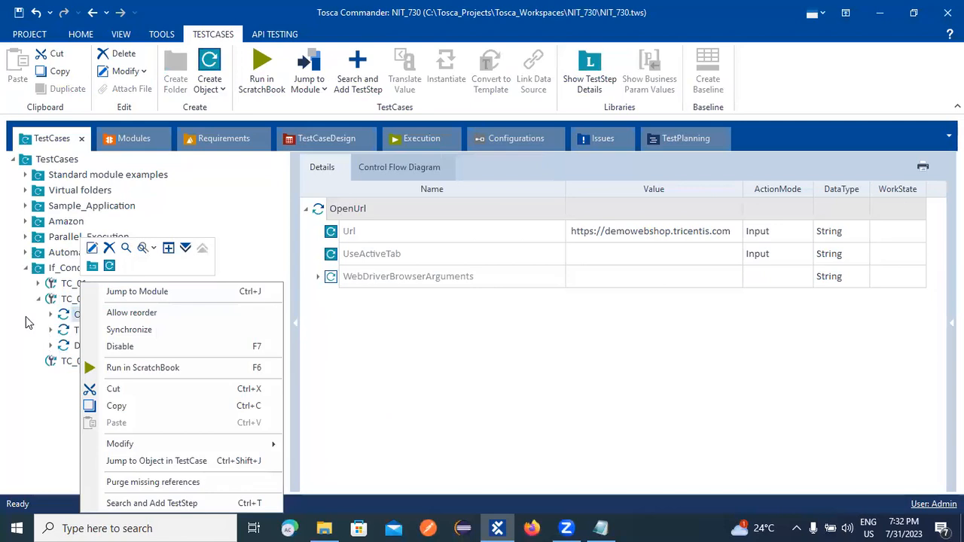
pyautogui.click(27, 319)
pyautogui.keyDown('ctrl'); pyautogui.click(103, 335); pyautogui.keyUp('ctrl')
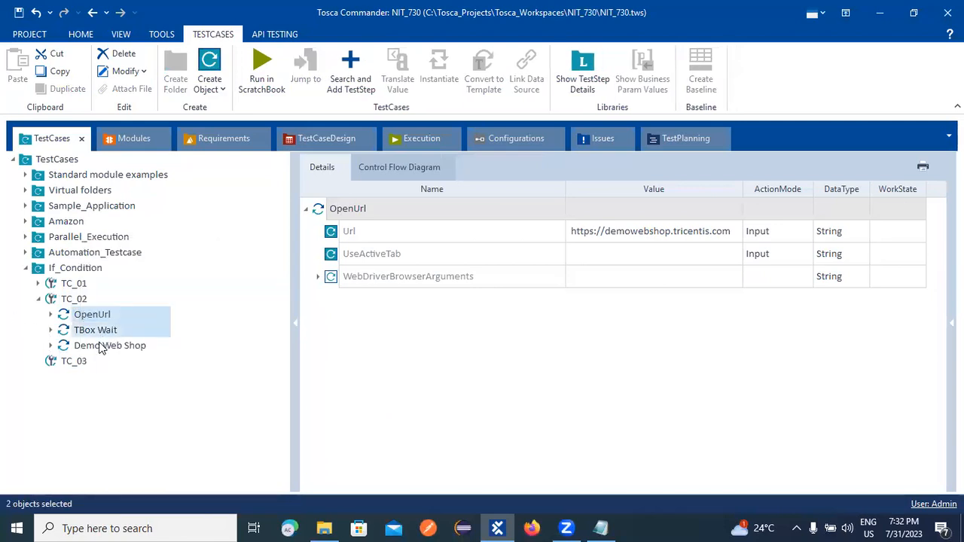
pyautogui.keyDown('ctrl'); pyautogui.click(101, 348); pyautogui.keyUp('ctrl')
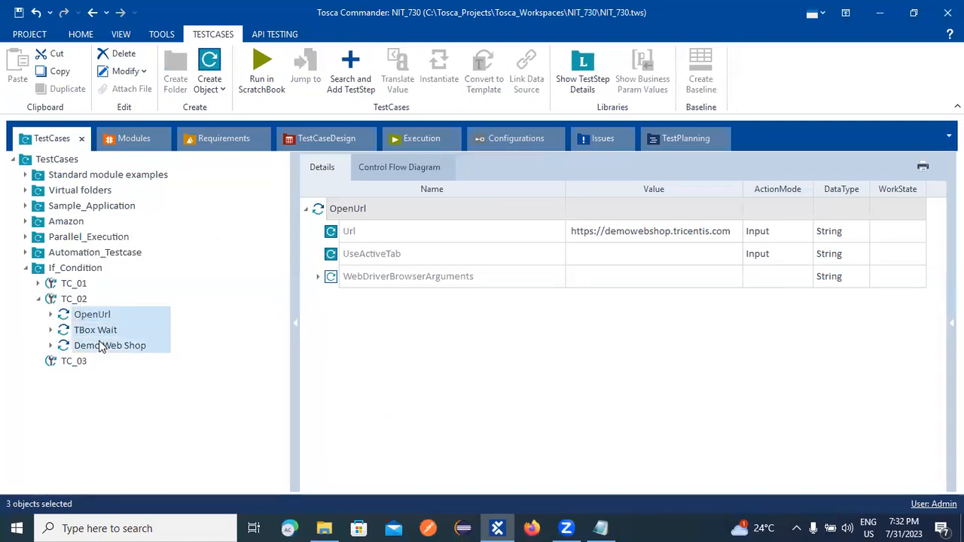
pyautogui.rightClick(101, 347)
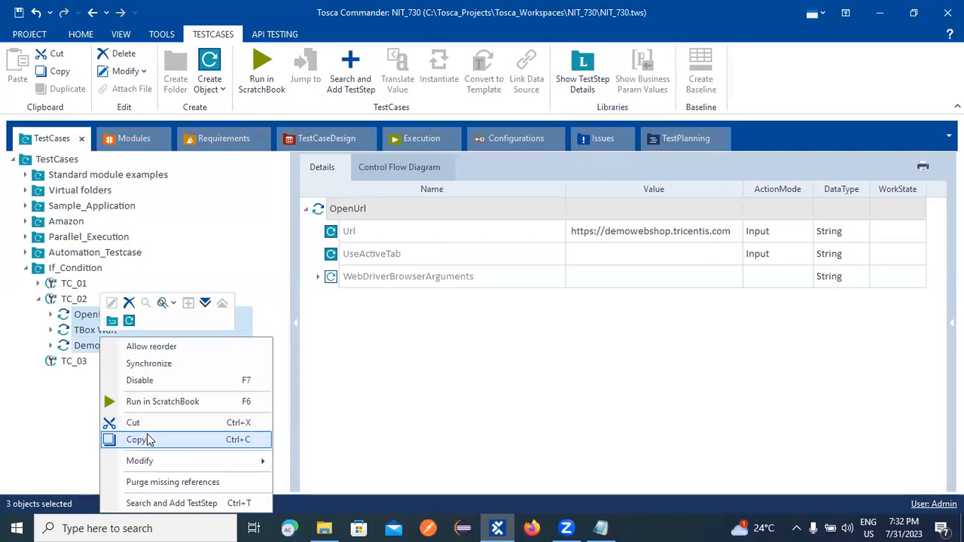
pyautogui.click(149, 440)
# Paste the three copied steps into TC_03 and open its Demo Web Shop step.
pyautogui.rightClick(78, 361)
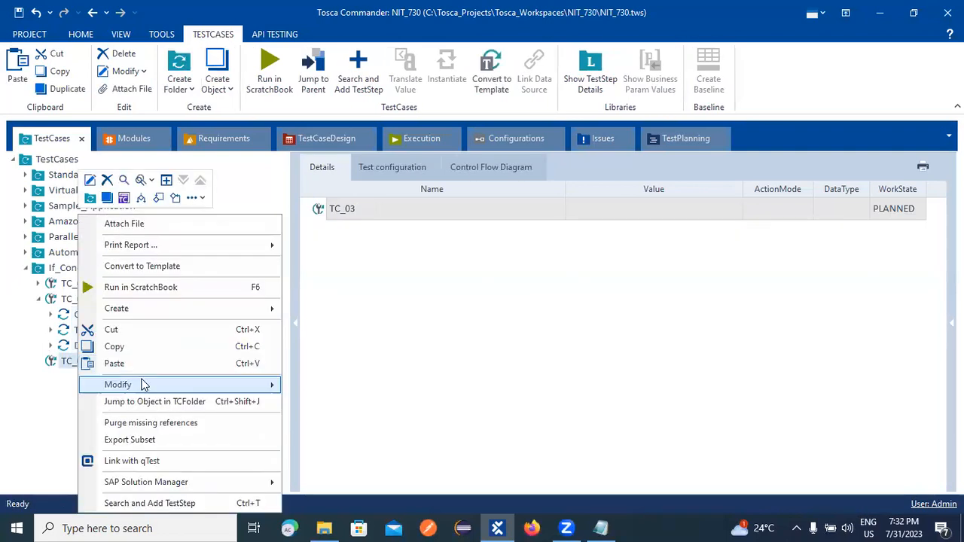
pyautogui.click(114, 363)
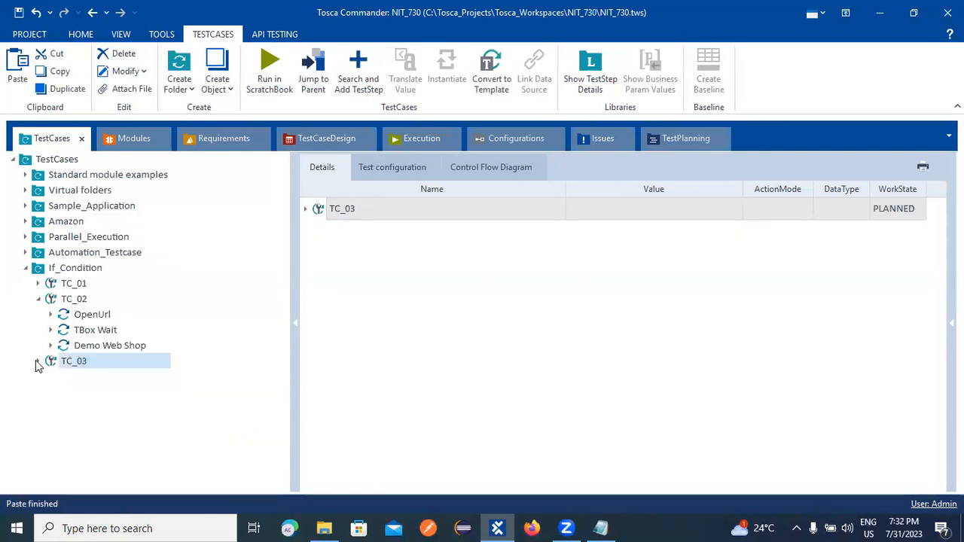
pyautogui.click(40, 361)
pyautogui.click(145, 414)
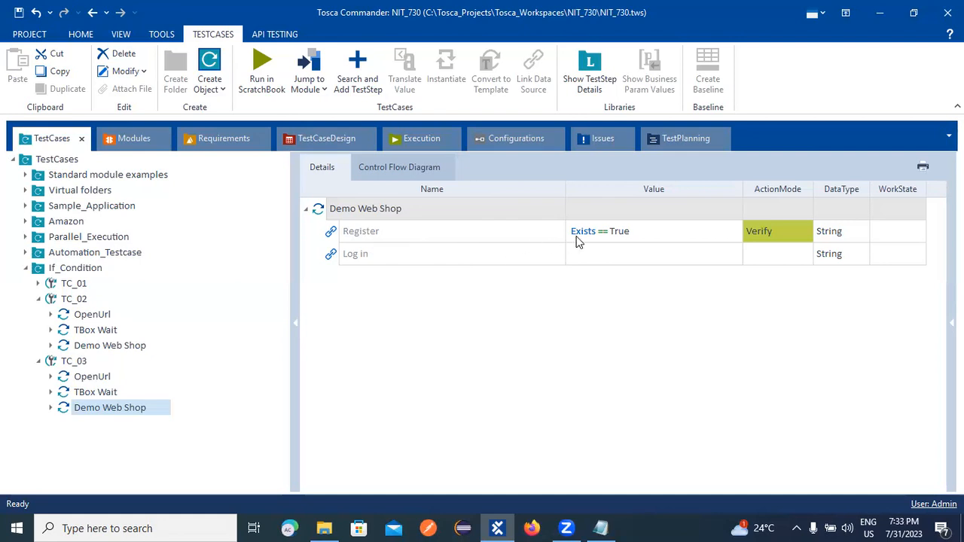
# Change the Register verification property from Exists to Visible, keeping the value True.
pyautogui.click(675, 232)
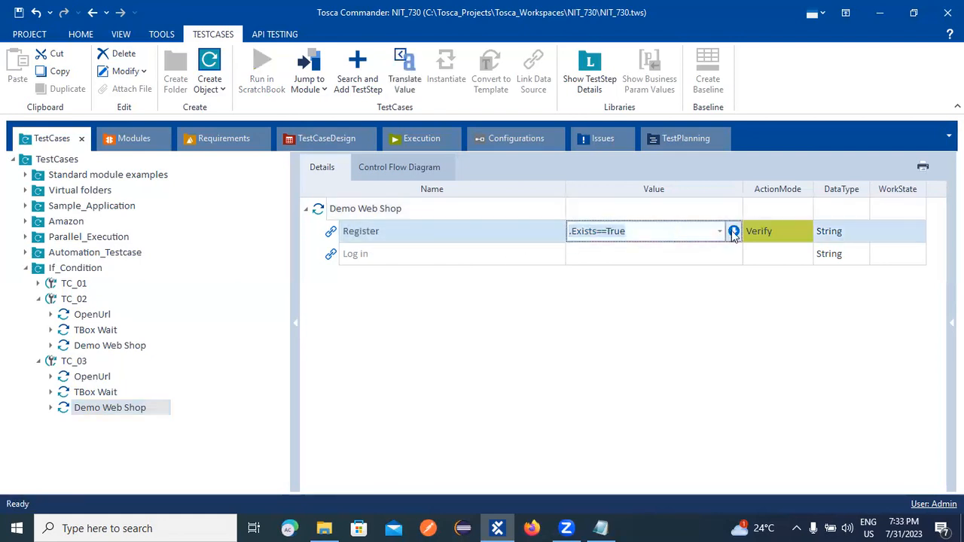
pyautogui.click(719, 231)
pyautogui.click(654, 251)
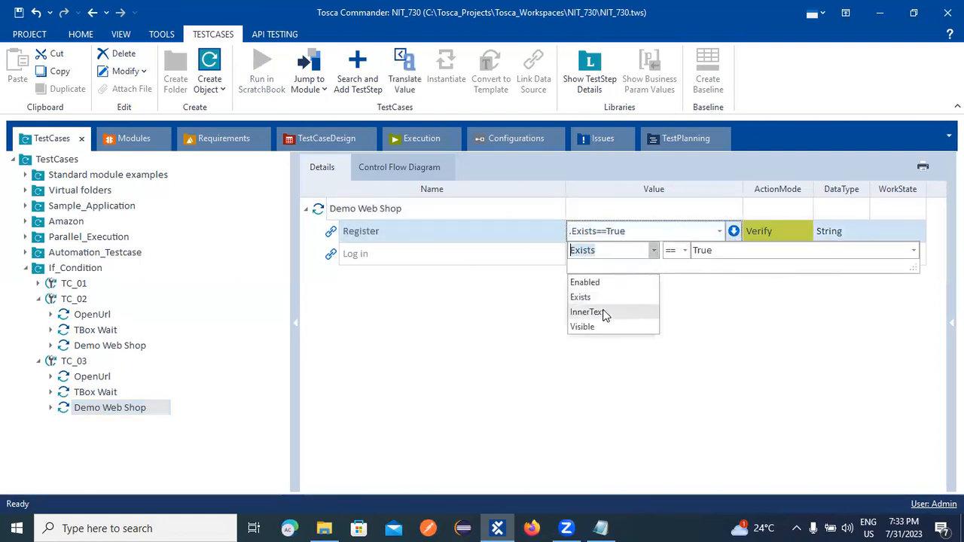
pyautogui.click(584, 327)
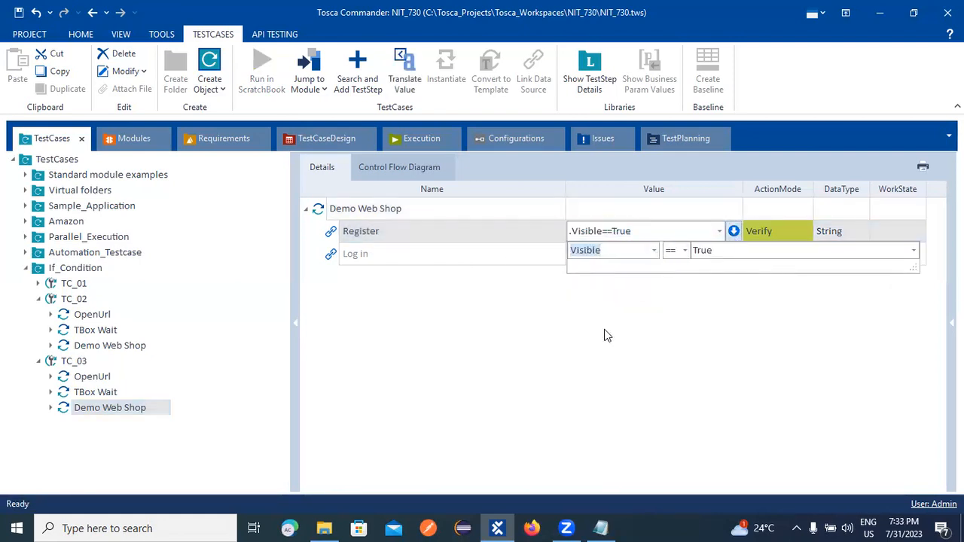
pyautogui.click(760, 312)
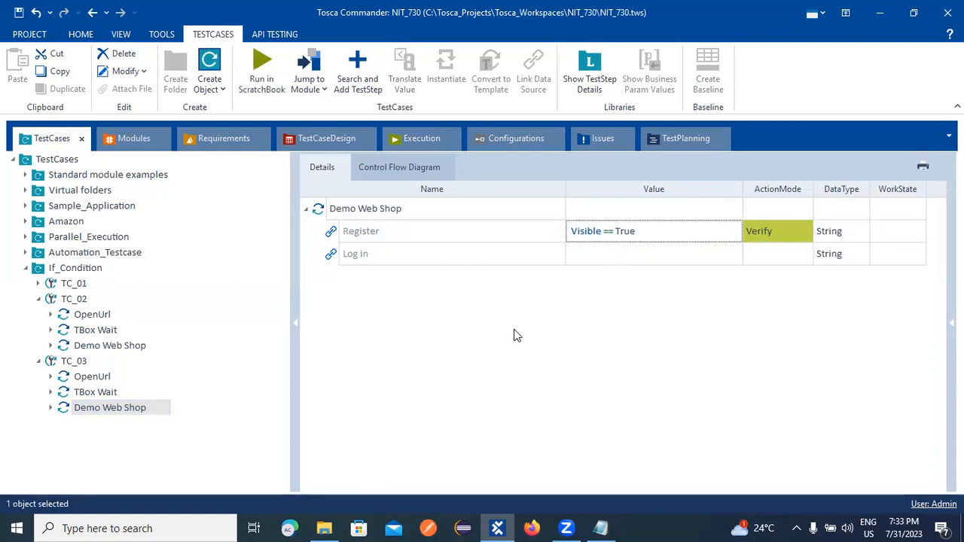
# Rename test case TC_02 to TC_02_Exits.
pyautogui.rightClick(84, 302)
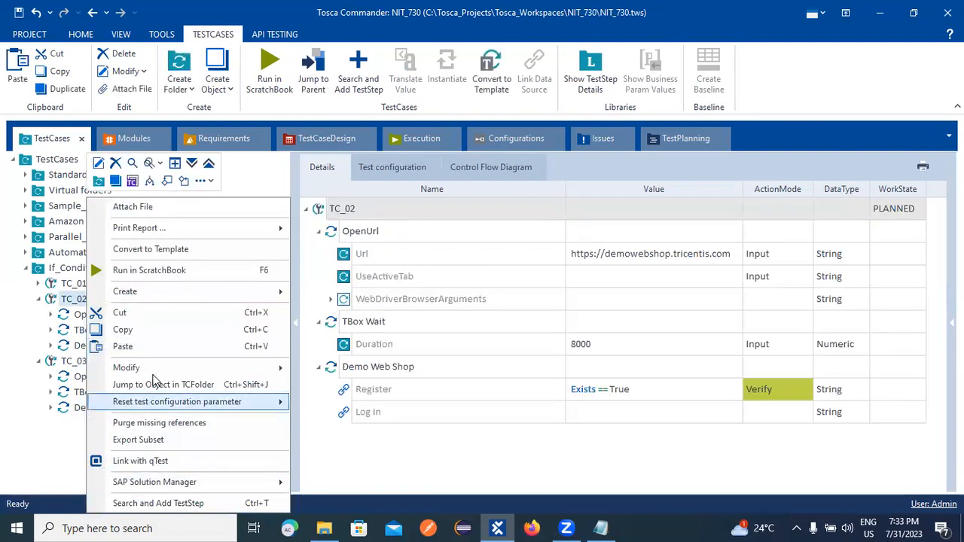
pyautogui.click(99, 163)
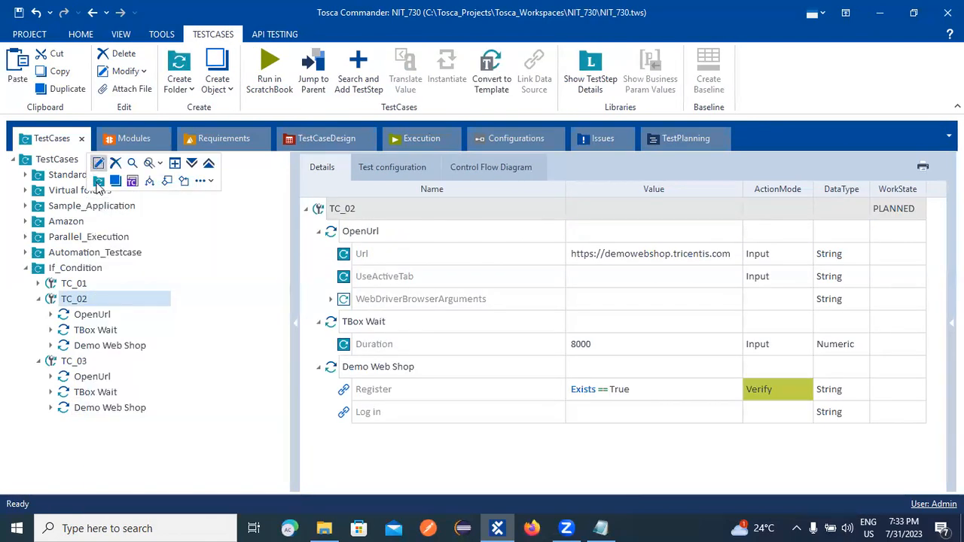
pyautogui.click(124, 299)
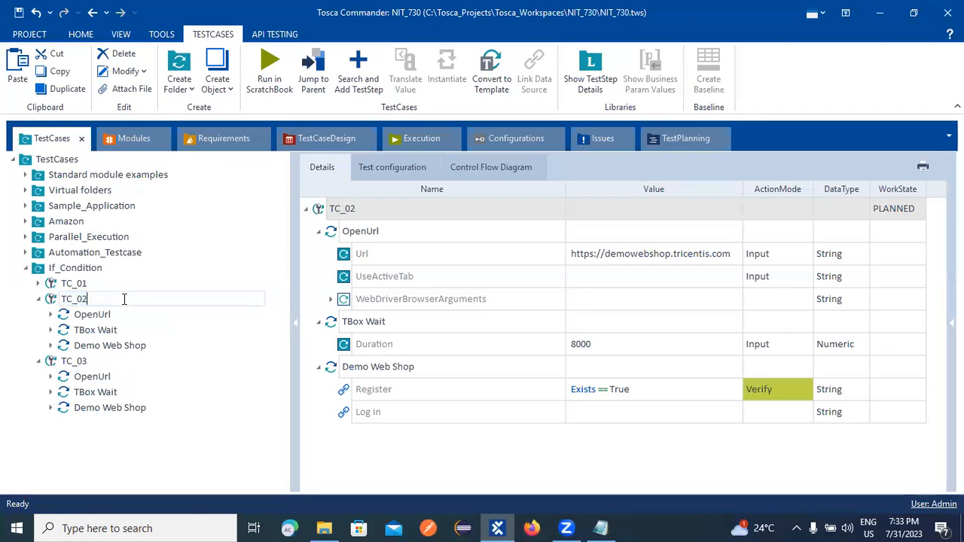
pyautogui.write('_Exits')
pyautogui.press('Return')
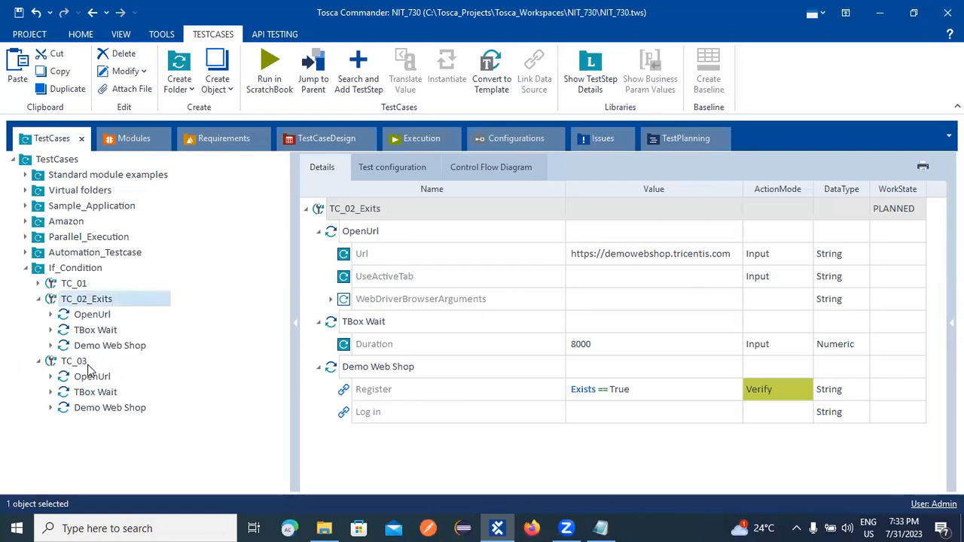
# Rename test case TC_03 to TC_03_Visible.
pyautogui.rightClick(88, 365)
pyautogui.click(101, 181)
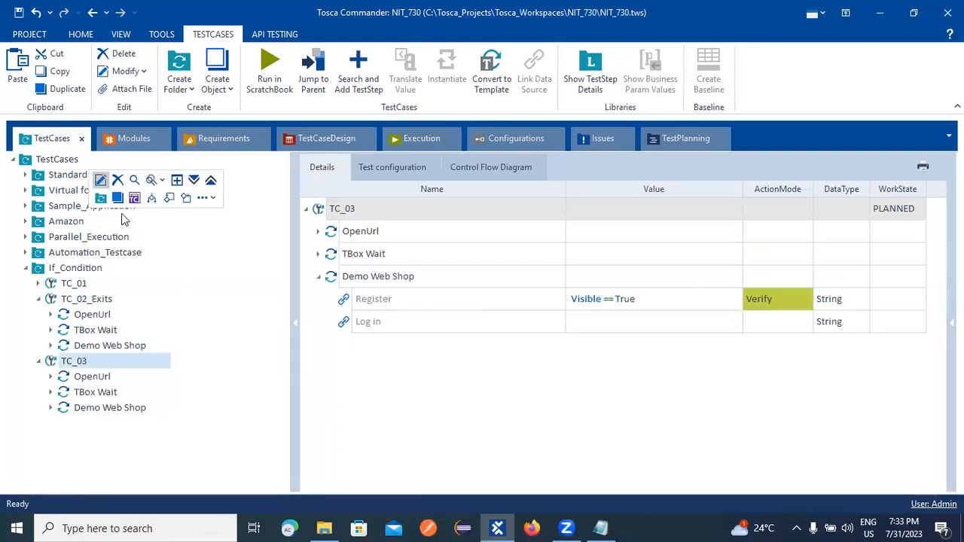
pyautogui.press('Right')
pyautogui.write('_Visible')
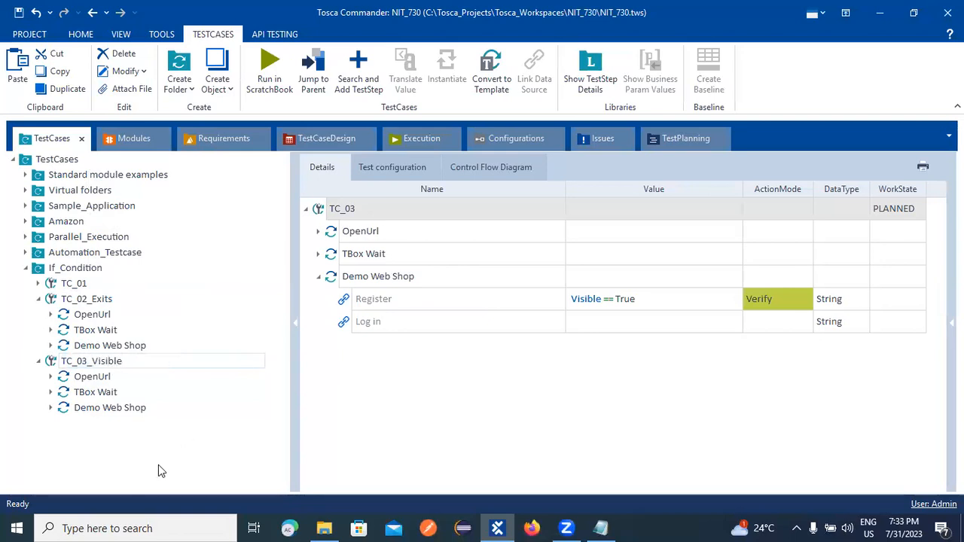
pyautogui.press('Return')
pyautogui.click(579, 400)
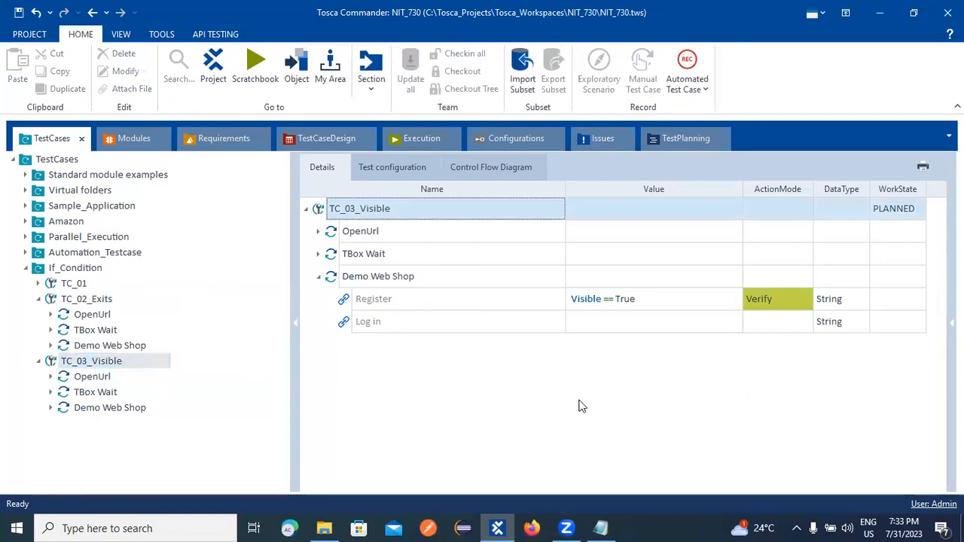
# Run TC_03_Visible in ScratchBook and close the Demo Web Shop browser afterwards.
pyautogui.rightClick(367, 211)
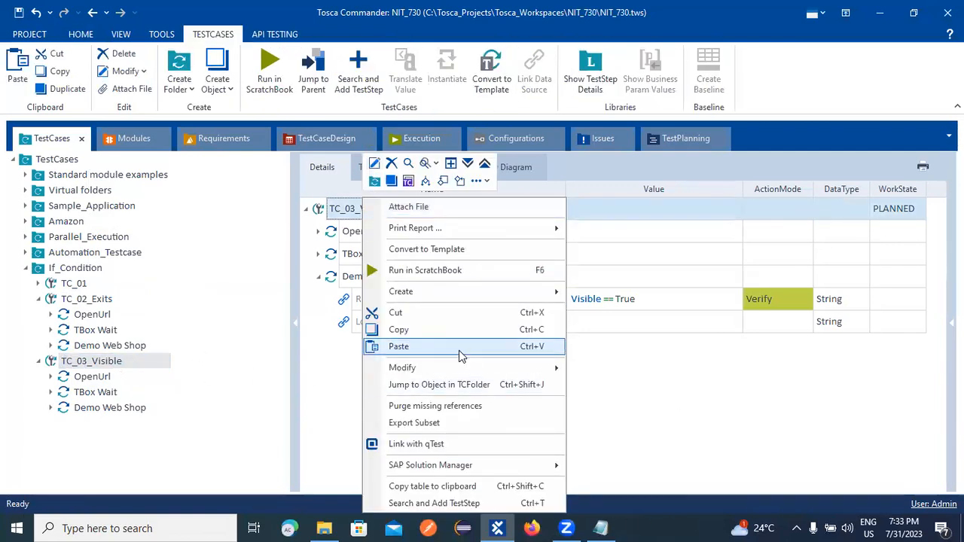
pyautogui.click(407, 270)
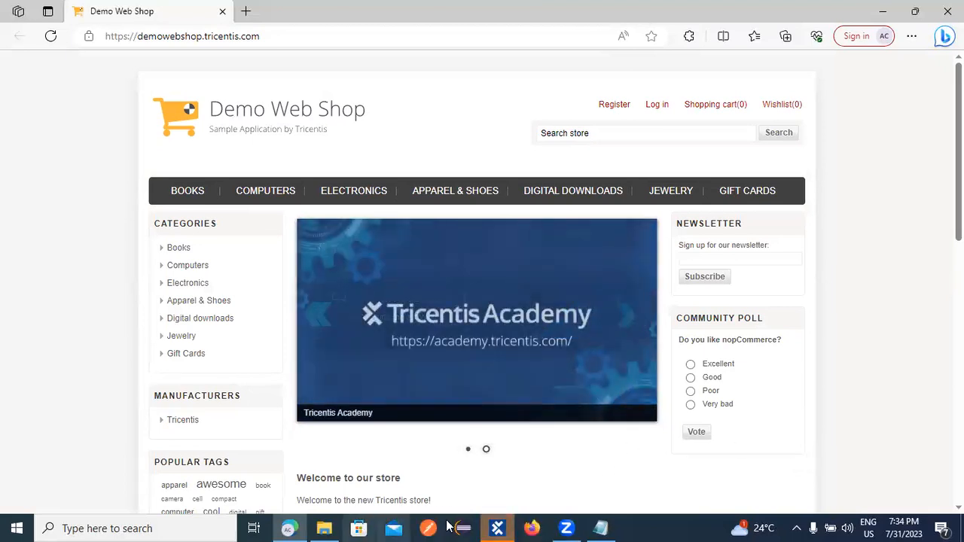
pyautogui.click(948, 10)
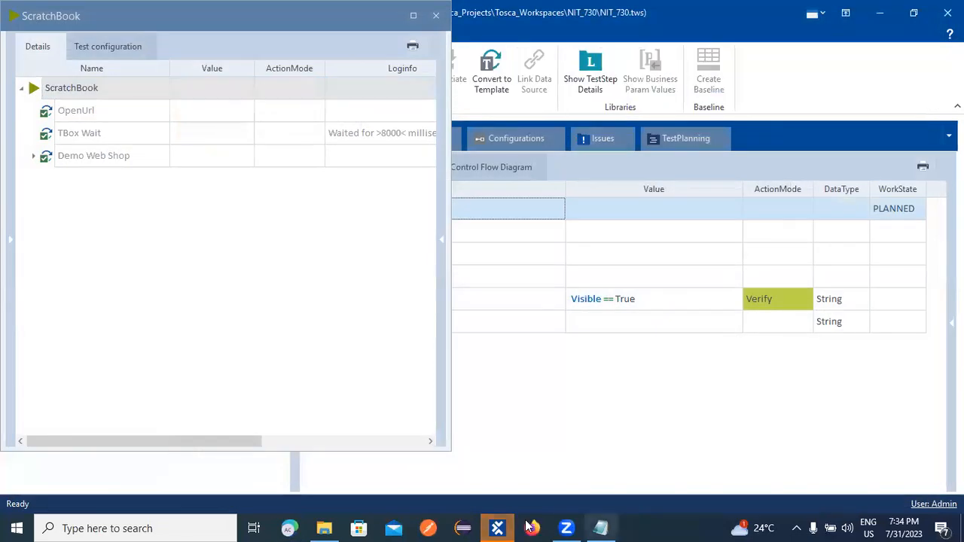
# Inspect Register's full log showing expected and actual value True for the Visible check.
pyautogui.click(34, 157)
pyautogui.moveTo(451, 177); pyautogui.dragTo(495, 181)
pyautogui.click(463, 181)
pyautogui.click(473, 178)
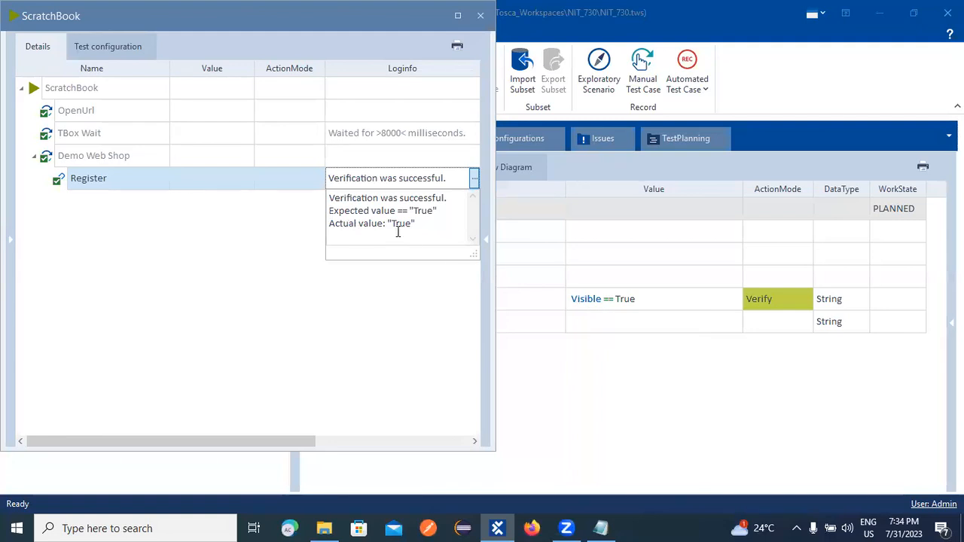
pyautogui.moveTo(426, 224); pyautogui.dragTo(329, 213)
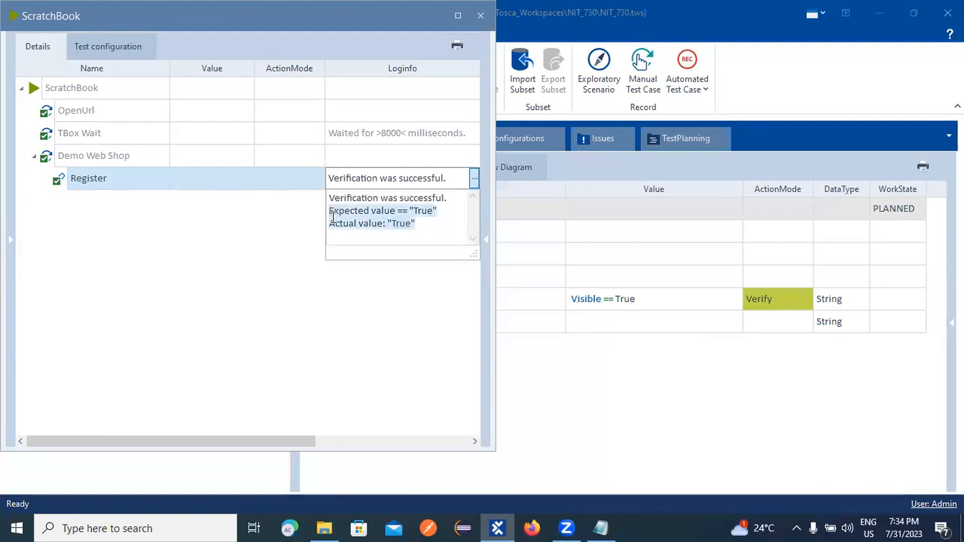
# Close the ScratchBook results and create test case TC_04_InnerText under If_Condition.
pyautogui.click(479, 16)
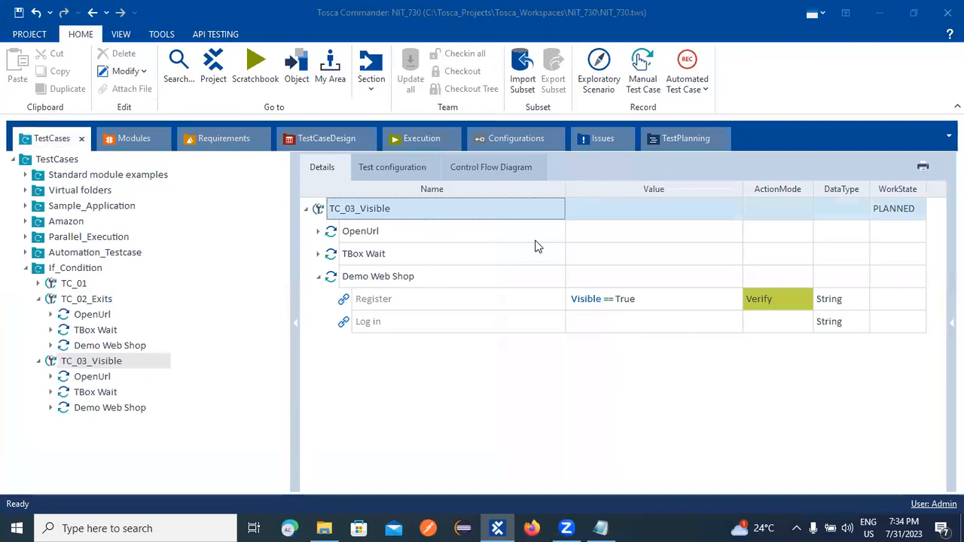
pyautogui.click(38, 360)
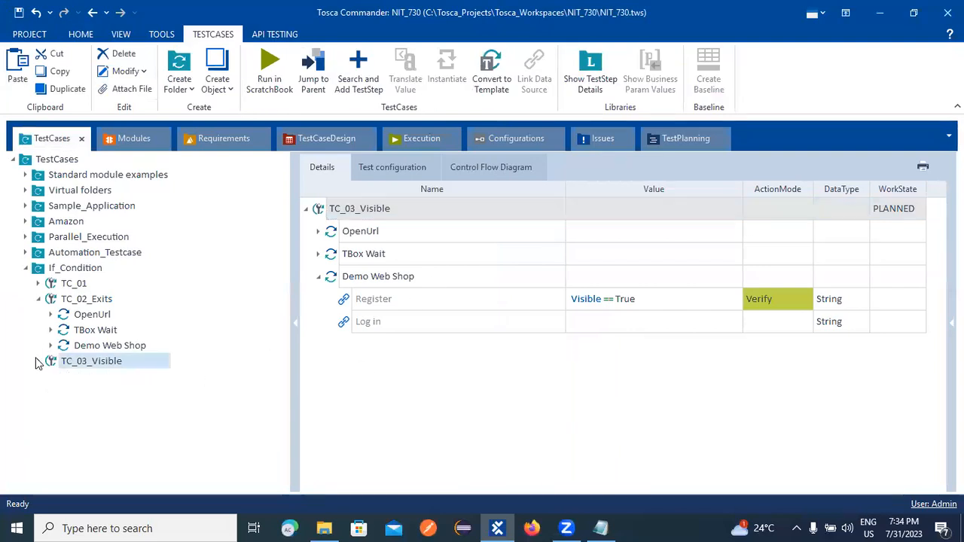
pyautogui.rightClick(58, 359)
pyautogui.click(3, 336)
pyautogui.rightClick(62, 273)
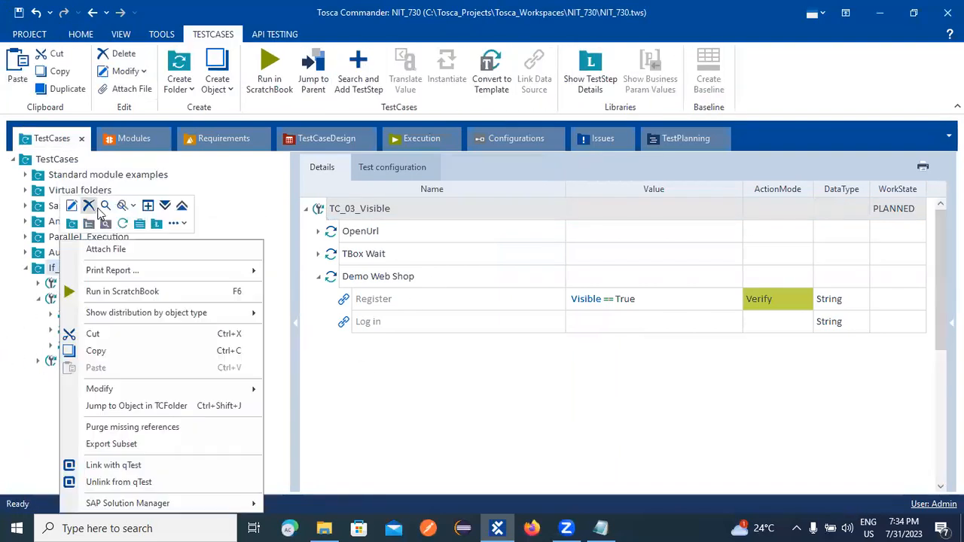
pyautogui.click(122, 224)
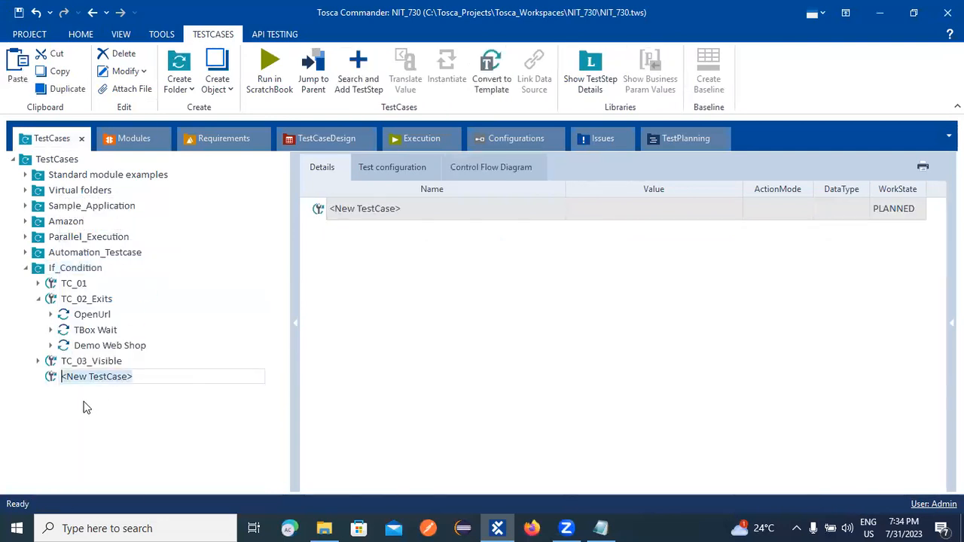
pyautogui.write('TC')
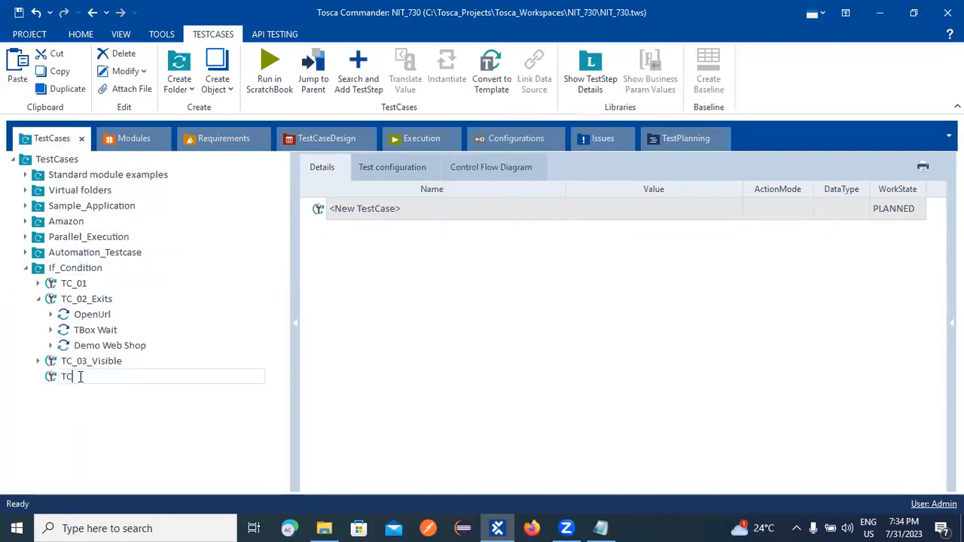
pyautogui.write('_04_')
pyautogui.write('InnerText')
pyautogui.press('Return')
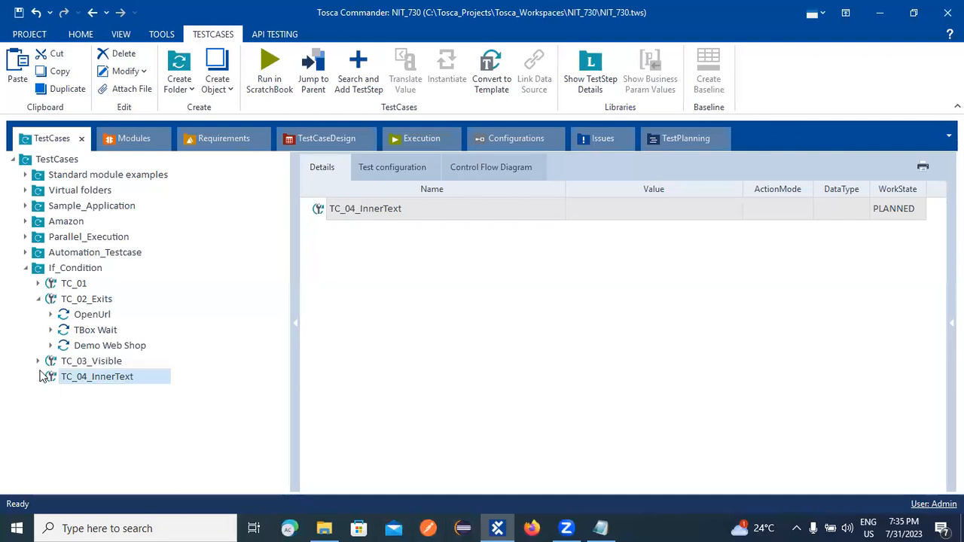
# Paste the copied steps into TC_04_InnerText and open its Demo Web Shop step.
pyautogui.rightClick(73, 380)
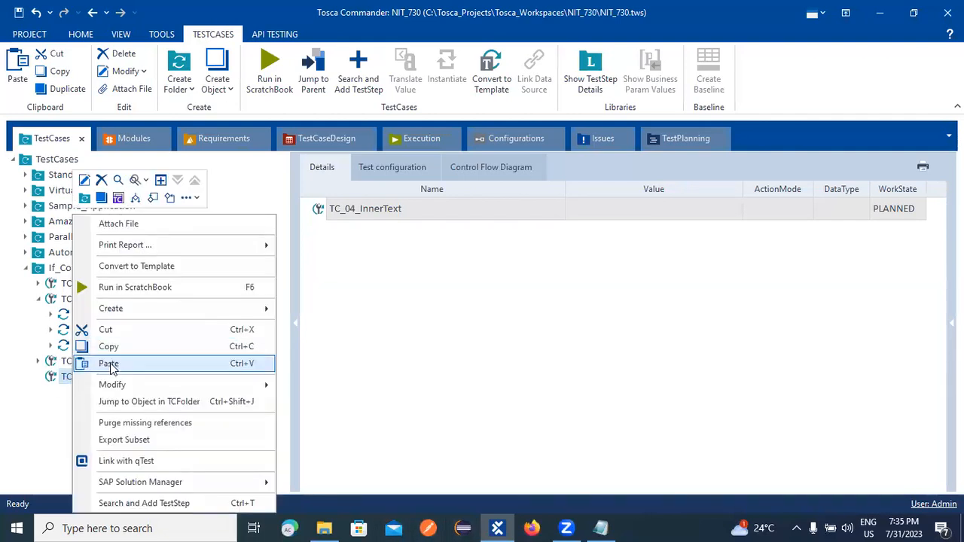
pyautogui.click(107, 365)
pyautogui.click(37, 376)
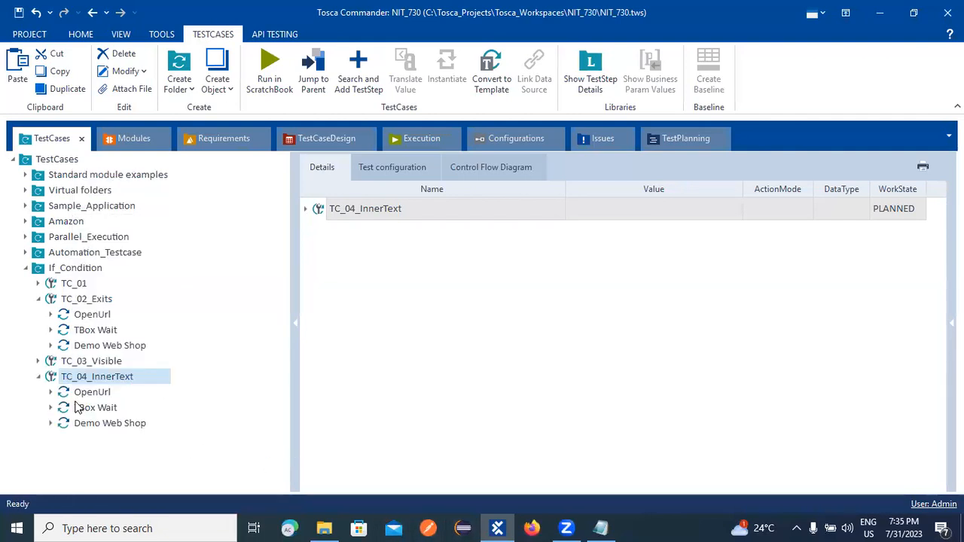
pyautogui.click(97, 424)
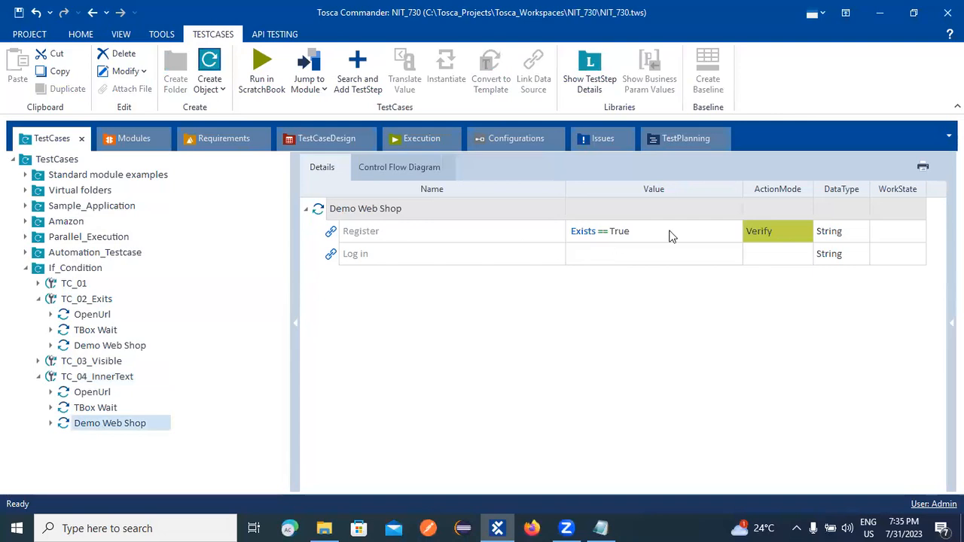
# Change the Register check's property from Exists to InnerText.
pyautogui.click(673, 230)
pyautogui.click(673, 230)
pyautogui.click(734, 232)
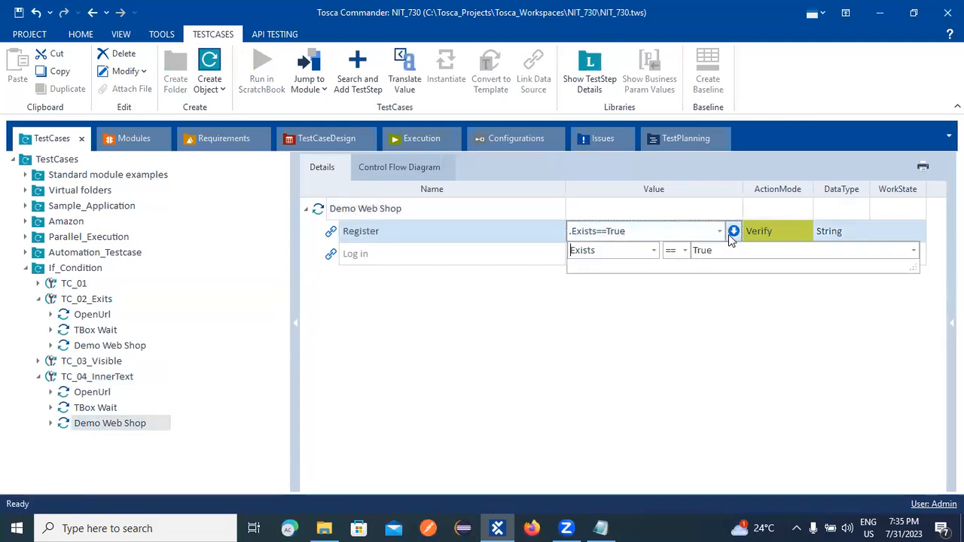
pyautogui.click(653, 251)
pyautogui.click(596, 311)
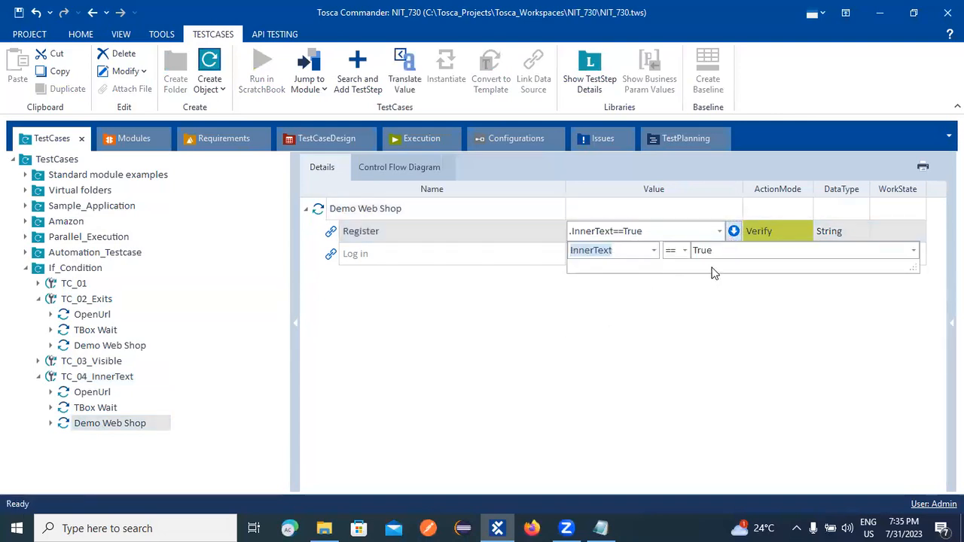
pyautogui.click(688, 304)
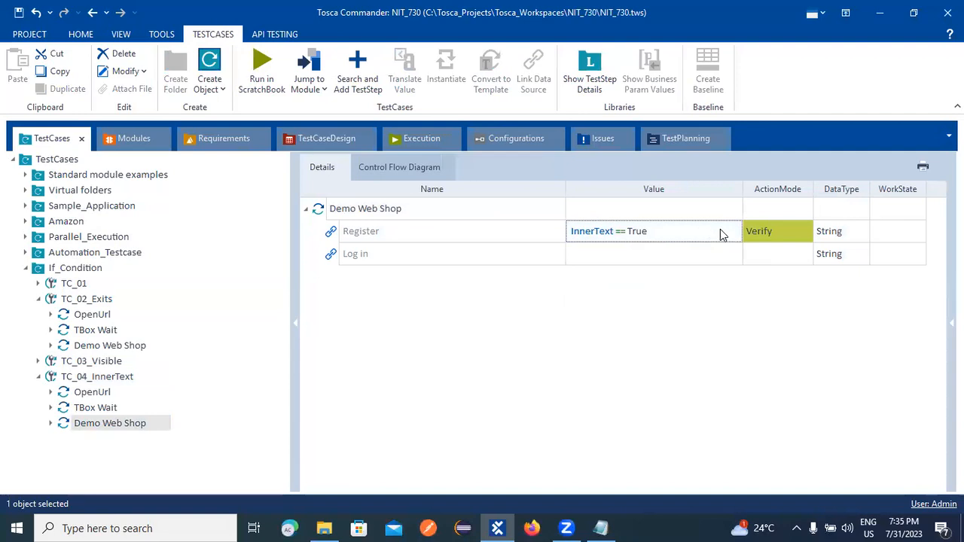
# Set the expected InnerText value to Register and save the workspace.
pyautogui.click(703, 239)
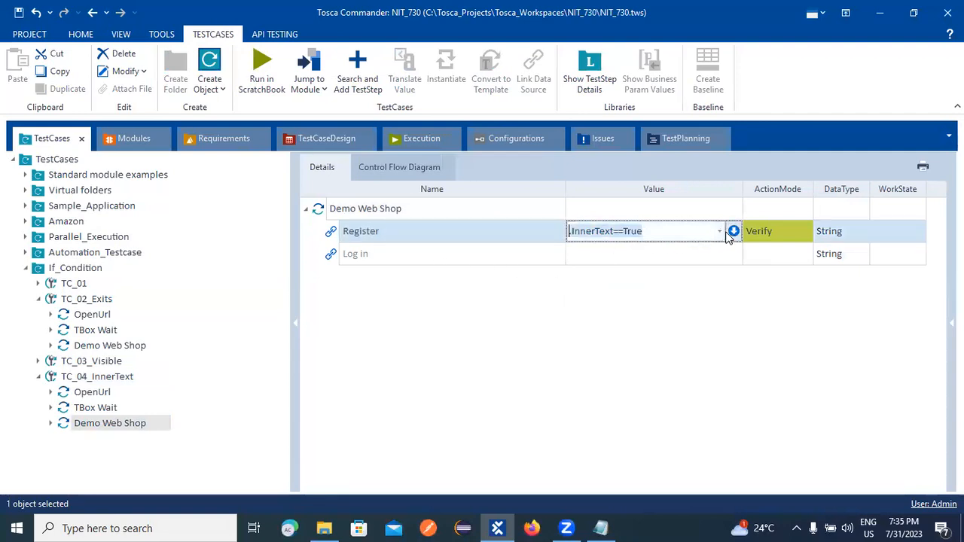
pyautogui.click(648, 231)
pyautogui.click(733, 232)
pyautogui.press('Tab')
pyautogui.press('Tab')
pyautogui.press('BackSpace')
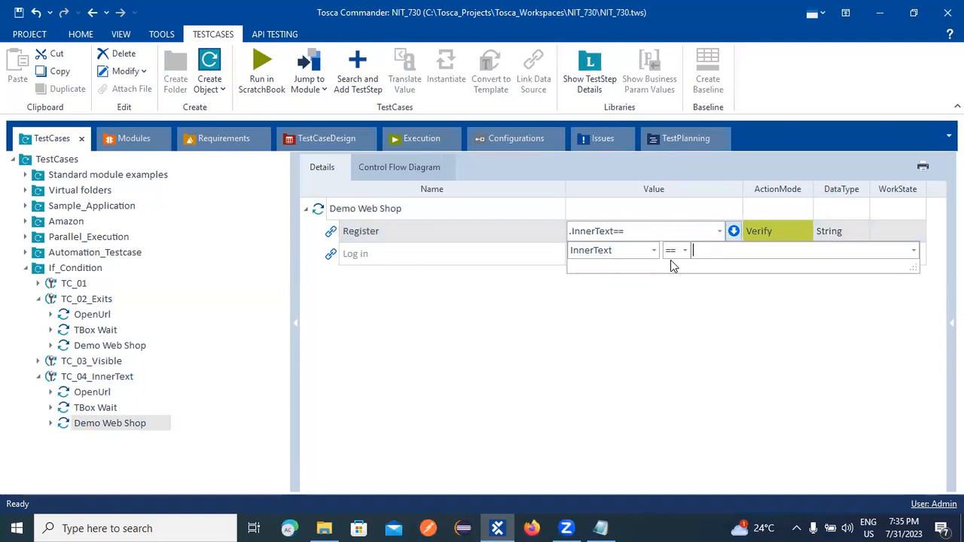
pyautogui.write('Re')
pyautogui.write('gist')
pyautogui.write('rar')
pyautogui.press('BackSpace')
pyautogui.write('e')
pyautogui.press('BackSpace')
pyautogui.press('BackSpace')
pyautogui.press('BackSpace')
pyautogui.write('er')
pyautogui.click(696, 316)
pyautogui.click(696, 315)
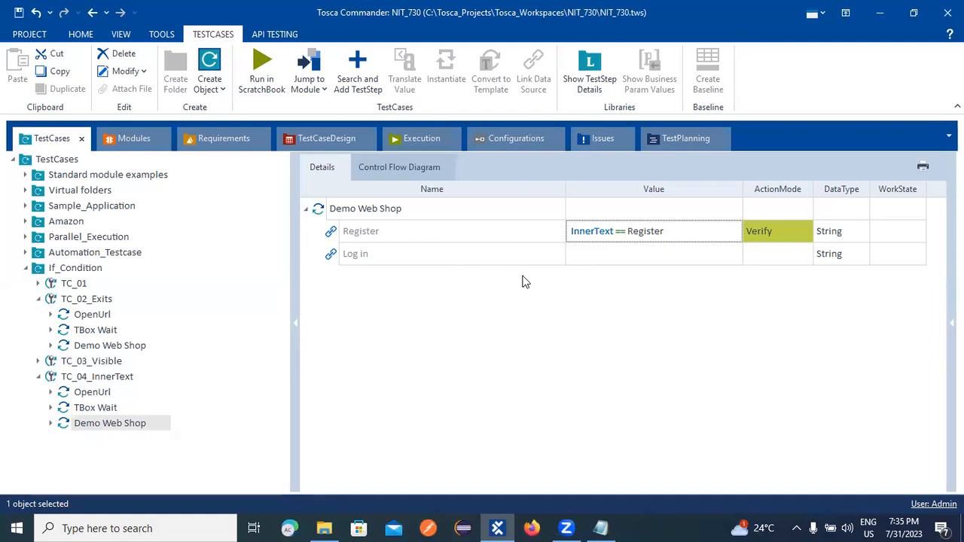
pyautogui.hotkey('ctrl', 's')
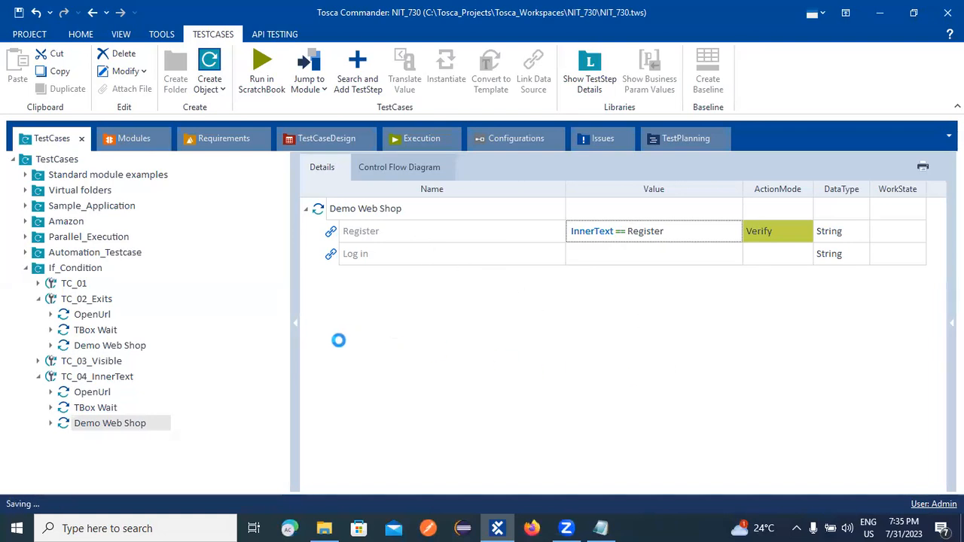
# Run TC_04_InnerText in ScratchBook, confirm Register logged 'Verification was successful.', then close the results.
pyautogui.rightClick(91, 376)
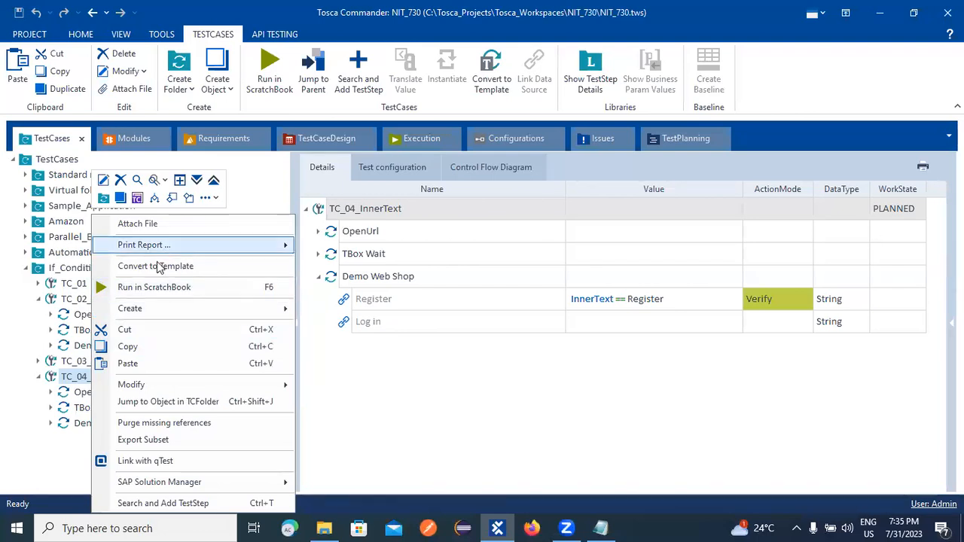
pyautogui.click(154, 289)
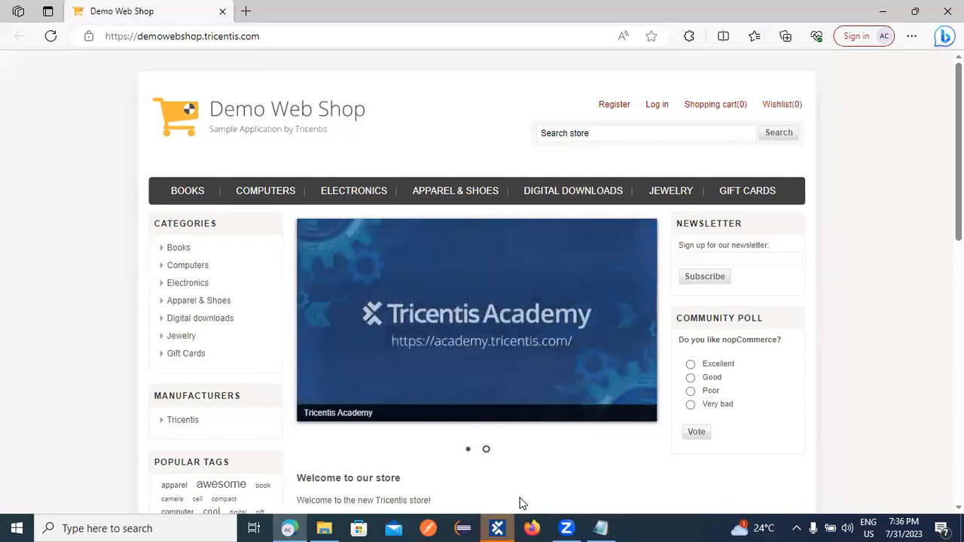
pyautogui.click(497, 528)
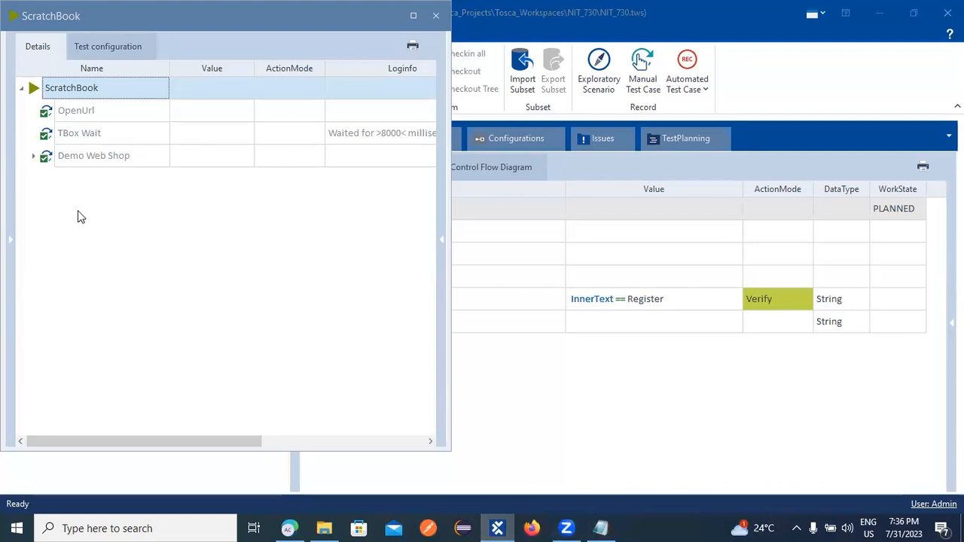
pyautogui.click(34, 155)
pyautogui.click(405, 178)
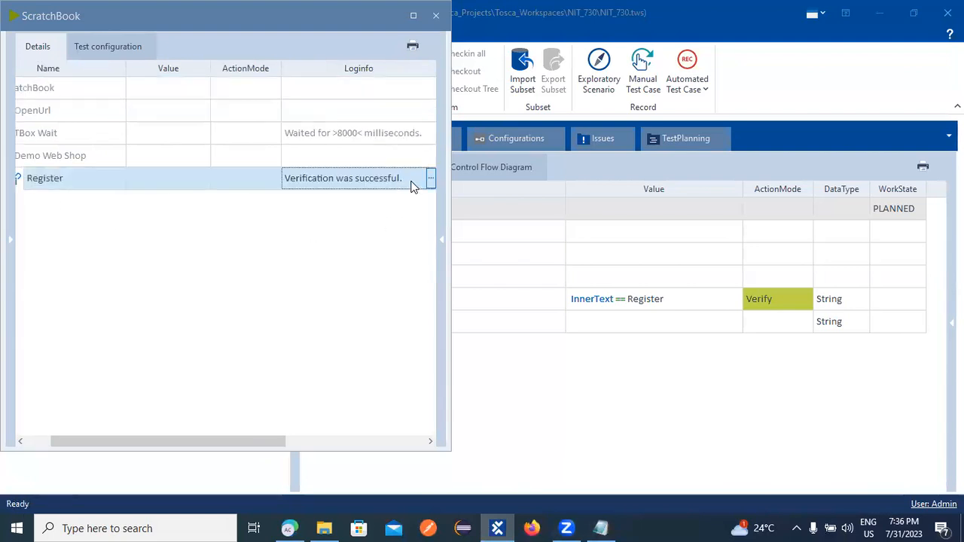
pyautogui.click(435, 15)
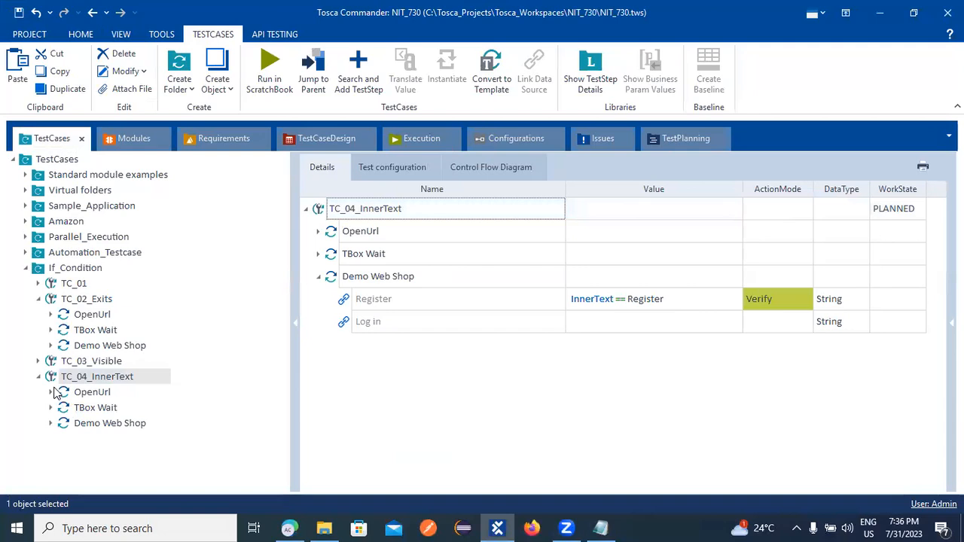
# Create test case TC_05_Enabled under If_Condition and paste the copied steps into it.
pyautogui.rightClick(71, 268)
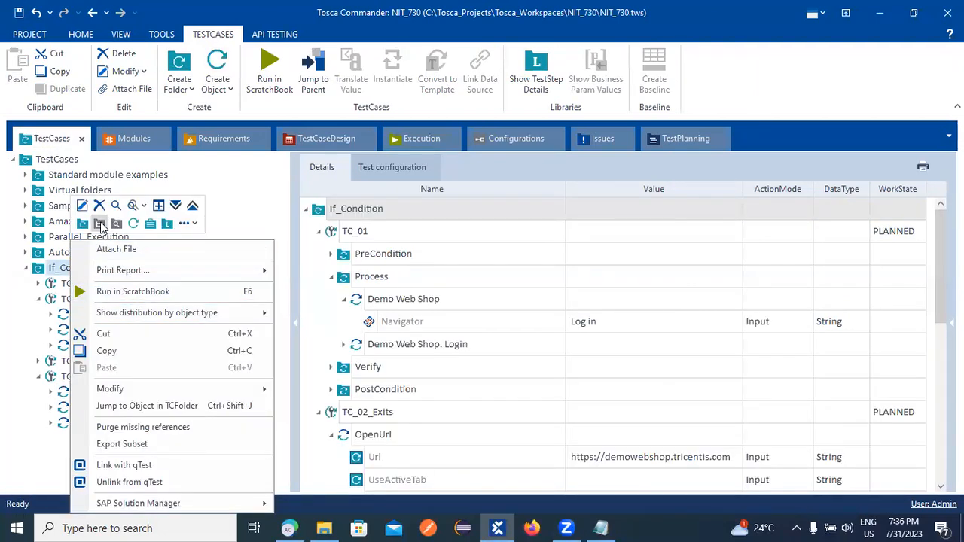
pyautogui.click(133, 223)
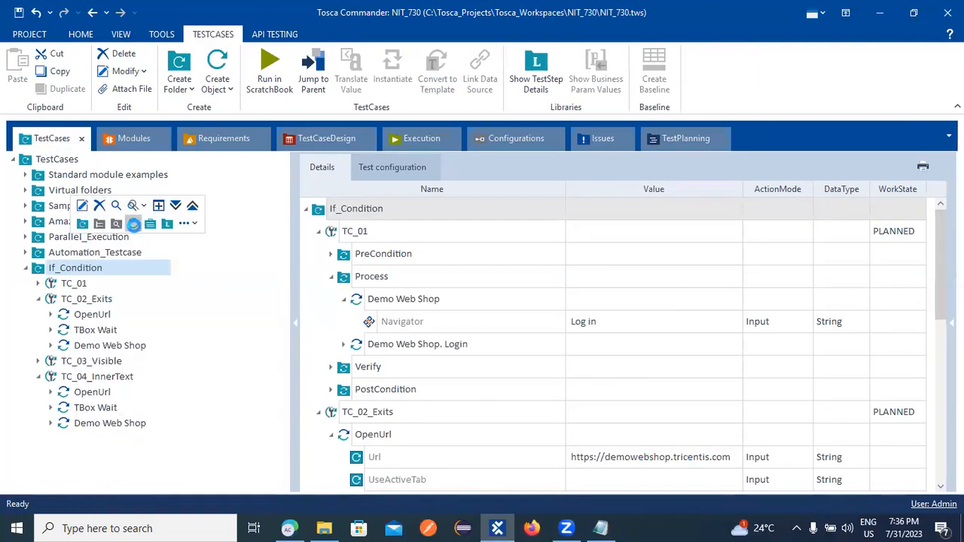
pyautogui.write('T')
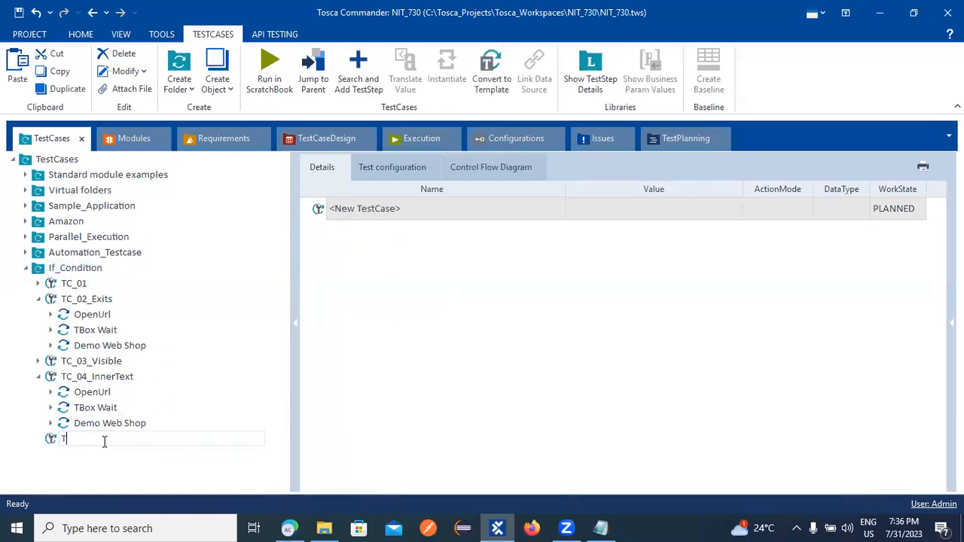
pyautogui.write('C_05_Enabled')
pyautogui.press('Return')
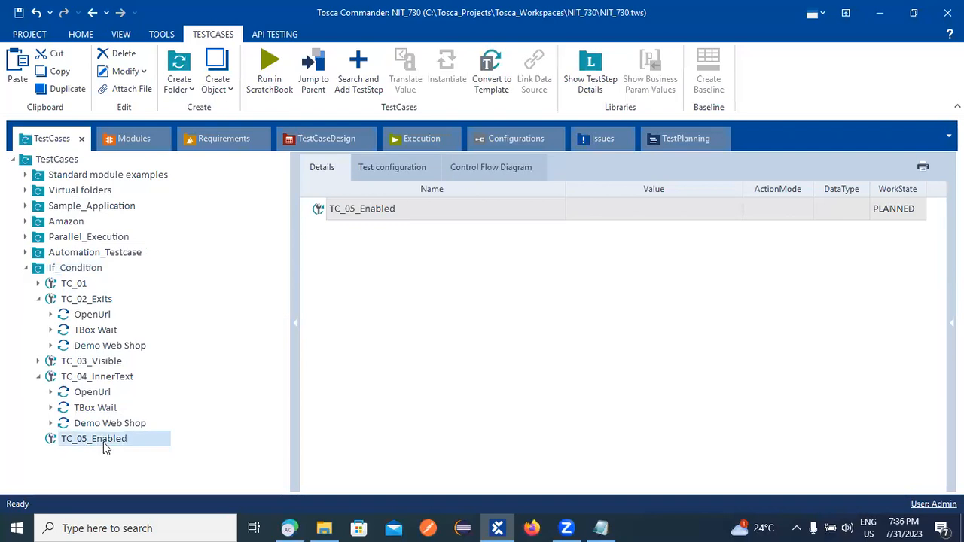
pyautogui.rightClick(103, 450)
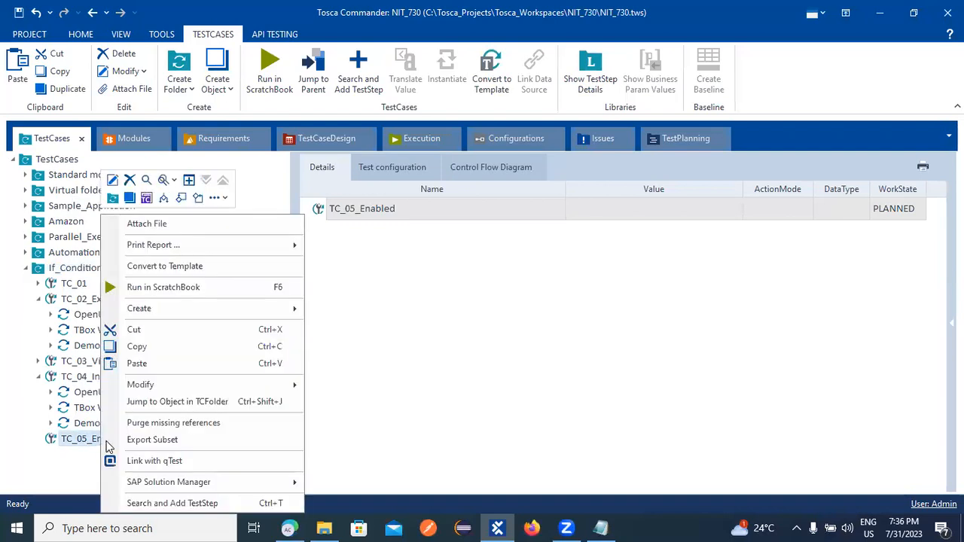
pyautogui.click(143, 363)
pyautogui.click(38, 438)
pyautogui.click(149, 484)
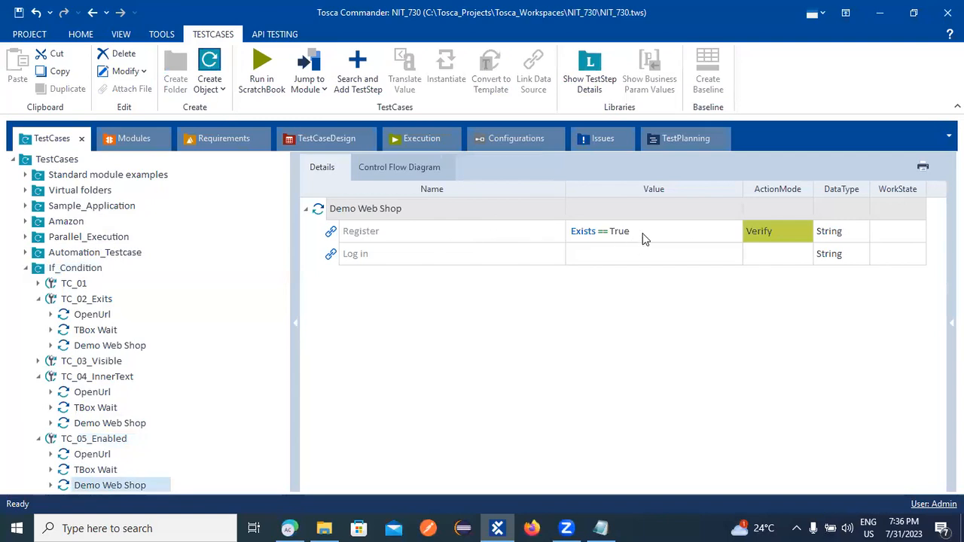
# Switch the Register check to Enabled == True and save the workspace.
pyautogui.click(654, 232)
pyautogui.click(739, 238)
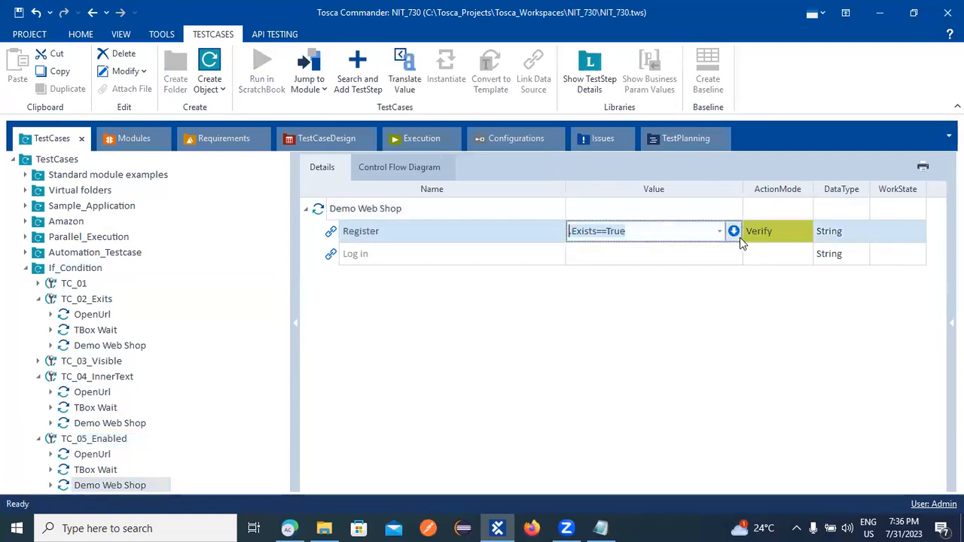
pyautogui.click(736, 234)
pyautogui.click(654, 250)
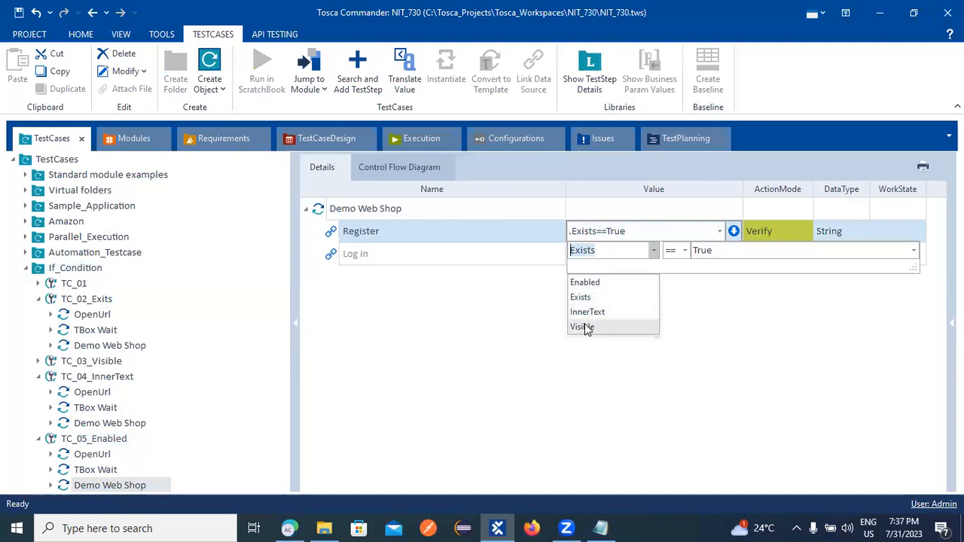
pyautogui.click(592, 283)
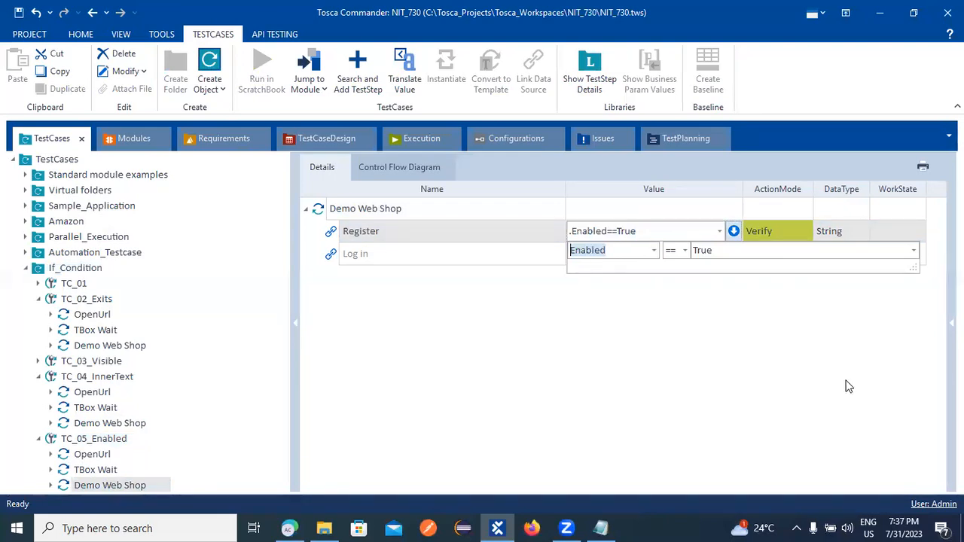
pyautogui.click(697, 387)
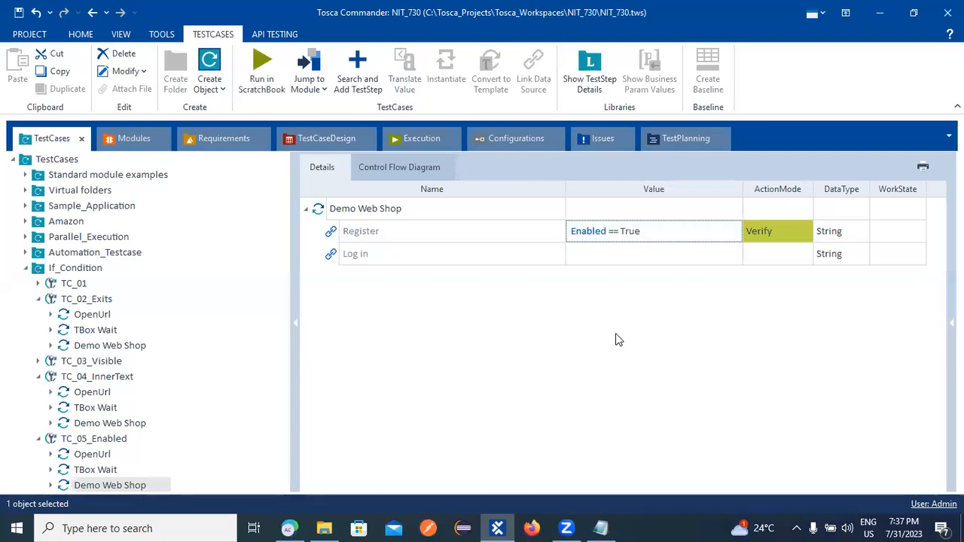
pyautogui.hotkey('ctrl', 's')
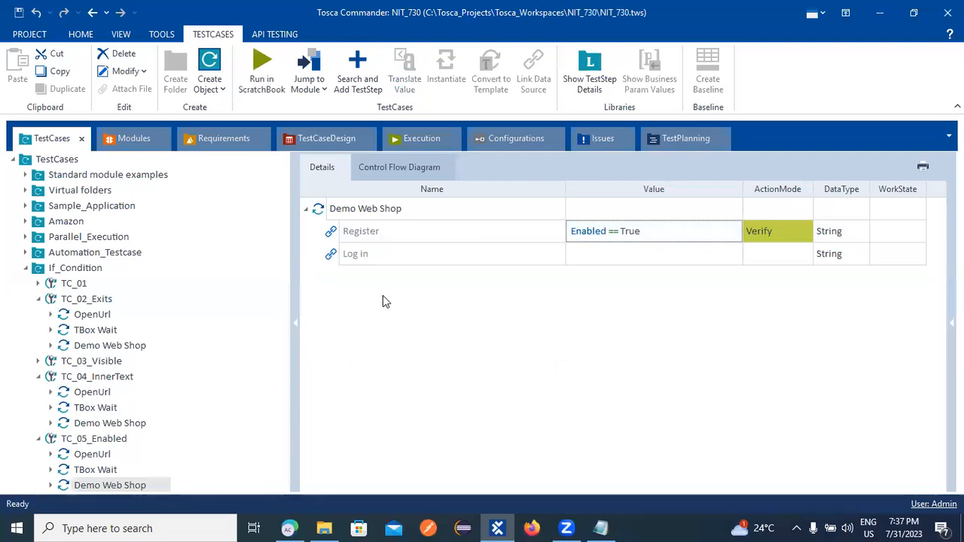
# Run TC_05_Enabled in ScratchBook and return to Tosca Commander after the browser run.
pyautogui.rightClick(86, 439)
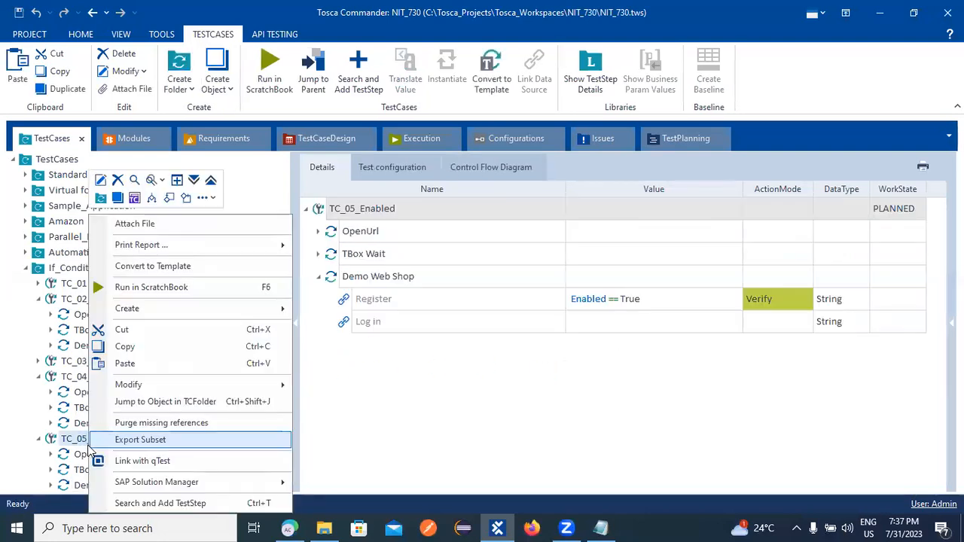
pyautogui.click(155, 287)
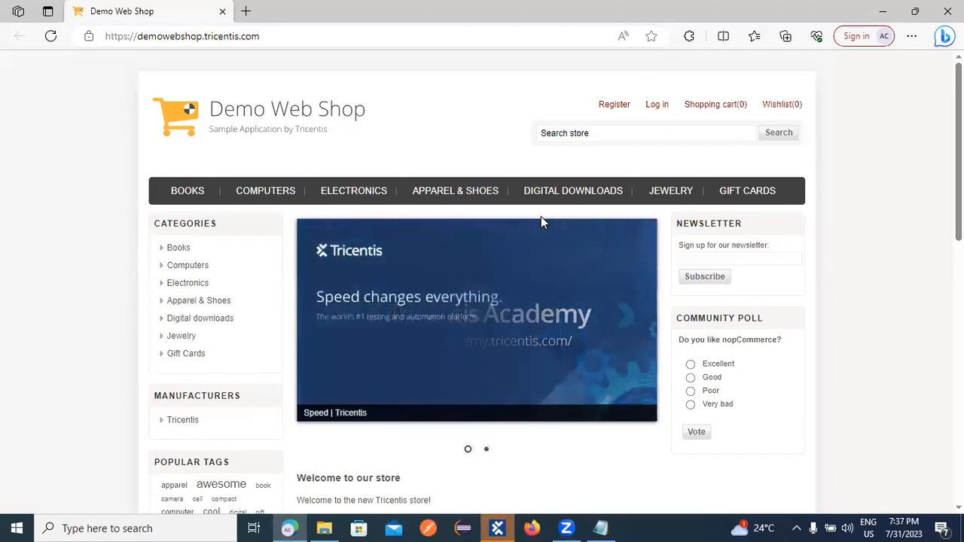
pyautogui.click(497, 528)
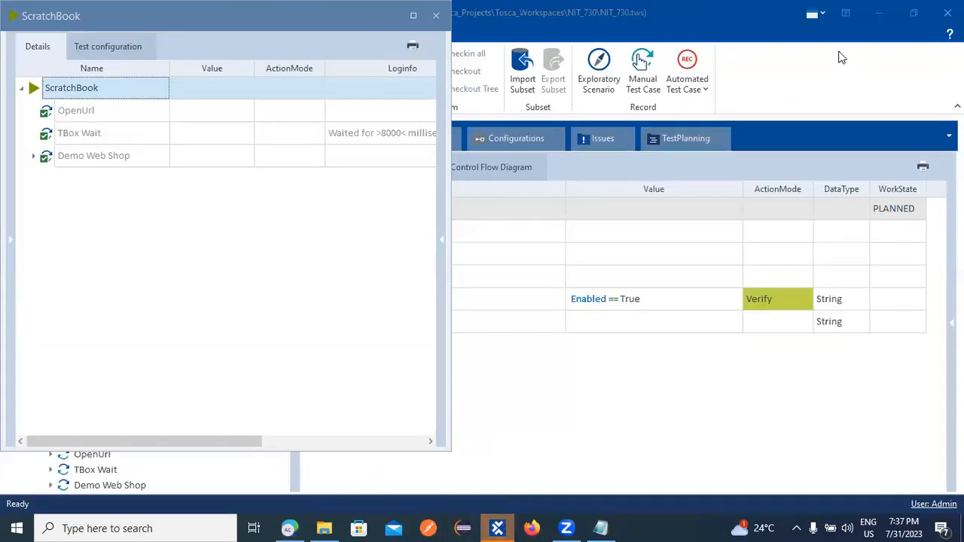
pyautogui.click(947, 13)
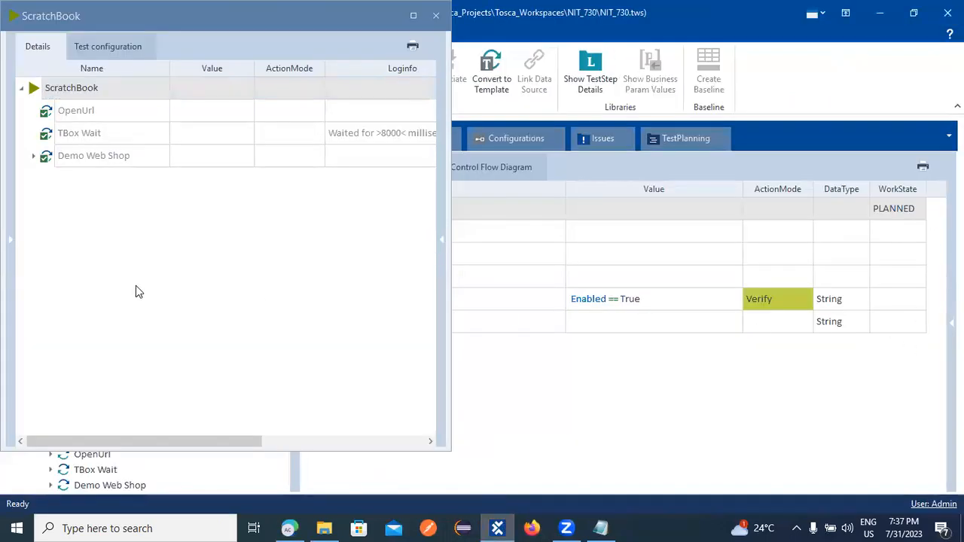
# Open Register's full log and highlight the expected and actual value True.
pyautogui.click(34, 156)
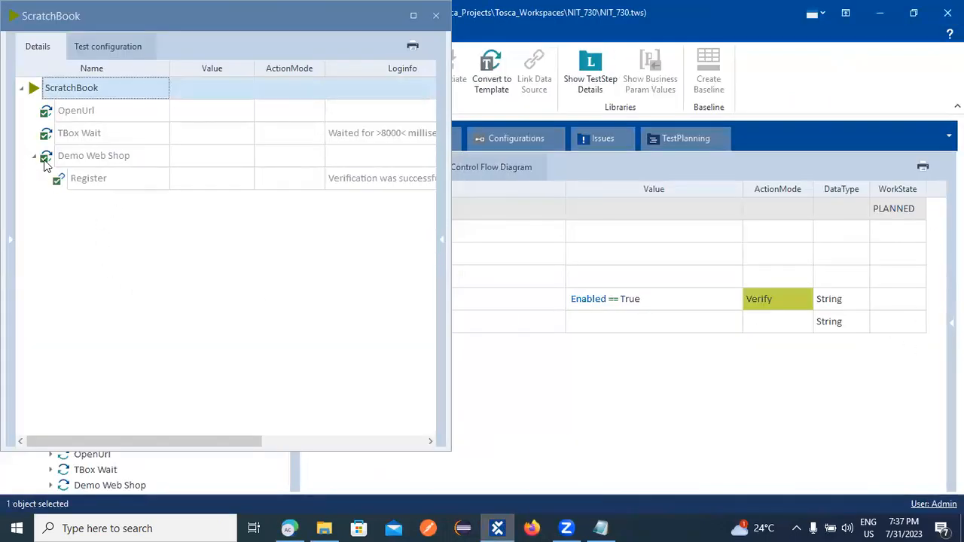
pyautogui.click(361, 184)
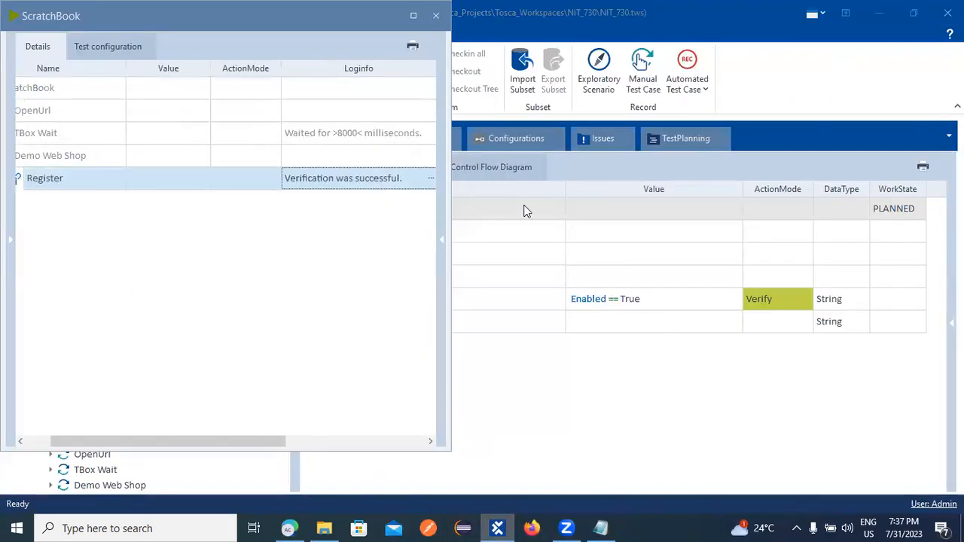
pyautogui.click(431, 179)
pyautogui.moveTo(286, 211); pyautogui.dragTo(406, 288)
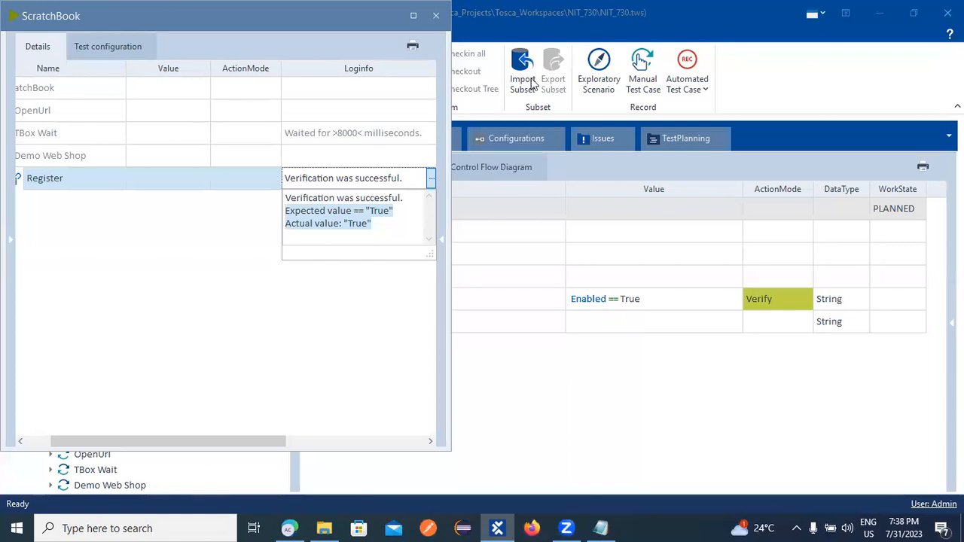
# Close the Loginfo log so the Register step shows 'Verification was successful.'.
pyautogui.click(640, 258)
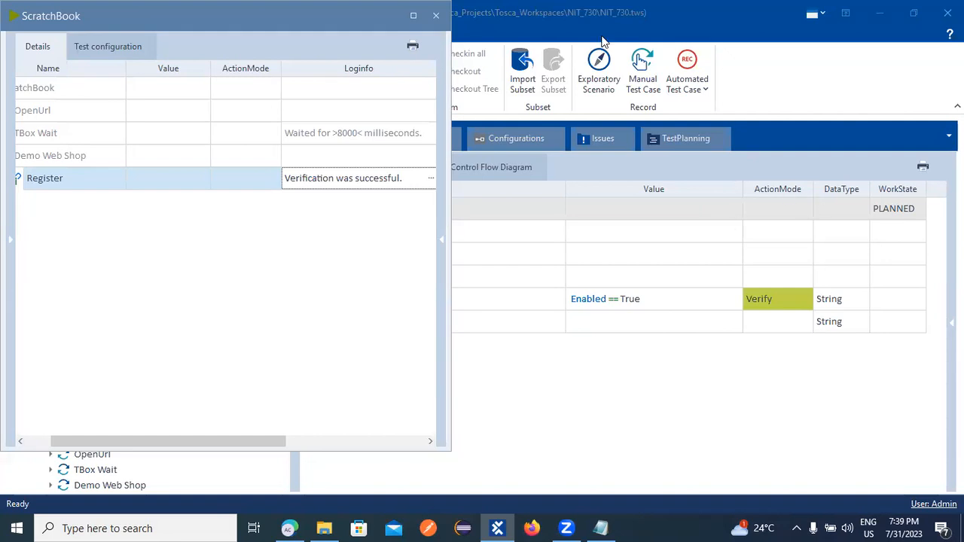
# Close the ScratchBook results window and minimize Tosca Commander to reveal the Demo Web Shop.
pyautogui.moveTo(133, 13); pyautogui.dragTo(143, 100)
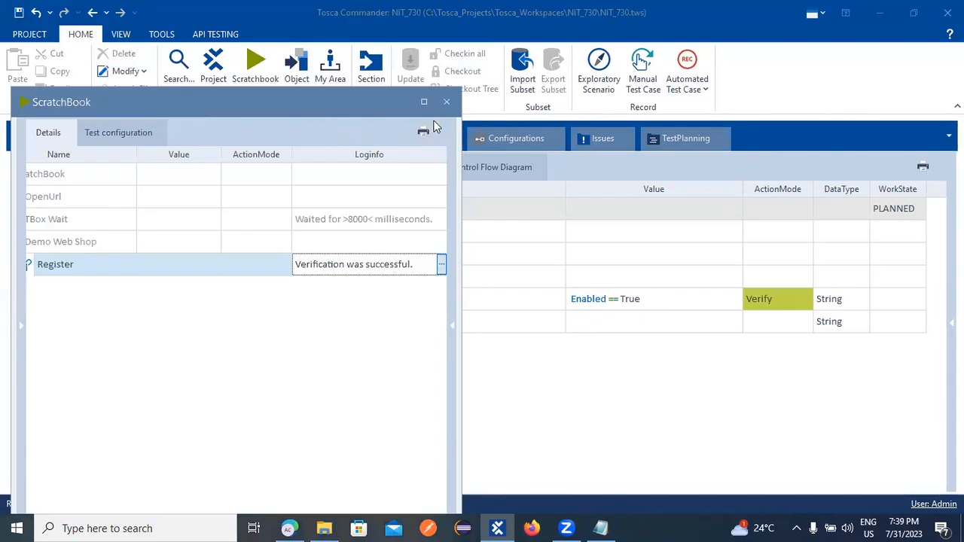
pyautogui.click(446, 103)
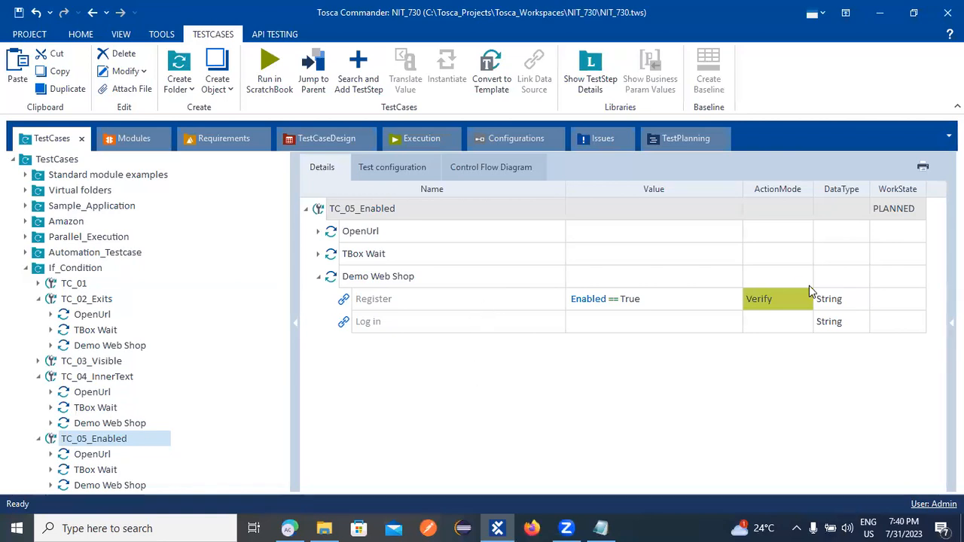
pyautogui.click(879, 12)
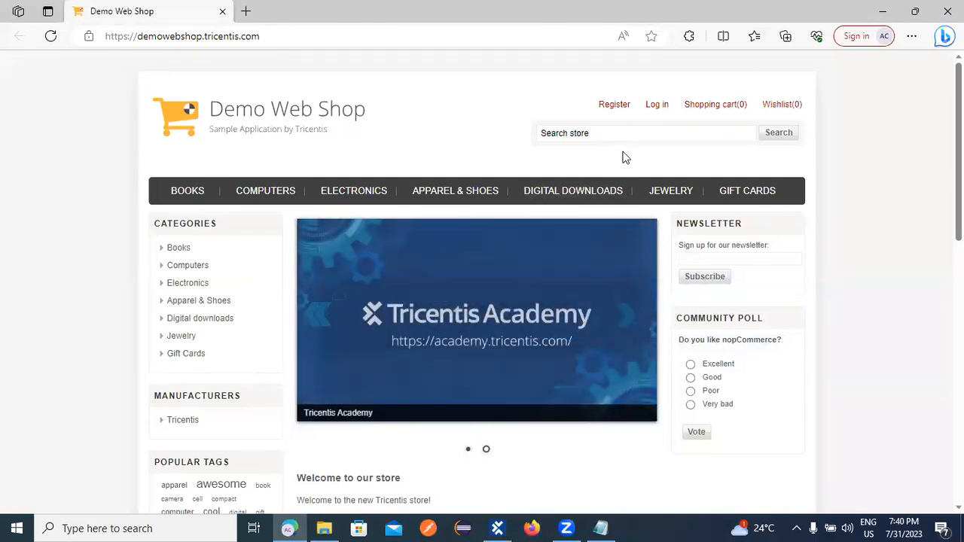
# Submit an empty Register form on Demo Web Shop to show errors, then return to Tosca Commander.
pyautogui.click(611, 108)
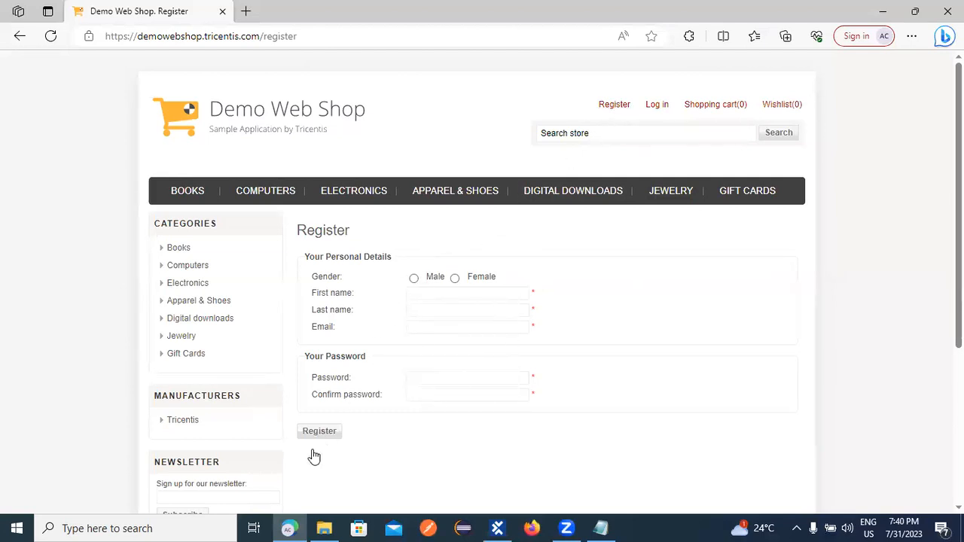
pyautogui.click(331, 433)
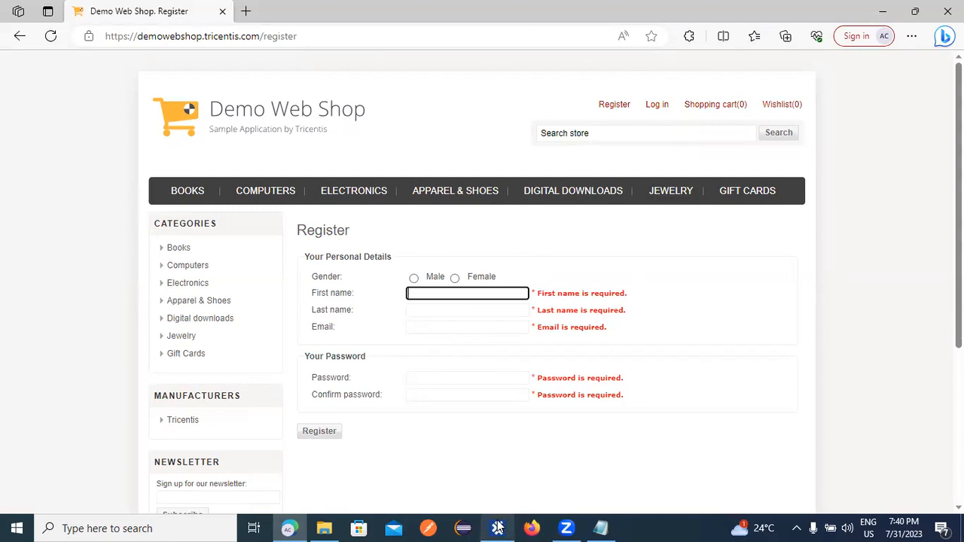
pyautogui.moveTo(497, 528)
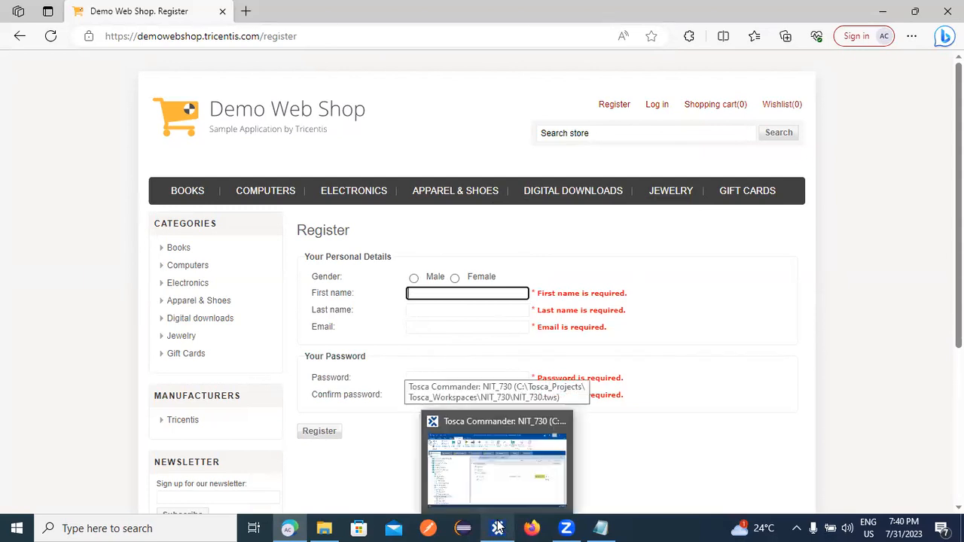
pyautogui.click(504, 483)
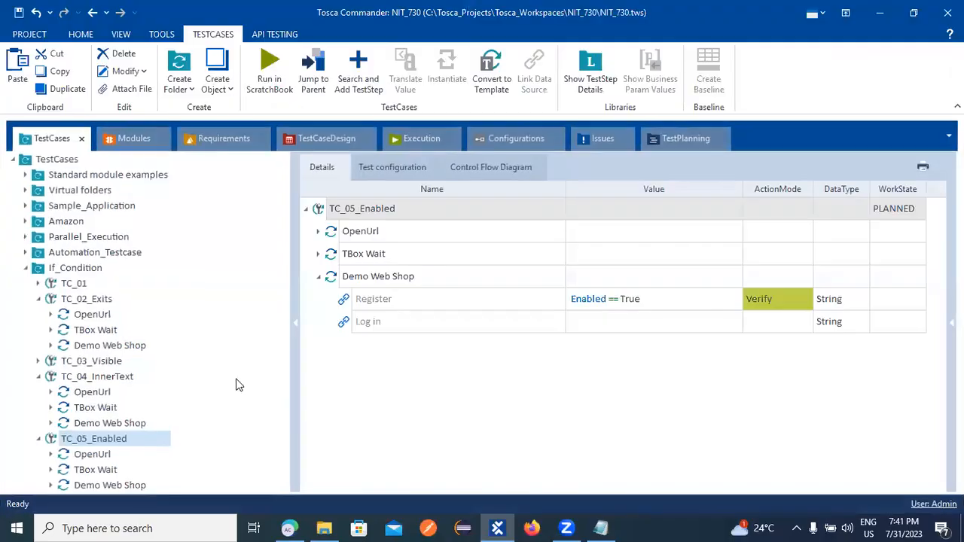
# Collapse If_Condition and create a folder named 'Error_Text' under TestCases.
pyautogui.click(26, 268)
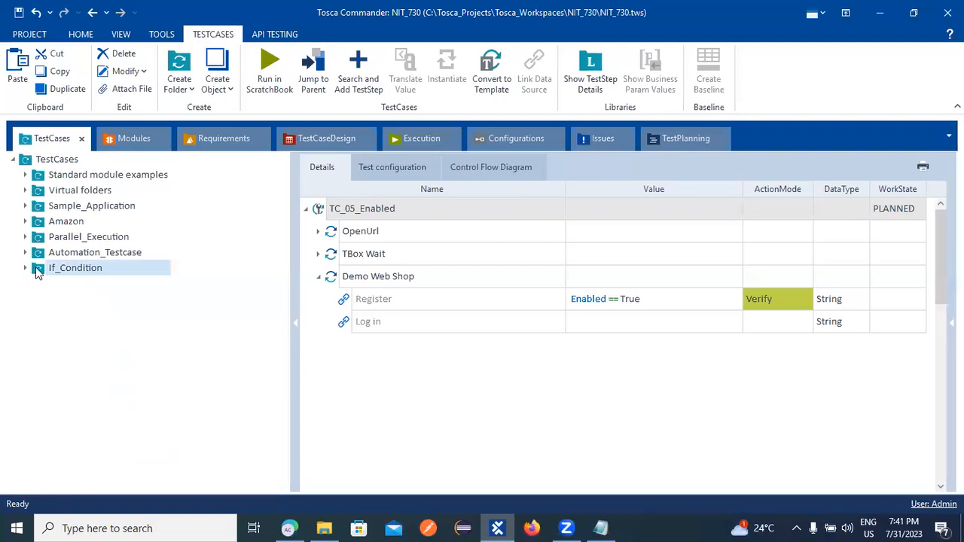
pyautogui.rightClick(59, 159)
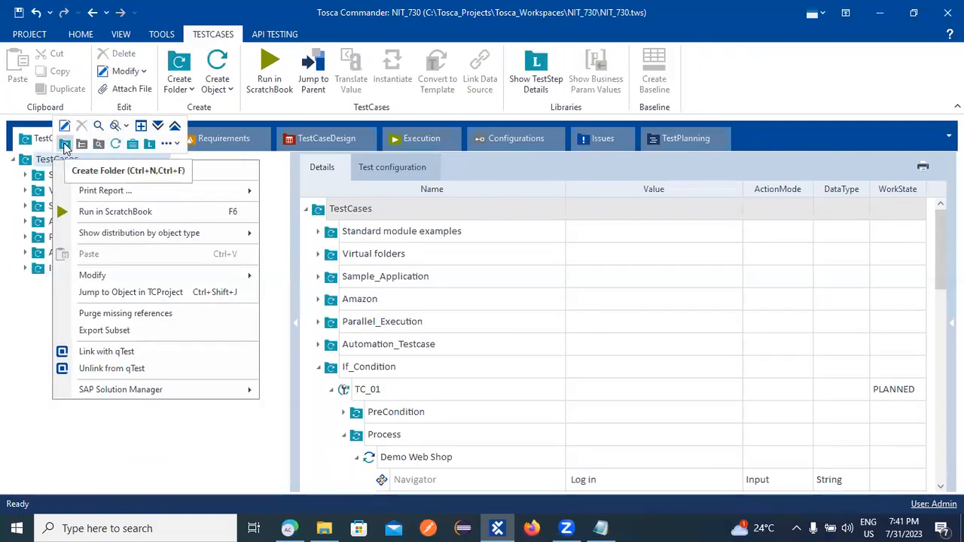
pyautogui.click(65, 144)
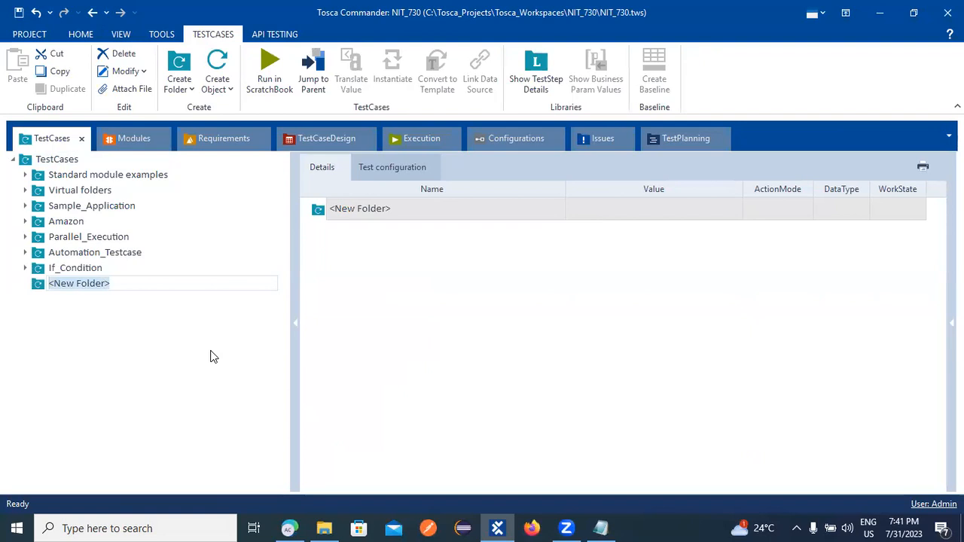
pyautogui.write('Error')
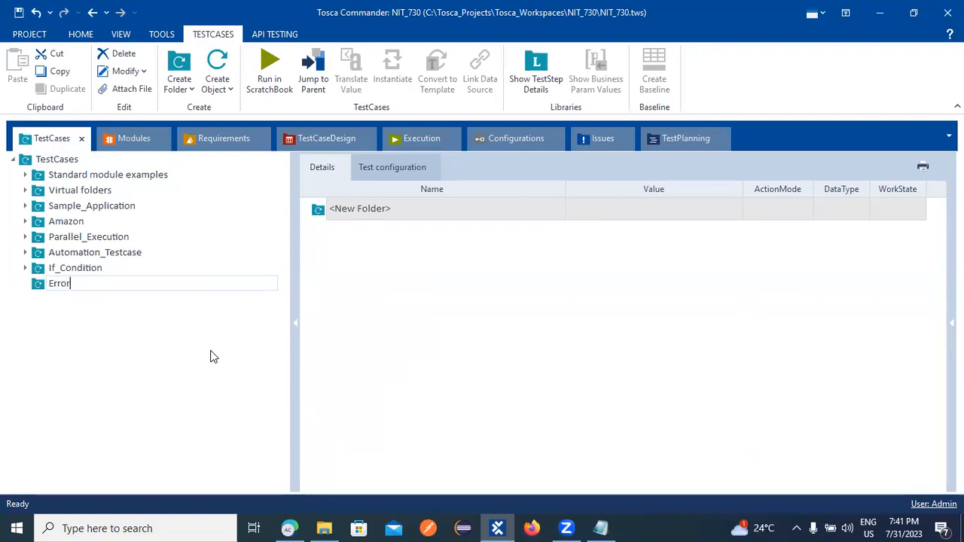
pyautogui.write('_Text')
pyautogui.press('Return')
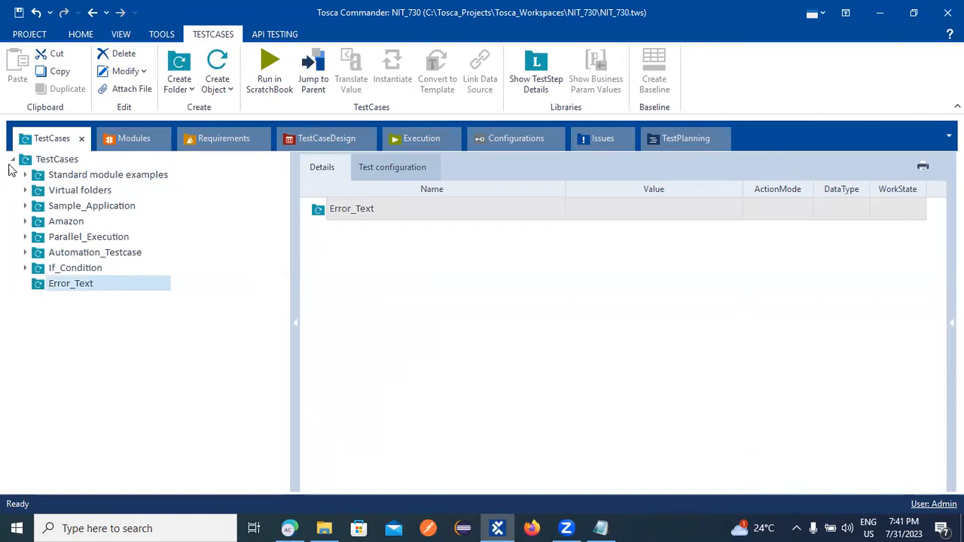
# In the Modules section, collapse IfCondition and create a folder named 'Error_Text' under Modules.
pyautogui.click(136, 138)
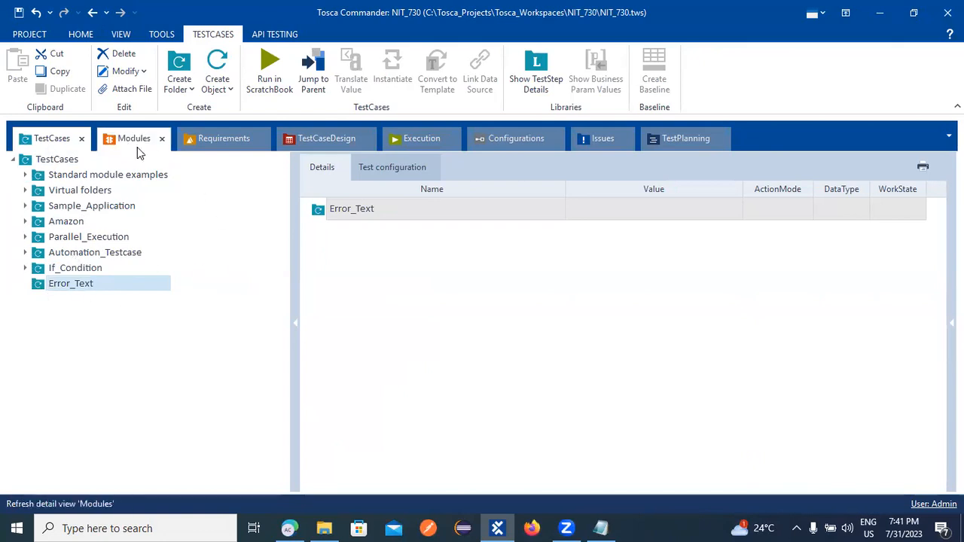
pyautogui.click(33, 257)
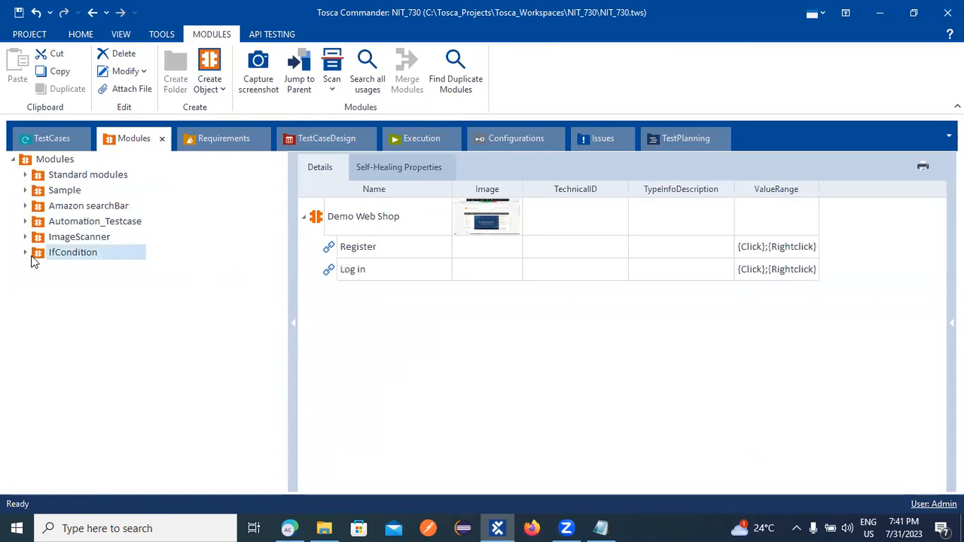
pyautogui.rightClick(53, 161)
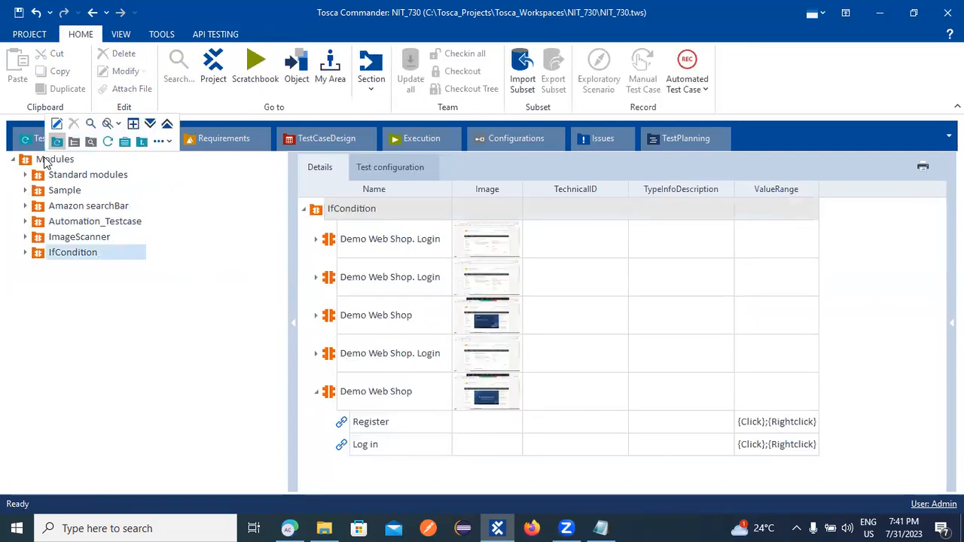
pyautogui.click(58, 142)
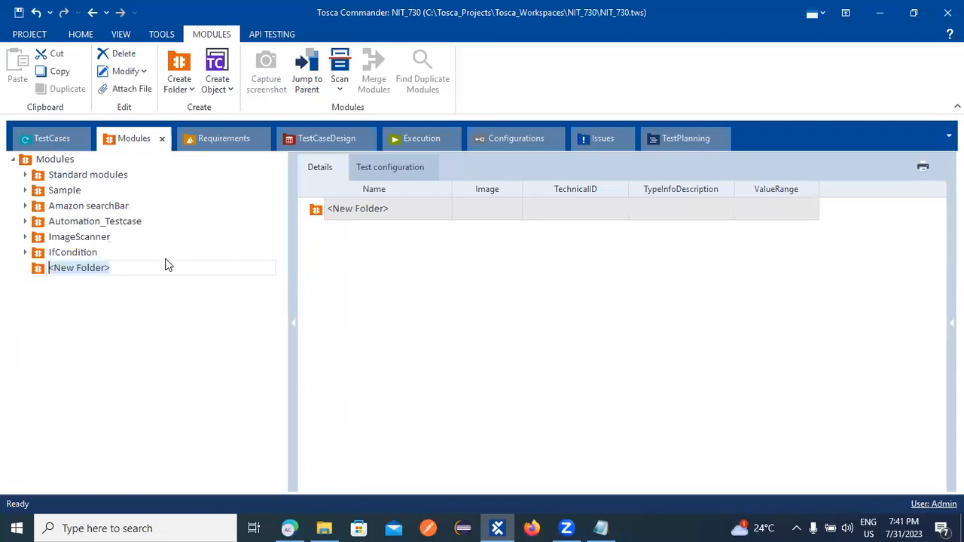
pyautogui.write('Error')
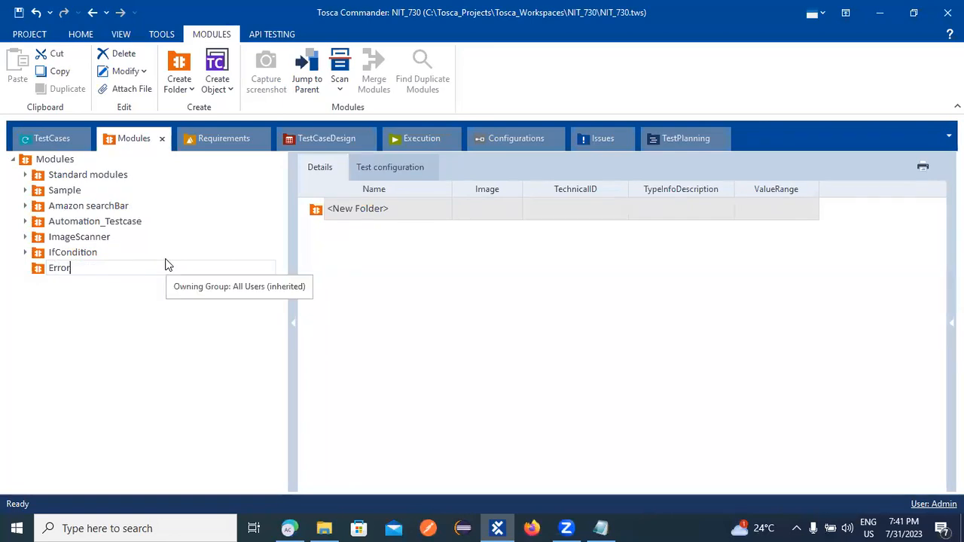
pyautogui.write('_Text')
pyautogui.press('Return')
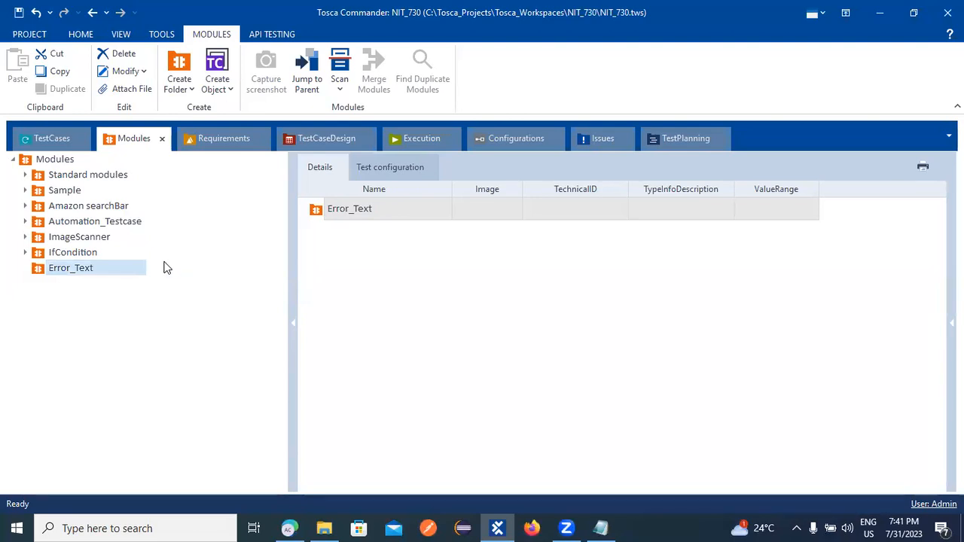
# Launch an XScan application scan from the Error_Text module folder targeting the Demo Web Shop page.
pyautogui.rightClick(69, 271)
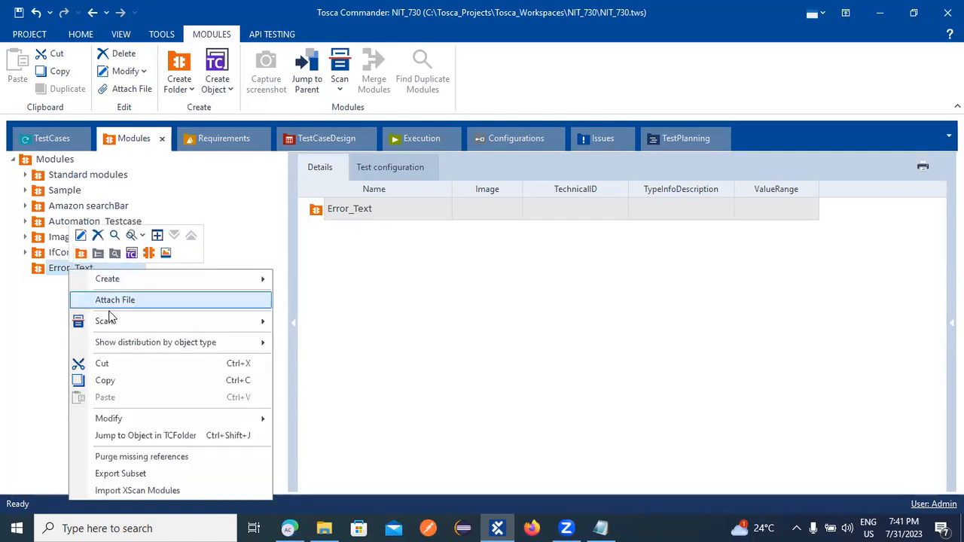
pyautogui.moveTo(126, 323)
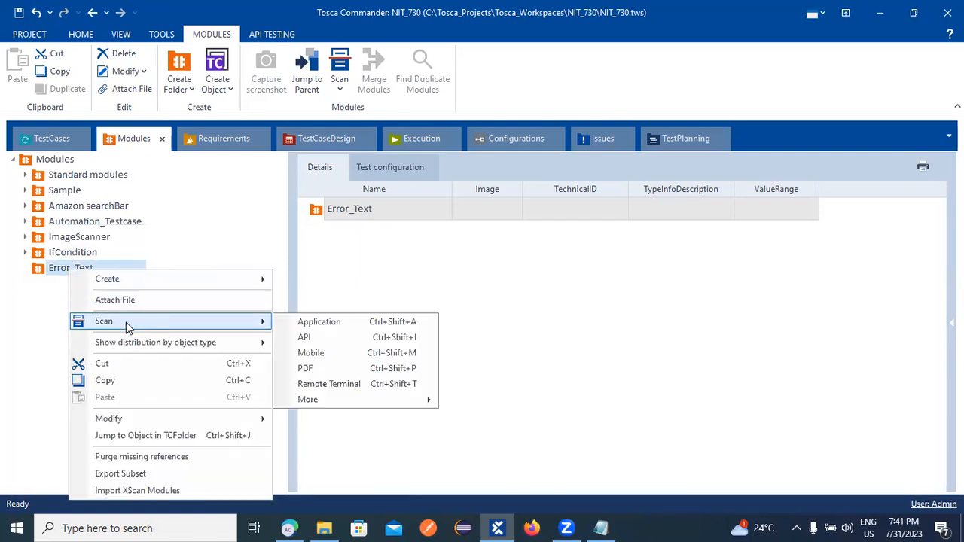
pyautogui.click(328, 323)
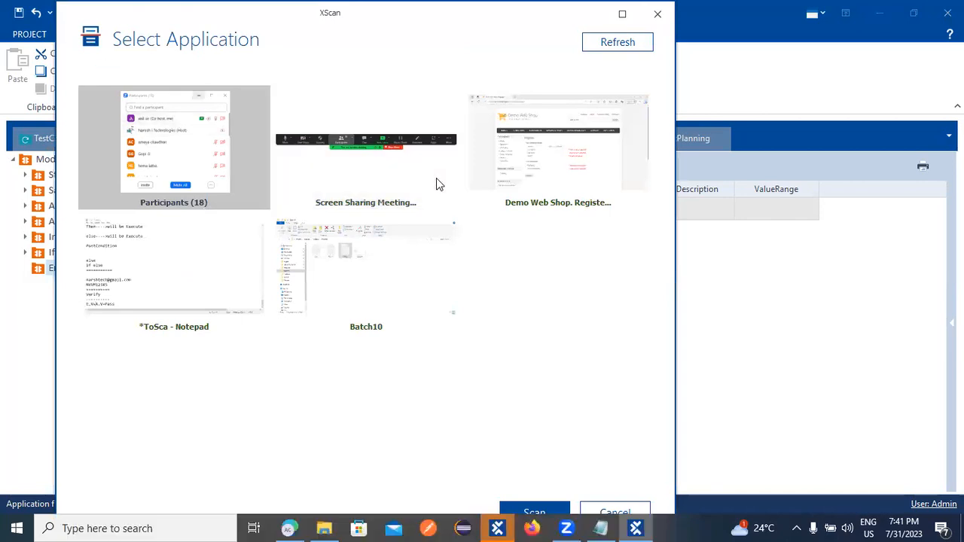
pyautogui.click(534, 193)
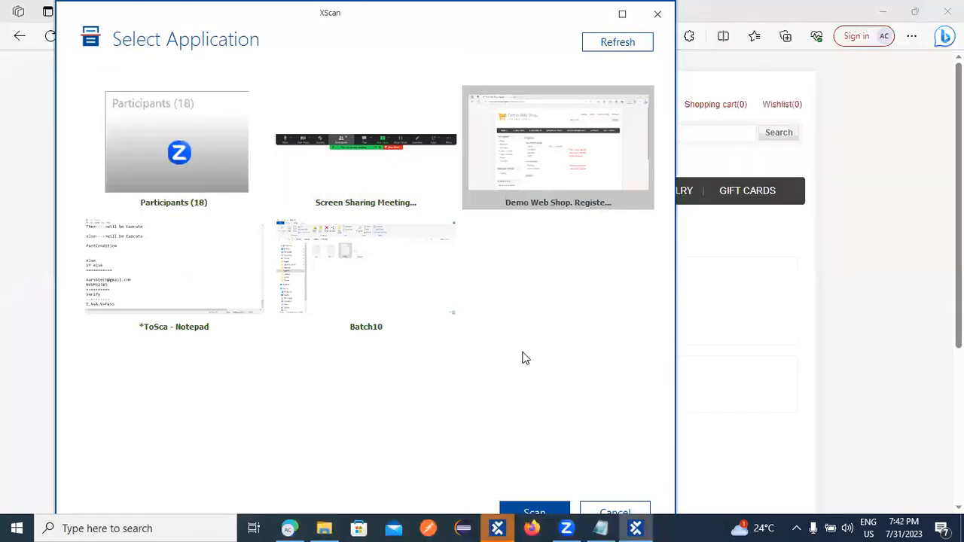
pyautogui.click(546, 503)
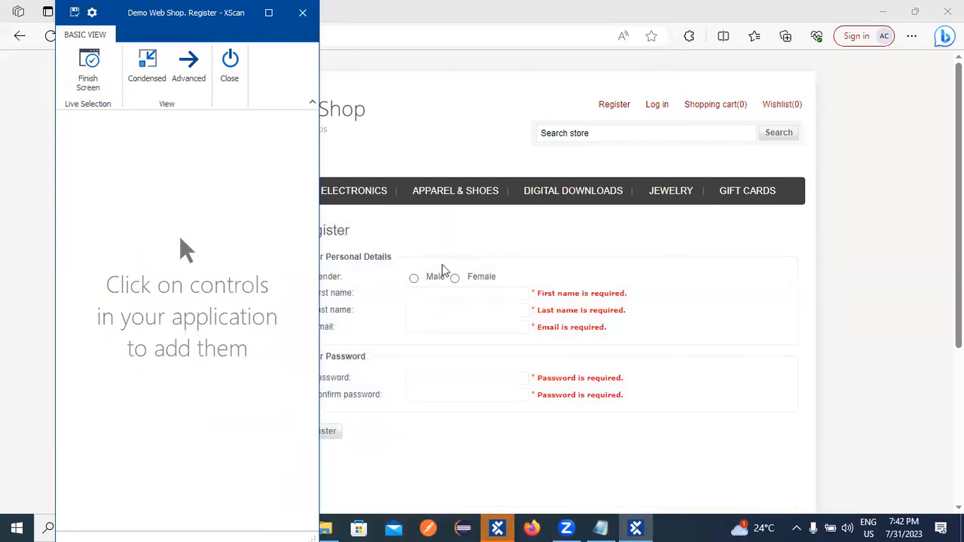
# Capture Male, Female, the five 'is required' messages and the Register button.
pyautogui.click(414, 279)
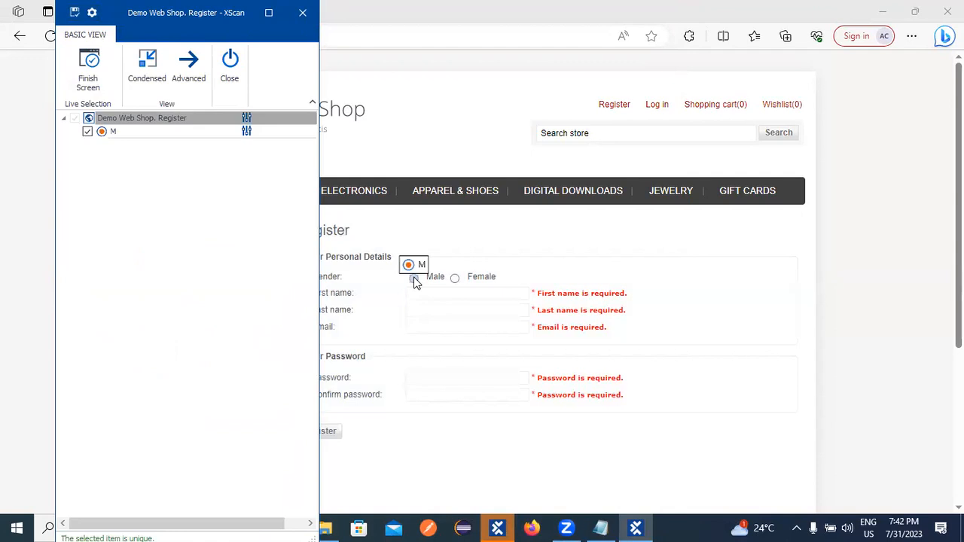
pyautogui.click(455, 279)
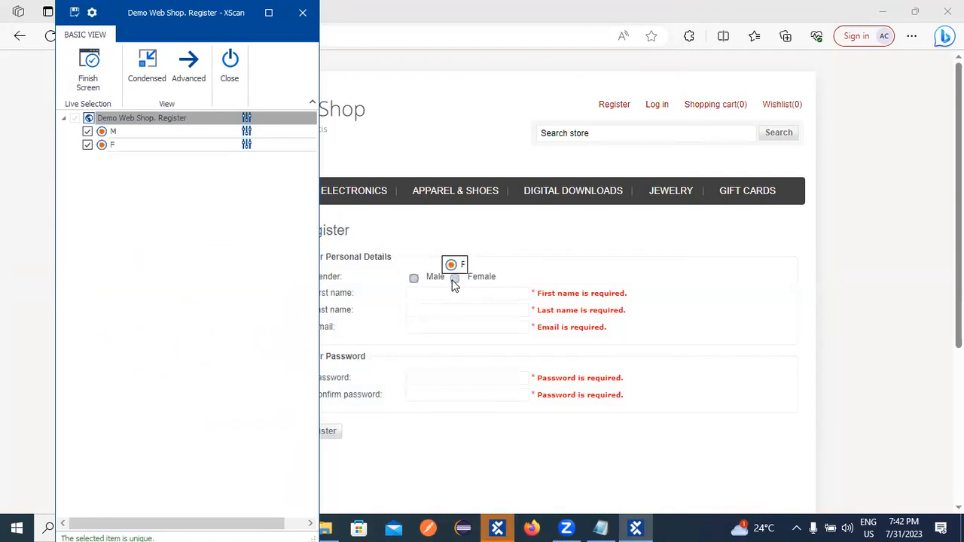
pyautogui.click(572, 296)
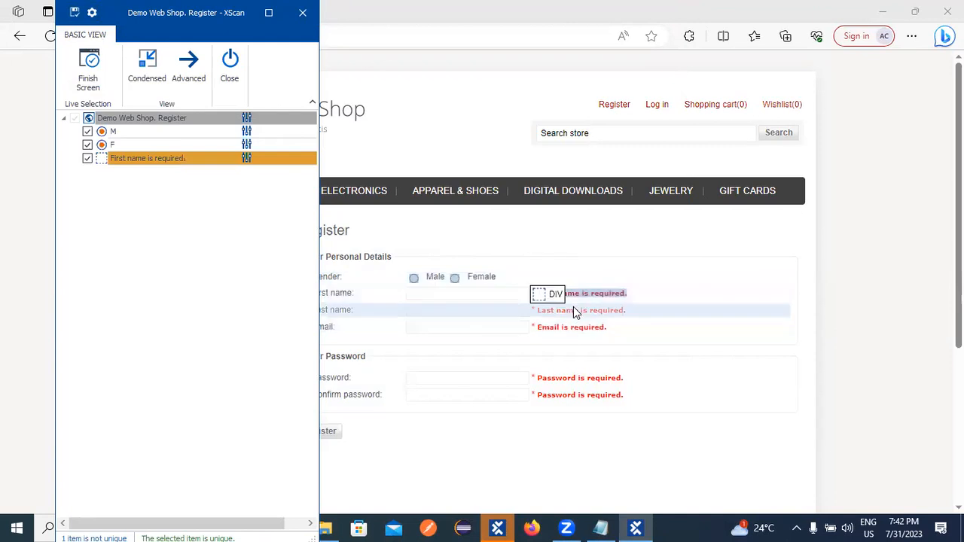
pyautogui.click(573, 315)
pyautogui.click(584, 324)
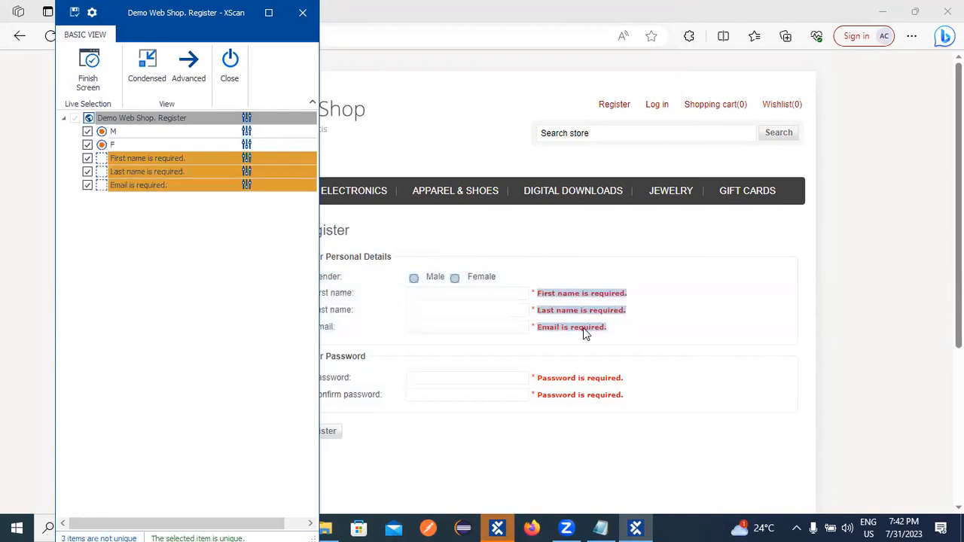
pyautogui.click(602, 378)
pyautogui.click(614, 396)
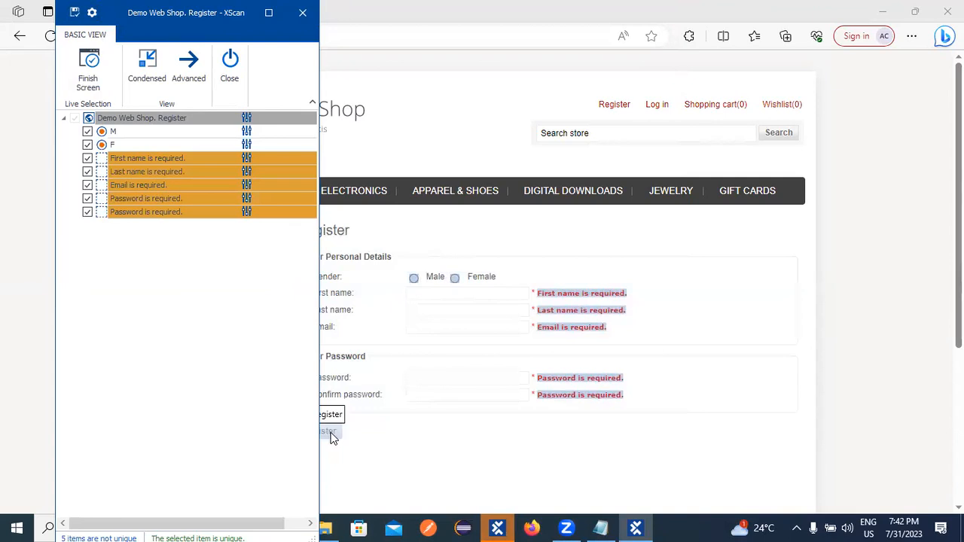
pyautogui.click(329, 434)
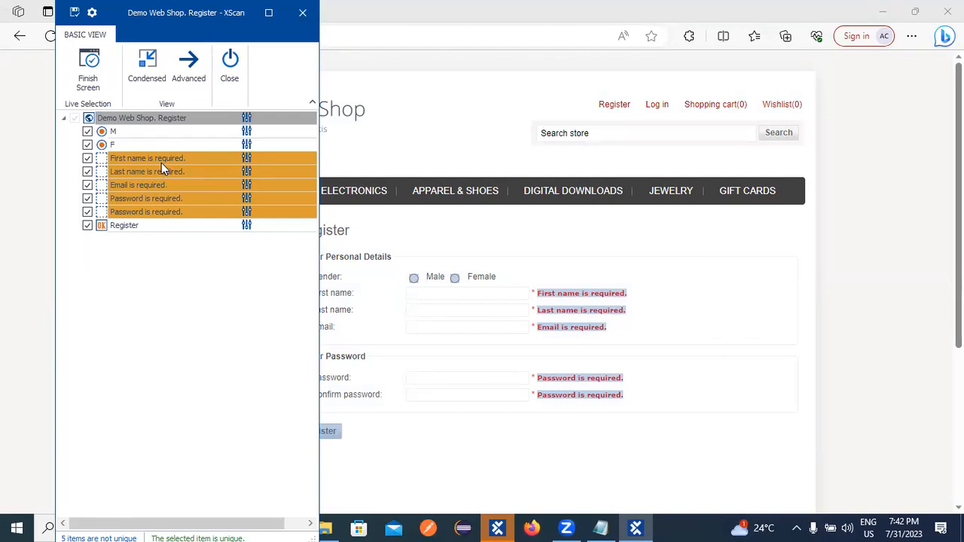
# Make the First name error message unique by identifying it by InnerHtml instead of Enabled.
pyautogui.click(167, 157)
pyautogui.click(166, 157)
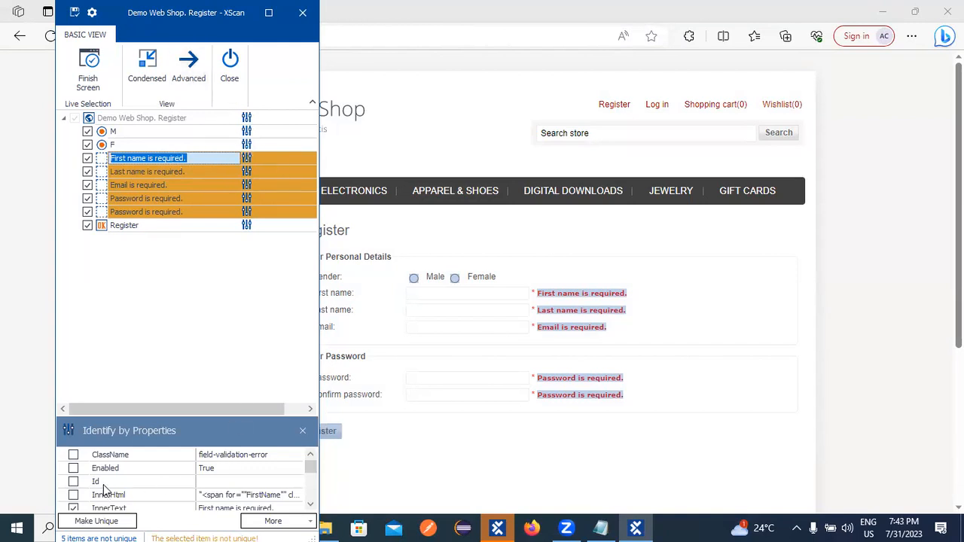
pyautogui.click(73, 469)
pyautogui.click(73, 468)
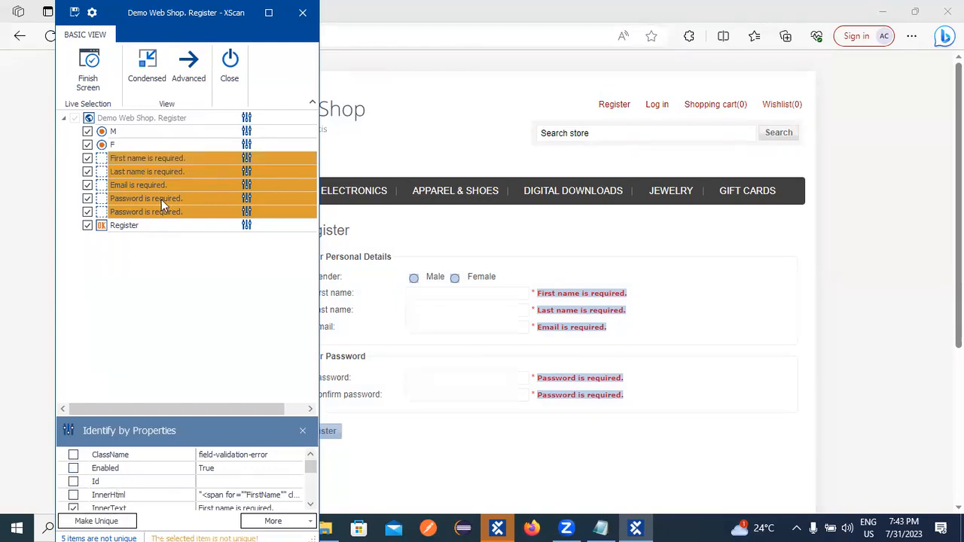
pyautogui.click(73, 468)
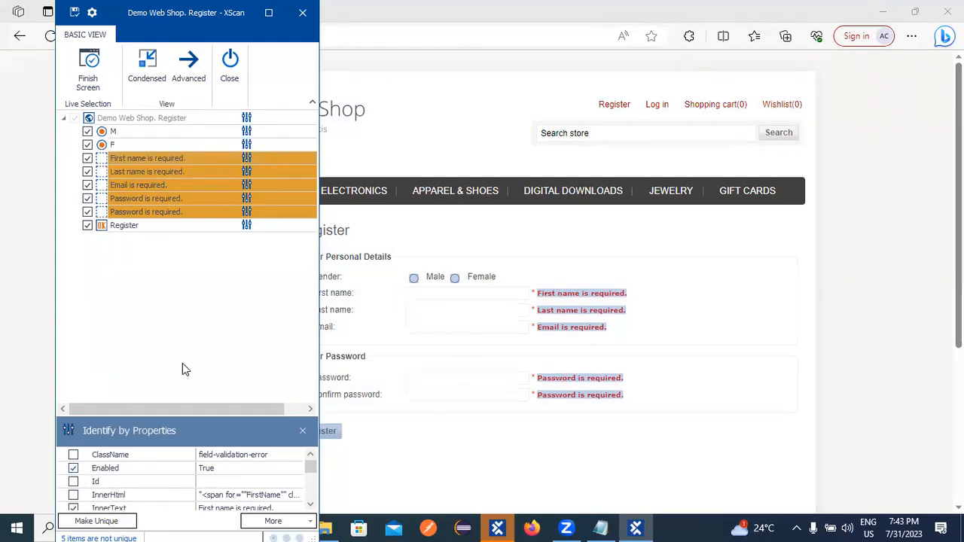
pyautogui.click(133, 159)
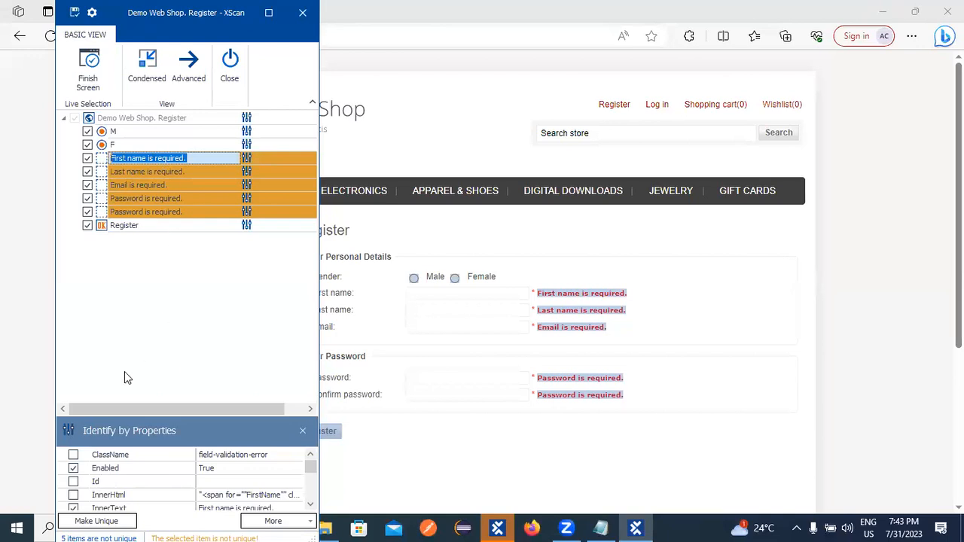
pyautogui.click(73, 468)
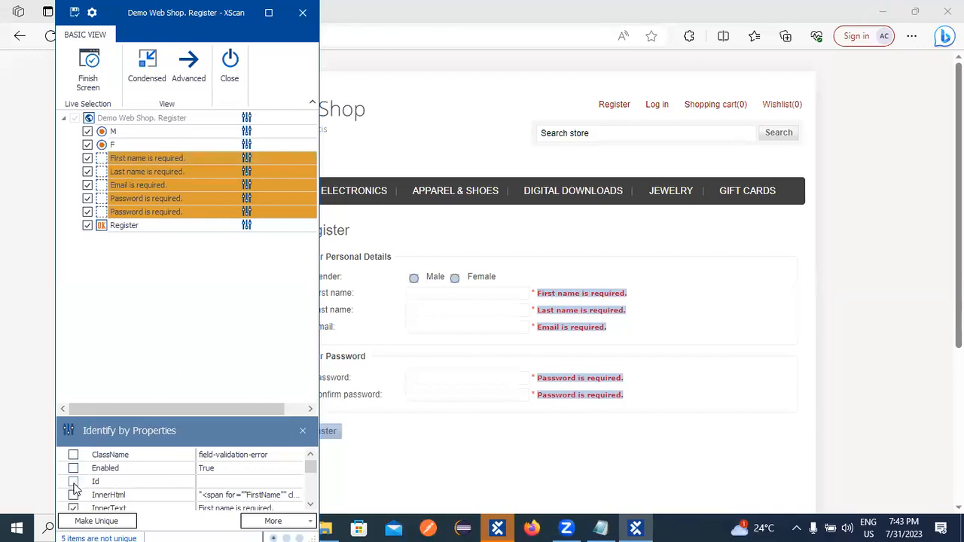
pyautogui.click(73, 495)
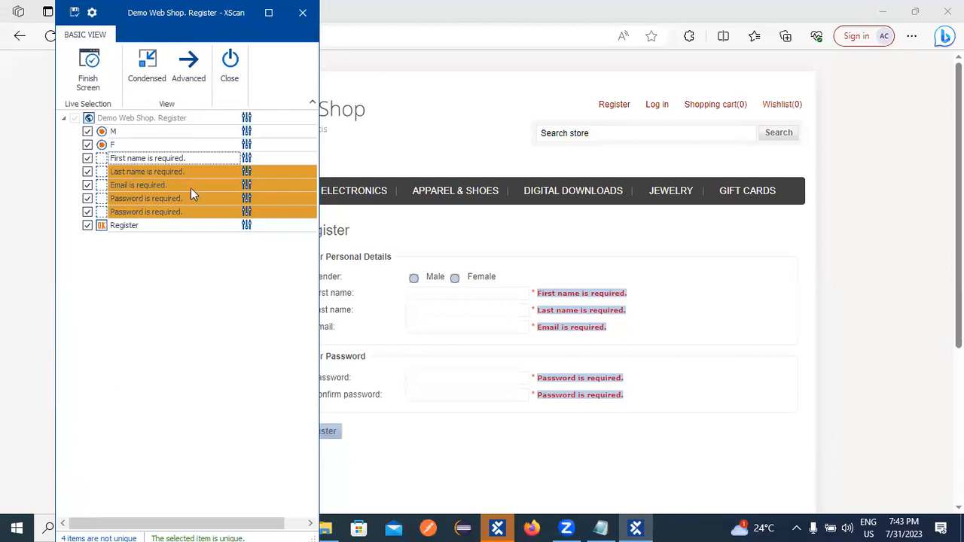
# Identify the Last name and Email error messages by InnerHtml so each is unique.
pyautogui.click(155, 172)
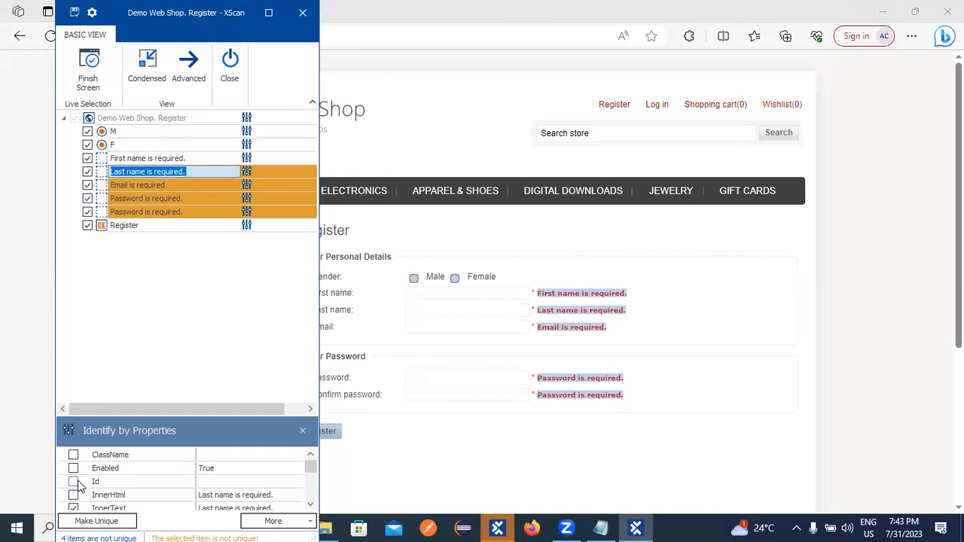
pyautogui.click(73, 495)
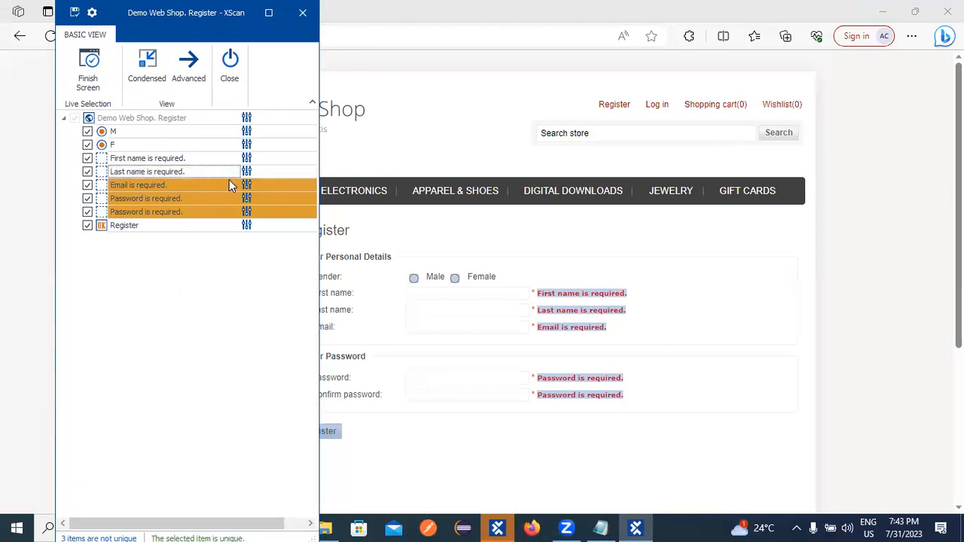
pyautogui.click(179, 183)
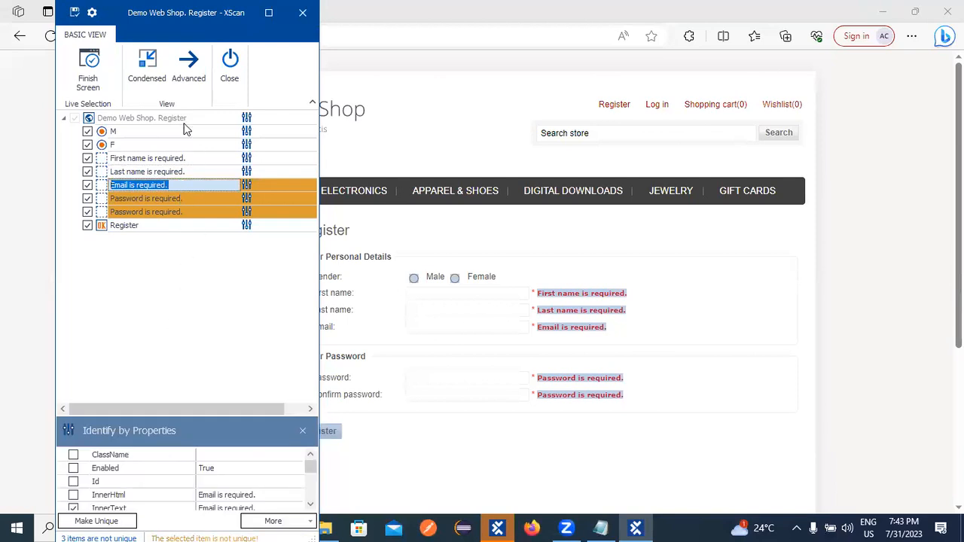
pyautogui.click(73, 495)
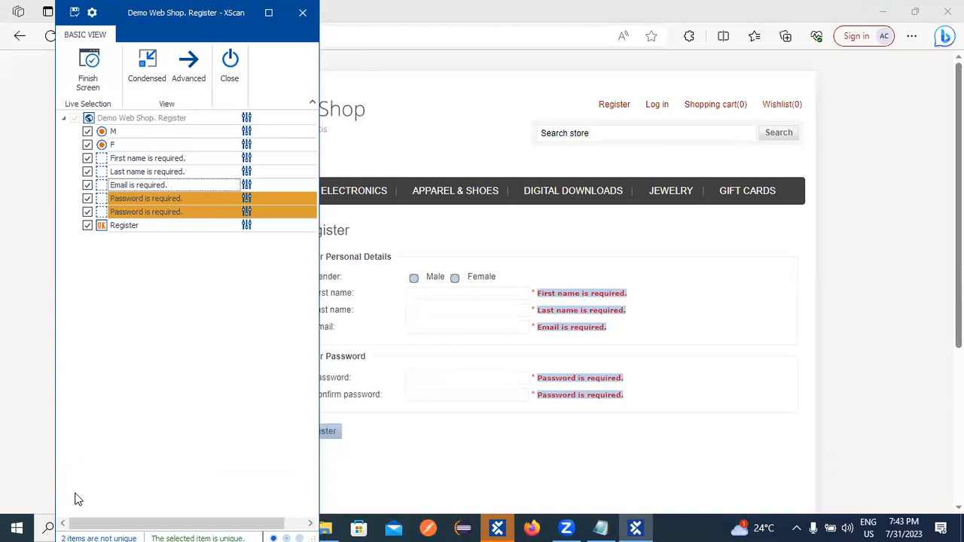
# Identify the first Password message by InnerHtml and Tag, testing Title, Visible and VisibleInnerText.
pyautogui.click(169, 198)
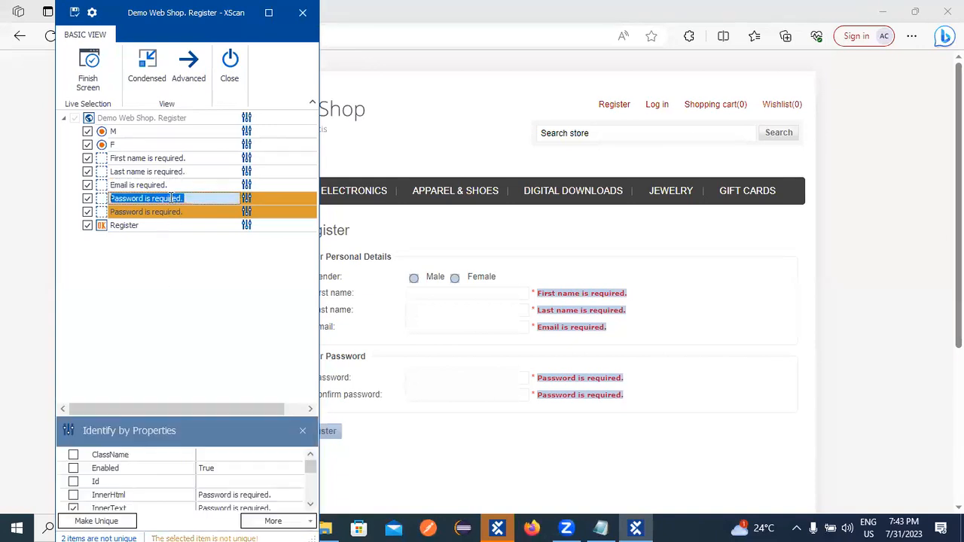
pyautogui.click(73, 496)
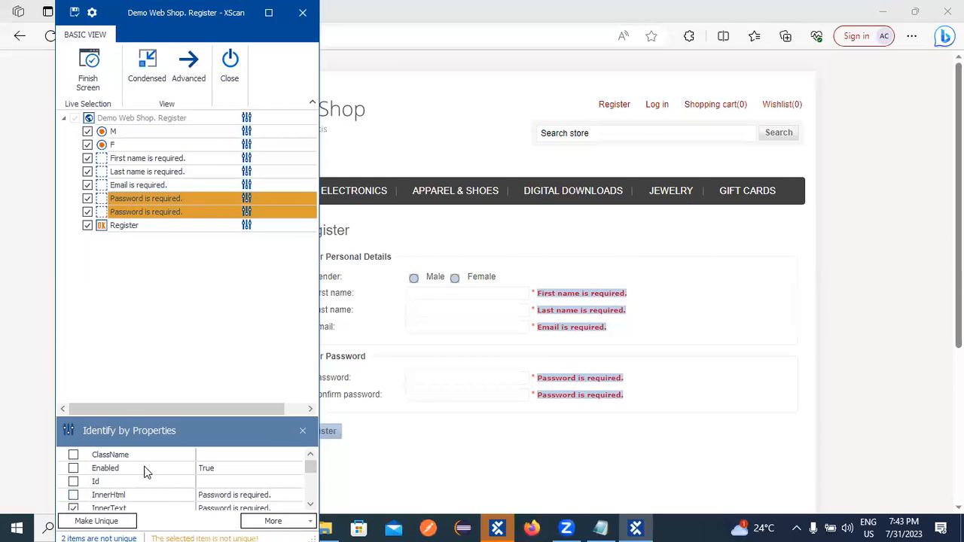
pyautogui.scroll(-3, 143, 470)
pyautogui.click(73, 481)
pyautogui.click(74, 495)
pyautogui.click(73, 495)
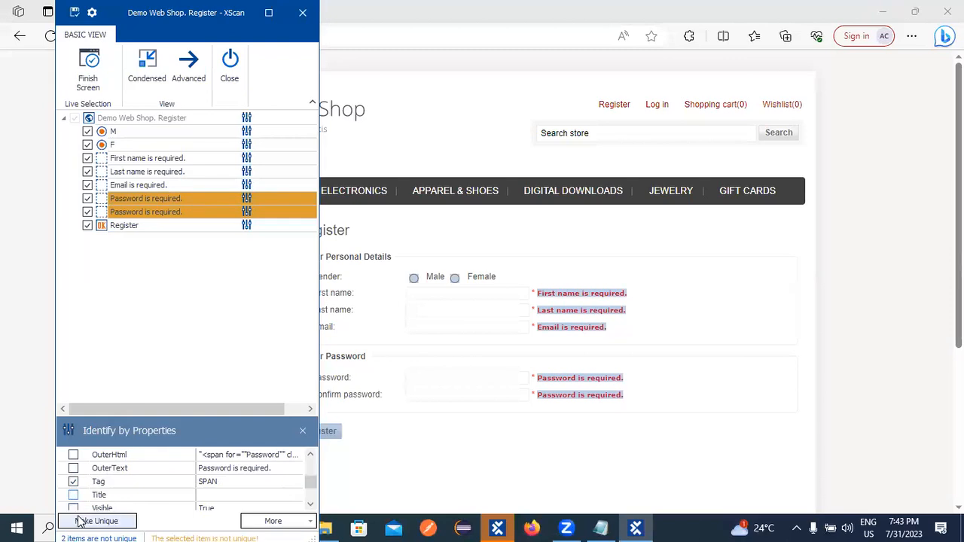
pyautogui.scroll(-1, 80, 512)
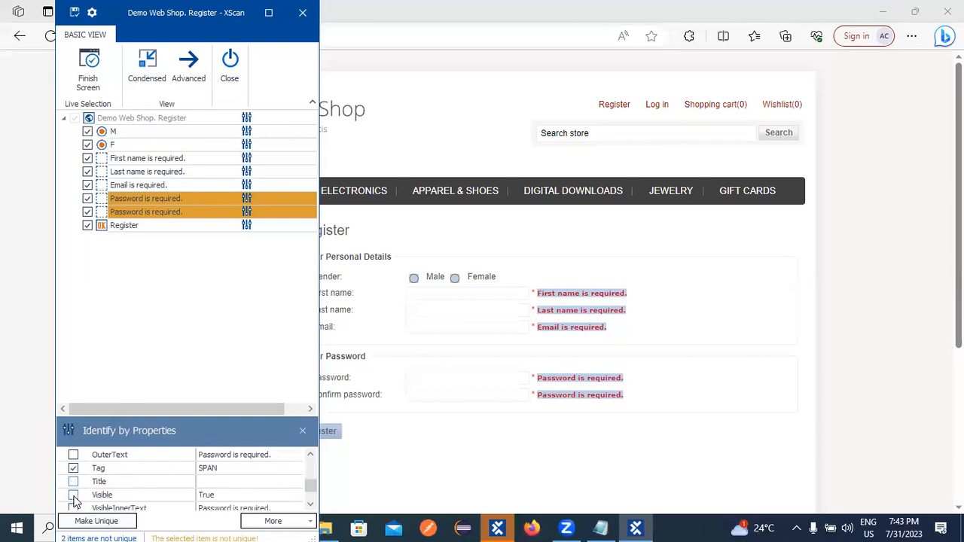
pyautogui.click(74, 495)
pyautogui.click(73, 495)
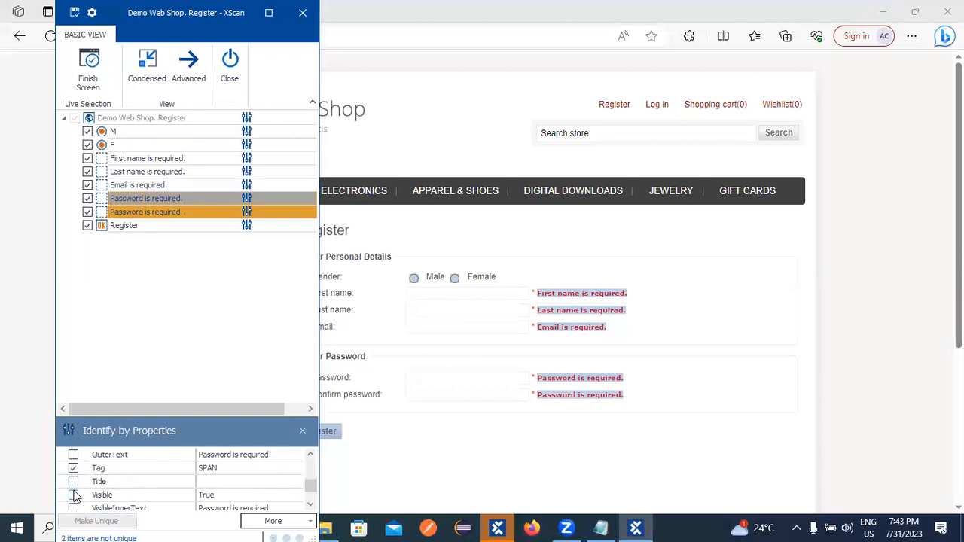
pyautogui.scroll(-1, 306, 488)
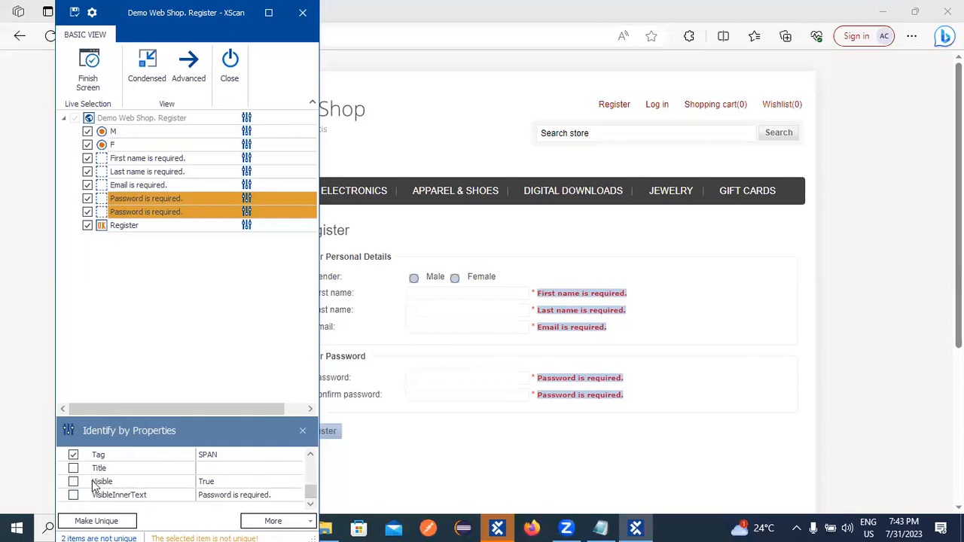
pyautogui.click(73, 495)
pyautogui.click(73, 495)
# Save the Register module, then select the first Password message and switch to Advanced view.
pyautogui.click(74, 13)
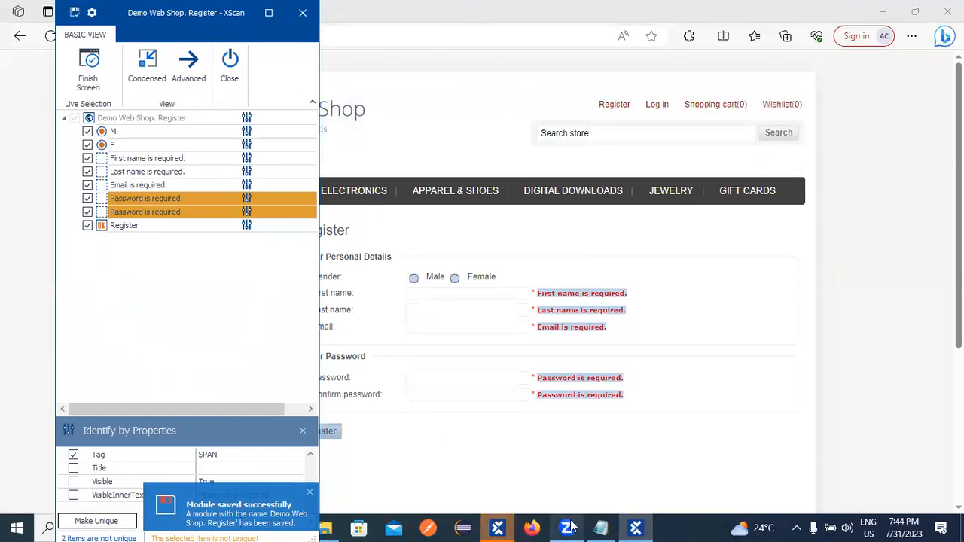
pyautogui.moveTo(567, 527)
pyautogui.click(552, 487)
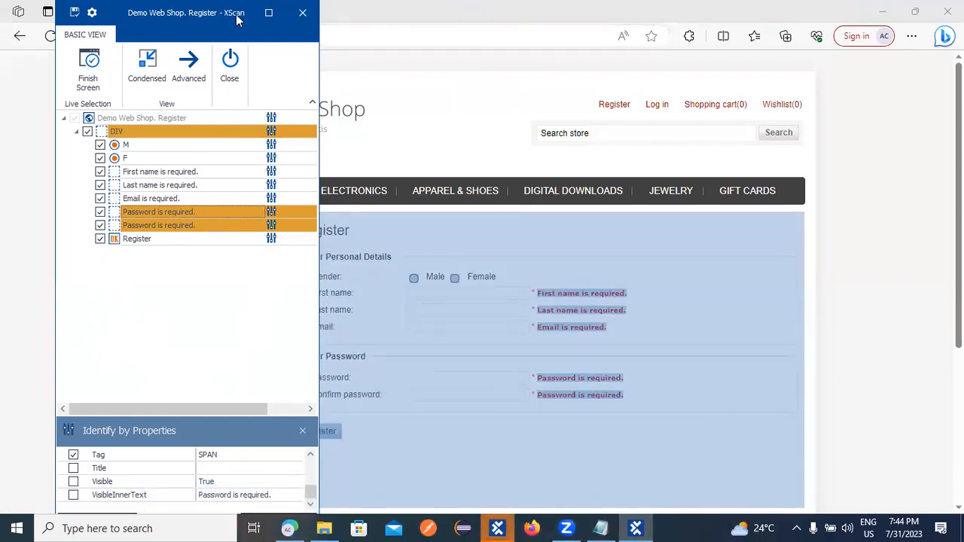
pyautogui.click(163, 212)
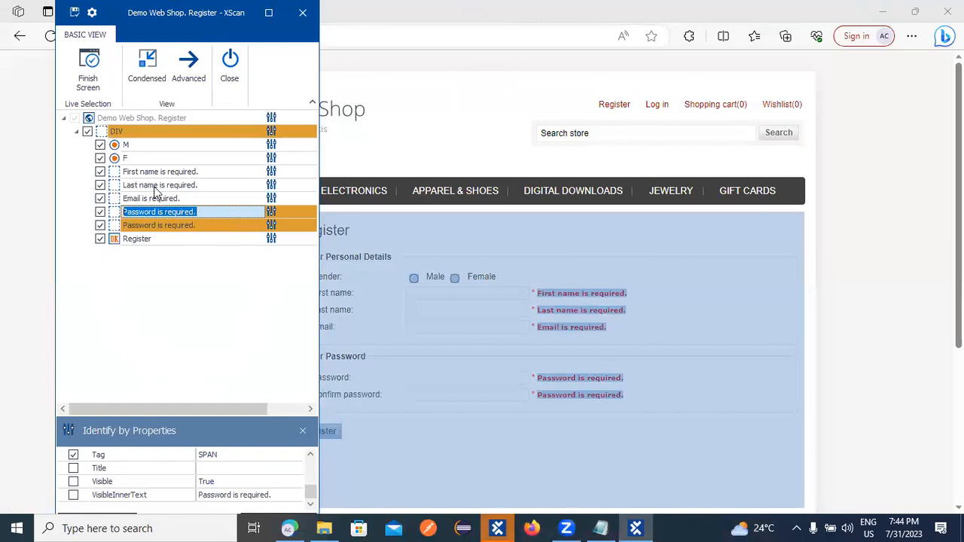
pyautogui.click(188, 64)
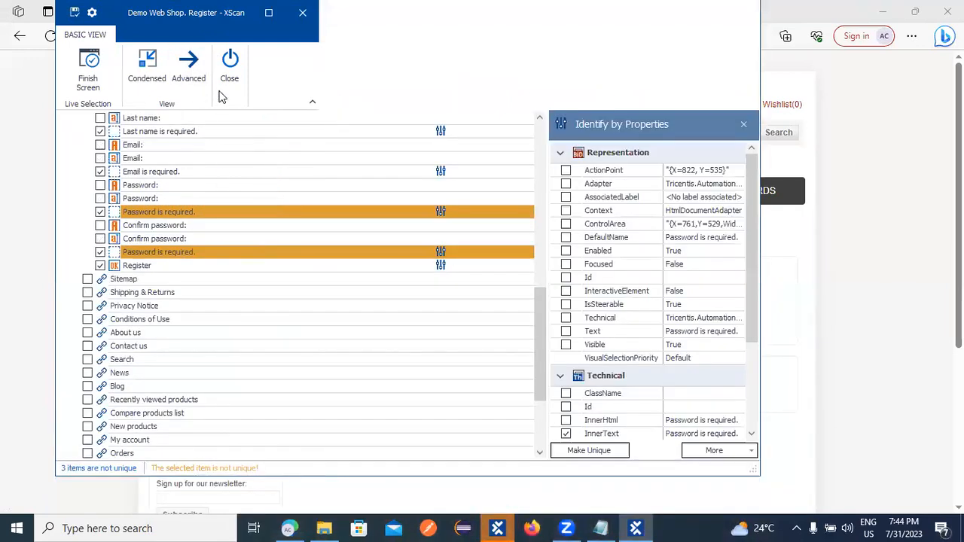
# Add Visible to the first Password message, testing ActionPoint, Focused, ControlArea, Context and Adapter, and clearing AssociatedLabel.
pyautogui.click(145, 214)
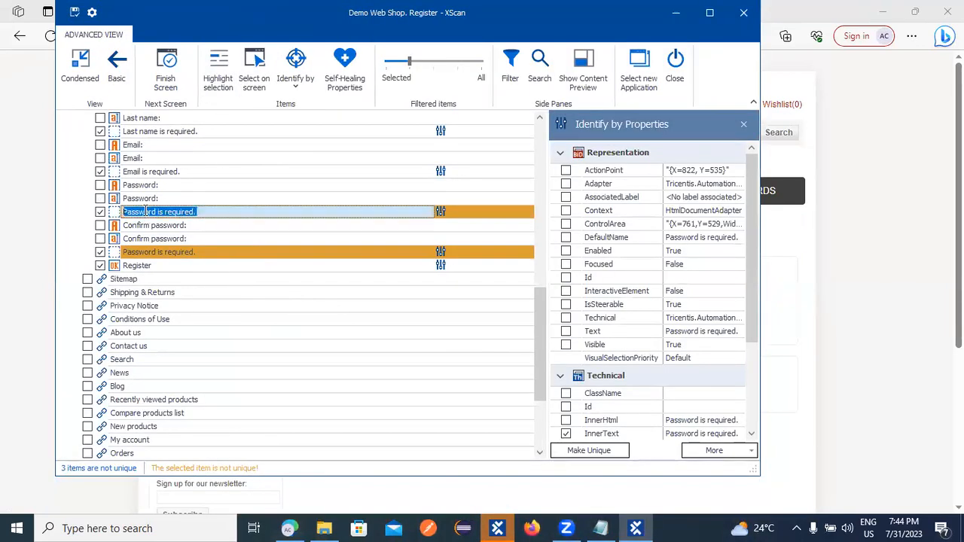
pyautogui.click(565, 345)
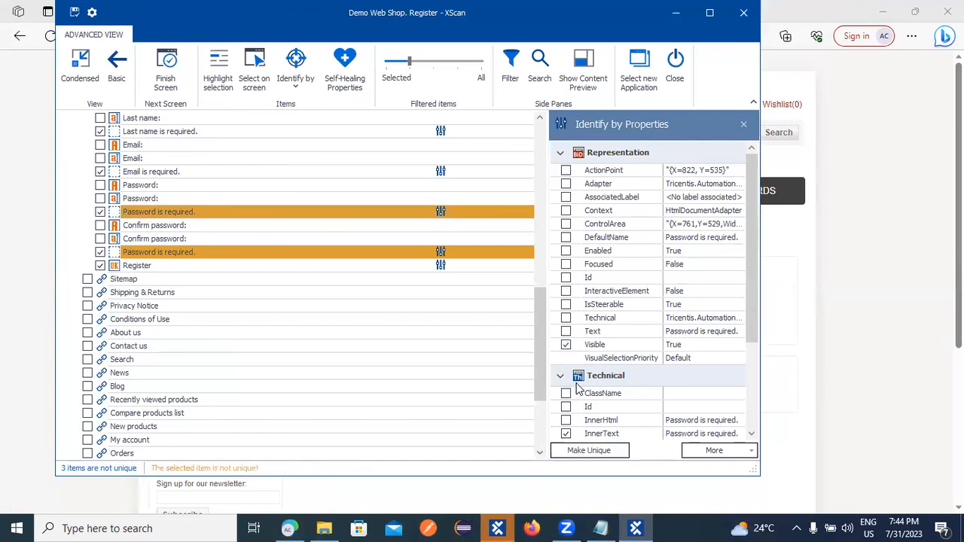
pyautogui.click(566, 171)
pyautogui.click(566, 171)
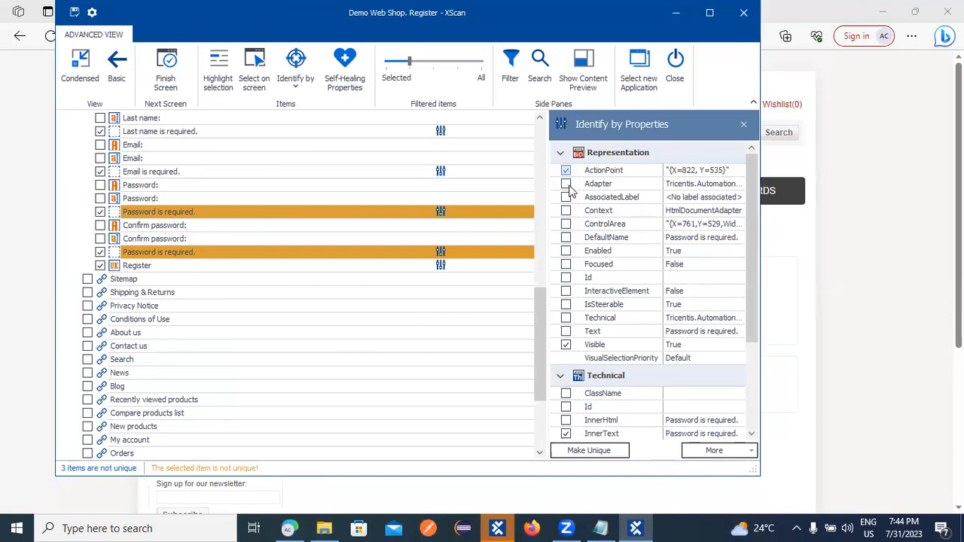
pyautogui.click(566, 265)
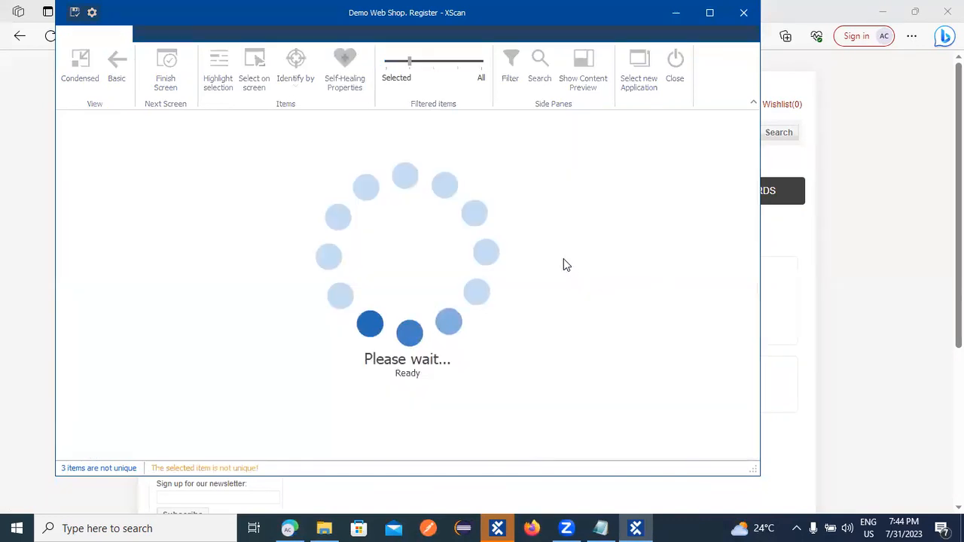
pyautogui.click(565, 264)
pyautogui.click(566, 264)
pyautogui.click(566, 225)
pyautogui.click(566, 224)
pyautogui.click(567, 211)
pyautogui.click(567, 211)
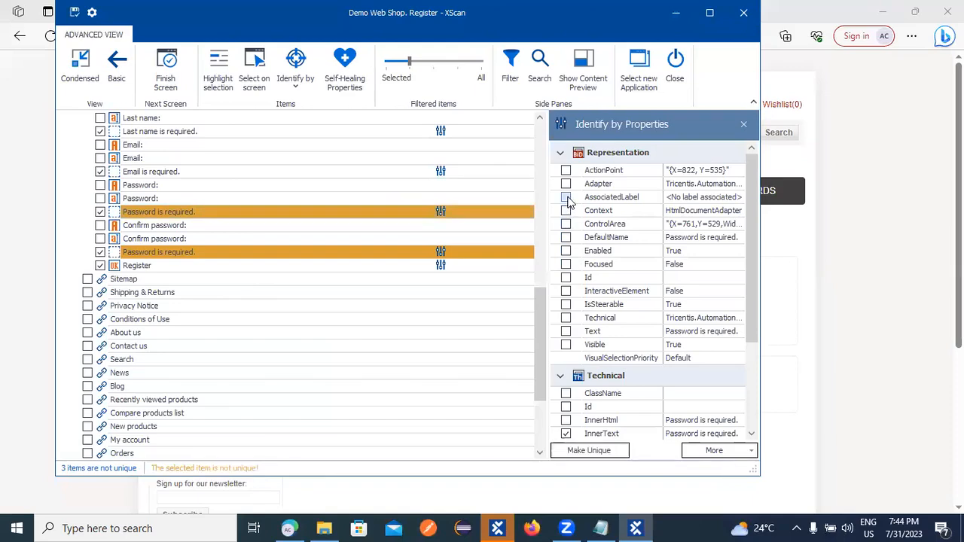
pyautogui.click(566, 198)
pyautogui.click(567, 183)
pyautogui.click(566, 184)
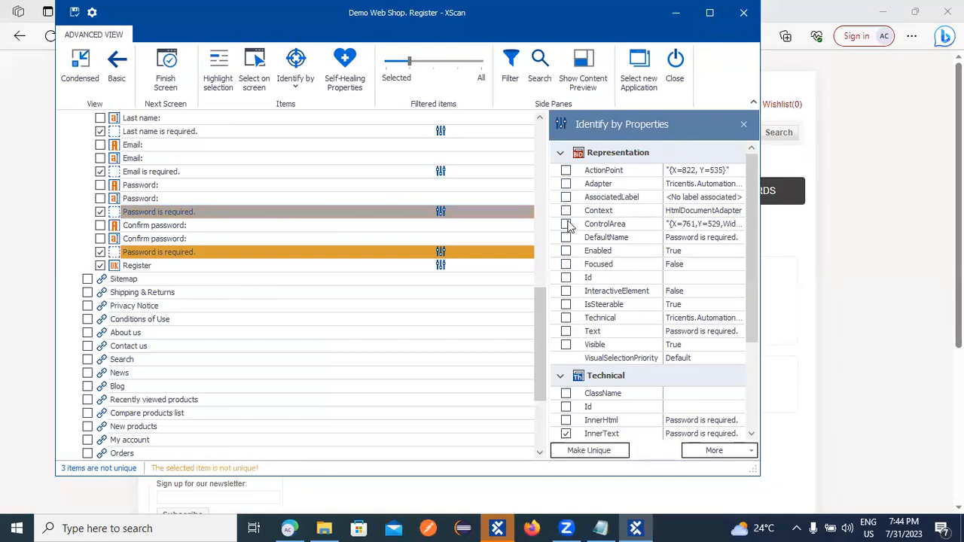
pyautogui.scroll(-2, 606, 406)
# Try InnerHtml, InnerText and Tag, then make the first Password message unique via OuterHtml.
pyautogui.click(566, 331)
pyautogui.click(566, 331)
pyautogui.click(566, 344)
pyautogui.click(566, 385)
pyautogui.click(566, 385)
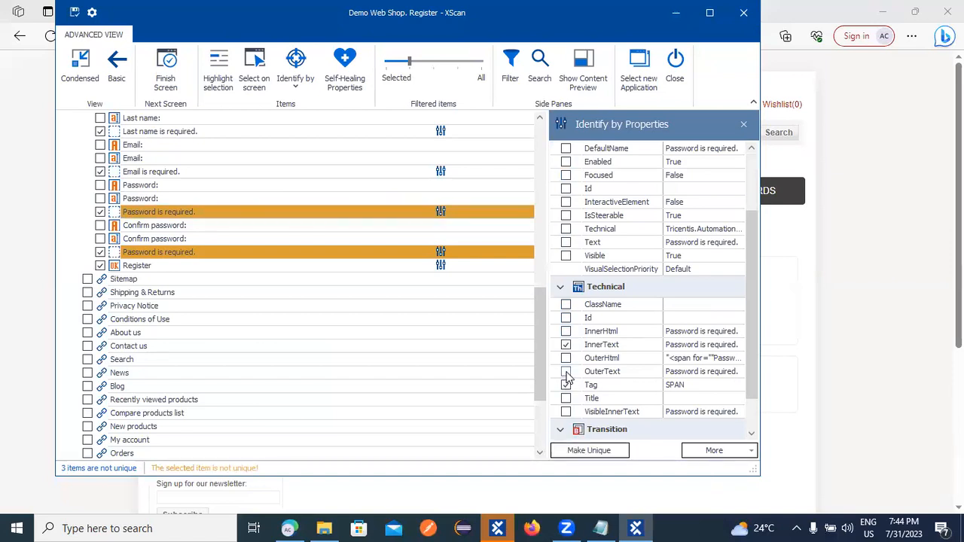
pyautogui.click(567, 357)
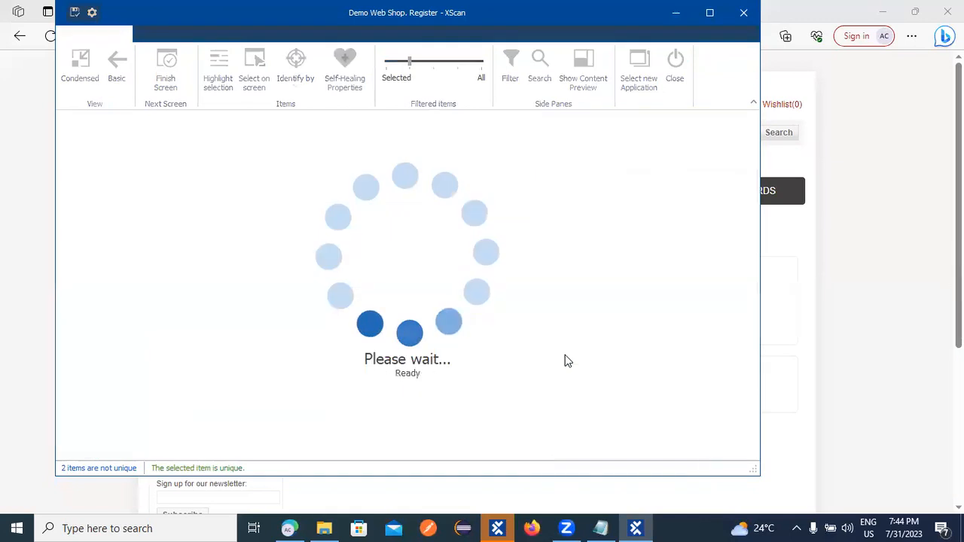
pyautogui.click(566, 358)
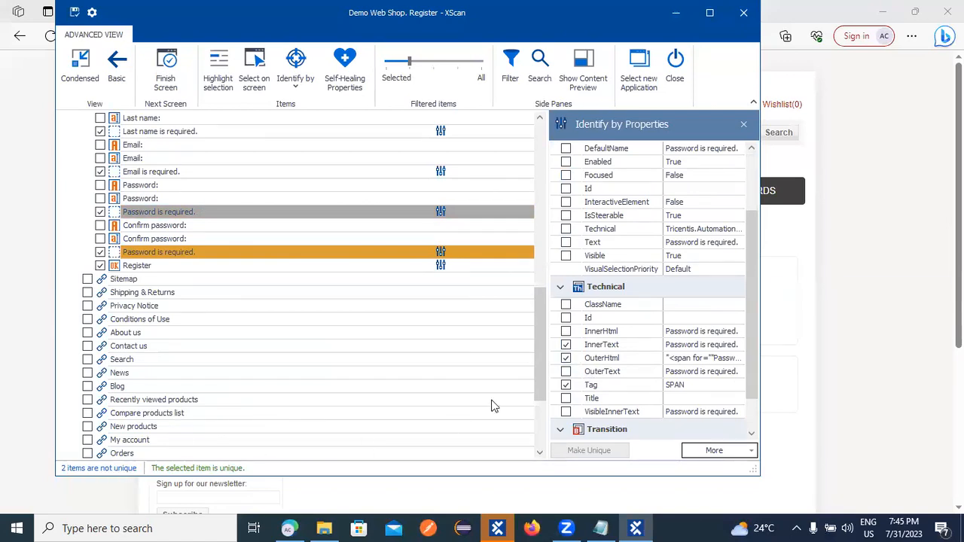
pyautogui.click(566, 359)
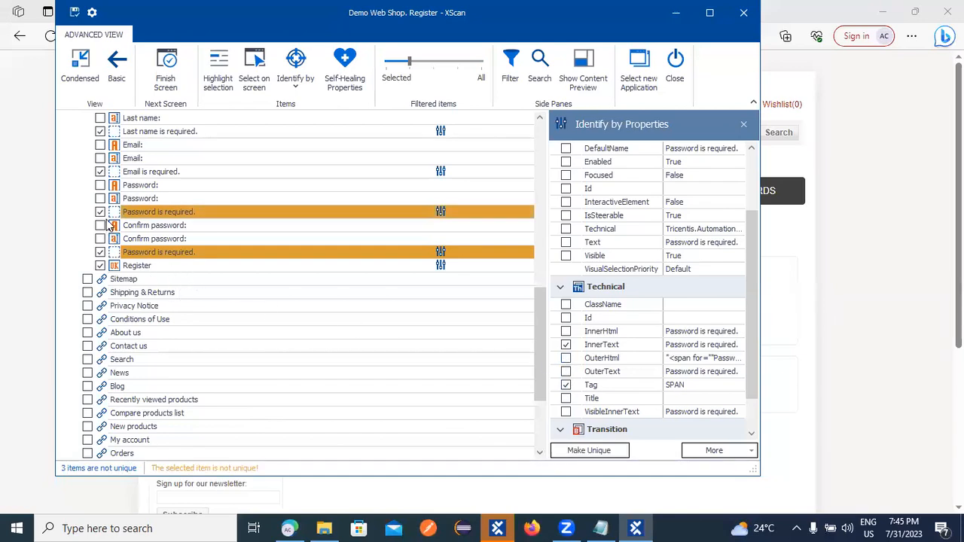
pyautogui.click(567, 358)
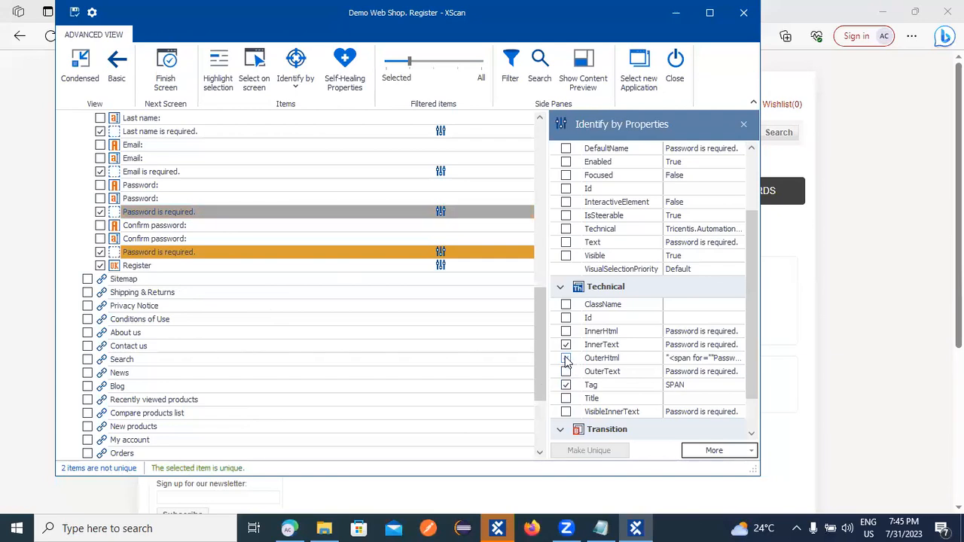
# Make the second Password message unique via OuterHtml and return to Basic view.
pyautogui.click(339, 253)
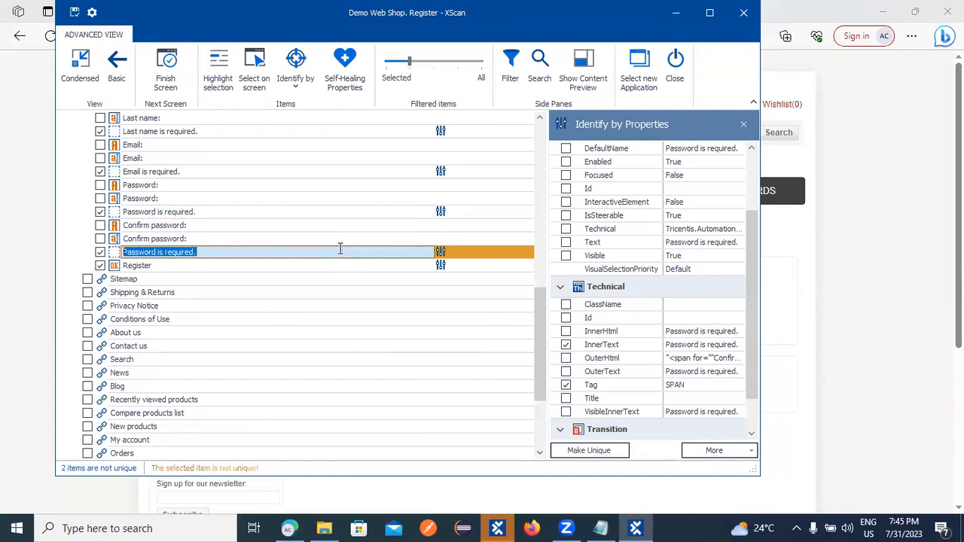
pyautogui.click(566, 359)
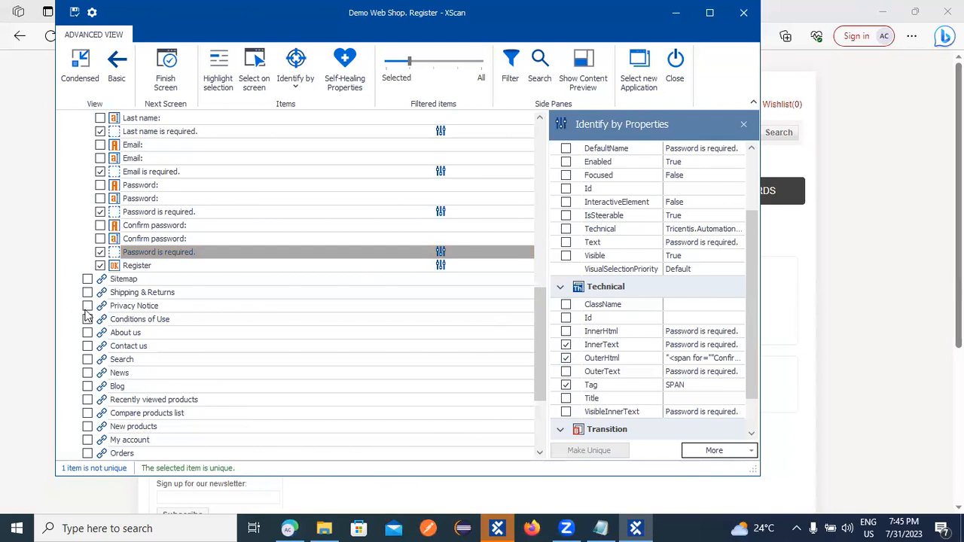
pyautogui.click(115, 75)
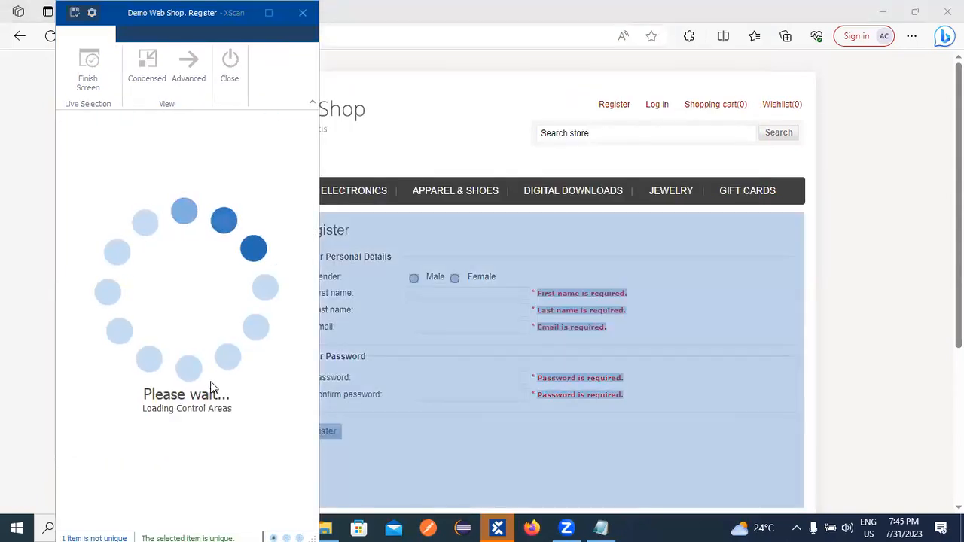
# Identify the DIV container by ClassName, then save the Register module and close XScan.
pyautogui.click(151, 226)
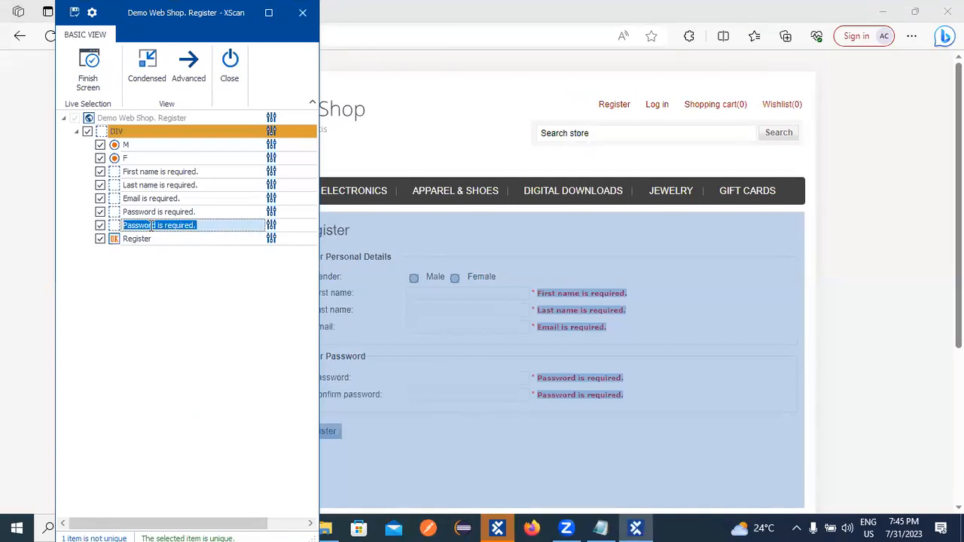
pyautogui.click(154, 132)
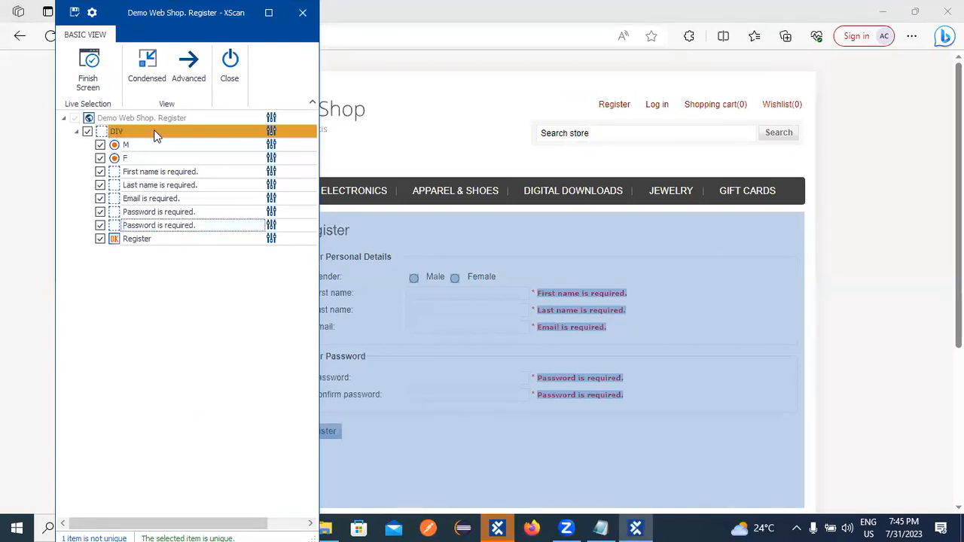
pyautogui.click(74, 455)
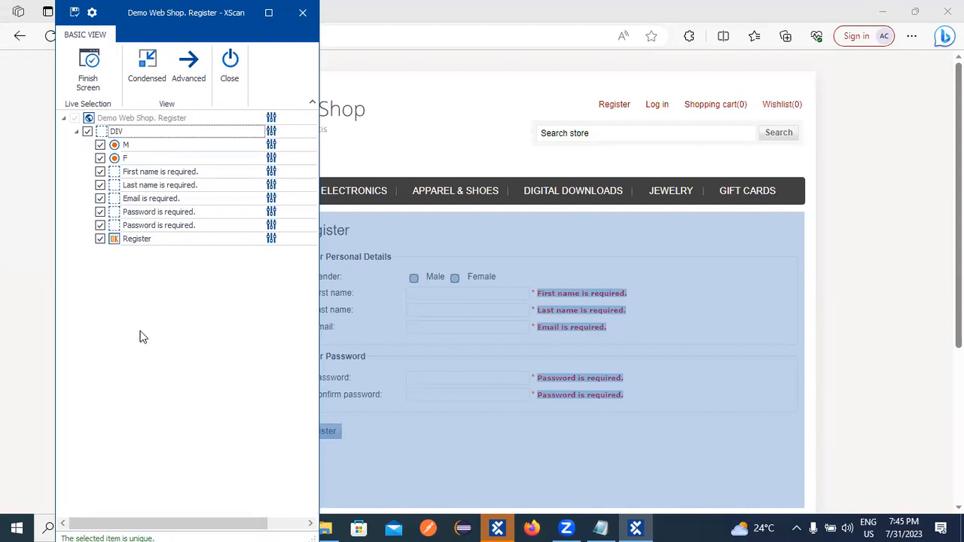
pyautogui.click(76, 17)
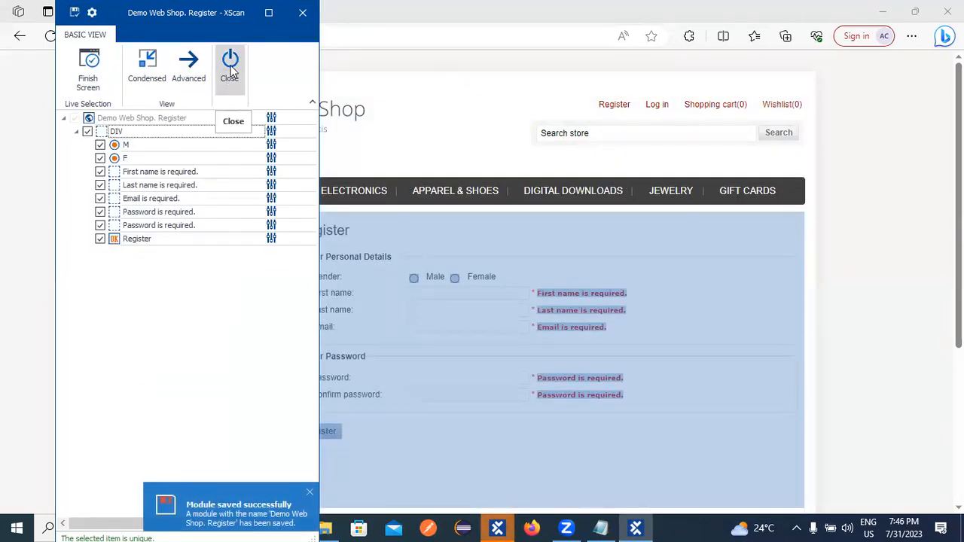
pyautogui.click(235, 69)
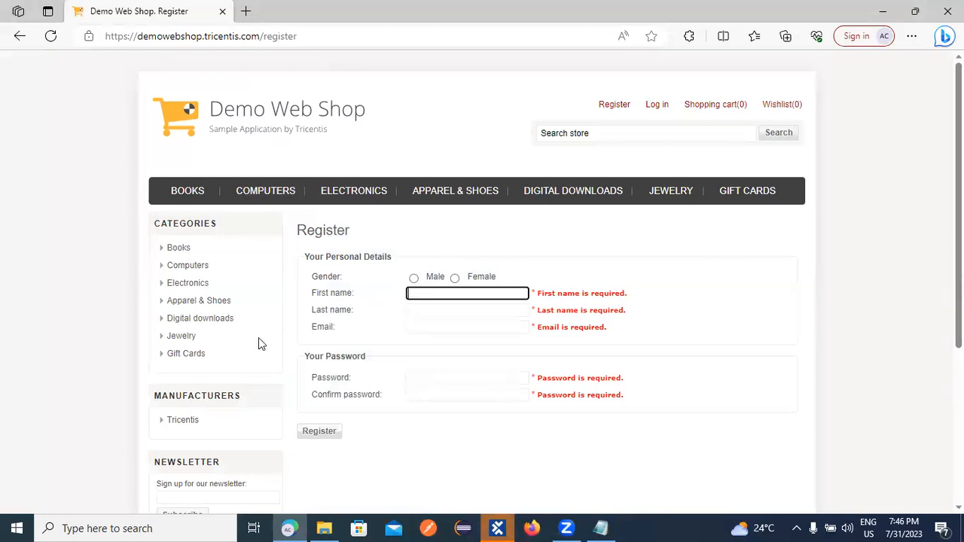
# In Tosca Commander, expand Error_Text, the Demo Web Shop. Register module and its DIV to review captured controls.
pyautogui.click(497, 528)
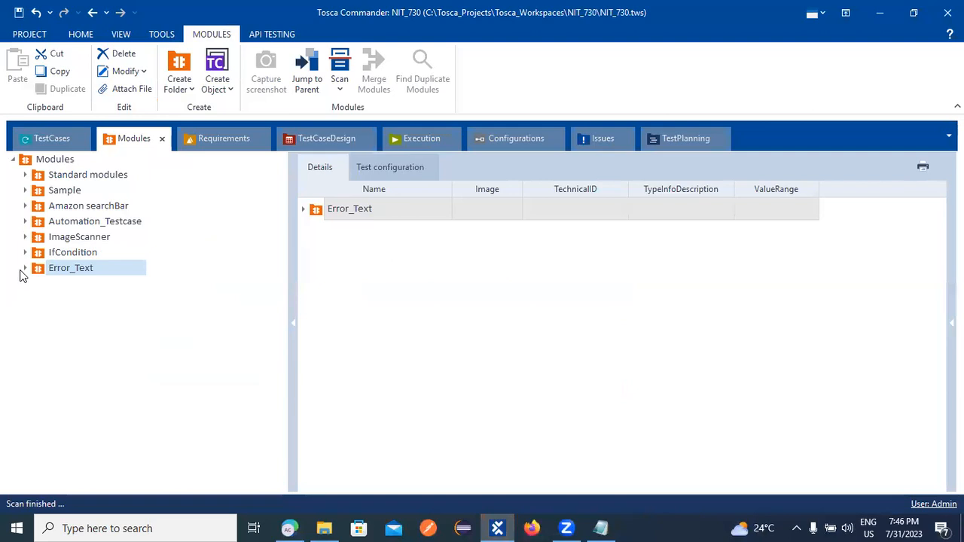
pyautogui.click(24, 269)
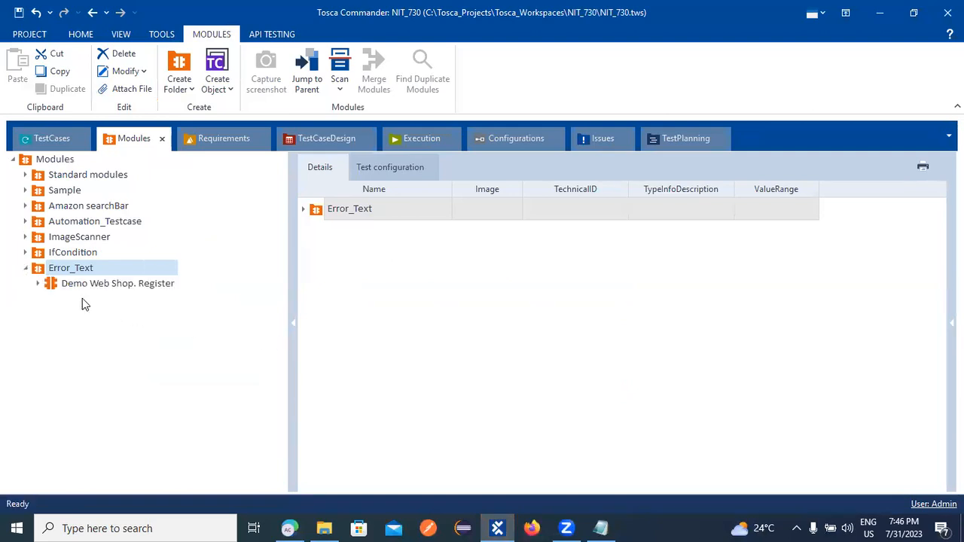
pyautogui.click(36, 283)
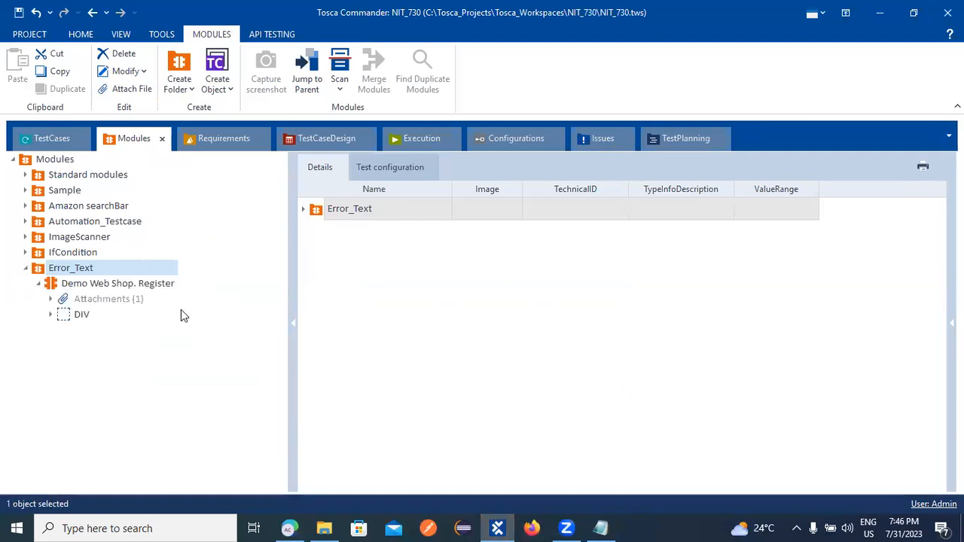
pyautogui.click(51, 315)
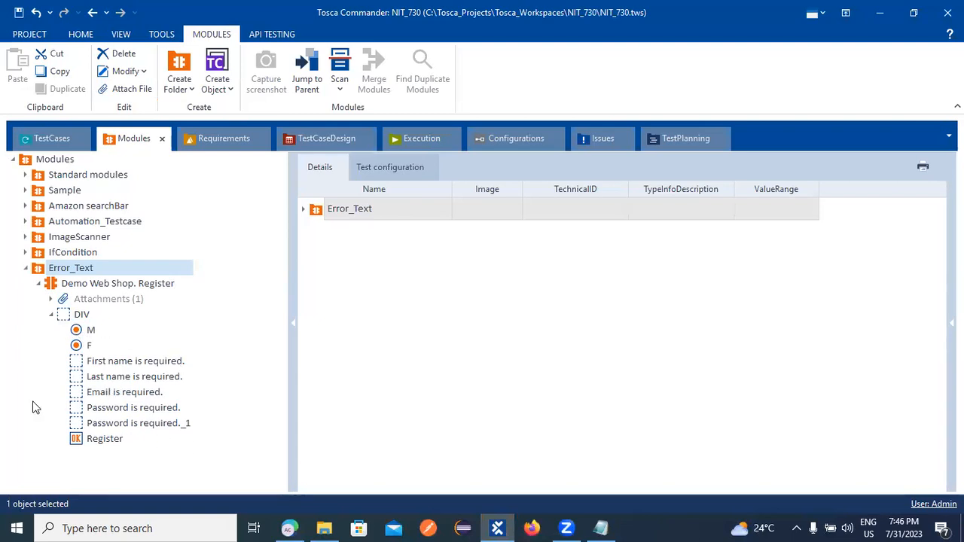
pyautogui.click(39, 283)
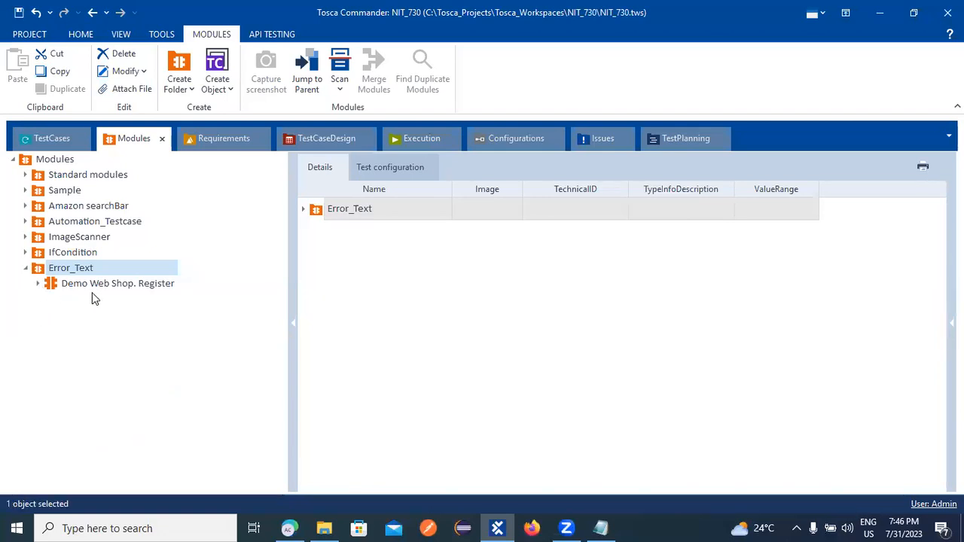
pyautogui.click(38, 283)
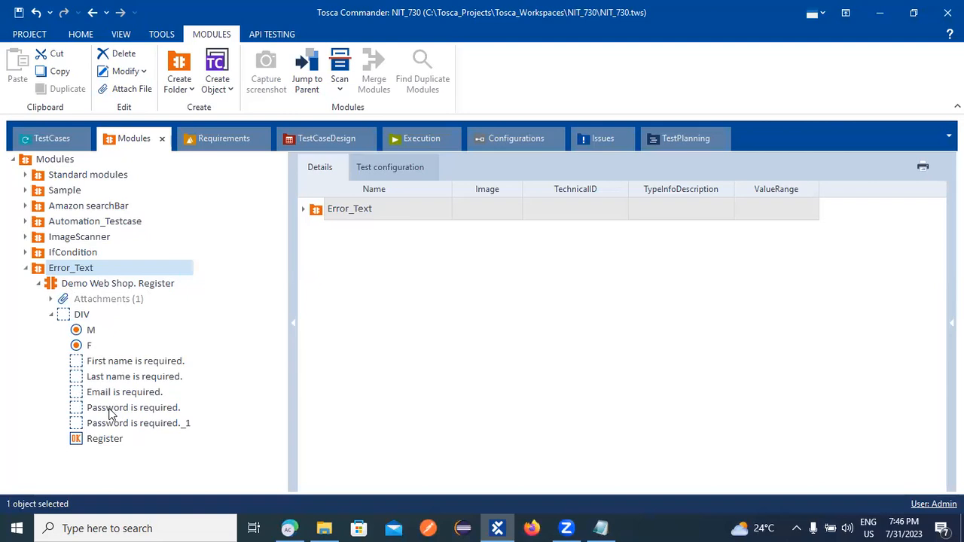
pyautogui.click(52, 315)
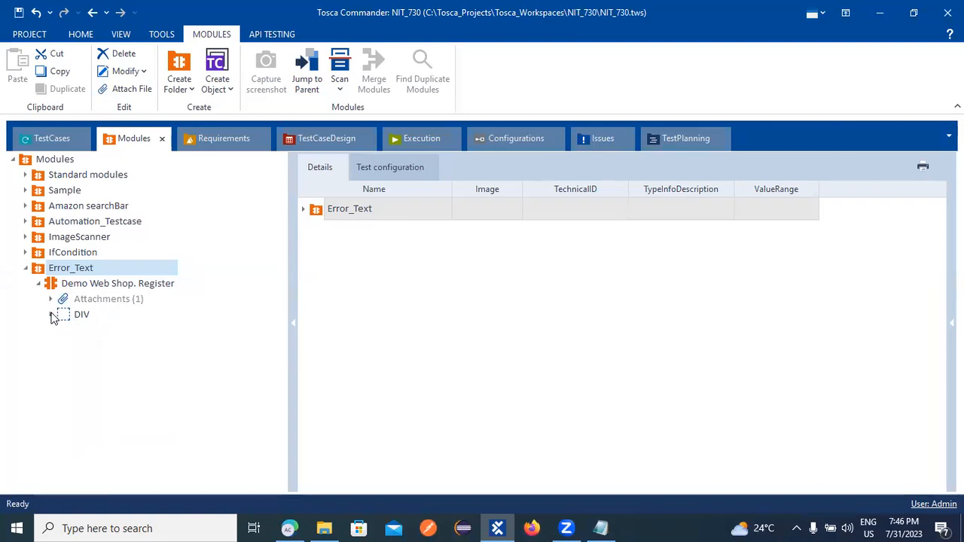
pyautogui.click(52, 315)
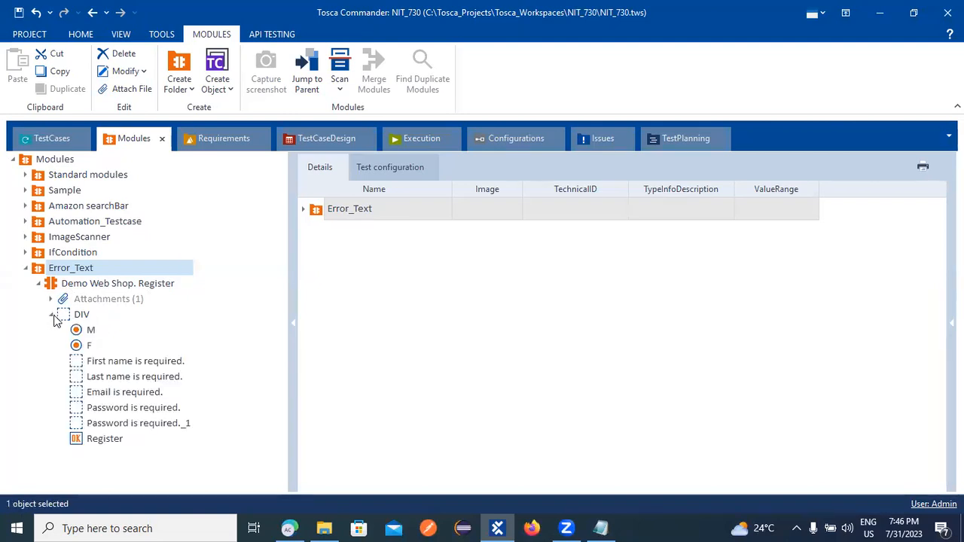
pyautogui.click(52, 315)
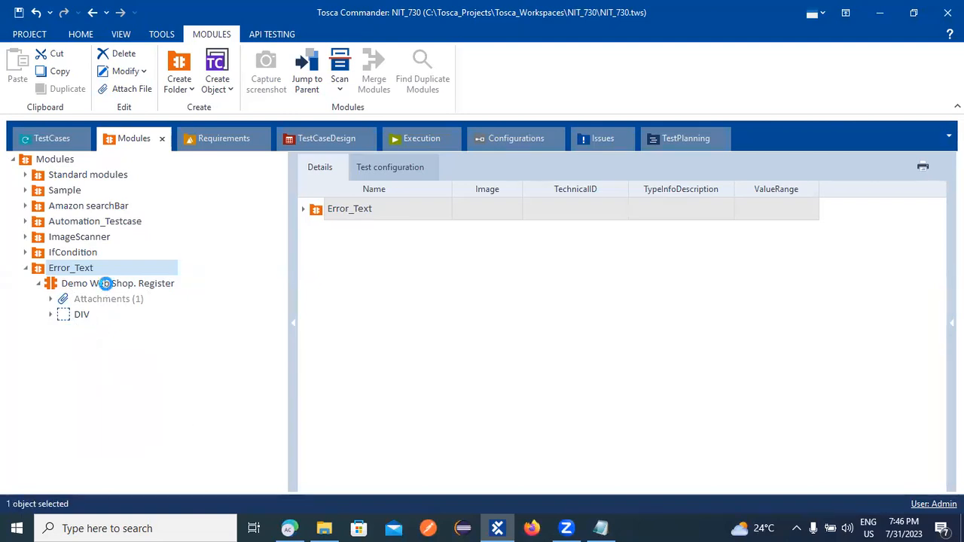
# Delete the Demo Web Shop. Register module from Error_Text.
pyautogui.click(106, 286)
pyautogui.rightClick(108, 288)
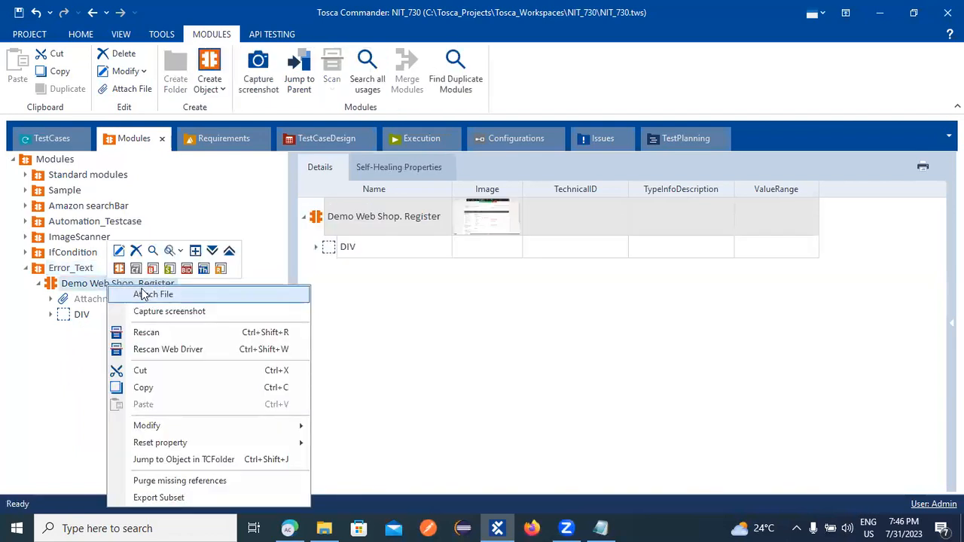
pyautogui.click(136, 250)
# Start a Scan > Application into Error_Text and bring up the browser's register page.
pyautogui.rightClick(53, 268)
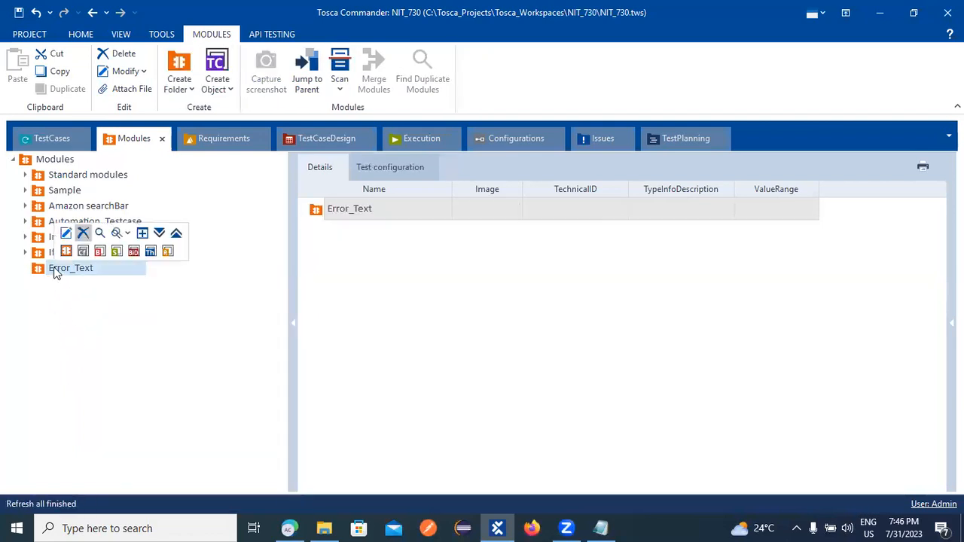
pyautogui.moveTo(96, 318)
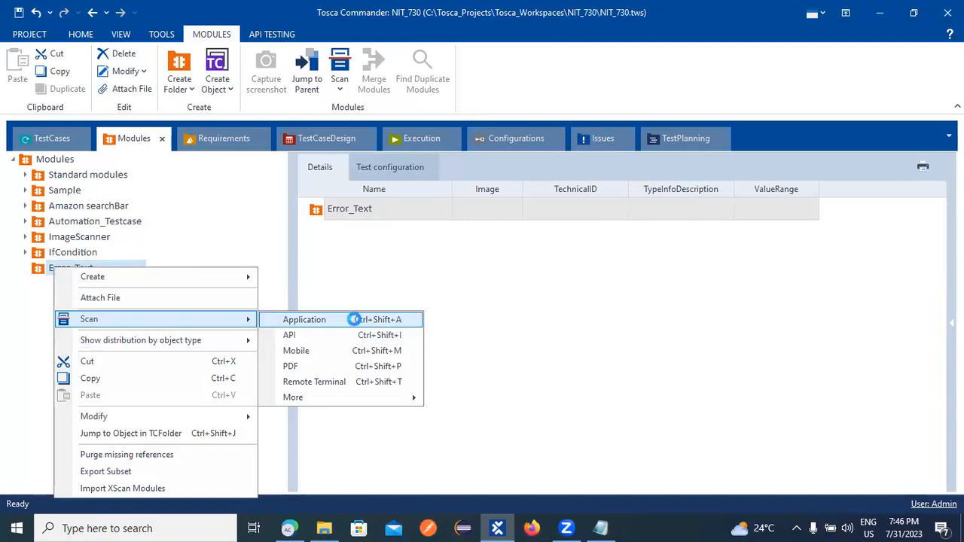
pyautogui.click(354, 319)
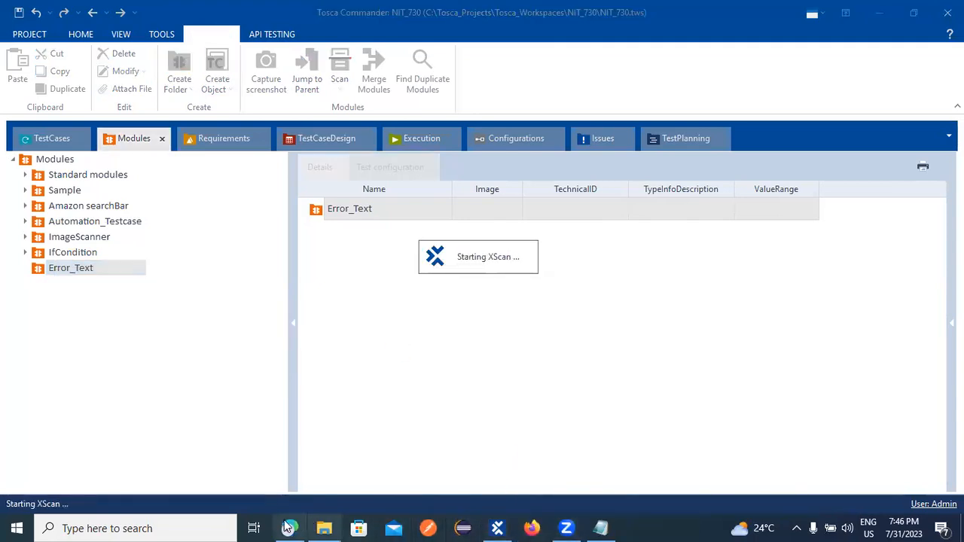
pyautogui.click(194, 525)
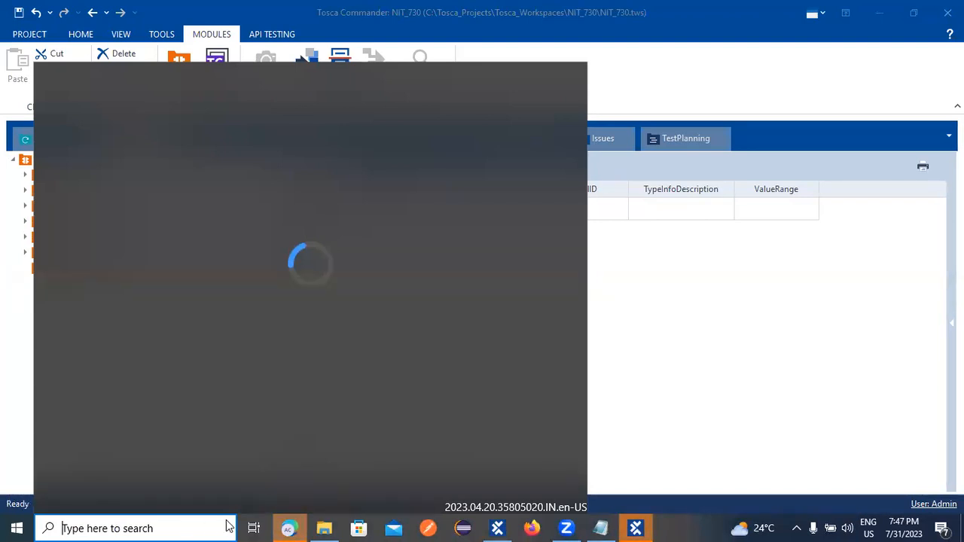
pyautogui.click(296, 527)
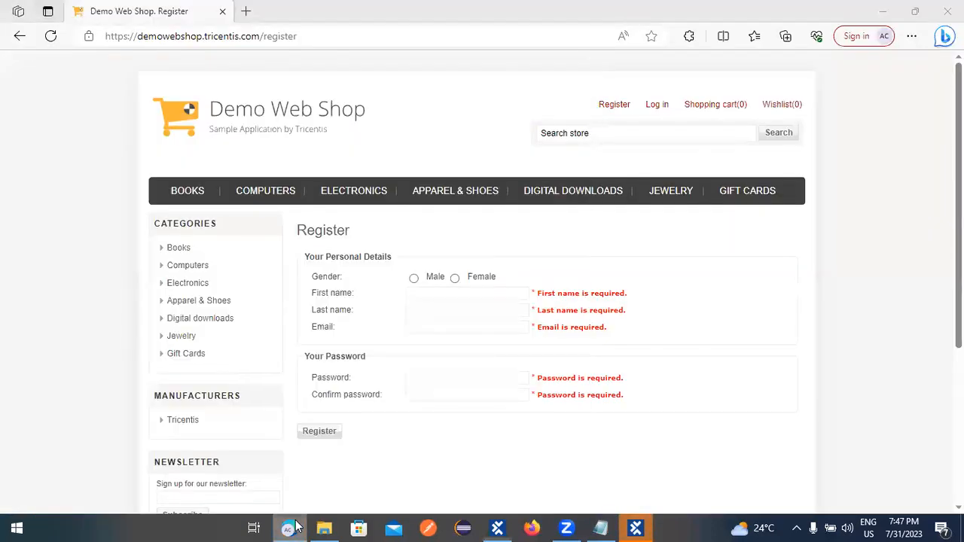
# Retry Scan > Application on Error_Text from Tosca Commander and dismiss the XScan-already-running warning.
pyautogui.click(497, 528)
pyautogui.click(499, 528)
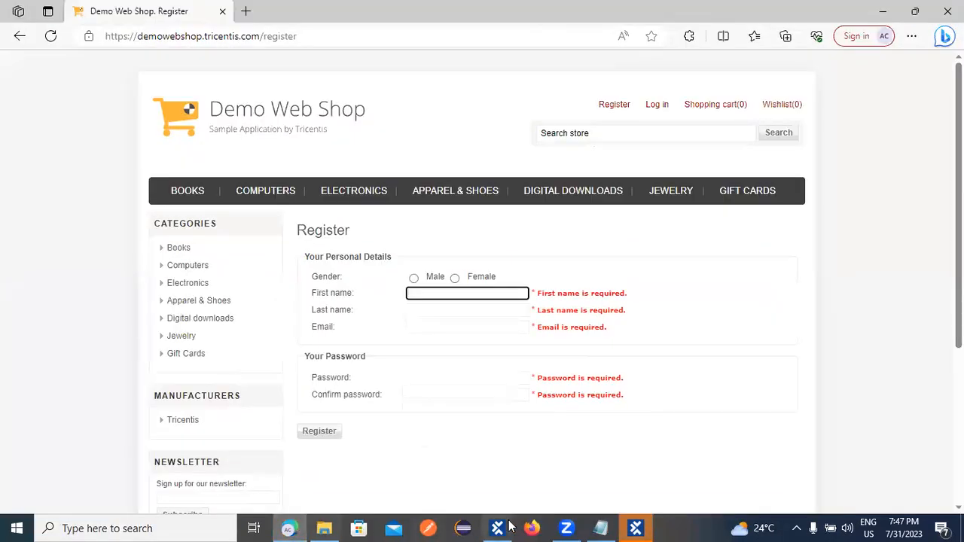
pyautogui.moveTo(609, 527)
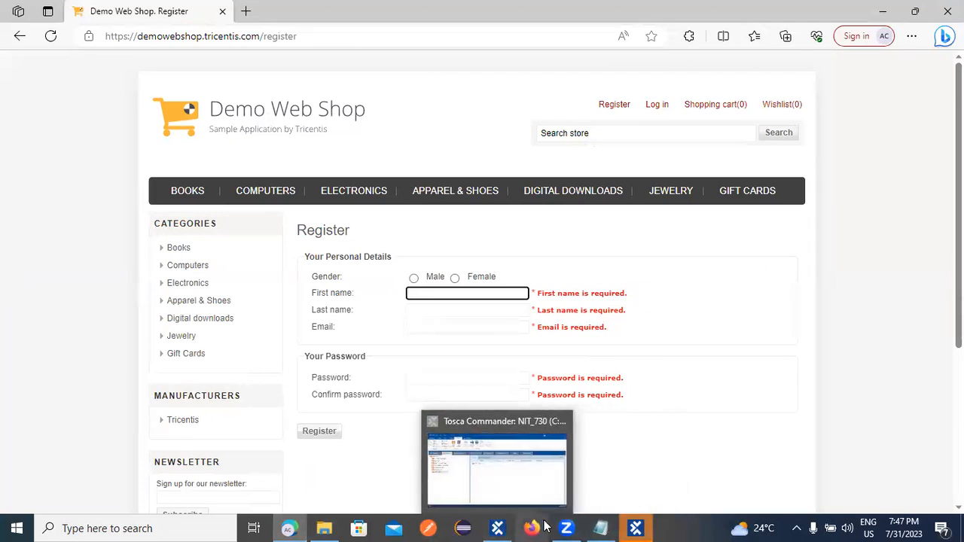
pyautogui.moveTo(566, 519)
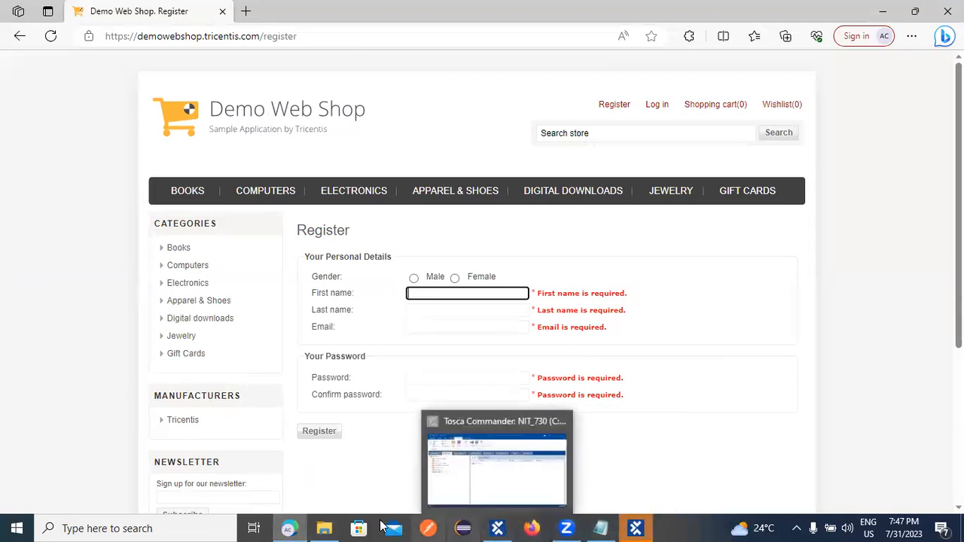
pyautogui.moveTo(325, 526)
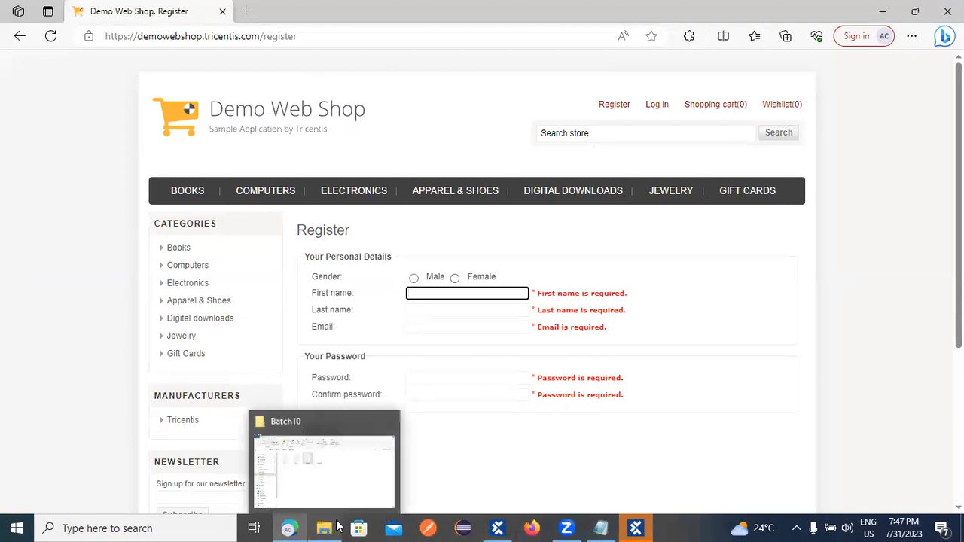
pyautogui.moveTo(497, 528)
pyautogui.click(497, 471)
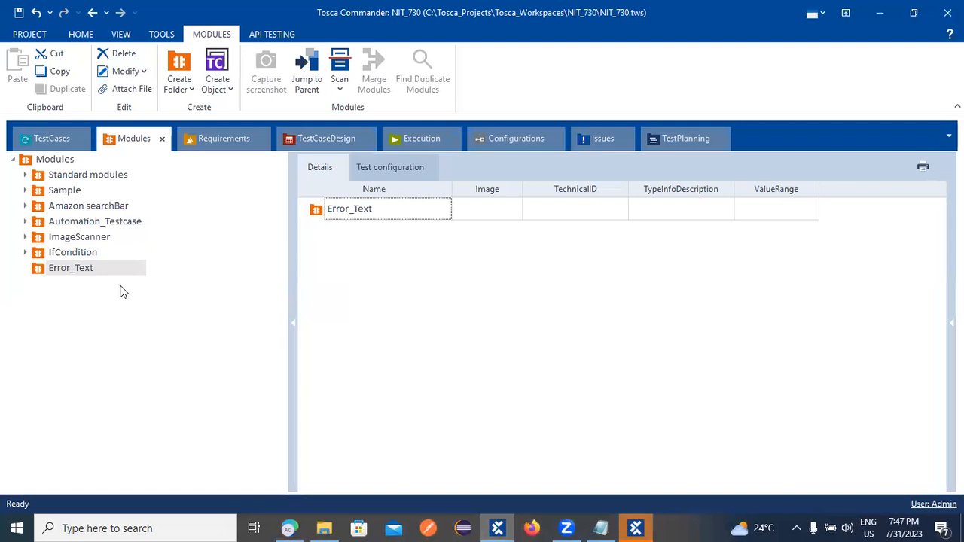
pyautogui.rightClick(78, 267)
pyautogui.rightClick(57, 267)
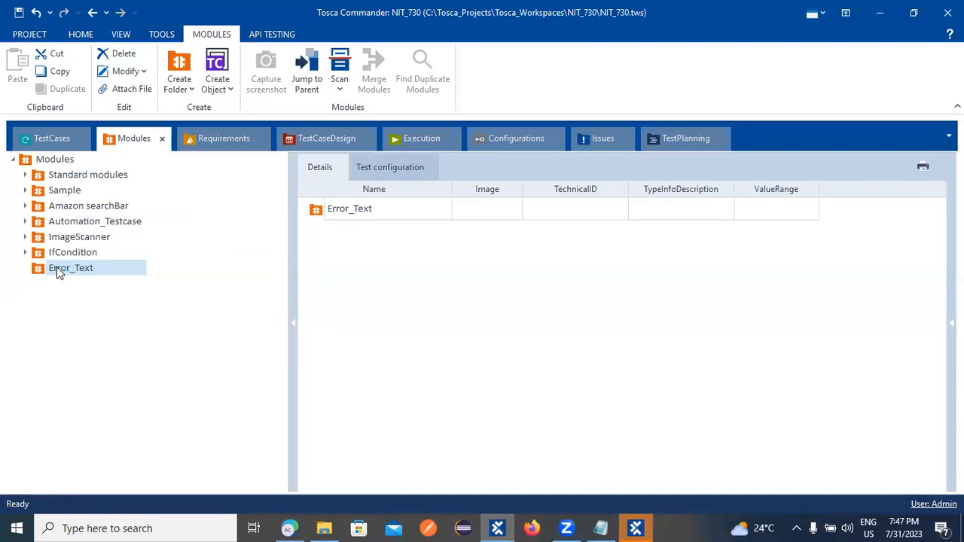
pyautogui.moveTo(138, 326)
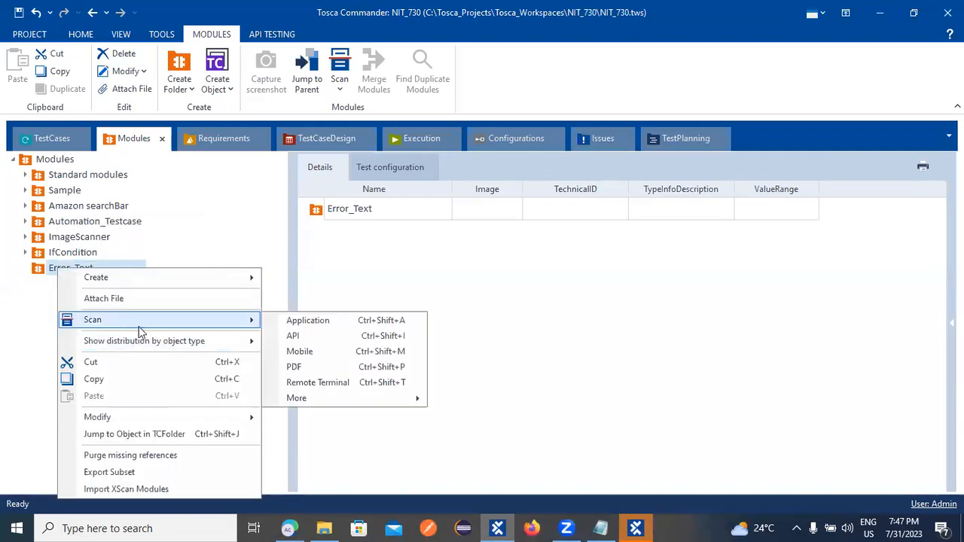
pyautogui.click(338, 319)
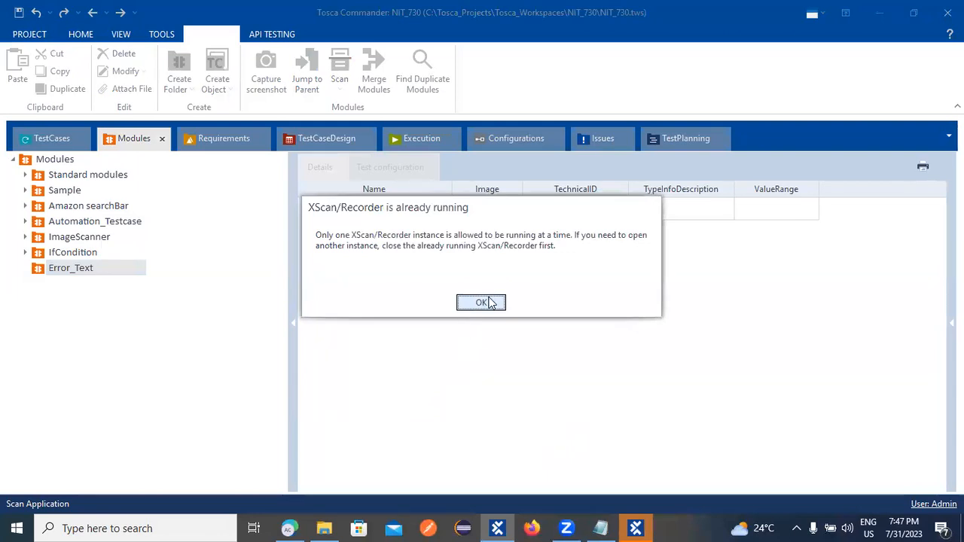
pyautogui.click(489, 303)
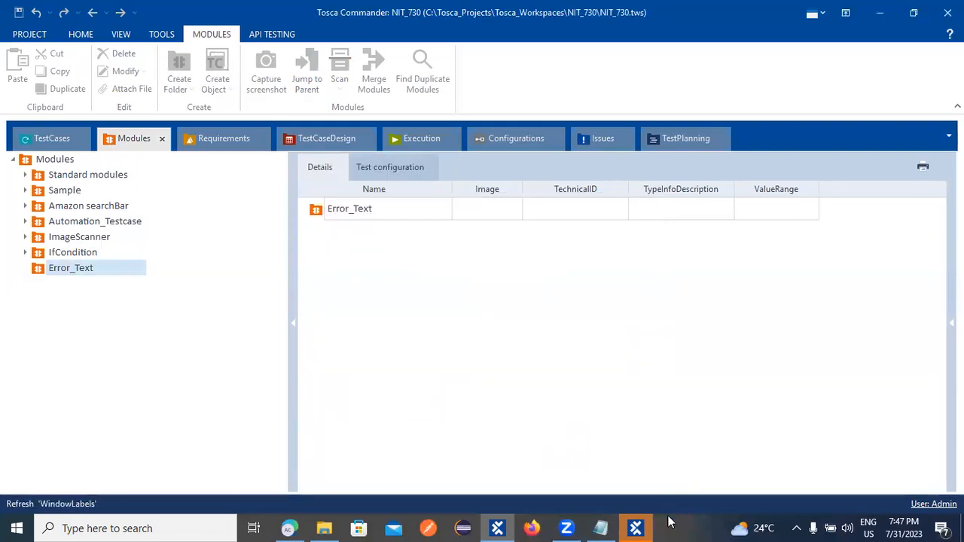
# Scan the Demo Web Shop register page and capture the Male and Female gender options.
pyautogui.click(634, 528)
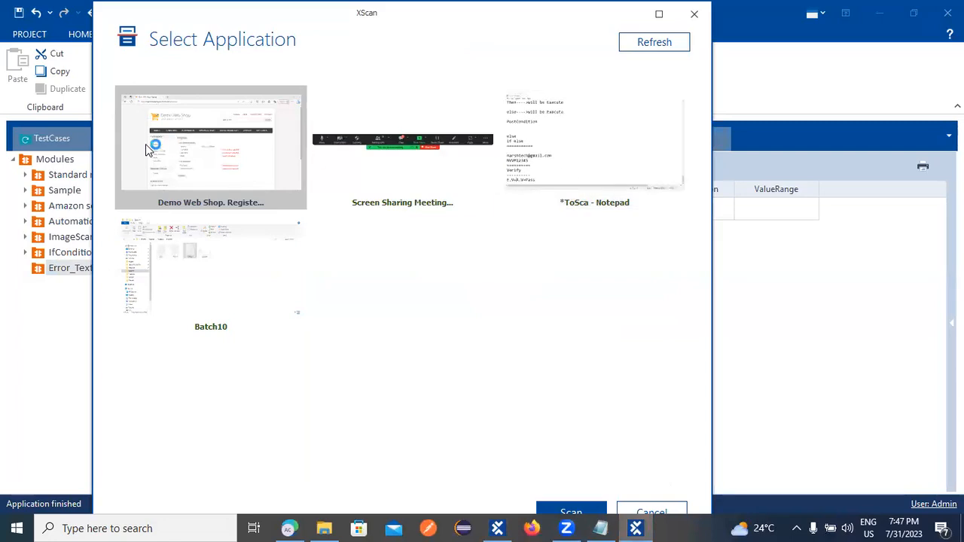
pyautogui.click(571, 512)
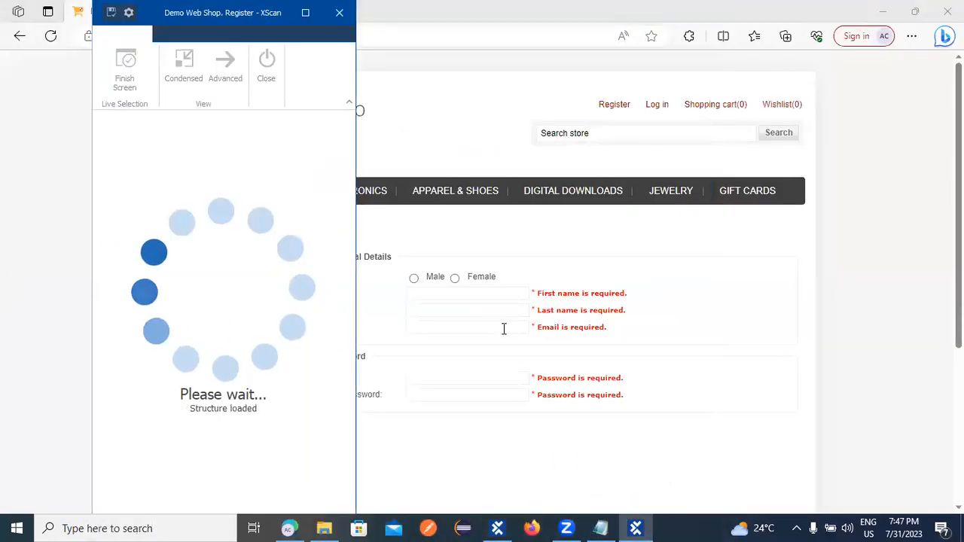
pyautogui.click(414, 278)
pyautogui.click(456, 278)
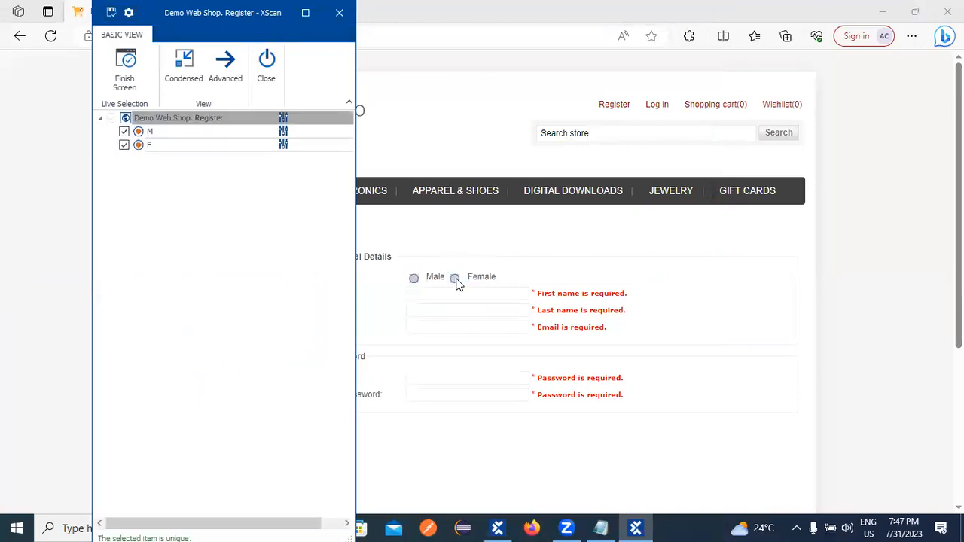
# Capture the five required-field error messages and the Register button, moving XScan aside first.
pyautogui.click(570, 294)
pyautogui.click(579, 310)
pyautogui.click(572, 328)
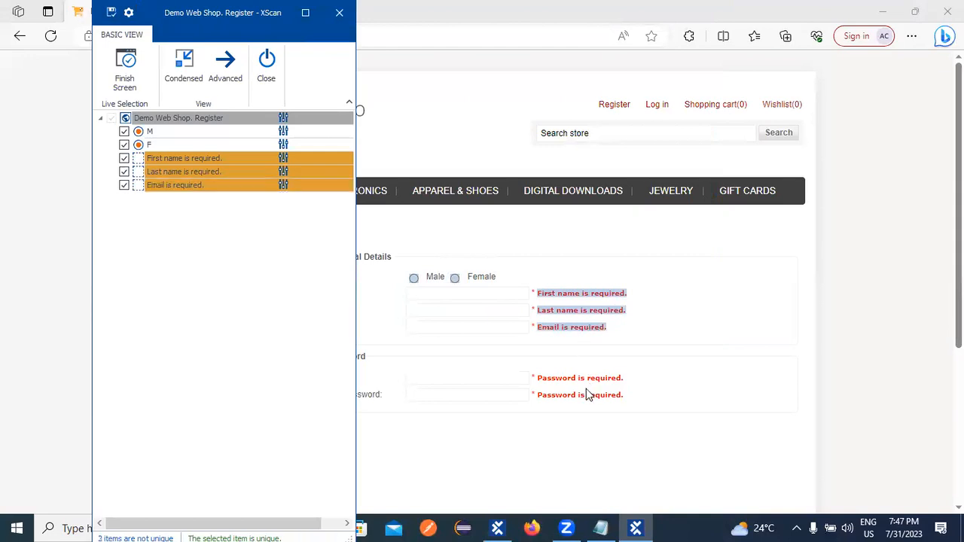
pyautogui.click(587, 383)
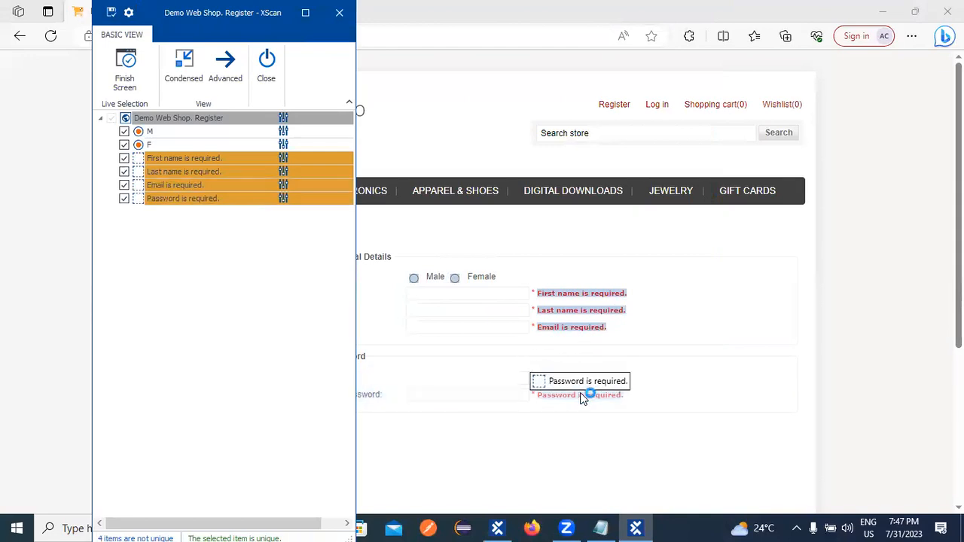
pyautogui.click(583, 397)
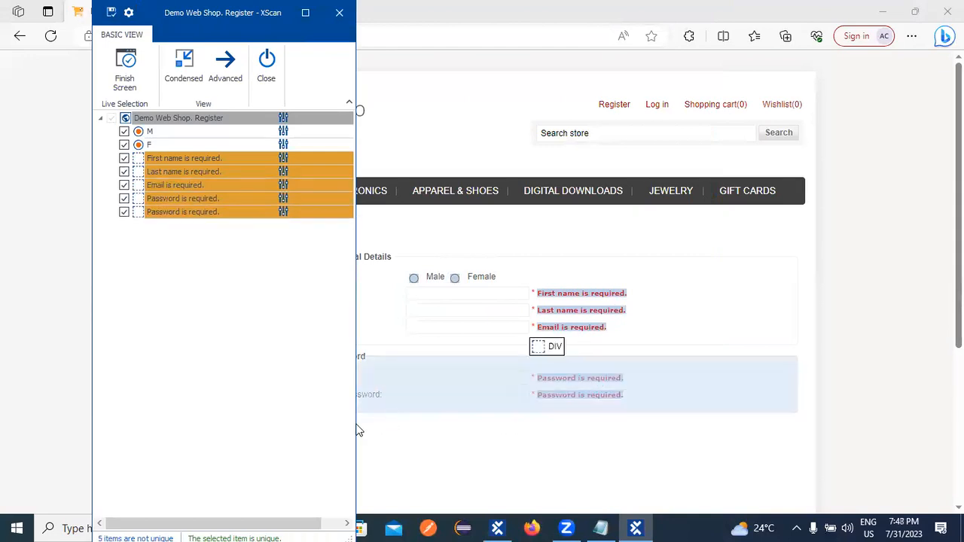
pyautogui.moveTo(252, 23); pyautogui.dragTo(638, 53)
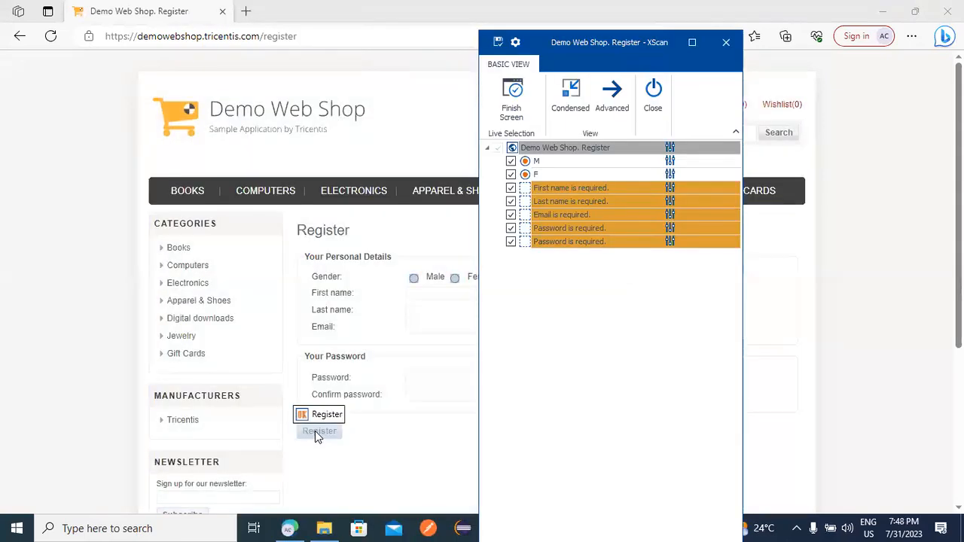
pyautogui.click(316, 430)
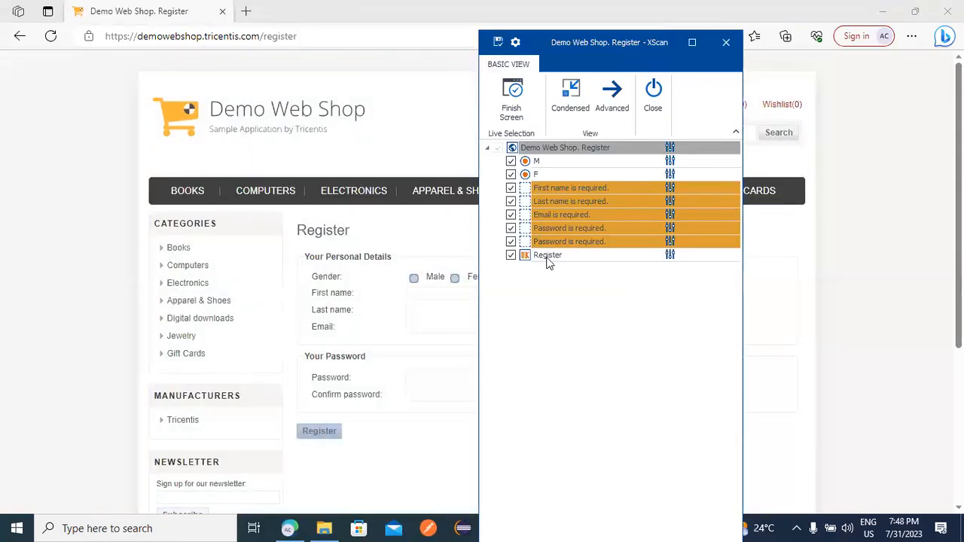
# Identify the First name, Last name and Email error messages by InnerHtml.
pyautogui.click(558, 188)
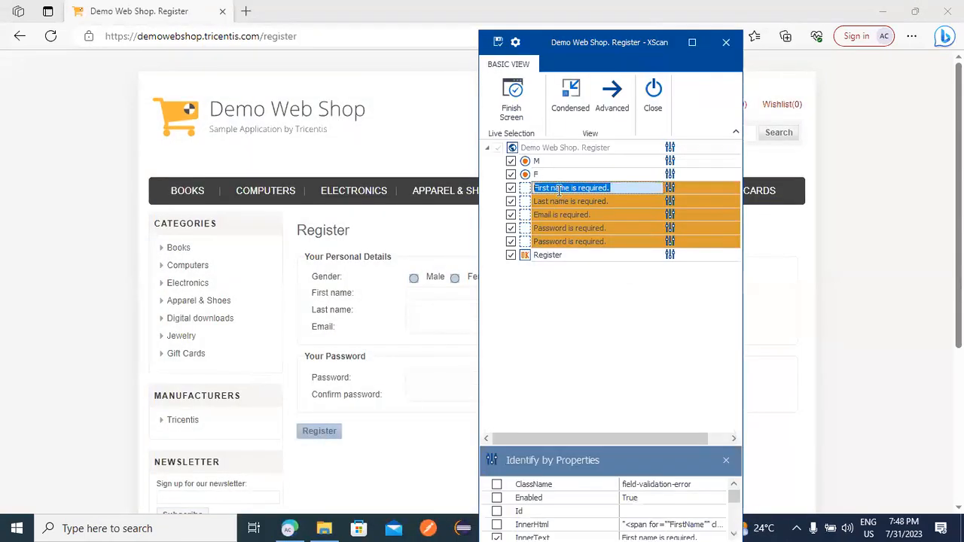
pyautogui.click(499, 522)
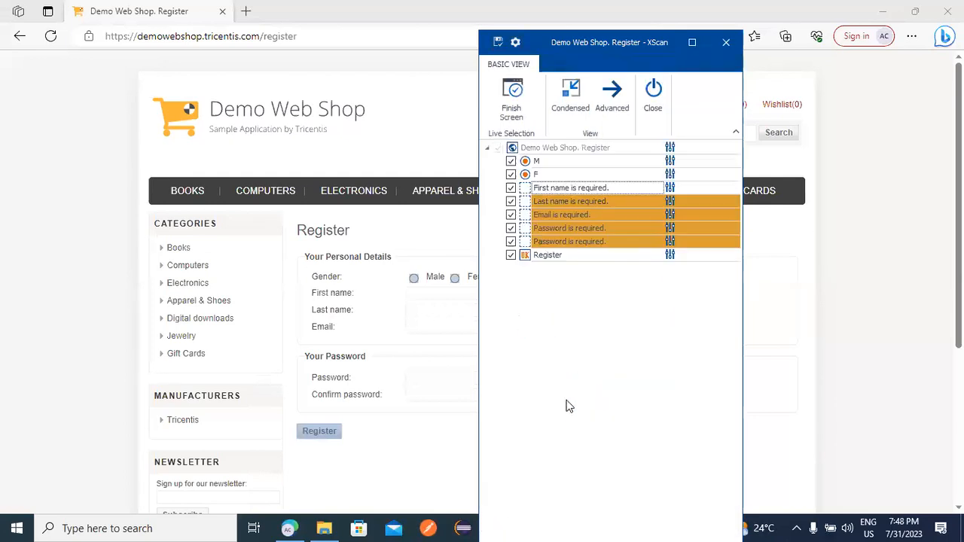
pyautogui.click(565, 201)
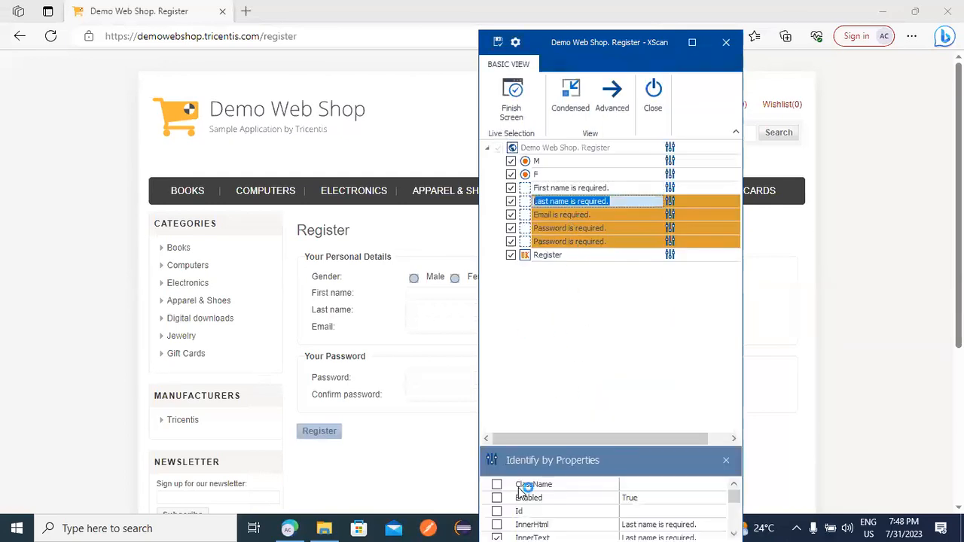
pyautogui.click(497, 524)
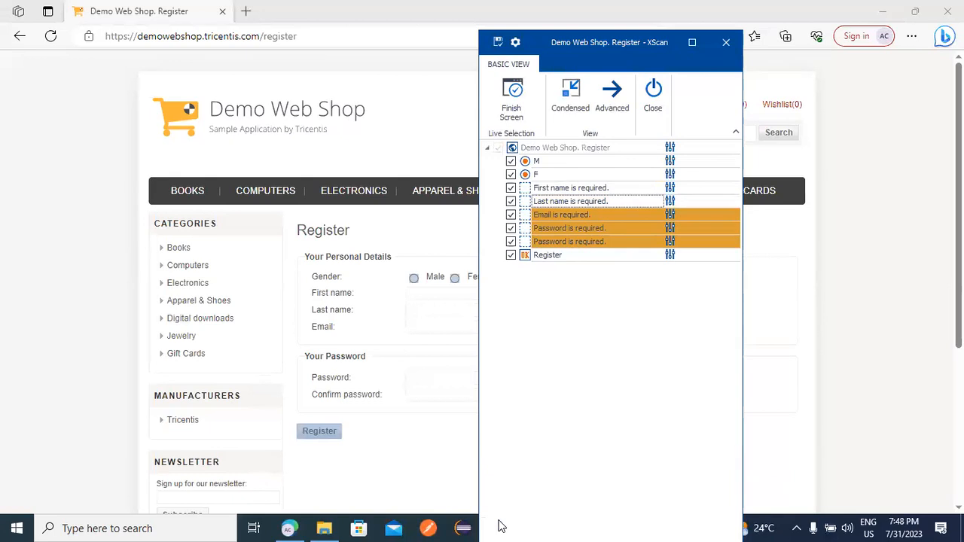
pyautogui.click(568, 209)
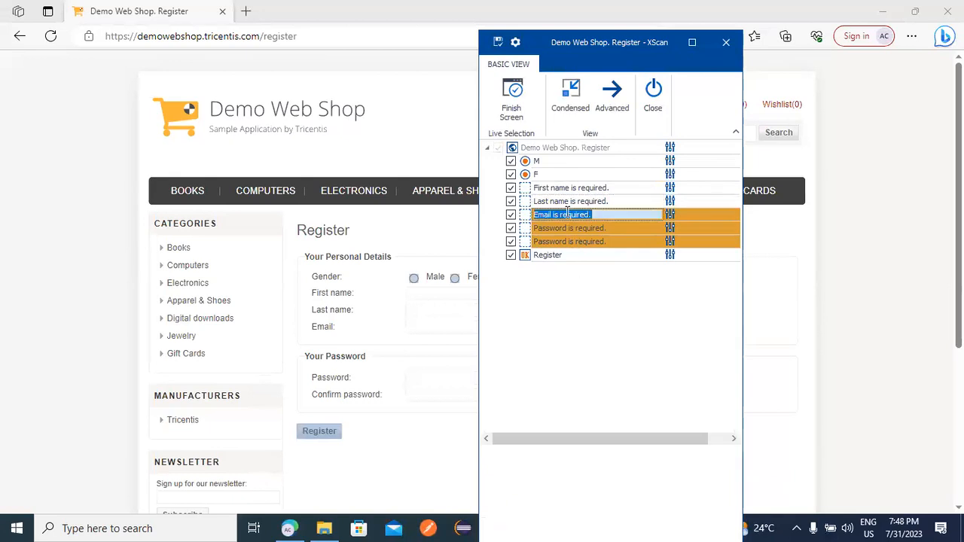
pyautogui.click(498, 525)
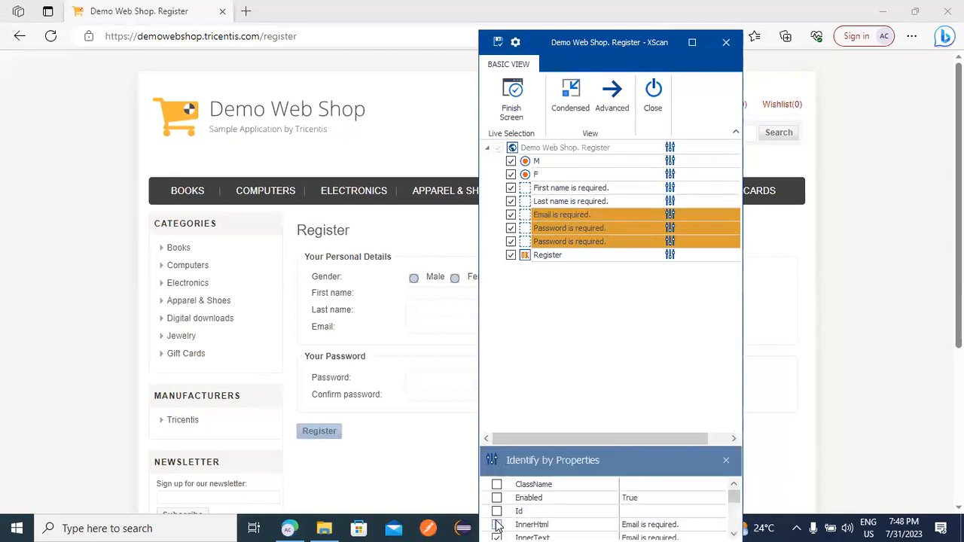
# Identify Password by InnerHtml and OuterHtml, confirm-password by OuterHtml, then save and close XScan.
pyautogui.click(557, 229)
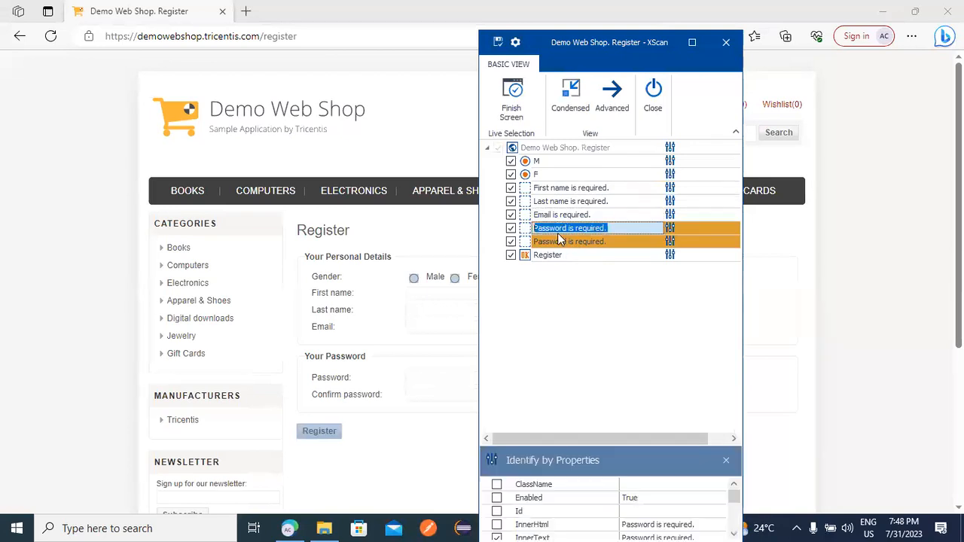
pyautogui.click(496, 525)
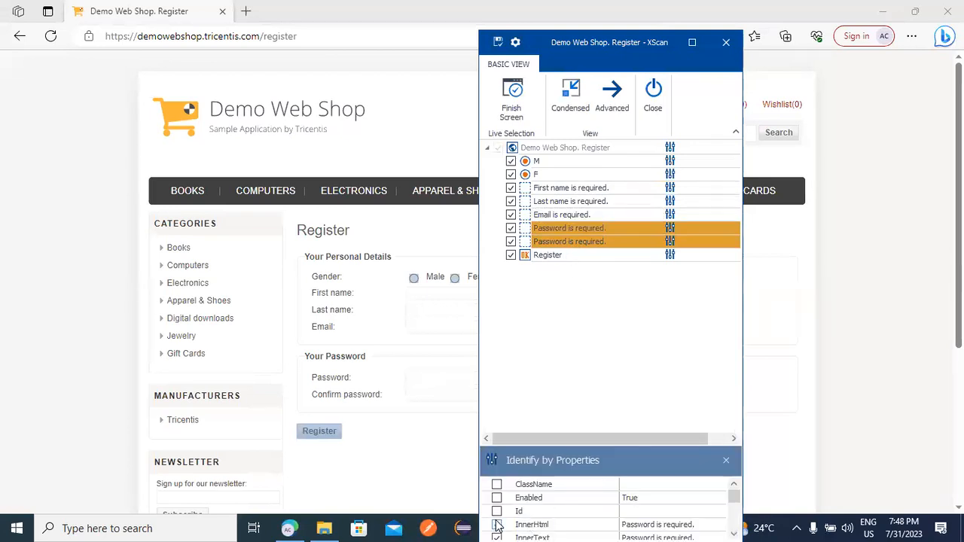
pyautogui.scroll(-1, 637, 503)
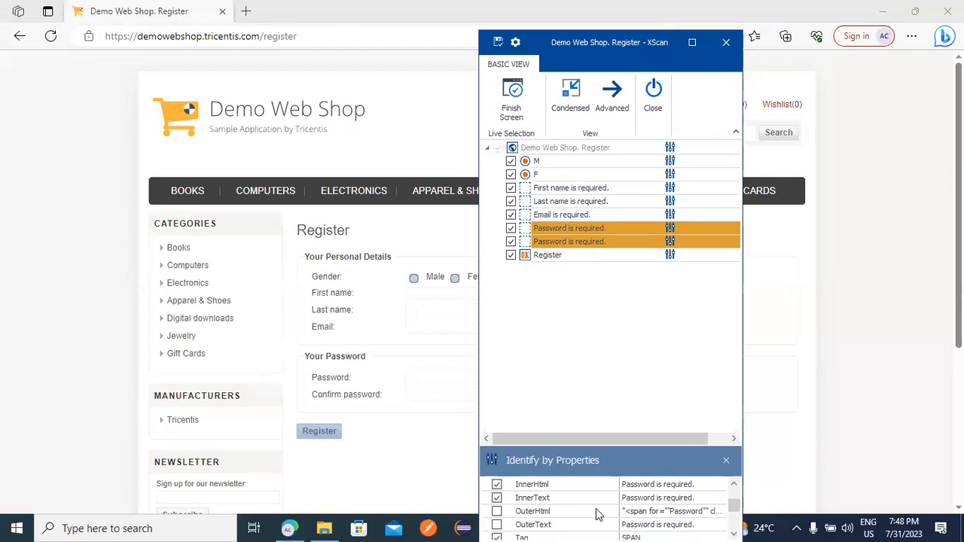
pyautogui.click(496, 512)
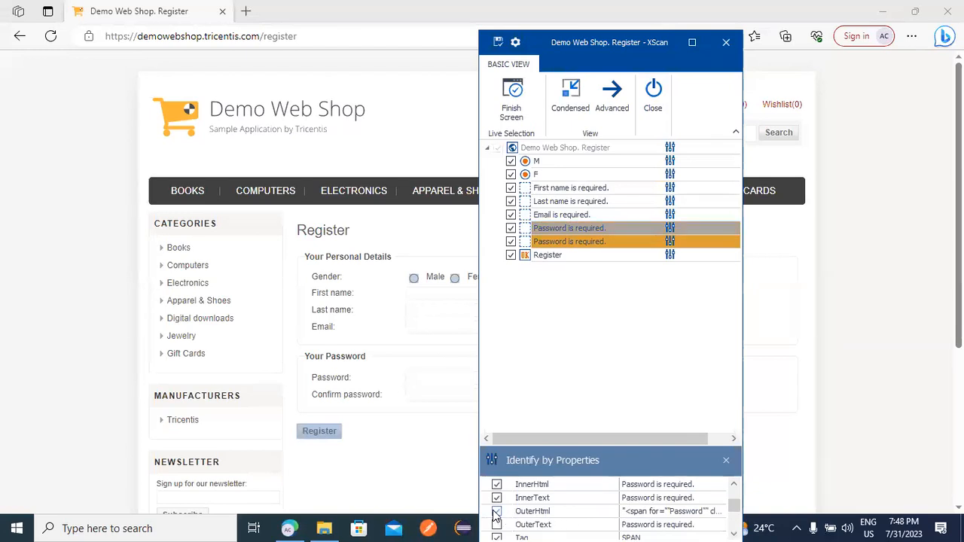
pyautogui.click(569, 248)
pyautogui.scroll(-1, 520, 515)
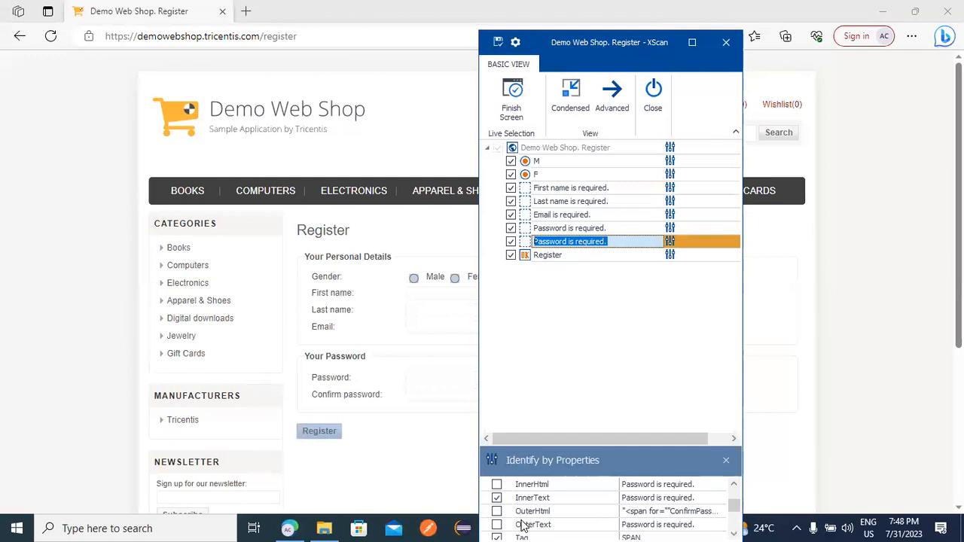
pyautogui.click(496, 512)
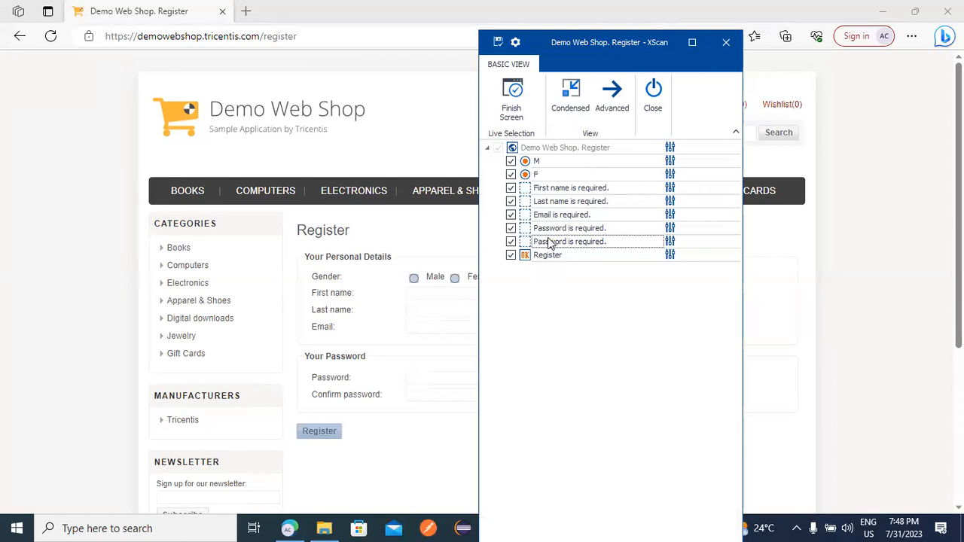
pyautogui.click(497, 42)
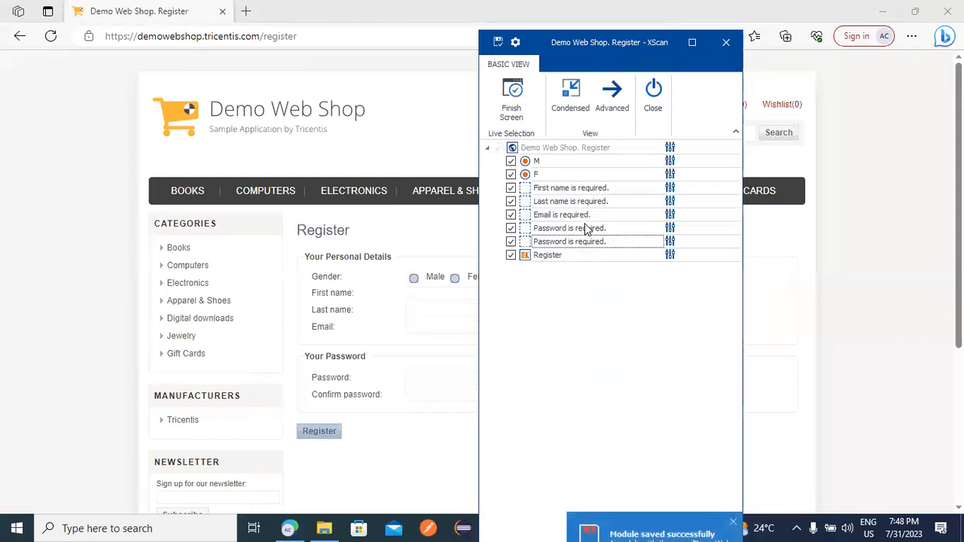
pyautogui.click(653, 94)
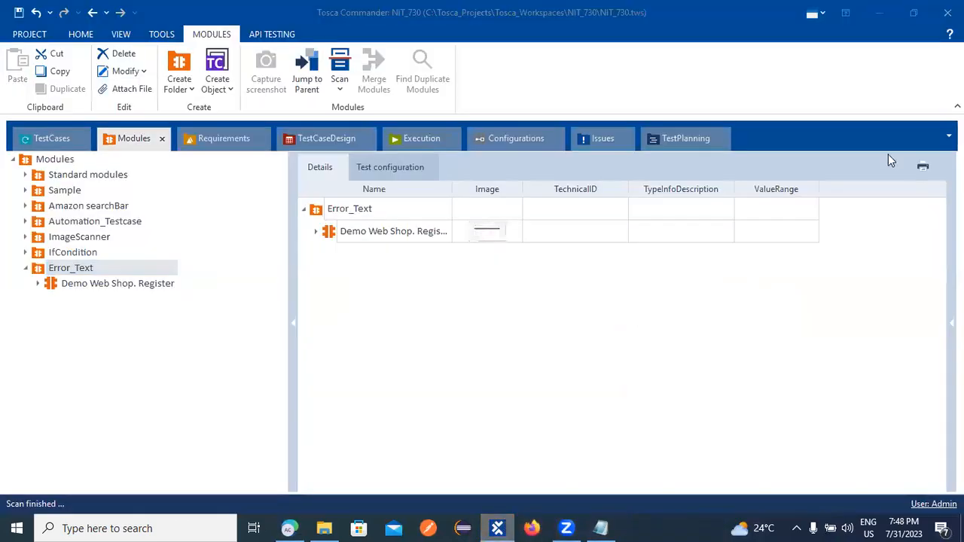
# Close the Edge web shop window and expand the Demo Web Shop. Register module under Error_Text.
pyautogui.click(878, 13)
pyautogui.click(947, 11)
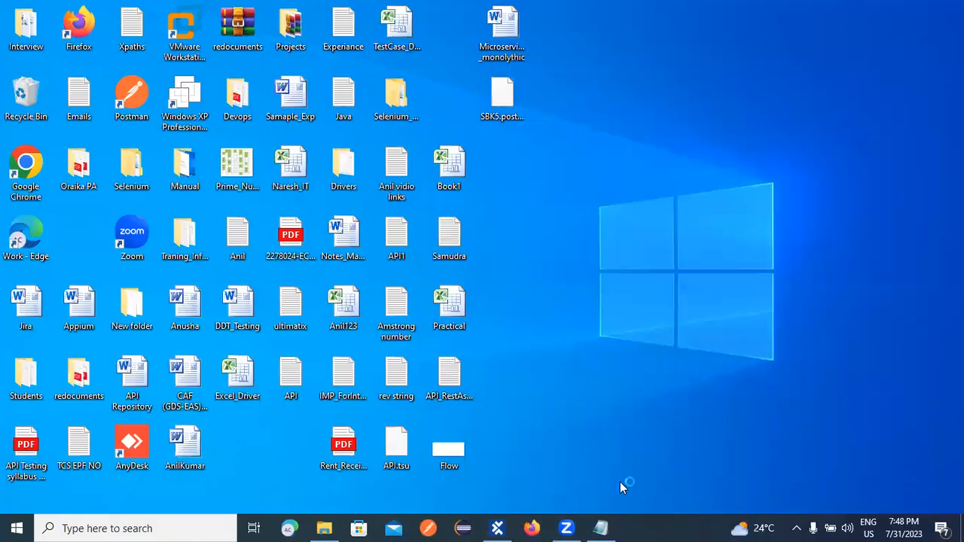
pyautogui.click(498, 530)
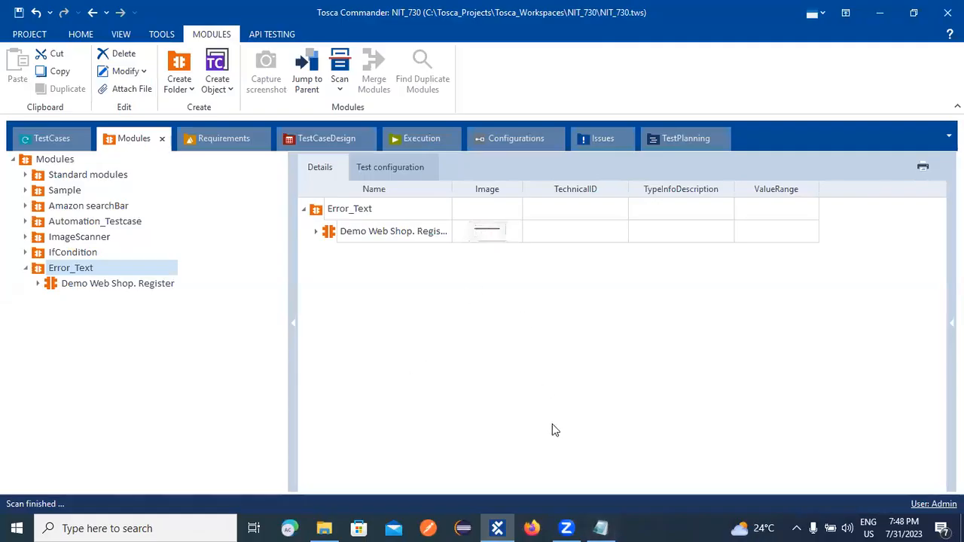
pyautogui.click(878, 15)
pyautogui.click(38, 283)
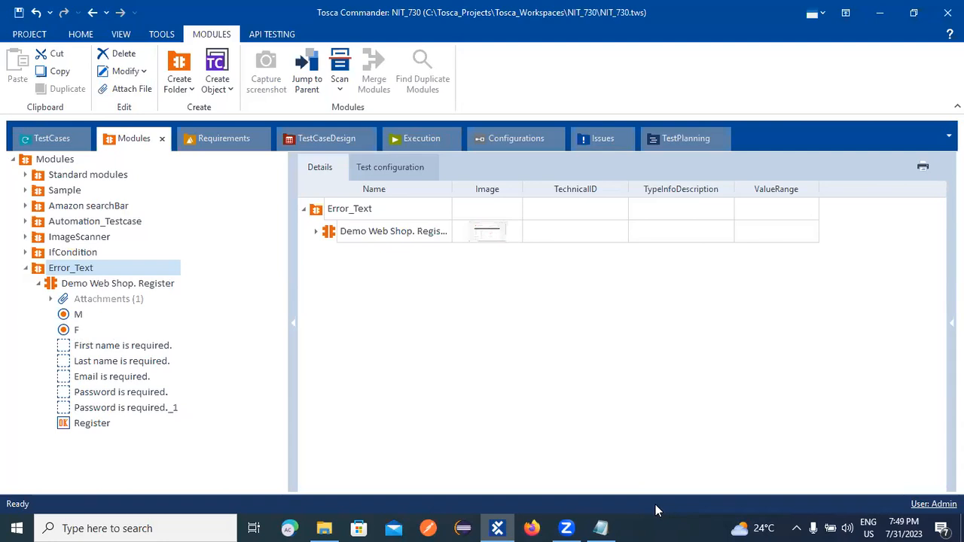
# Inspect the M and F gender options in the Register module tree.
pyautogui.click(79, 317)
pyautogui.click(78, 330)
pyautogui.click(79, 320)
pyautogui.click(78, 332)
pyautogui.click(80, 317)
pyautogui.click(79, 330)
pyautogui.click(79, 316)
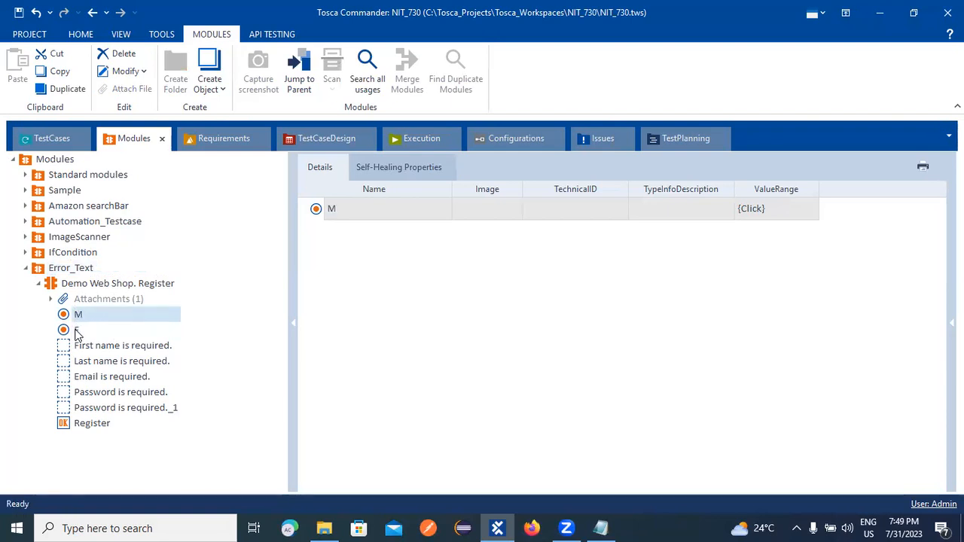
pyautogui.keyDown('ctrl'); pyautogui.click(79, 331); pyautogui.keyUp('ctrl')
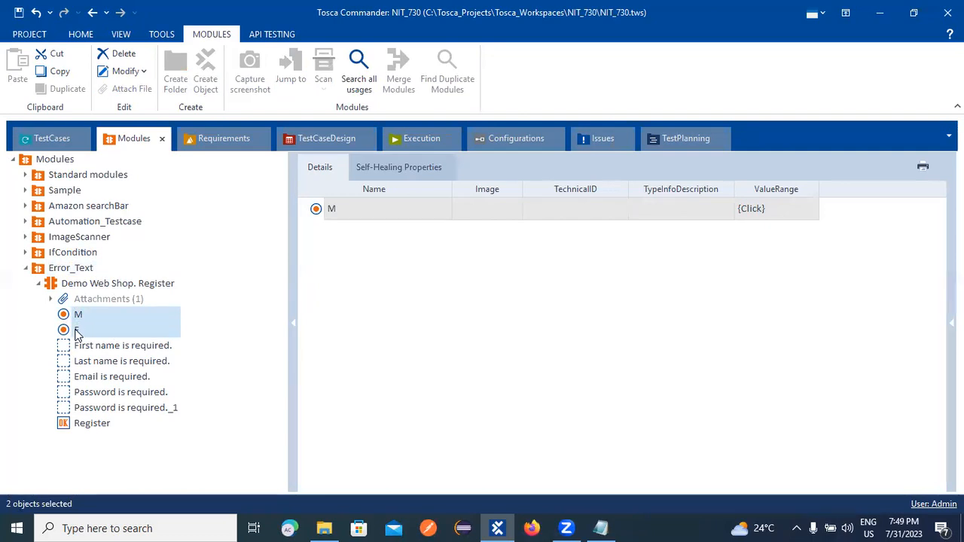
pyautogui.click(76, 333)
pyautogui.rightClick(76, 334)
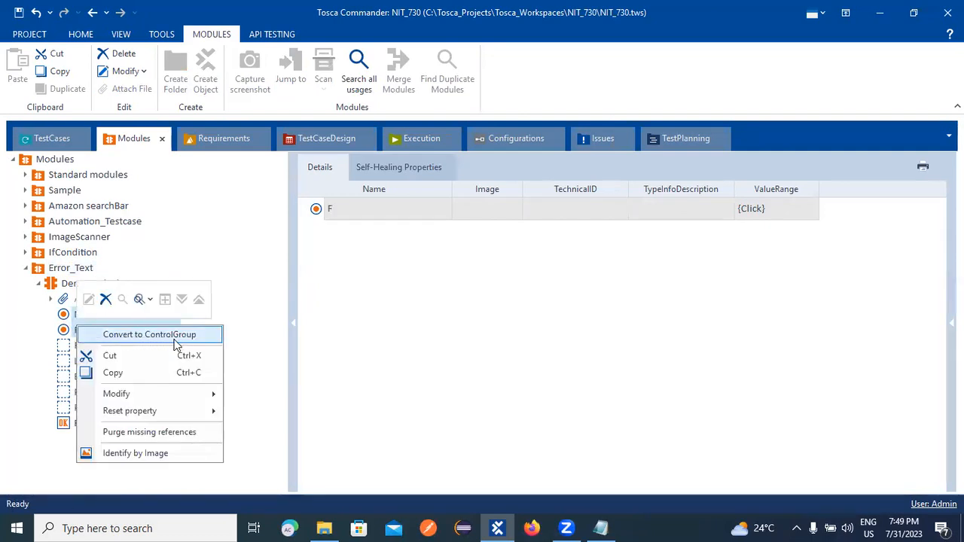
pyautogui.click(223, 222)
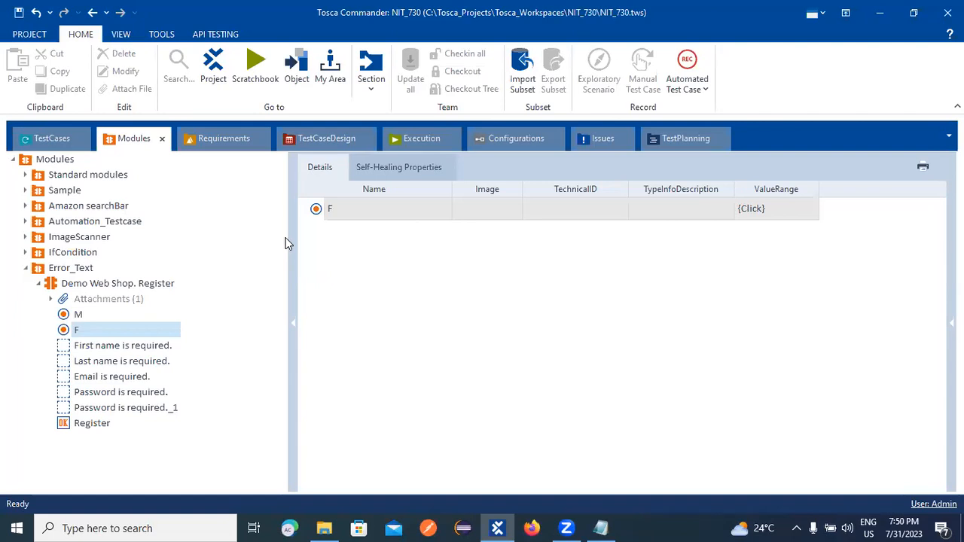
# Select M and F together and convert them into a new ControlGroup.
pyautogui.click(81, 316)
pyautogui.keyDown('ctrl'); pyautogui.click(80, 329); pyautogui.keyUp('ctrl')
pyautogui.rightClick(88, 324)
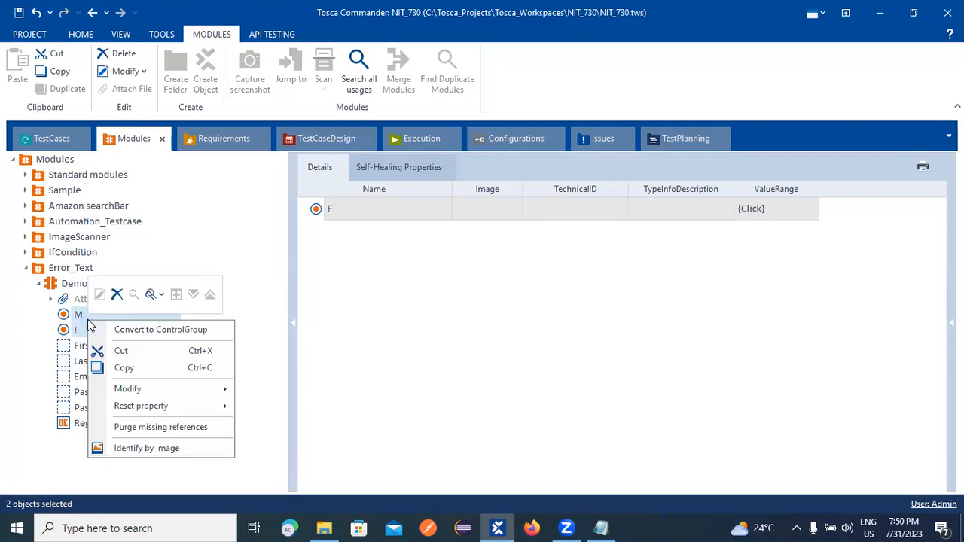
pyautogui.click(114, 329)
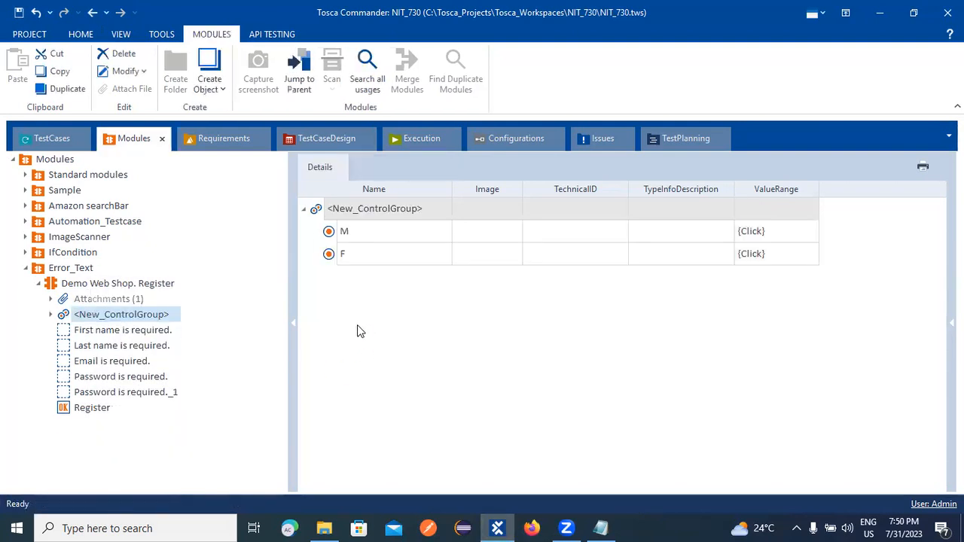
pyautogui.rightClick(381, 209)
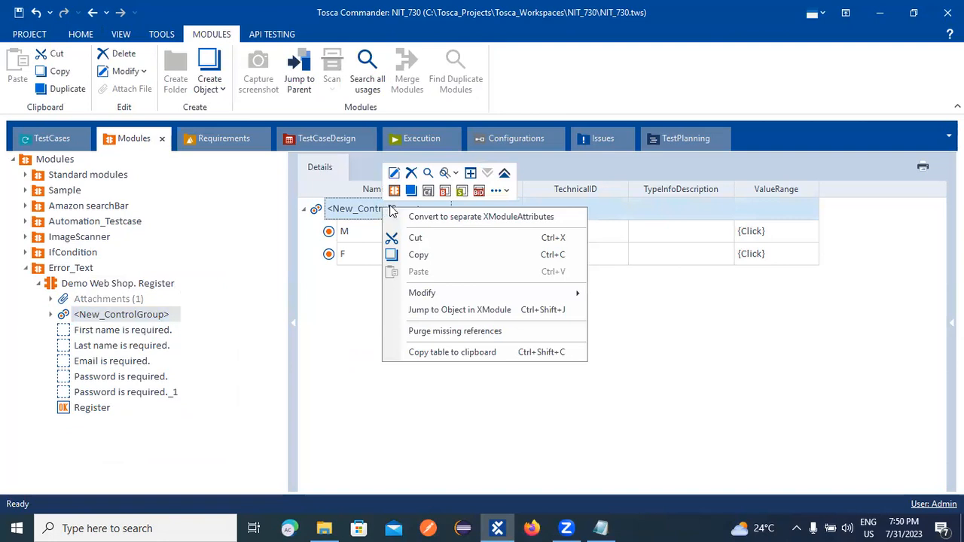
# Rename the new control group to Gender, collapse Error_Text, and go to TestCases.
pyautogui.click(393, 173)
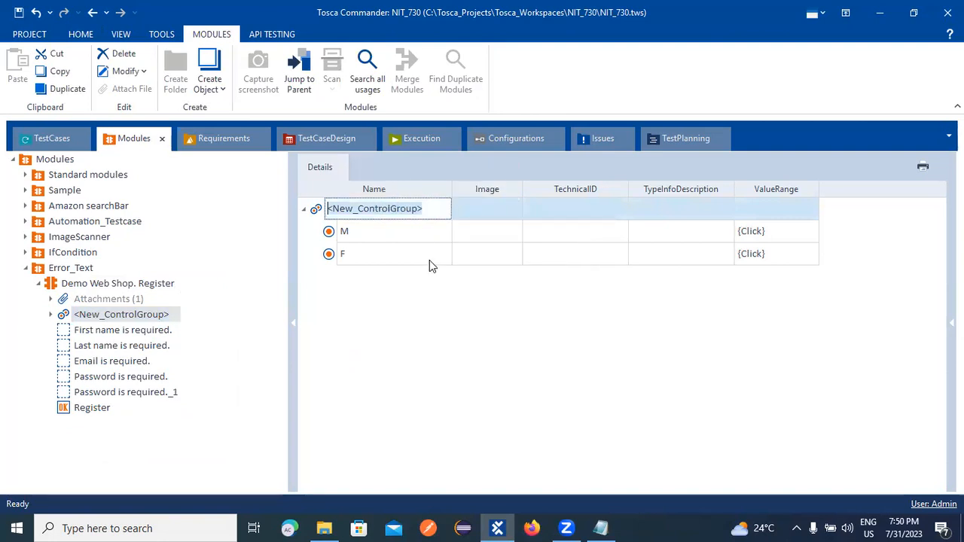
pyautogui.write('Gender')
pyautogui.press('Return')
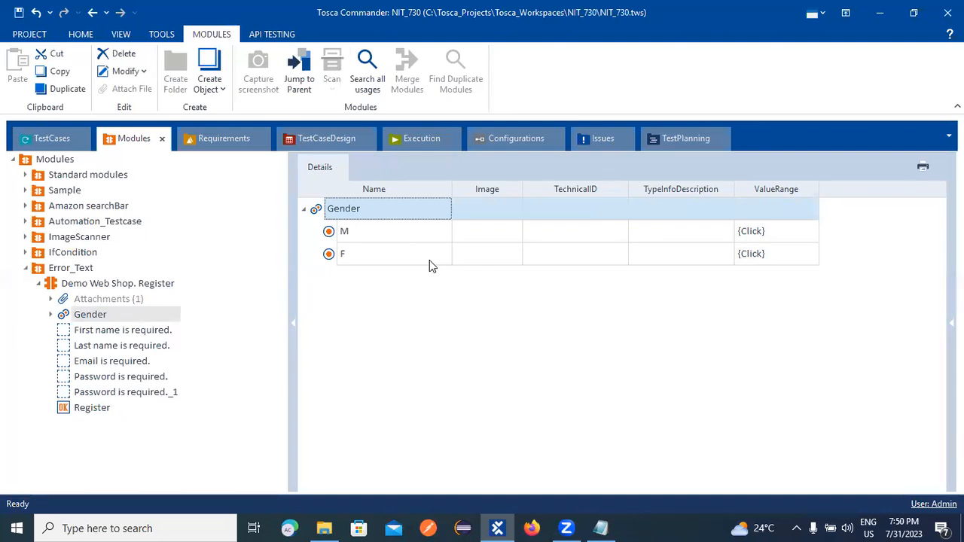
pyautogui.click(26, 268)
pyautogui.click(45, 138)
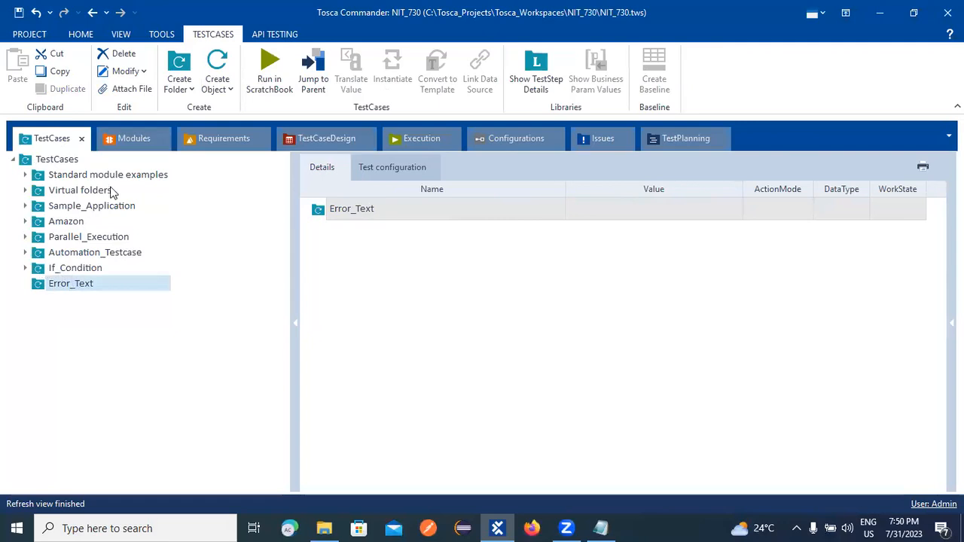
# Drag the IfCondition Demo Web Shop module onto Error_Text to create a new test case.
pyautogui.click(133, 137)
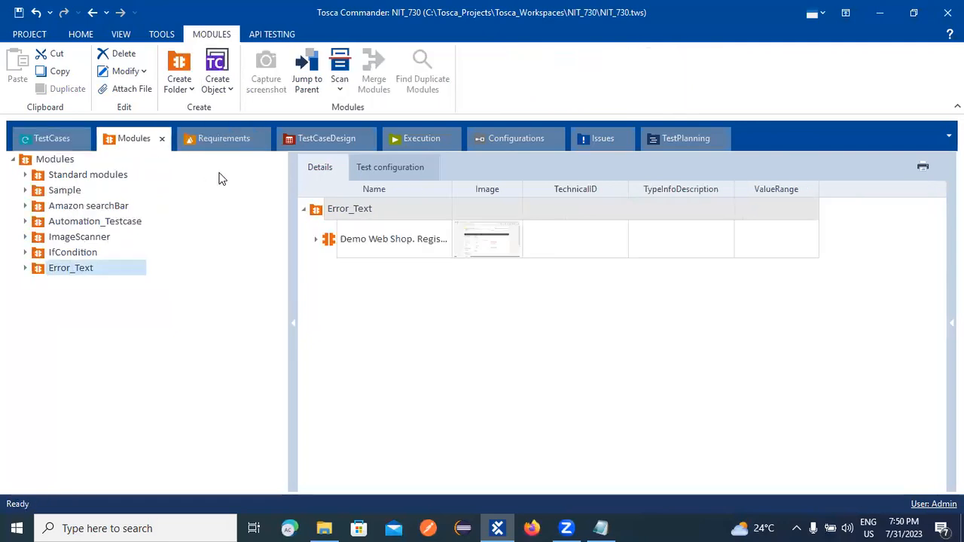
pyautogui.click(25, 252)
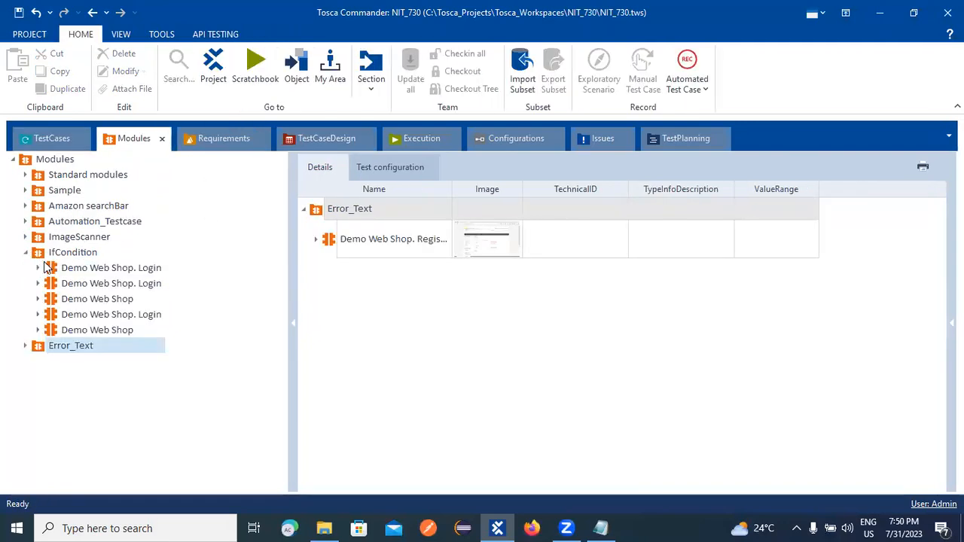
pyautogui.click(93, 330)
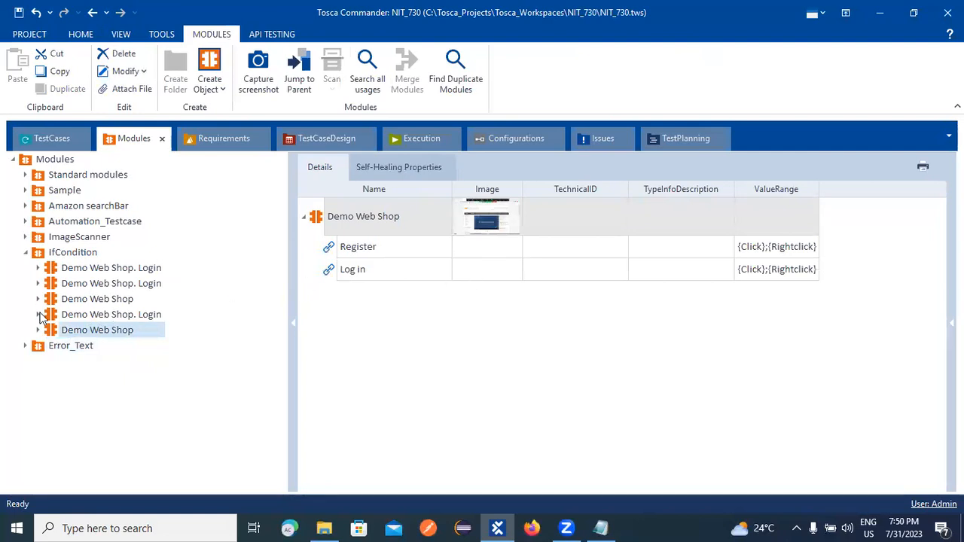
pyautogui.moveTo(64, 331); pyautogui.dragTo(44, 286)
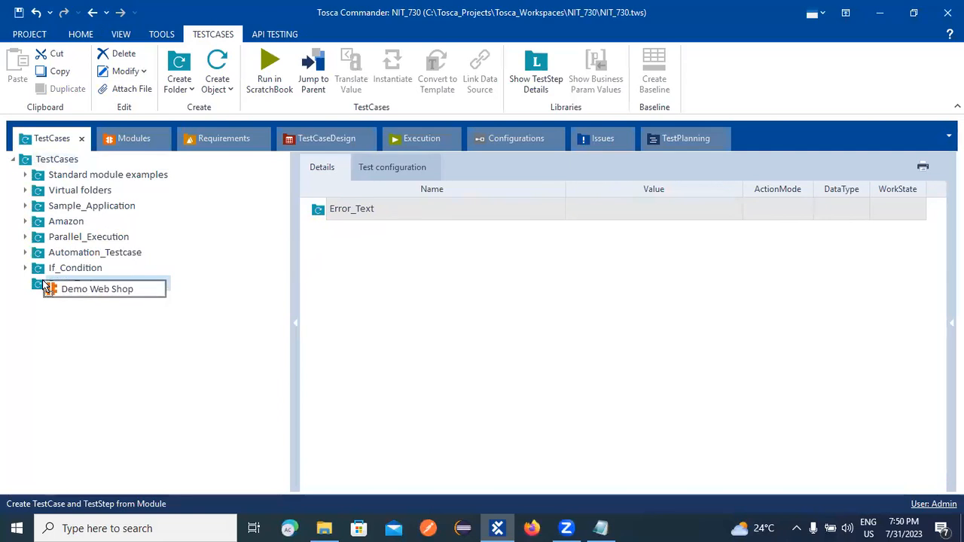
pyautogui.moveTo(43, 286); pyautogui.dragTo(44, 286)
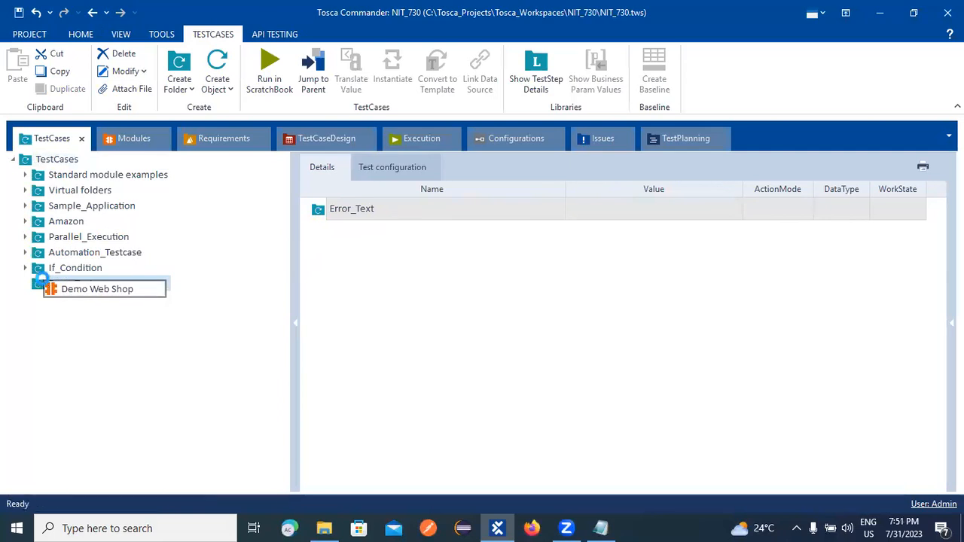
pyautogui.rightClick(58, 283)
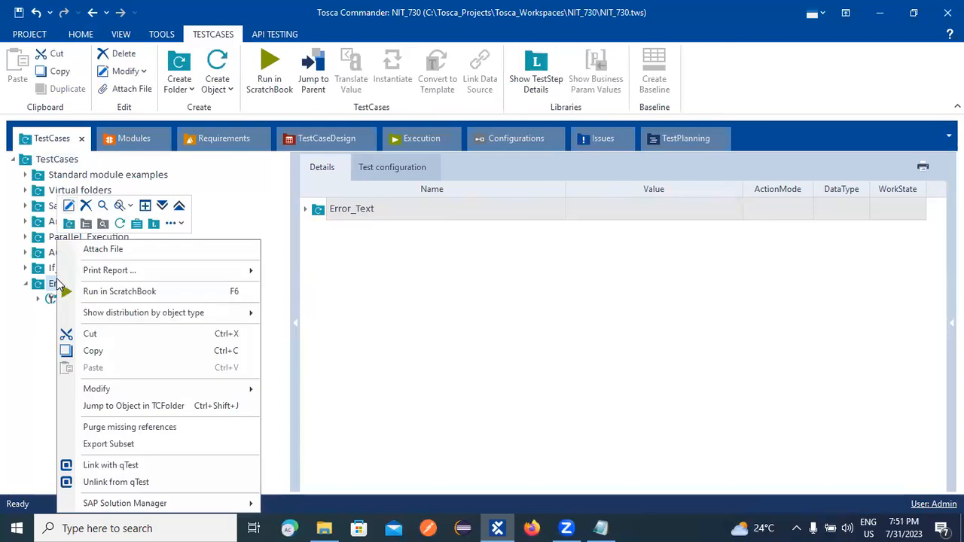
pyautogui.click(17, 328)
pyautogui.click(38, 299)
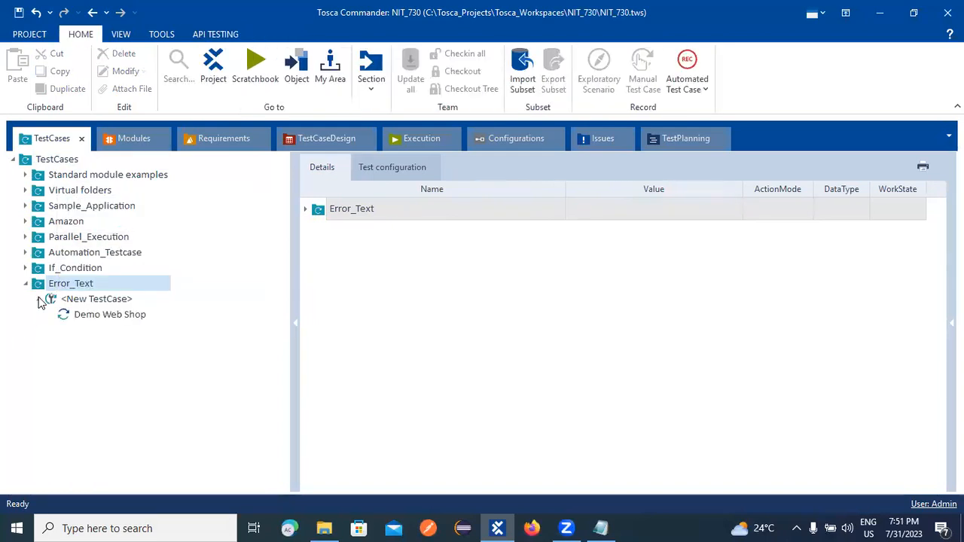
# Rename the new test case to TC_01 and expand it to its Demo Web Shop step.
pyautogui.rightClick(99, 299)
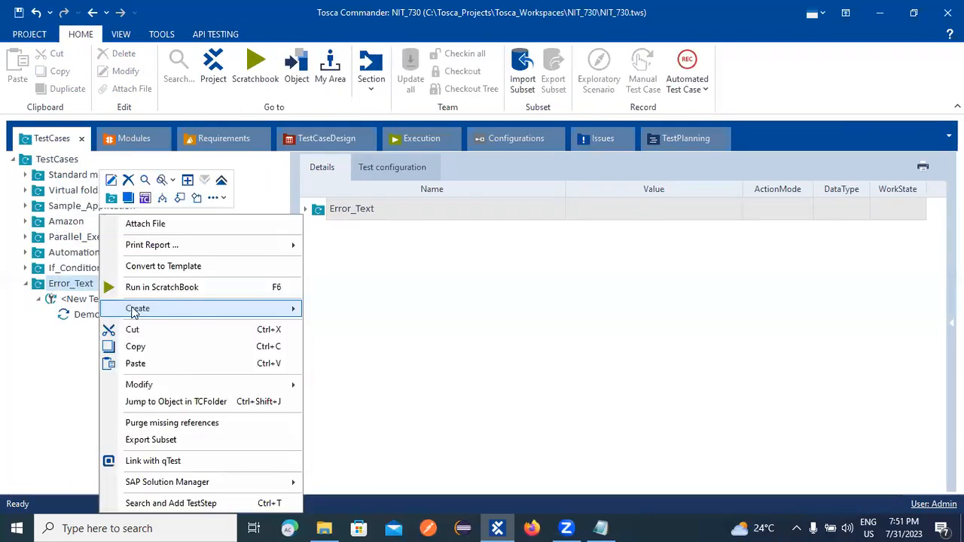
pyautogui.click(51, 305)
pyautogui.click(37, 298)
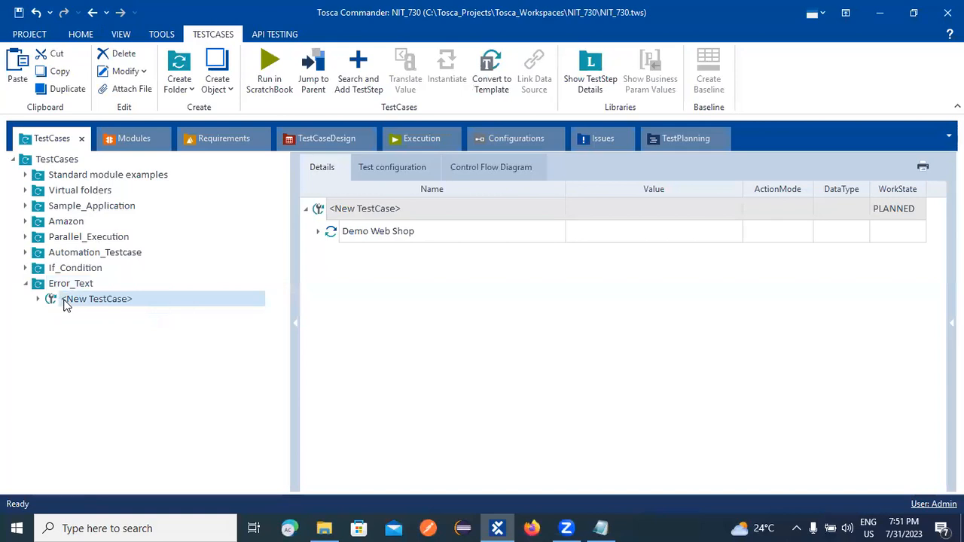
pyautogui.rightClick(97, 305)
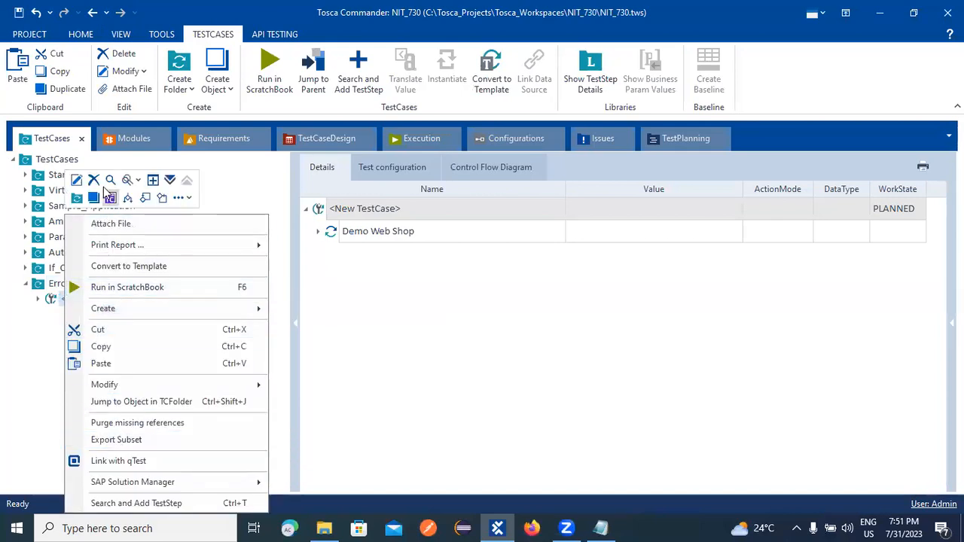
pyautogui.click(77, 182)
pyautogui.click(155, 297)
pyautogui.write('TC-')
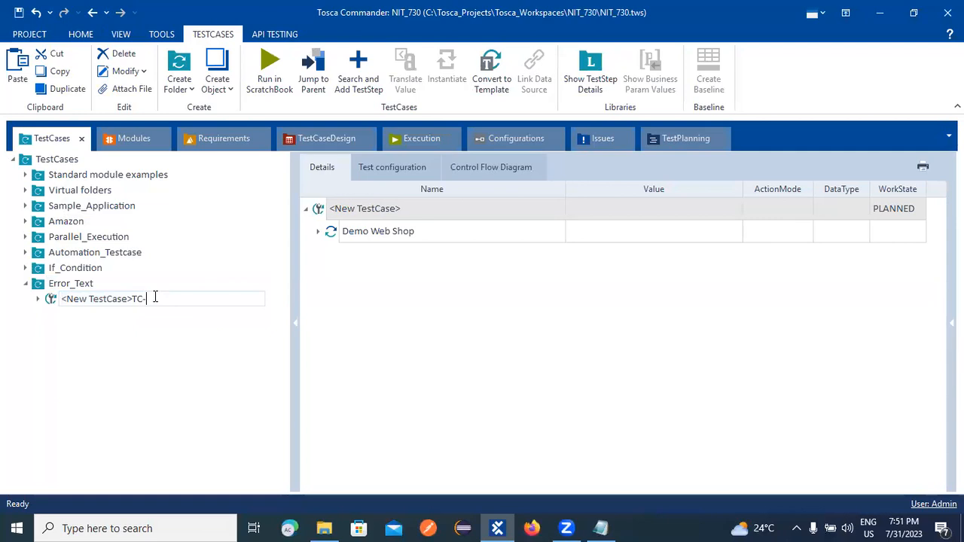
pyautogui.press('BackSpace')
pyautogui.press('BackSpace')
pyautogui.press('BackSpace')
pyautogui.press('BackSpace')
pyautogui.press('BackSpace')
pyautogui.press('BackSpace')
pyautogui.press('BackSpace')
pyautogui.press('BackSpace')
pyautogui.press('BackSpace')
pyautogui.press('BackSpace')
pyautogui.press('BackSpace')
pyautogui.press('BackSpace')
pyautogui.press('BackSpace')
pyautogui.press('BackSpace')
pyautogui.press('BackSpace')
pyautogui.press('BackSpace')
pyautogui.write('TC_01')
pyautogui.press('Return')
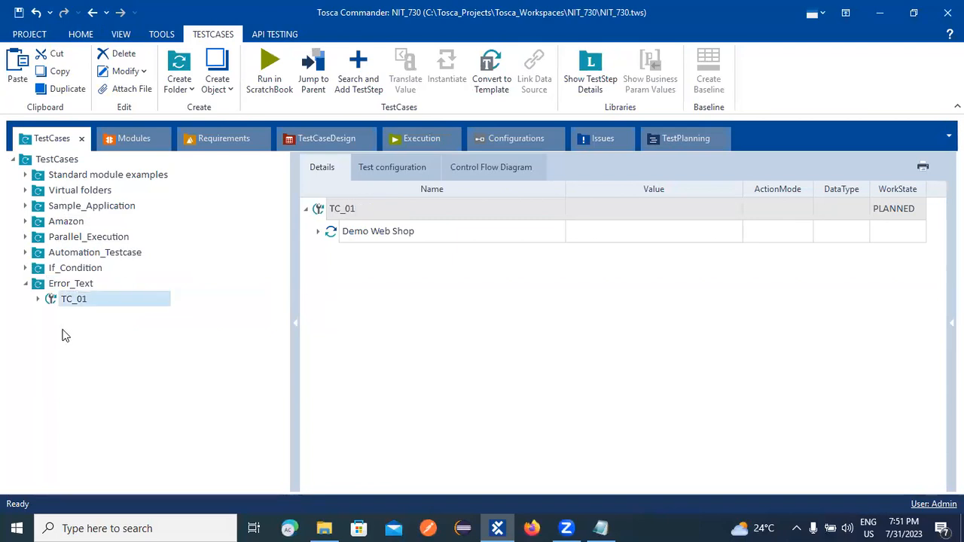
pyautogui.click(38, 299)
pyautogui.click(111, 314)
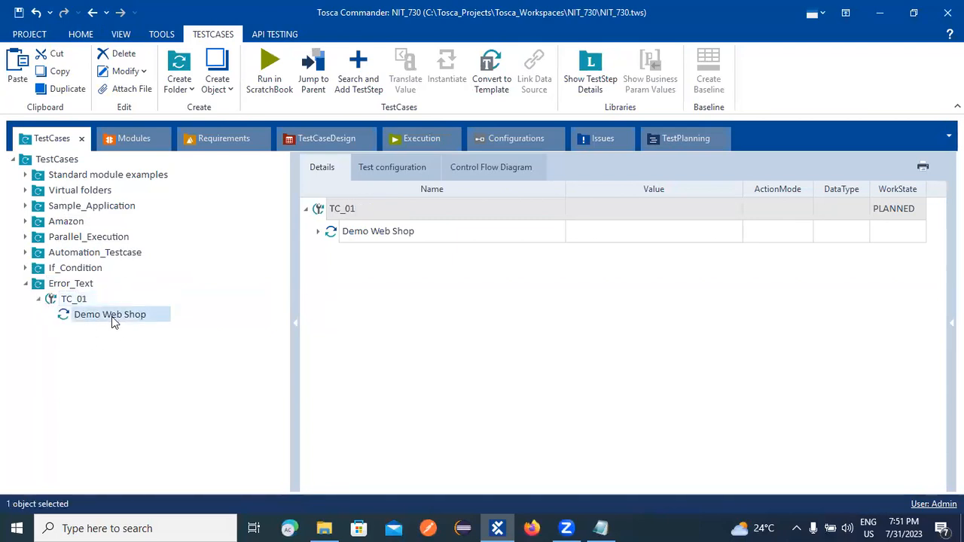
# Add a test configuration parameter Browser with value Chrome to TC_01.
pyautogui.rightClick(75, 298)
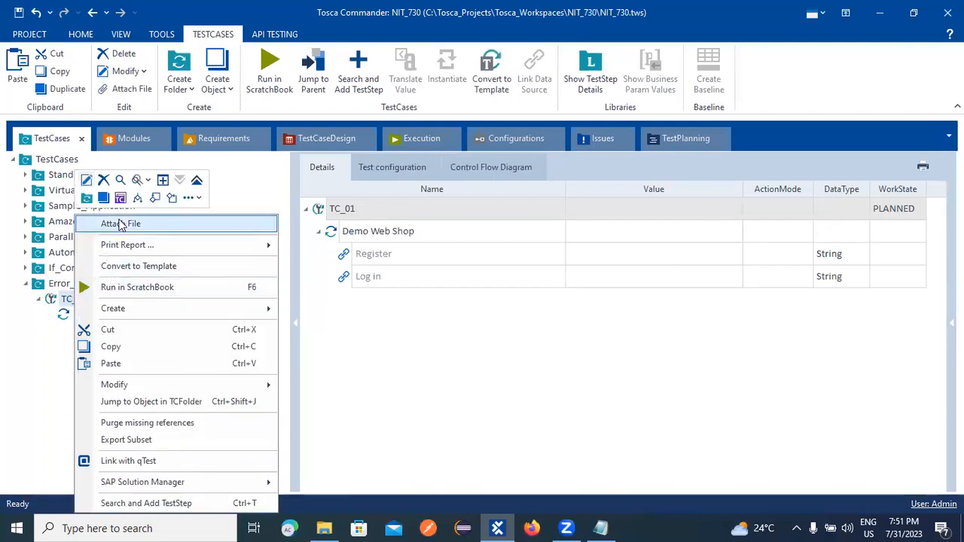
pyautogui.click(123, 202)
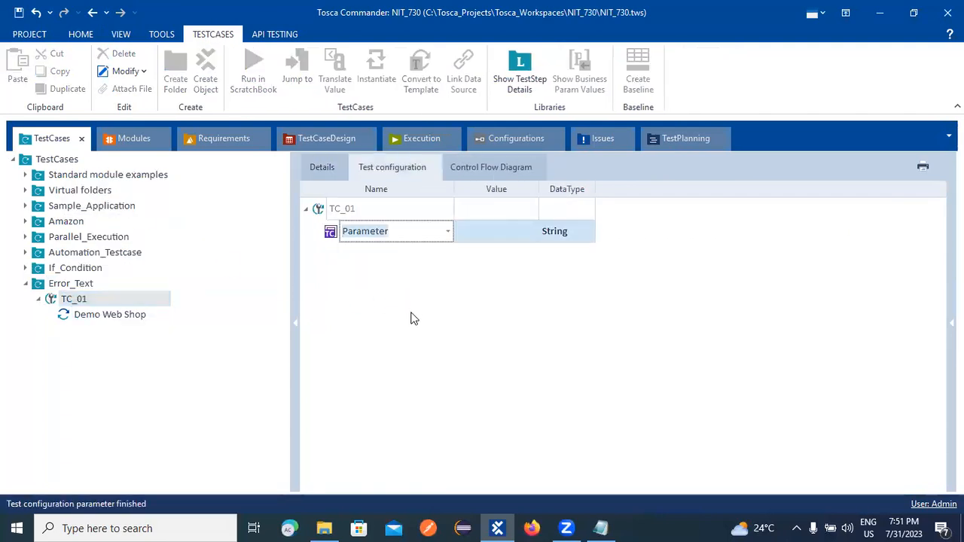
pyautogui.write('Browser')
pyautogui.click(484, 233)
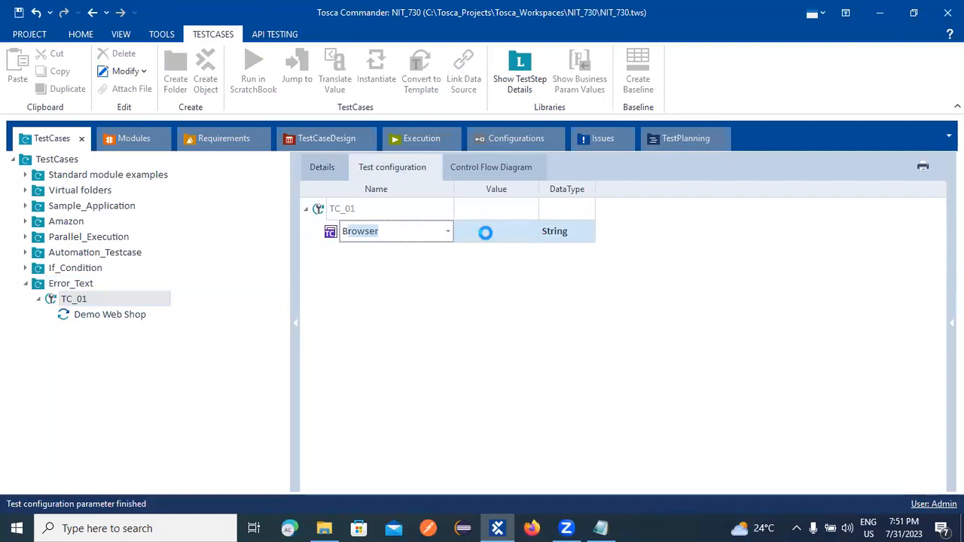
pyautogui.write('Chrome')
pyautogui.click(461, 357)
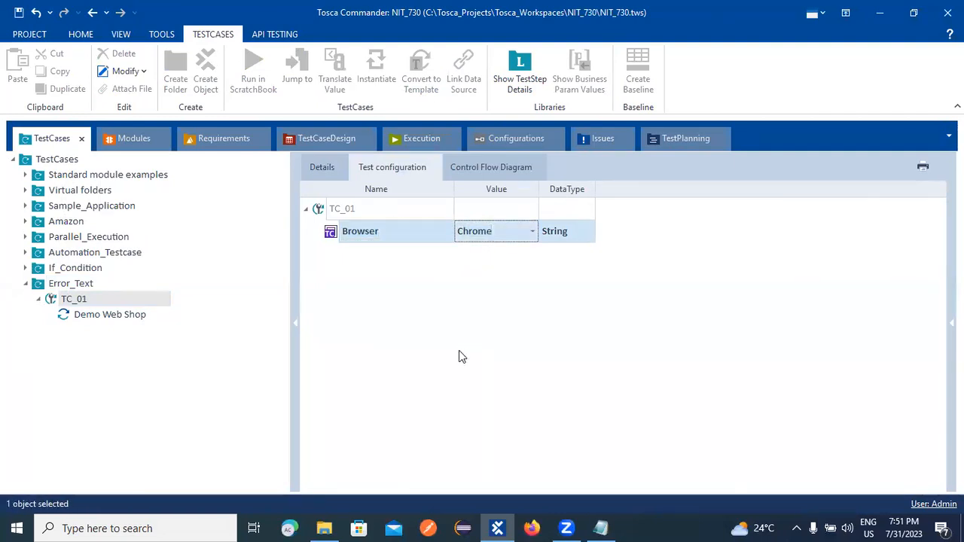
# Set the Register step's value to Click and return to the Modules section.
pyautogui.click(124, 329)
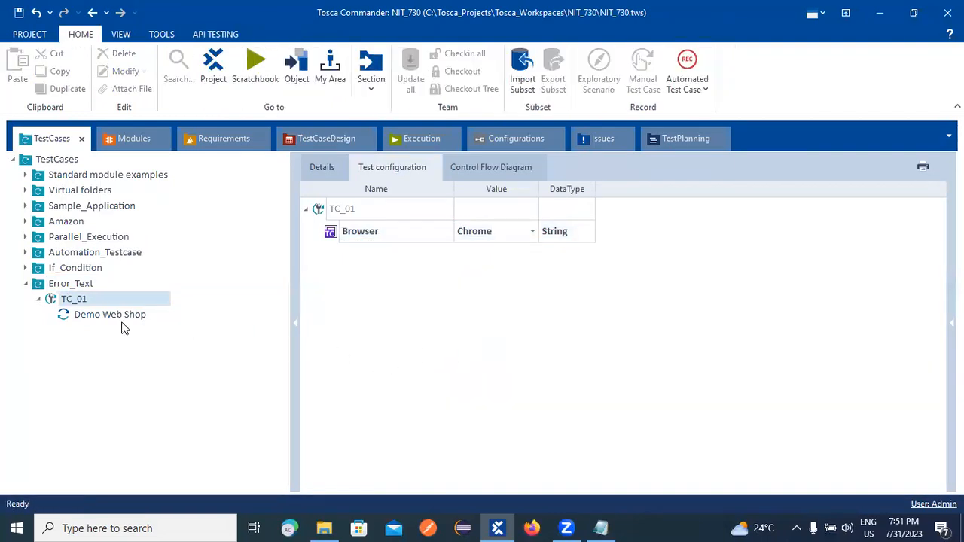
pyautogui.click(122, 316)
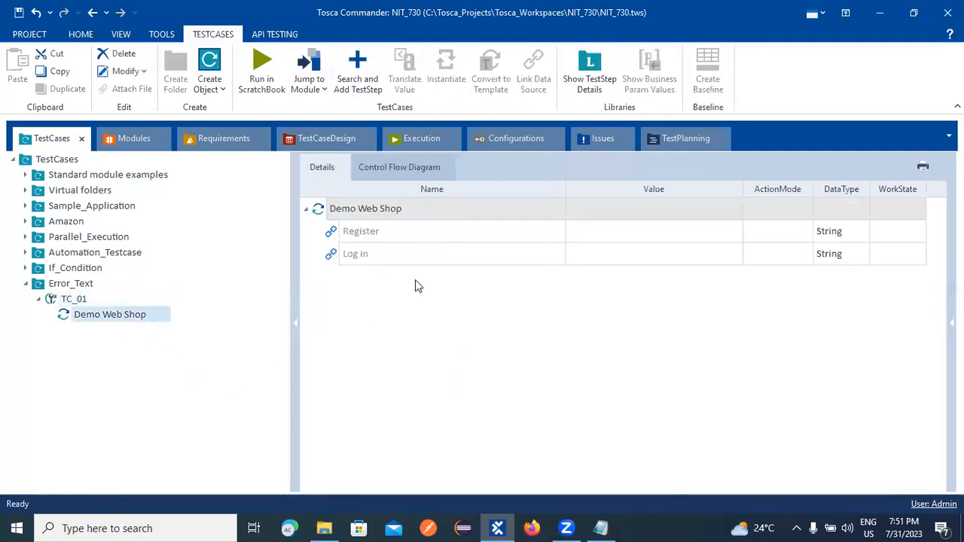
pyautogui.click(607, 238)
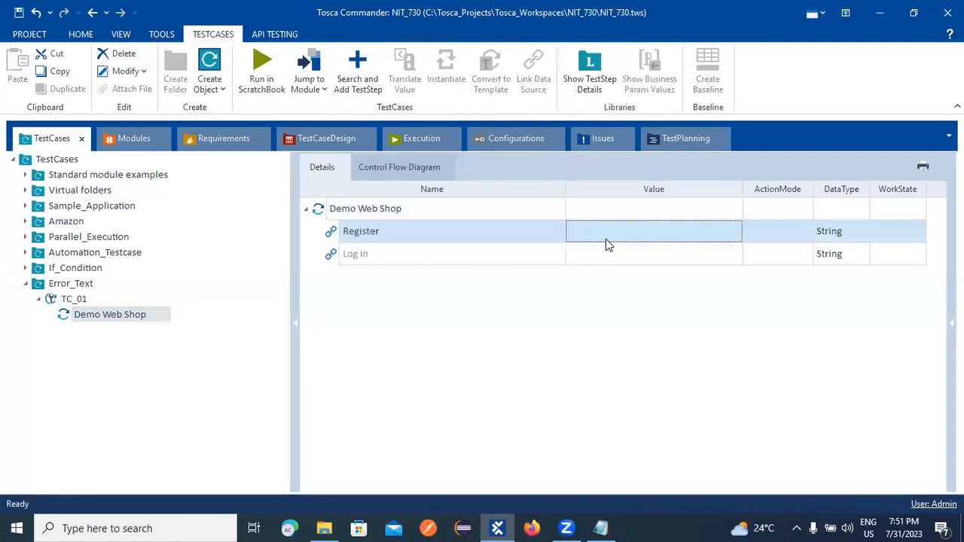
pyautogui.click(636, 239)
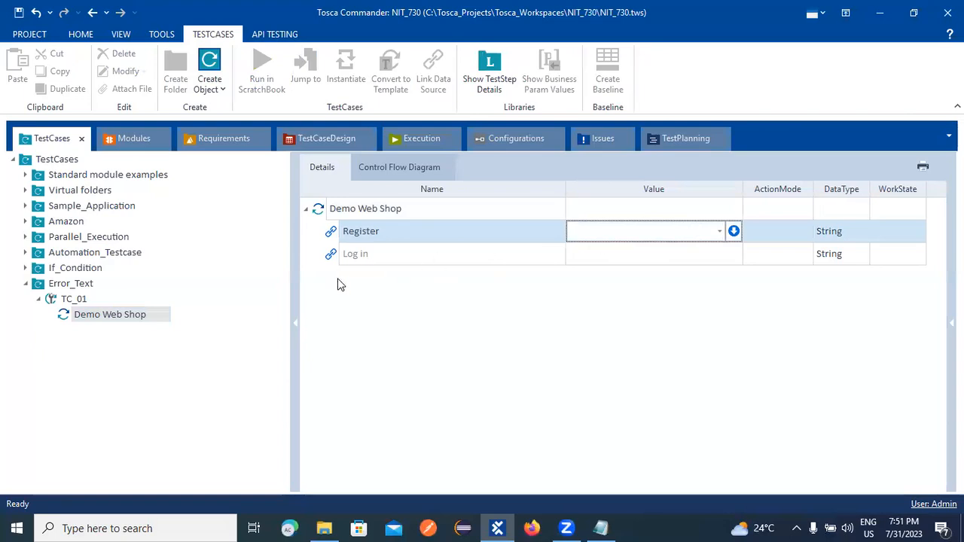
pyautogui.click(719, 232)
pyautogui.click(612, 250)
pyautogui.press('Return')
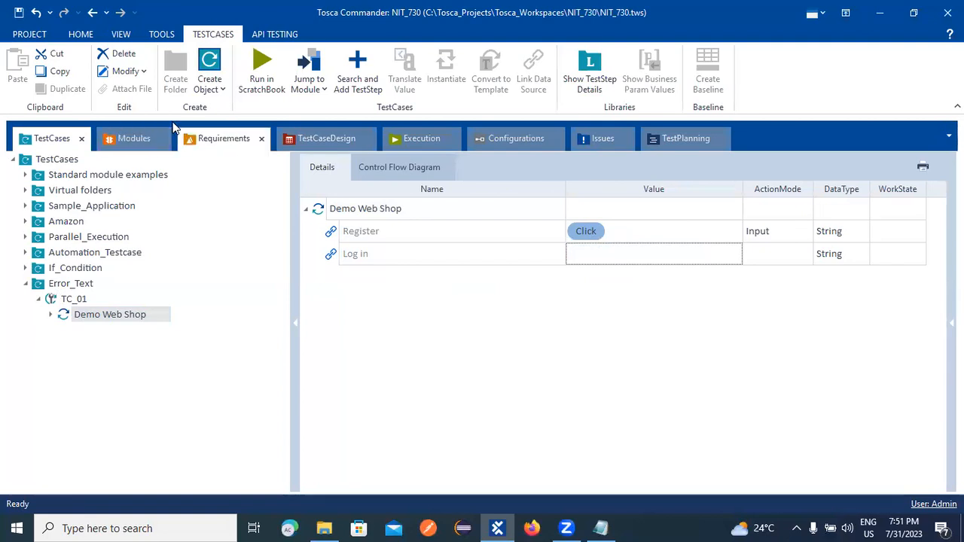
pyautogui.click(147, 140)
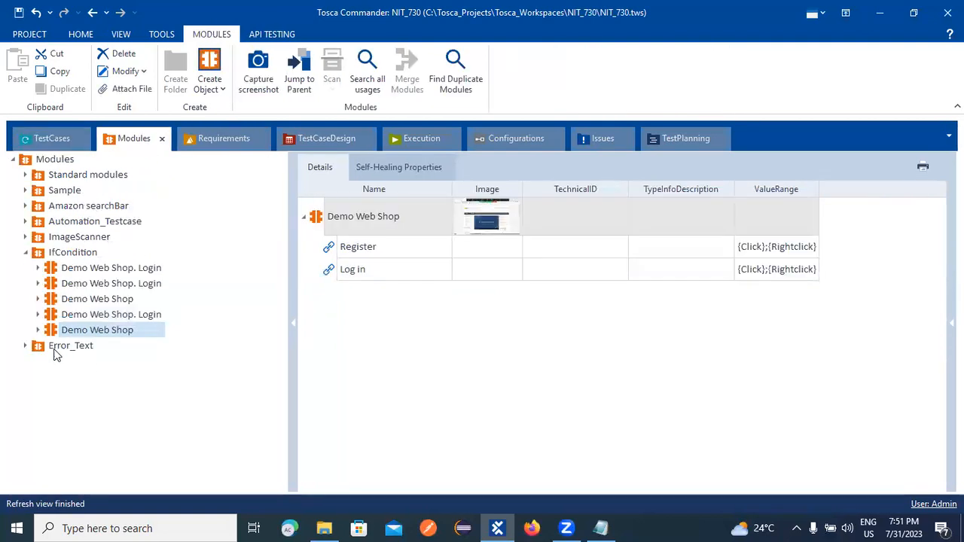
# Drag Demo Web Shop. Register onto Error_Text to make a new test case and inspect it.
pyautogui.click(27, 346)
pyautogui.moveTo(50, 362); pyautogui.dragTo(56, 298)
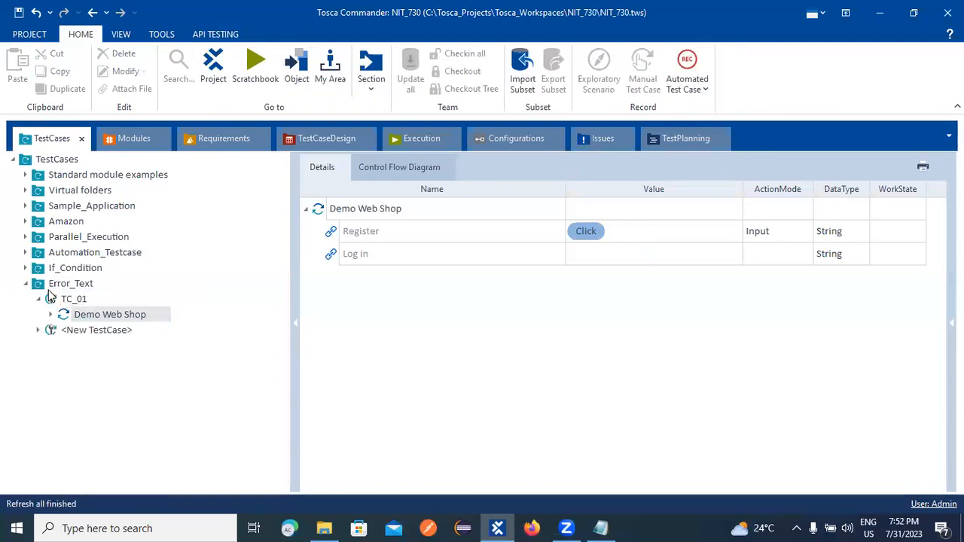
pyautogui.click(38, 329)
pyautogui.click(103, 336)
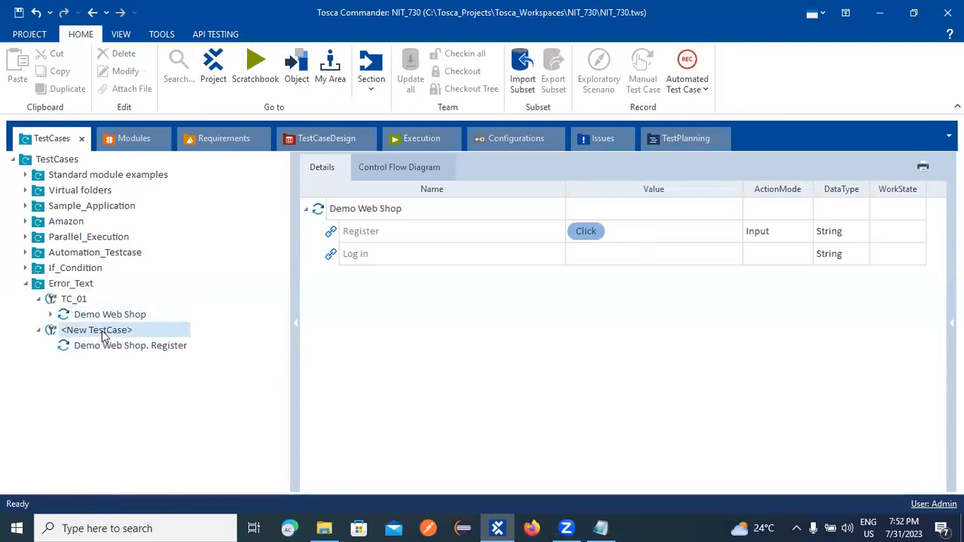
pyautogui.click(85, 344)
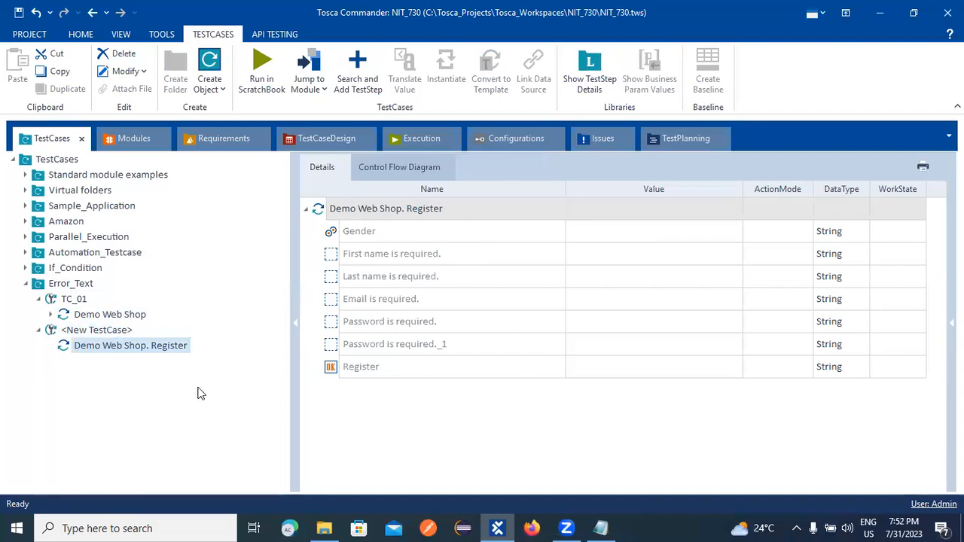
pyautogui.click(81, 331)
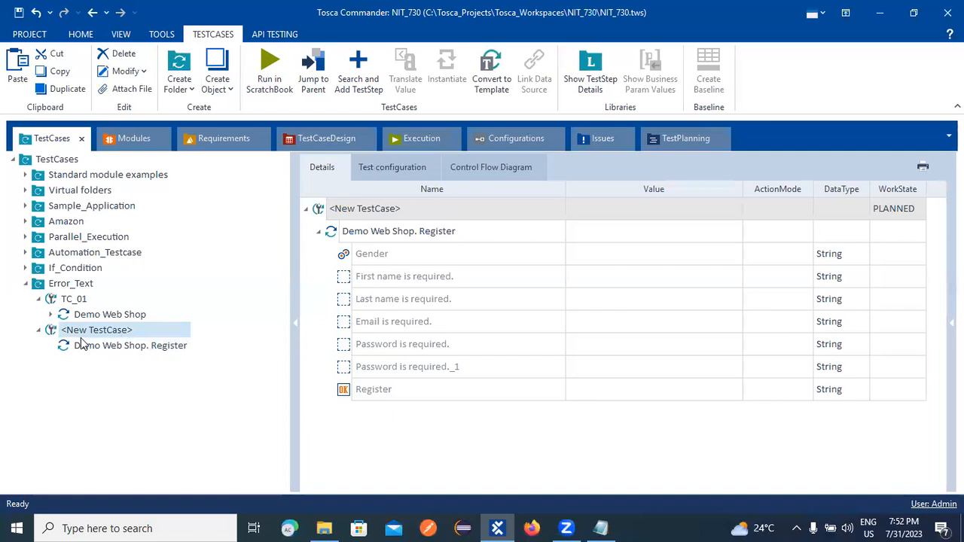
pyautogui.click(40, 332)
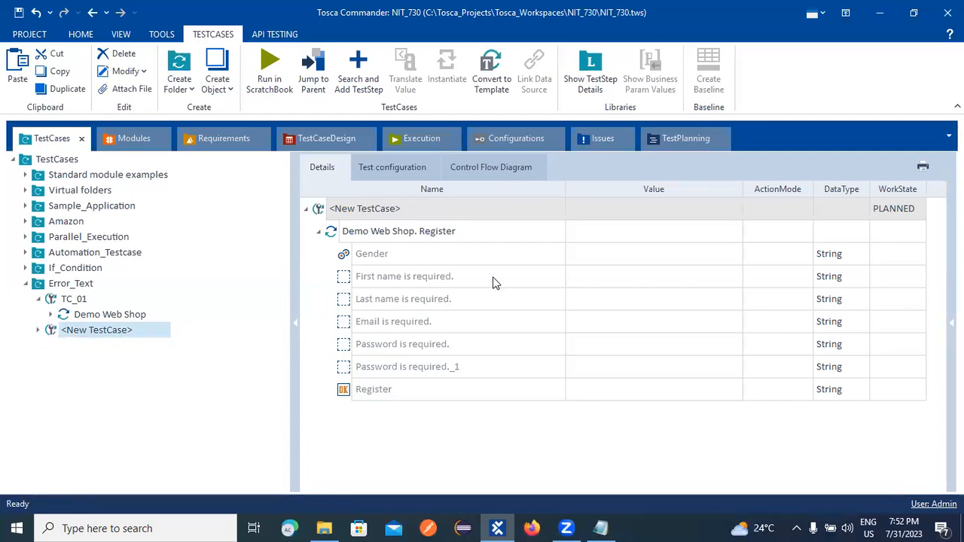
# Delete the temporary new test case from Error_Text.
pyautogui.click(63, 335)
pyautogui.rightClick(63, 334)
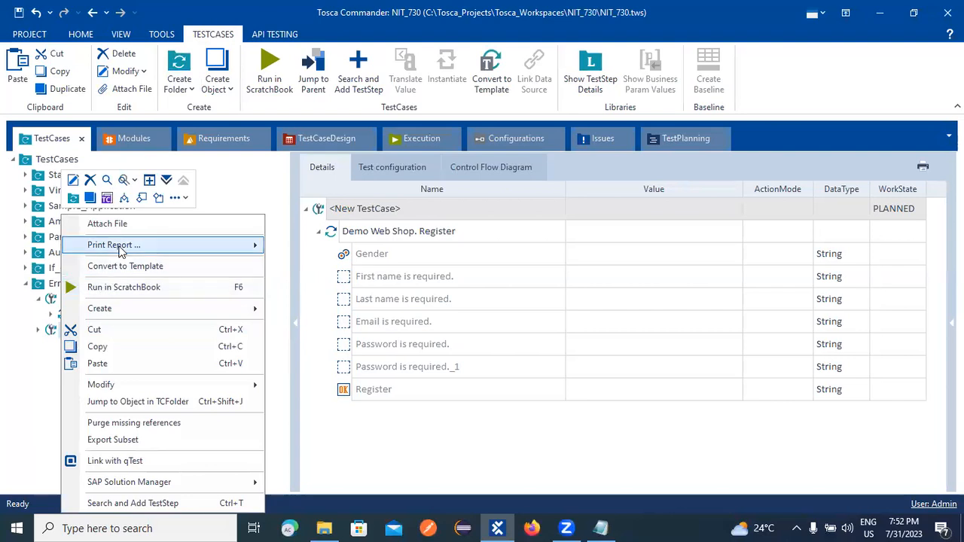
pyautogui.click(90, 181)
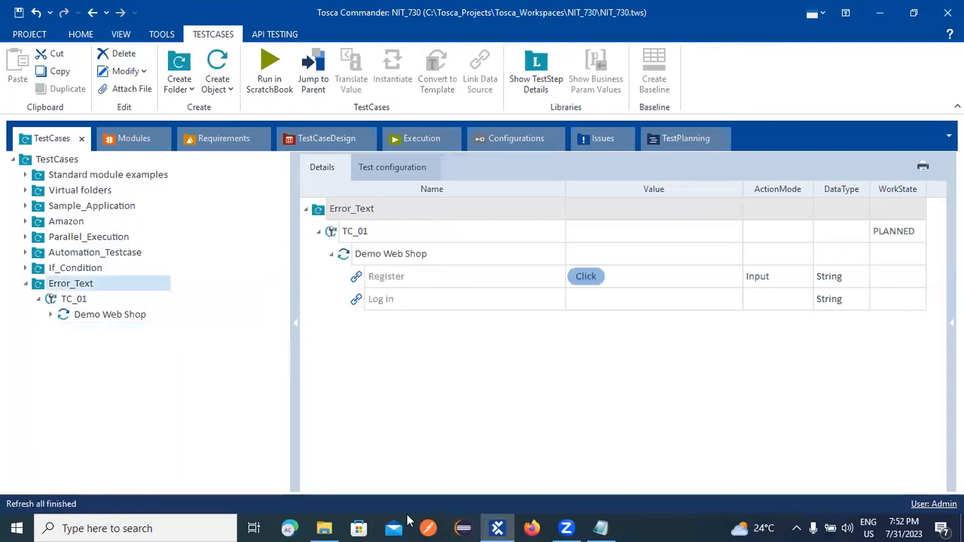
# Search for 'paint' in the taskbar, cancel, and minimize Tosca Commander to show the desktop.
pyautogui.moveTo(337, 526)
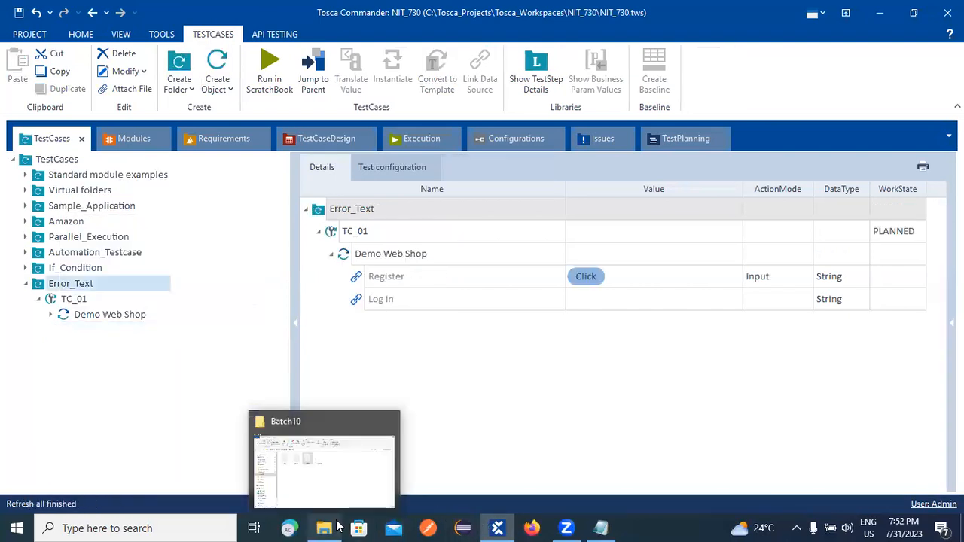
pyautogui.click(160, 527)
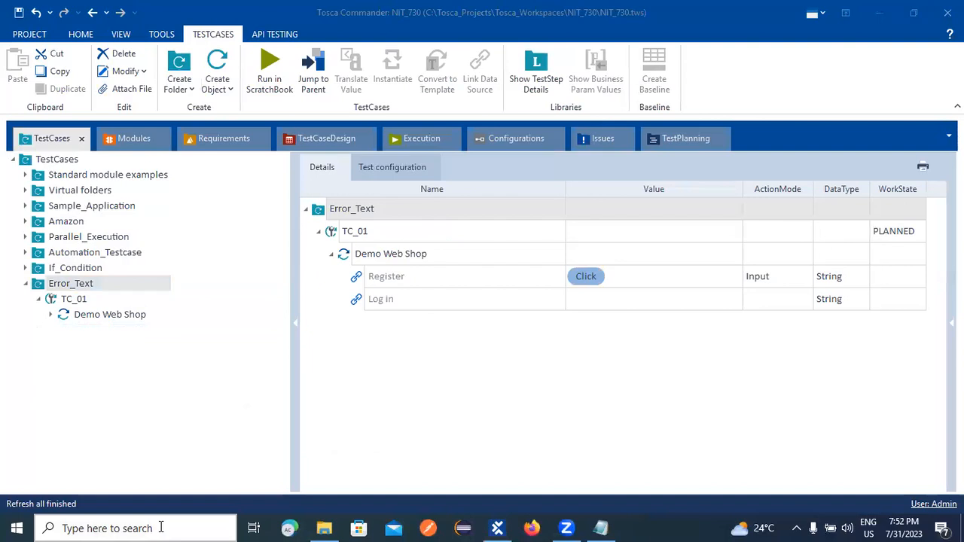
pyautogui.write('paint')
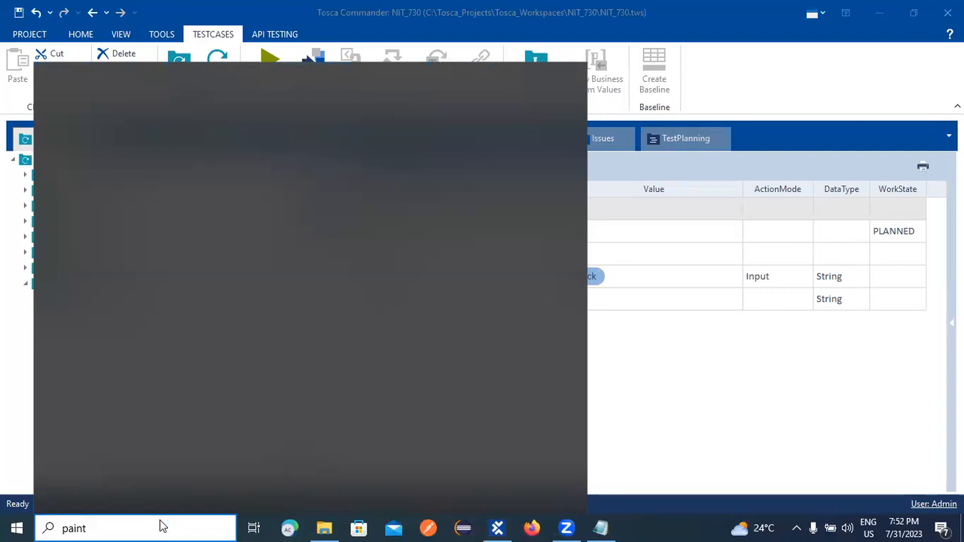
pyautogui.press('Return')
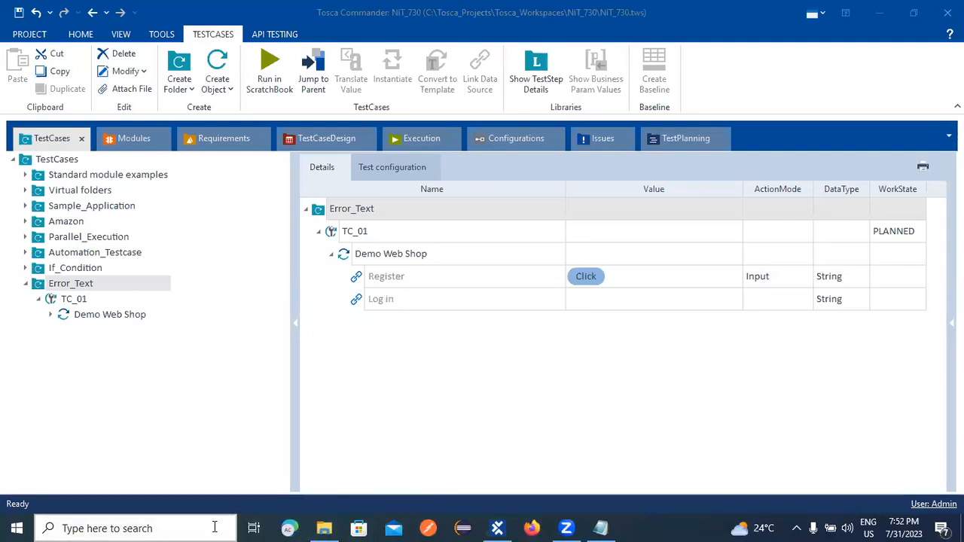
pyautogui.click(139, 528)
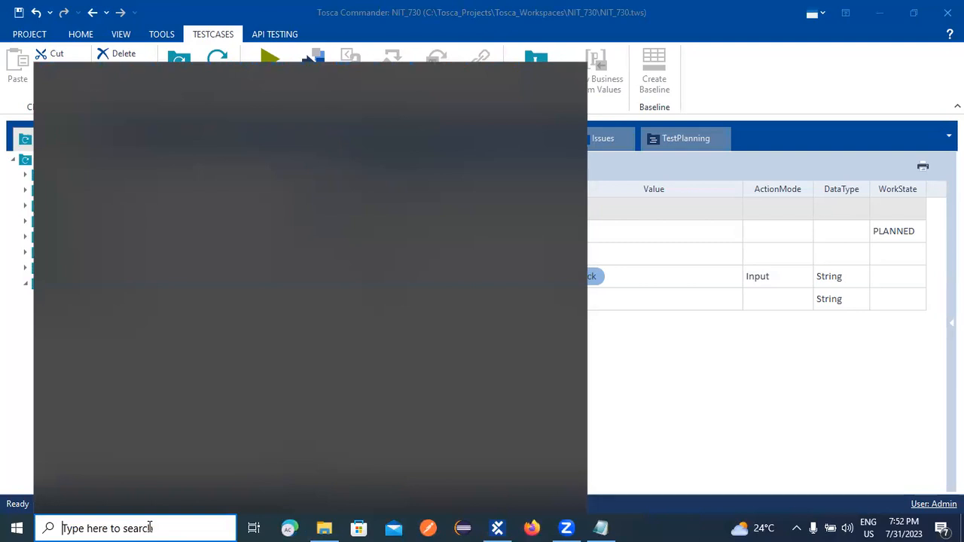
pyautogui.click(879, 11)
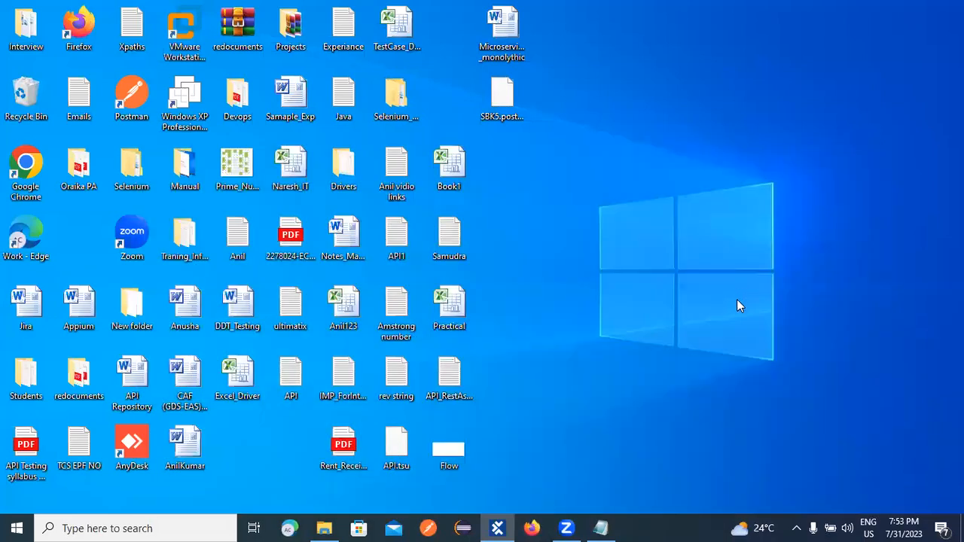
pyautogui.rightClick(738, 294)
pyautogui.click(766, 337)
pyautogui.rightClick(788, 123)
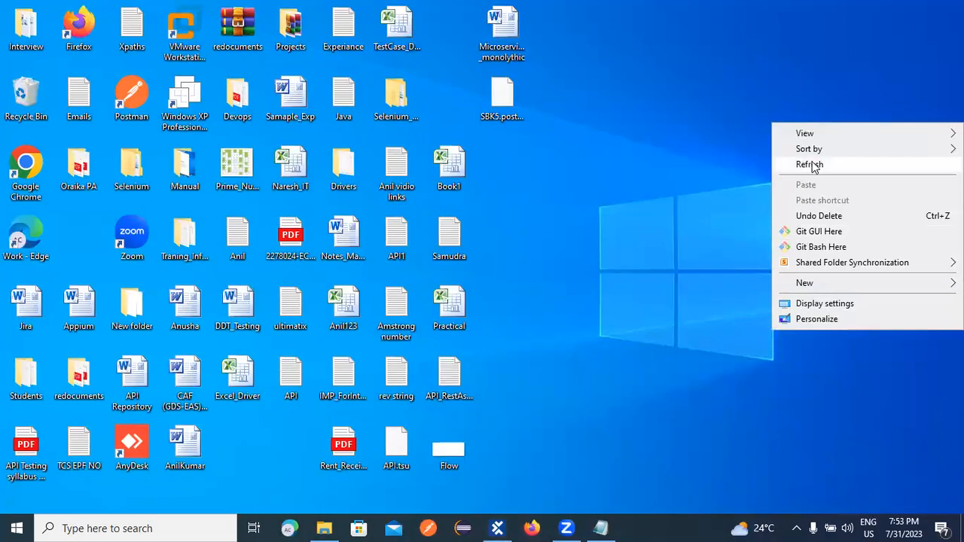
pyautogui.click(814, 165)
pyautogui.rightClick(826, 163)
pyautogui.click(824, 210)
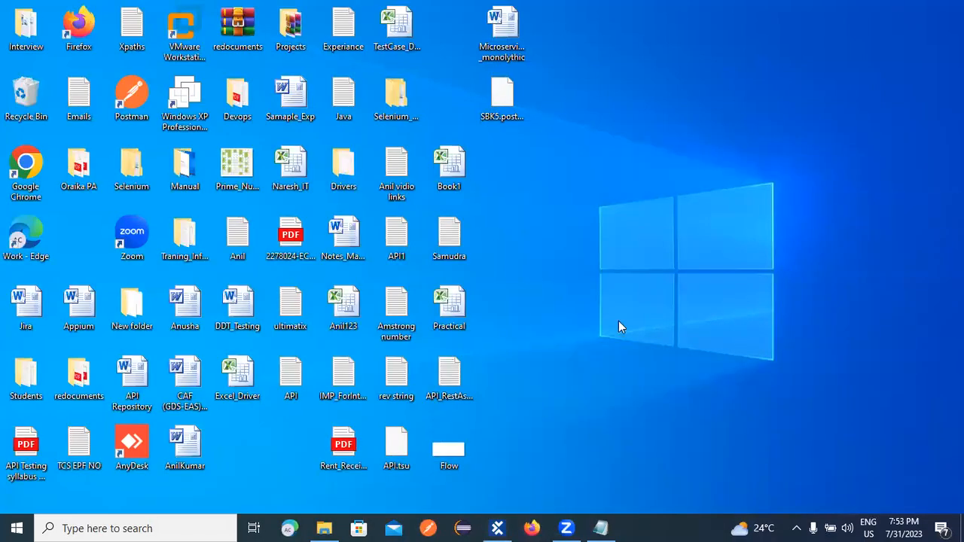
pyautogui.click(216, 527)
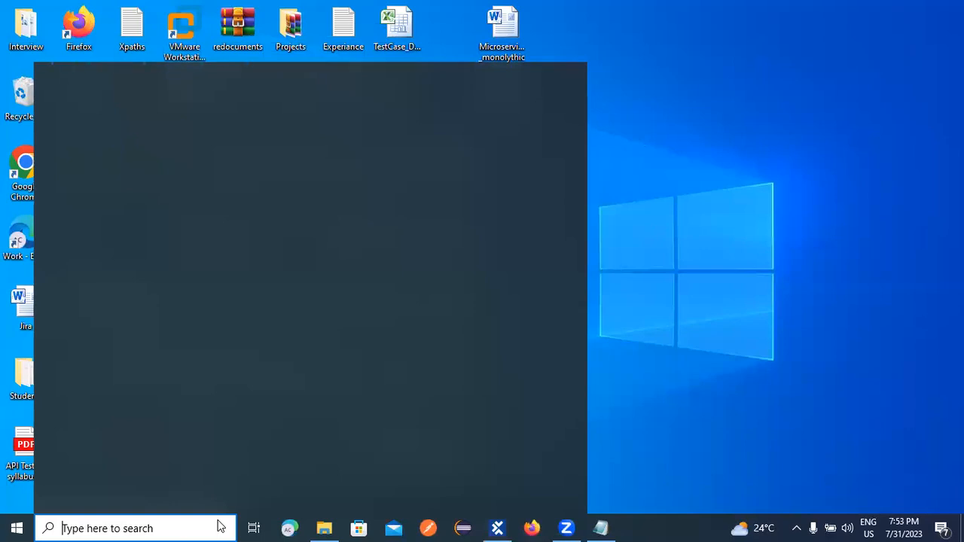
pyautogui.write('pa')
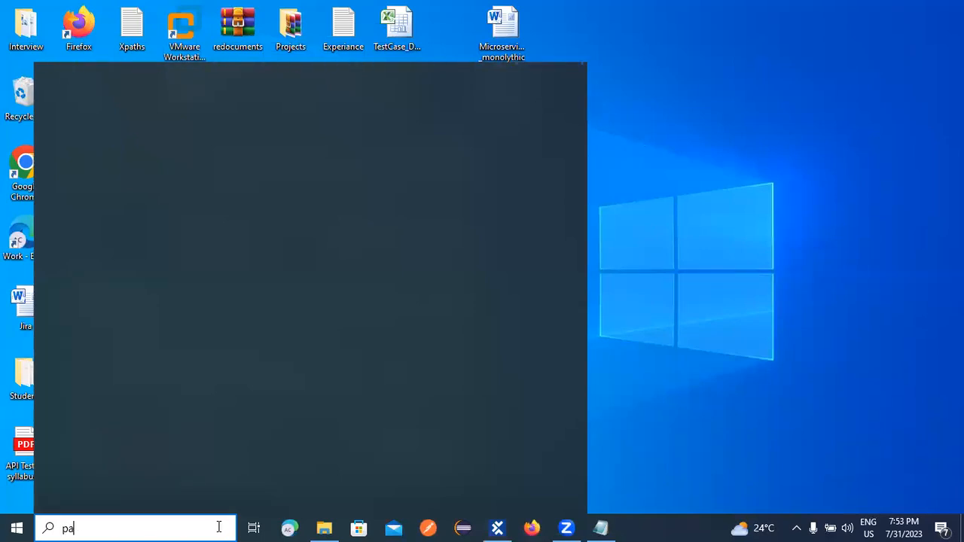
pyautogui.press('Escape')
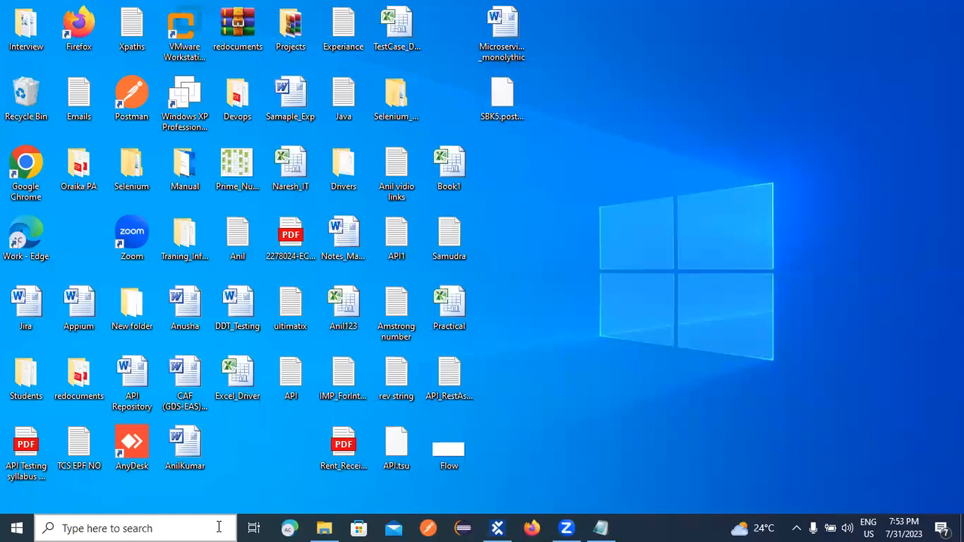
pyautogui.click(218, 527)
pyautogui.write('paint')
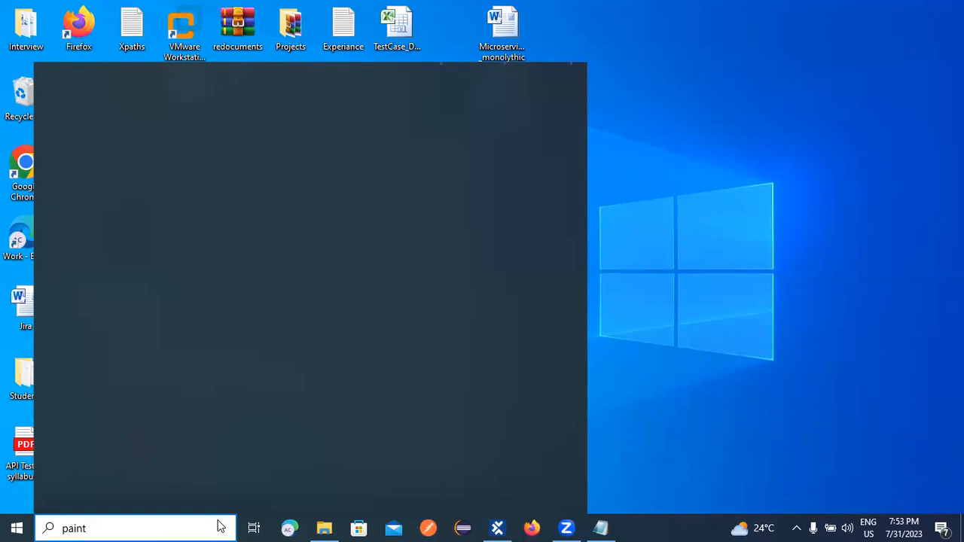
pyautogui.press('Escape')
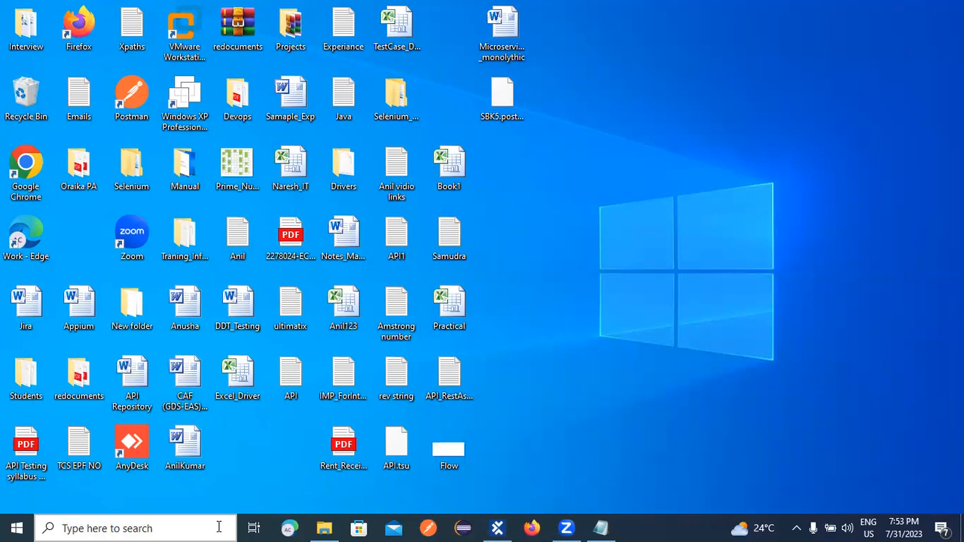
pyautogui.rightClick(594, 254)
pyautogui.click(640, 299)
pyautogui.rightClick(641, 296)
pyautogui.click(685, 342)
pyautogui.rightClick(688, 343)
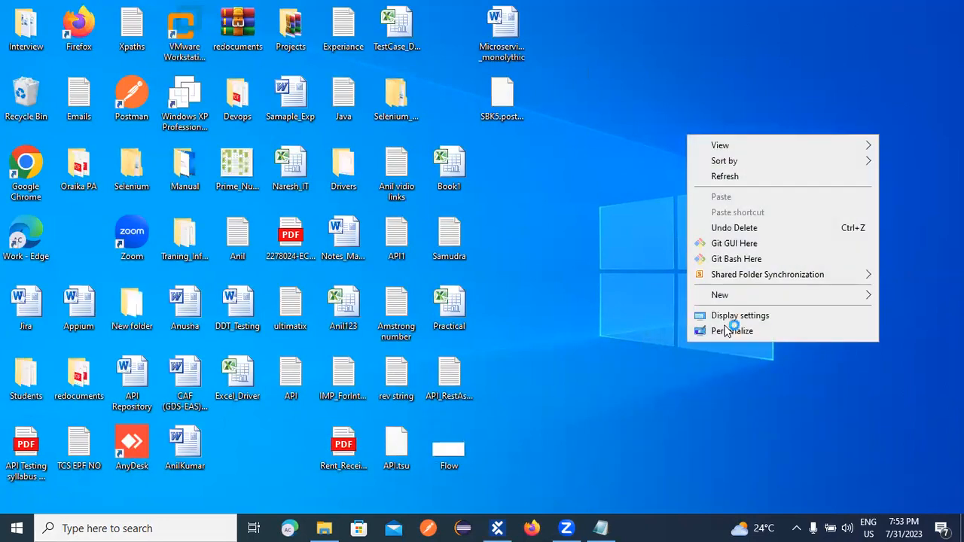
pyautogui.click(725, 177)
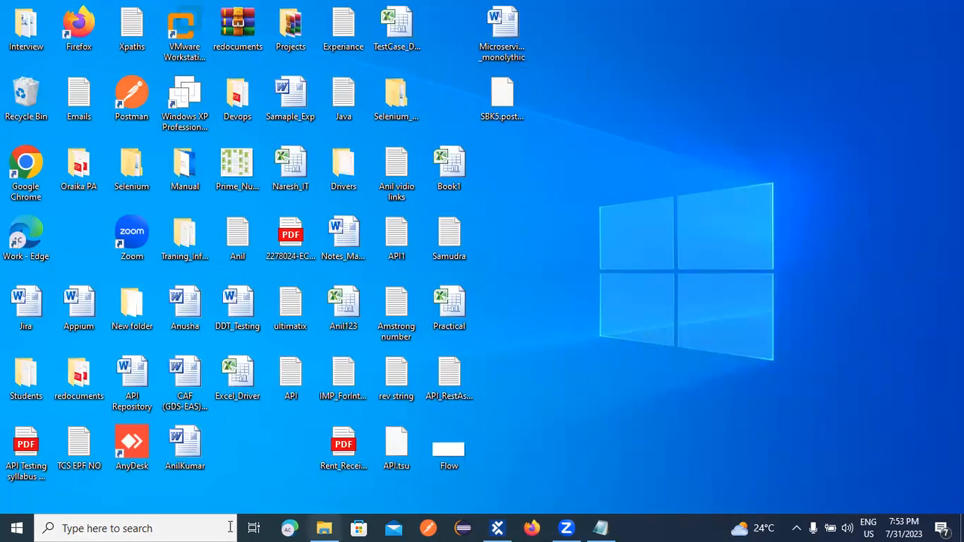
pyautogui.click(134, 528)
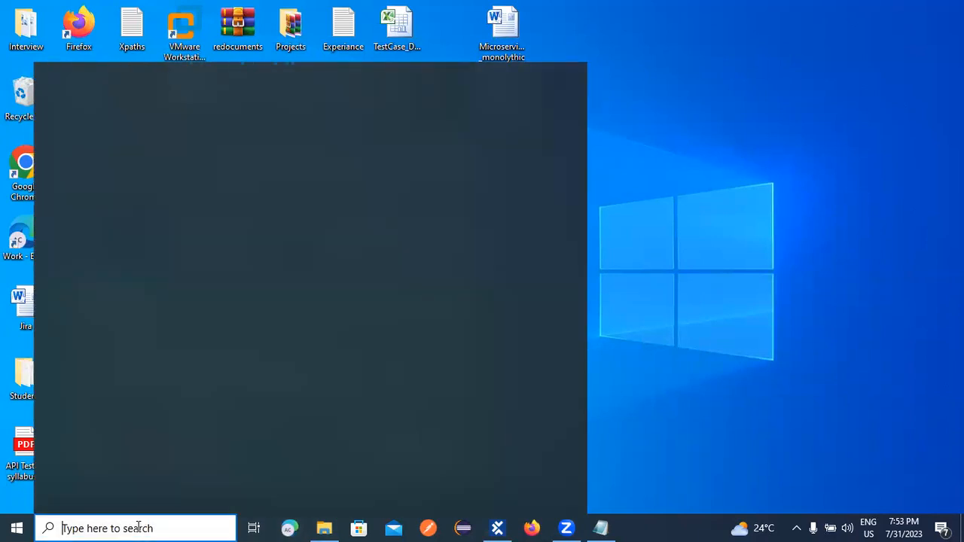
pyautogui.write('paint')
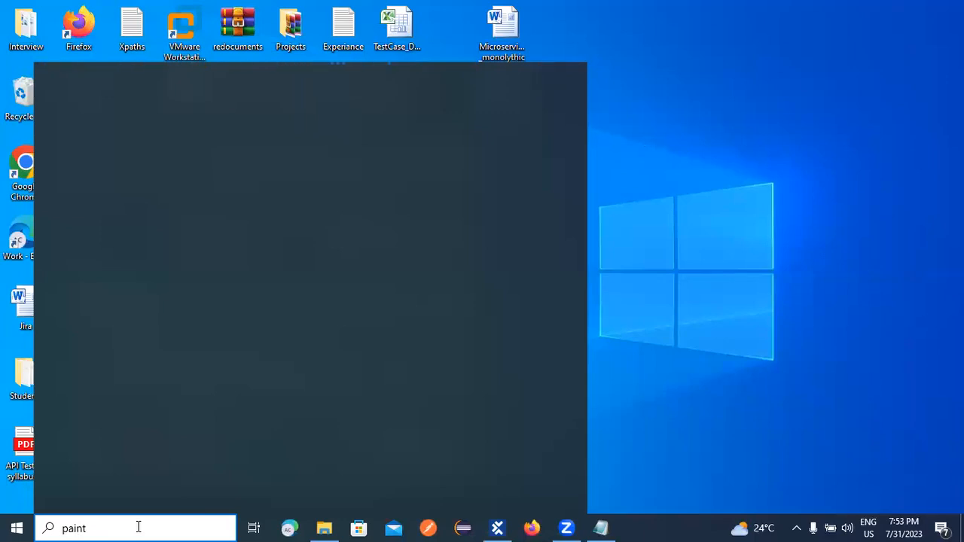
pyautogui.press('Escape')
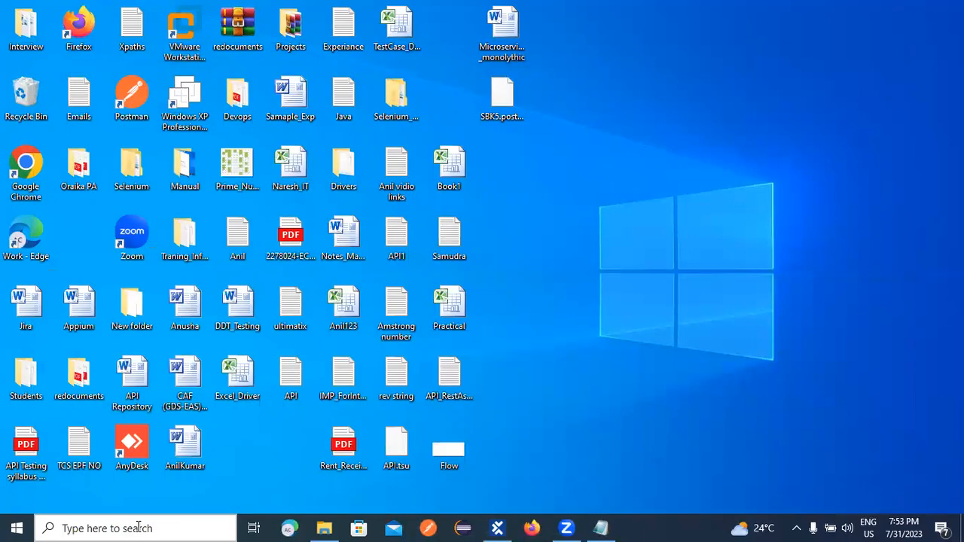
# Open the Flow image from the desktop with Paint via Open with.
pyautogui.rightClick(625, 243)
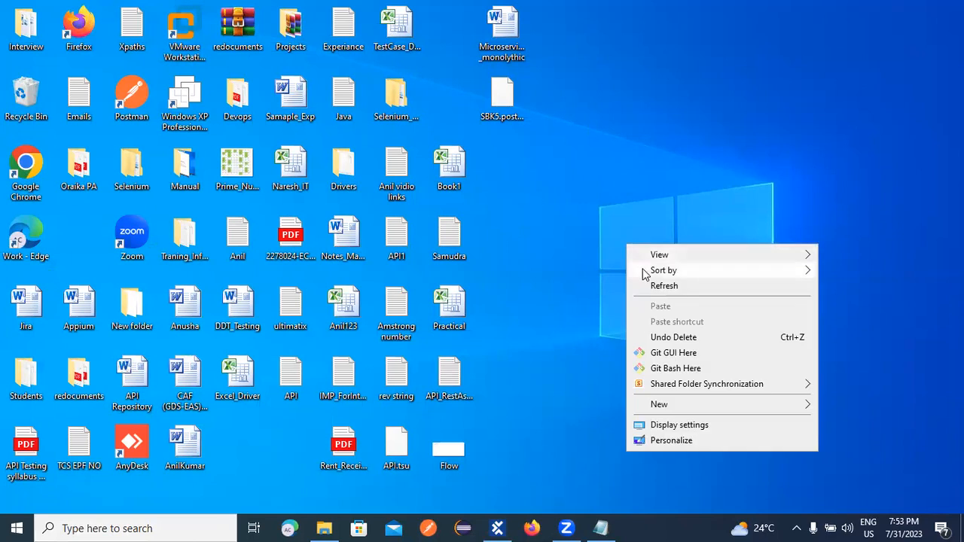
pyautogui.moveTo(683, 408)
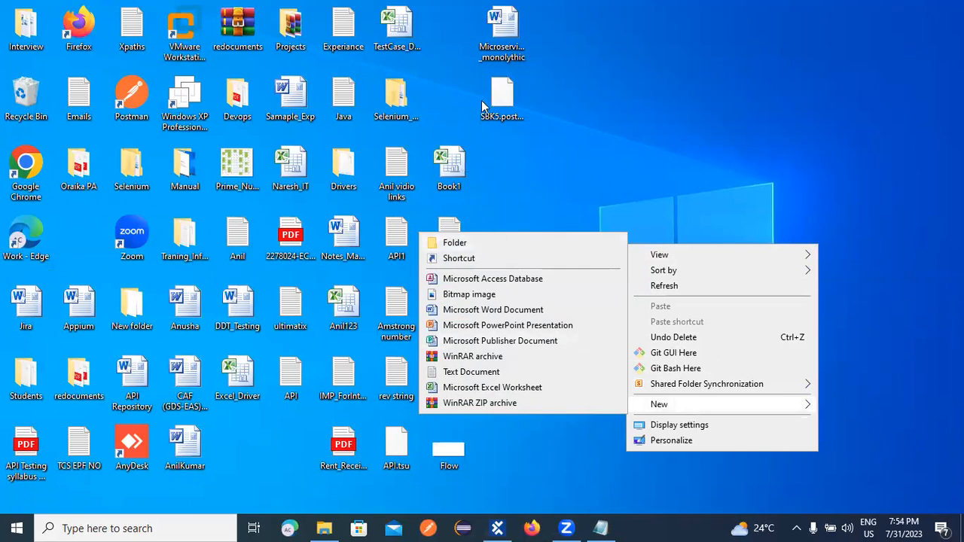
pyautogui.click(517, 102)
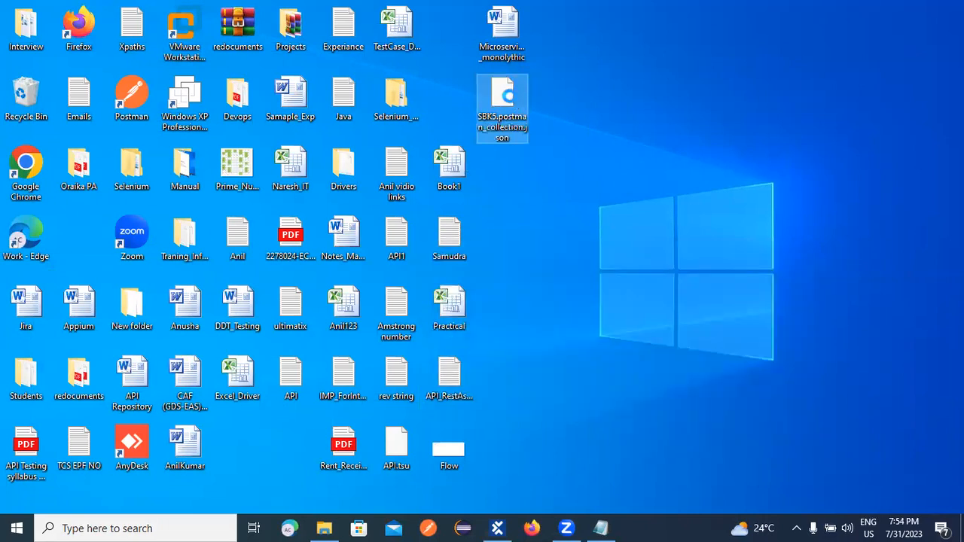
pyautogui.rightClick(512, 97)
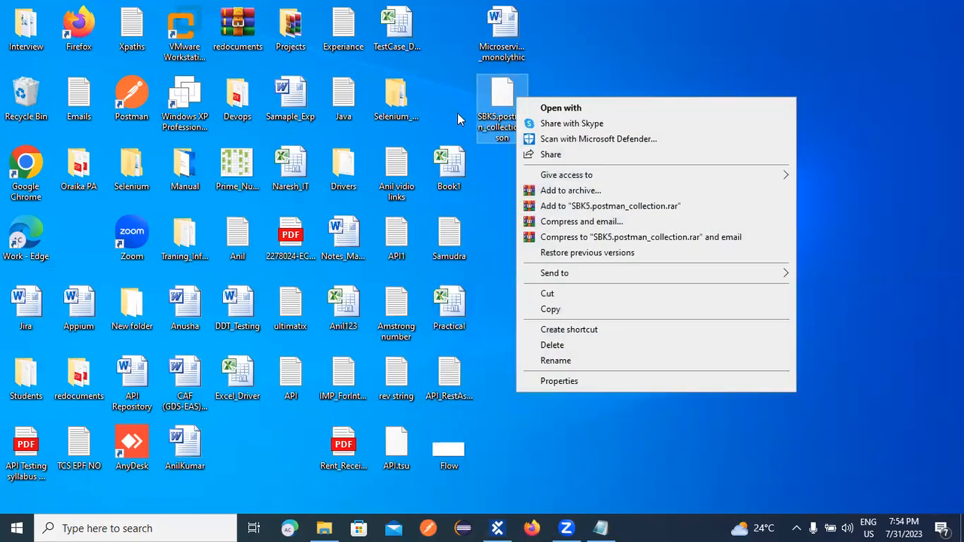
pyautogui.rightClick(544, 465)
pyautogui.click(457, 450)
pyautogui.rightClick(449, 448)
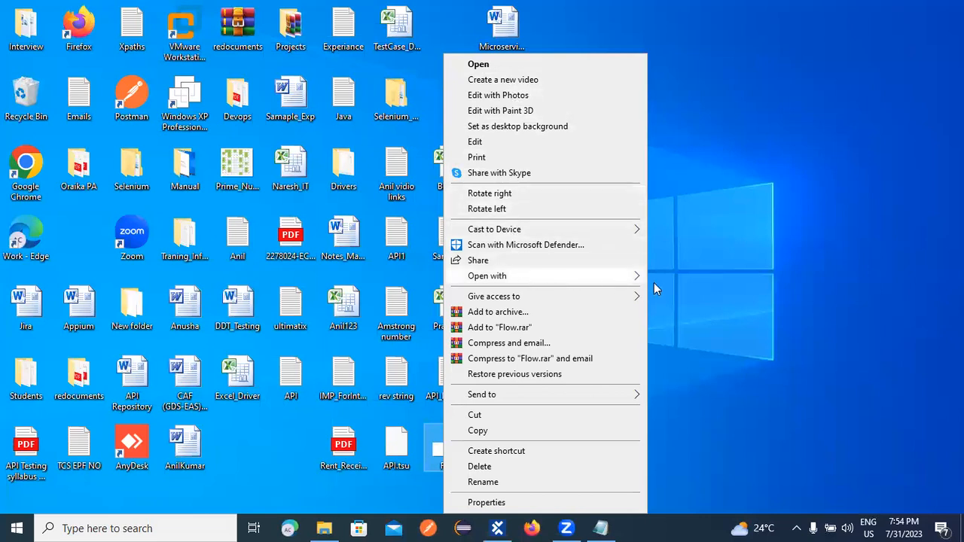
pyautogui.moveTo(631, 276)
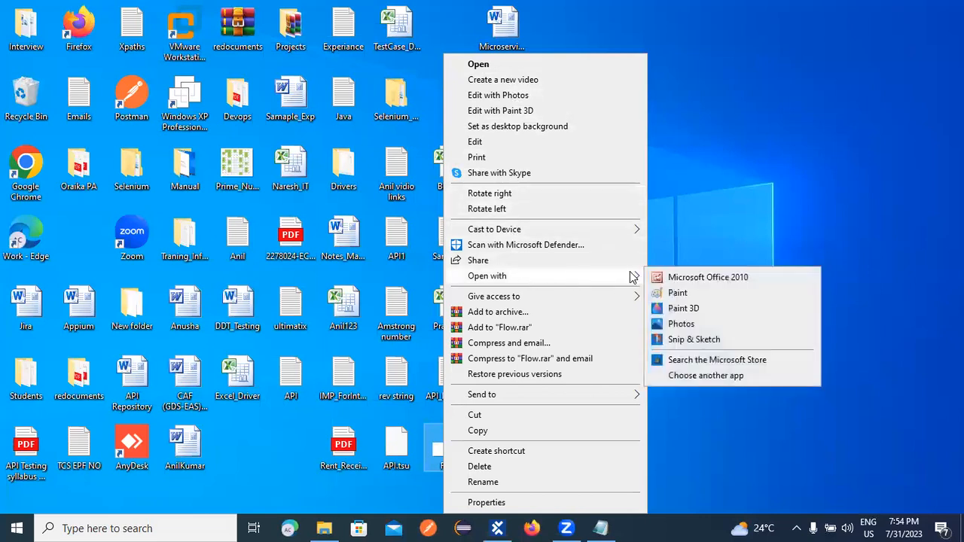
pyautogui.click(673, 295)
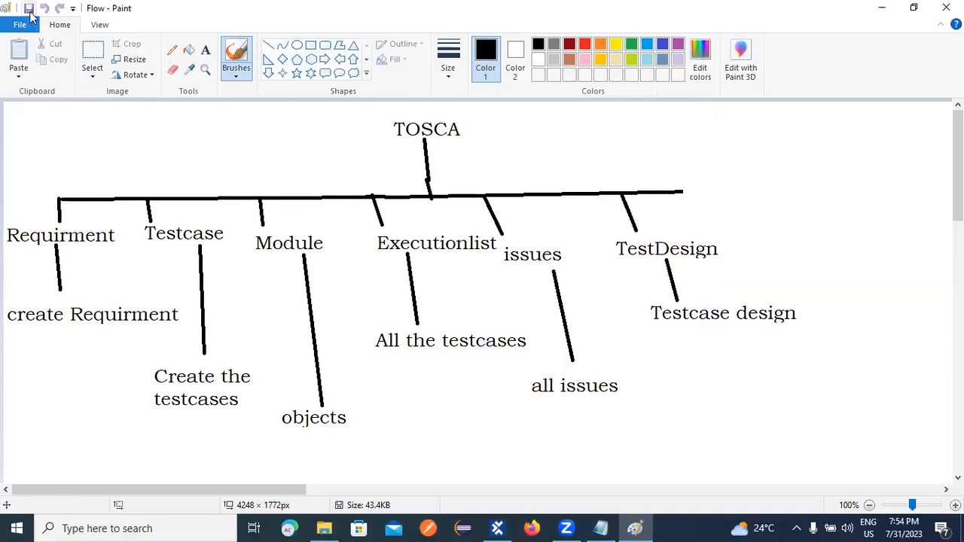
# Erase the whole TOSCA diagram and draw a rounded box near the top centre.
pyautogui.click(91, 54)
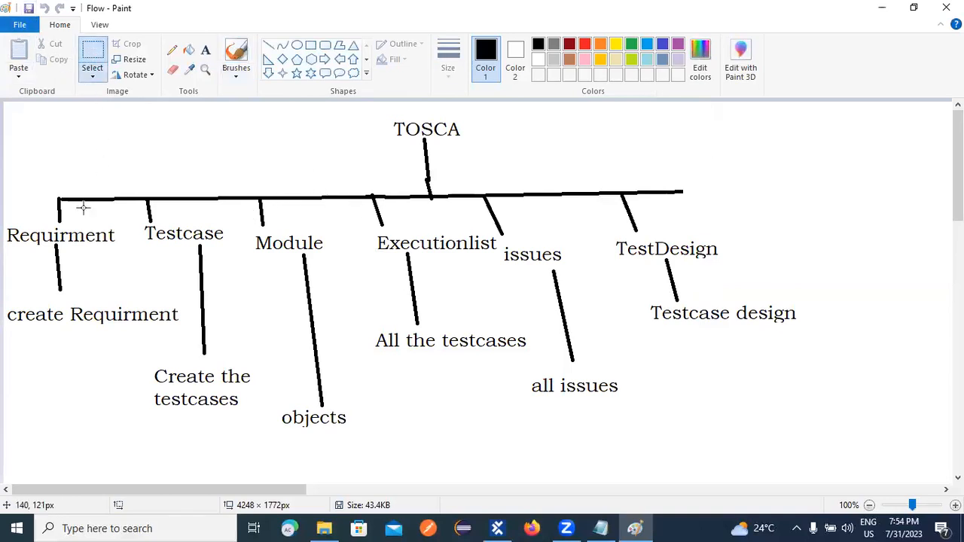
pyautogui.moveTo(12, 107); pyautogui.dragTo(870, 460)
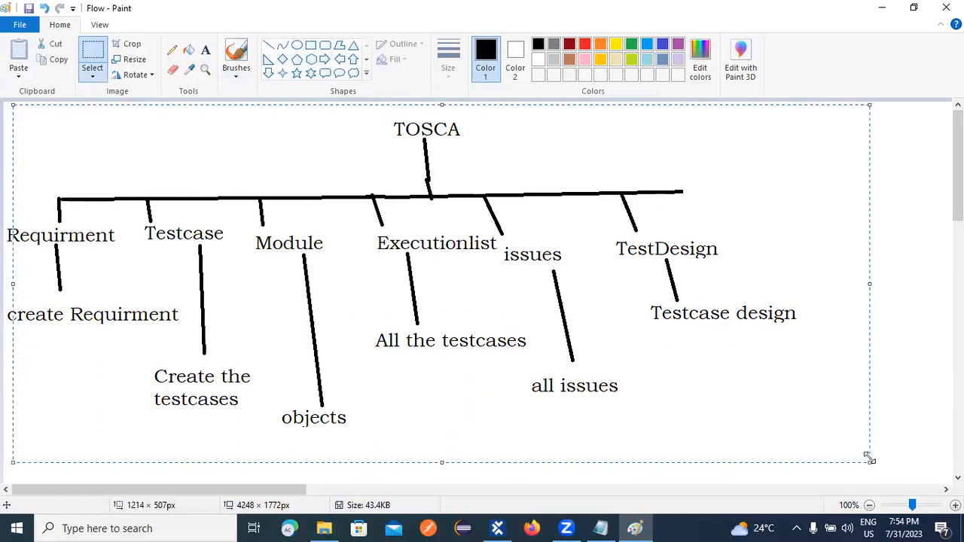
pyautogui.press('Delete')
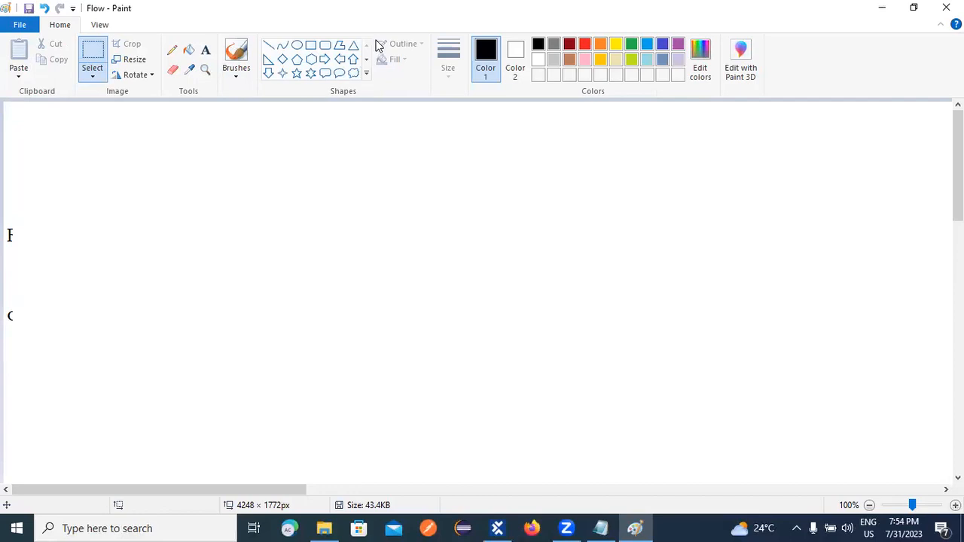
pyautogui.click(324, 45)
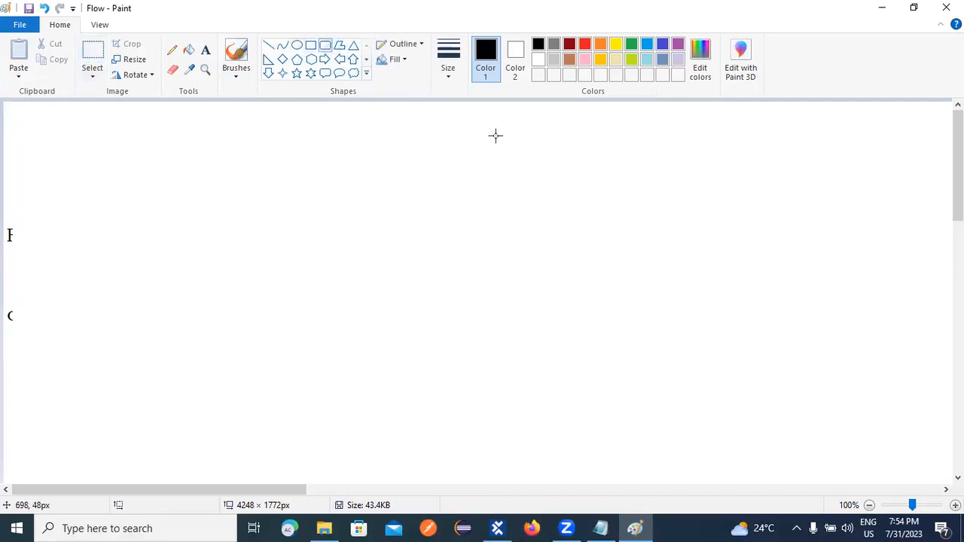
pyautogui.moveTo(384, 117); pyautogui.dragTo(546, 161)
pyautogui.click(548, 189)
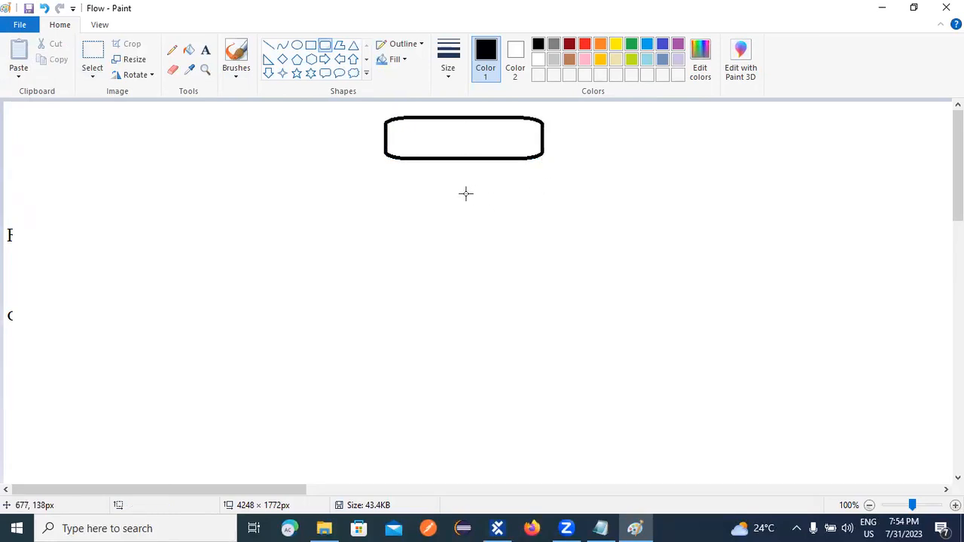
# Draw a diamond beneath the rounded box, redoing two misplaced attempts.
pyautogui.click(282, 59)
pyautogui.moveTo(430, 219); pyautogui.dragTo(539, 327)
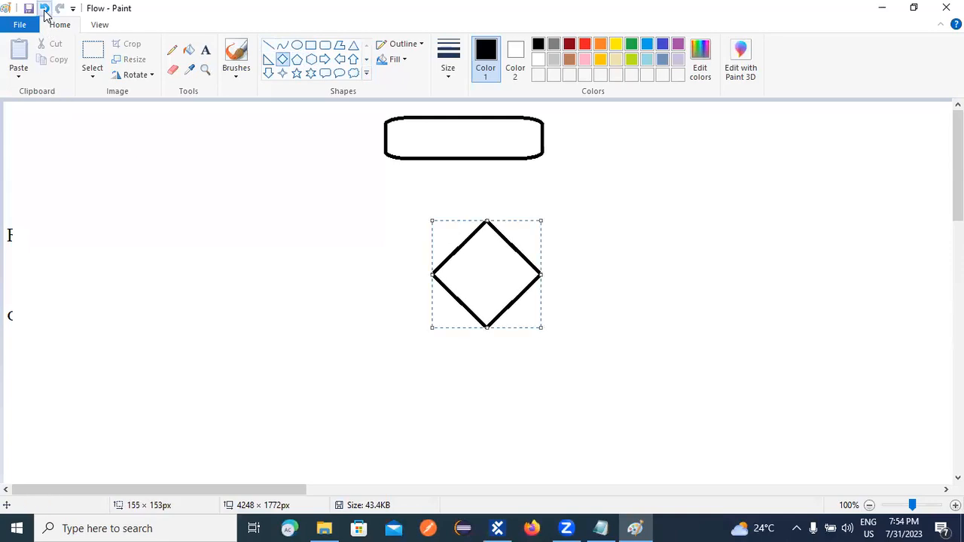
pyautogui.click(44, 9)
pyautogui.moveTo(426, 202); pyautogui.dragTo(492, 271)
pyautogui.click(43, 8)
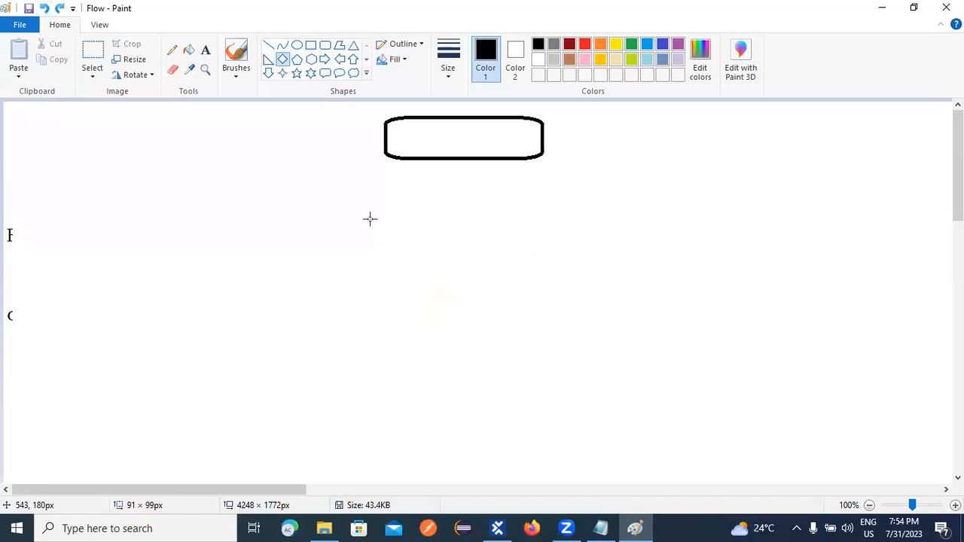
pyautogui.moveTo(389, 195); pyautogui.dragTo(548, 322)
pyautogui.click(586, 299)
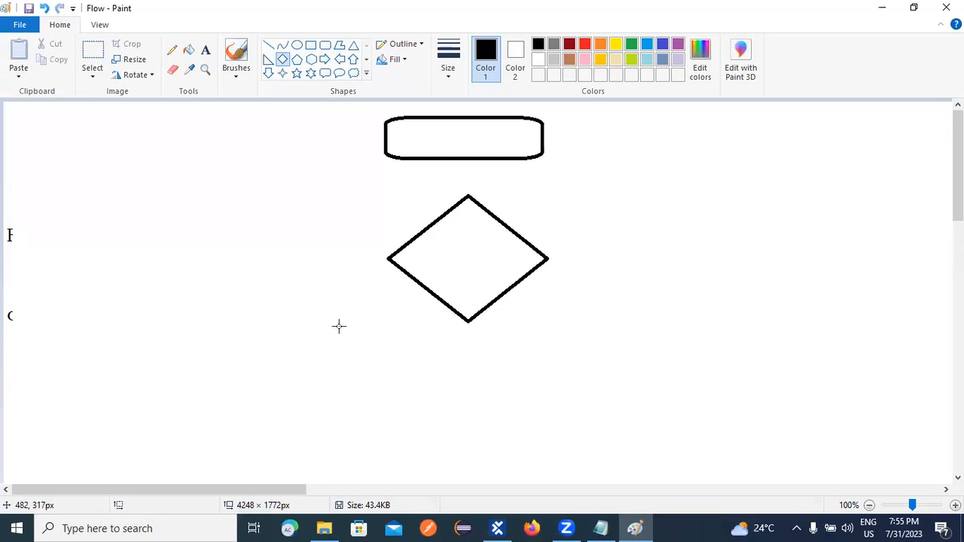
# Draw branch lines left and right from the diamond, plus a line down from the left branch.
pyautogui.click(268, 46)
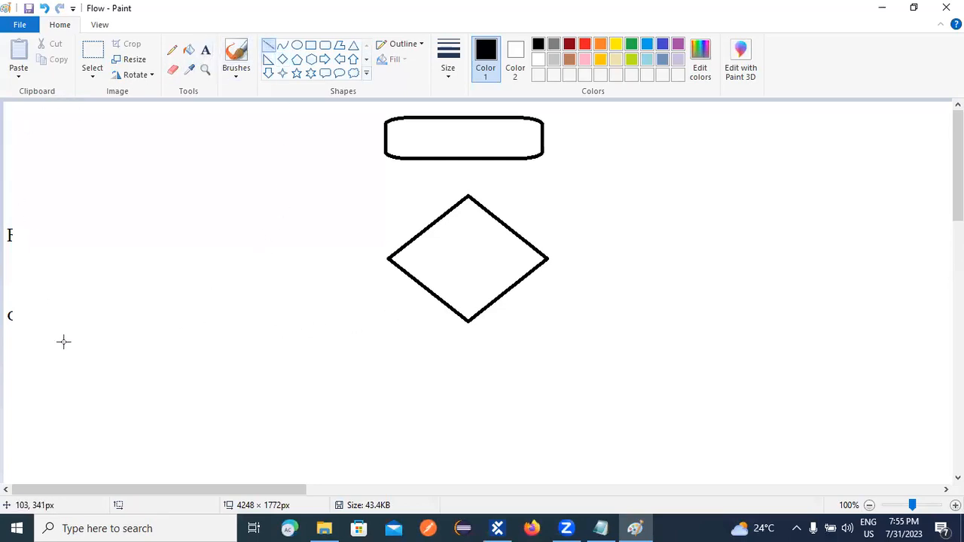
pyautogui.moveTo(163, 258); pyautogui.dragTo(389, 259)
pyautogui.moveTo(550, 258); pyautogui.dragTo(707, 249)
pyautogui.click(479, 329)
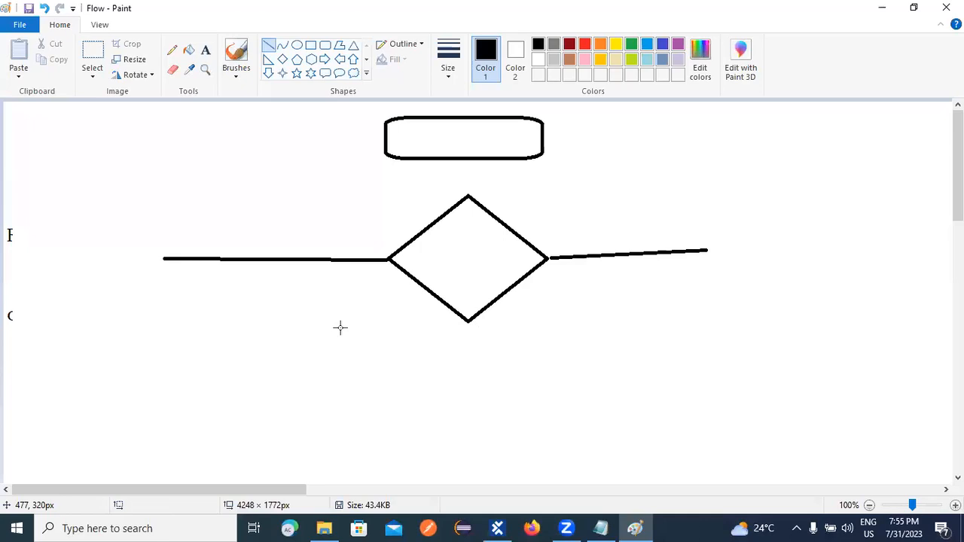
pyautogui.moveTo(162, 260); pyautogui.dragTo(164, 308)
# Add two stacked rounded boxes on the left branch joined by a connector line.
pyautogui.click(324, 44)
pyautogui.moveTo(97, 308); pyautogui.dragTo(254, 364)
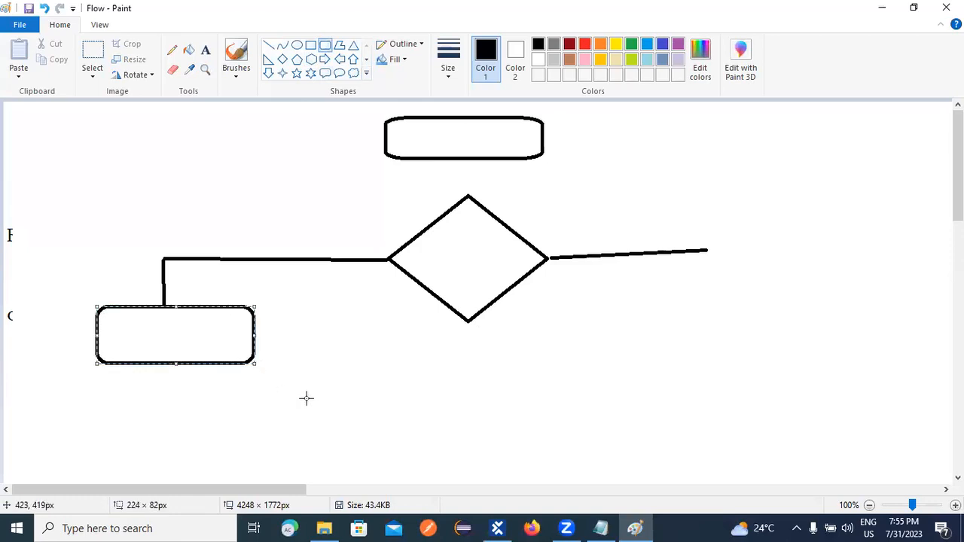
pyautogui.moveTo(103, 431); pyautogui.dragTo(239, 470)
pyautogui.click(268, 45)
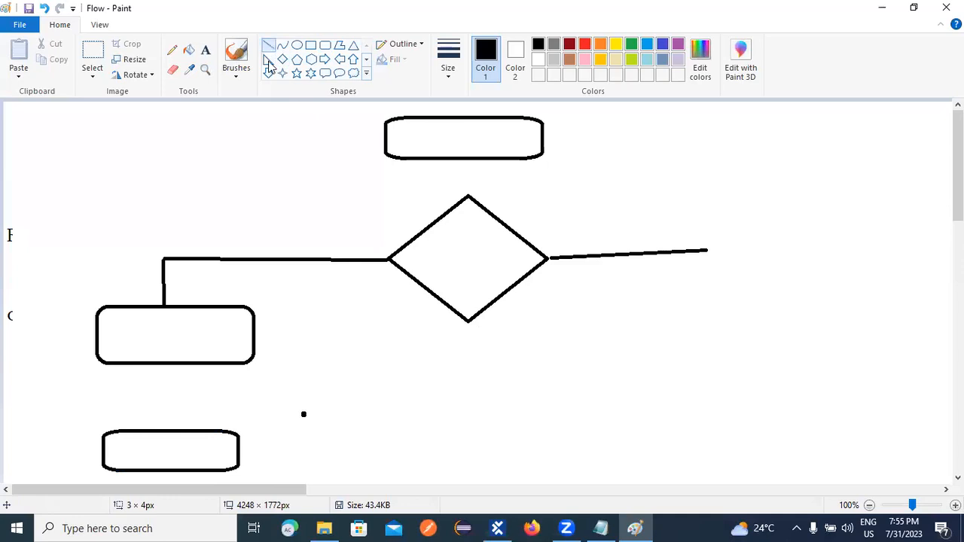
pyautogui.moveTo(164, 365); pyautogui.dragTo(162, 429)
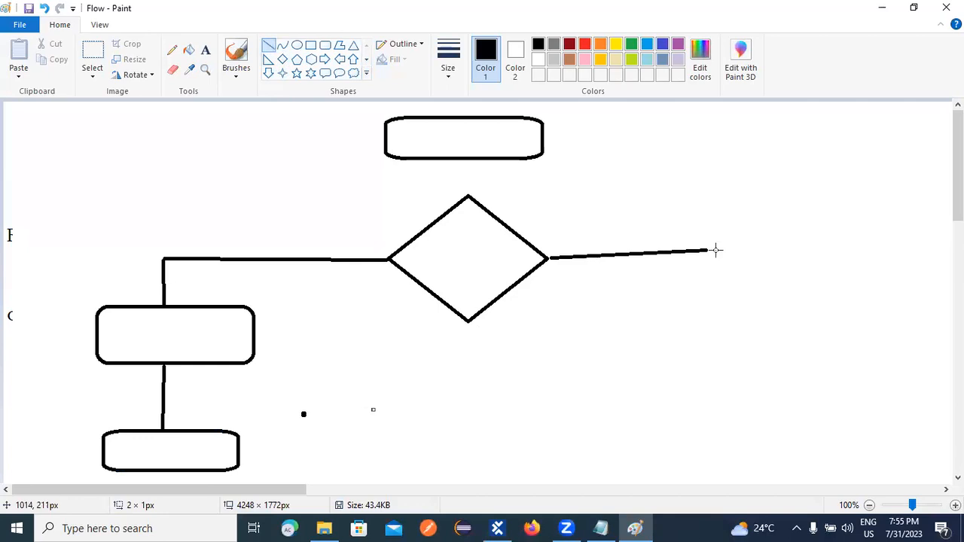
# Draw a rounded box under the right branch, undoing a stray diagonal line first.
pyautogui.moveTo(691, 283); pyautogui.dragTo(780, 358)
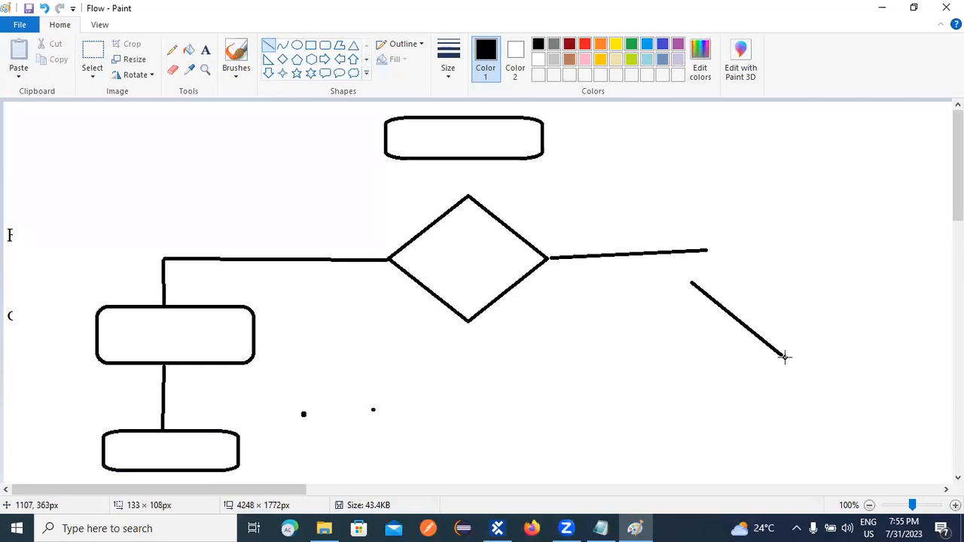
pyautogui.click(45, 9)
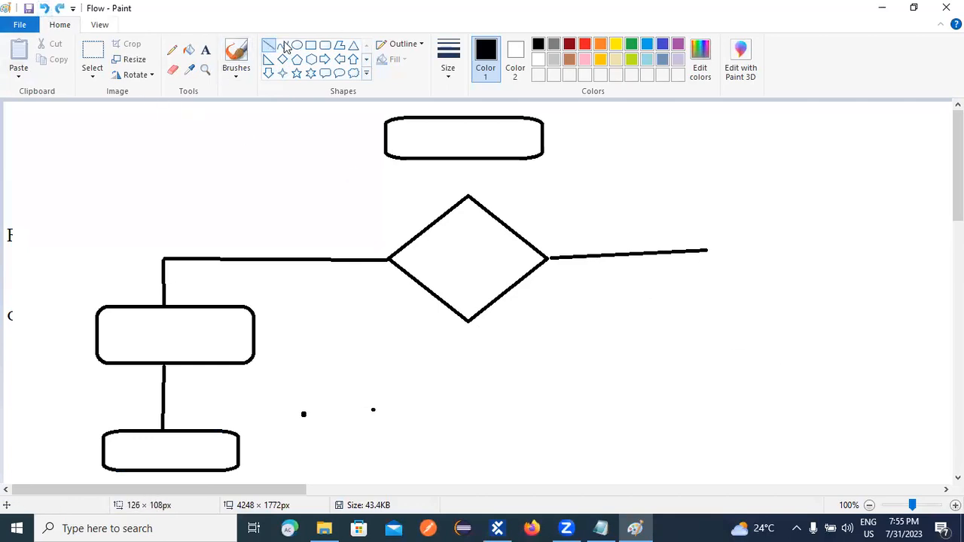
pyautogui.click(325, 45)
pyautogui.moveTo(701, 304)
pyautogui.mouseDown()
pyautogui.moveTo(787, 348)
pyautogui.moveTo(838, 353)
pyautogui.mouseUp()
pyautogui.click(738, 259)
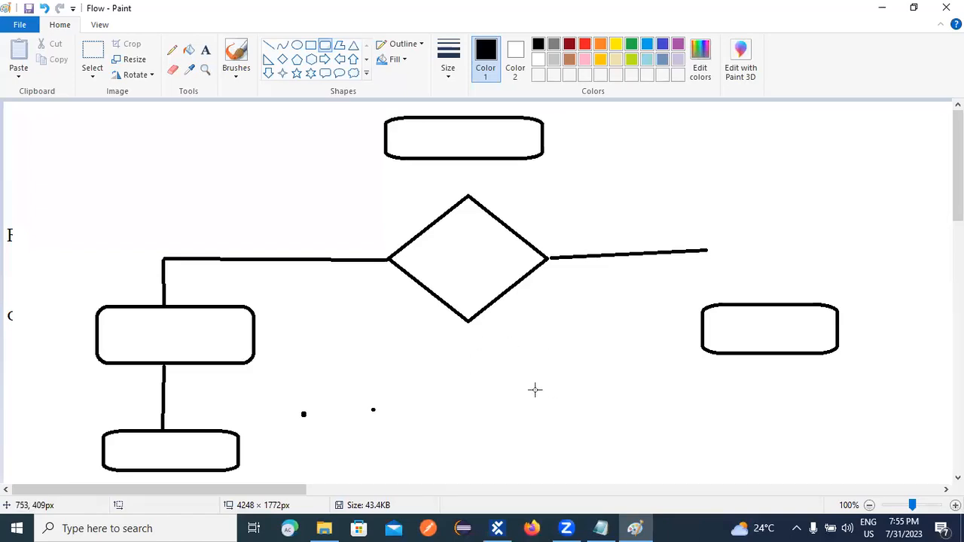
# Add three rounded boxes on the right, redrawing the too-flat bottom box taller.
pyautogui.moveTo(513, 383); pyautogui.dragTo(653, 441)
pyautogui.moveTo(838, 379); pyautogui.dragTo(957, 433)
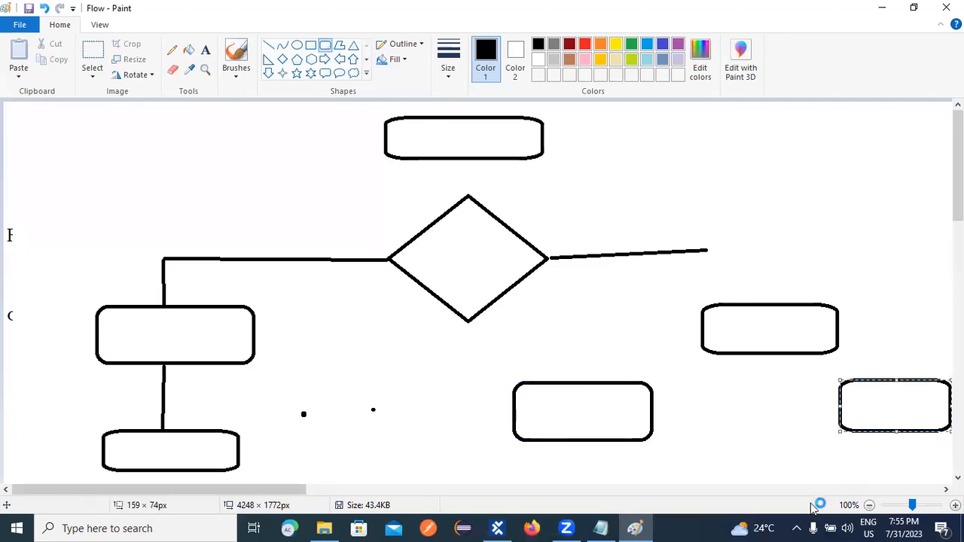
pyautogui.moveTo(701, 464); pyautogui.dragTo(814, 480)
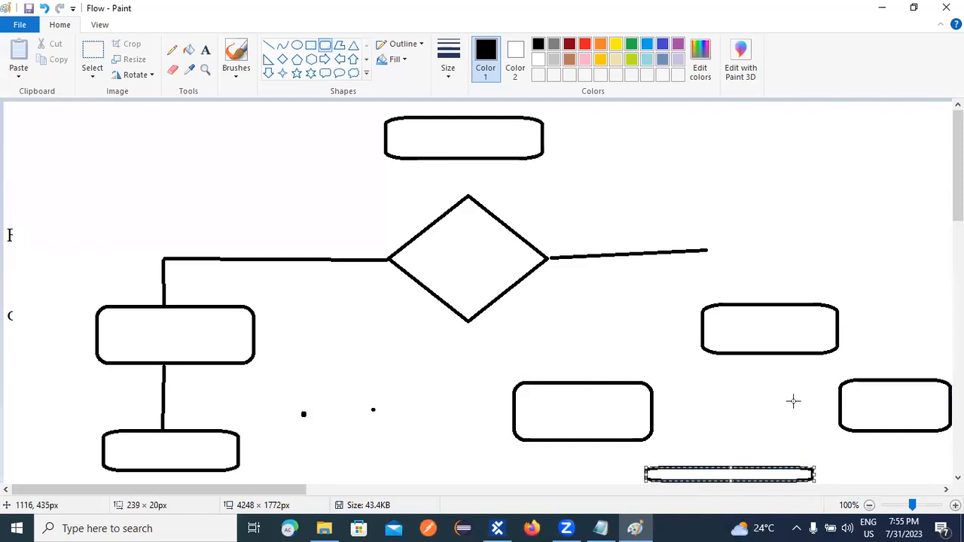
pyautogui.moveTo(957, 202); pyautogui.dragTo(957, 209)
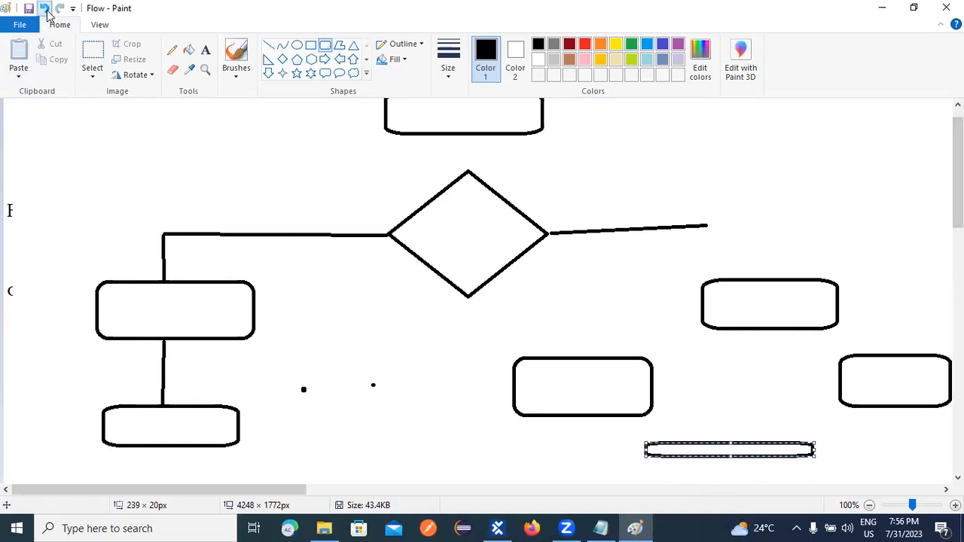
pyautogui.click(43, 8)
pyautogui.moveTo(688, 435); pyautogui.dragTo(832, 479)
pyautogui.click(764, 392)
# Extend the right branch line and connect it to the right-hand boxes.
pyautogui.click(269, 45)
pyautogui.moveTo(708, 224)
pyautogui.mouseDown()
pyautogui.moveTo(733, 223)
pyautogui.moveTo(737, 277)
pyautogui.mouseUp()
pyautogui.click(752, 217)
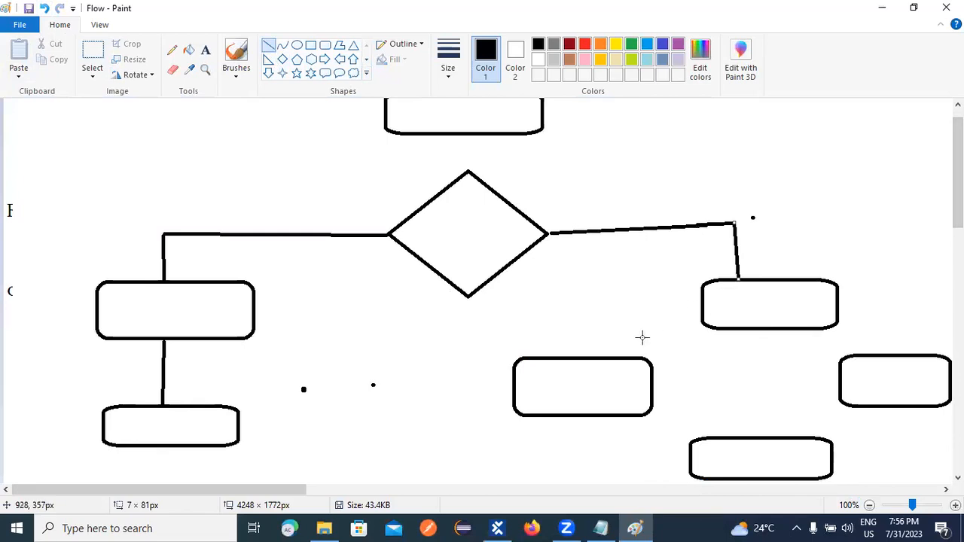
pyautogui.moveTo(572, 354); pyautogui.dragTo(705, 317)
pyautogui.click(598, 302)
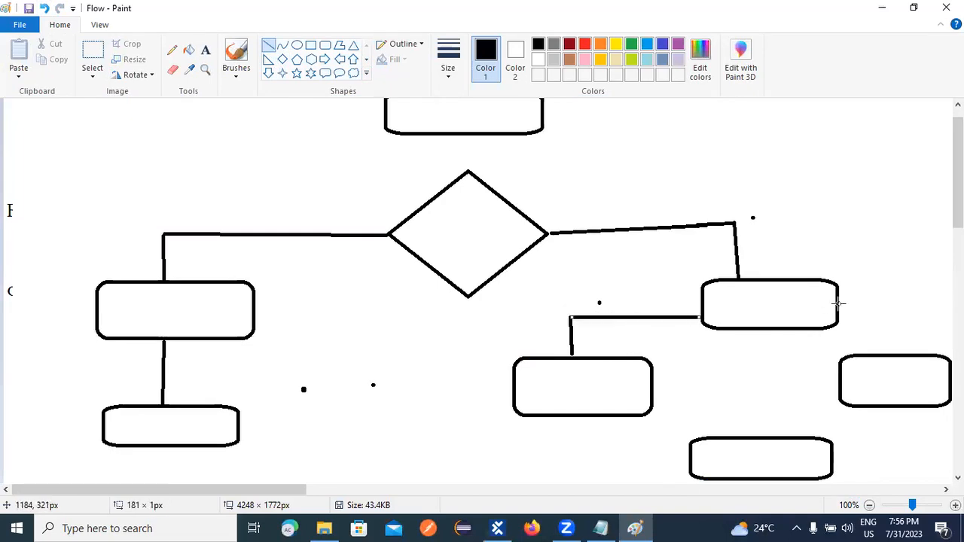
pyautogui.moveTo(837, 309)
pyautogui.mouseDown()
pyautogui.moveTo(895, 310)
pyautogui.moveTo(896, 360)
pyautogui.mouseUp()
# Run arrowed connectors into the bottom box and join the top box to the diamond.
pyautogui.moveTo(582, 415); pyautogui.dragTo(692, 462)
pyautogui.moveTo(910, 411); pyautogui.dragTo(911, 458)
pyautogui.moveTo(825, 457); pyautogui.dragTo(911, 457)
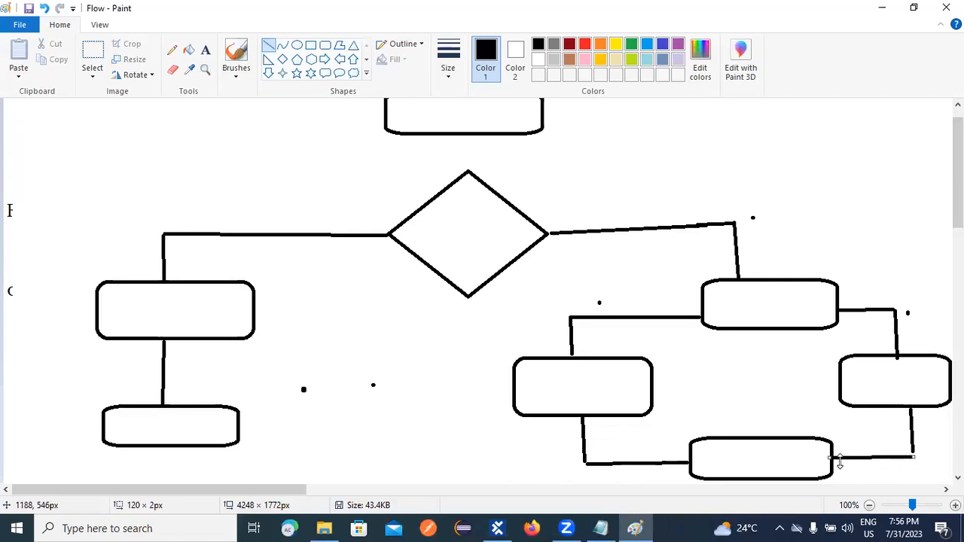
pyautogui.moveTo(849, 442); pyautogui.dragTo(832, 459)
pyautogui.moveTo(676, 445); pyautogui.dragTo(691, 460)
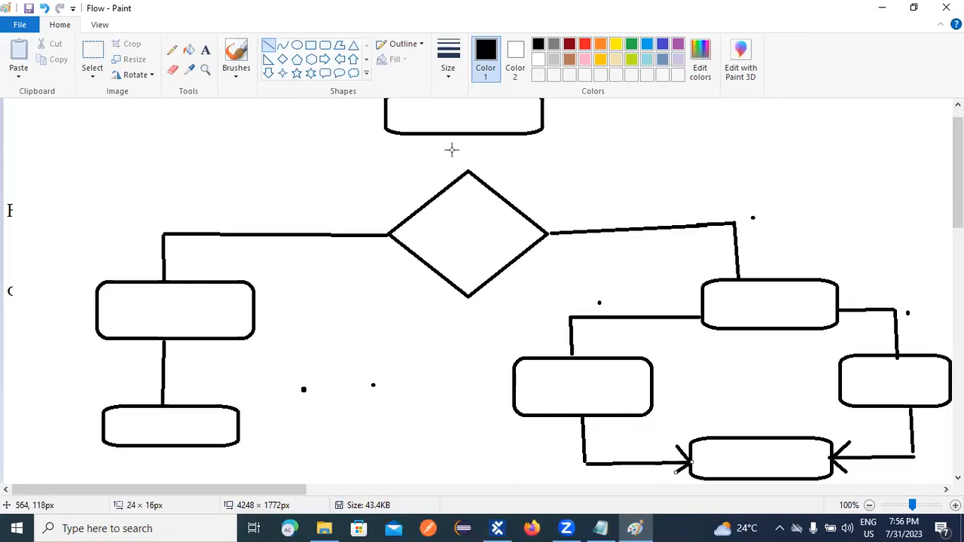
pyautogui.moveTo(465, 133); pyautogui.dragTo(467, 172)
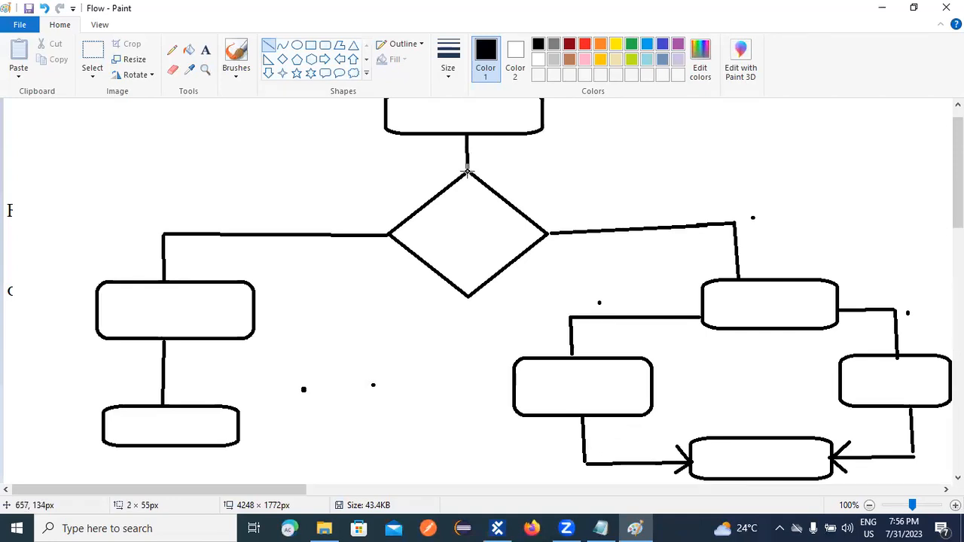
pyautogui.click(630, 182)
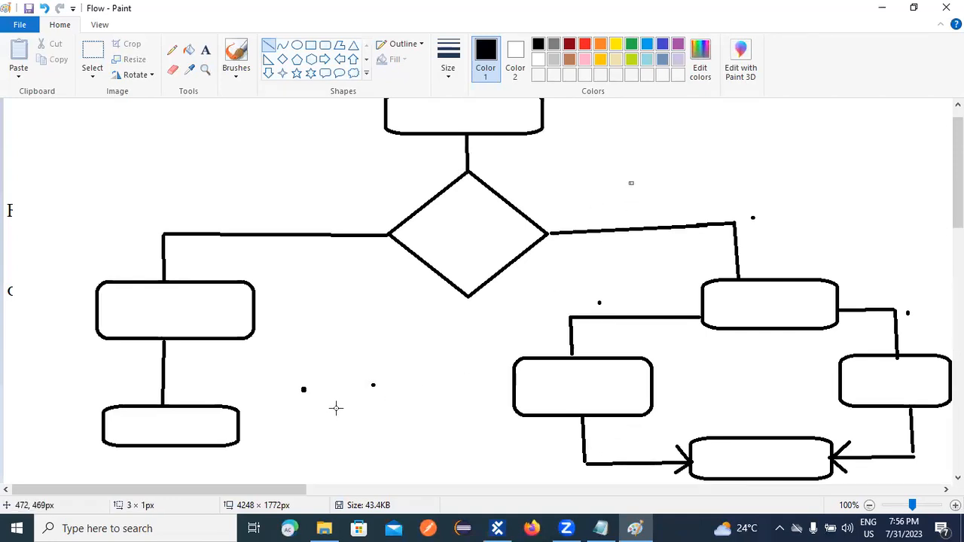
pyautogui.scroll(1, 336, 408)
# Label the top flowchart box 'Application' with the Text tool.
pyautogui.click(205, 50)
pyautogui.click(407, 143)
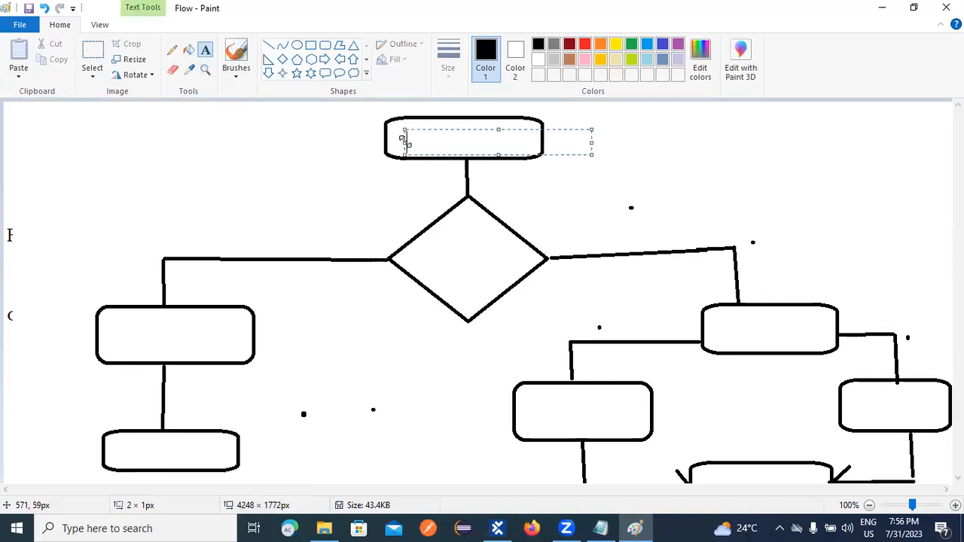
pyautogui.write('Appl')
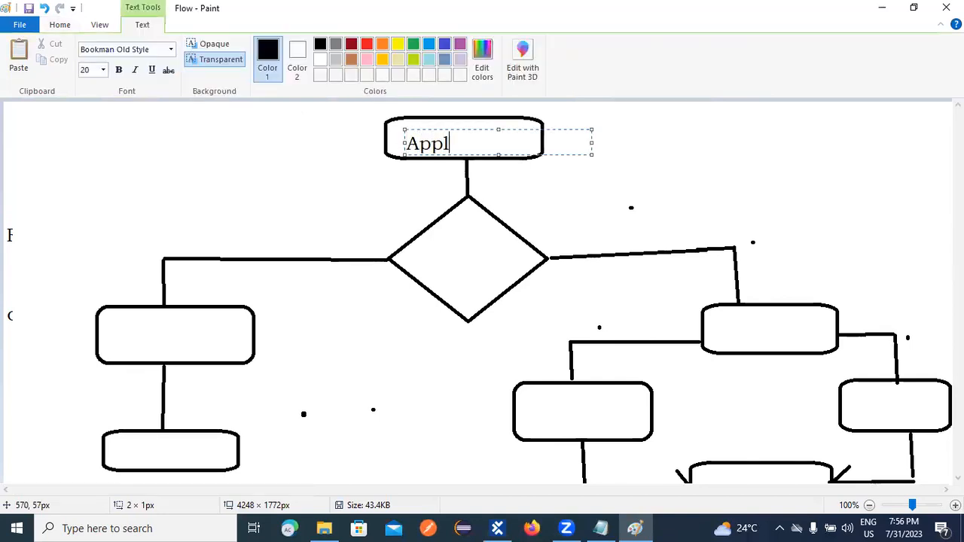
pyautogui.write('ication')
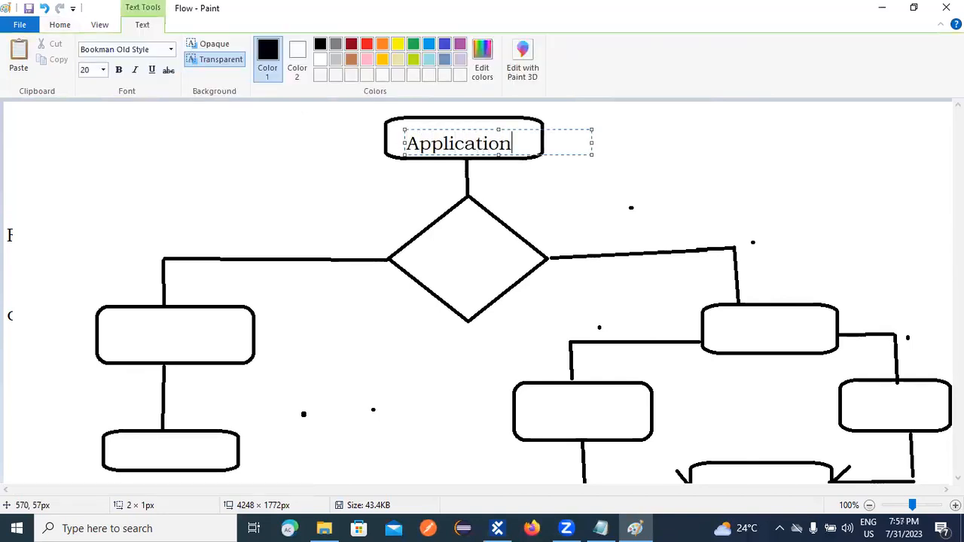
pyautogui.click(459, 239)
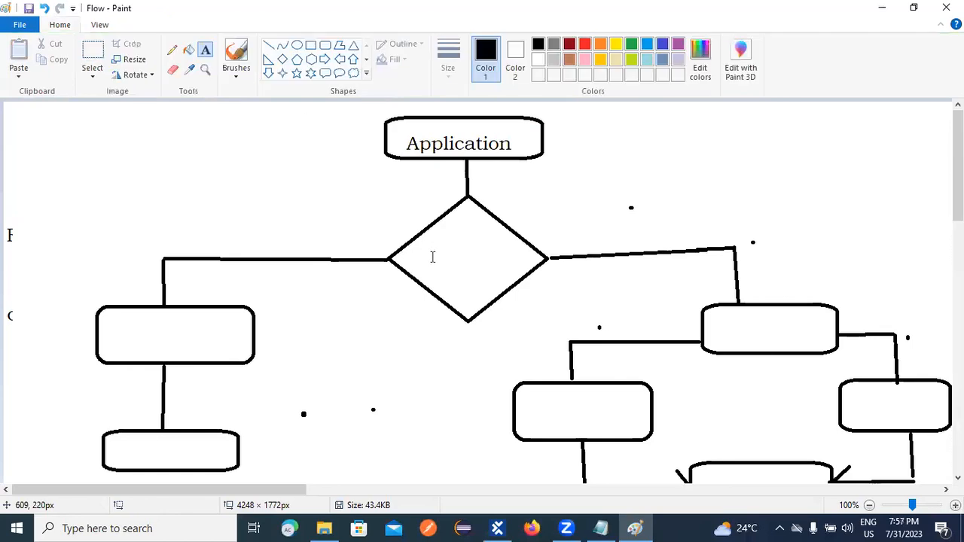
# Label the diamond 'uname,password', wrapping the text onto two lines.
pyautogui.click(431, 256)
pyautogui.click(425, 253)
pyautogui.click(420, 250)
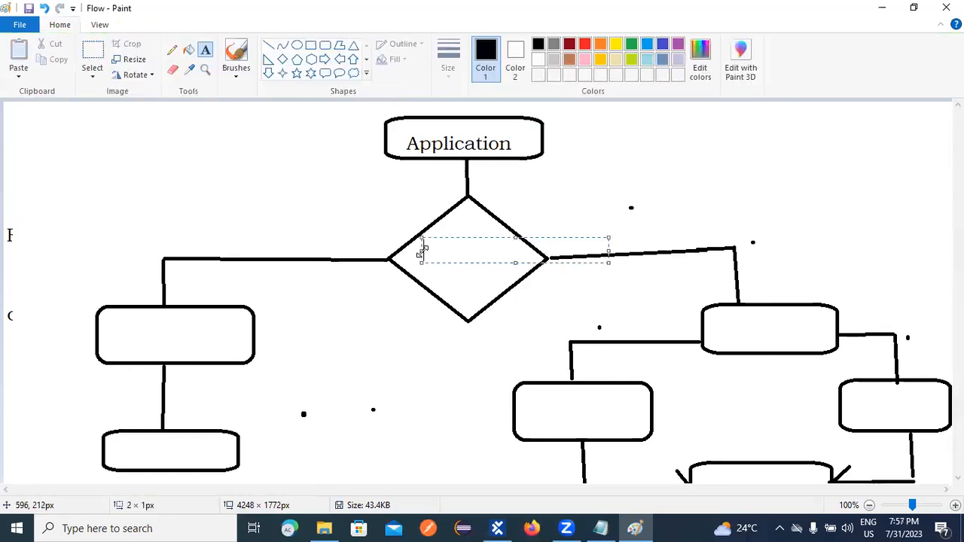
pyautogui.write('UN,')
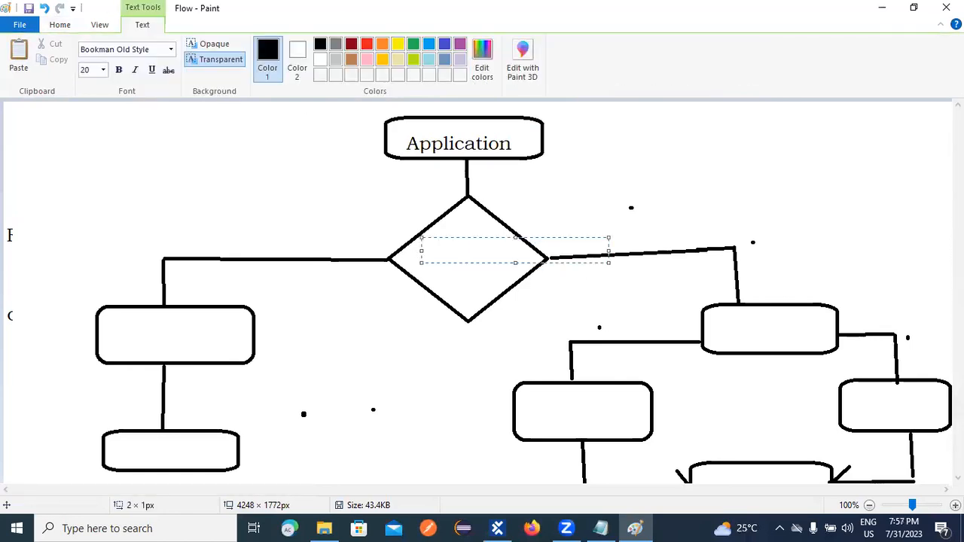
pyautogui.write('Psw')
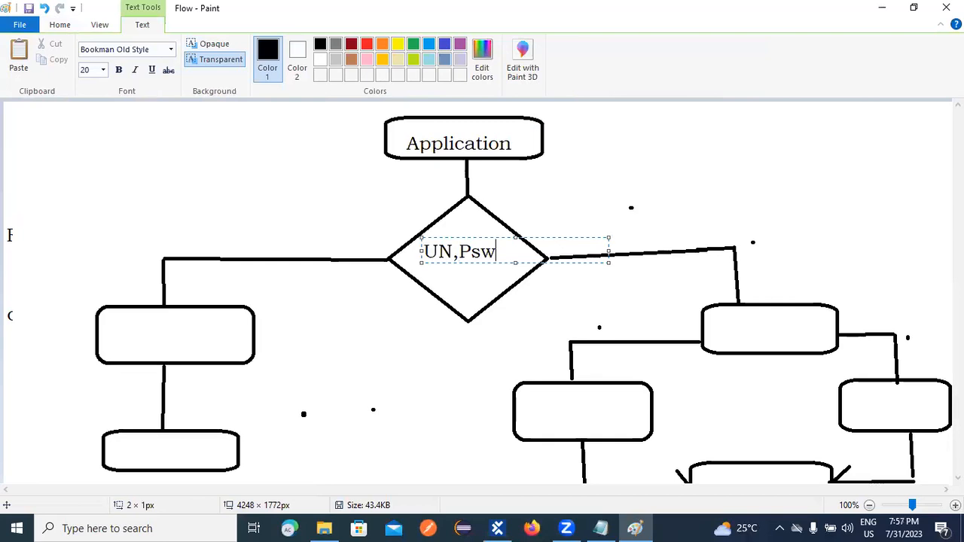
pyautogui.press('BackSpace')
pyautogui.press('BackSpace')
pyautogui.write('WsS')
pyautogui.press('BackSpace')
pyautogui.press('BackSpace')
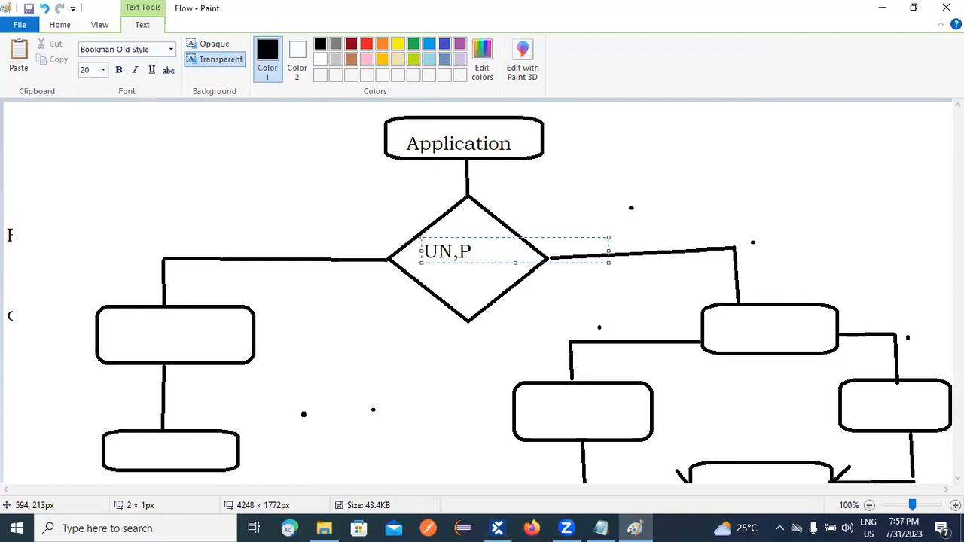
pyautogui.press('BackSpace')
pyautogui.press('BackSpace')
pyautogui.write('uname')
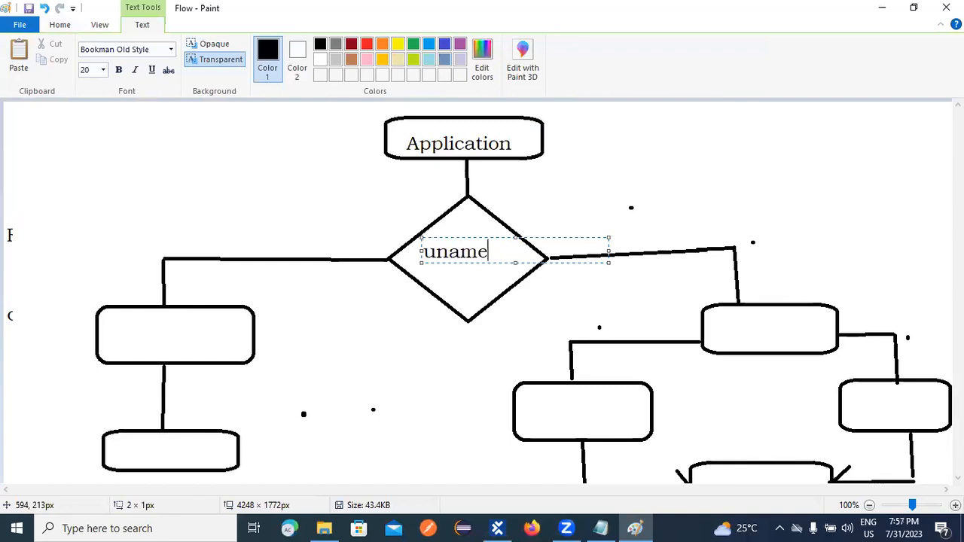
pyautogui.write(',pass')
pyautogui.press('Return')
pyautogui.write('word')
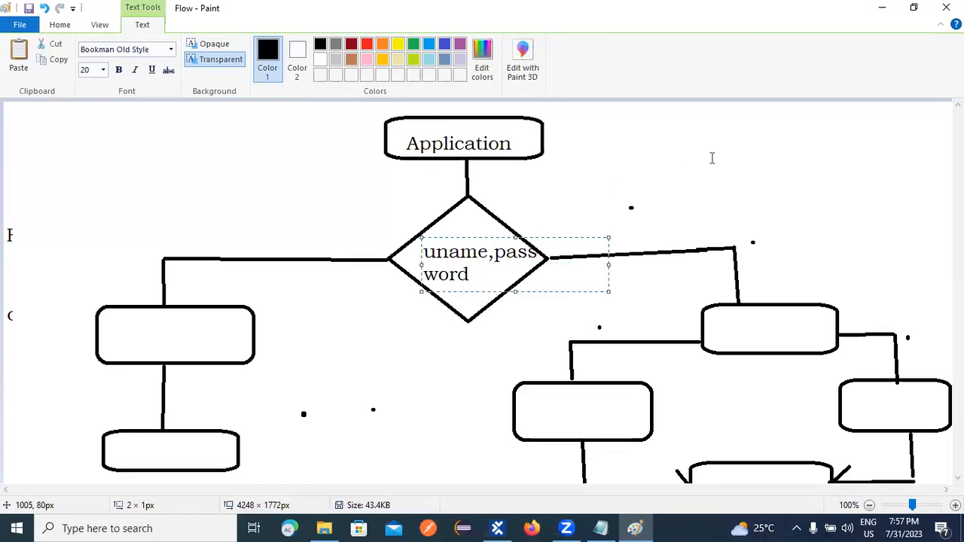
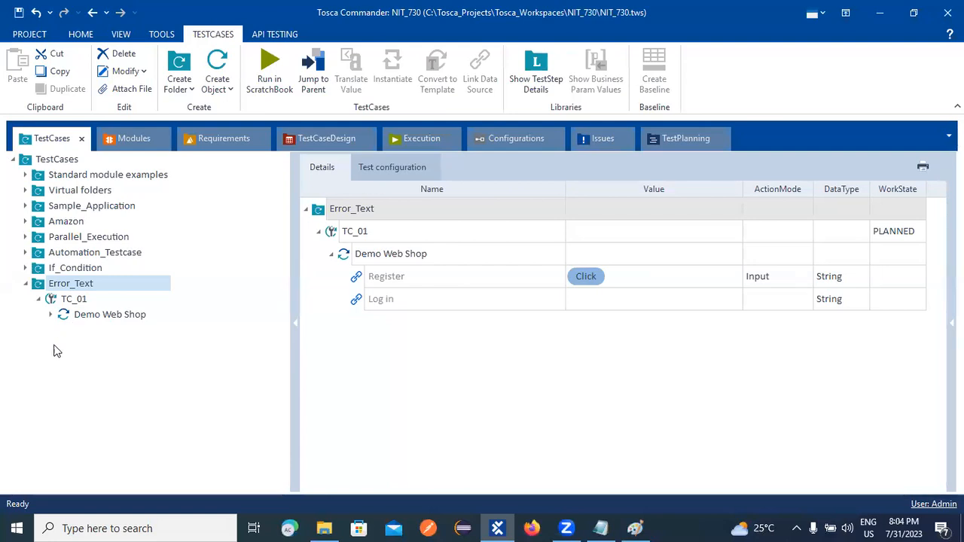
# Clear the Click value from the Register step in TC_01's Demo Web Shop.
pyautogui.click(88, 318)
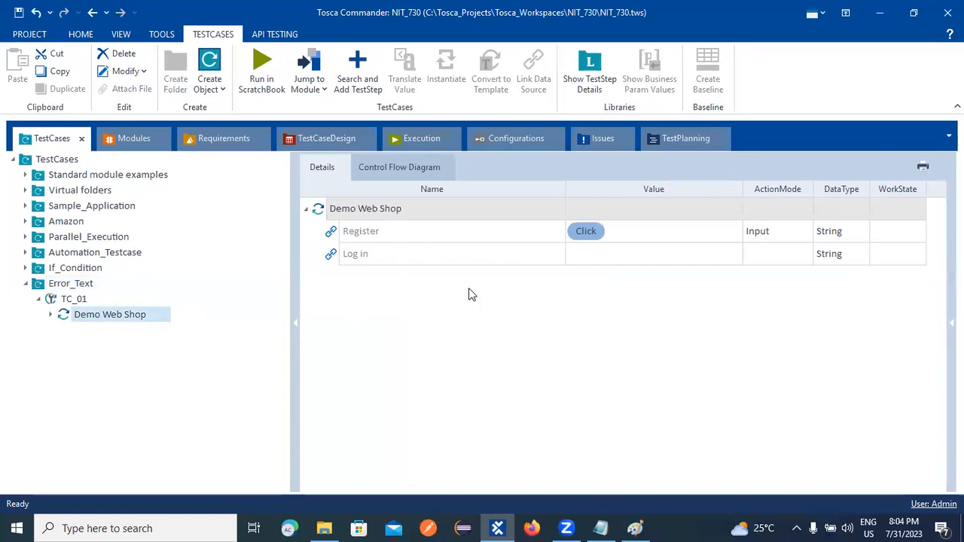
pyautogui.click(588, 231)
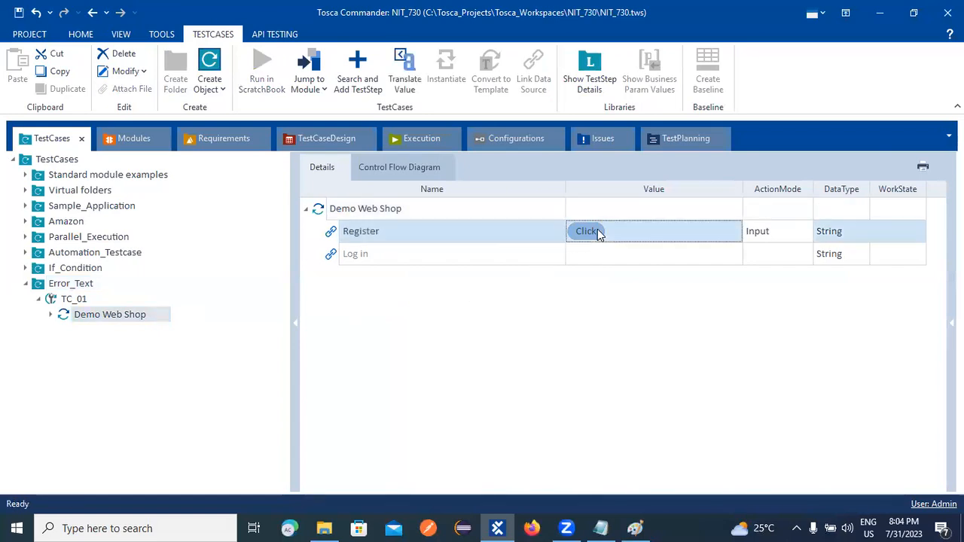
pyautogui.press('BackSpace')
pyautogui.press('Return')
# Set the Log in step's value to Click.
pyautogui.click(598, 259)
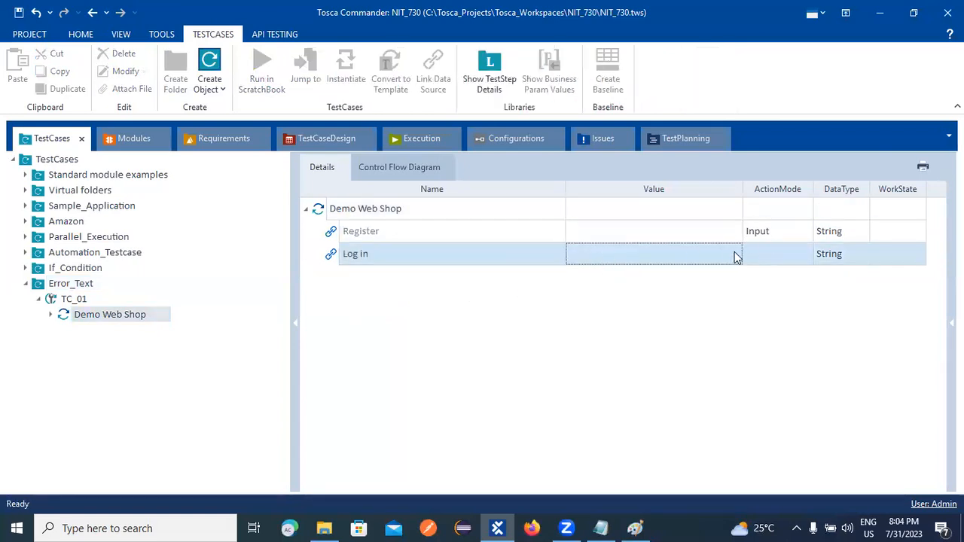
pyautogui.click(734, 254)
pyautogui.click(701, 253)
pyautogui.click(719, 256)
pyautogui.click(582, 271)
pyautogui.click(465, 377)
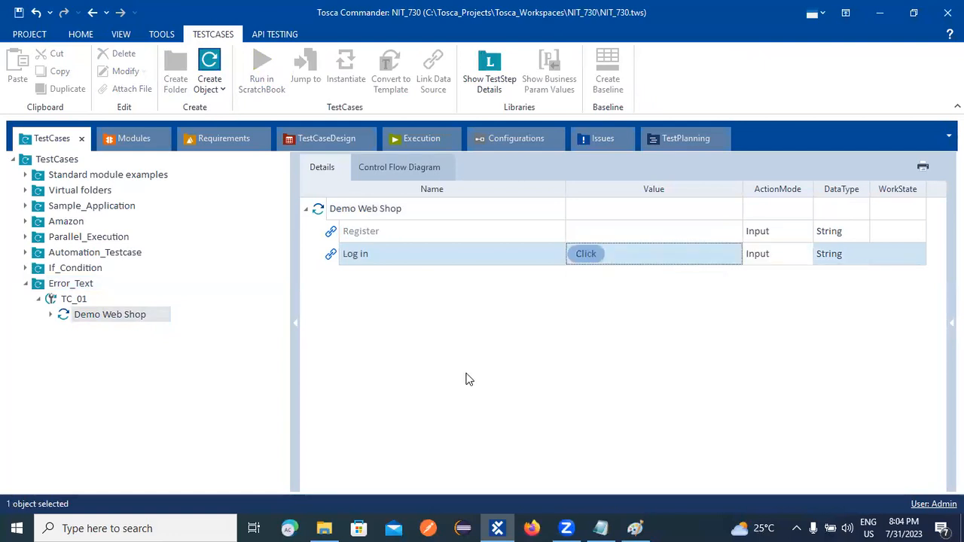
# Check TC_01's test configuration, with Browser set to Chrome, then return to Demo Web Shop.
pyautogui.click(70, 301)
pyautogui.rightClick(70, 301)
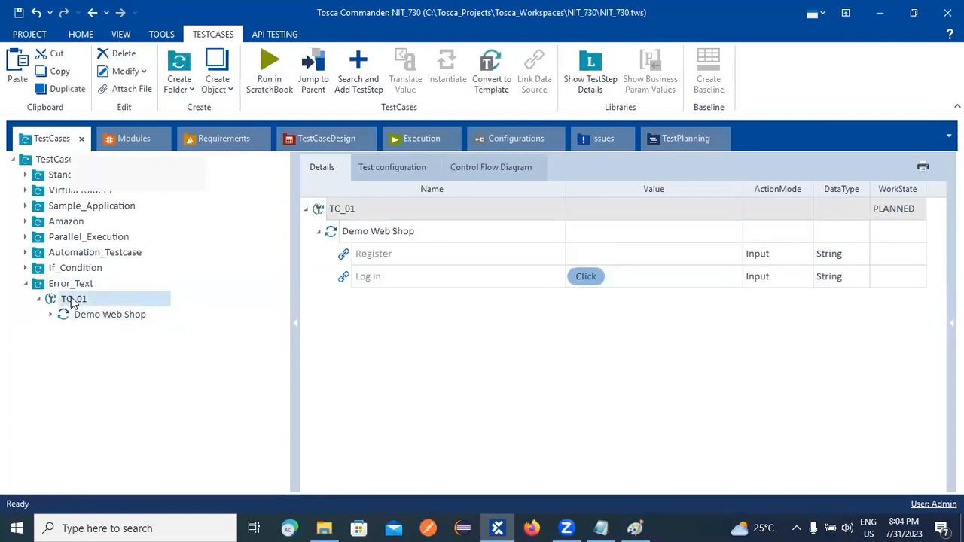
pyautogui.click(49, 305)
pyautogui.click(392, 168)
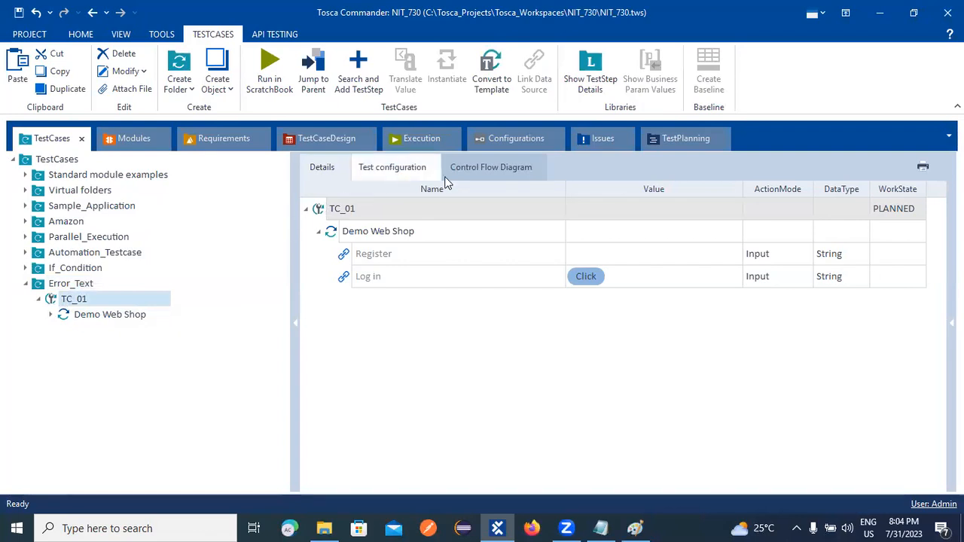
pyautogui.click(83, 315)
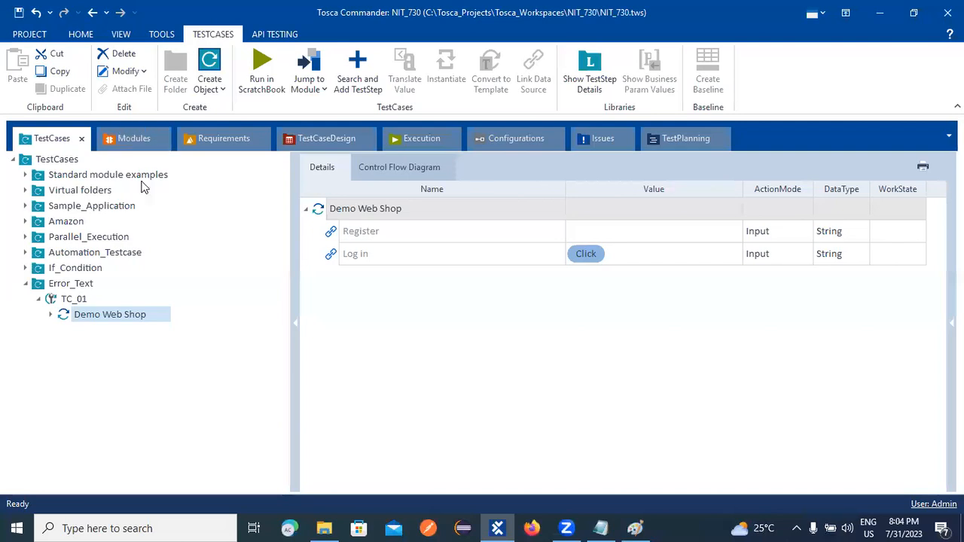
# Find the Demo Web Shop. Login module under IfCondition and drag it onto TC_01.
pyautogui.click(124, 142)
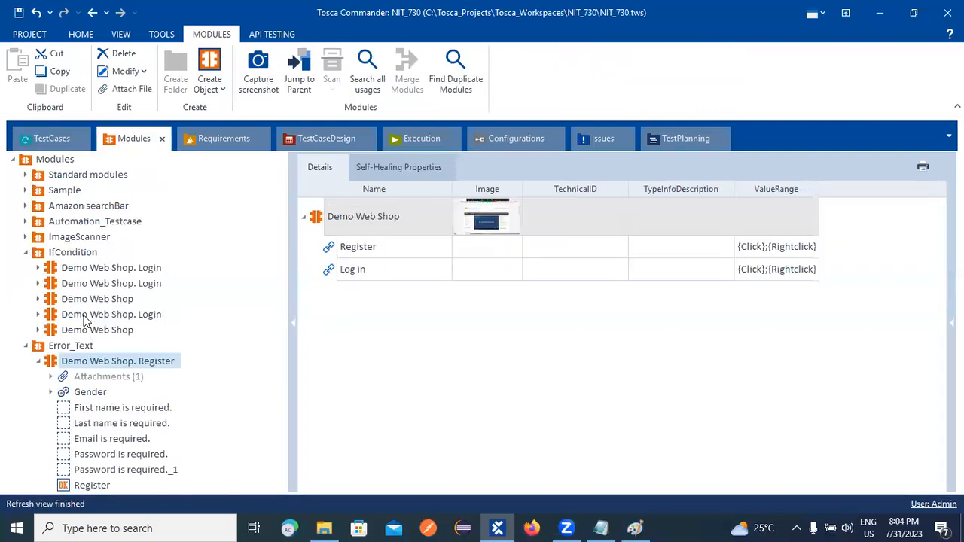
pyautogui.click(25, 237)
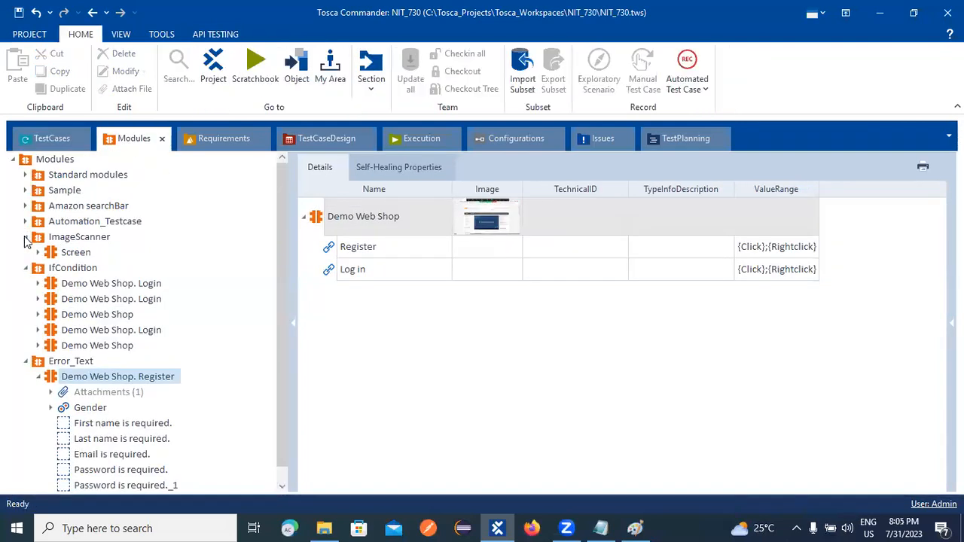
pyautogui.click(25, 236)
pyautogui.click(77, 224)
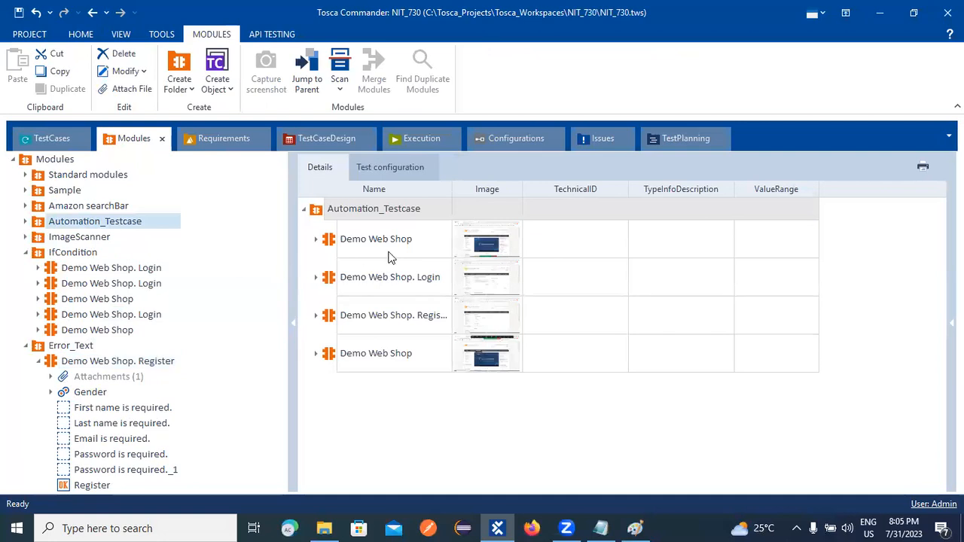
pyautogui.click(357, 278)
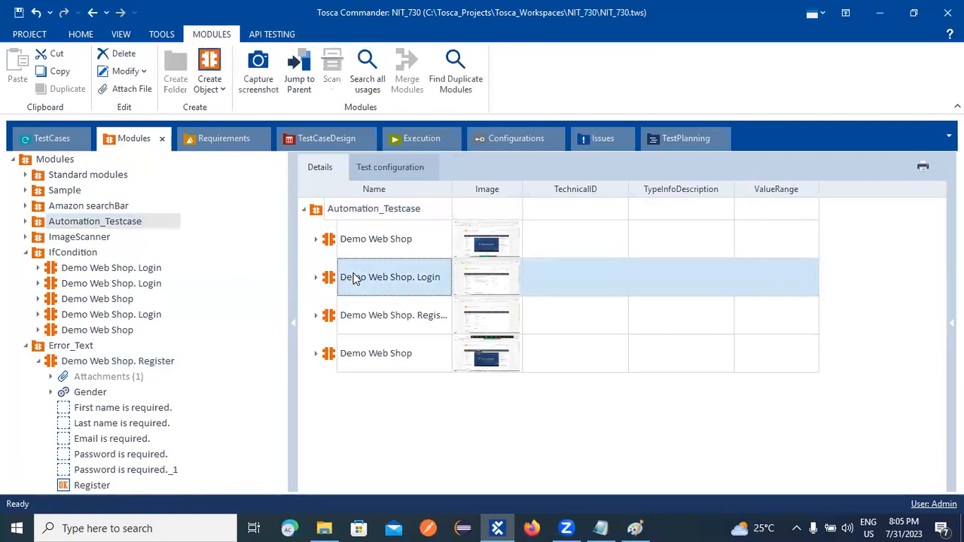
pyautogui.click(78, 300)
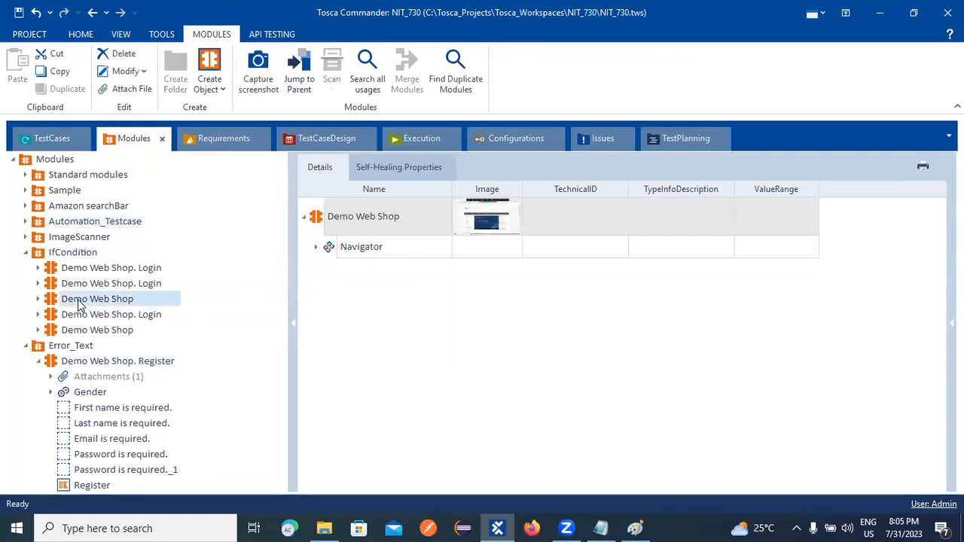
pyautogui.click(316, 247)
pyautogui.click(315, 247)
pyautogui.click(85, 316)
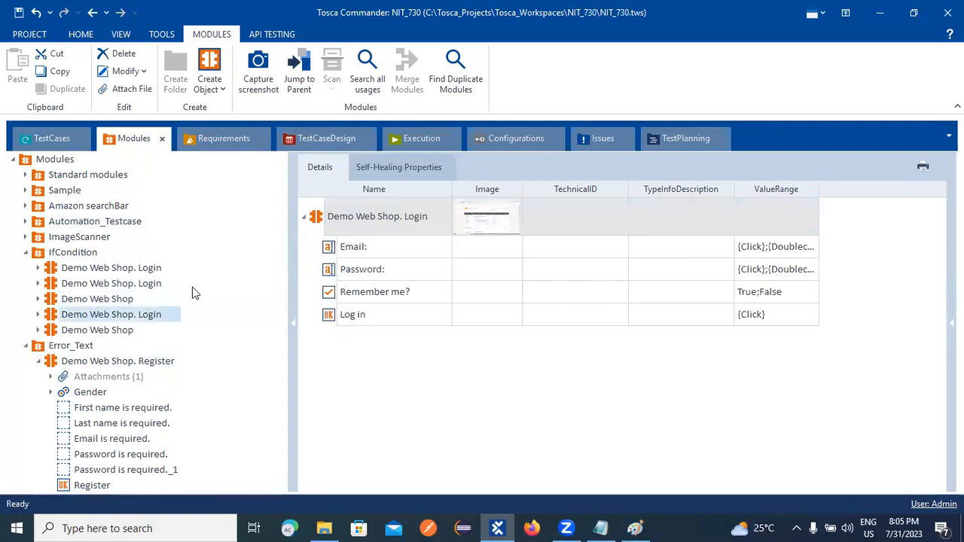
pyautogui.moveTo(55, 319); pyautogui.dragTo(51, 297)
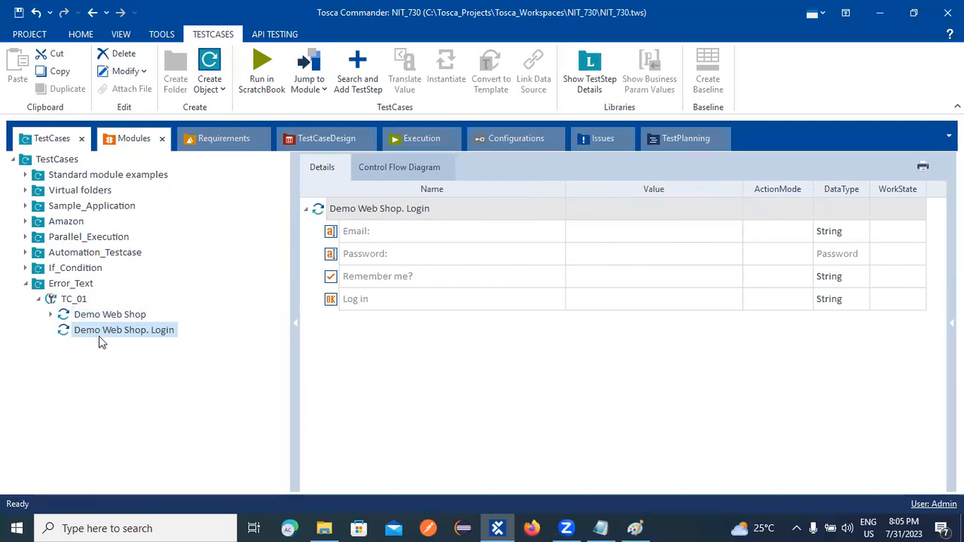
# Paste the login e-mail address from the notes into the Email value.
pyautogui.click(457, 237)
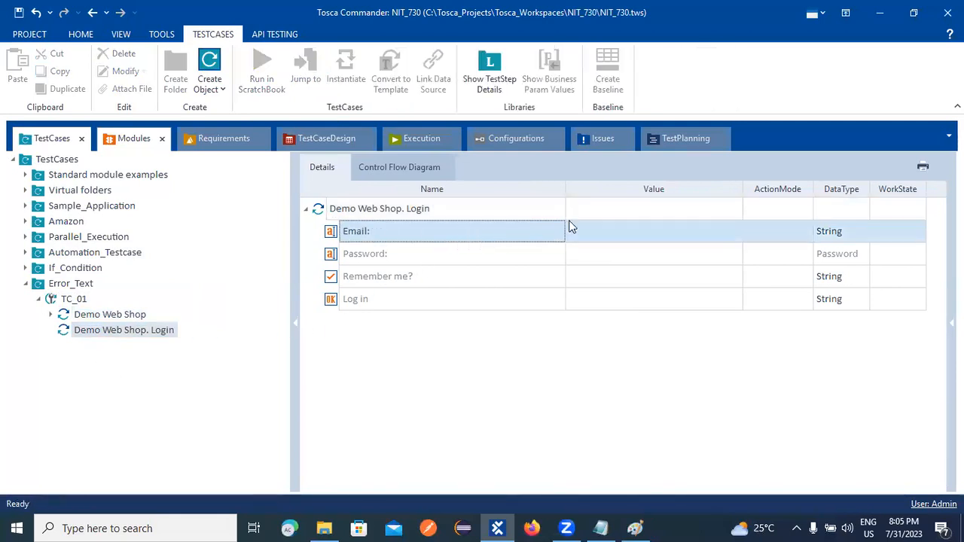
pyautogui.click(604, 230)
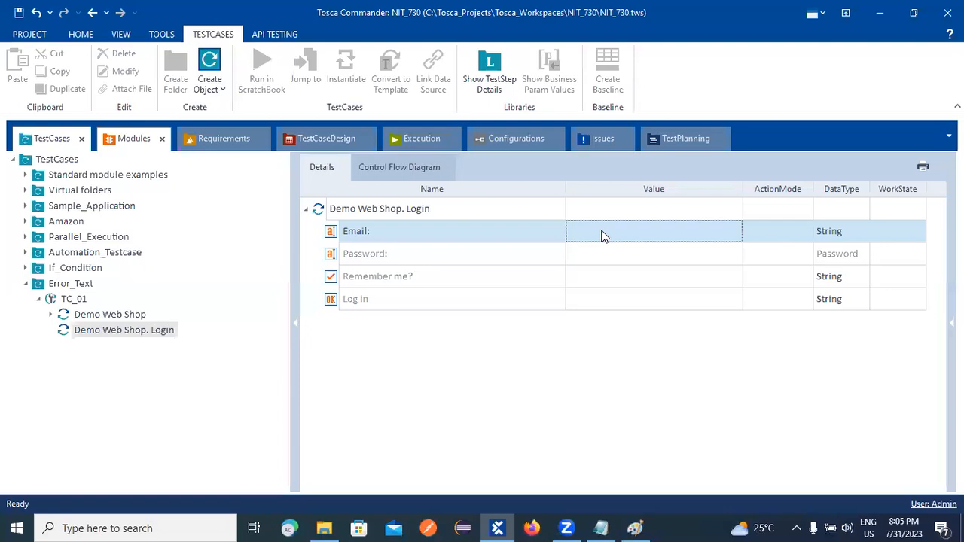
pyautogui.click(603, 236)
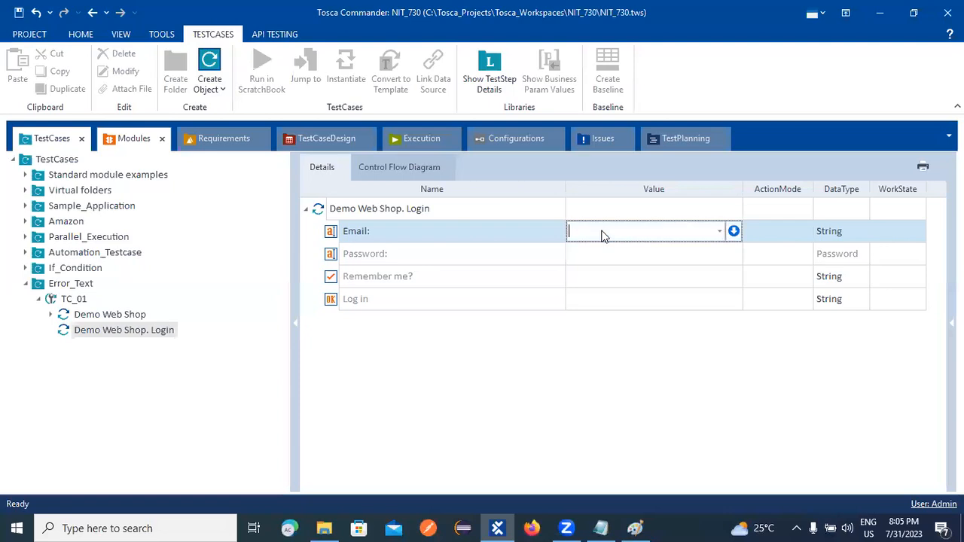
pyautogui.click(600, 528)
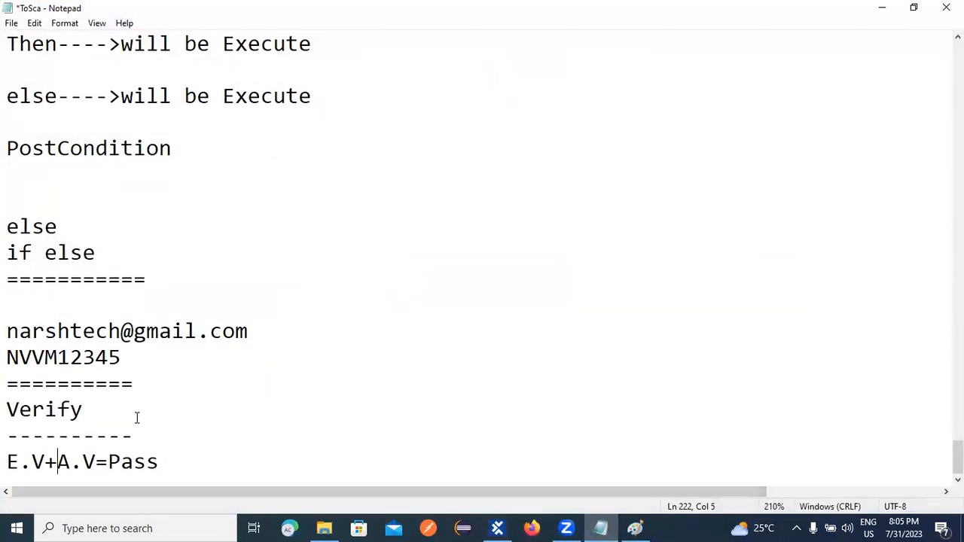
pyautogui.moveTo(7, 331); pyautogui.dragTo(294, 325)
pyautogui.hotkey('ctrl', 'c')
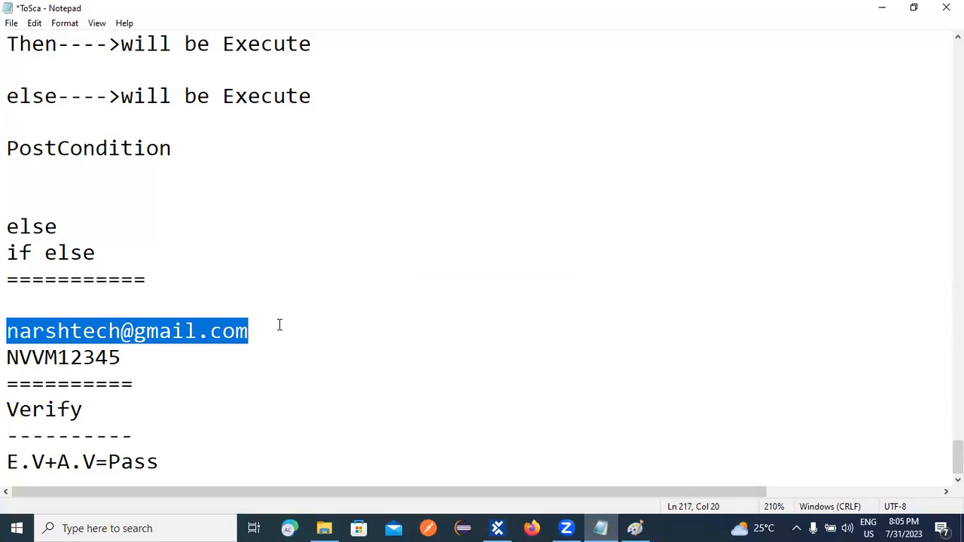
pyautogui.click(497, 528)
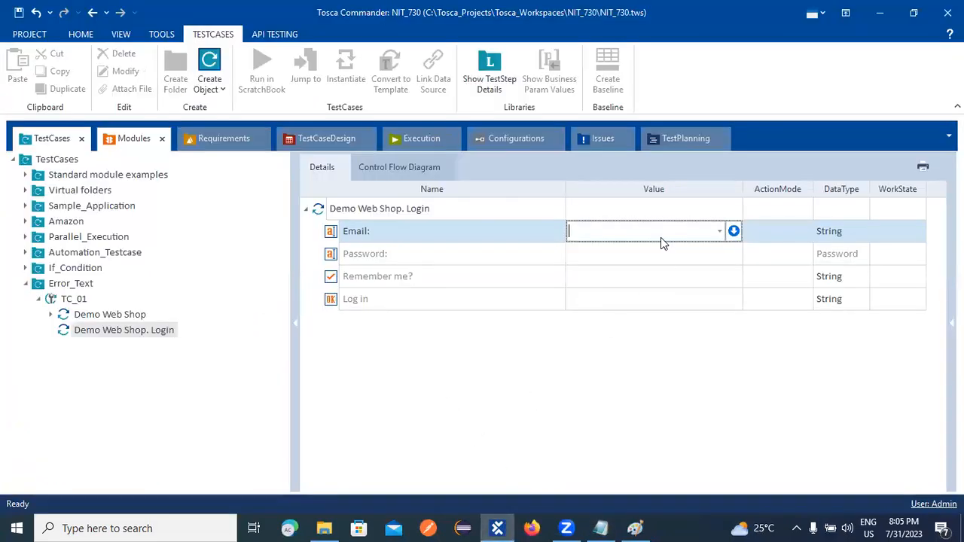
pyautogui.hotkey('ctrl', 'v')
pyautogui.click(608, 256)
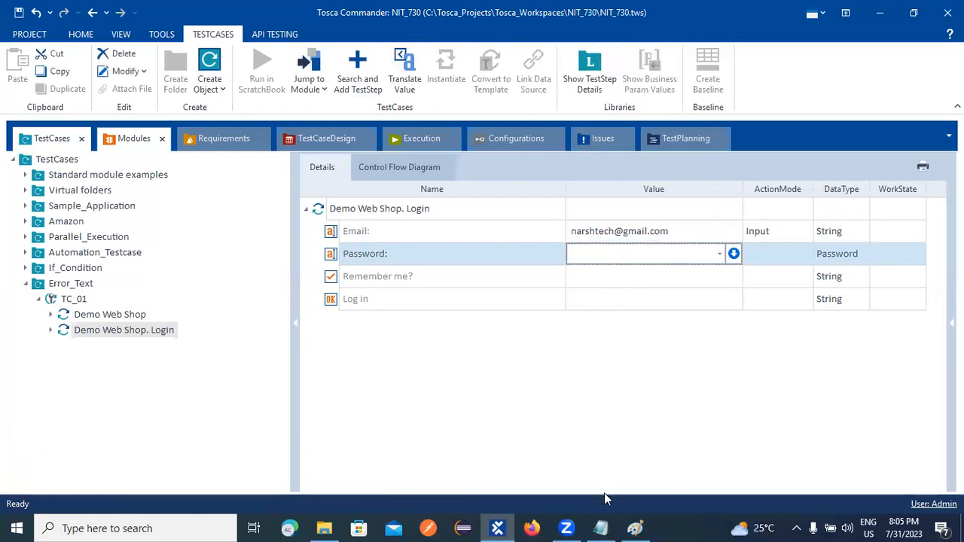
# Paste the account password from the notes into the Password value.
pyautogui.moveTo(595, 527)
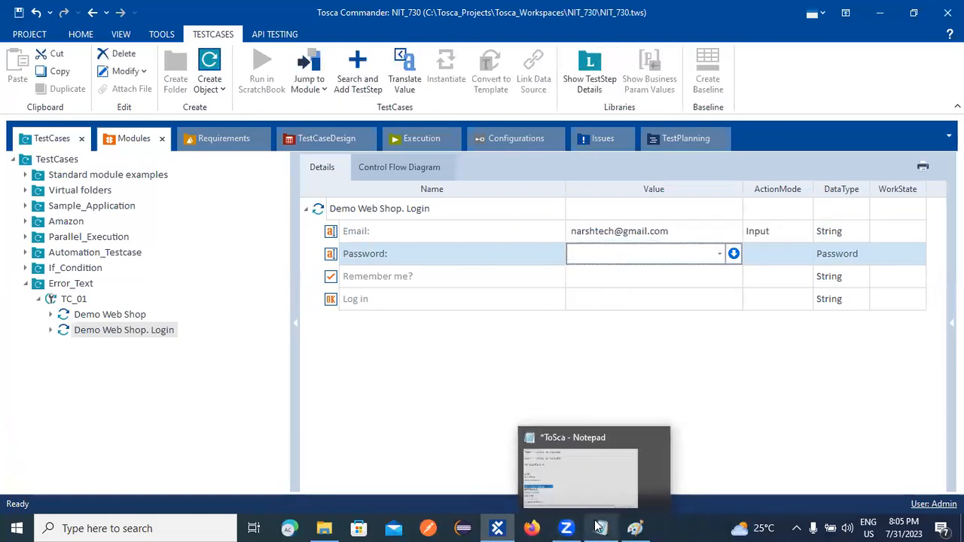
pyautogui.click(565, 457)
pyautogui.moveTo(8, 361); pyautogui.dragTo(147, 357)
pyautogui.hotkey('ctrl', 'c')
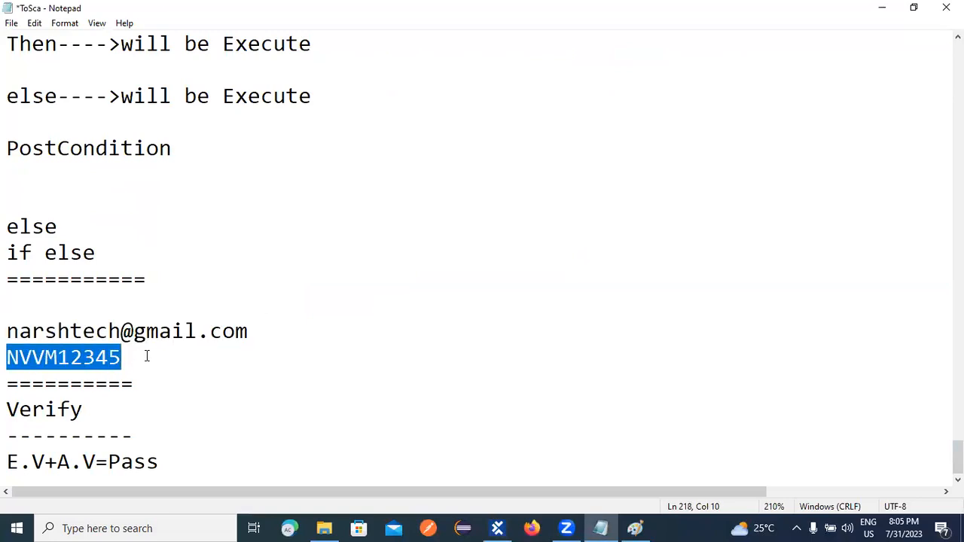
pyautogui.click(497, 528)
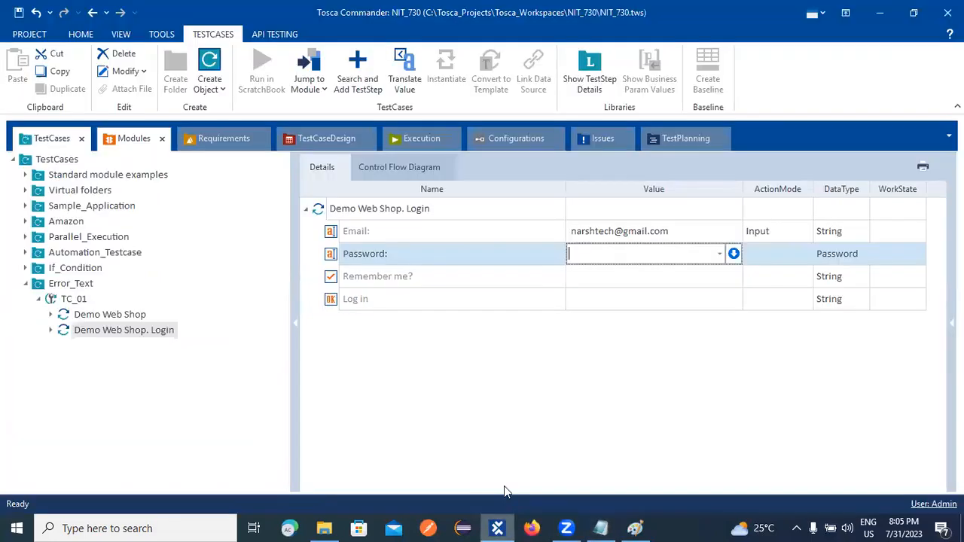
pyautogui.hotkey('ctrl', 'v')
pyautogui.click(588, 276)
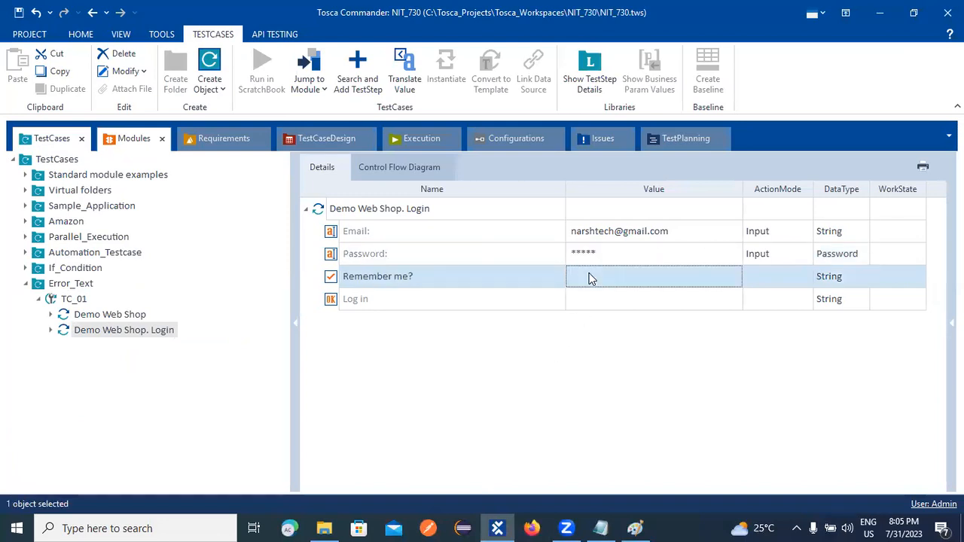
# Keep Password's action mode as Input, set its data type to String, and re-enter the password.
pyautogui.click(790, 256)
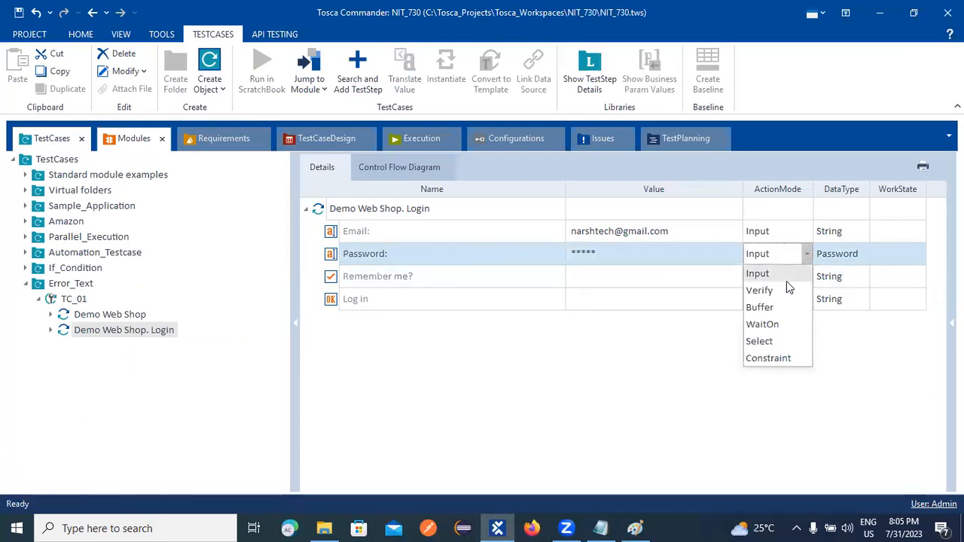
pyautogui.click(667, 387)
pyautogui.click(849, 250)
pyautogui.click(864, 256)
pyautogui.click(829, 273)
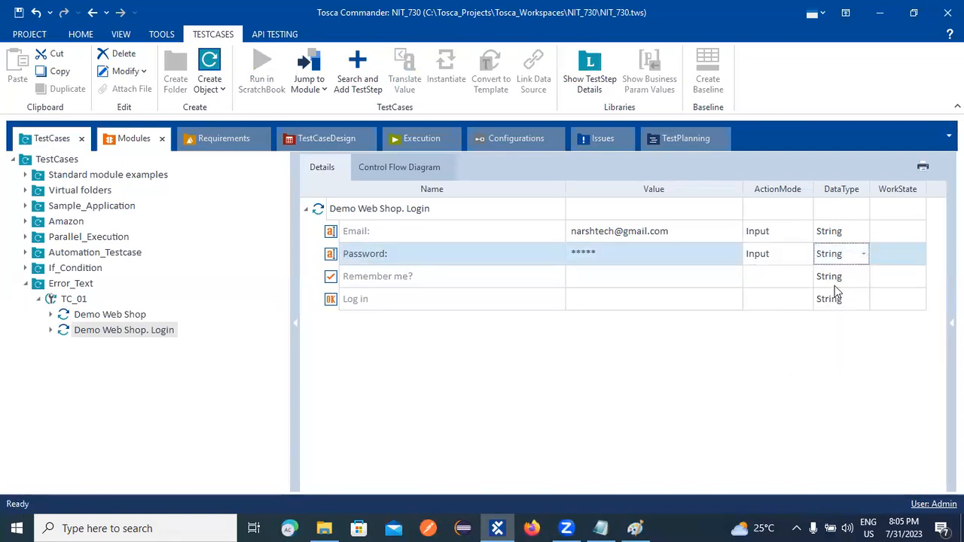
pyautogui.click(607, 332)
pyautogui.click(613, 253)
pyautogui.click(614, 253)
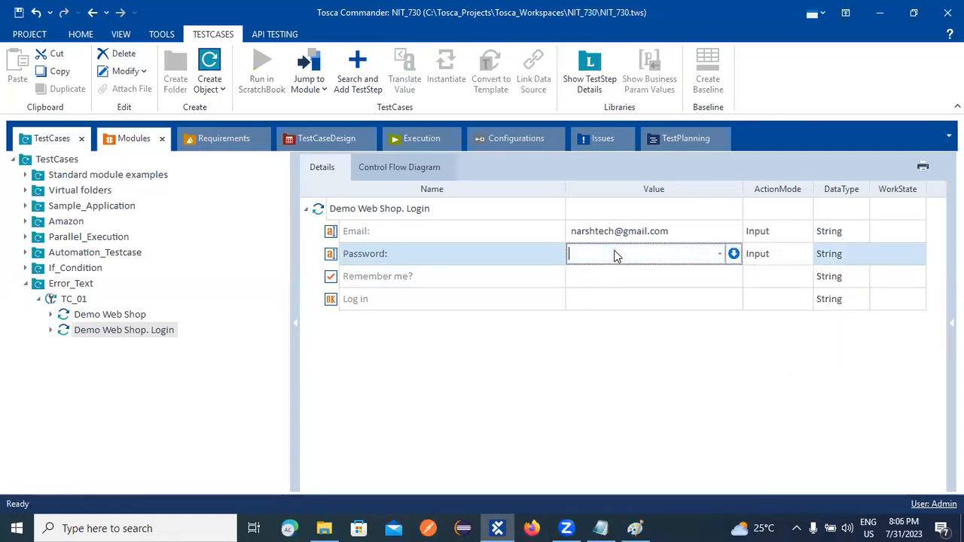
pyautogui.click(546, 366)
# Set the Remember me? value to True.
pyautogui.click(591, 277)
pyautogui.click(593, 275)
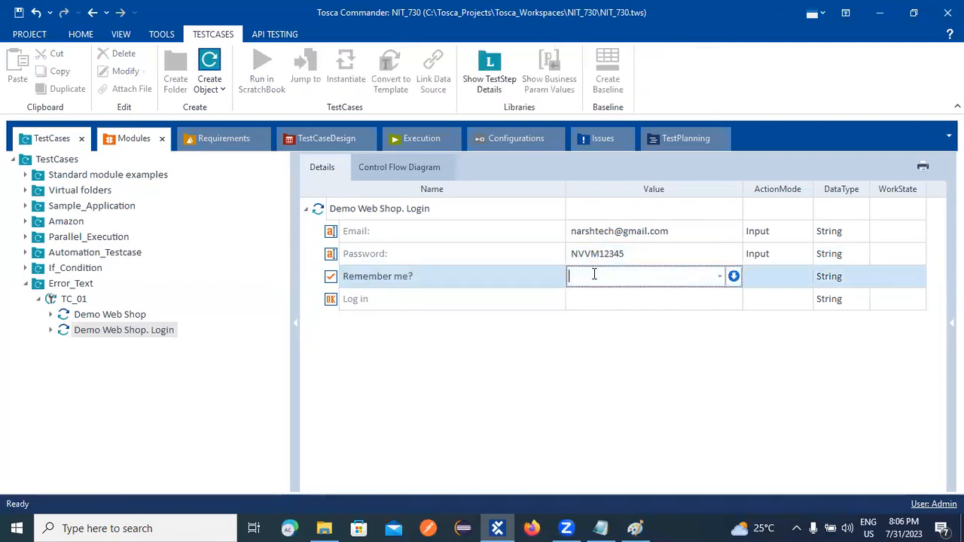
pyautogui.click(719, 276)
pyautogui.click(635, 296)
# Set the Log in step's value to Click.
pyautogui.click(580, 299)
pyautogui.click(580, 297)
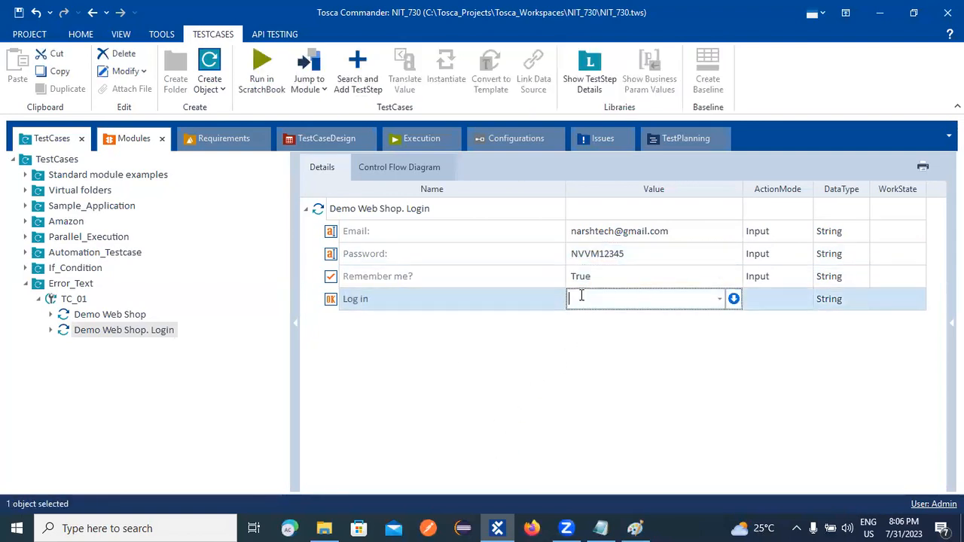
pyautogui.click(720, 300)
pyautogui.click(602, 321)
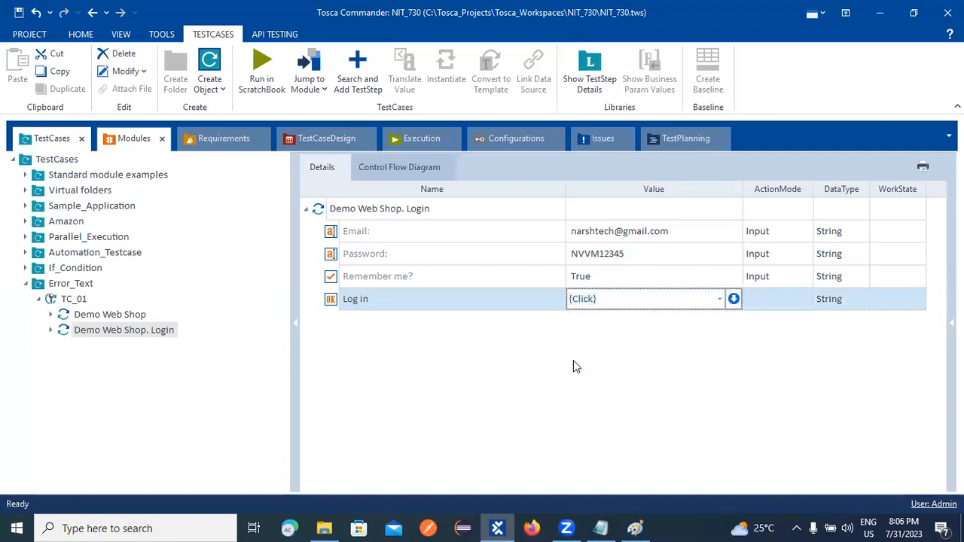
pyautogui.click(573, 361)
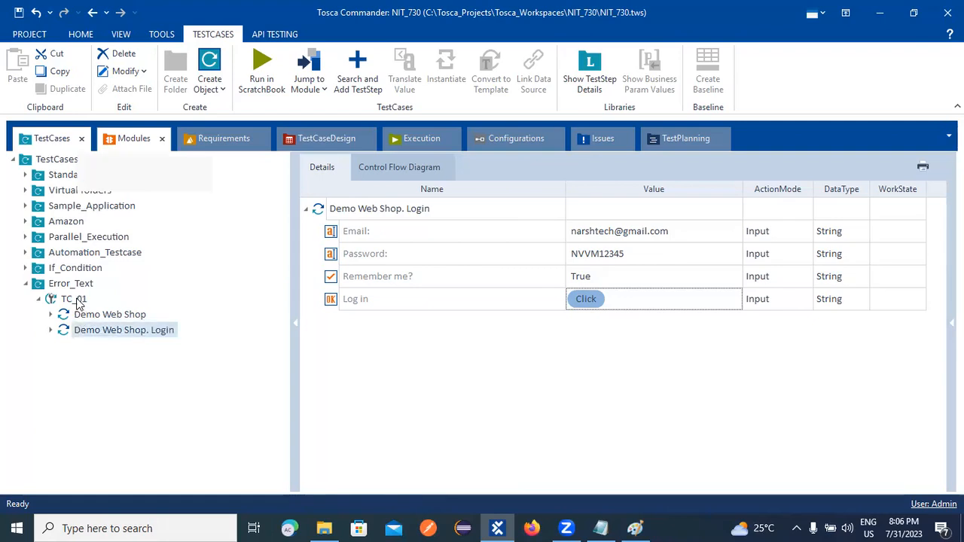
# Create a folder named Process inside TC_01.
pyautogui.rightClick(75, 300)
pyautogui.click(89, 181)
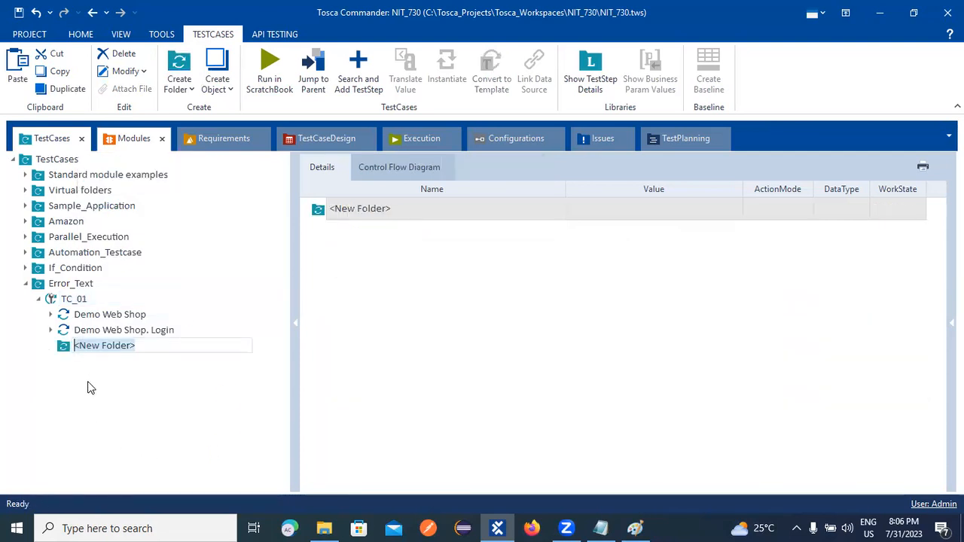
pyautogui.write('P')
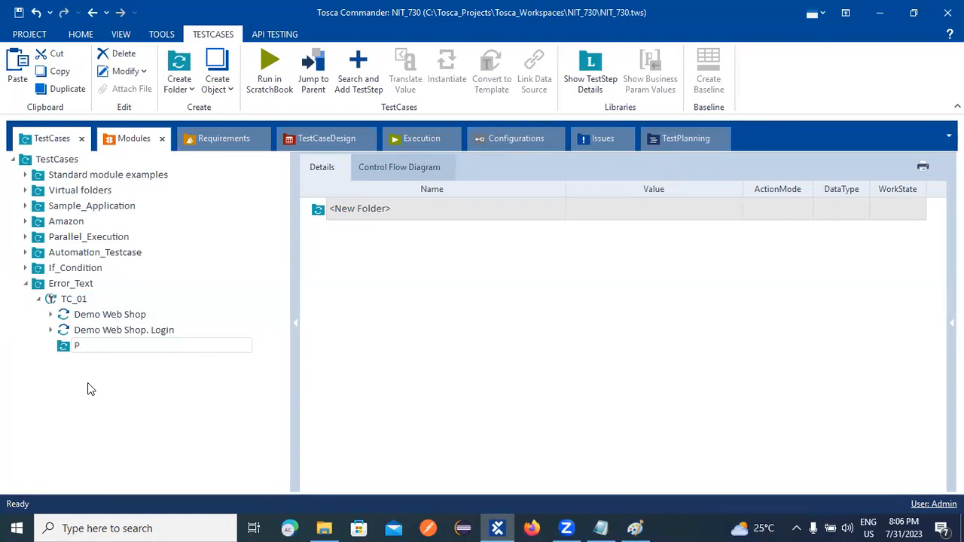
pyautogui.write('rocess')
pyautogui.press('Return')
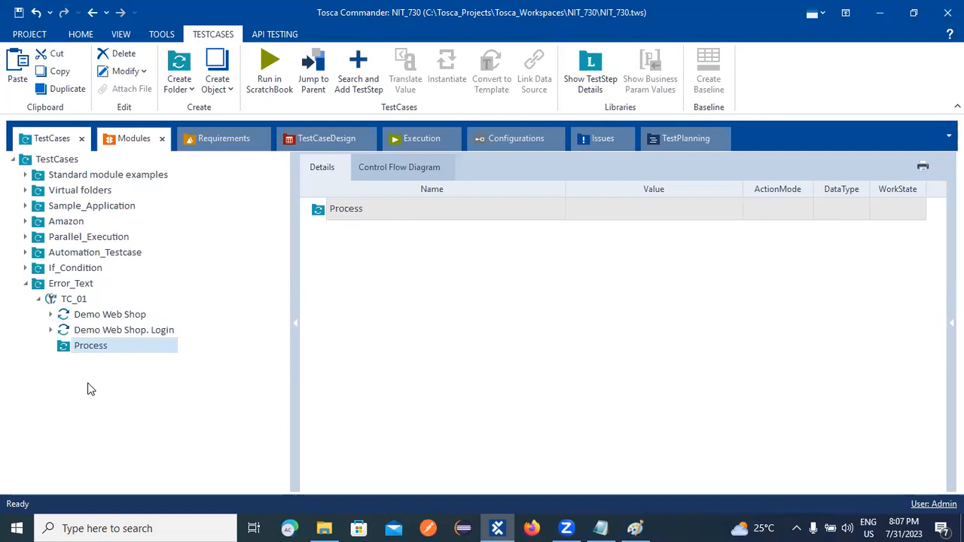
# Move the Demo Web Shop and Demo Web Shop. Login steps into Process.
pyautogui.click(85, 319)
pyautogui.moveTo(94, 351); pyautogui.dragTo(65, 348)
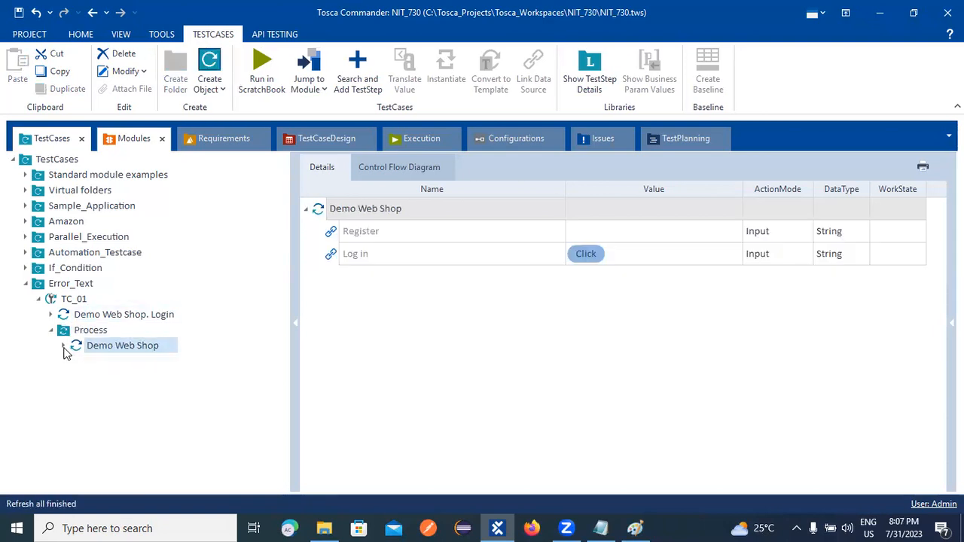
pyautogui.moveTo(78, 316)
pyautogui.mouseDown()
pyautogui.moveTo(75, 341)
pyautogui.moveTo(64, 323)
pyautogui.mouseUp()
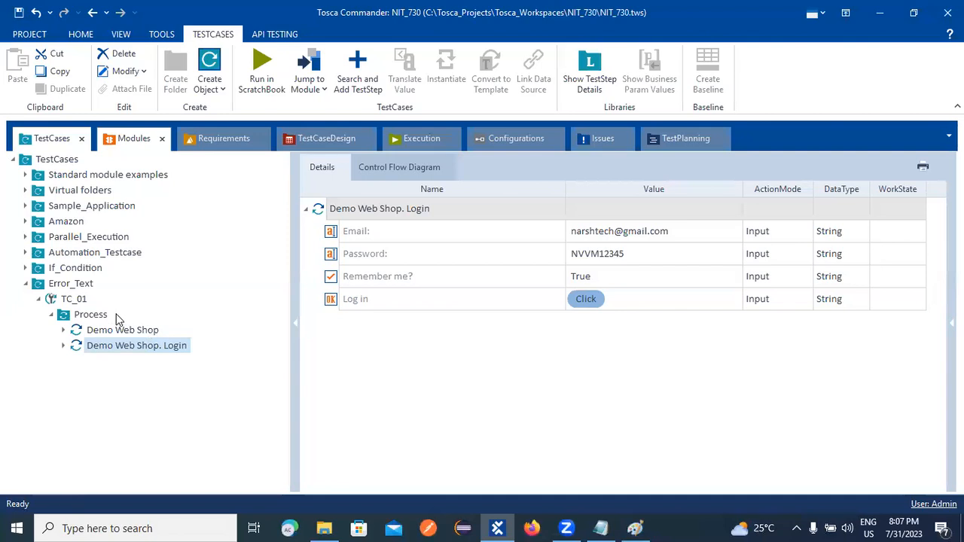
# Create a Verify folder inside the Process folder.
pyautogui.rightClick(88, 314)
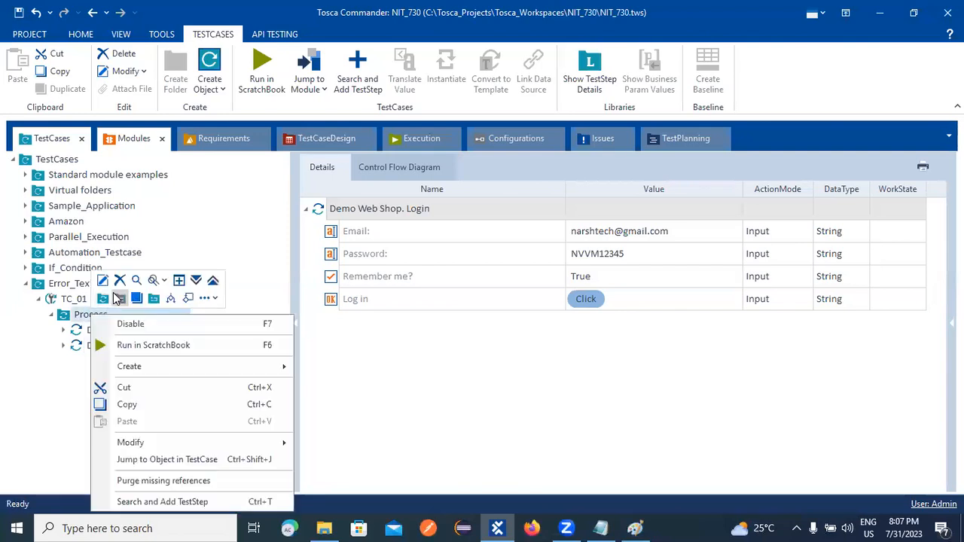
pyautogui.click(103, 298)
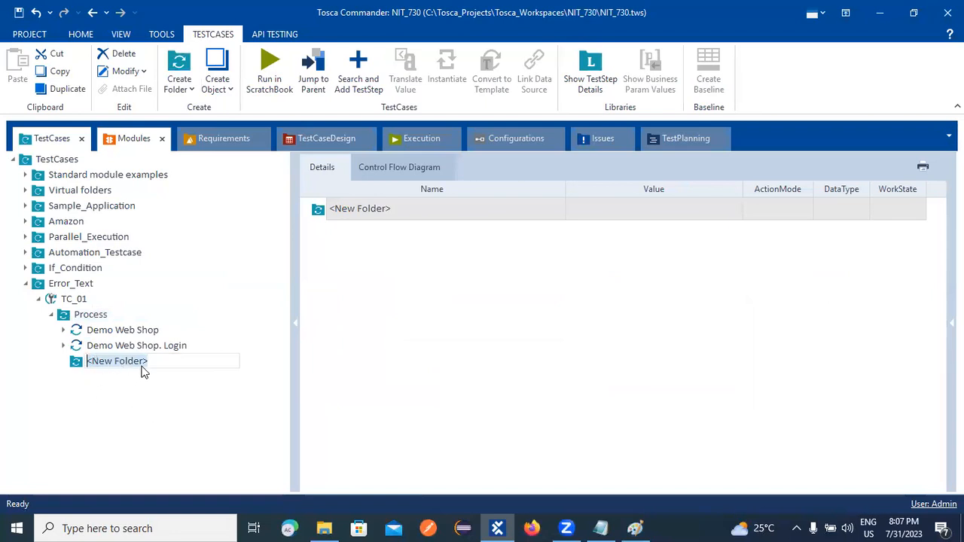
pyautogui.write('Ve')
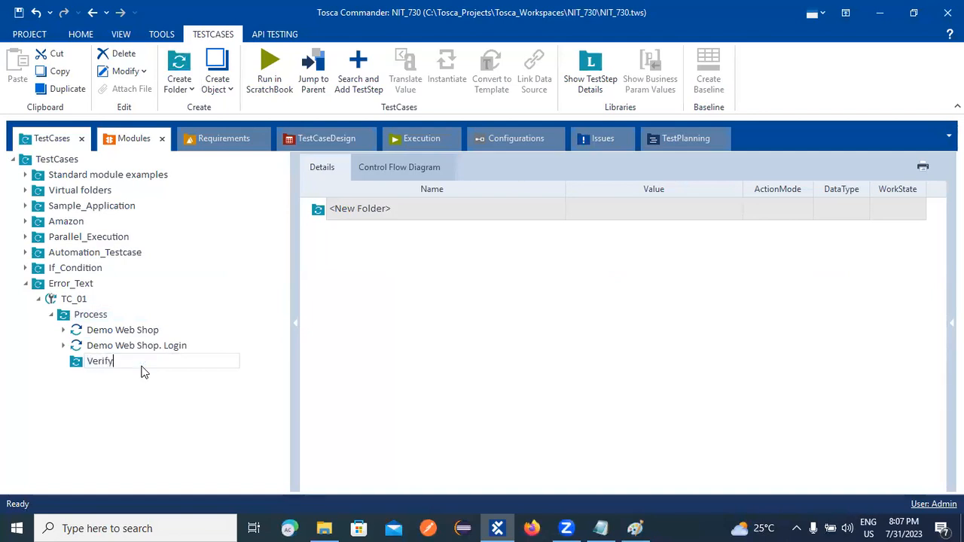
pyautogui.write('rify')
pyautogui.press('Return')
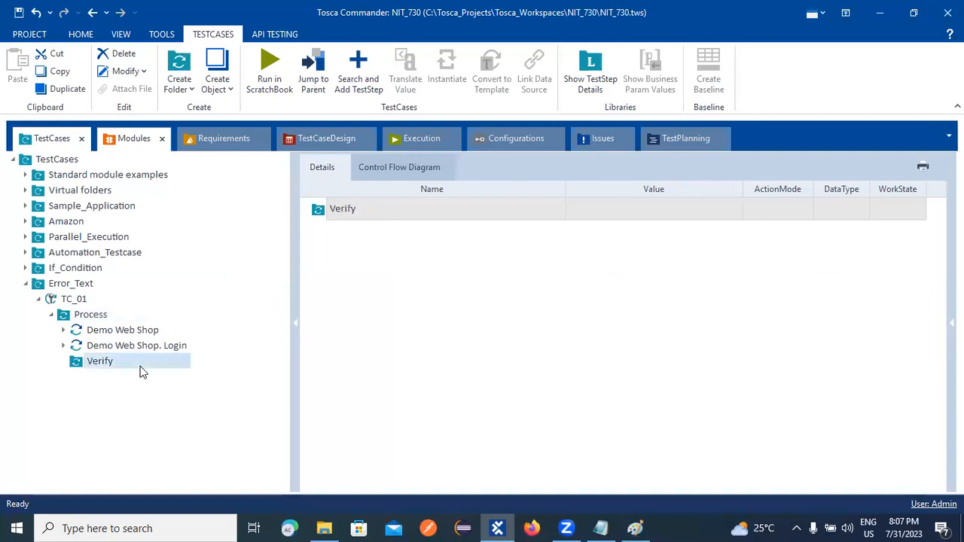
# Inspect the action menus of TC_01, Process and the new Verify folder.
pyautogui.rightClick(74, 301)
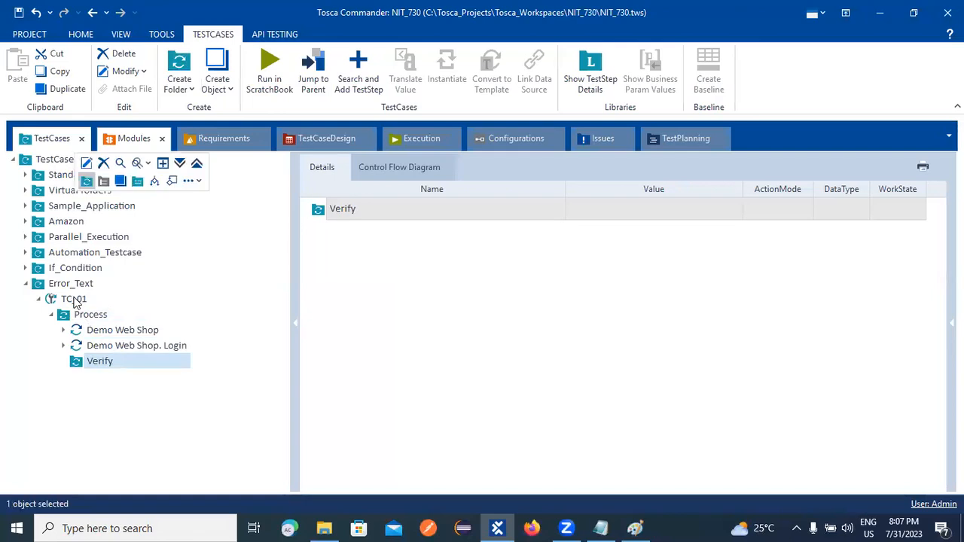
pyautogui.click(30, 338)
pyautogui.rightClick(80, 315)
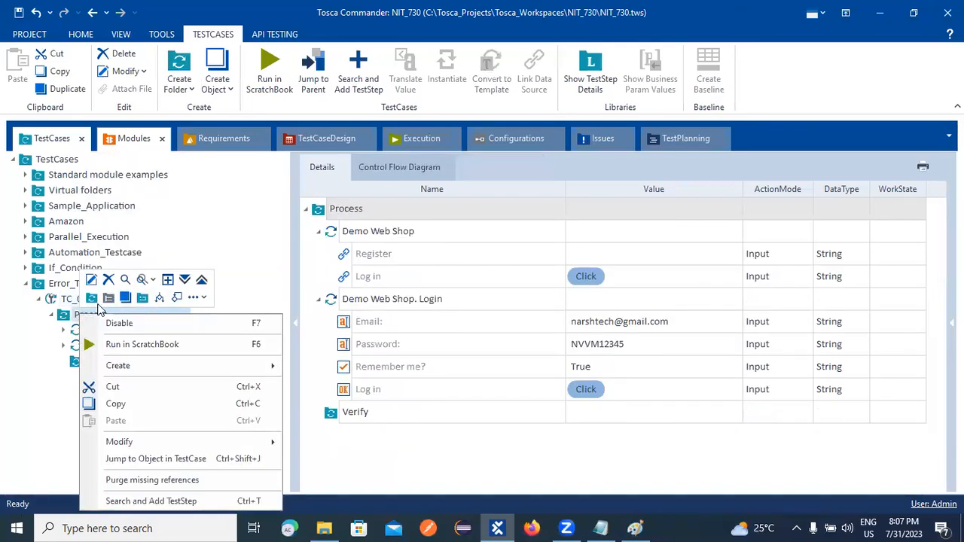
pyautogui.click(45, 362)
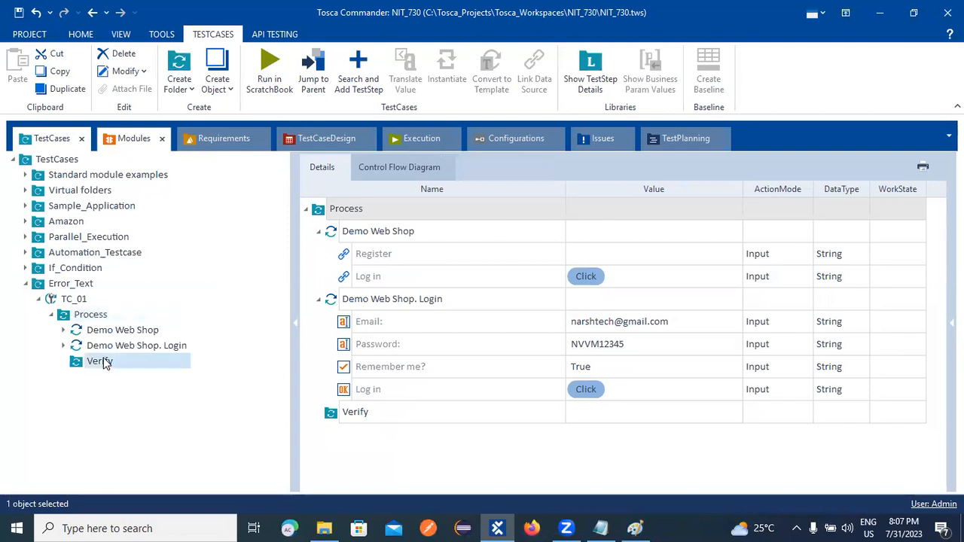
pyautogui.click(100, 360)
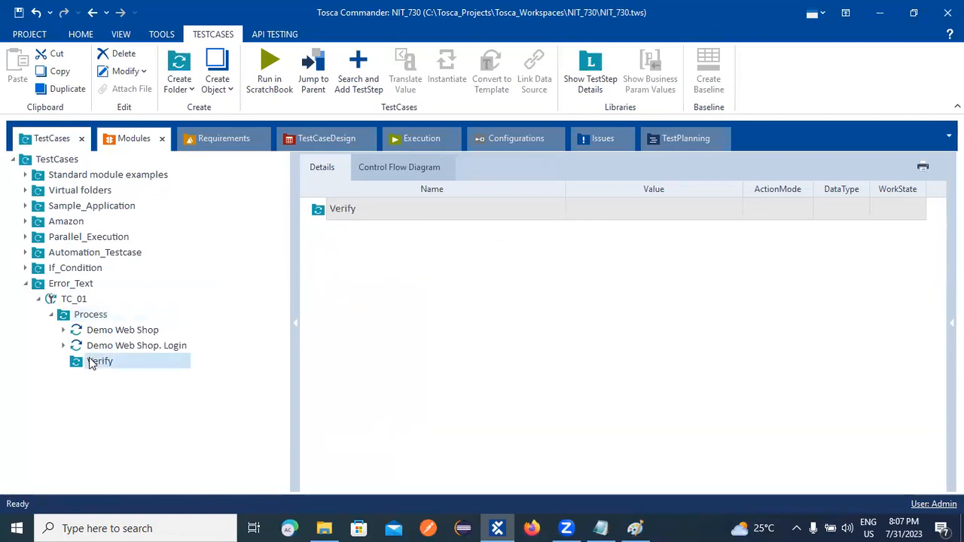
pyautogui.rightClick(88, 363)
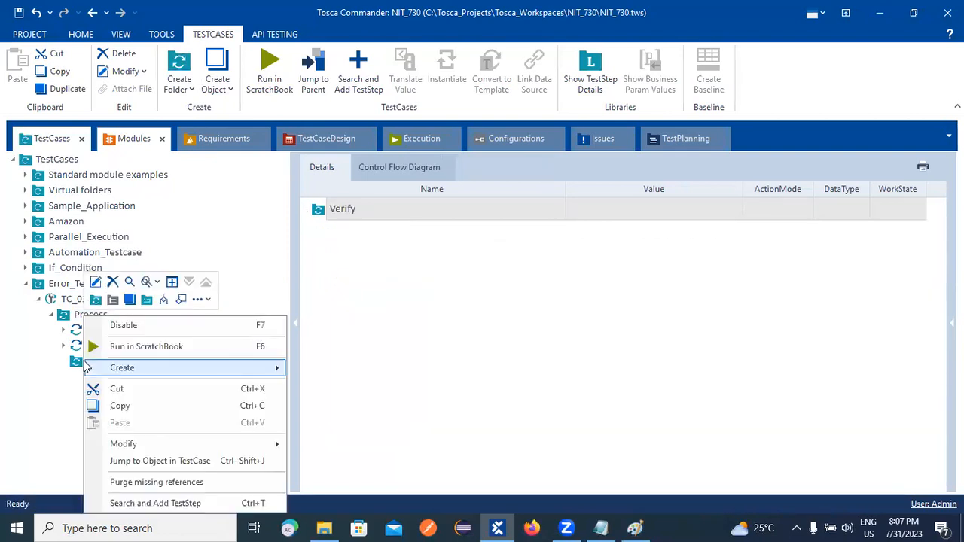
pyautogui.click(78, 368)
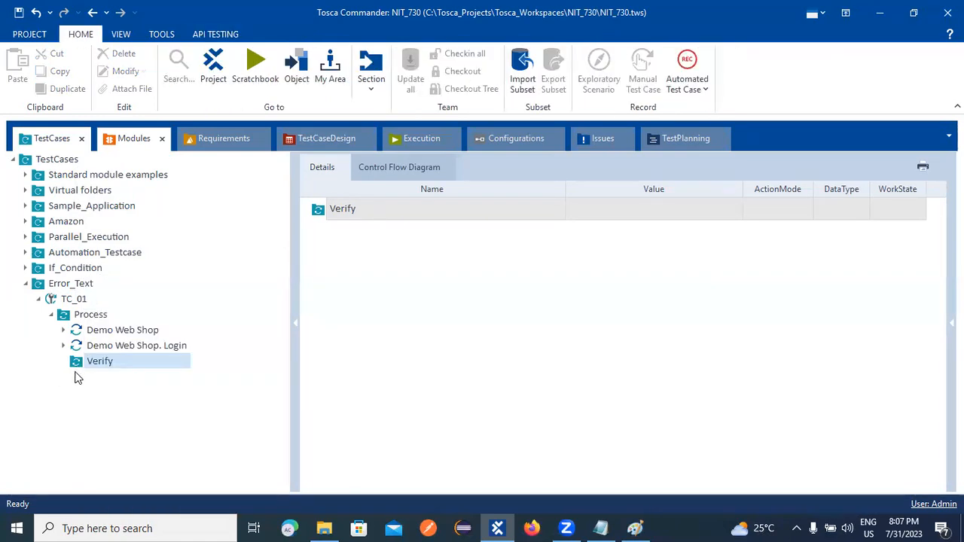
pyautogui.rightClick(76, 315)
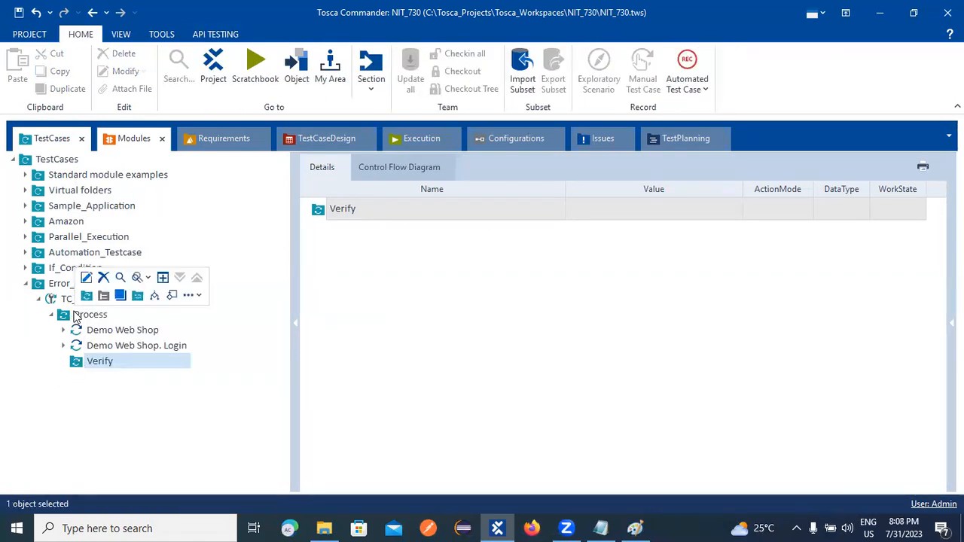
pyautogui.click(64, 315)
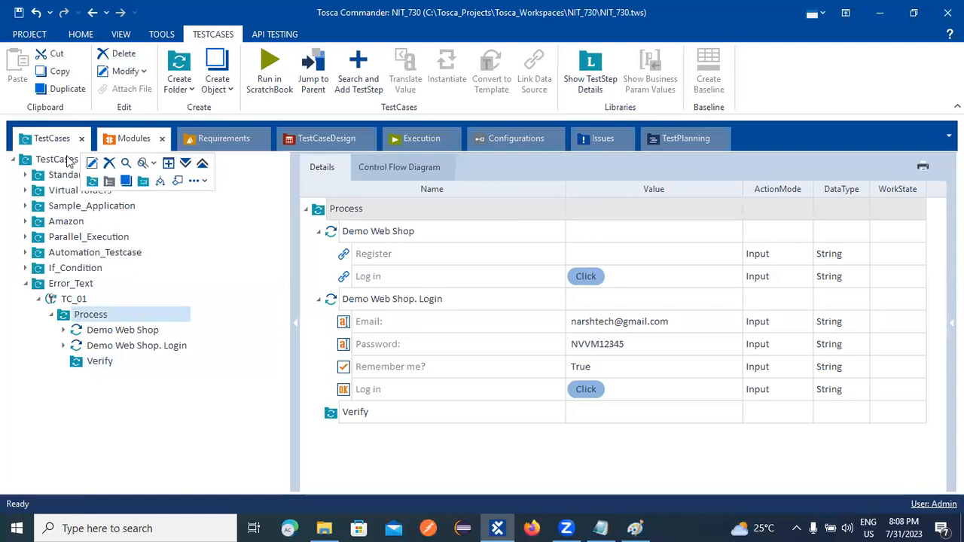
# Add a Verify folder directly under TC_01 and delete the one inside Process.
pyautogui.click(92, 181)
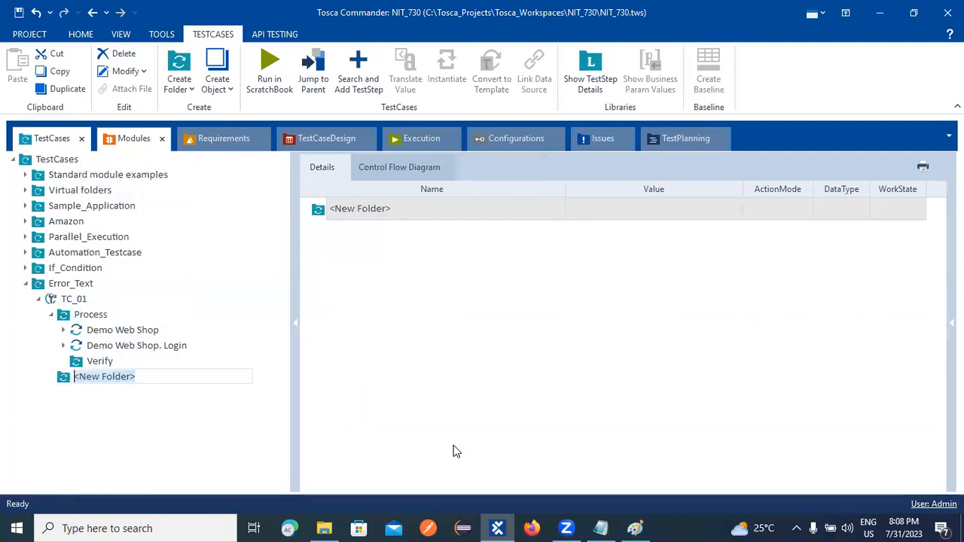
pyautogui.click(85, 360)
pyautogui.rightClick(84, 360)
pyautogui.click(116, 282)
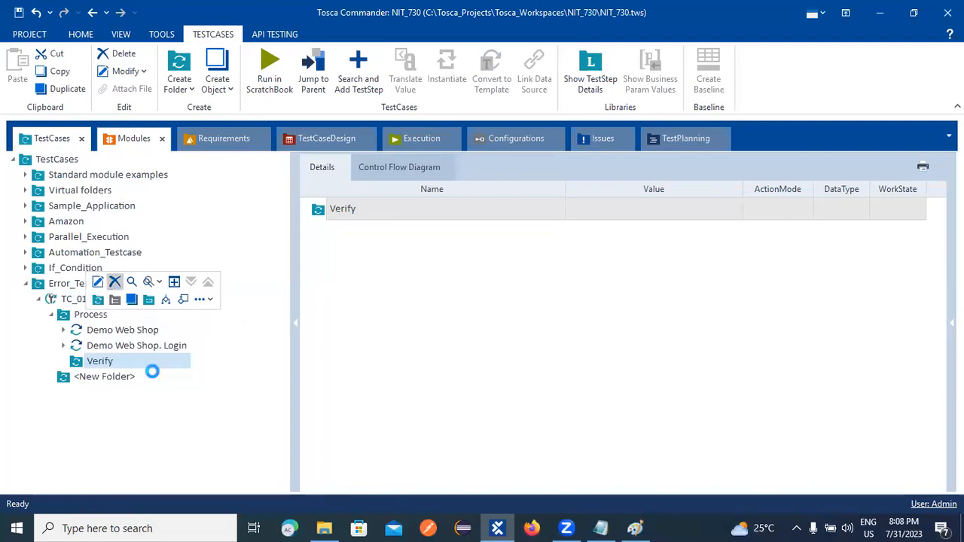
pyautogui.rightClick(96, 364)
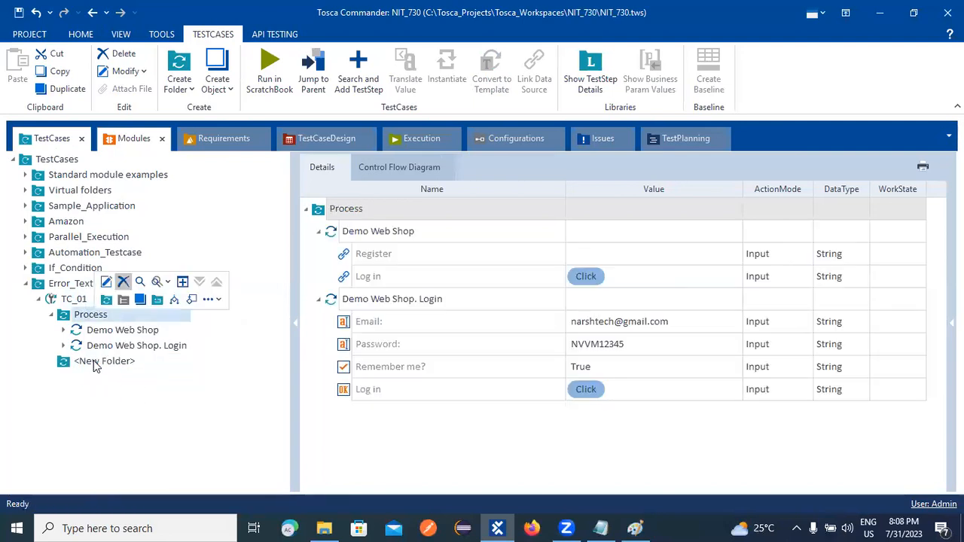
pyautogui.click(107, 283)
pyautogui.write('Ver')
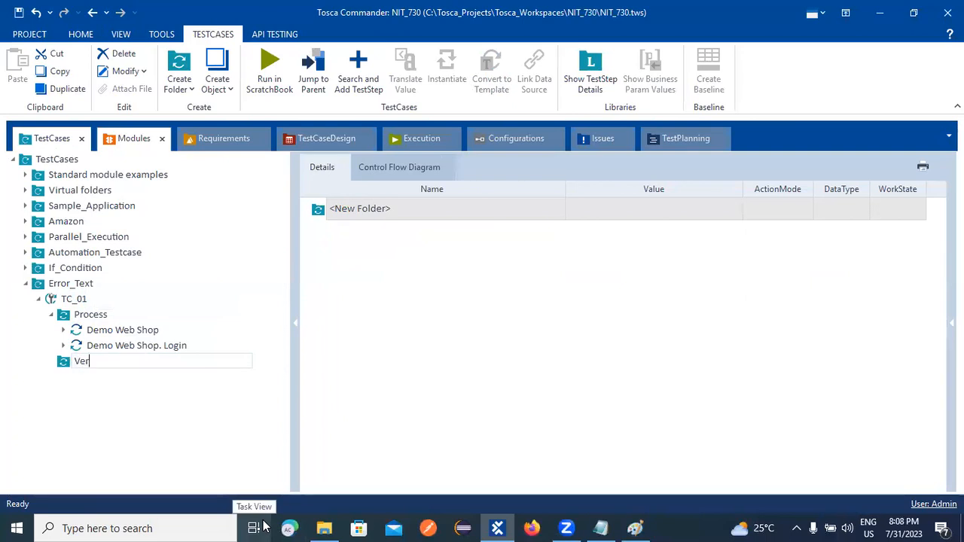
pyautogui.write('ify')
pyautogui.press('Return')
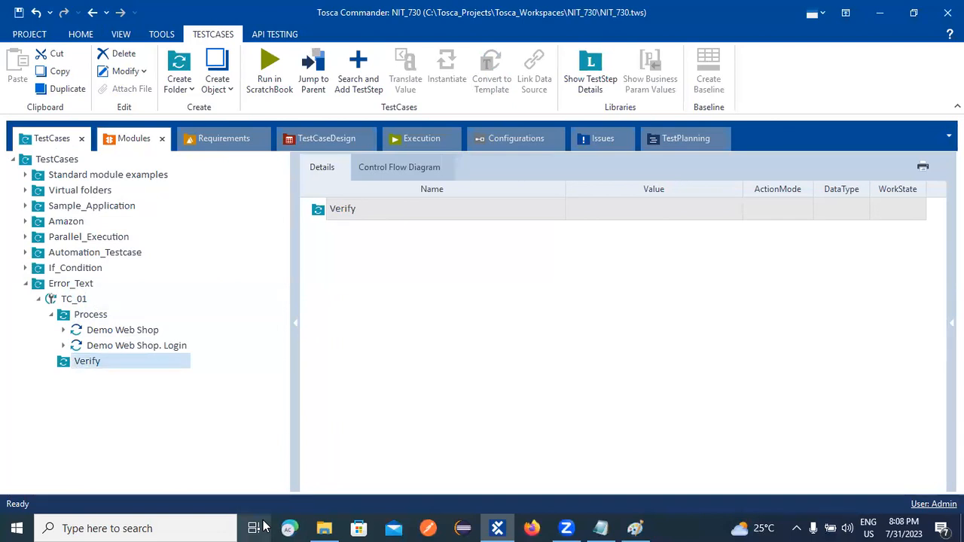
# Create another Verify folder inside Process.
pyautogui.click(84, 363)
pyautogui.rightClick(66, 310)
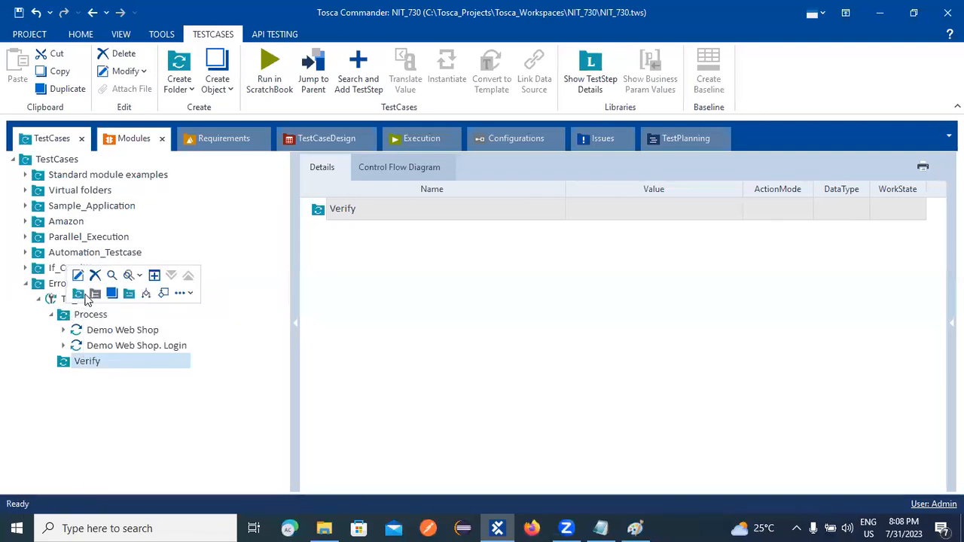
pyautogui.click(78, 293)
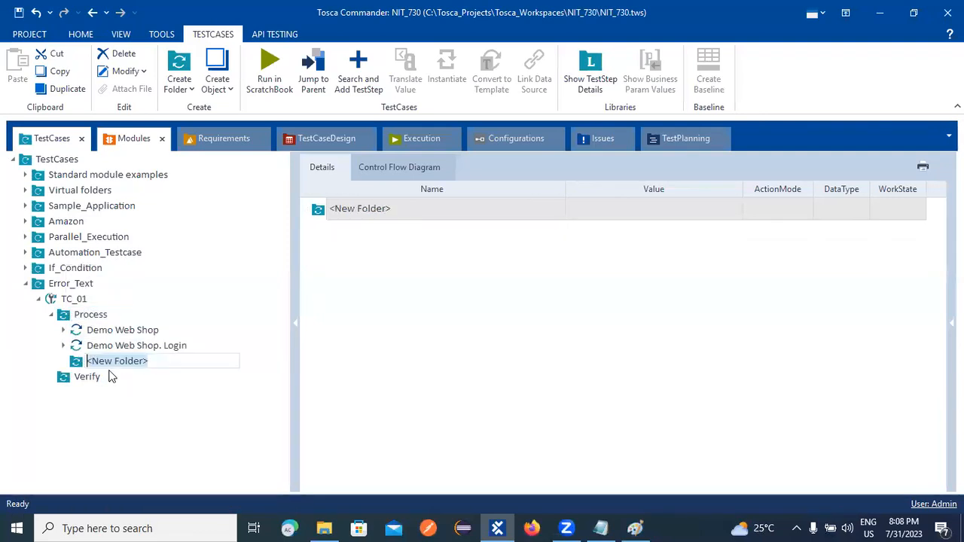
pyautogui.write('Verify')
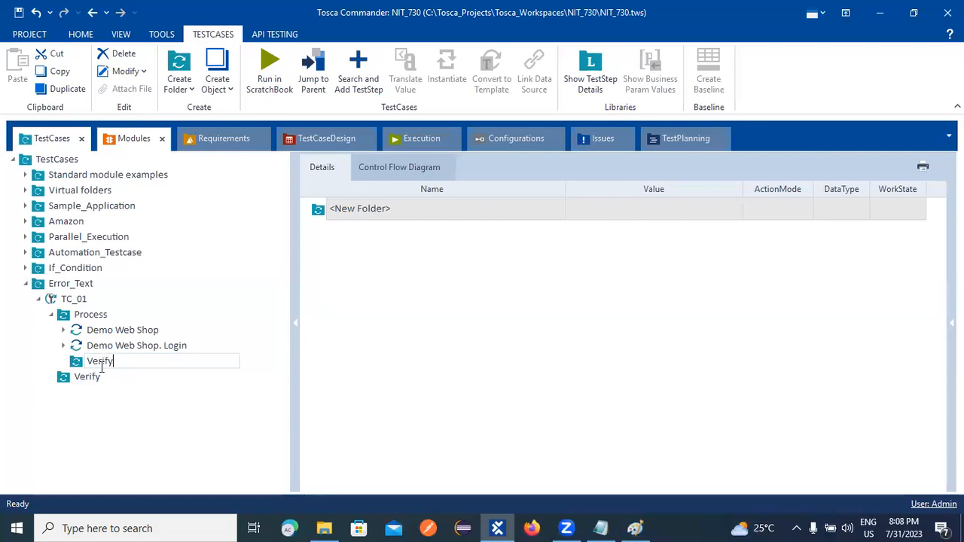
pyautogui.press('Return')
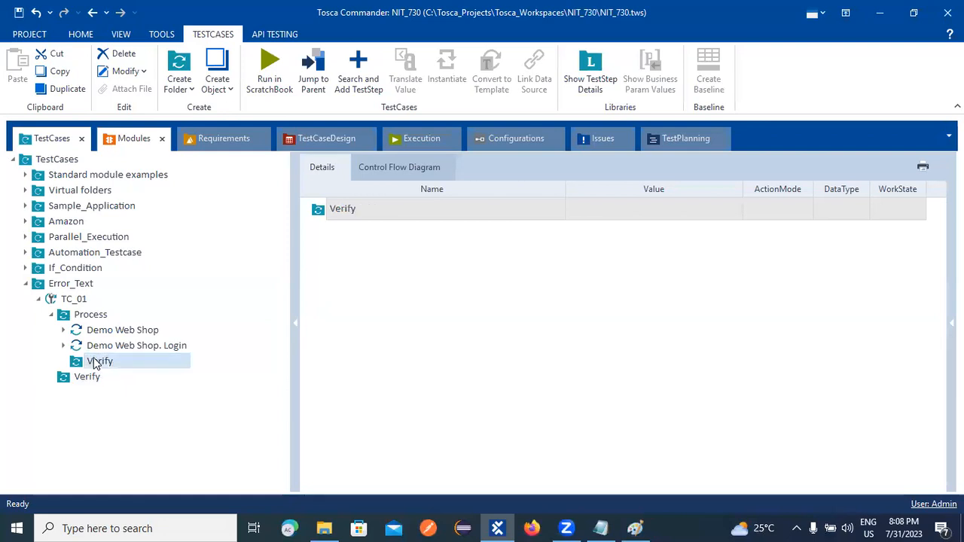
# Add an If statement to the Verify folder in Process and delete the duplicate Verify folder.
pyautogui.rightClick(93, 362)
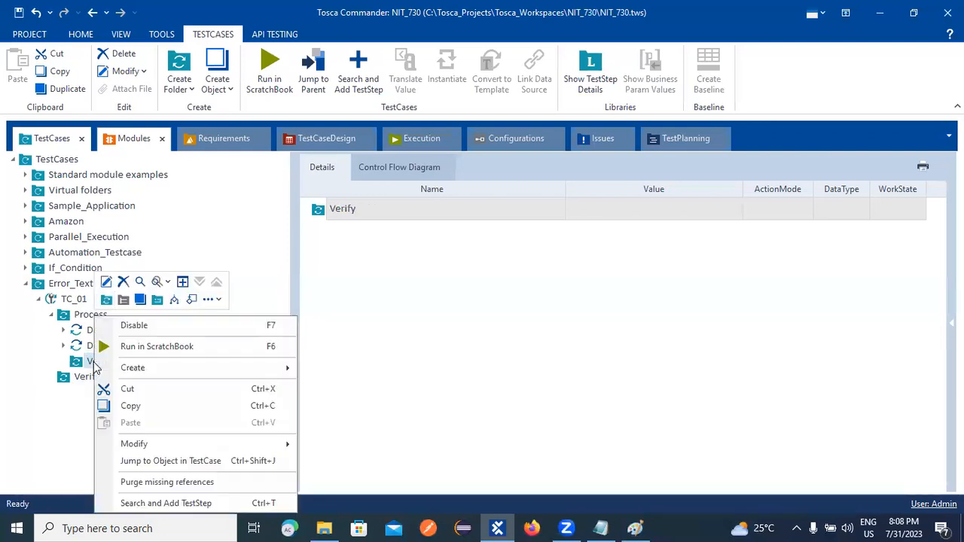
pyautogui.click(173, 301)
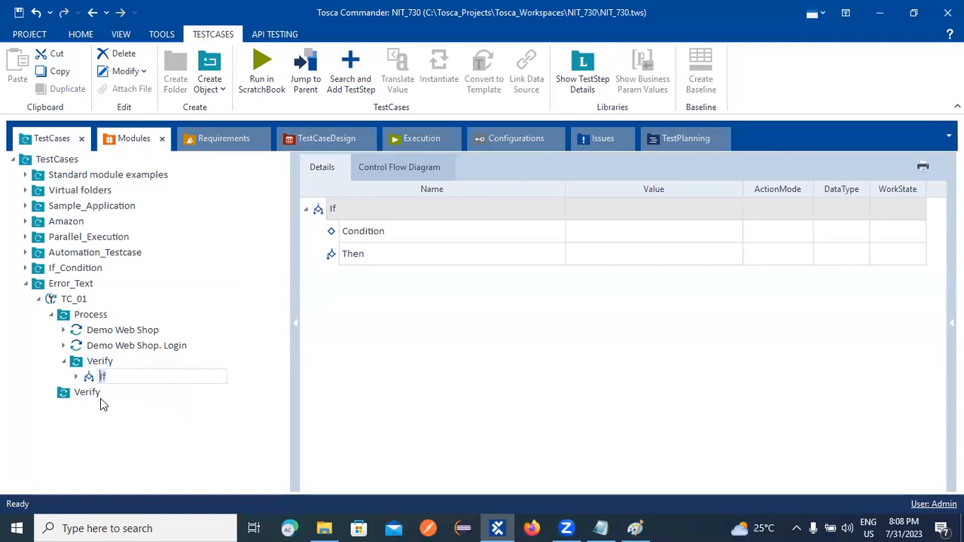
pyautogui.rightClick(70, 392)
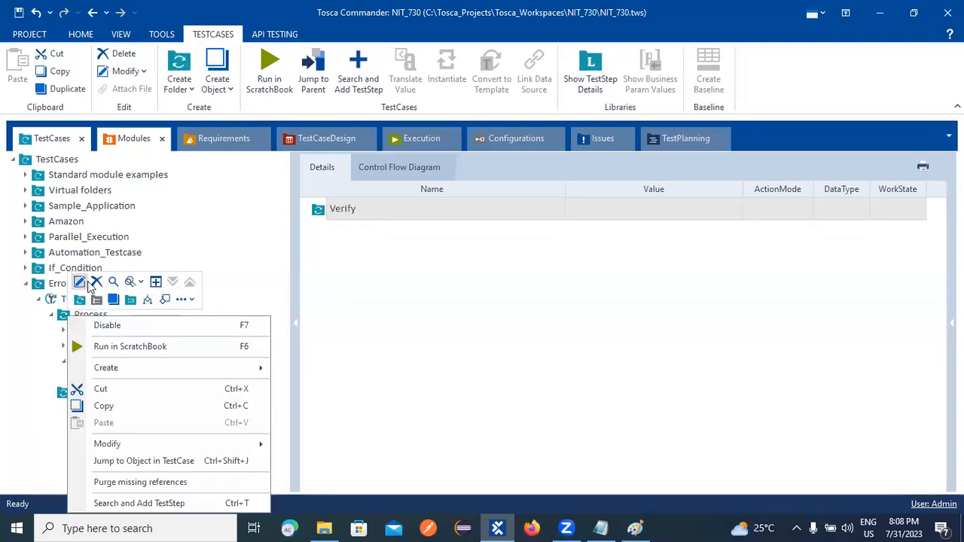
pyautogui.click(96, 281)
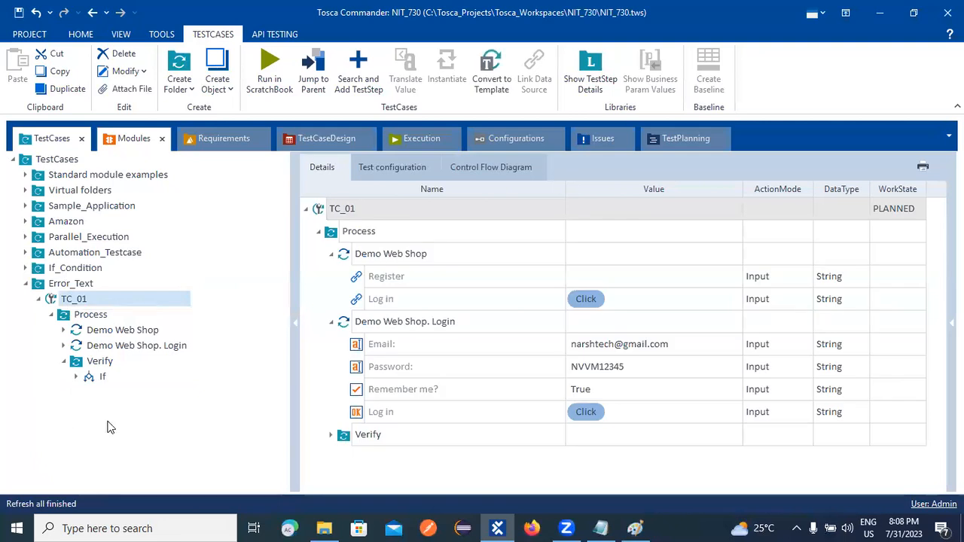
pyautogui.click(64, 363)
pyautogui.click(75, 364)
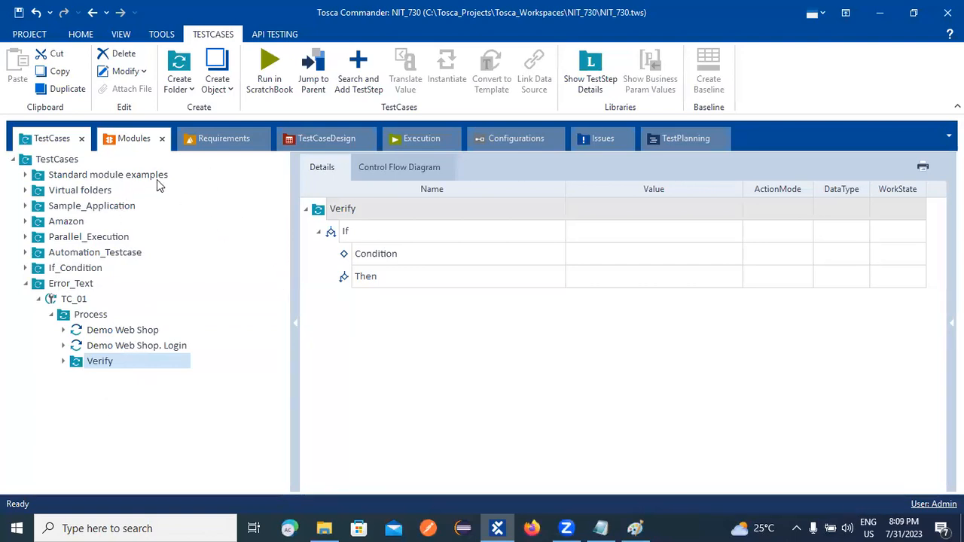
# Review the IfCondition Demo Web Shop login modules, then search Windows for 'chrom'.
pyautogui.click(136, 139)
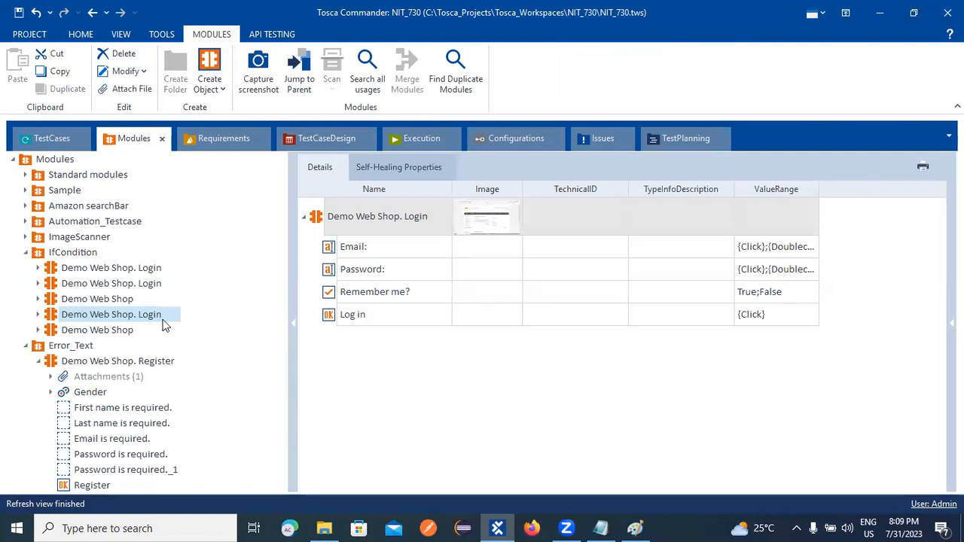
pyautogui.click(52, 333)
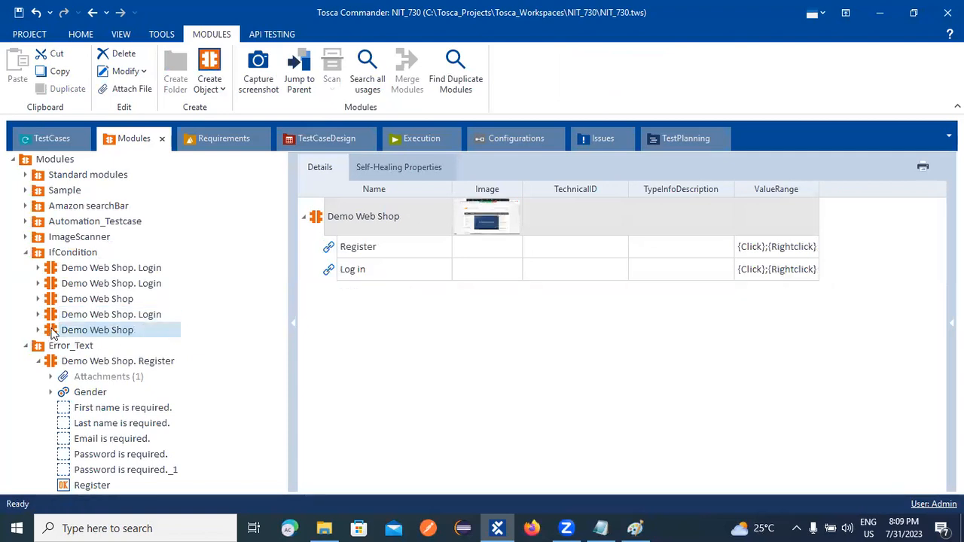
pyautogui.click(63, 317)
pyautogui.click(66, 304)
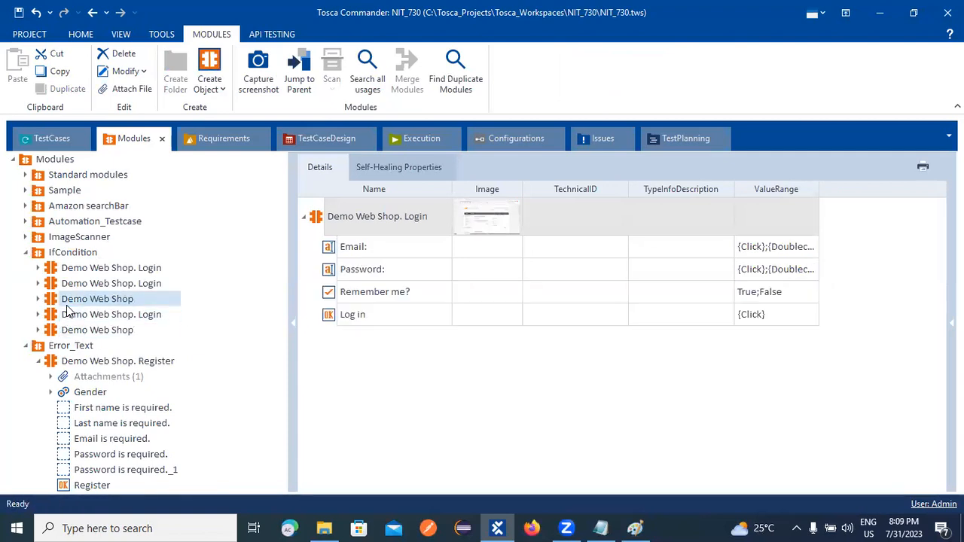
pyautogui.click(74, 285)
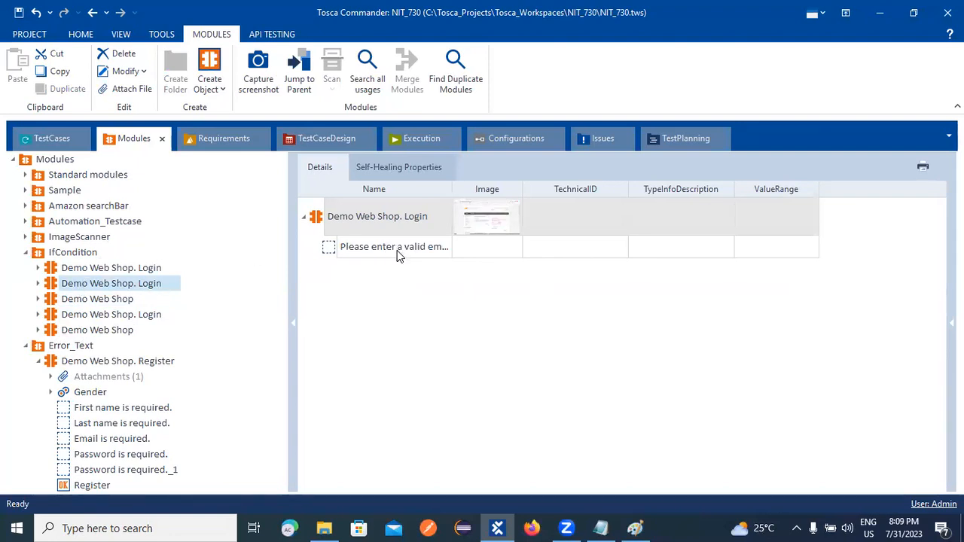
pyautogui.click(122, 270)
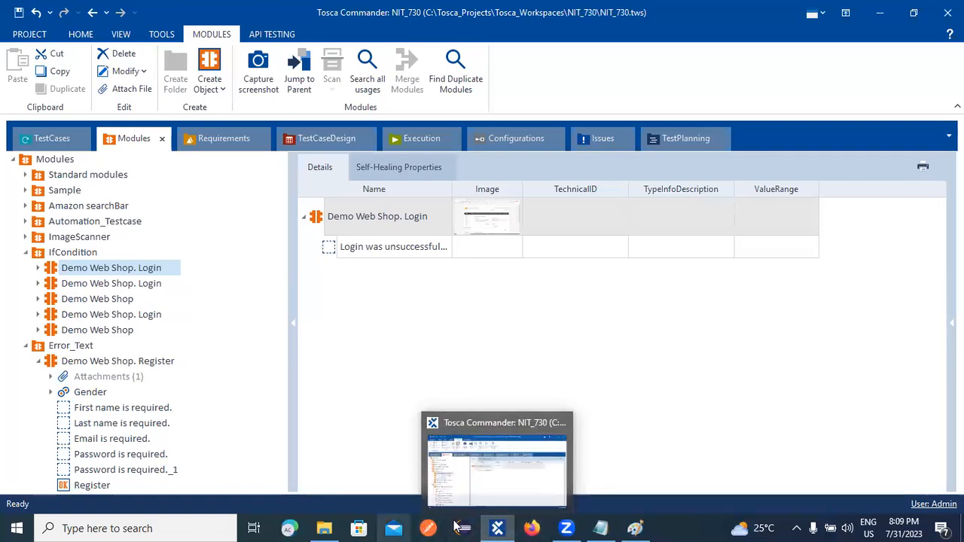
pyautogui.click(187, 523)
pyautogui.write('chrome')
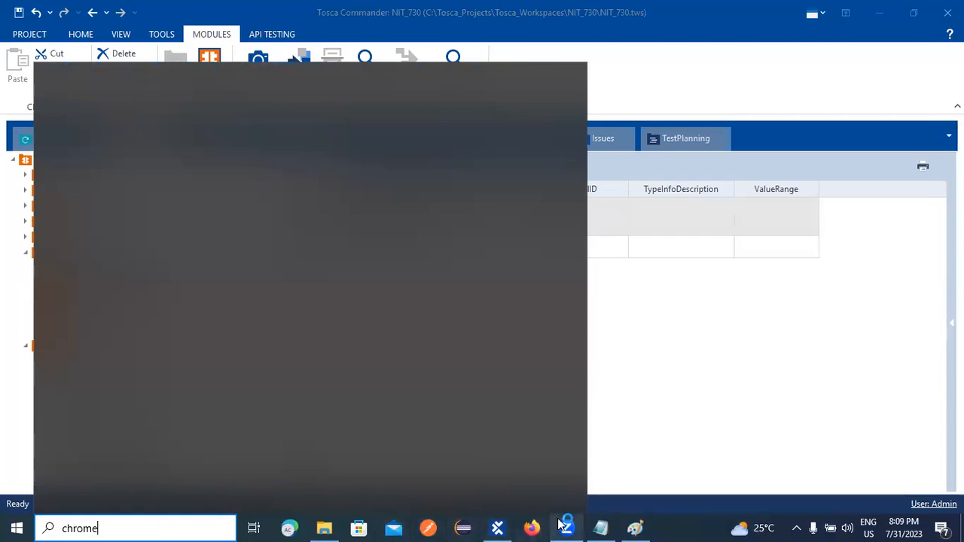
# Open the Demo Web Shop login page in Firefox.
pyautogui.click(531, 529)
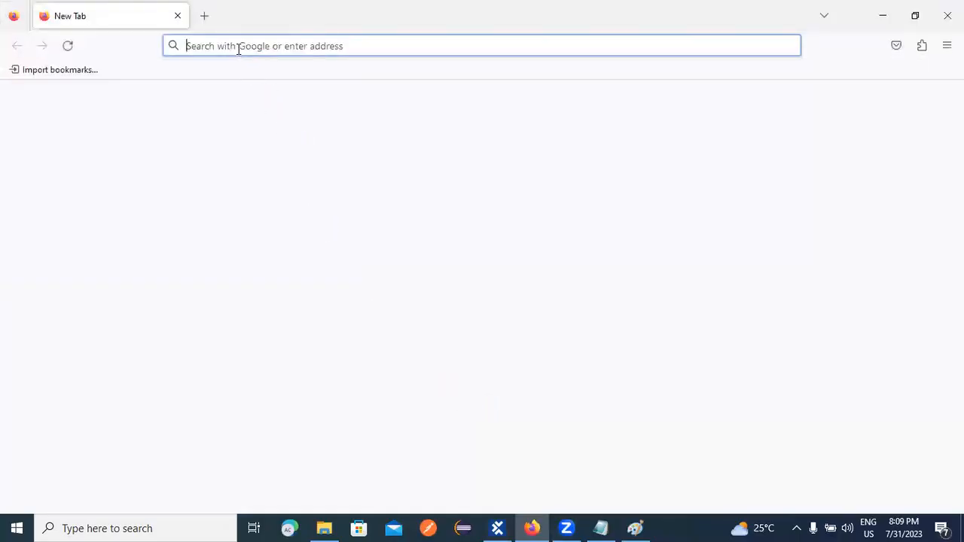
pyautogui.click(234, 46)
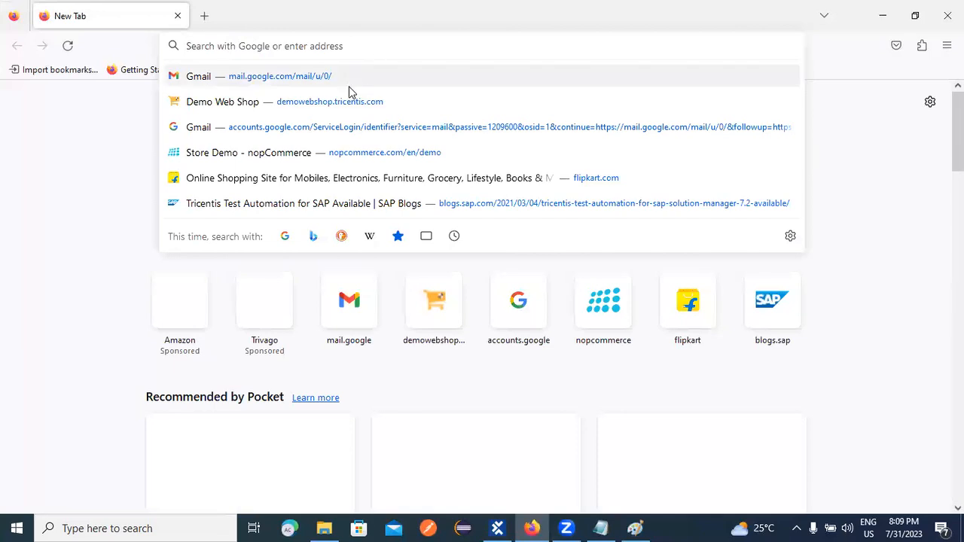
pyautogui.click(346, 102)
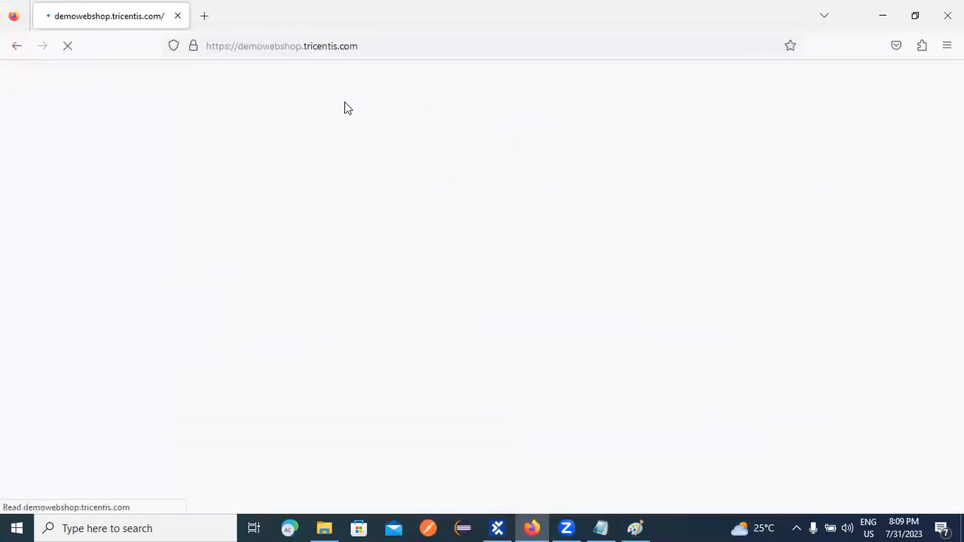
pyautogui.click(645, 121)
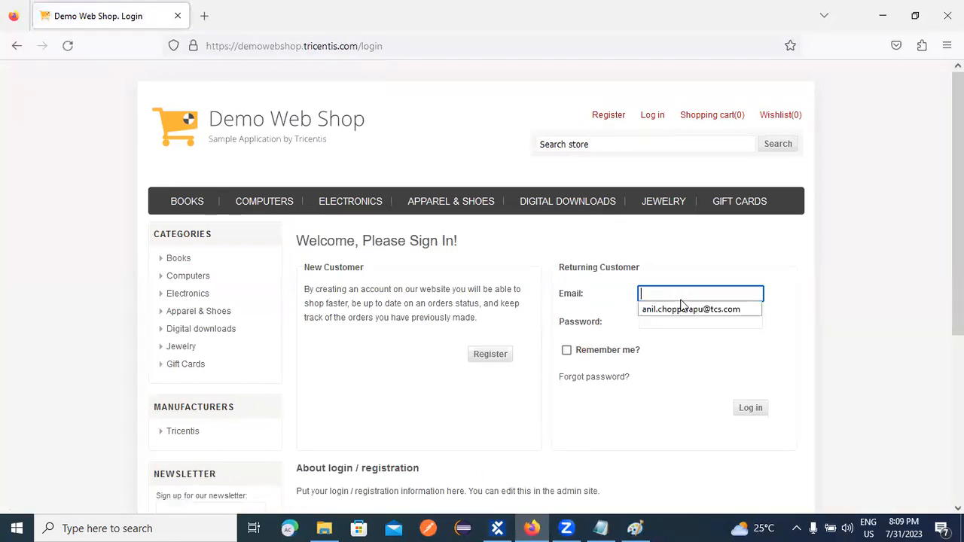
# Fill the Email field with the account e-mail copied from the notes.
pyautogui.click(635, 528)
pyautogui.click(635, 527)
pyautogui.click(600, 528)
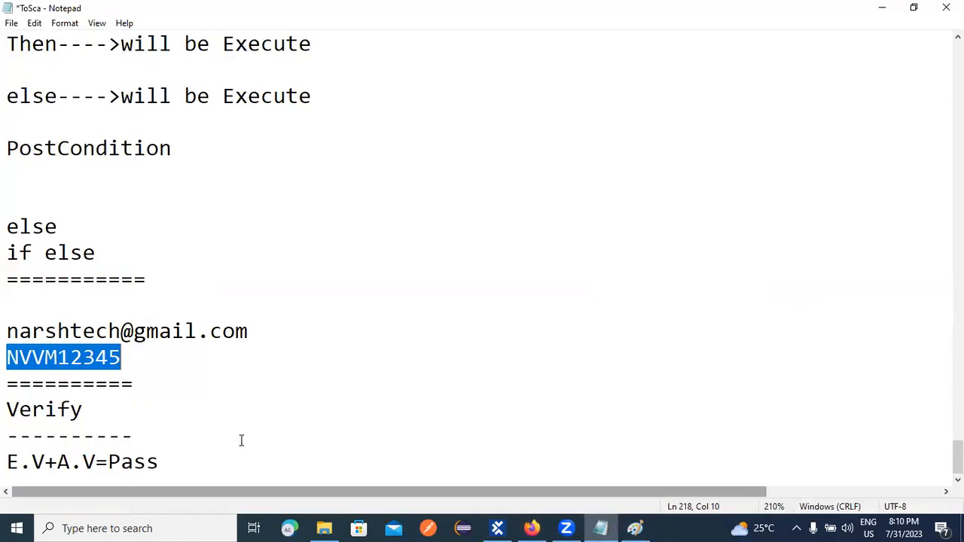
pyautogui.moveTo(6, 333); pyautogui.dragTo(307, 335)
pyautogui.hotkey('ctrl', 'c')
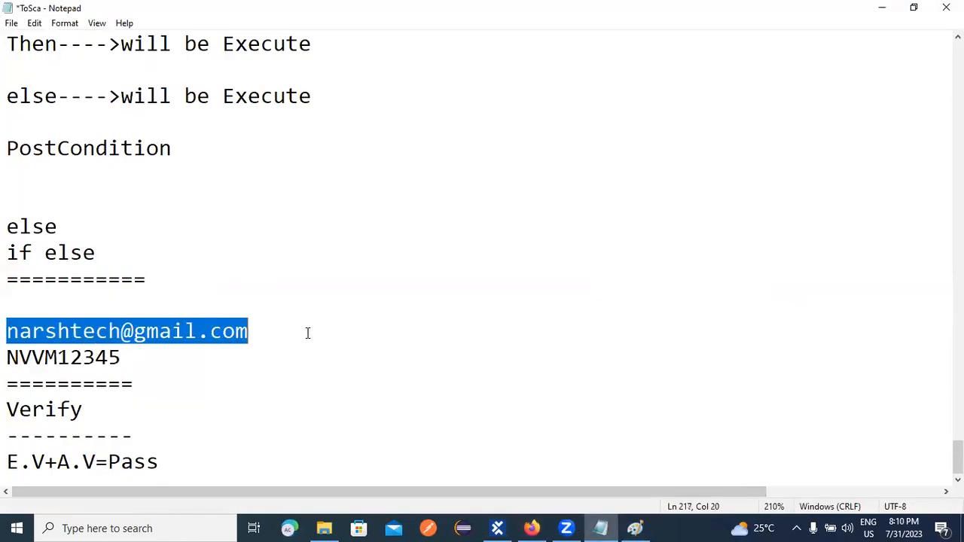
pyautogui.click(532, 528)
pyautogui.hotkey('ctrl', 'v')
# Fill the Password field with the password copied from the notes.
pyautogui.click(660, 321)
pyautogui.click(660, 321)
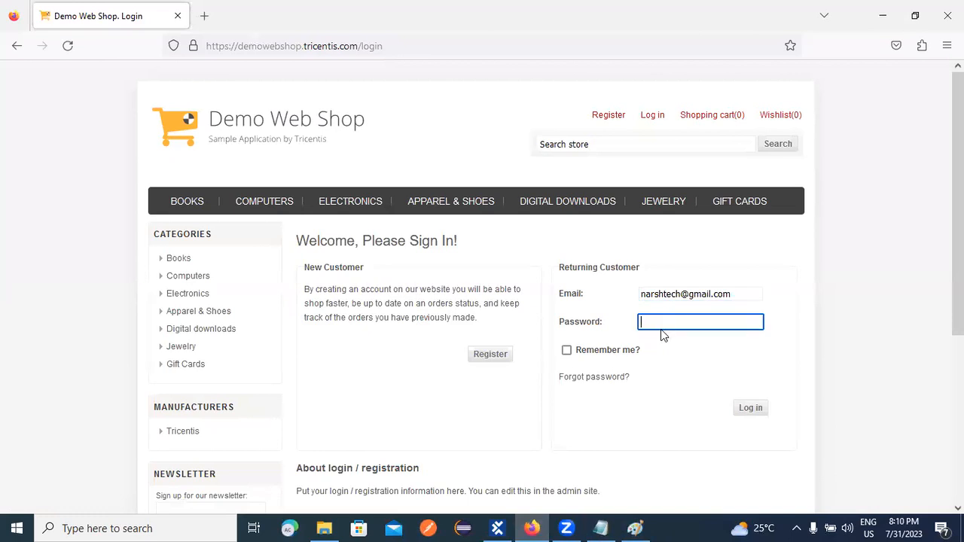
pyautogui.hotkey('alt', 'Tab')
pyautogui.moveTo(7, 358); pyautogui.dragTo(127, 356)
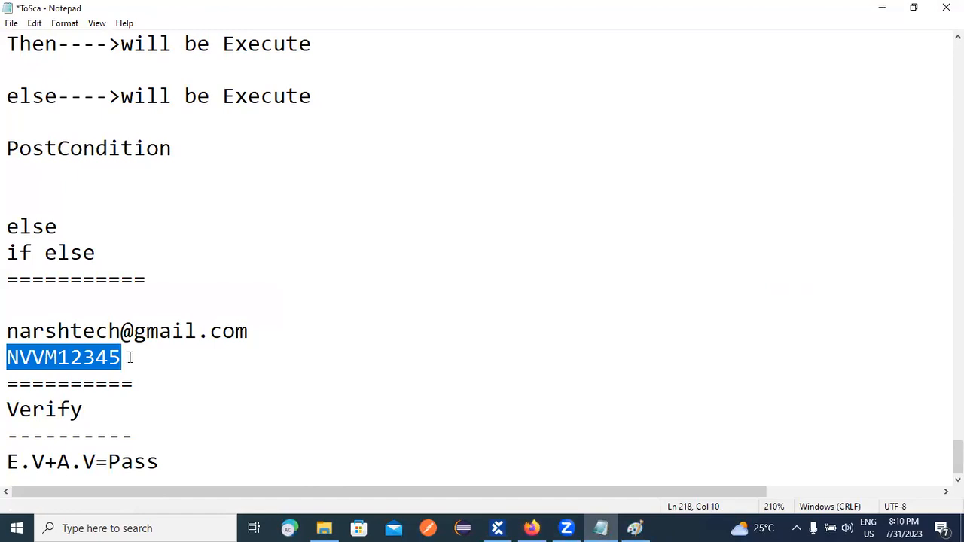
pyautogui.hotkey('alt', 'Tab')
pyautogui.hotkey('ctrl', 'v')
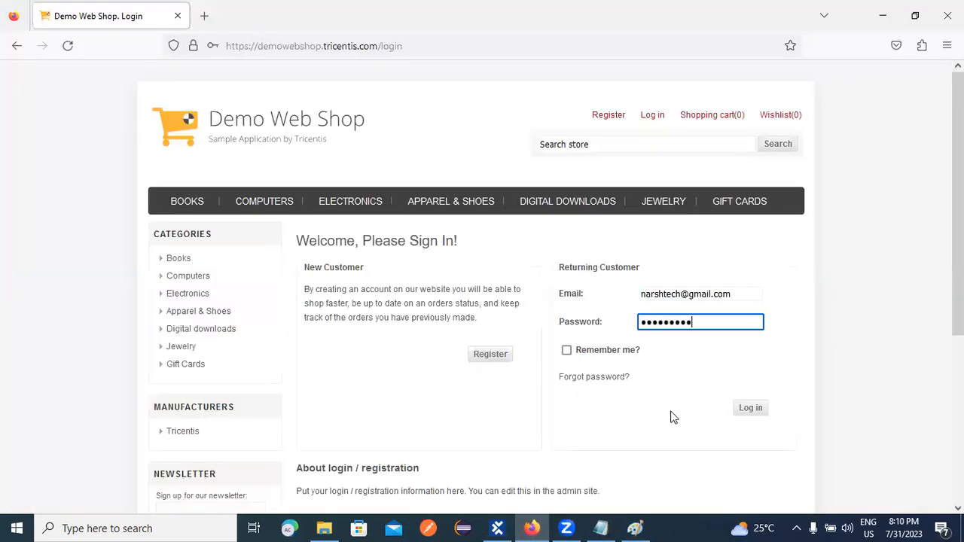
# Tick Remember me, log in, and dismiss the save-login prompt.
pyautogui.click(623, 352)
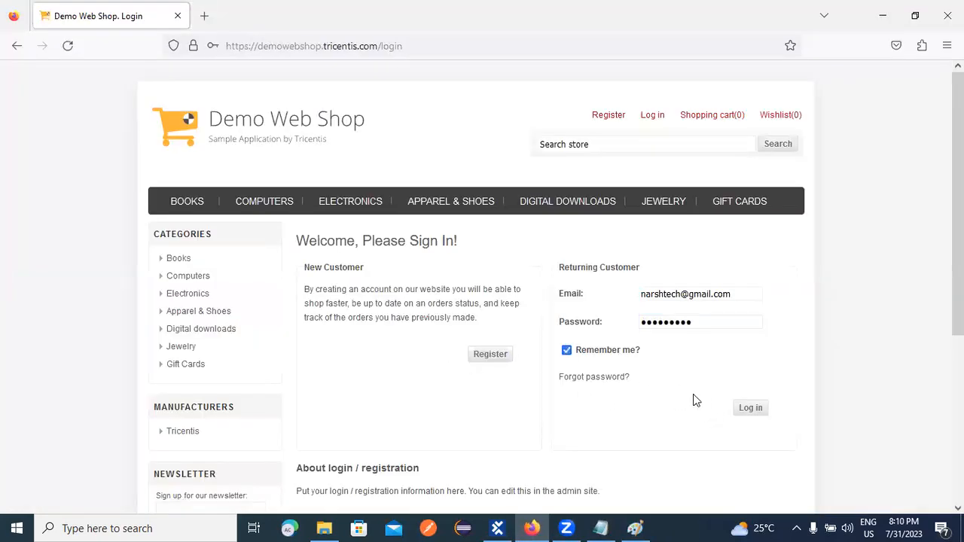
pyautogui.click(743, 409)
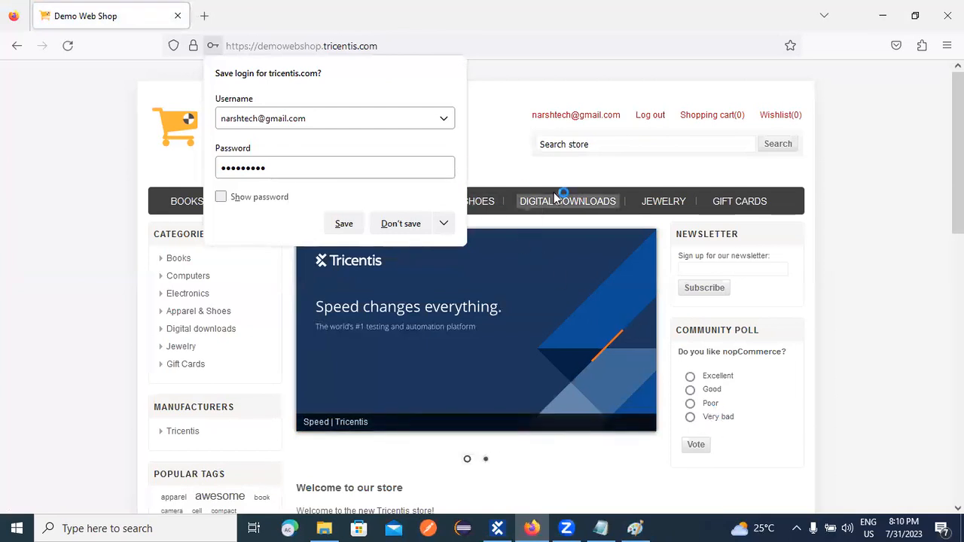
pyautogui.click(347, 223)
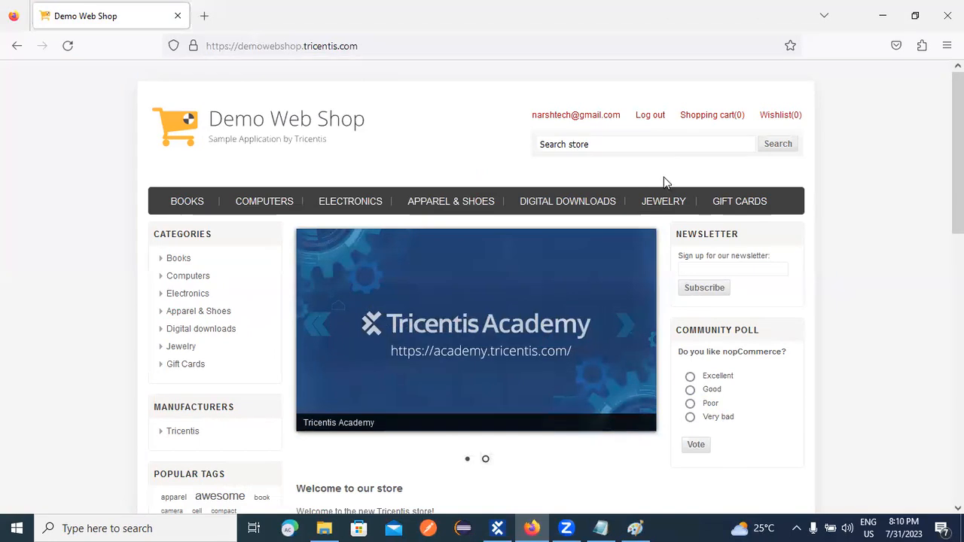
pyautogui.click(496, 528)
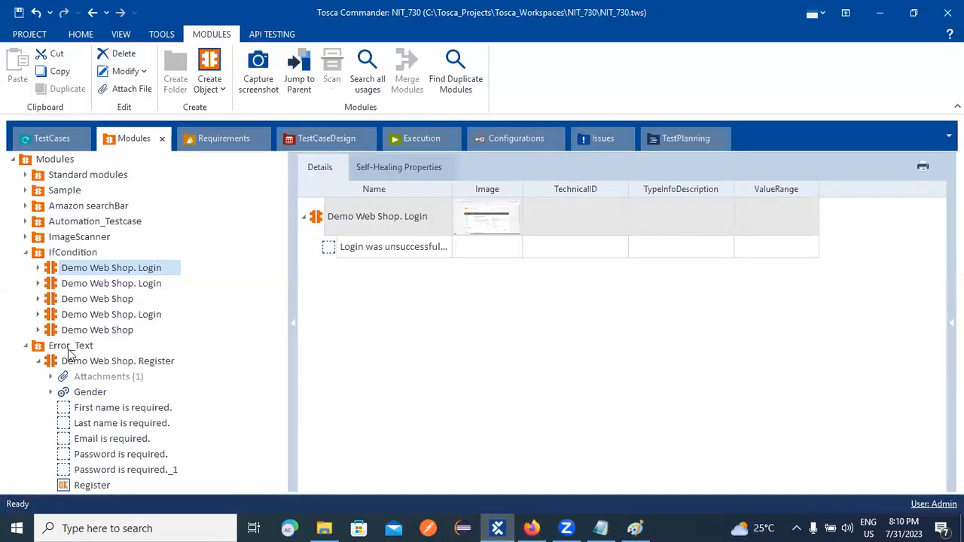
# Create a new folder under the Modules root and begin naming it 'Valid and In'.
pyautogui.click(28, 346)
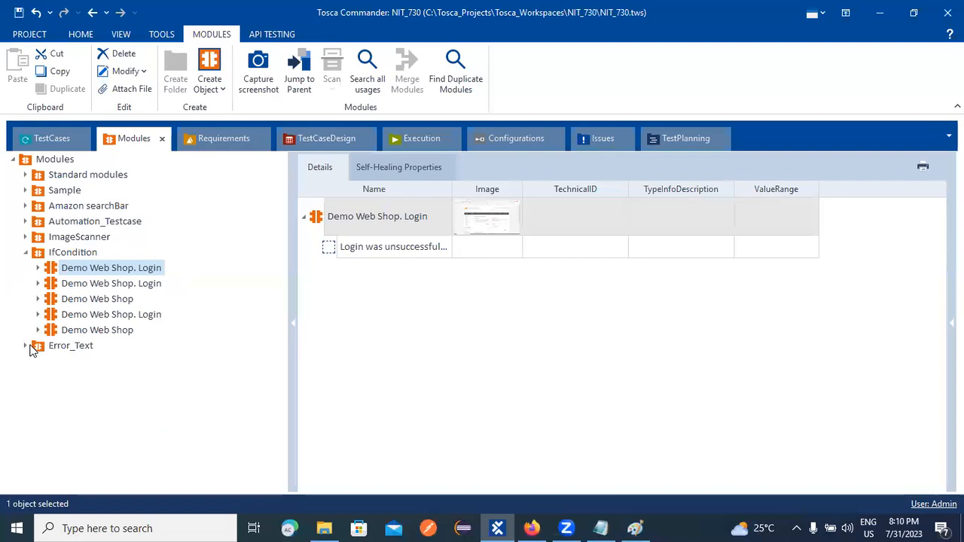
pyautogui.click(27, 347)
pyautogui.click(39, 362)
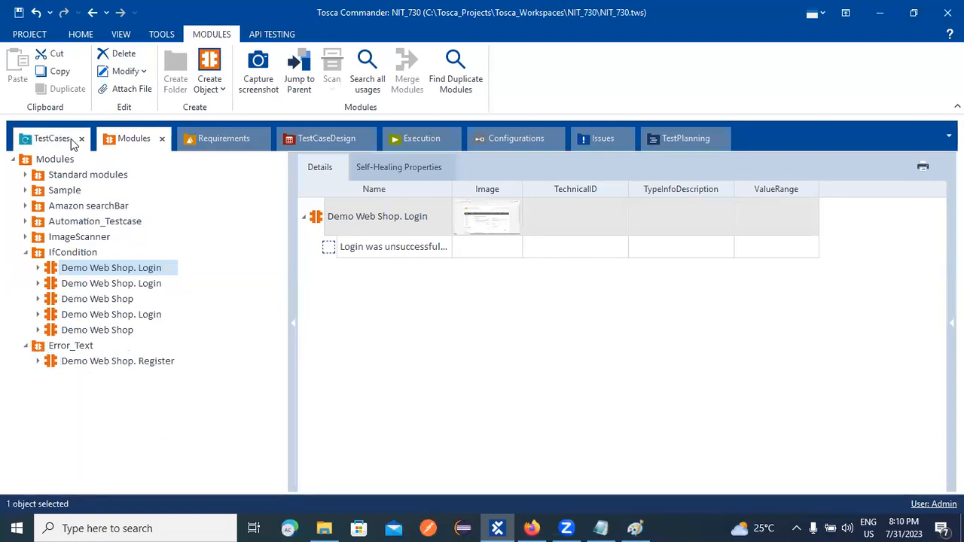
pyautogui.click(53, 162)
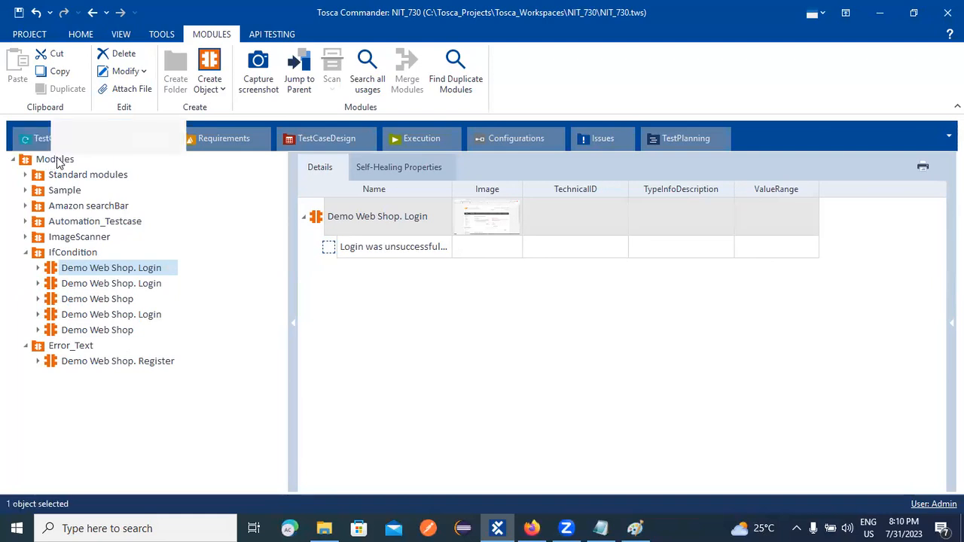
pyautogui.rightClick(54, 161)
pyautogui.click(65, 145)
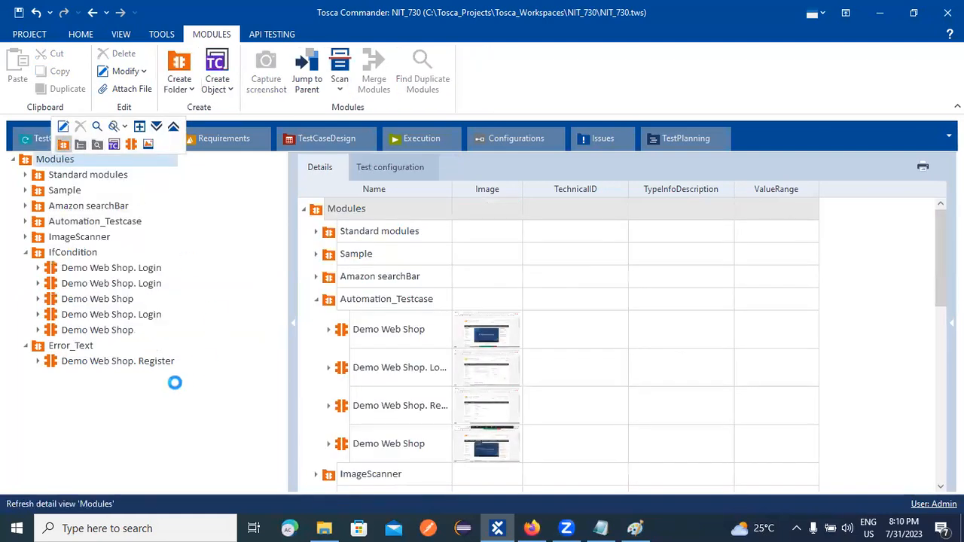
pyautogui.write('V')
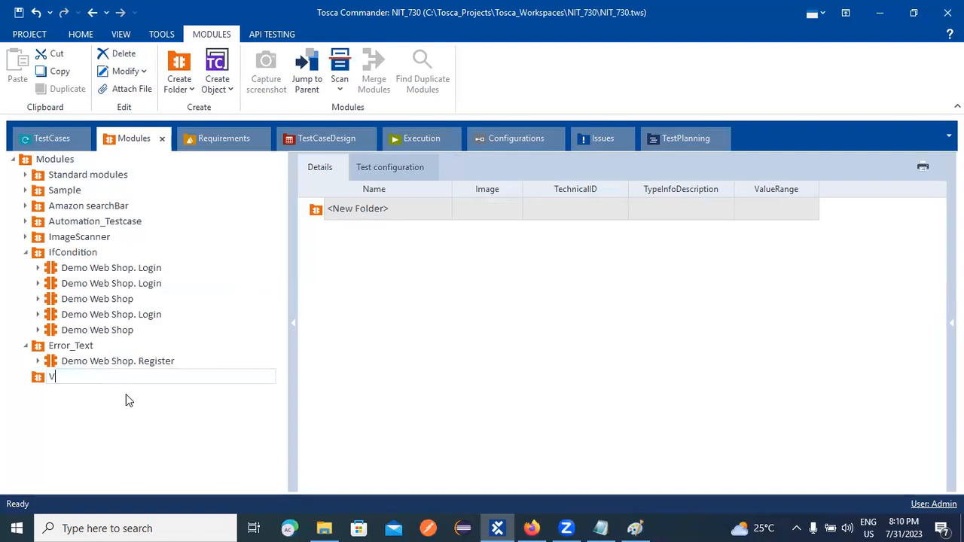
pyautogui.write('alid and Invalid')
# Confirm the Valid and Invalid folder's name and start an XScan into it.
pyautogui.press('Return')
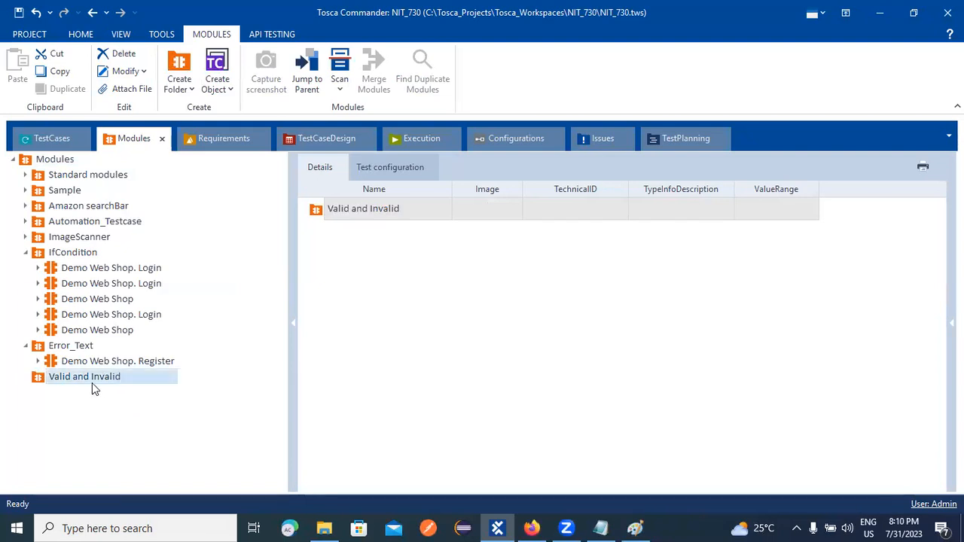
pyautogui.rightClick(92, 384)
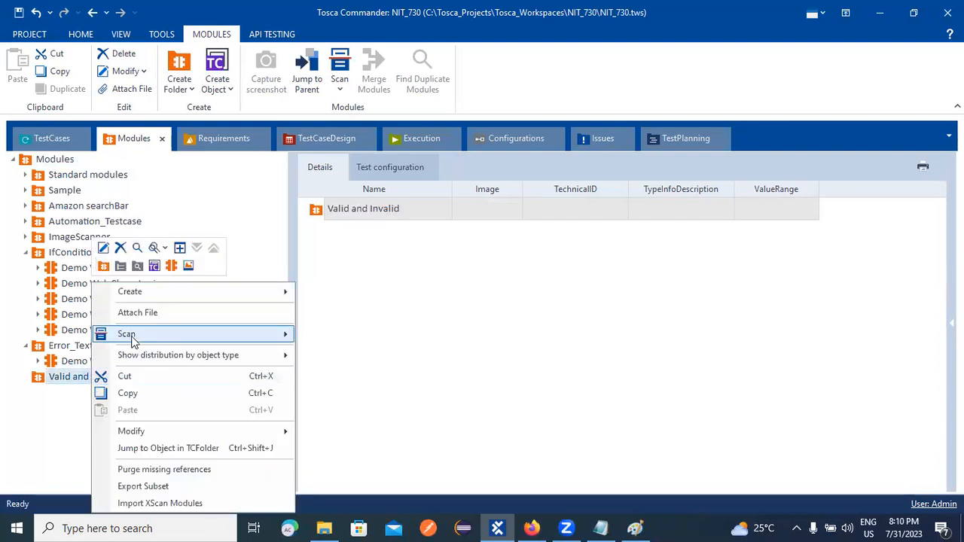
pyautogui.moveTo(132, 334)
pyautogui.click(358, 334)
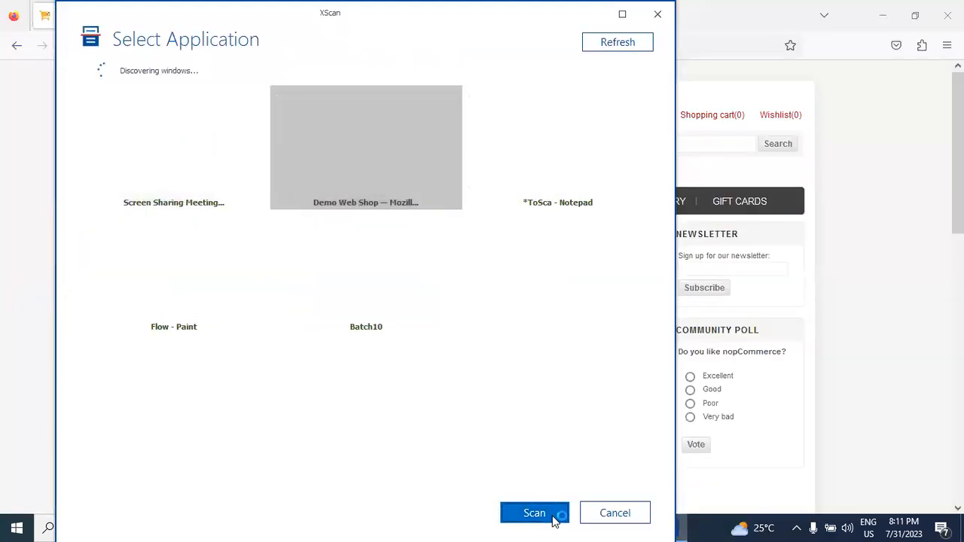
# Scan the Demo Web Shop page and save a module with the account email and Log out links.
pyautogui.click(552, 512)
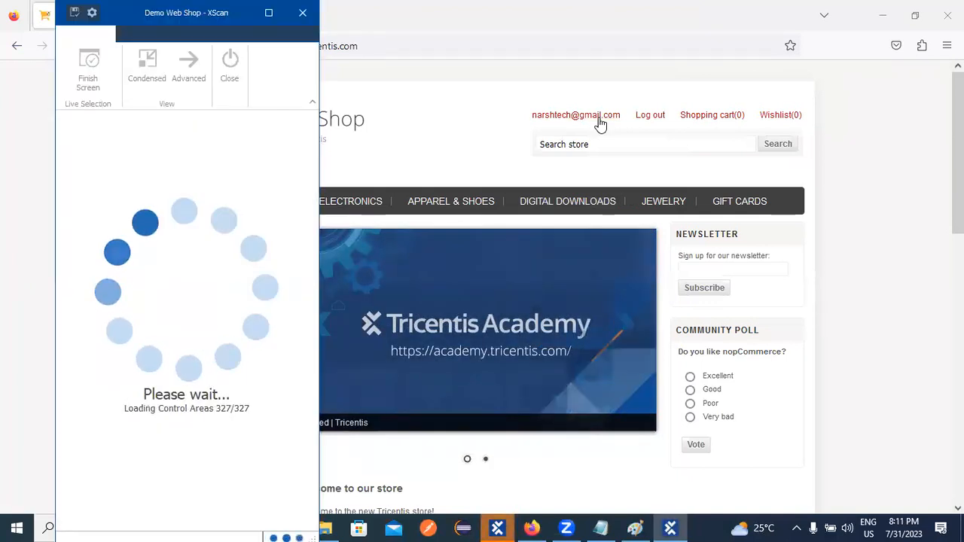
pyautogui.click(600, 120)
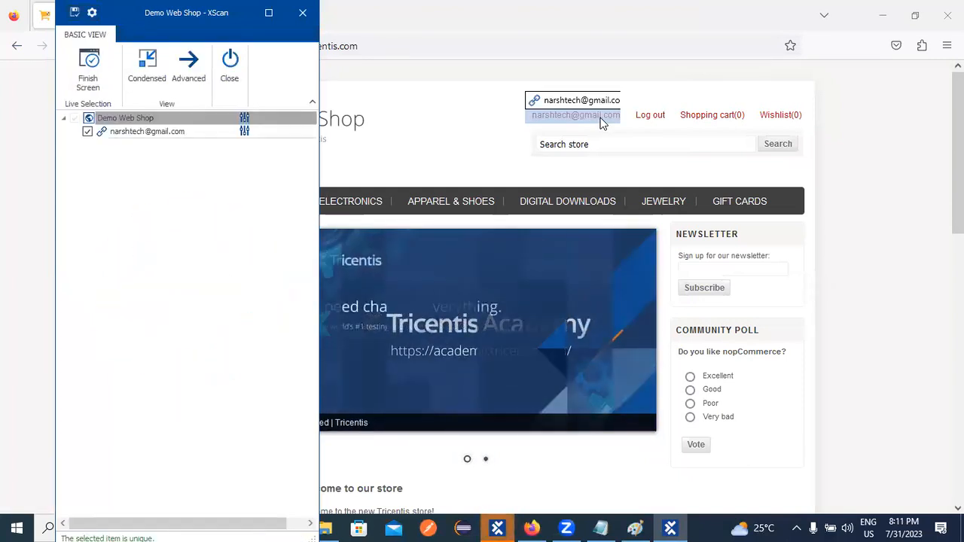
pyautogui.click(650, 117)
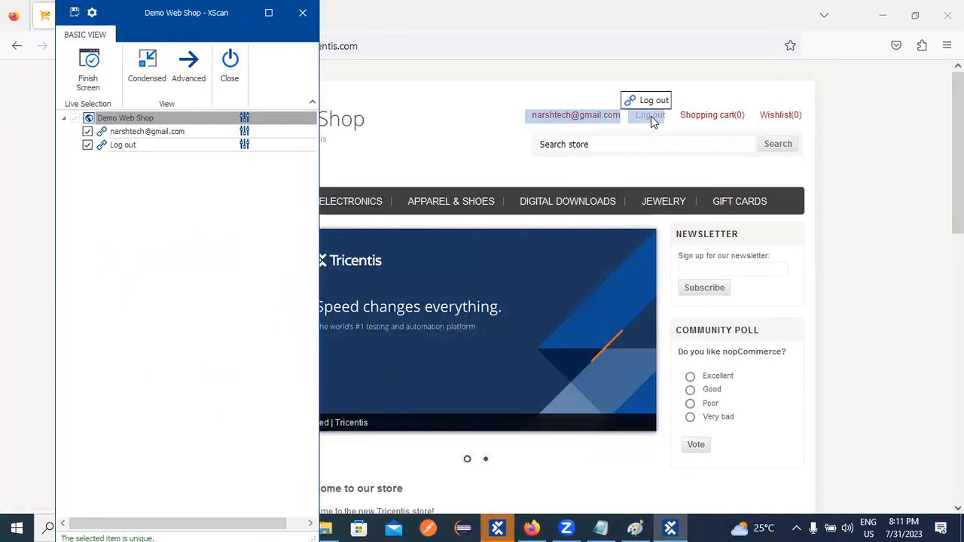
pyautogui.click(74, 12)
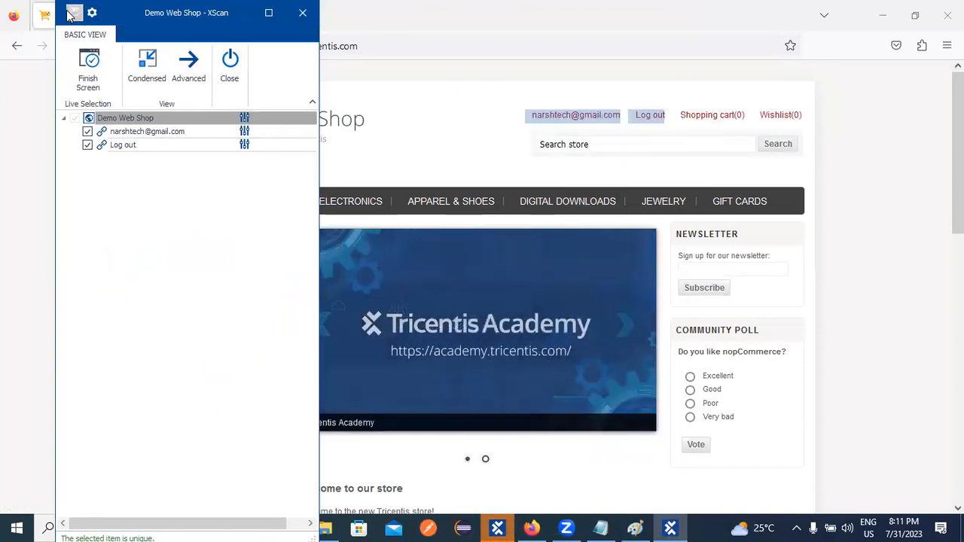
pyautogui.click(230, 75)
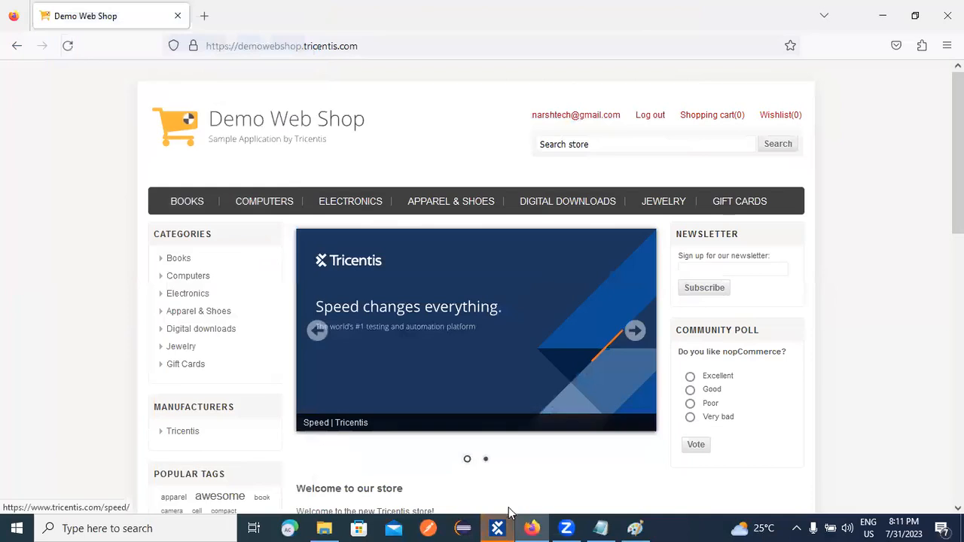
# Drag the Demo Web Shop module from Valid and Invalid onto TC_01's If Condition in Verify.
pyautogui.click(498, 527)
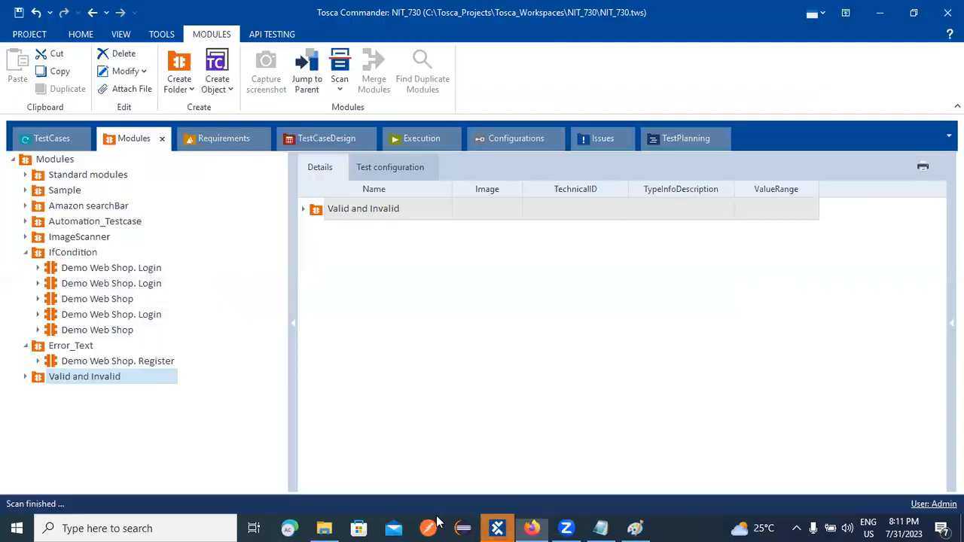
pyautogui.click(26, 379)
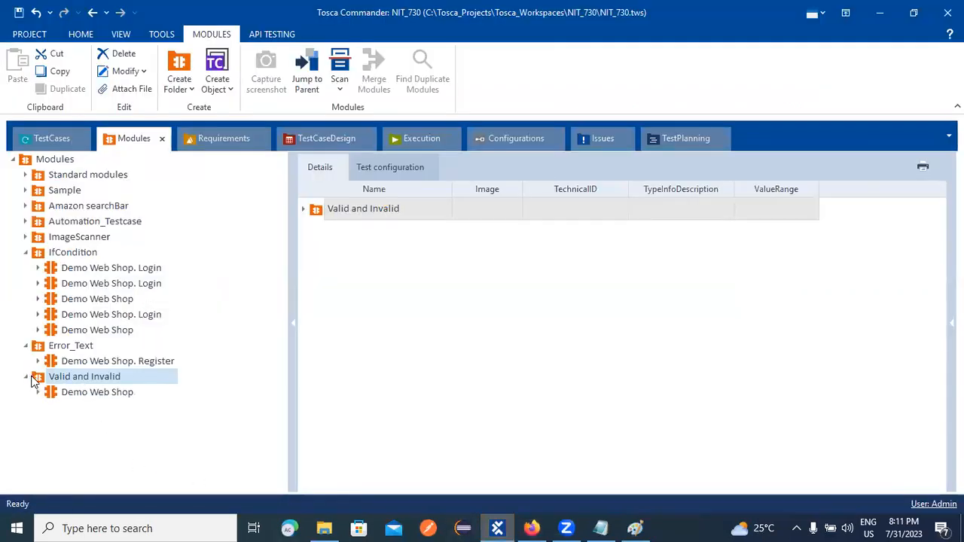
pyautogui.click(63, 396)
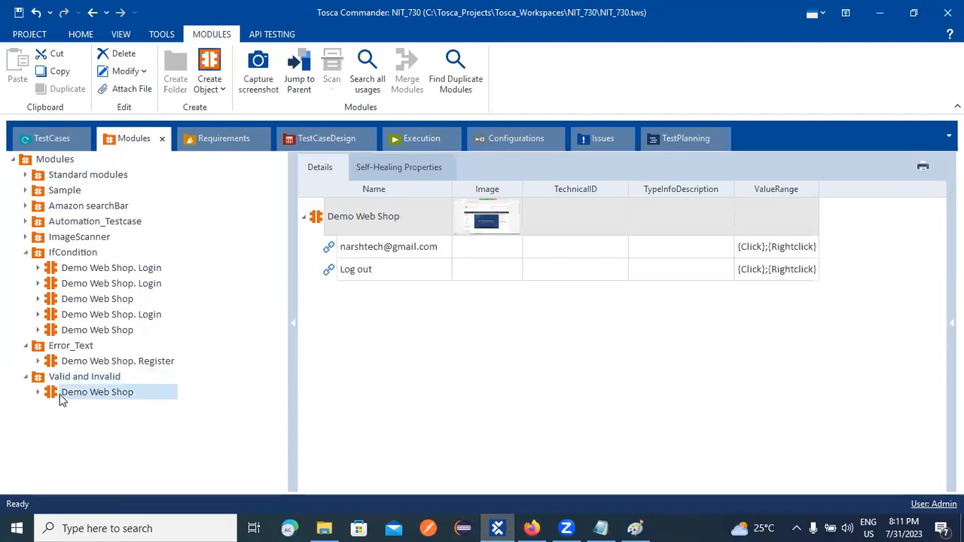
pyautogui.moveTo(59, 394); pyautogui.dragTo(357, 253)
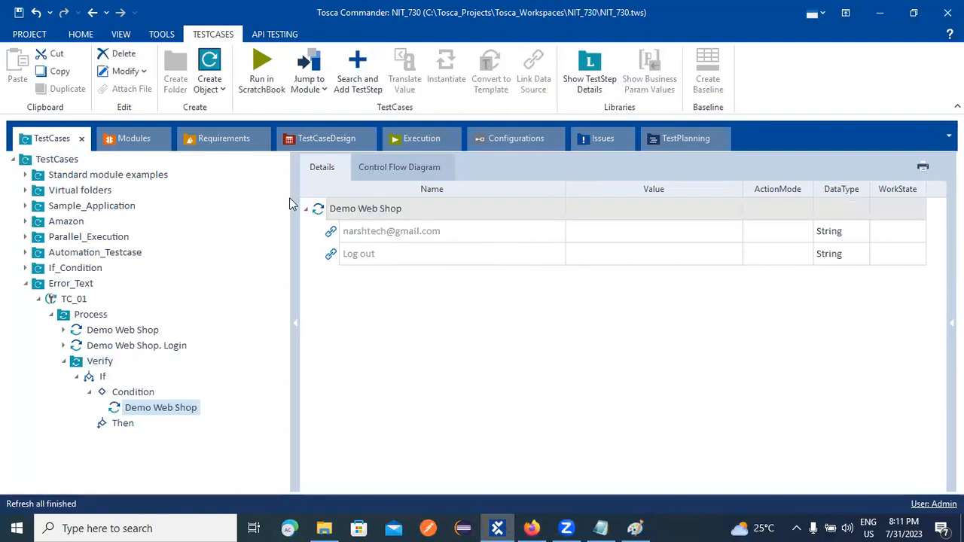
# Copy the Condition's Demo Web Shop step and paste it into the Then branch.
pyautogui.rightClick(128, 409)
pyautogui.click(163, 406)
pyautogui.rightClick(133, 425)
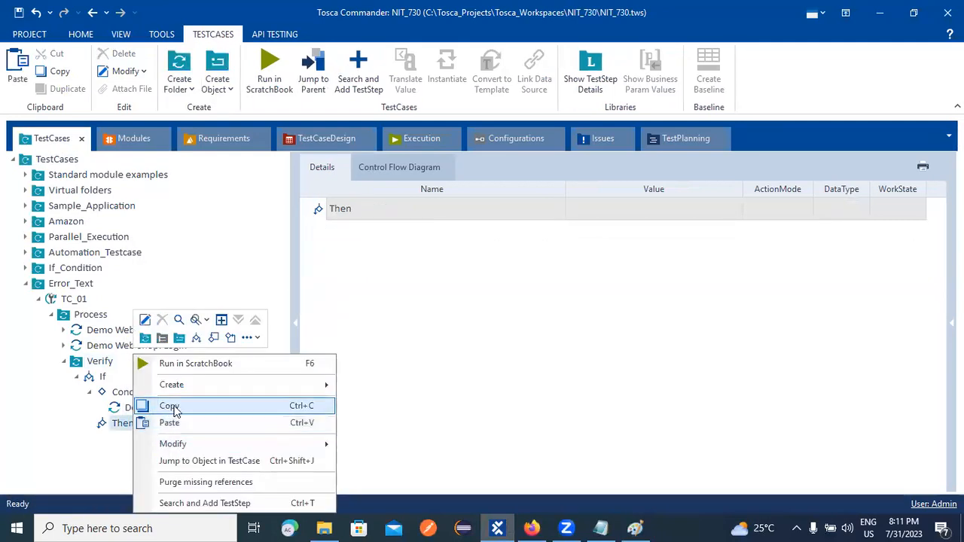
pyautogui.click(170, 424)
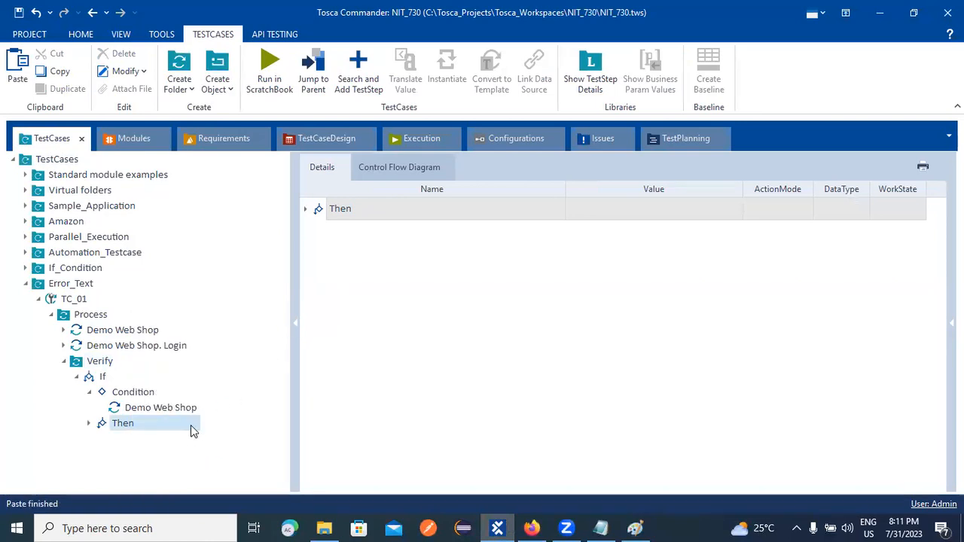
# Inspect the Demo Web Shop login step's field values in Process.
pyautogui.click(66, 362)
pyautogui.click(109, 331)
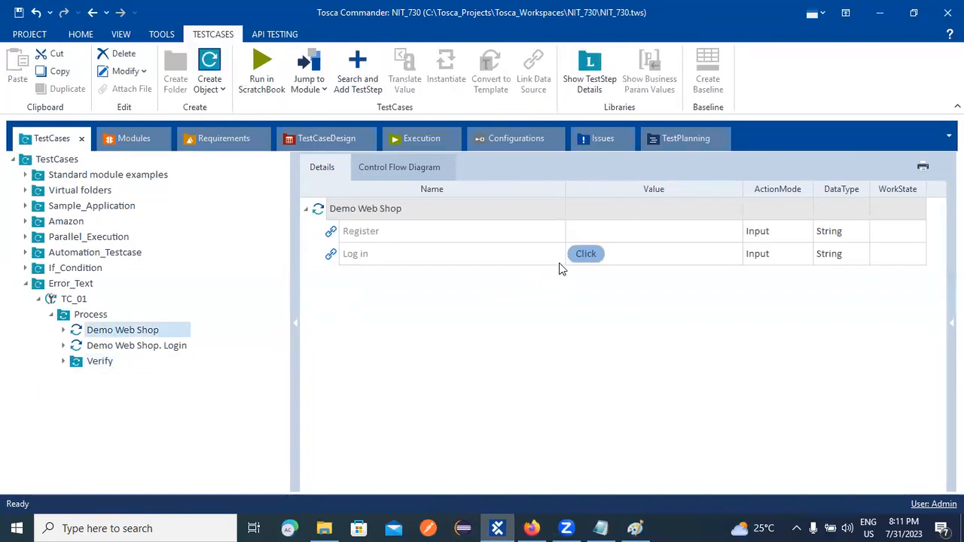
pyautogui.click(136, 347)
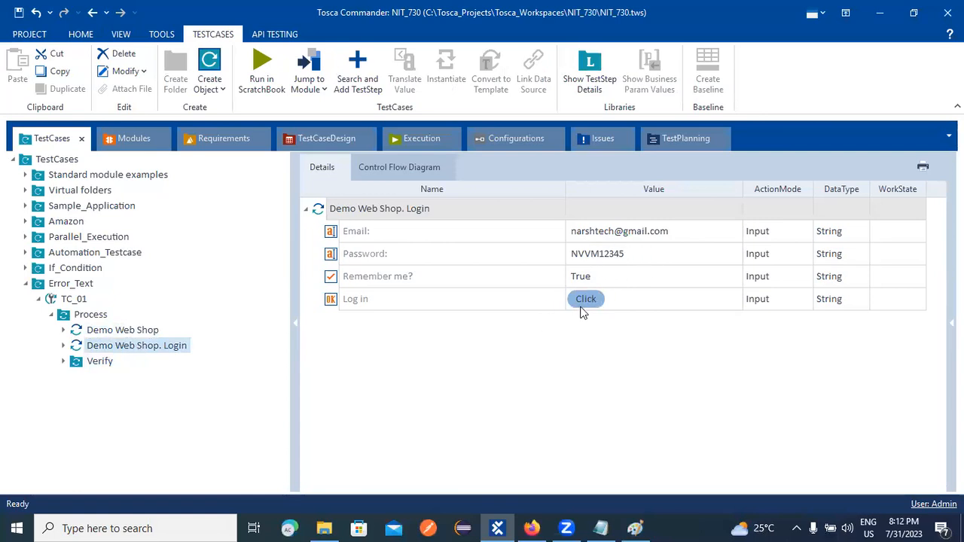
pyautogui.click(532, 528)
# Log out of the Demo Web Shop in Firefox, submit a fresh login, and return to Tosca.
pyautogui.click(652, 117)
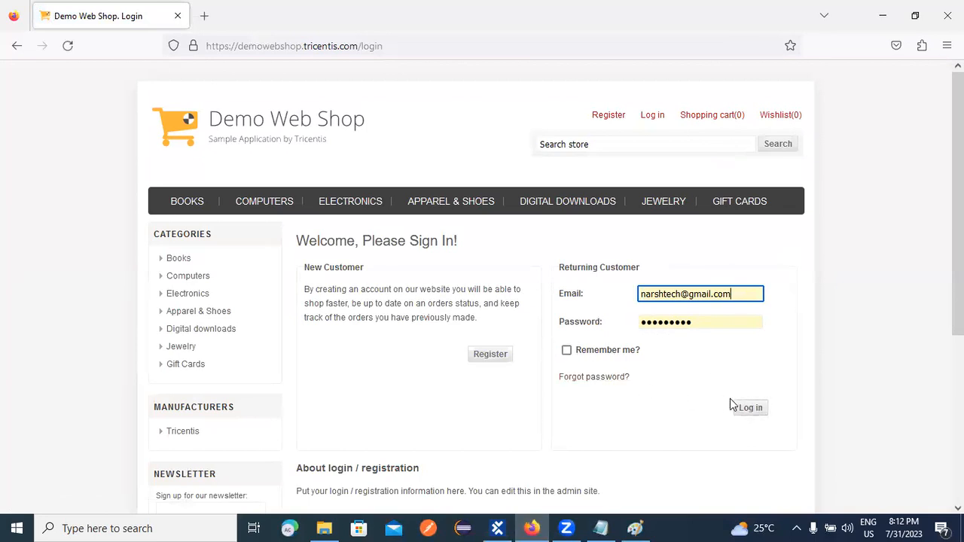
pyautogui.click(754, 409)
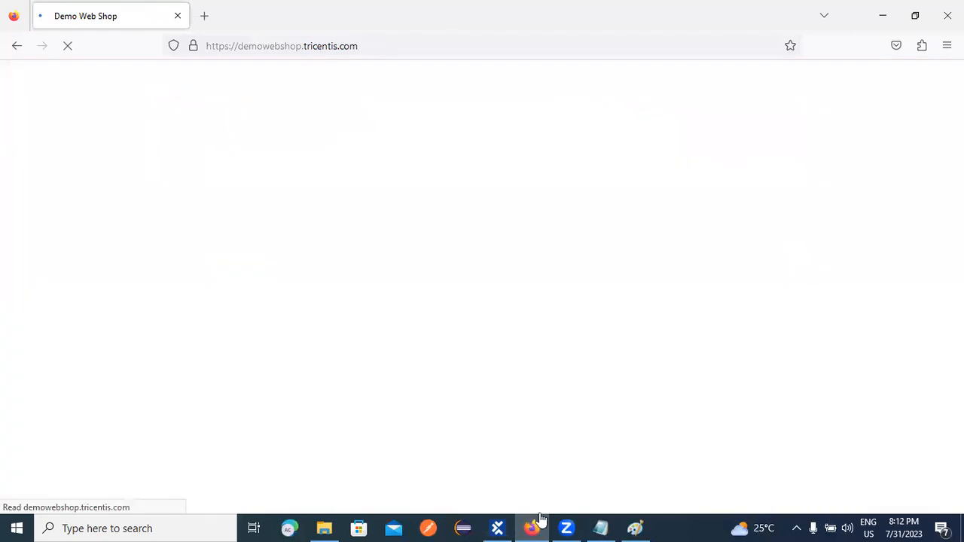
pyautogui.click(497, 527)
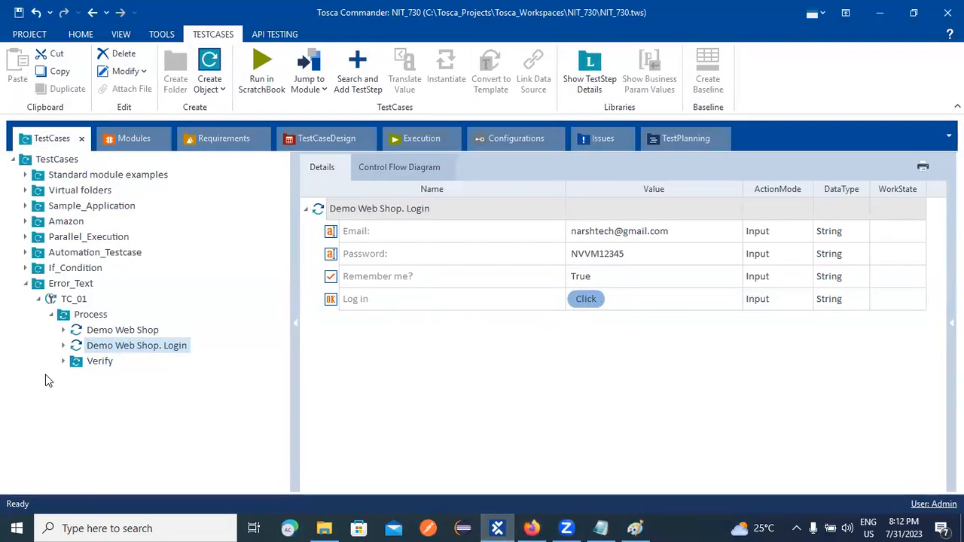
# Show the Verify folder's If with Condition and Then, comparing it against the Paint flowchart.
pyautogui.click(76, 364)
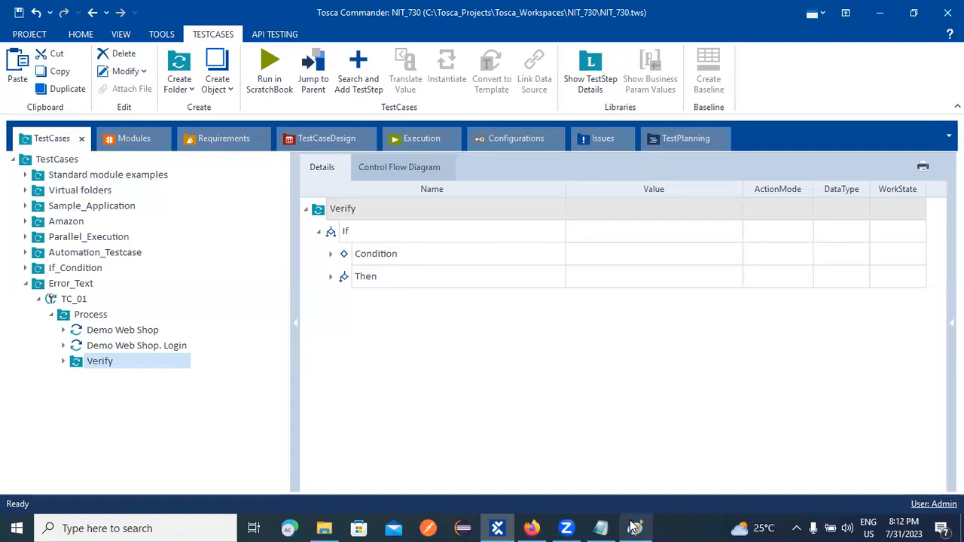
pyautogui.hotkey('alt', 'Tab')
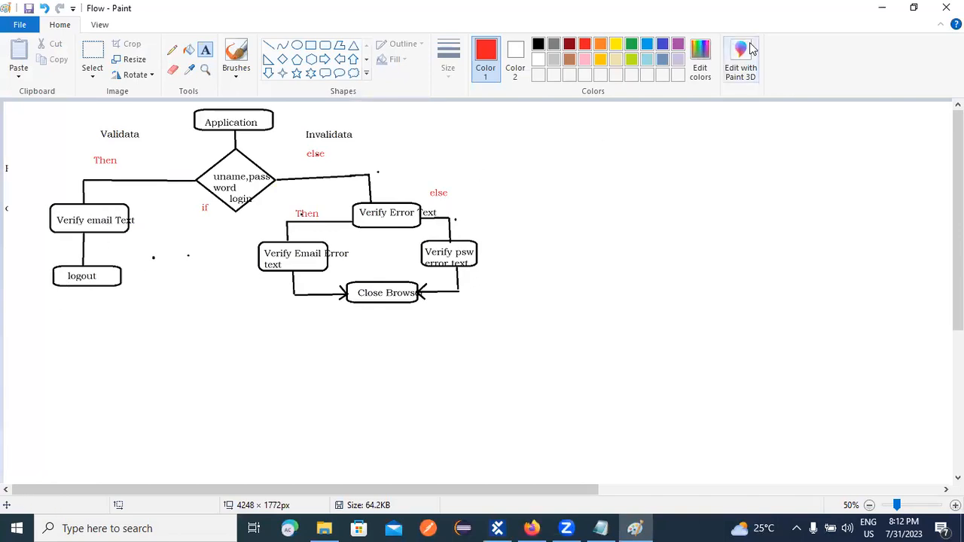
pyautogui.click(881, 7)
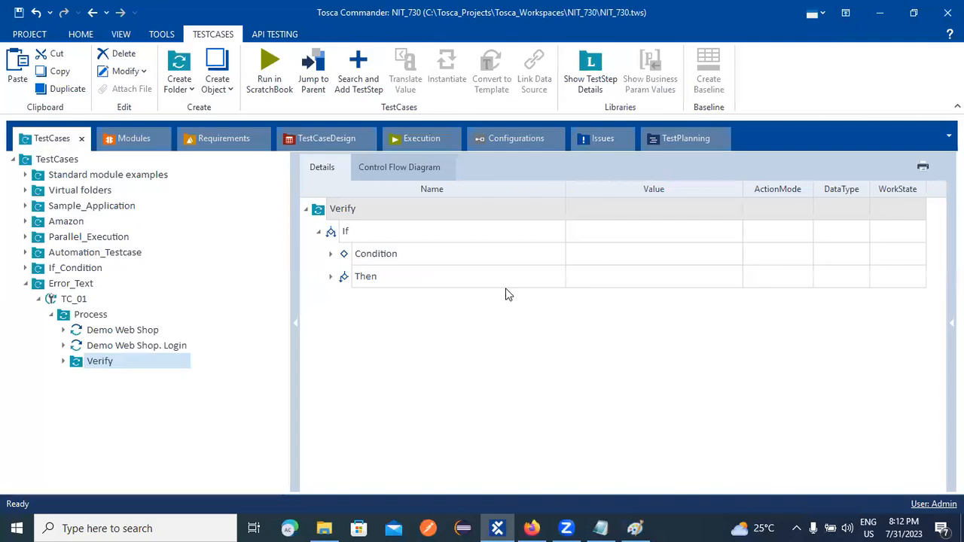
pyautogui.click(332, 255)
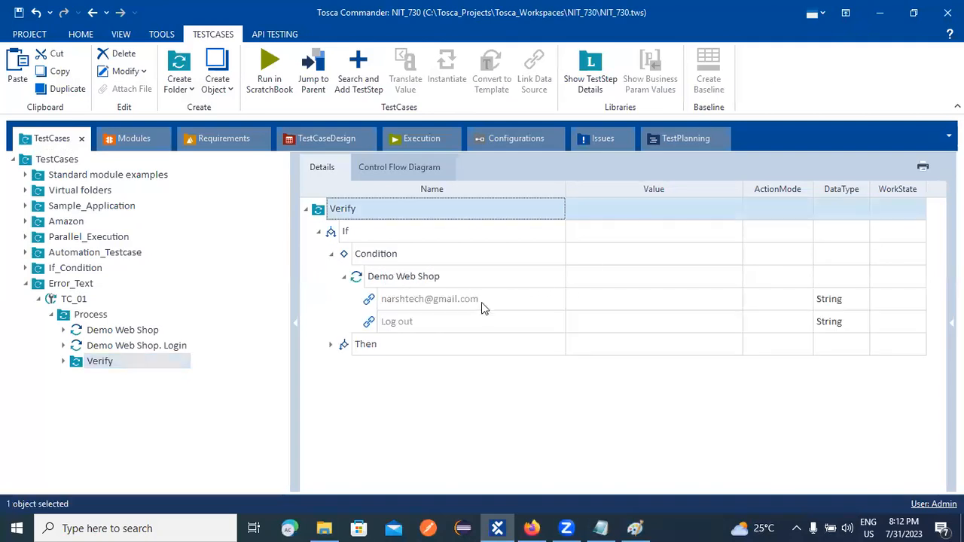
pyautogui.click(505, 298)
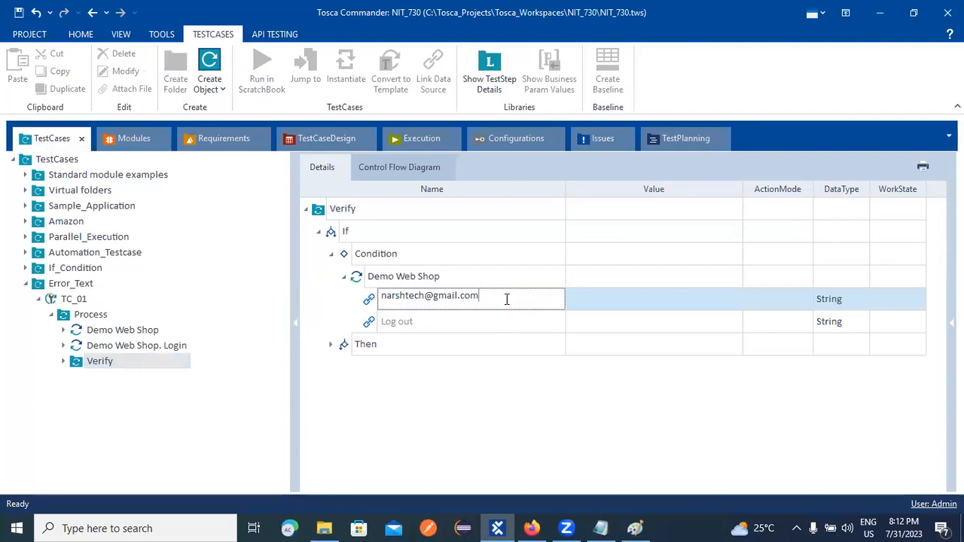
pyautogui.click(781, 300)
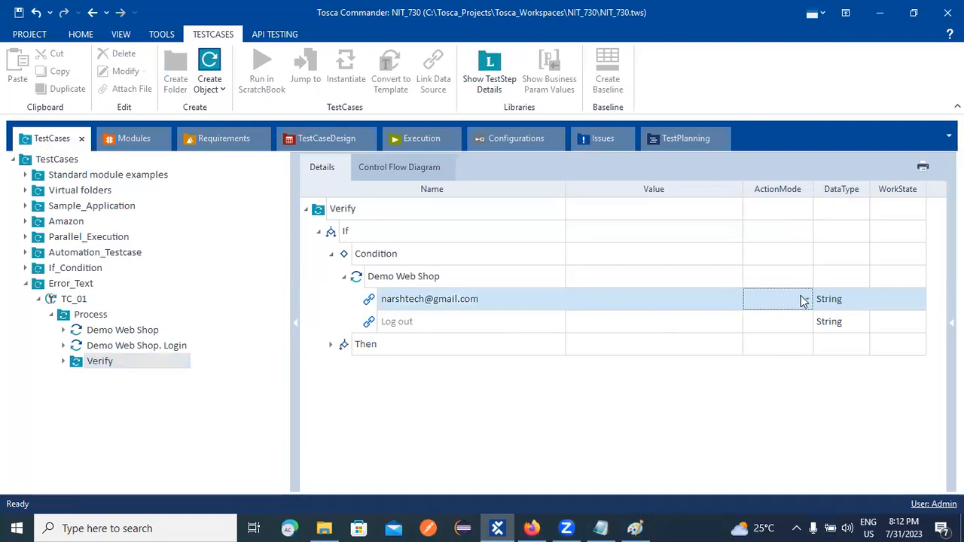
pyautogui.click(804, 300)
pyautogui.click(787, 316)
pyautogui.click(497, 304)
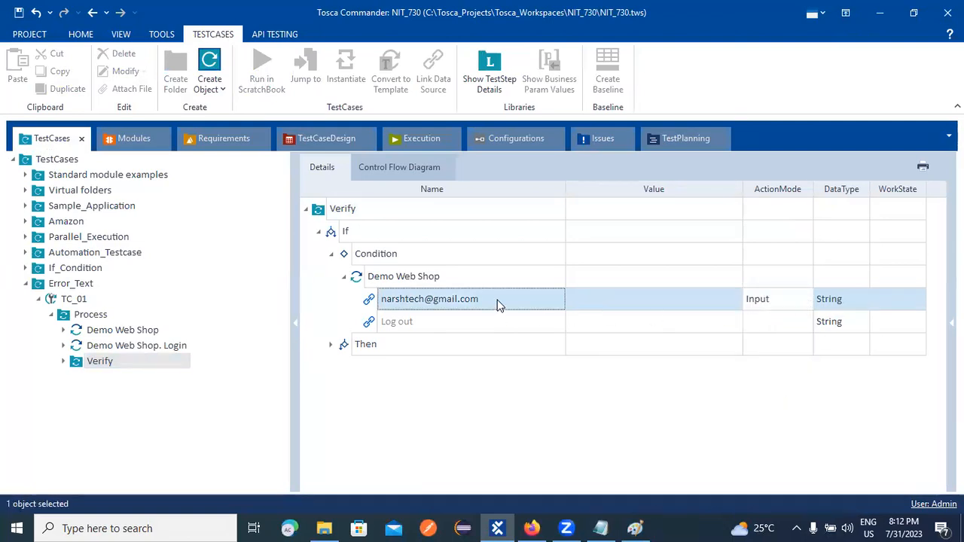
pyautogui.click(497, 298)
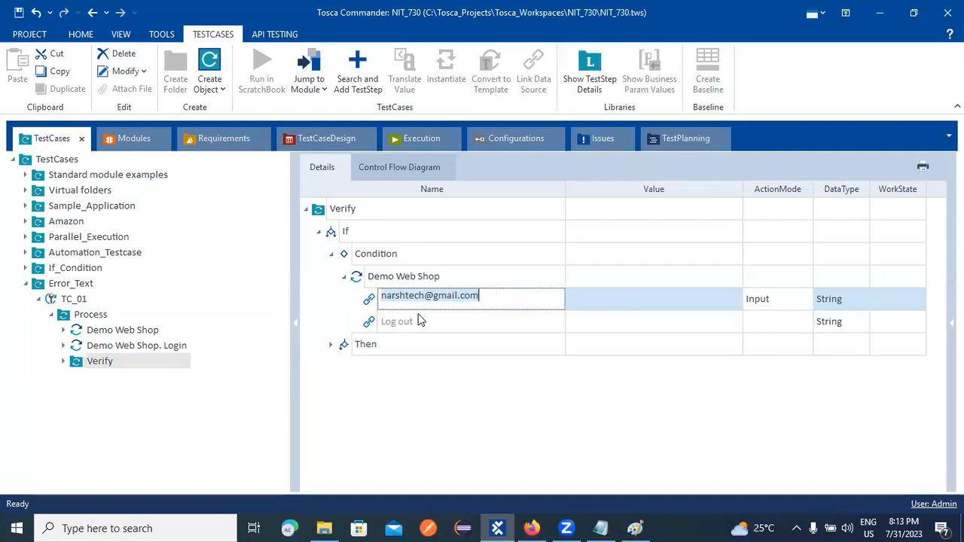
pyautogui.click(134, 137)
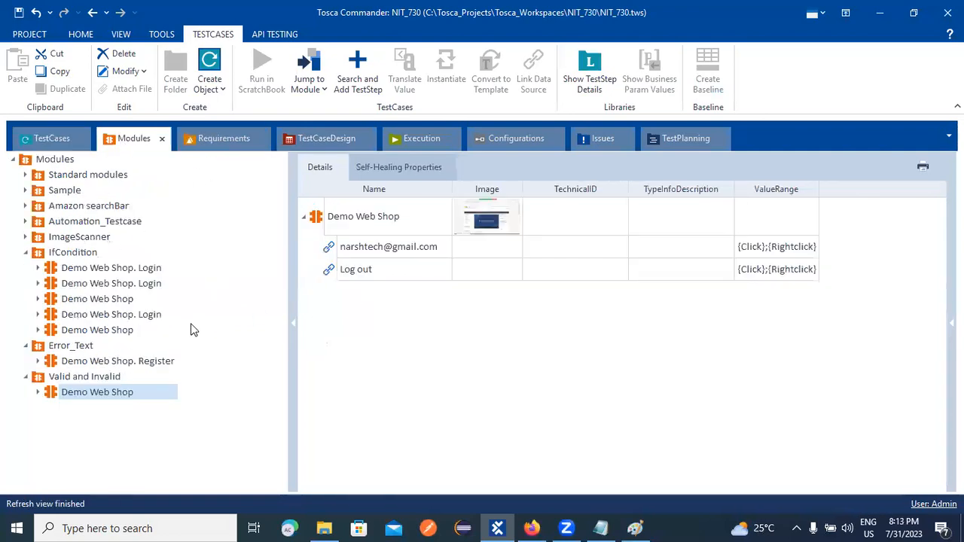
# Rename the Demo Web Shop module's account email link control to Email.
pyautogui.click(441, 250)
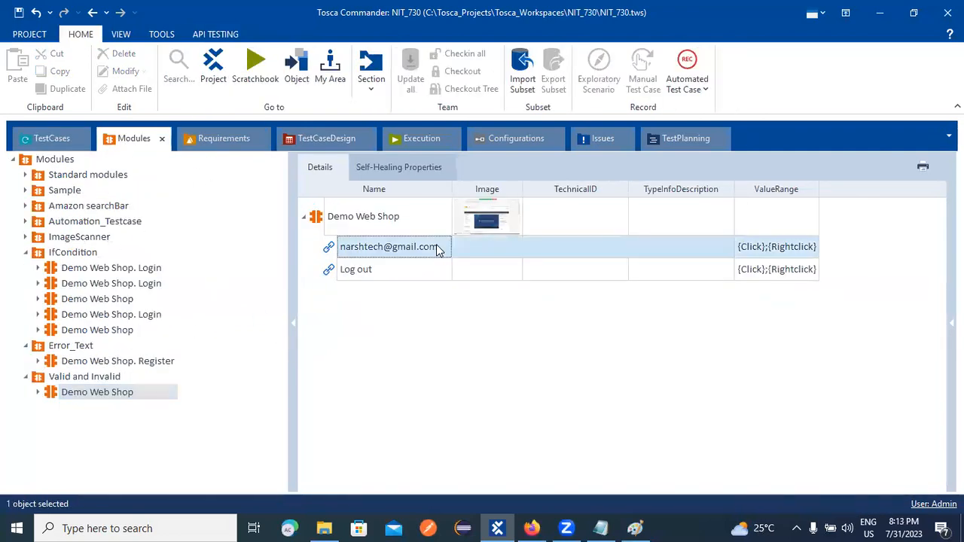
pyautogui.moveTo(340, 247); pyautogui.dragTo(444, 244)
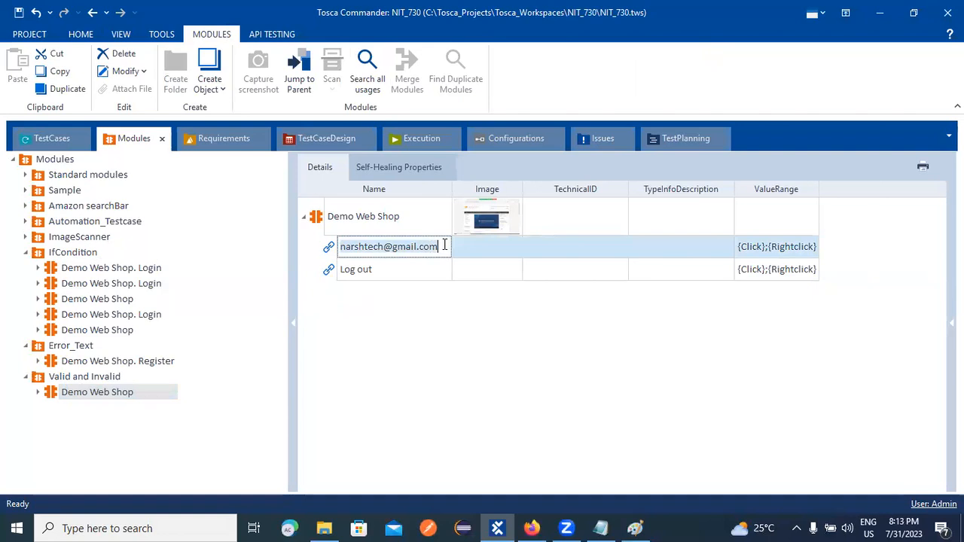
pyautogui.press('BackSpace')
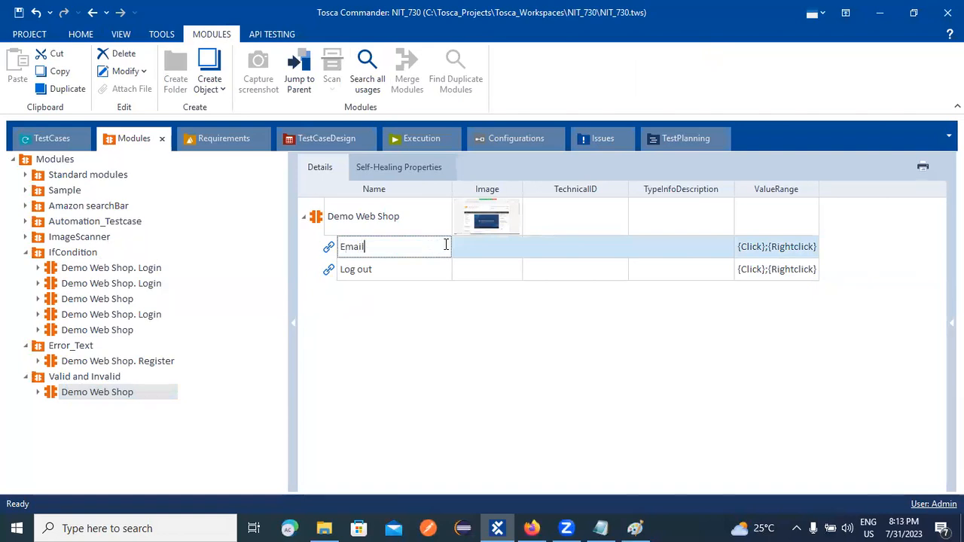
pyautogui.click(426, 332)
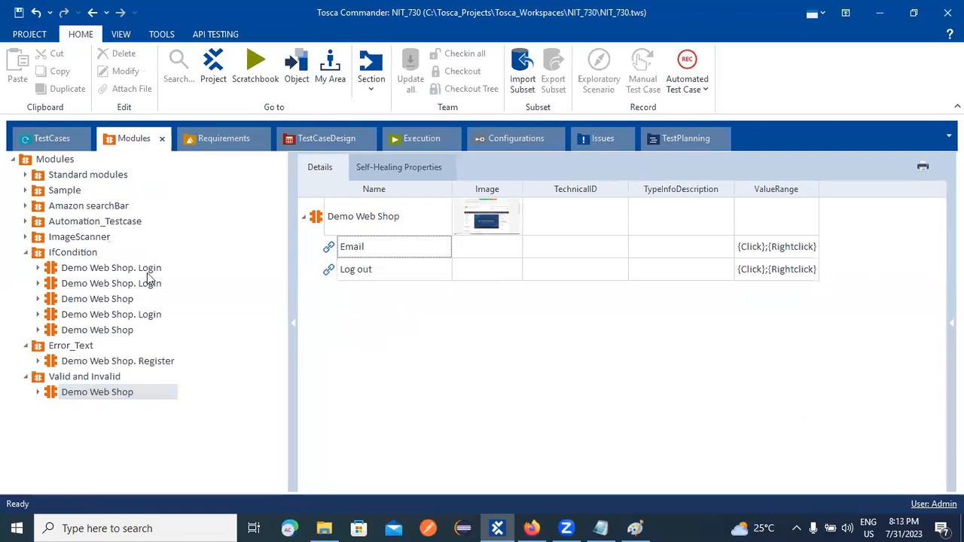
pyautogui.click(51, 138)
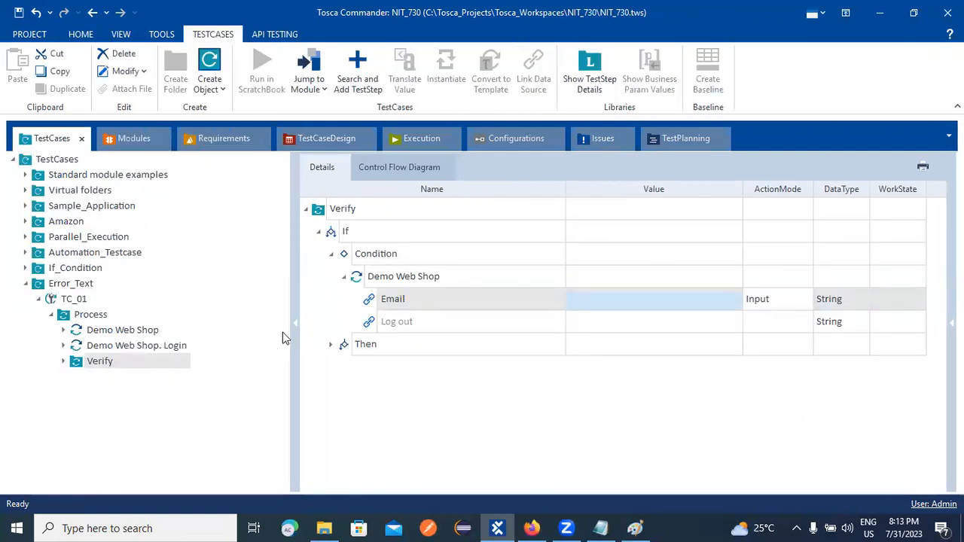
# Delete the Demo Web Shop steps from both the Condition and Then branches.
pyautogui.rightClick(382, 276)
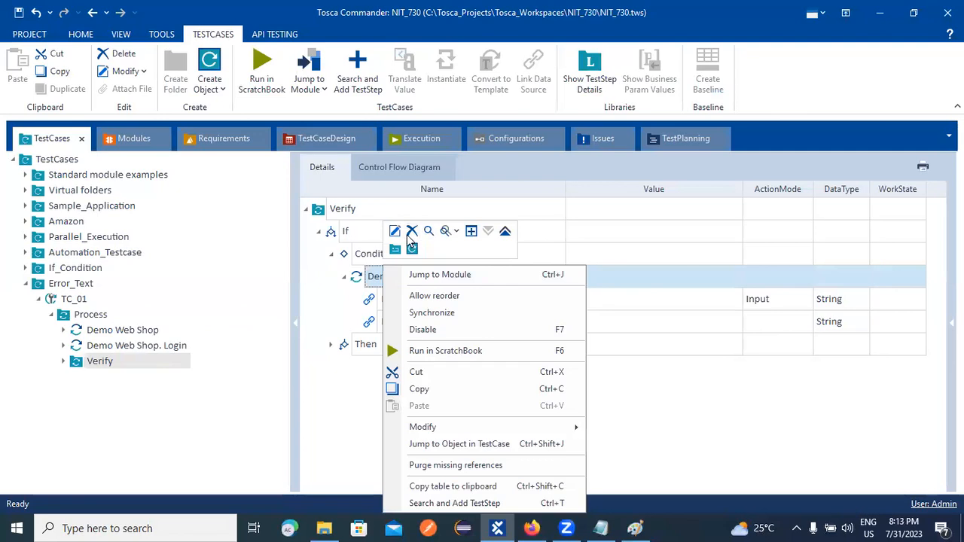
pyautogui.click(412, 232)
pyautogui.click(331, 278)
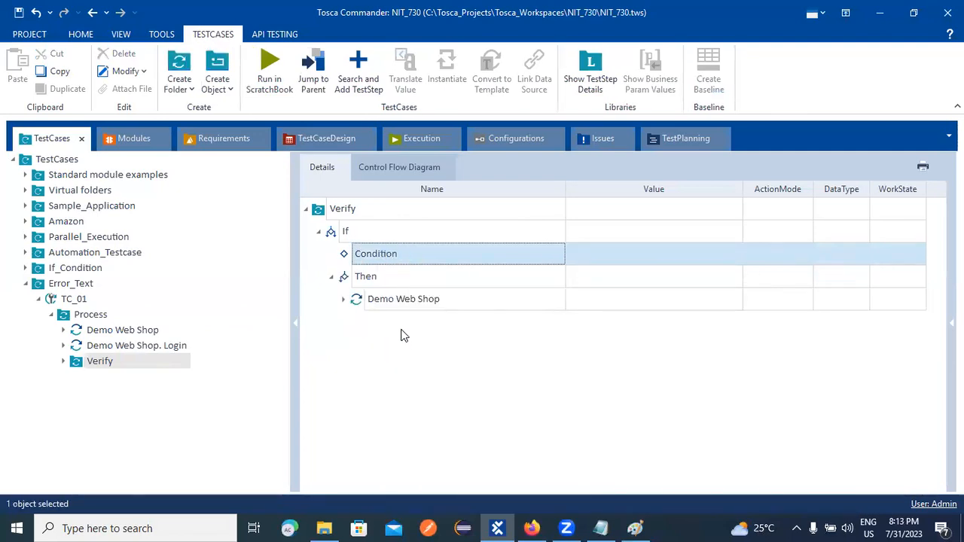
pyautogui.rightClick(394, 298)
pyautogui.click(424, 231)
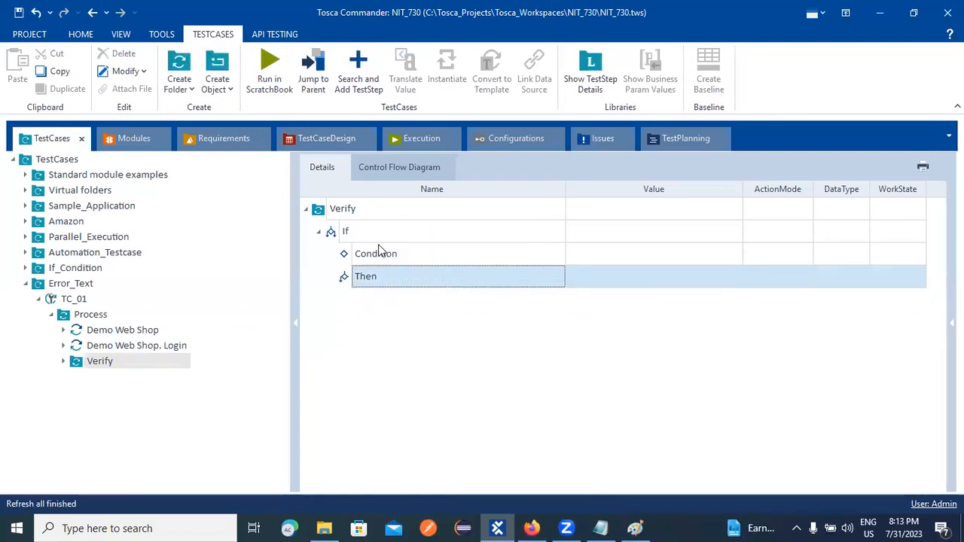
# Drag the Demo Web Shop module from Modules toward the If block.
pyautogui.click(149, 145)
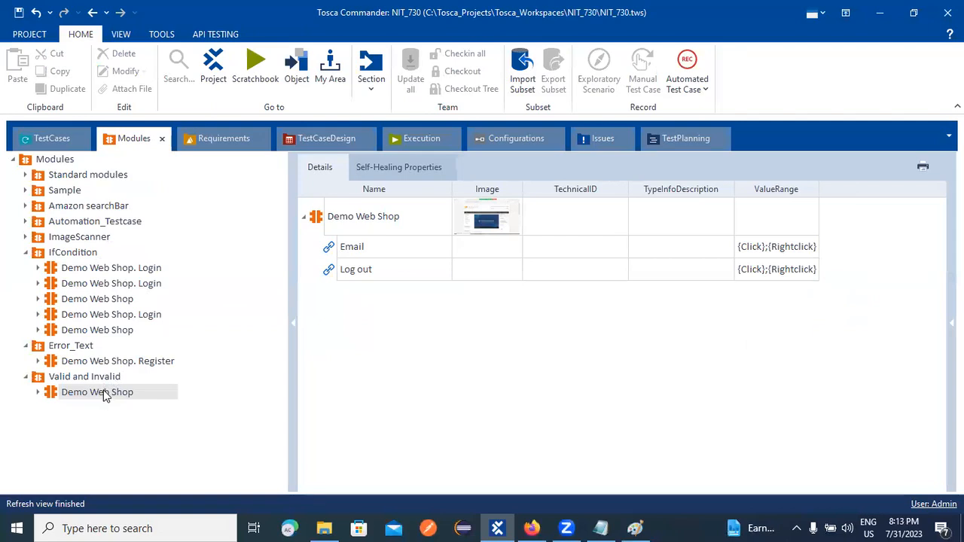
pyautogui.click(324, 216)
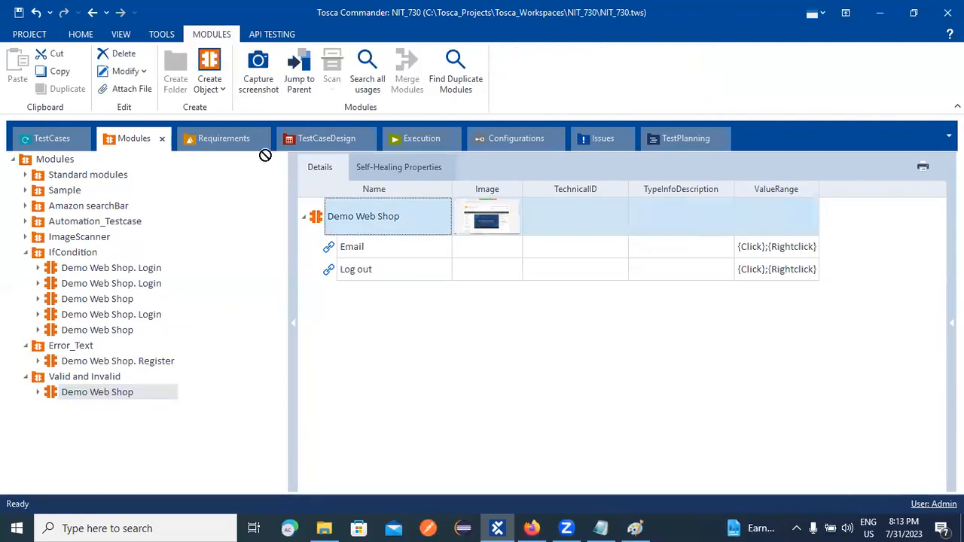
pyautogui.moveTo(84, 140); pyautogui.dragTo(355, 239)
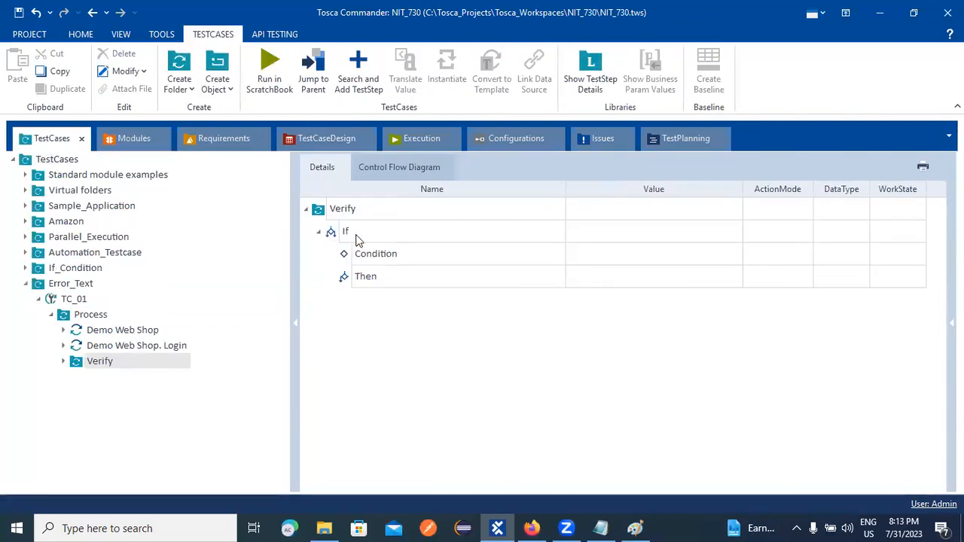
# Drag the Demo Web Shop module into the Verify folder and dismiss the missing-values warning.
pyautogui.click(136, 140)
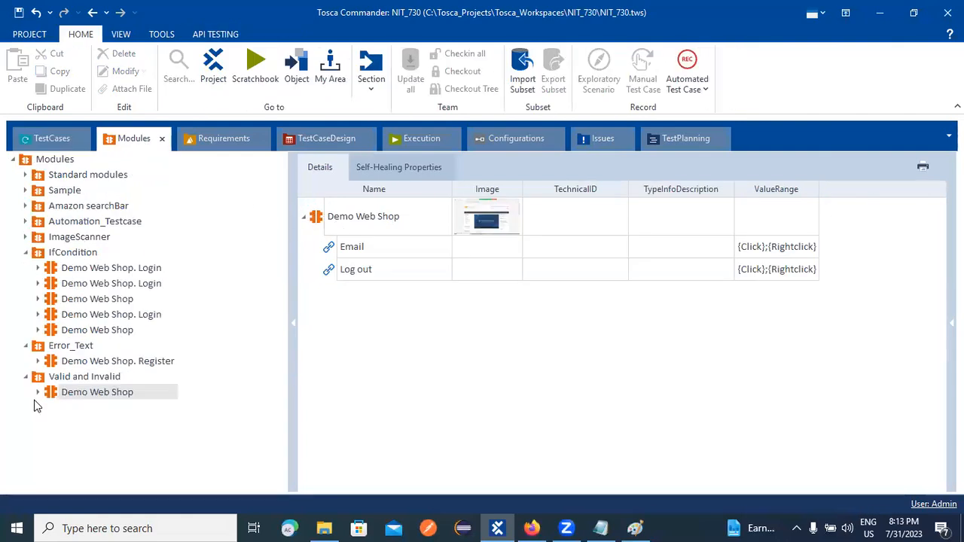
pyautogui.moveTo(46, 397); pyautogui.dragTo(360, 240)
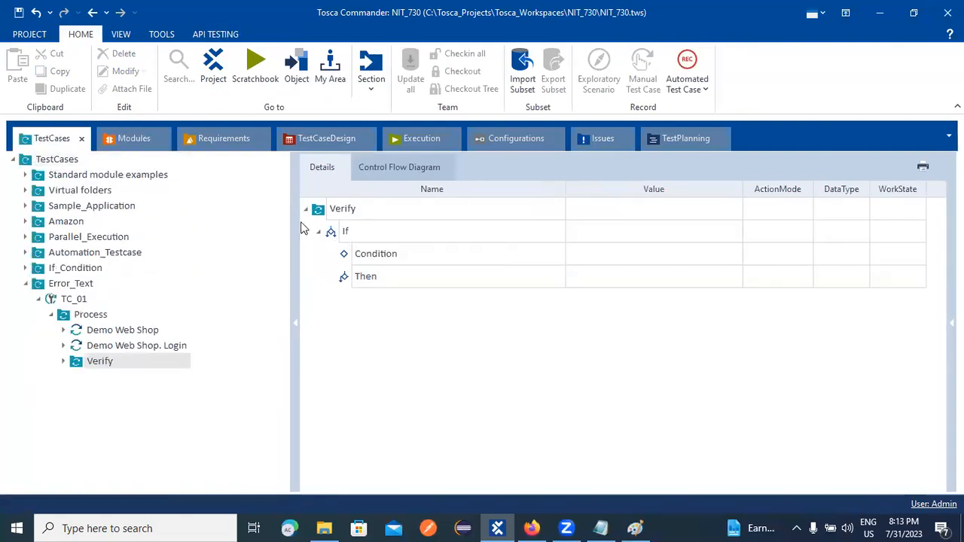
pyautogui.click(147, 142)
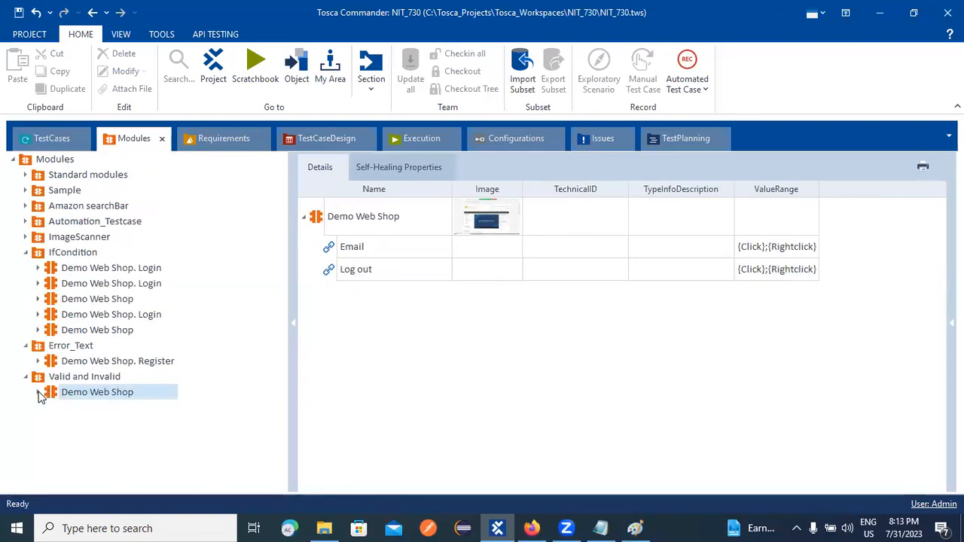
pyautogui.click(39, 392)
pyautogui.click(38, 393)
pyautogui.moveTo(71, 392); pyautogui.dragTo(67, 361)
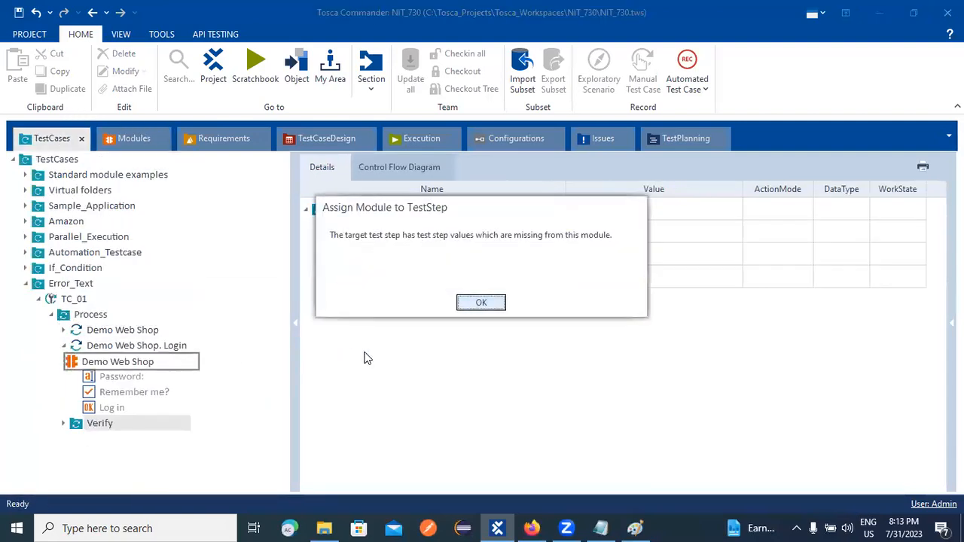
pyautogui.click(479, 303)
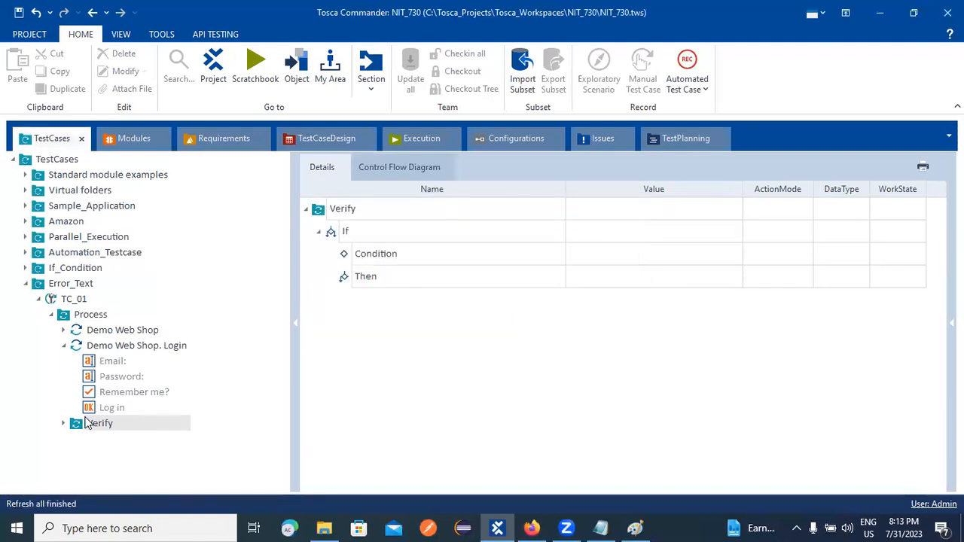
# Expand Verify's If Condition and drag the Demo Web Shop module onto it.
pyautogui.click(64, 346)
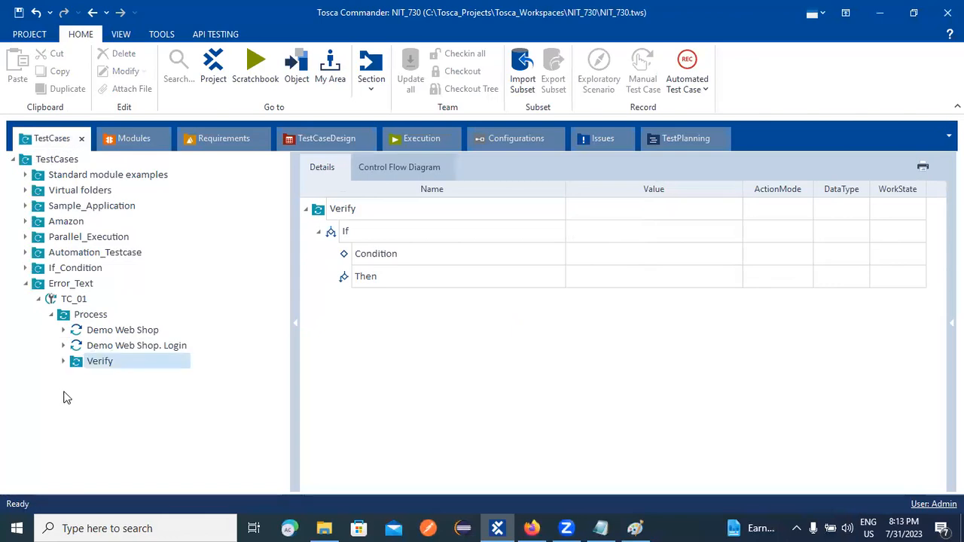
pyautogui.click(64, 361)
pyautogui.click(128, 393)
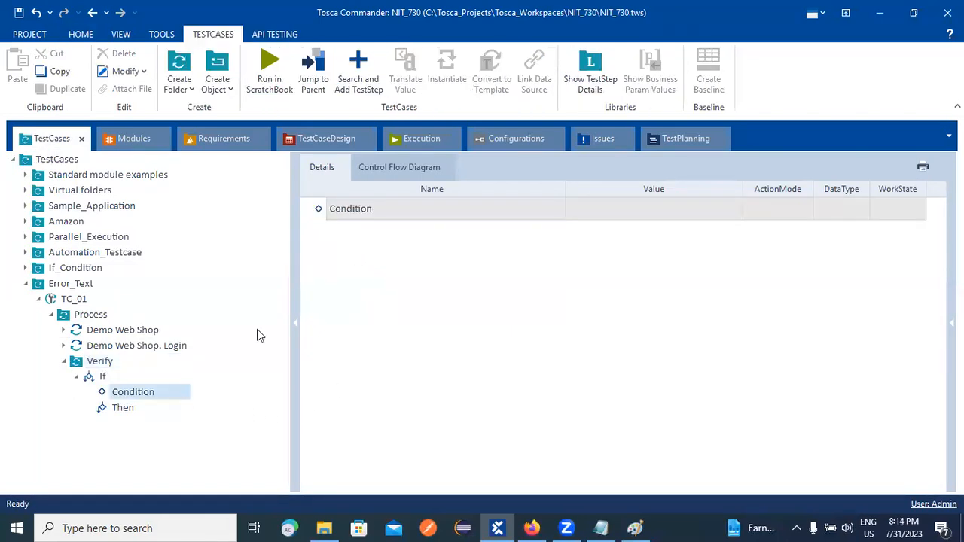
pyautogui.click(129, 137)
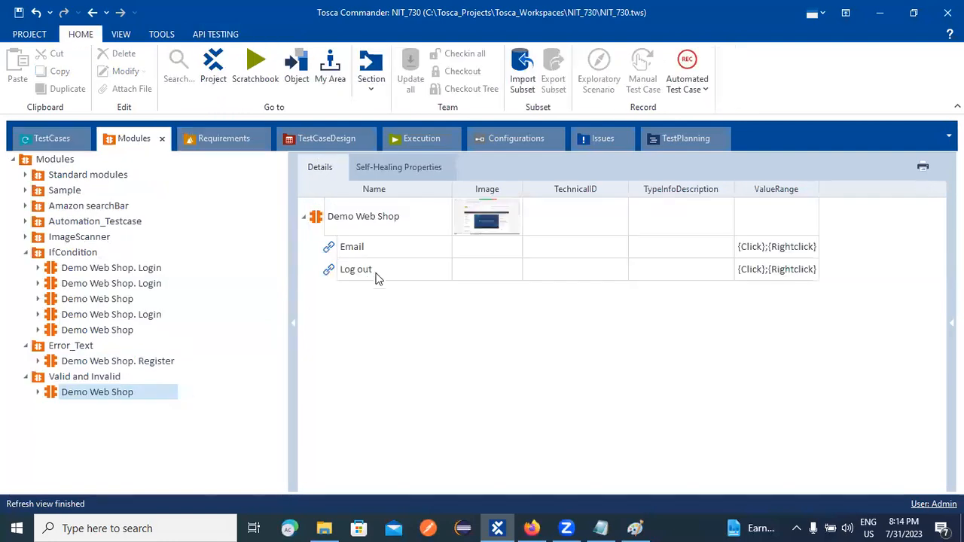
pyautogui.moveTo(314, 218); pyautogui.dragTo(101, 379)
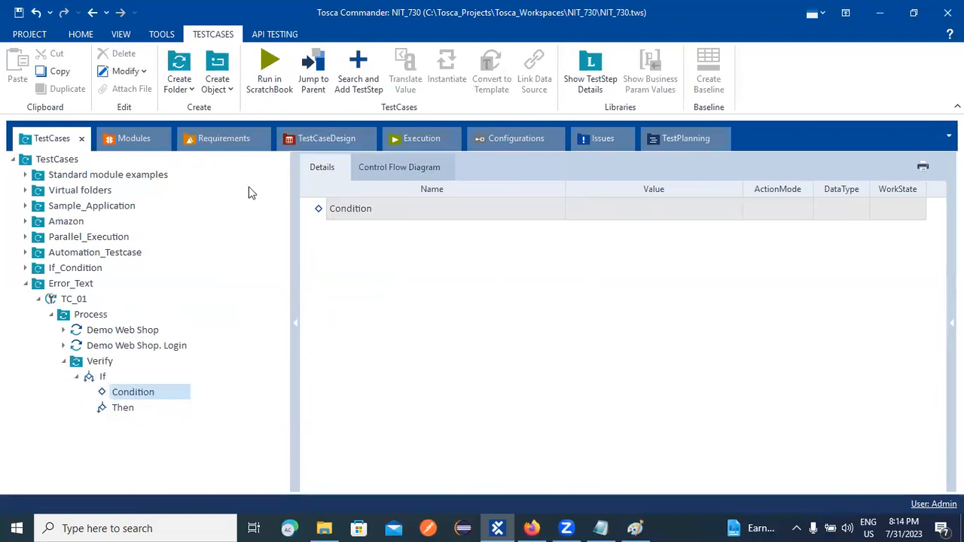
# Place the Demo Web Shop module under the If's Condition once more.
pyautogui.click(531, 527)
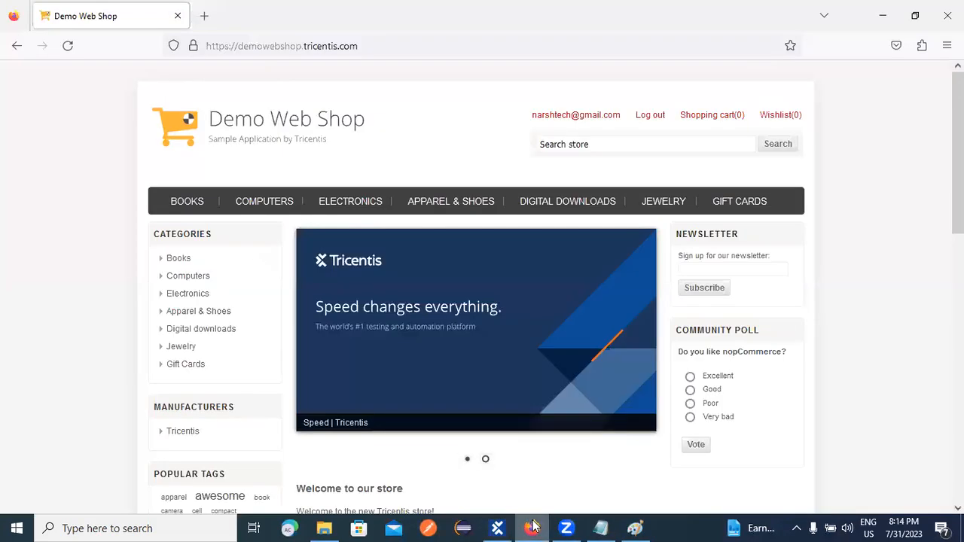
pyautogui.click(531, 526)
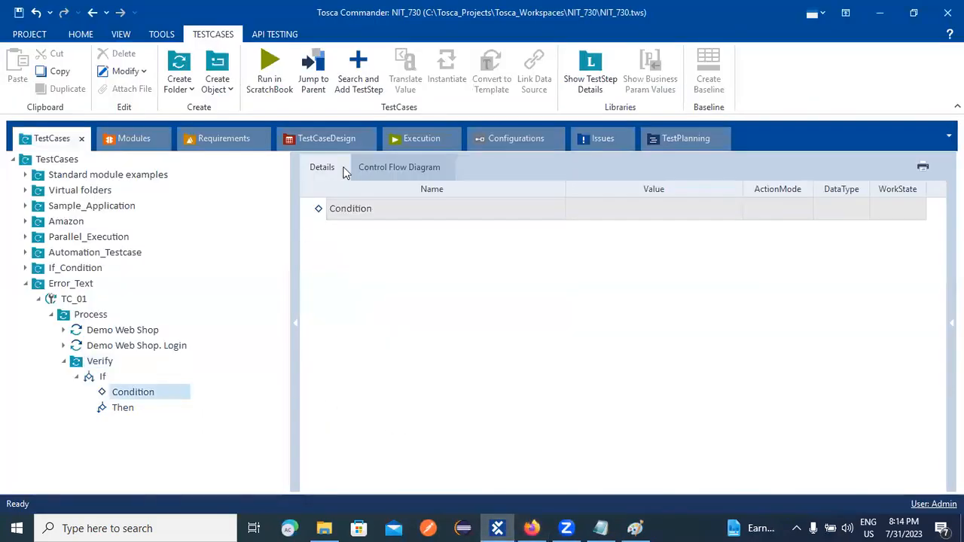
pyautogui.click(154, 140)
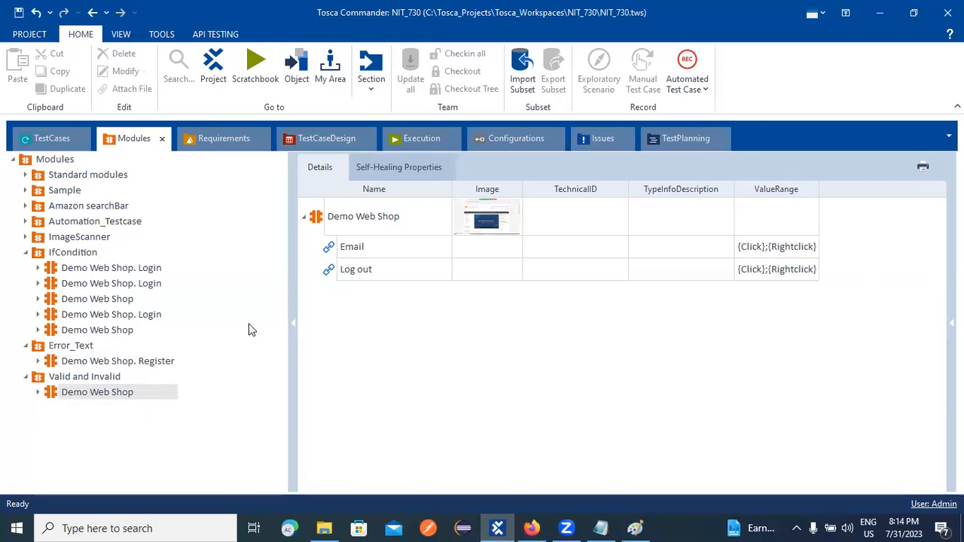
pyautogui.click(635, 390)
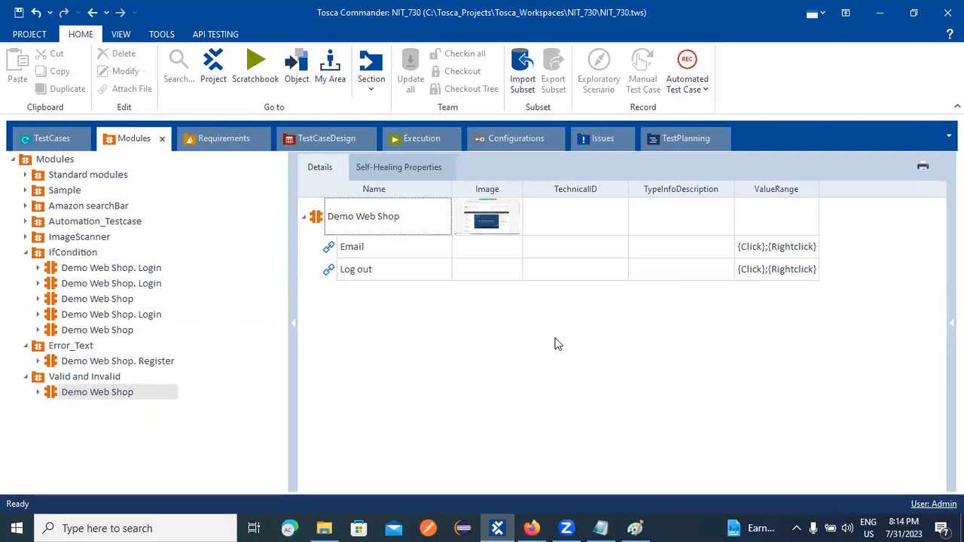
pyautogui.click(304, 217)
pyautogui.moveTo(310, 218); pyautogui.dragTo(104, 393)
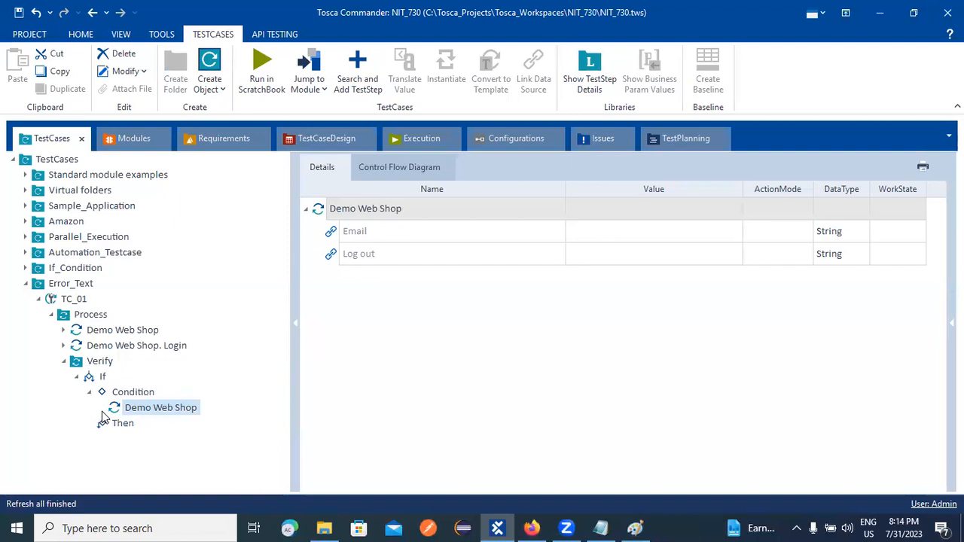
# Copy the Condition's Demo Web Shop step into the Then branch.
pyautogui.rightClick(126, 406)
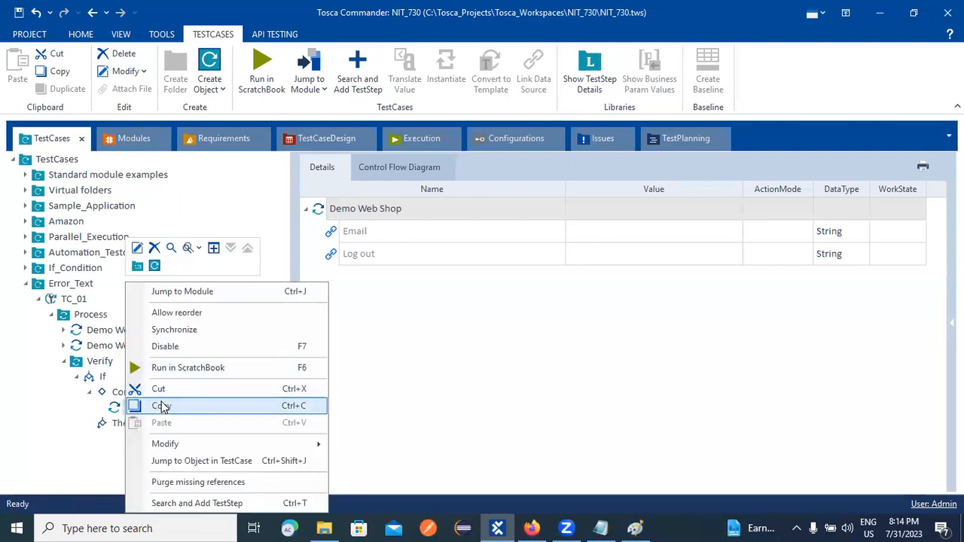
pyautogui.click(161, 406)
pyautogui.rightClick(158, 421)
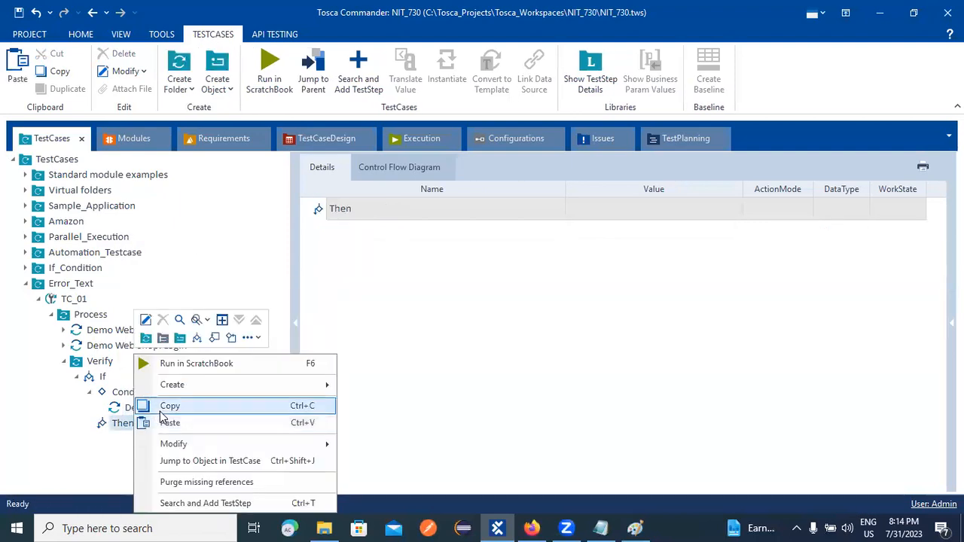
pyautogui.click(167, 423)
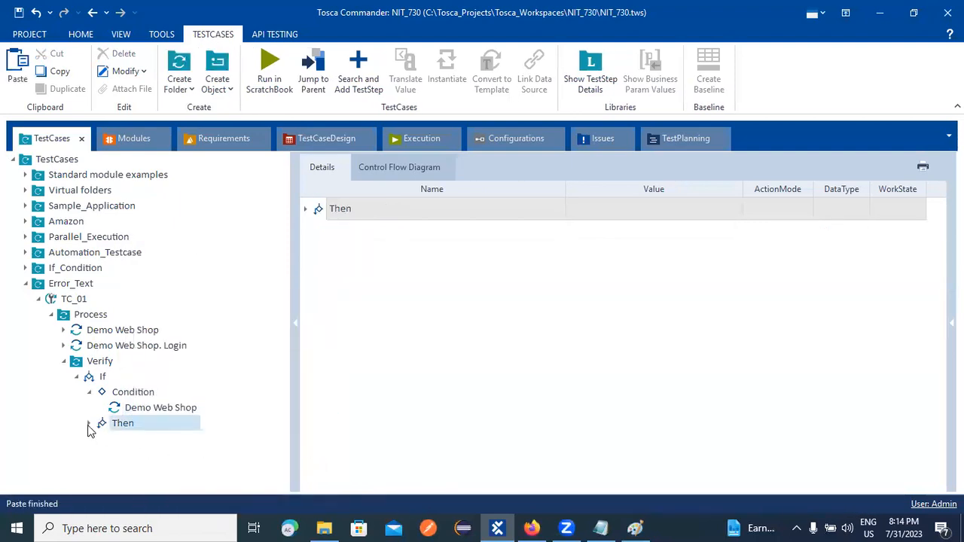
pyautogui.click(89, 425)
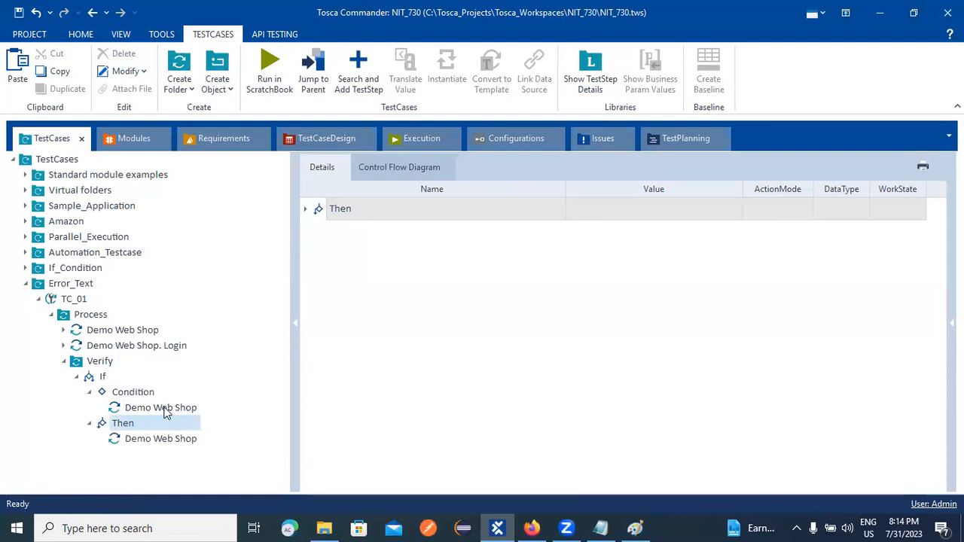
# Set the Condition step's Email value to Exists = True.
pyautogui.click(162, 409)
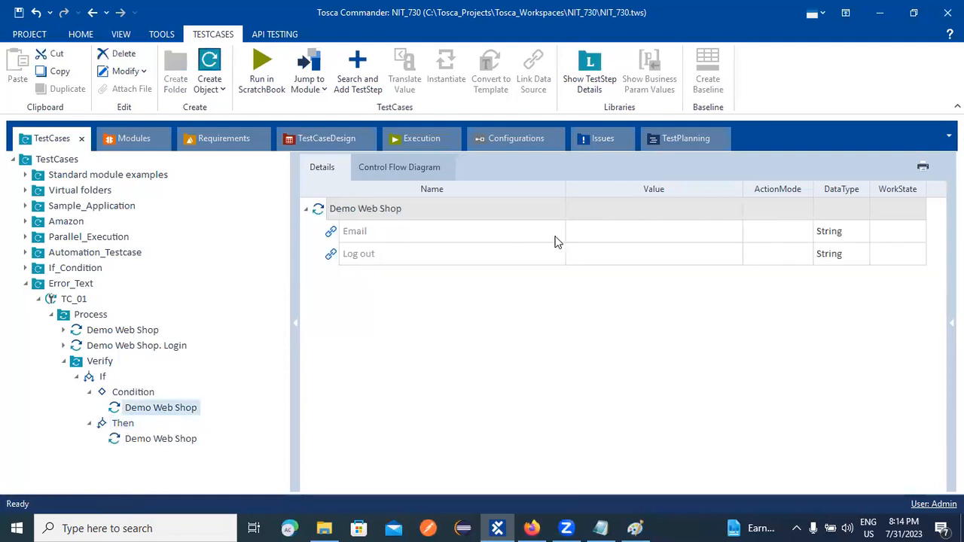
pyautogui.click(606, 236)
pyautogui.moveTo(565, 189); pyautogui.dragTo(497, 189)
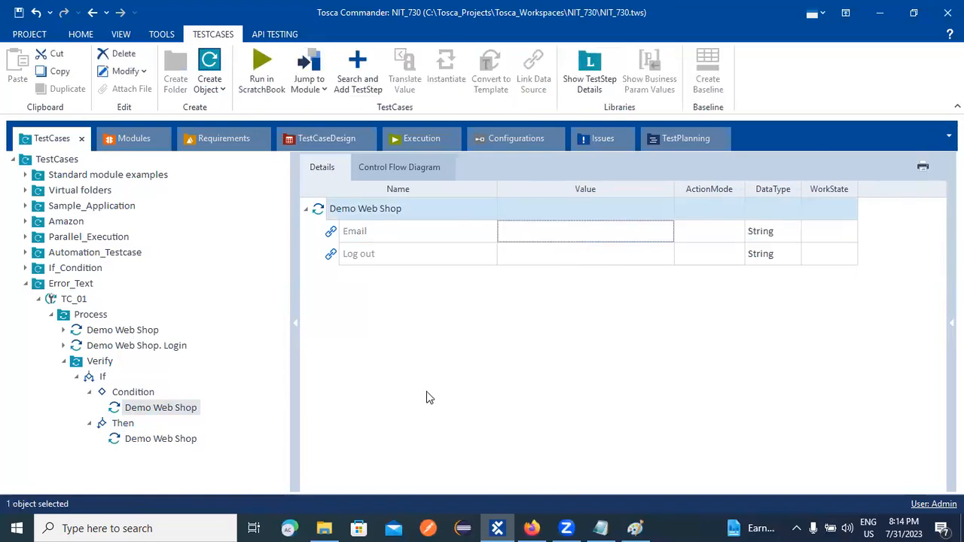
pyautogui.click(548, 228)
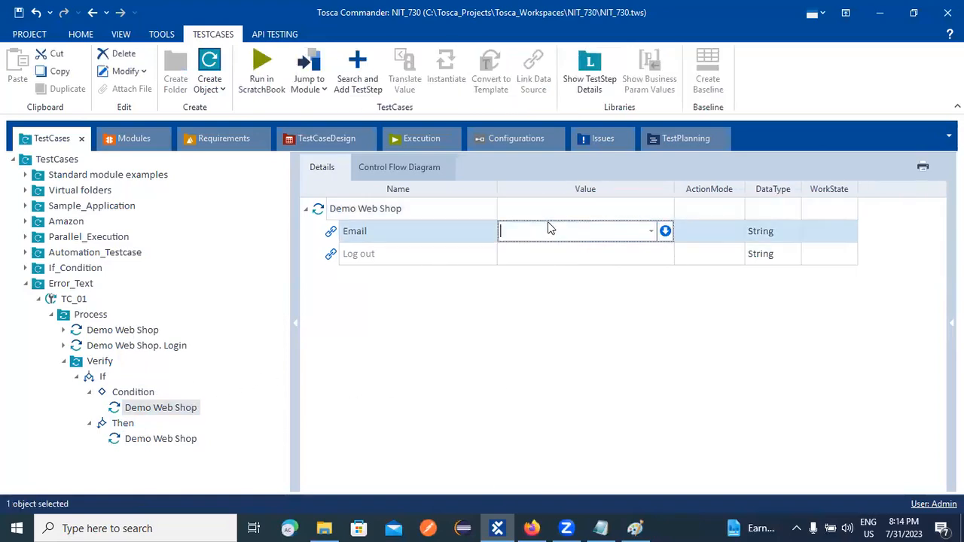
pyautogui.click(664, 232)
pyautogui.click(585, 250)
pyautogui.click(525, 299)
pyautogui.click(649, 250)
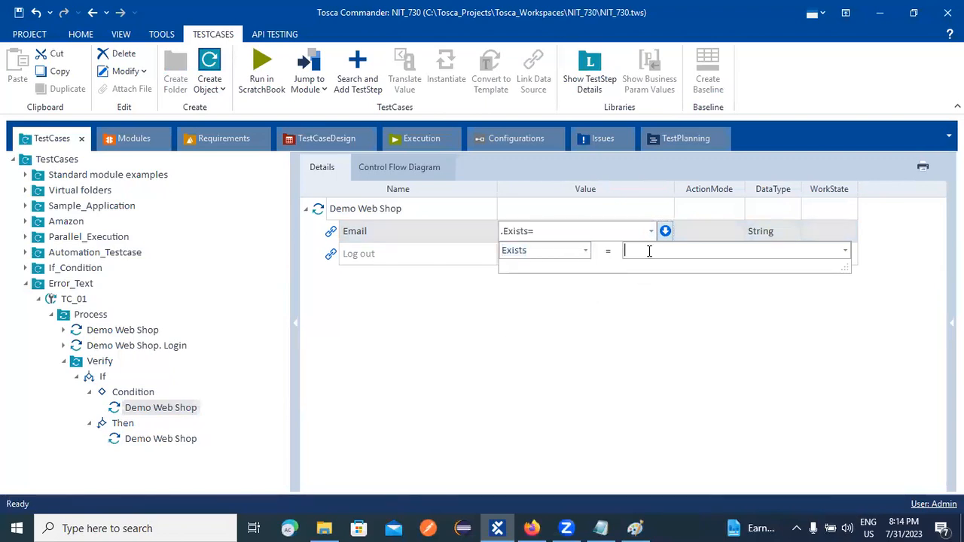
pyautogui.write('True')
pyautogui.press('Return')
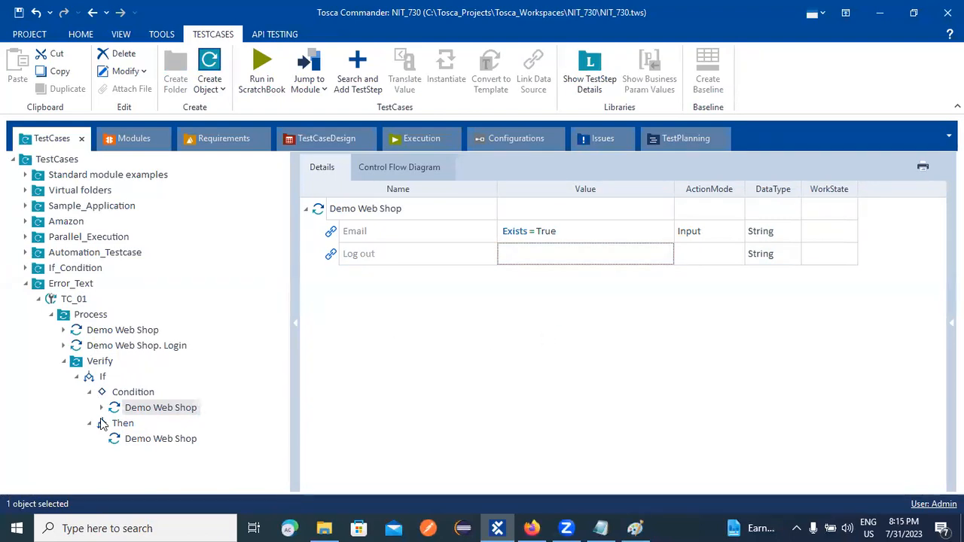
# Make the Then branch's Email step a Verify check of InnerText == the logged-in user's e-mail.
pyautogui.click(148, 441)
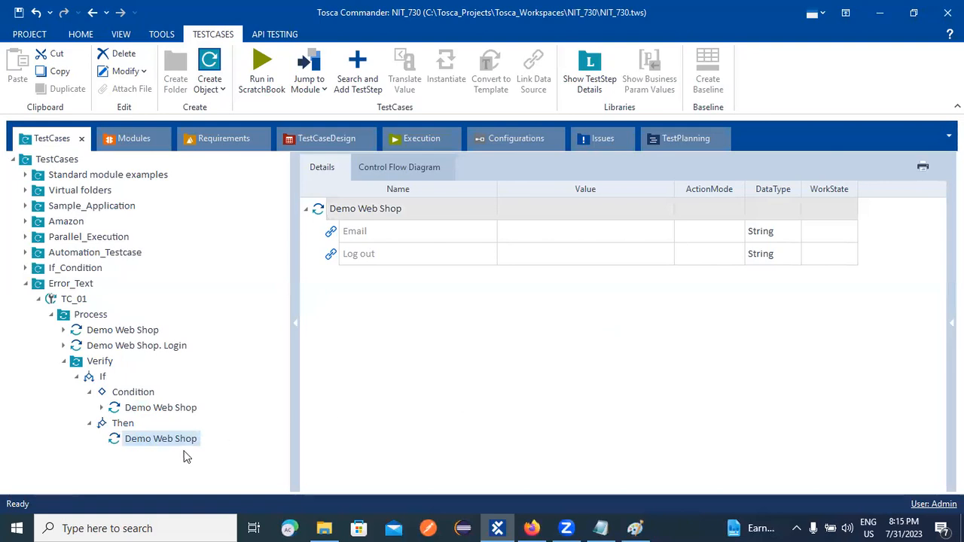
pyautogui.click(542, 232)
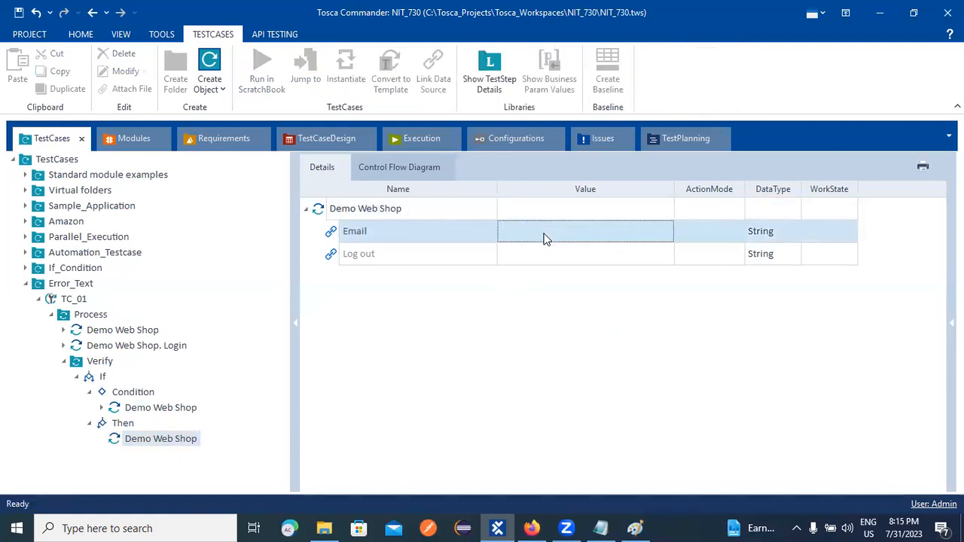
pyautogui.click(576, 231)
pyautogui.click(650, 231)
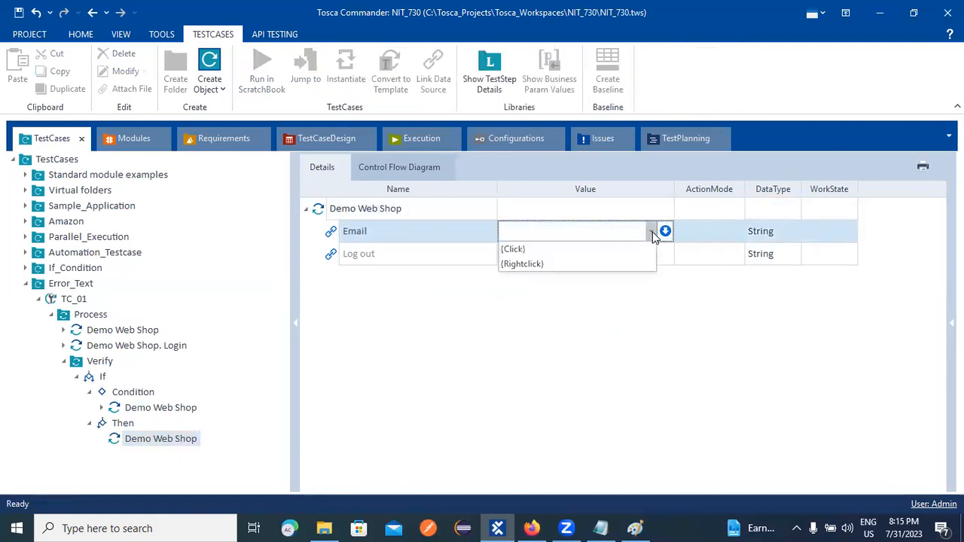
pyautogui.click(665, 232)
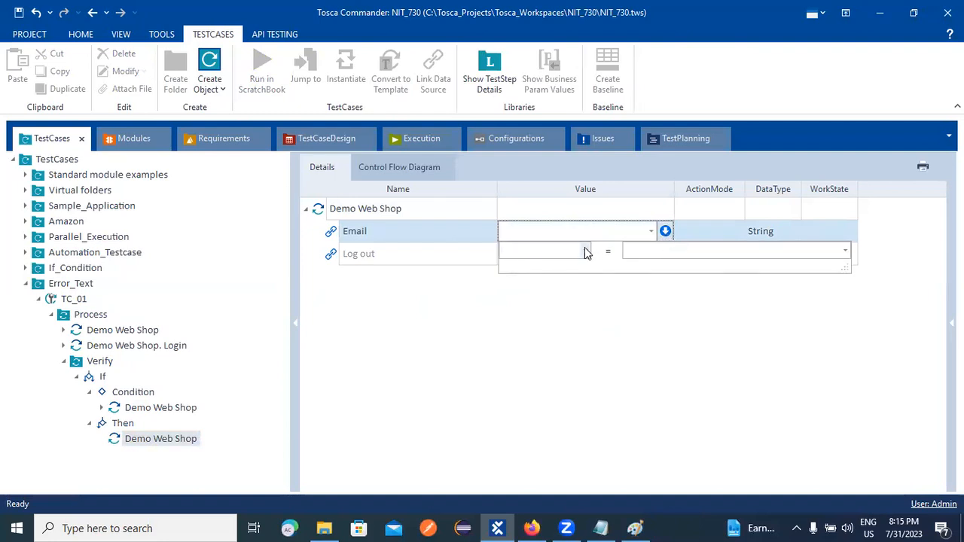
pyautogui.click(585, 250)
pyautogui.click(518, 312)
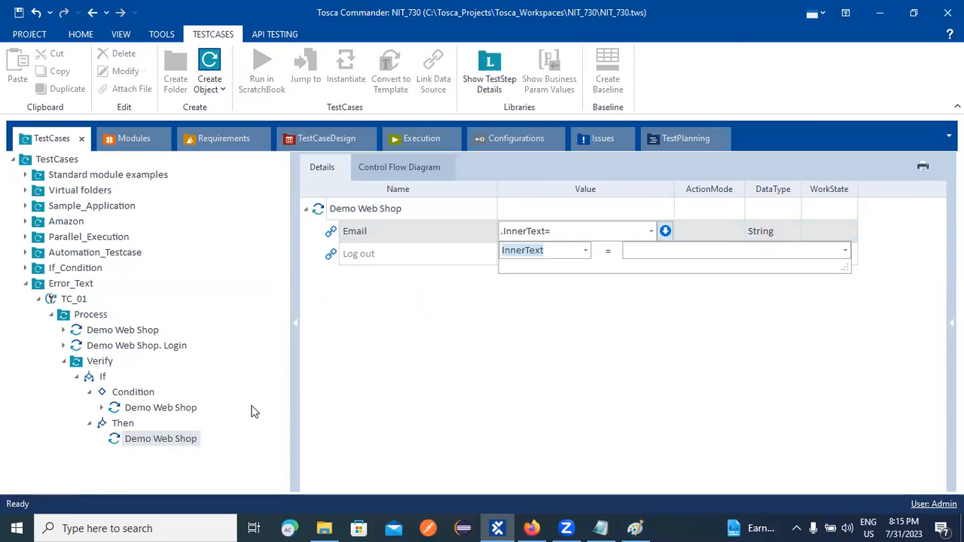
pyautogui.click(532, 528)
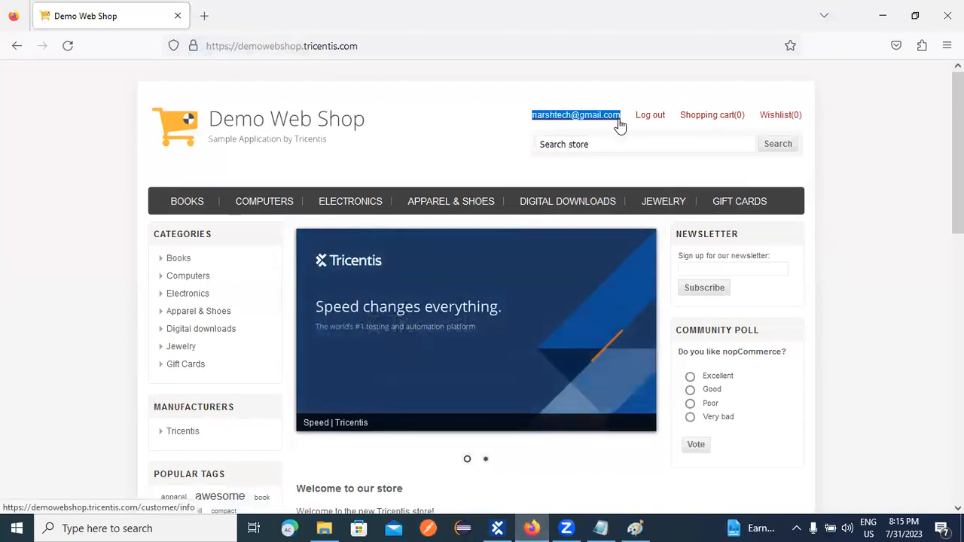
pyautogui.click(497, 528)
pyautogui.click(658, 251)
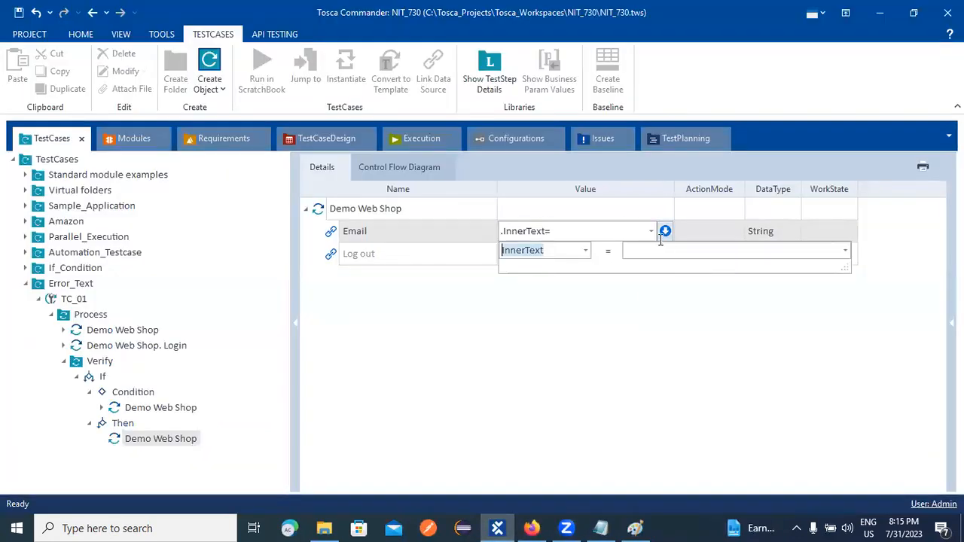
pyautogui.hotkey('ctrl', 'v')
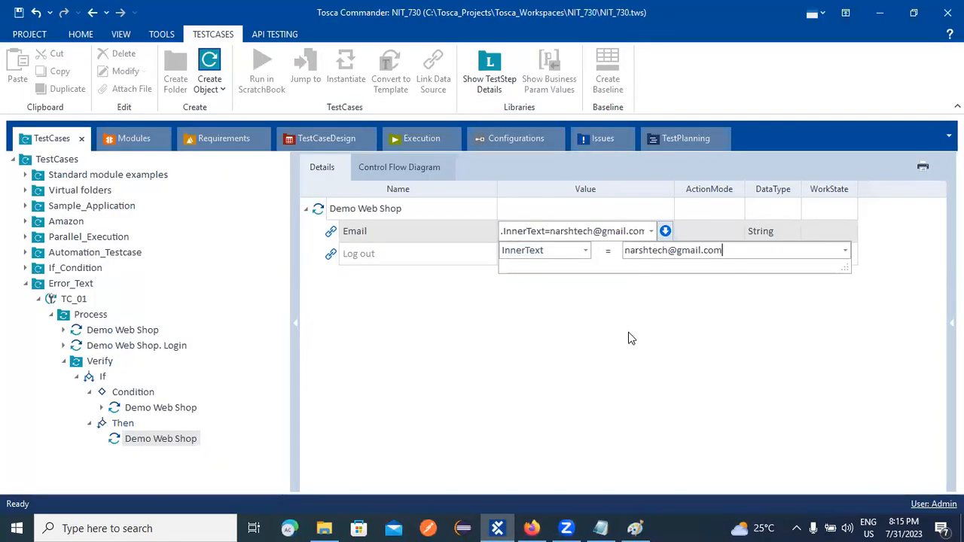
pyautogui.press('Return')
pyautogui.press('Return')
pyautogui.click(739, 235)
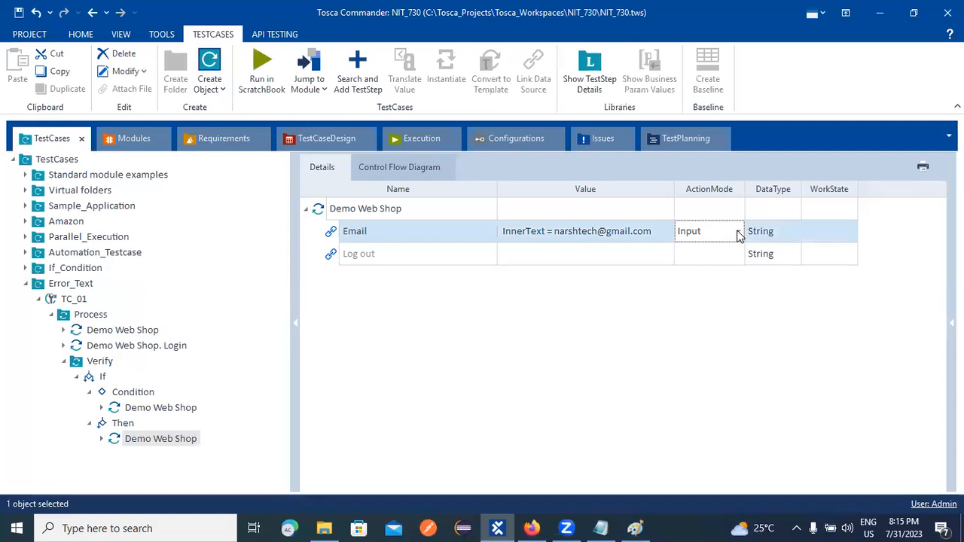
pyautogui.click(739, 236)
pyautogui.click(698, 268)
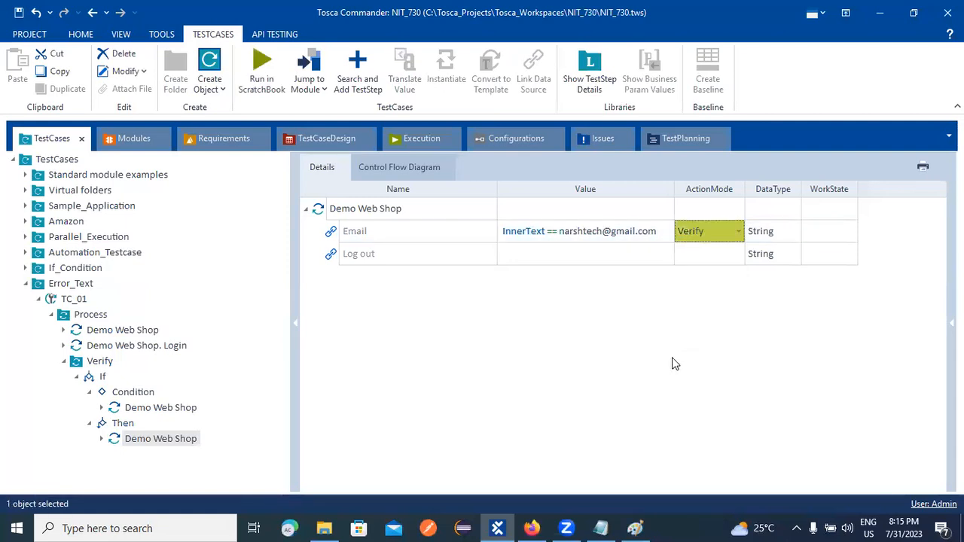
# Set the Log out step's value to {Click}.
pyautogui.click(525, 255)
pyautogui.click(526, 255)
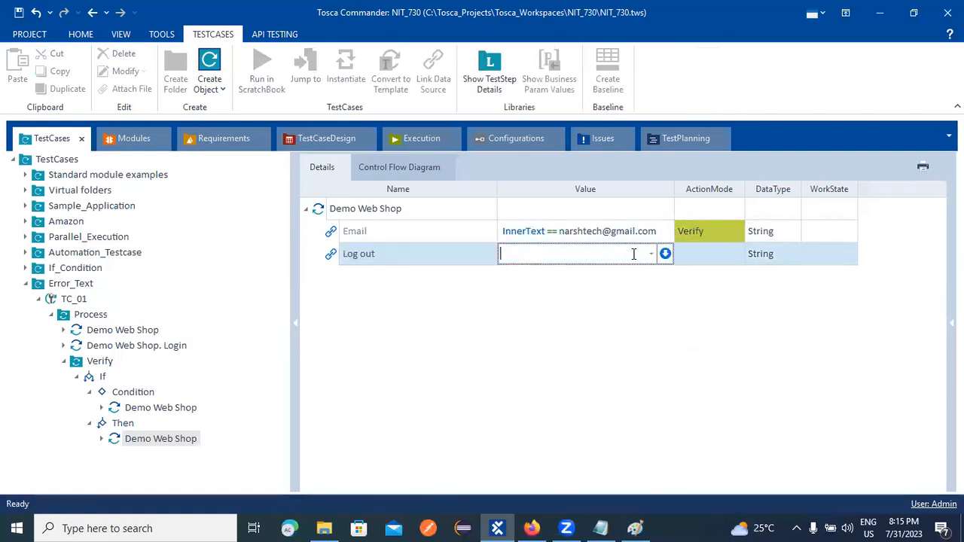
pyautogui.click(651, 255)
pyautogui.click(561, 271)
pyautogui.click(536, 346)
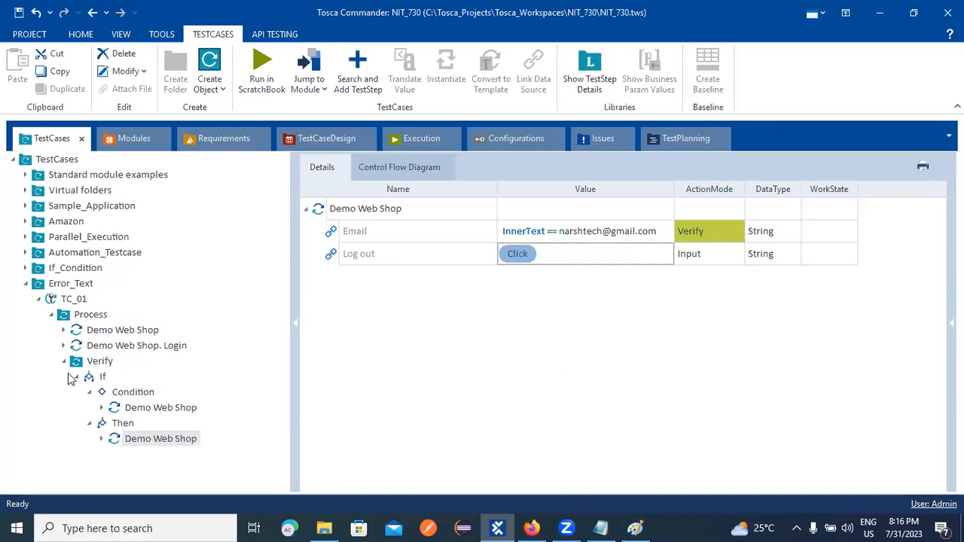
pyautogui.doubleClick(92, 362)
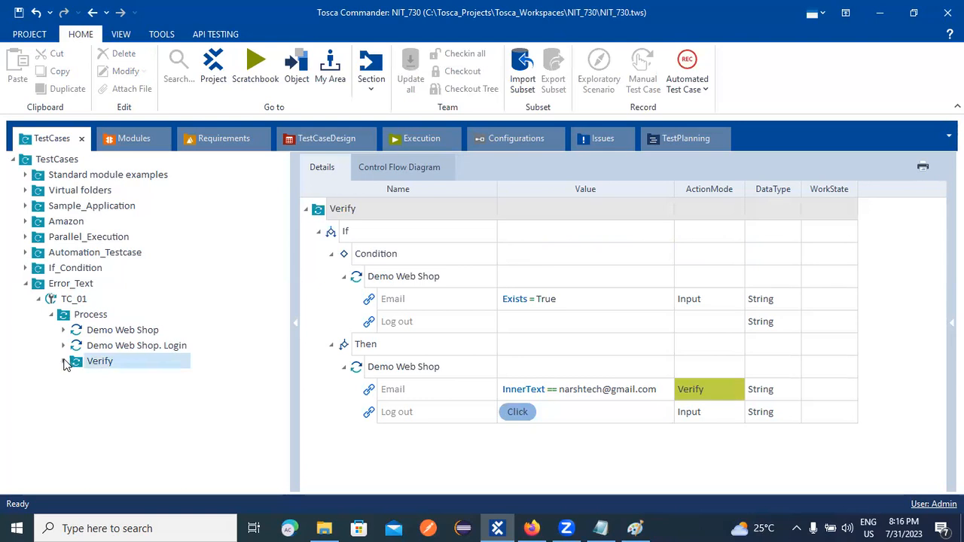
pyautogui.click(64, 361)
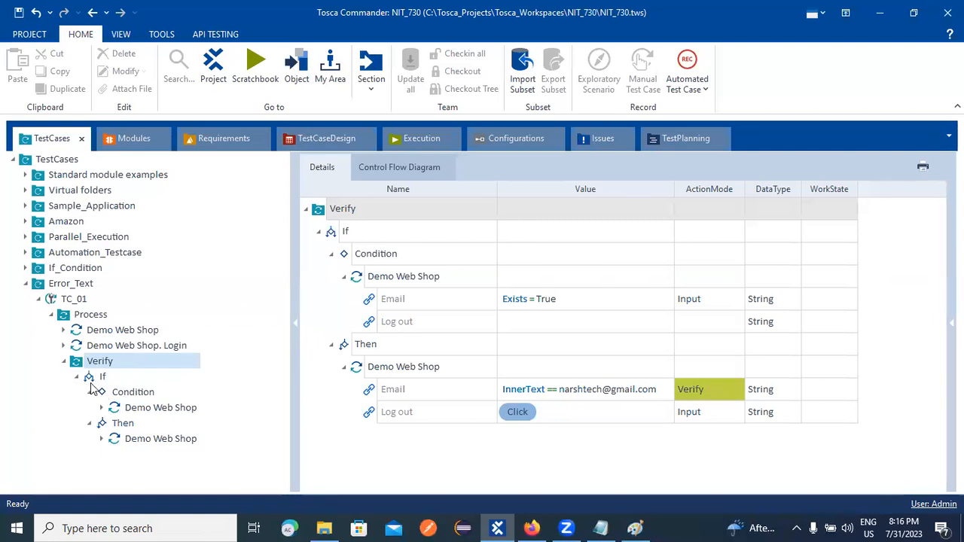
pyautogui.click(160, 410)
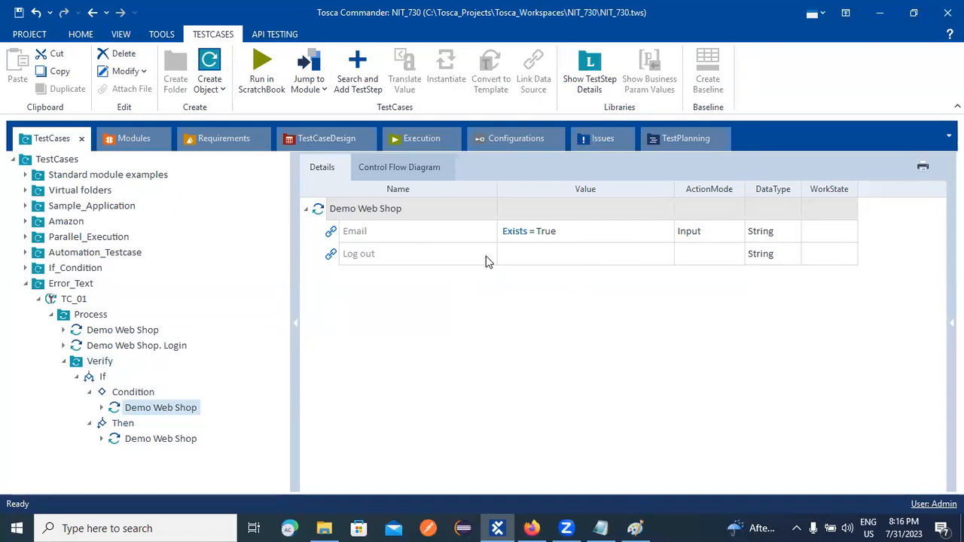
pyautogui.click(155, 443)
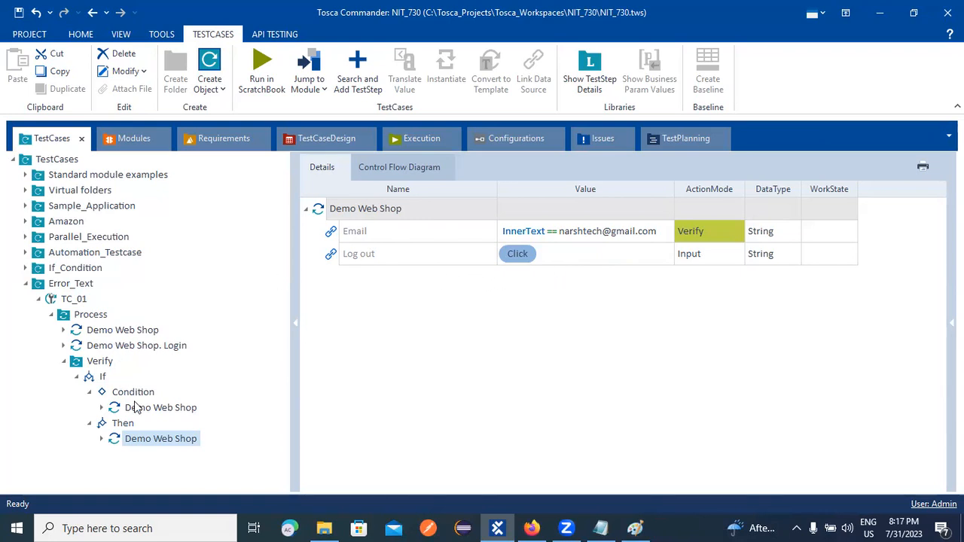
# Run test case TC_01 in ScratchBook from its context menu.
pyautogui.rightClick(75, 301)
pyautogui.click(55, 305)
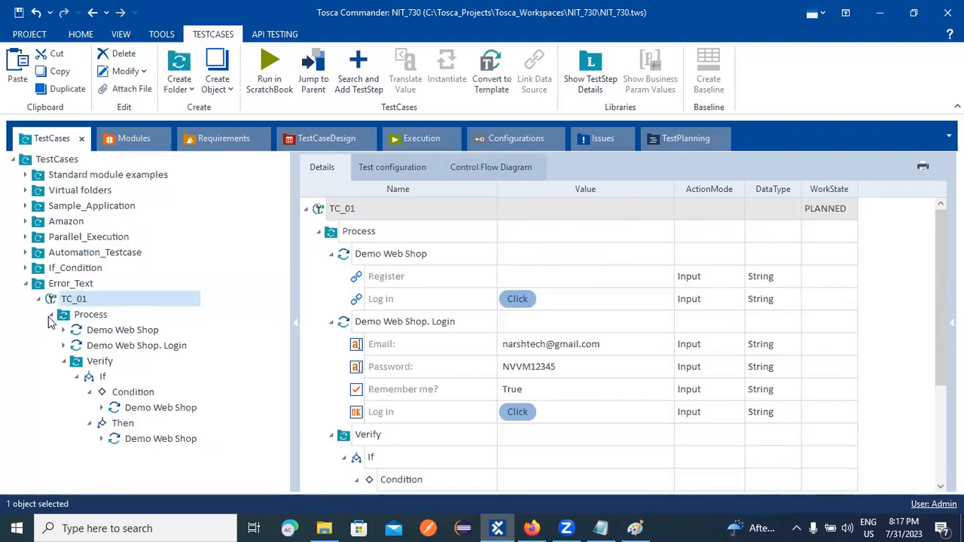
pyautogui.click(51, 316)
pyautogui.rightClick(63, 300)
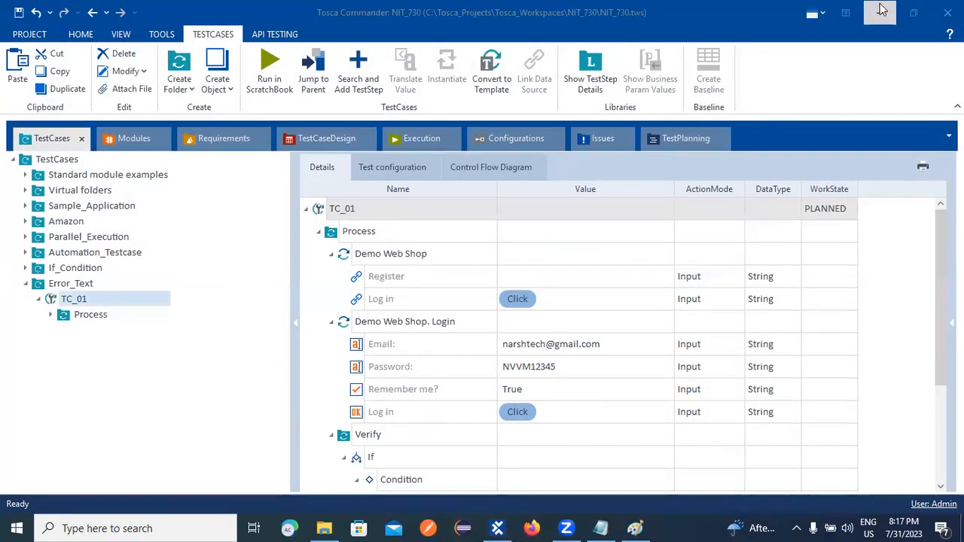
pyautogui.click(880, 10)
pyautogui.click(882, 10)
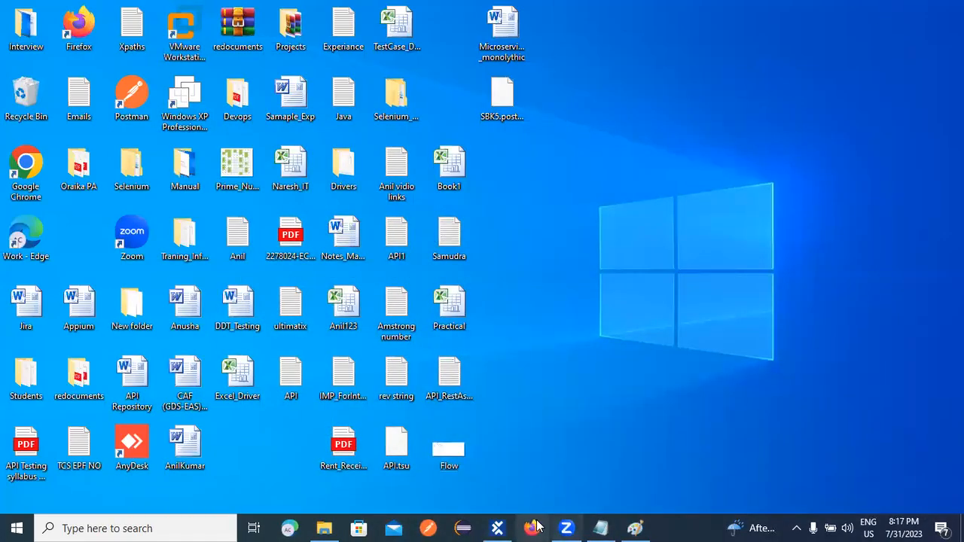
pyautogui.click(497, 527)
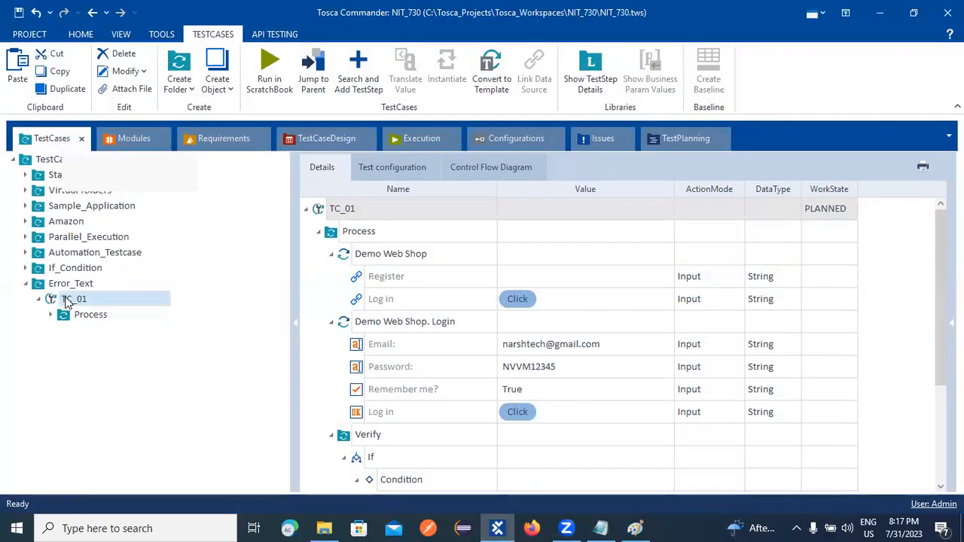
pyautogui.rightClick(69, 301)
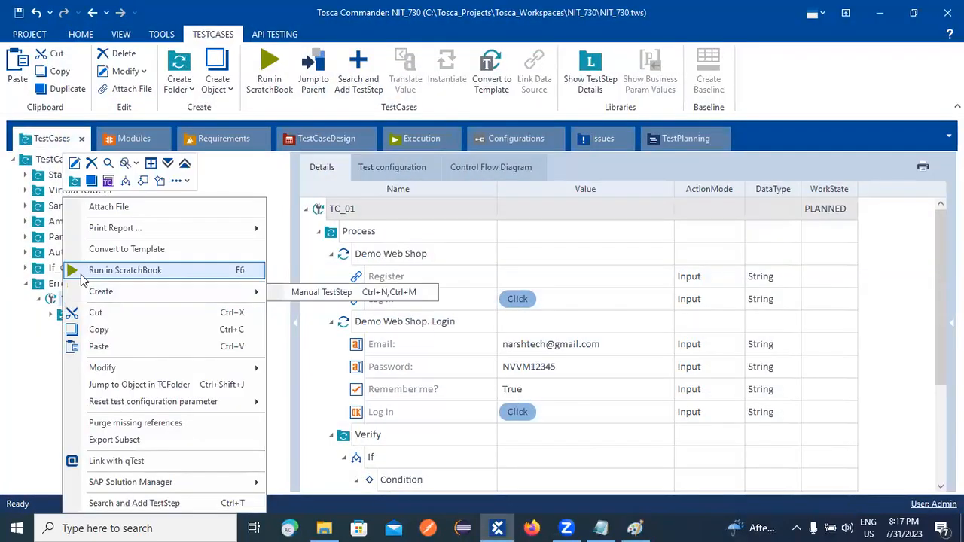
pyautogui.click(112, 270)
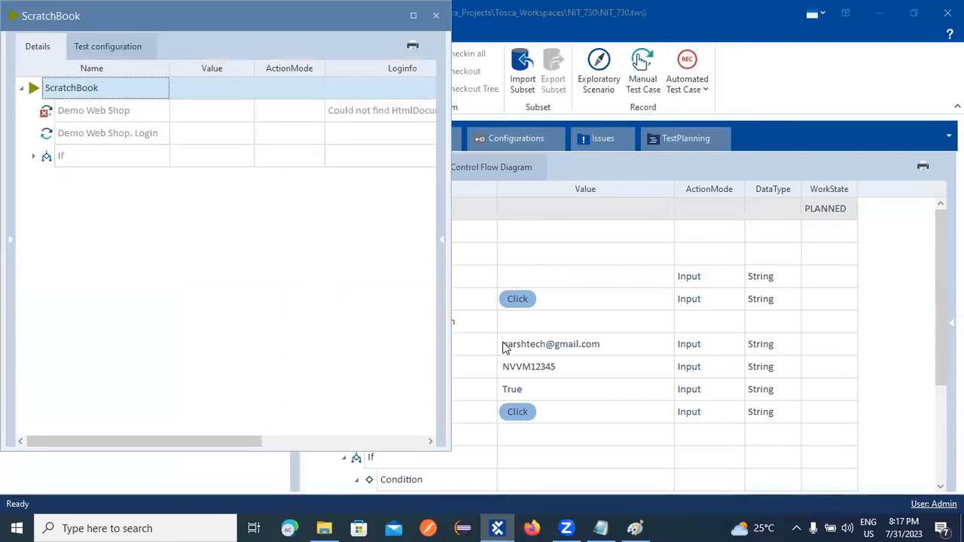
# Read the Demo Web Shop page-not-found error, close ScratchBook, minimize Tosca and launch Chrome.
pyautogui.click(381, 108)
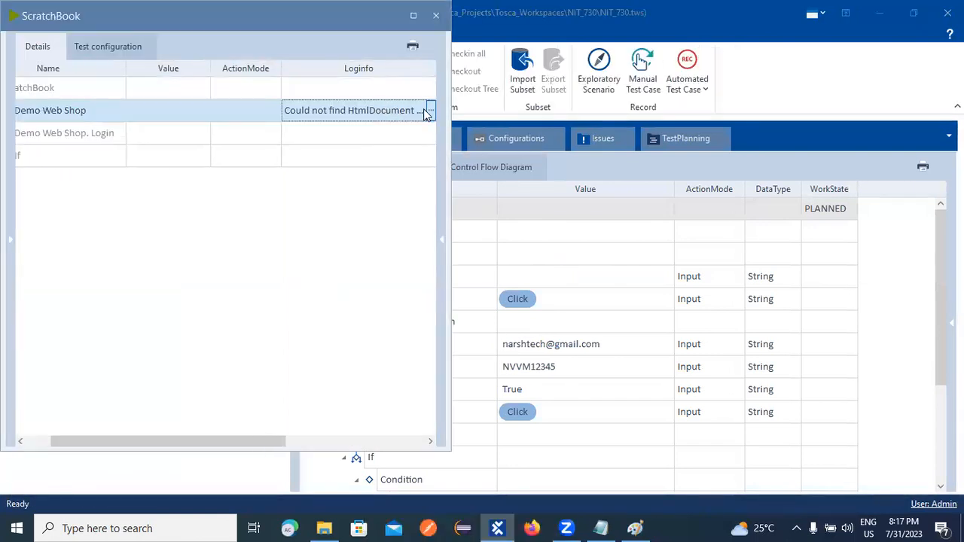
pyautogui.click(429, 111)
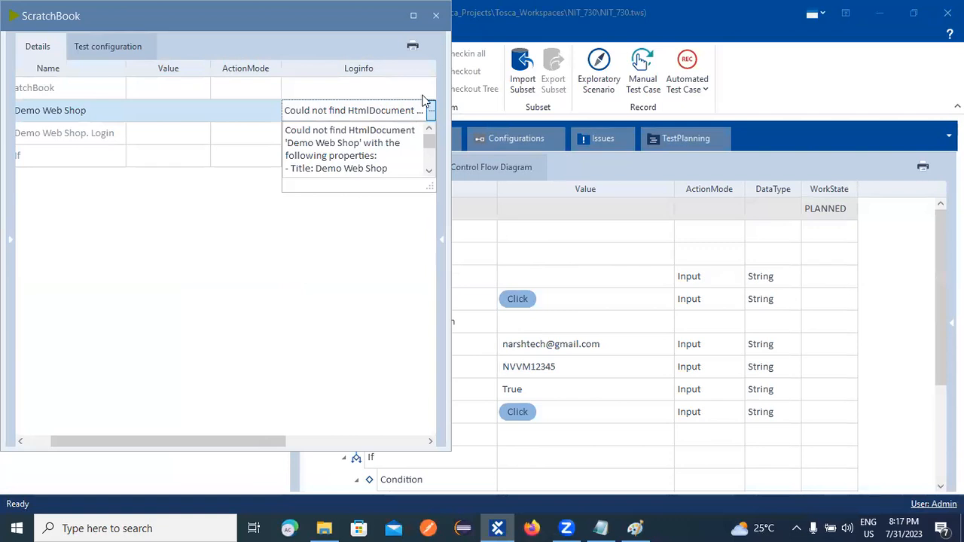
pyautogui.click(436, 19)
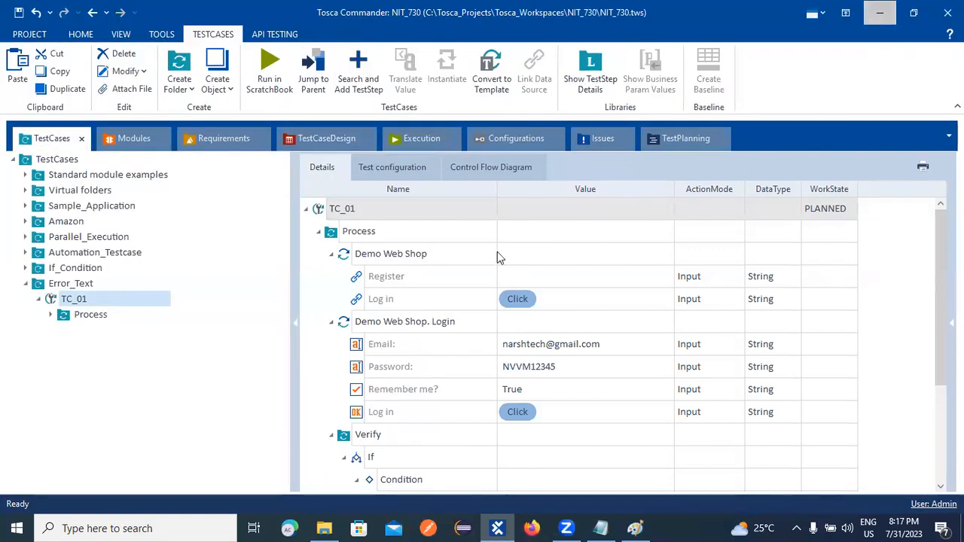
pyautogui.click(879, 13)
pyautogui.doubleClick(38, 158)
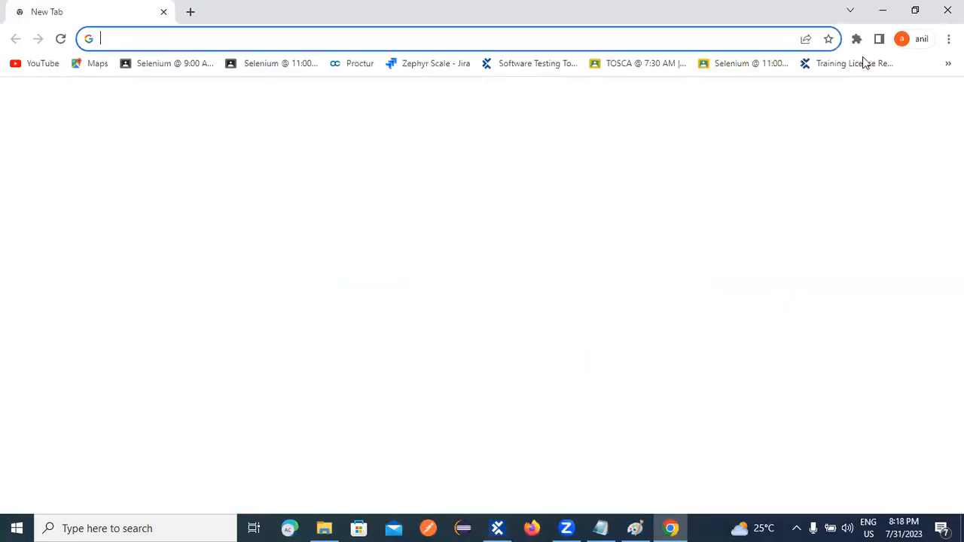
pyautogui.hotkey('alt', 'F4')
pyautogui.rightClick(687, 185)
pyautogui.click(714, 226)
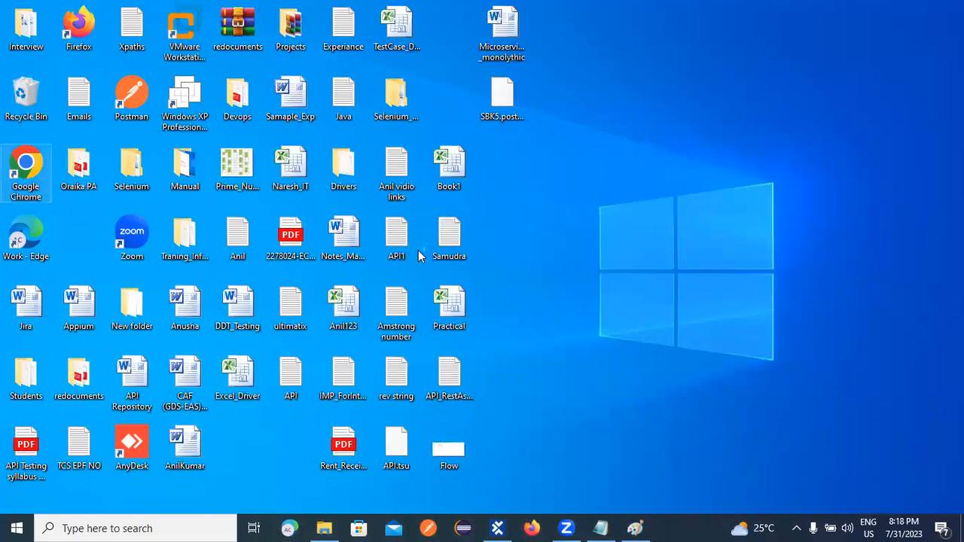
pyautogui.doubleClick(30, 172)
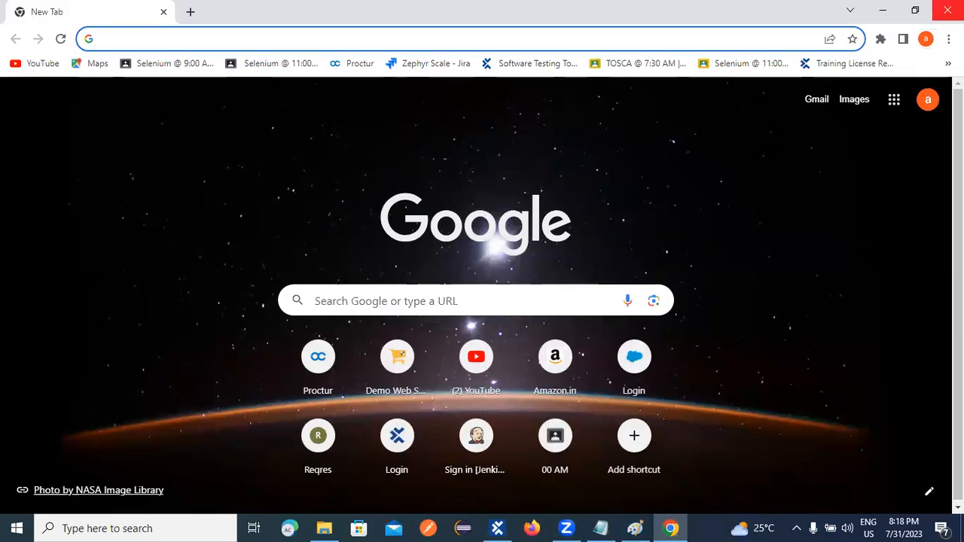
pyautogui.hotkey('alt', 'F4')
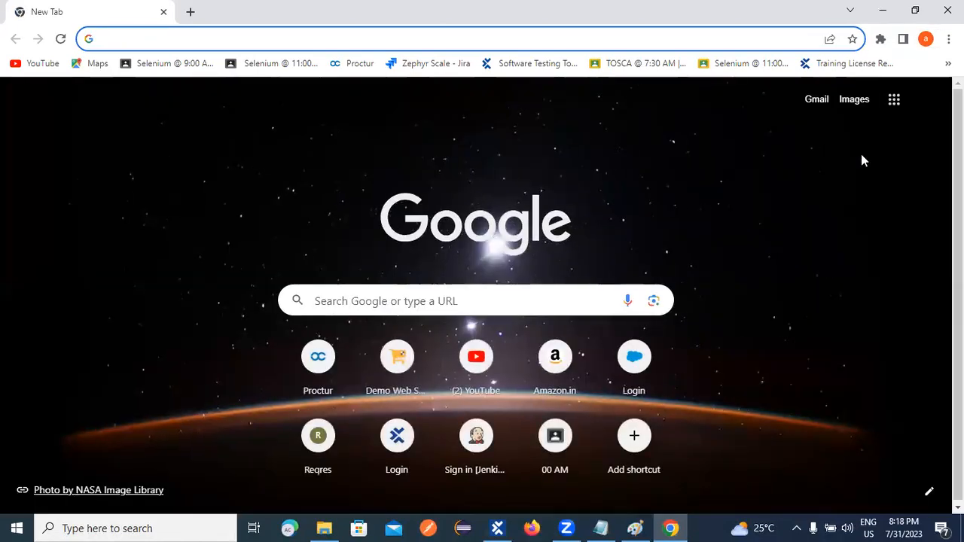
pyautogui.click(947, 11)
pyautogui.click(497, 527)
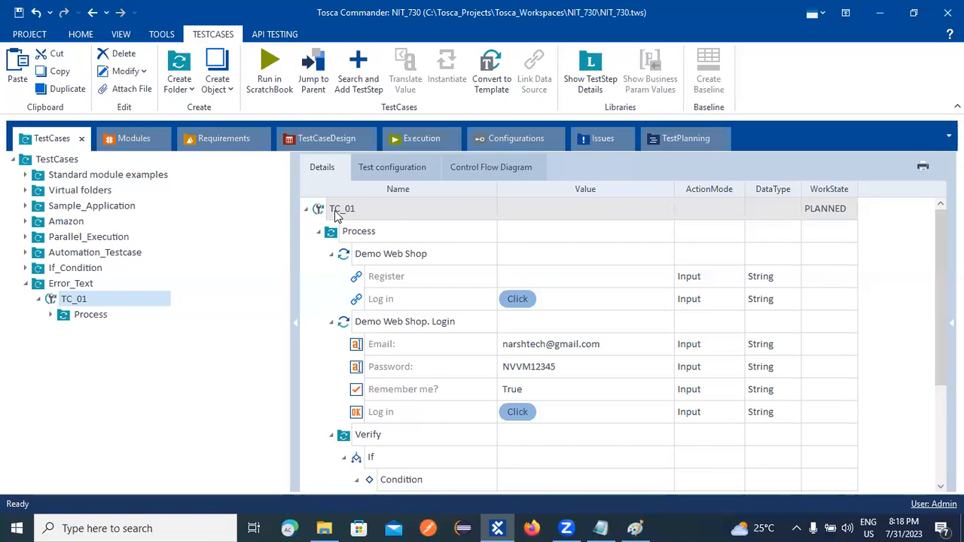
# Rerun TC_01 in ScratchBook, close the results, and view its Browser Chrome configuration.
pyautogui.rightClick(336, 215)
pyautogui.click(384, 253)
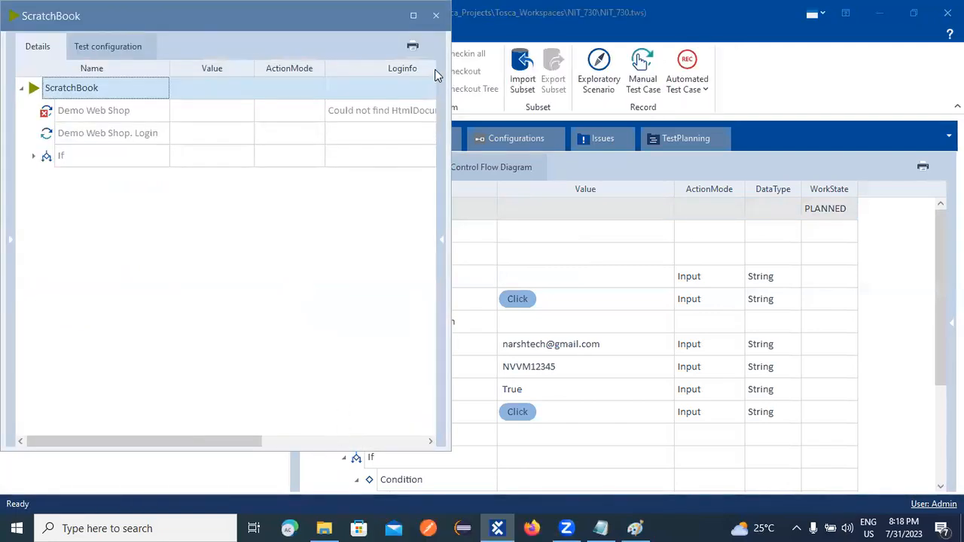
pyautogui.click(435, 15)
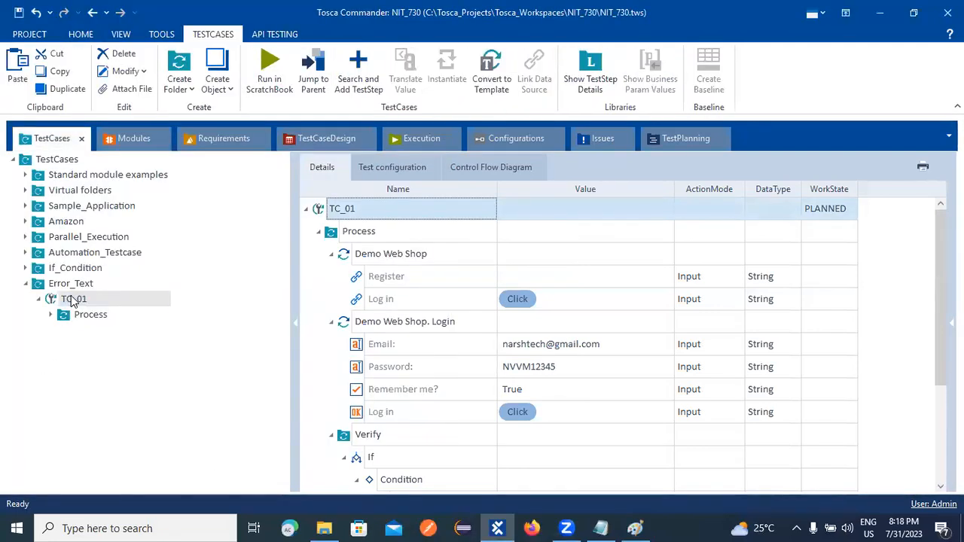
pyautogui.click(391, 167)
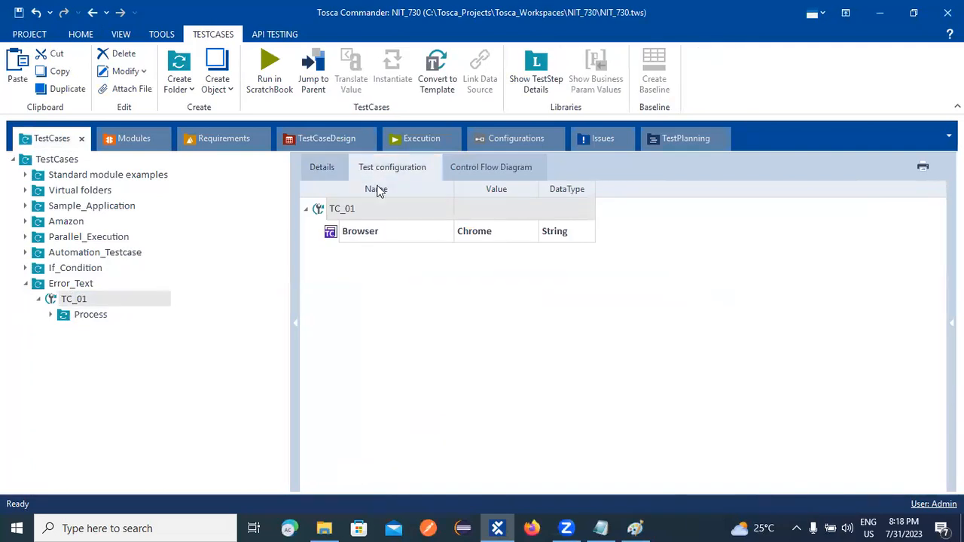
# Replace Chrome with Firefox in TC_01's Browser test configuration value.
pyautogui.click(76, 285)
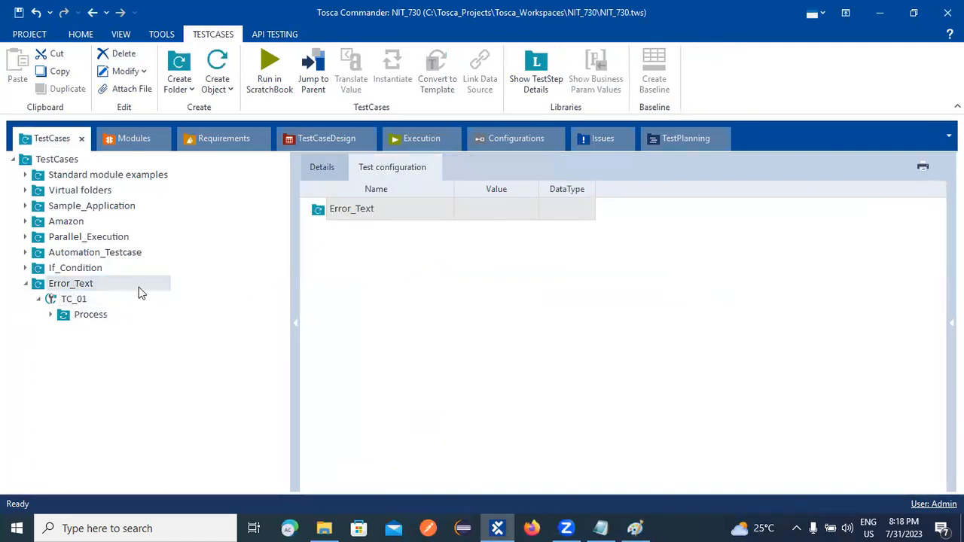
pyautogui.click(81, 300)
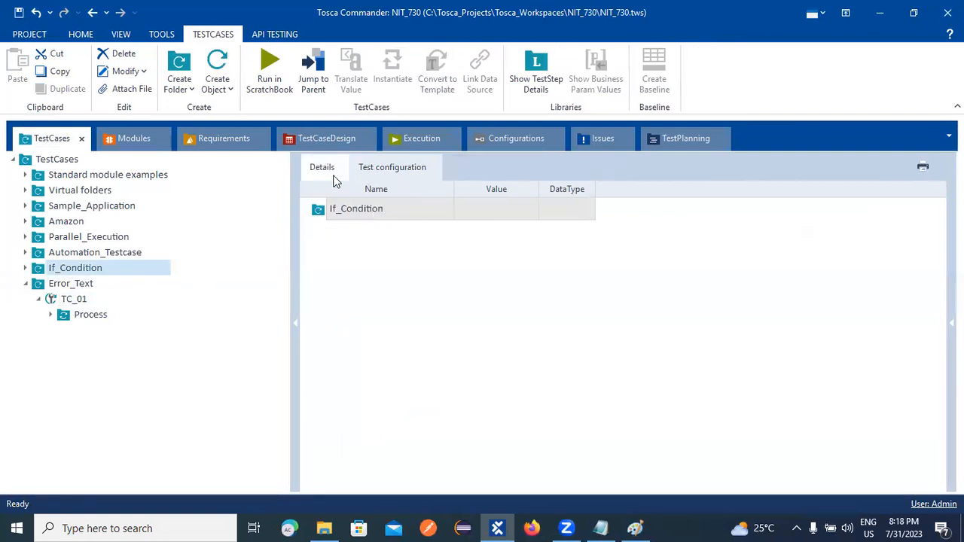
pyautogui.click(26, 269)
pyautogui.click(74, 283)
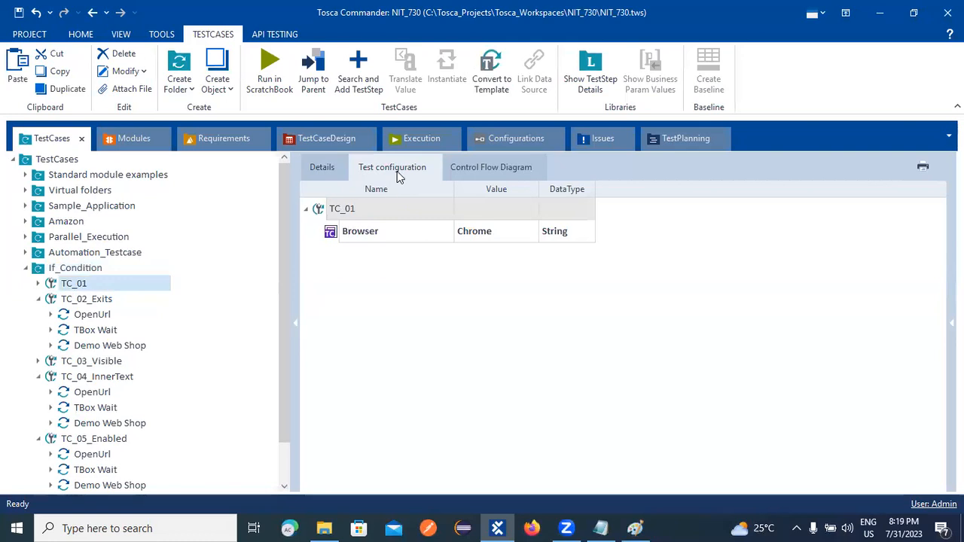
pyautogui.click(27, 270)
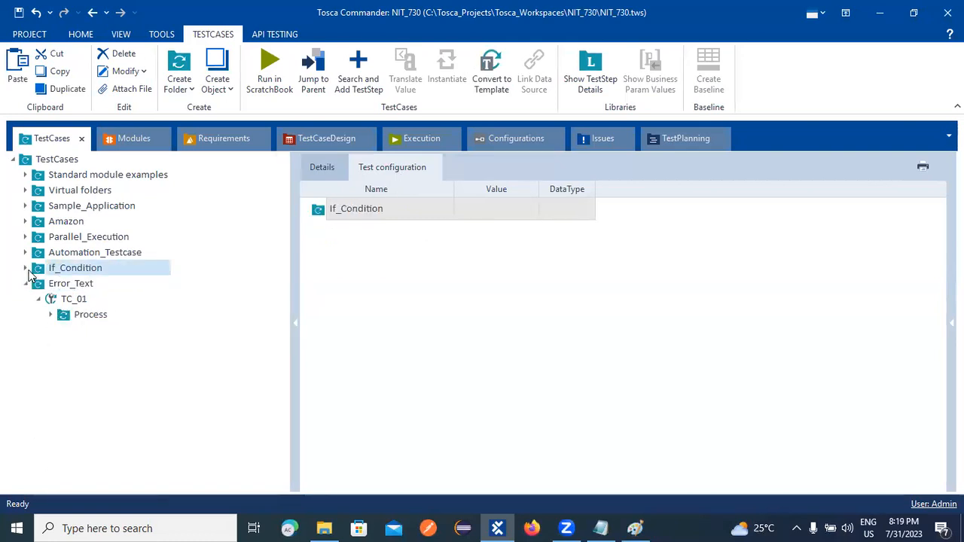
pyautogui.click(57, 300)
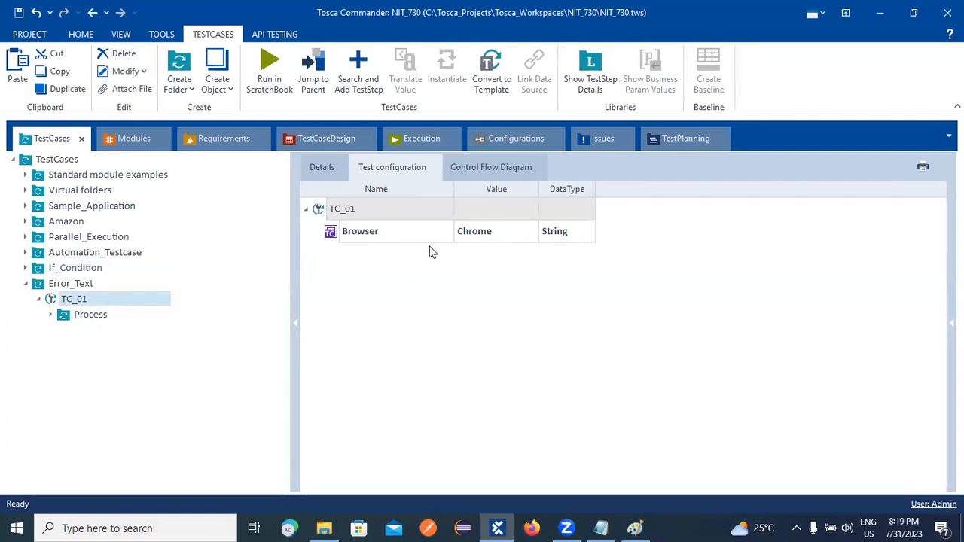
pyautogui.click(497, 234)
pyautogui.click(496, 233)
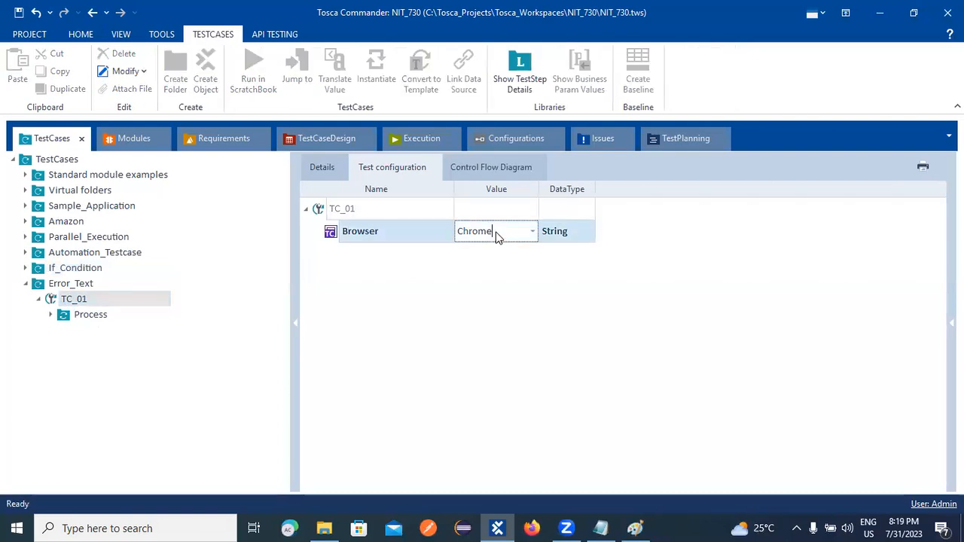
pyautogui.hotkey('shift', 'Left')
pyautogui.hotkey('shift', 'Left')
pyautogui.hotkey('shift', 'Left')
pyautogui.hotkey('shift', 'Left')
pyautogui.hotkey('shift', 'Left')
pyautogui.press('BackSpace')
pyautogui.write('Firefox')
# Rerun TC_01 in ScratchBook with Firefox, widen it to read the Demo Web Shop failure, and close it.
pyautogui.rightClick(74, 300)
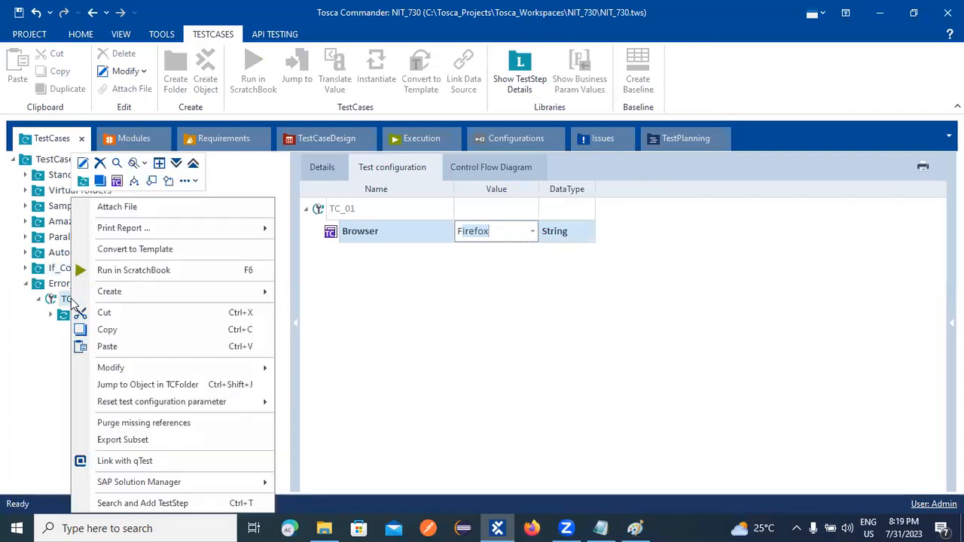
pyautogui.click(134, 270)
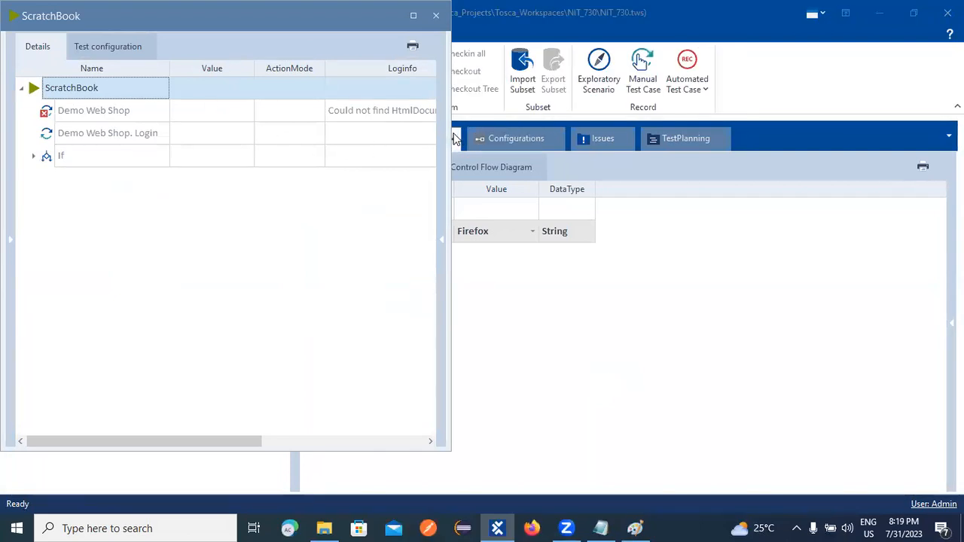
pyautogui.moveTo(451, 140); pyautogui.dragTo(483, 139)
pyautogui.click(467, 15)
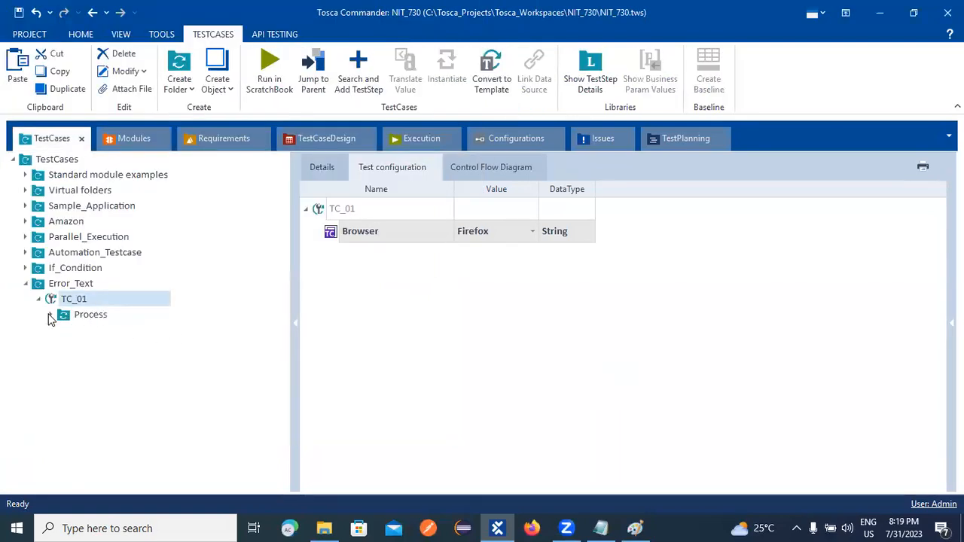
# Add an OpenUrl step via Search and Add TestStep ('open') and drag it up toward Process.
pyautogui.click(49, 316)
pyautogui.click(109, 332)
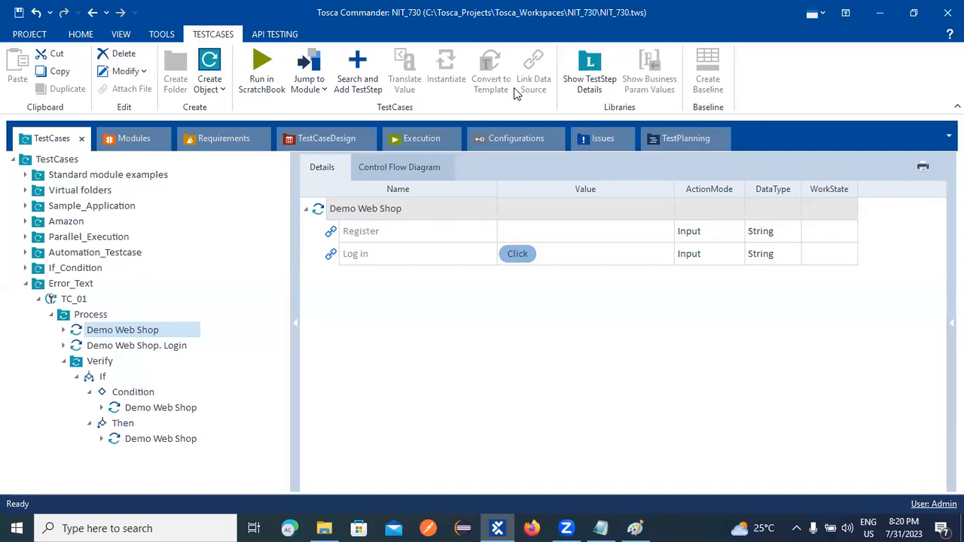
pyautogui.click(86, 316)
pyautogui.rightClick(86, 316)
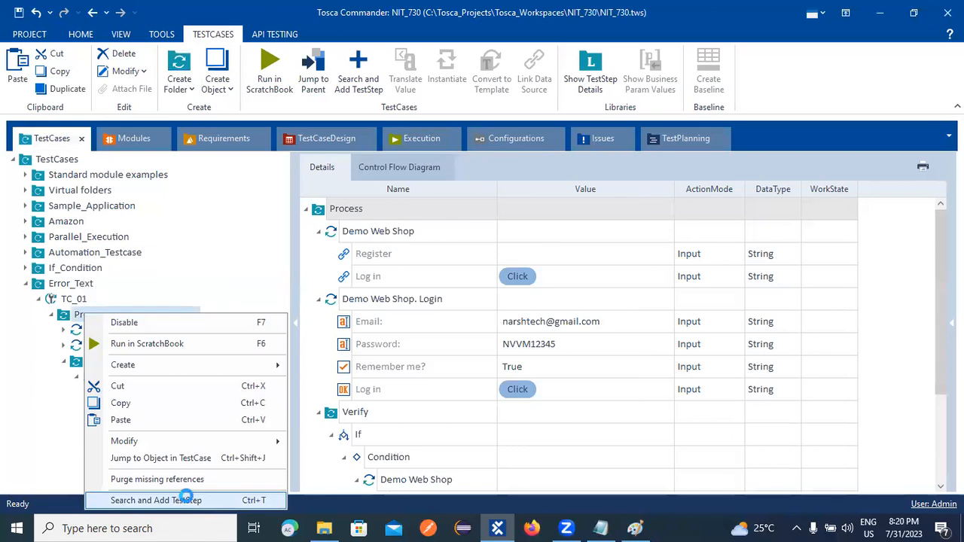
pyautogui.click(184, 500)
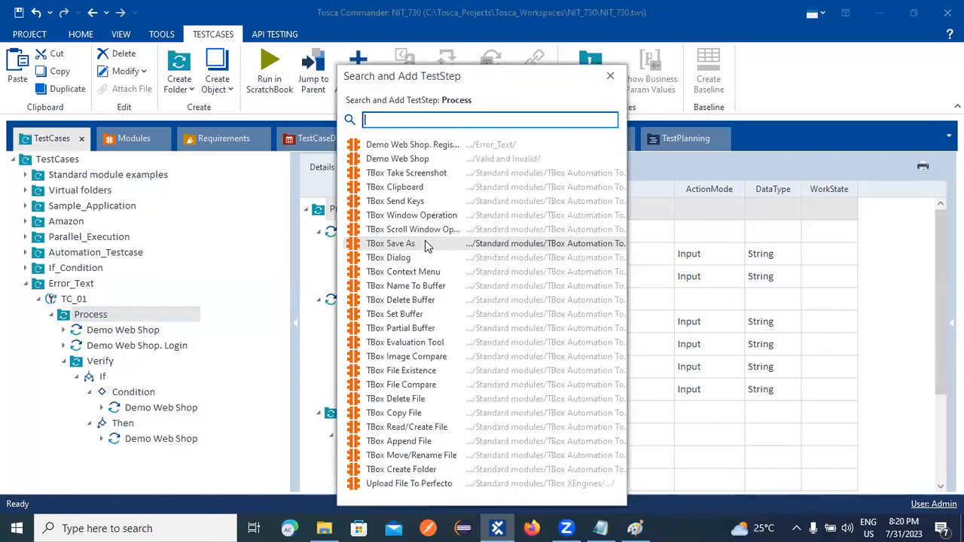
pyautogui.write('open')
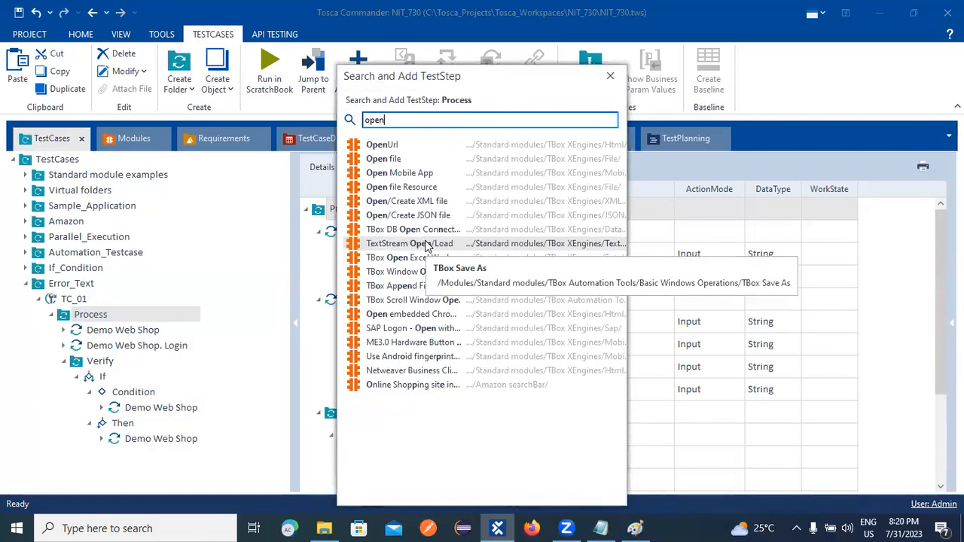
pyautogui.doubleClick(363, 147)
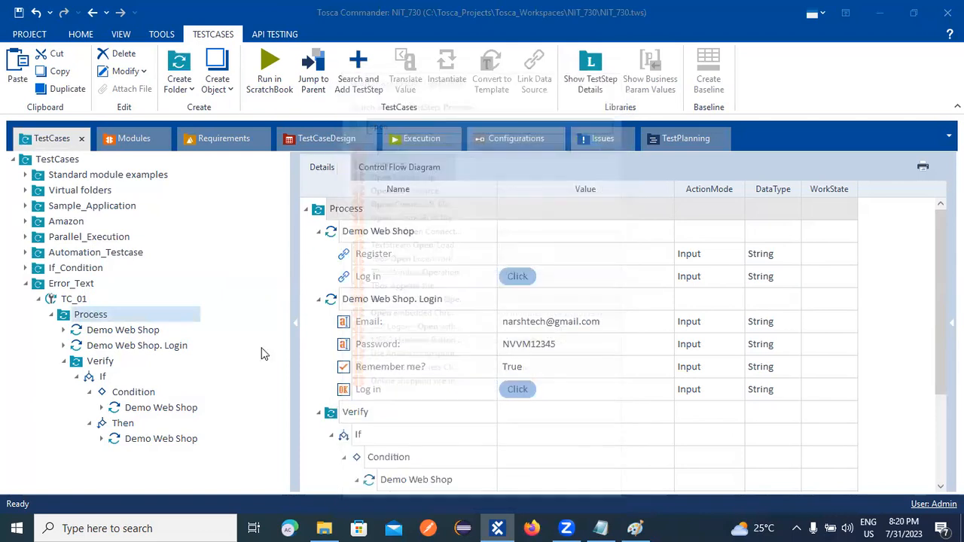
pyautogui.moveTo(104, 456); pyautogui.dragTo(95, 314)
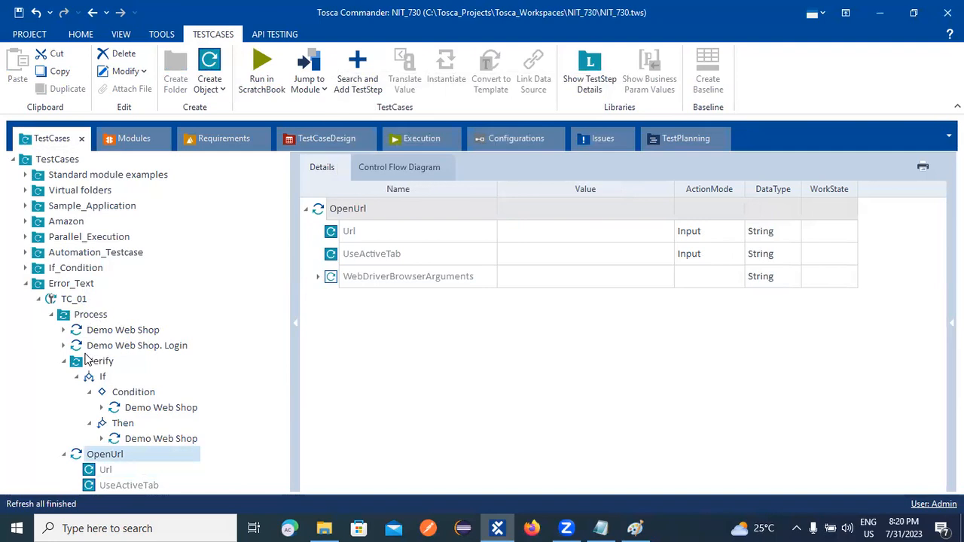
pyautogui.moveTo(77, 461); pyautogui.dragTo(73, 313)
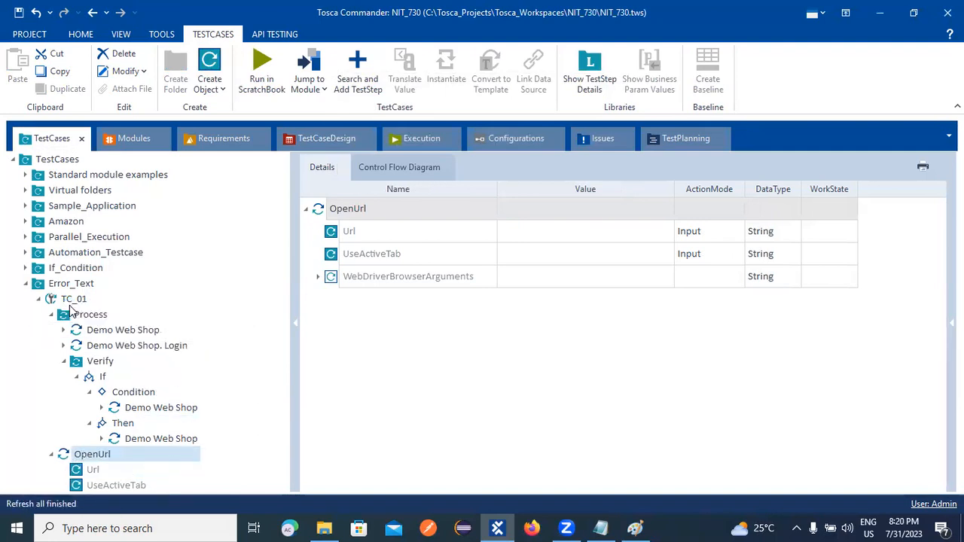
# Copy the OpenUrl step, paste it into Process, and drag it among the Process steps.
pyautogui.rightClick(85, 457)
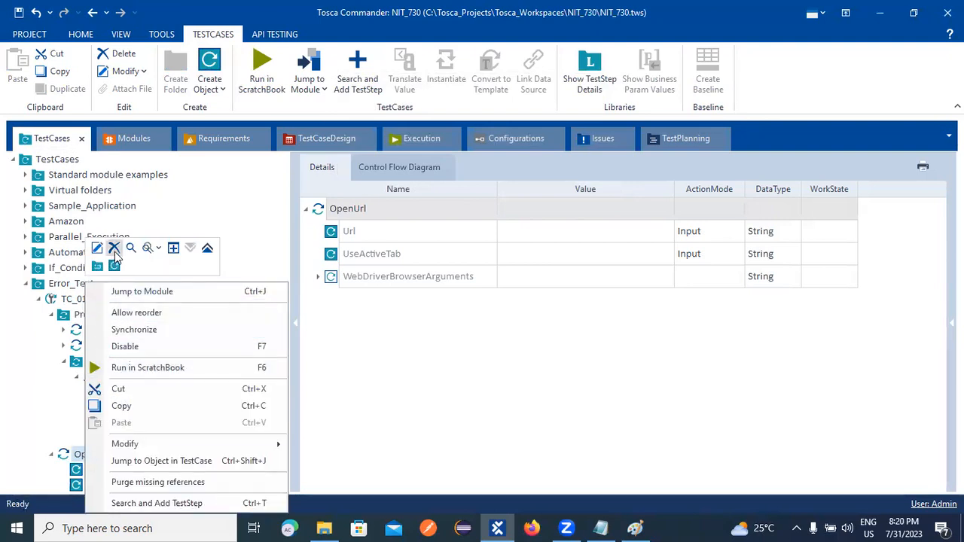
pyautogui.click(26, 380)
pyautogui.rightClick(85, 455)
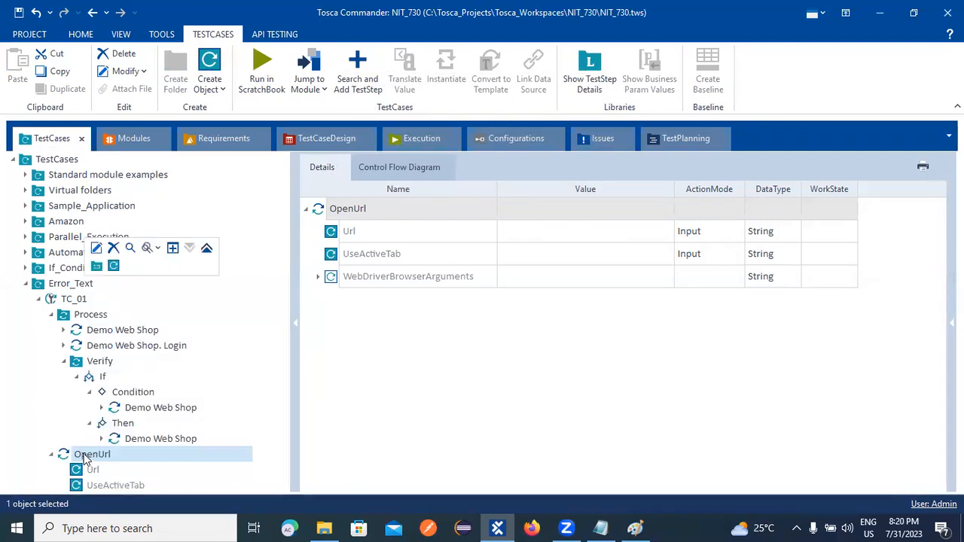
pyautogui.click(113, 407)
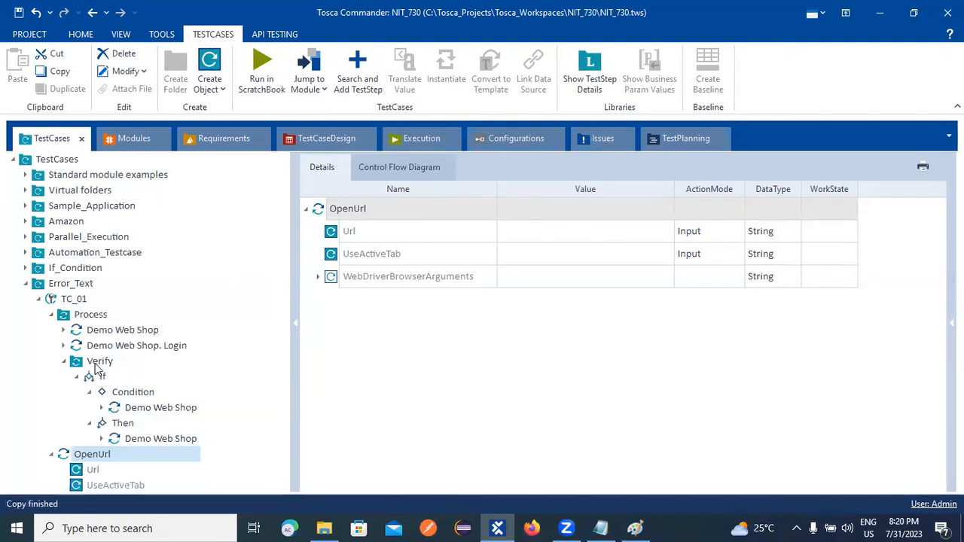
pyautogui.rightClick(87, 314)
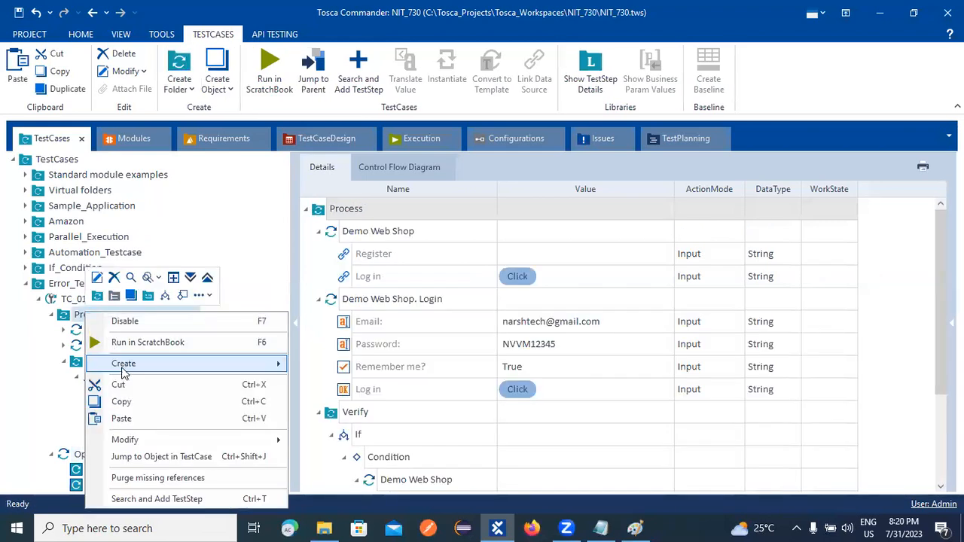
pyautogui.click(123, 419)
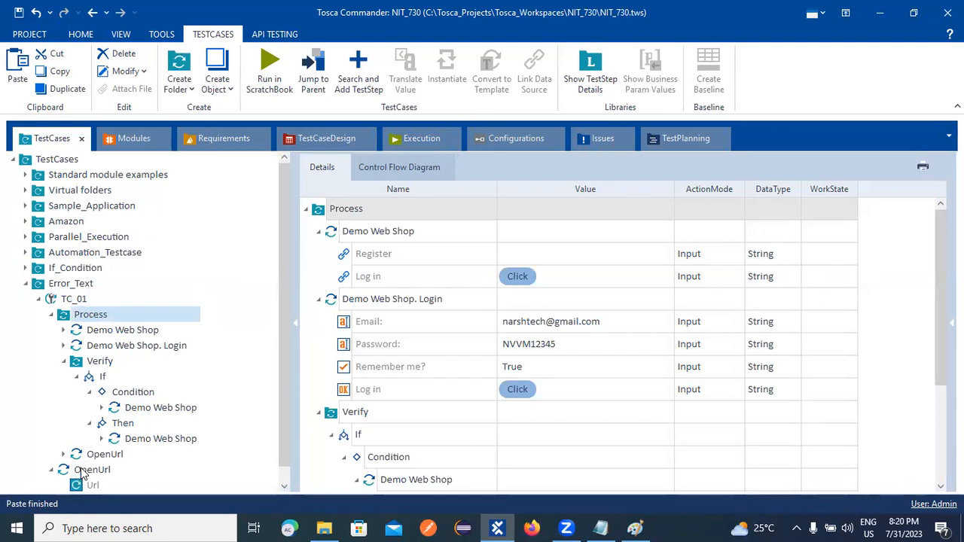
pyautogui.moveTo(75, 457); pyautogui.dragTo(76, 321)
pyautogui.moveTo(78, 452); pyautogui.dragTo(54, 303)
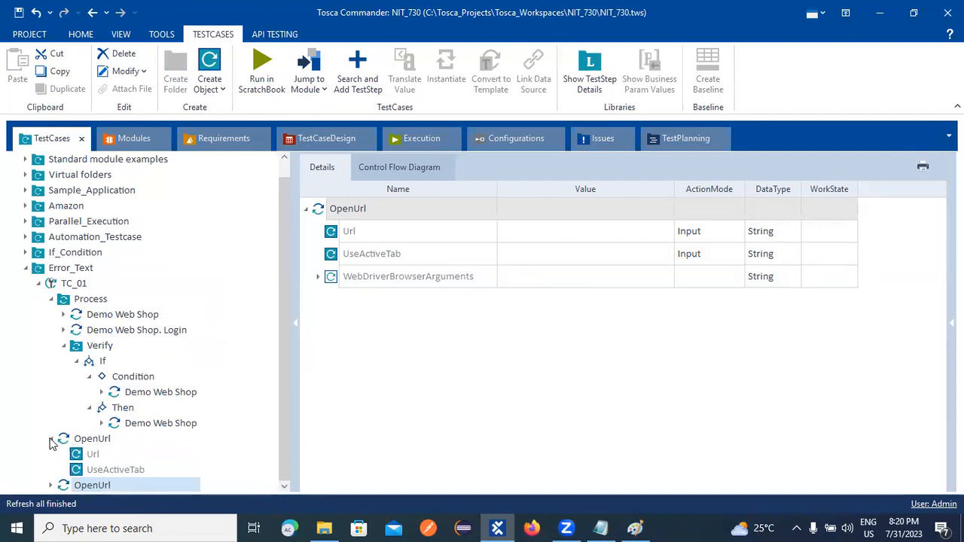
# Cut OpenUrl and drag it onto TC_01 so it sits above Process.
pyautogui.rightClick(68, 485)
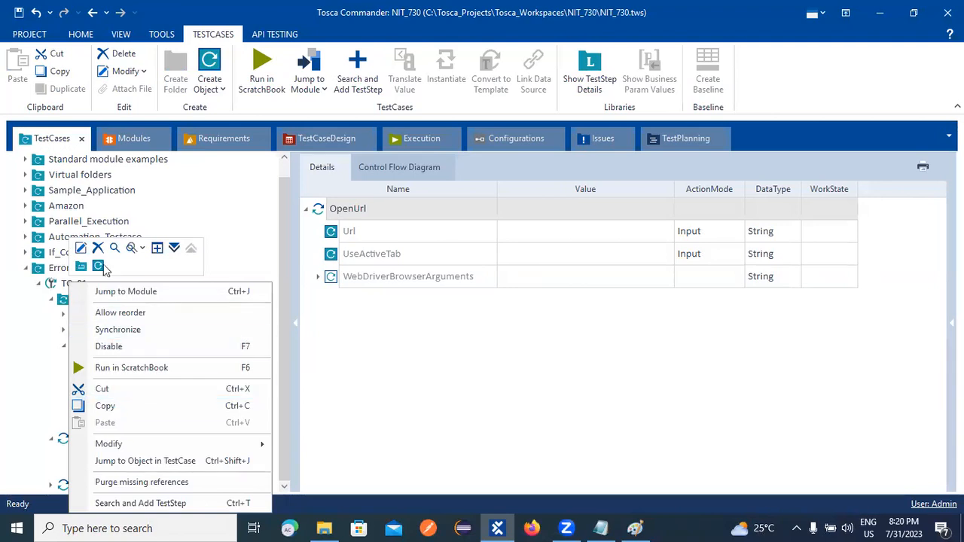
pyautogui.click(83, 461)
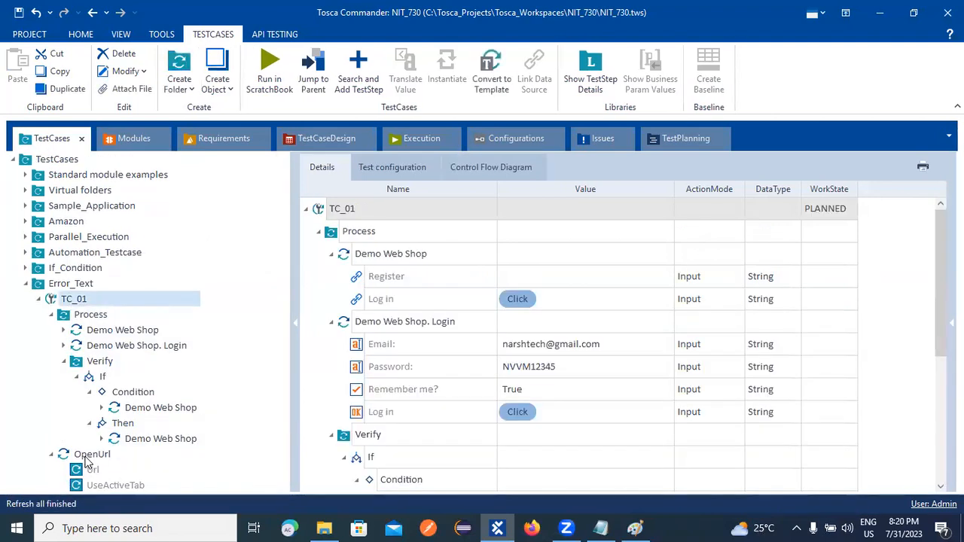
pyautogui.rightClick(85, 456)
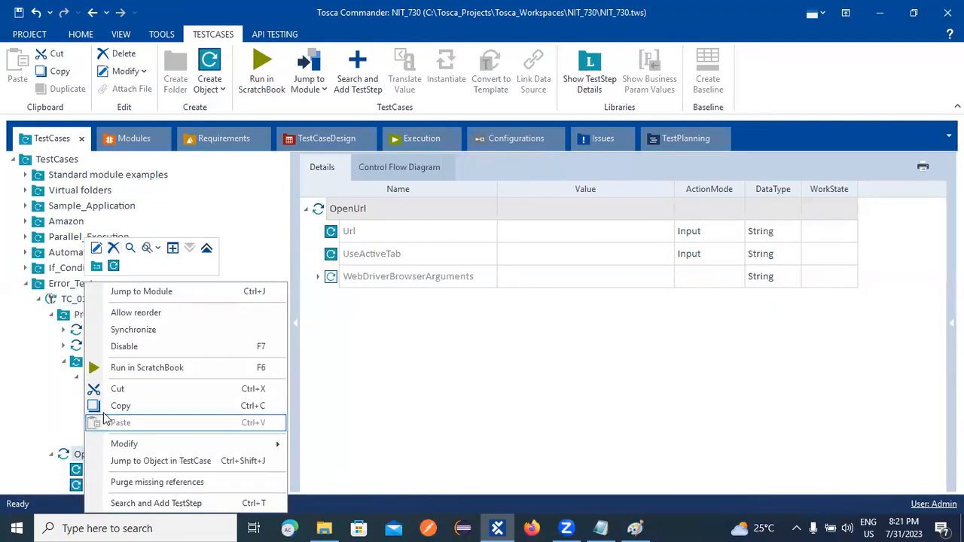
pyautogui.click(115, 389)
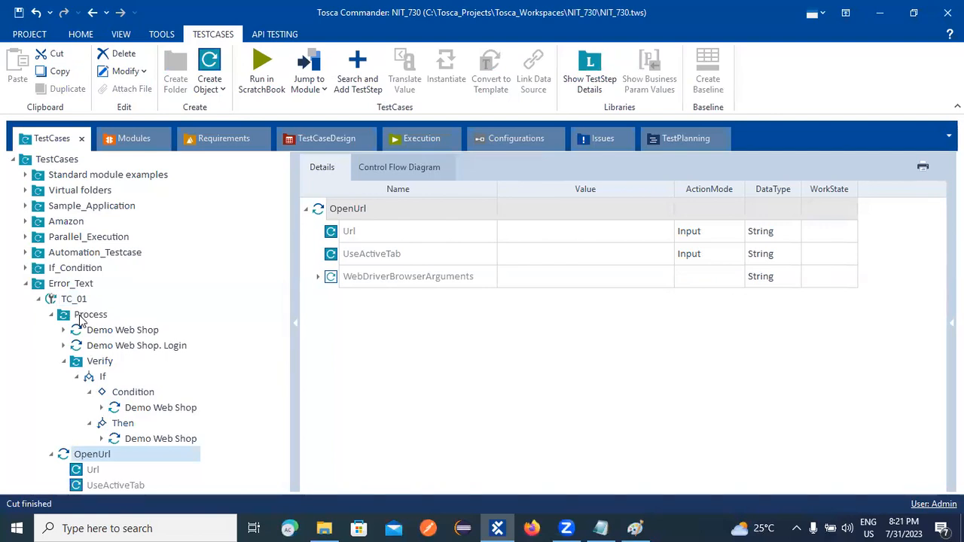
pyautogui.click(51, 454)
pyautogui.moveTo(65, 455); pyautogui.dragTo(60, 316)
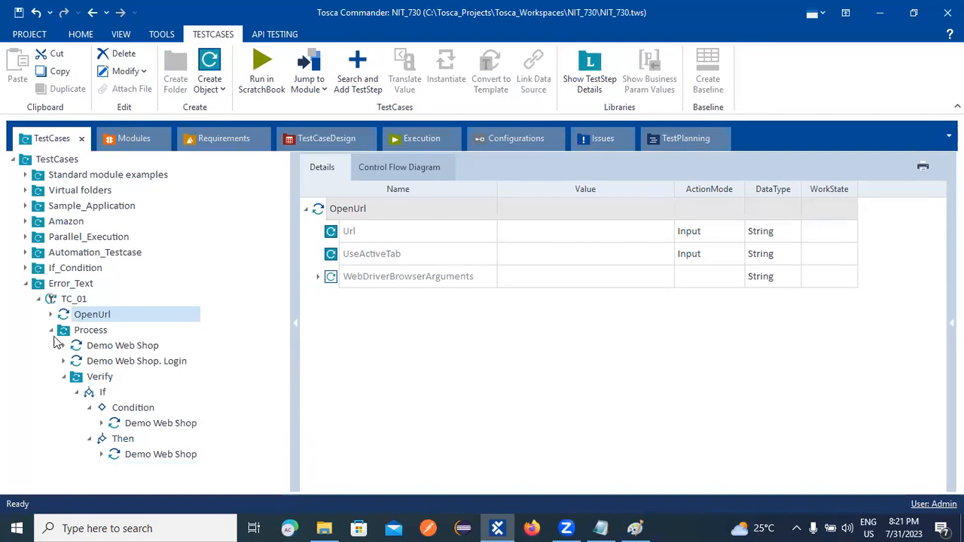
pyautogui.click(51, 330)
pyautogui.click(80, 317)
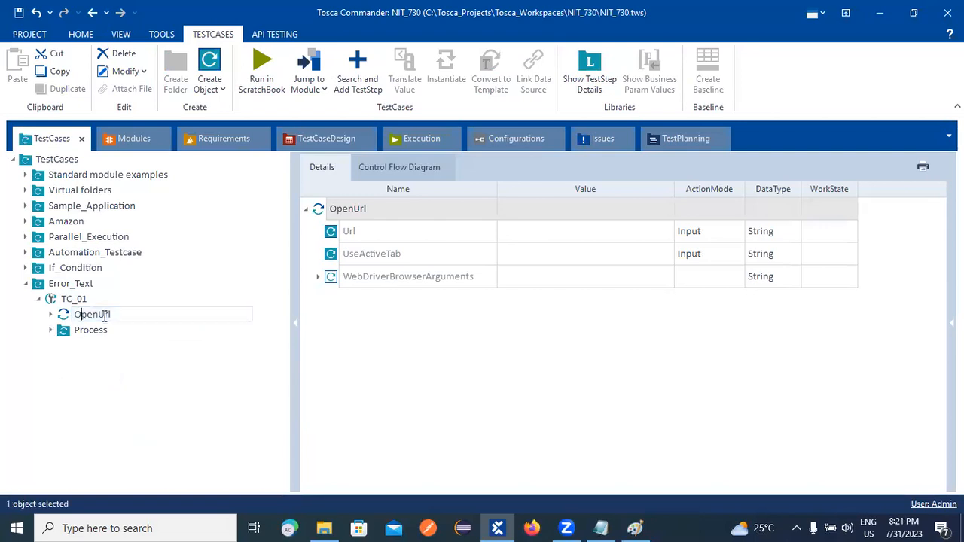
pyautogui.click(169, 385)
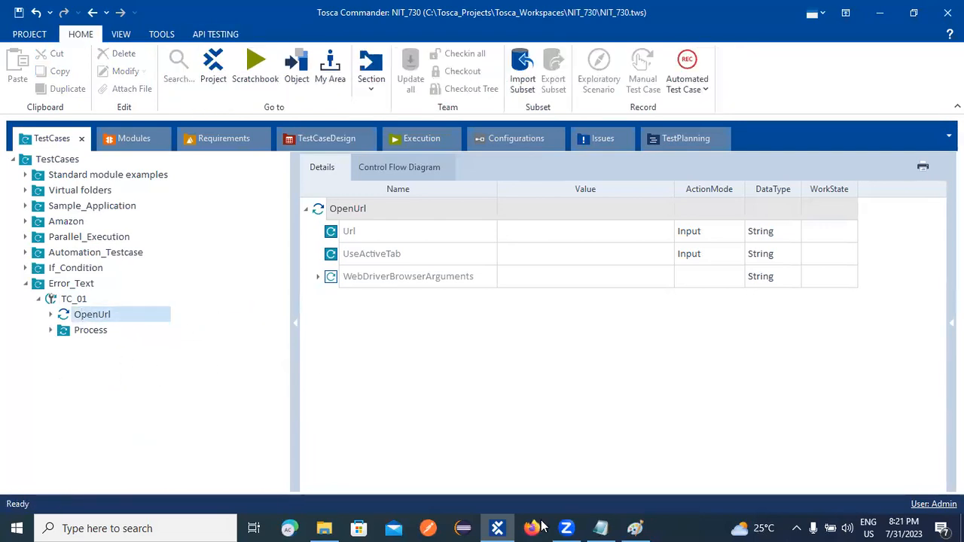
pyautogui.click(25, 268)
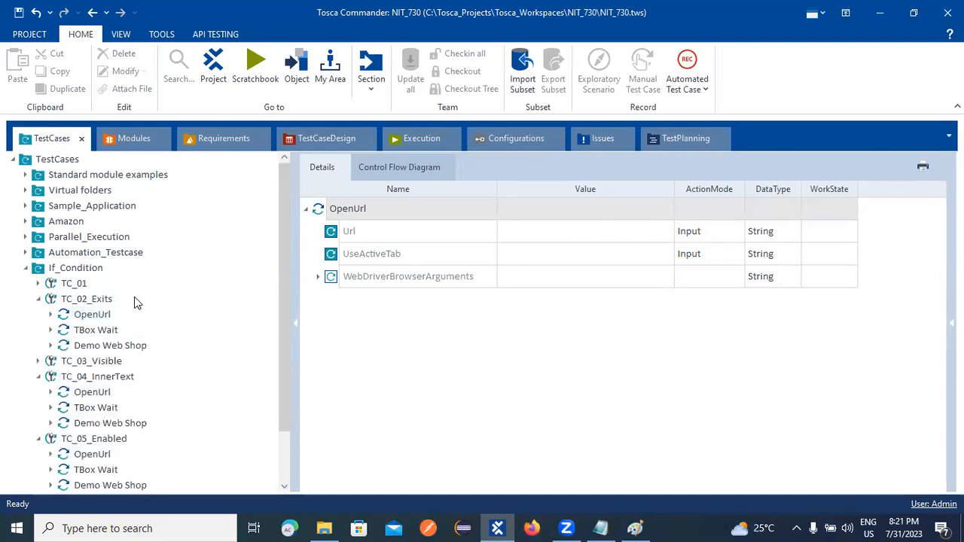
pyautogui.click(88, 315)
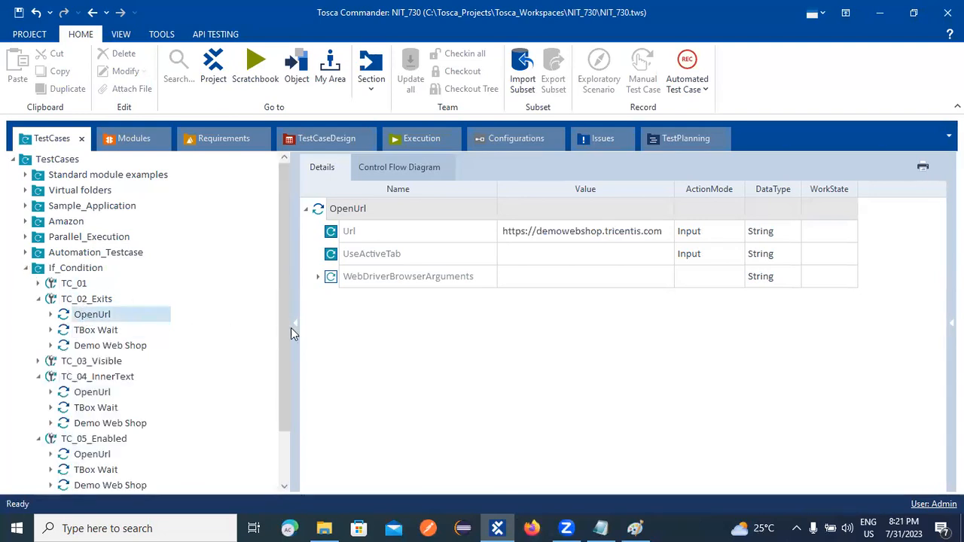
pyautogui.click(663, 234)
pyautogui.click(656, 232)
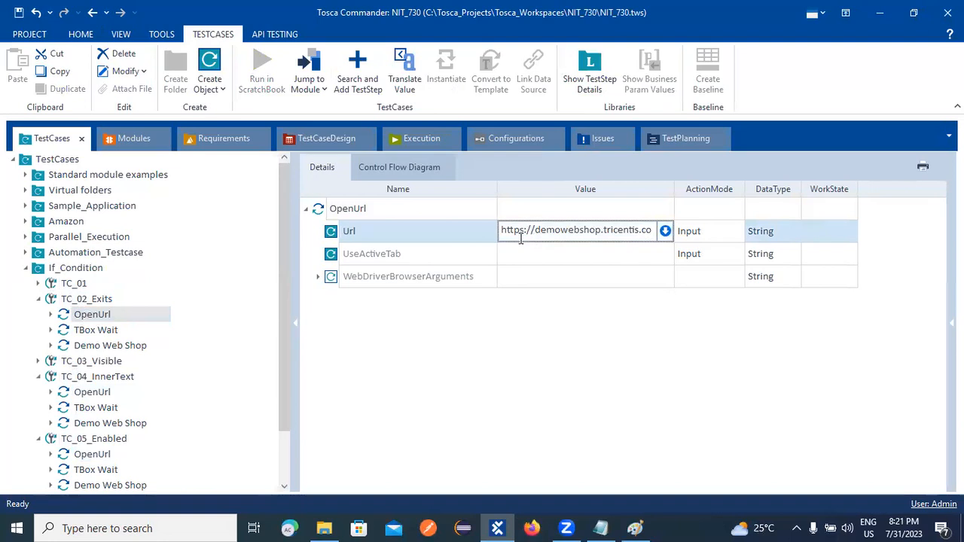
pyautogui.moveTo(503, 235); pyautogui.dragTo(558, 247)
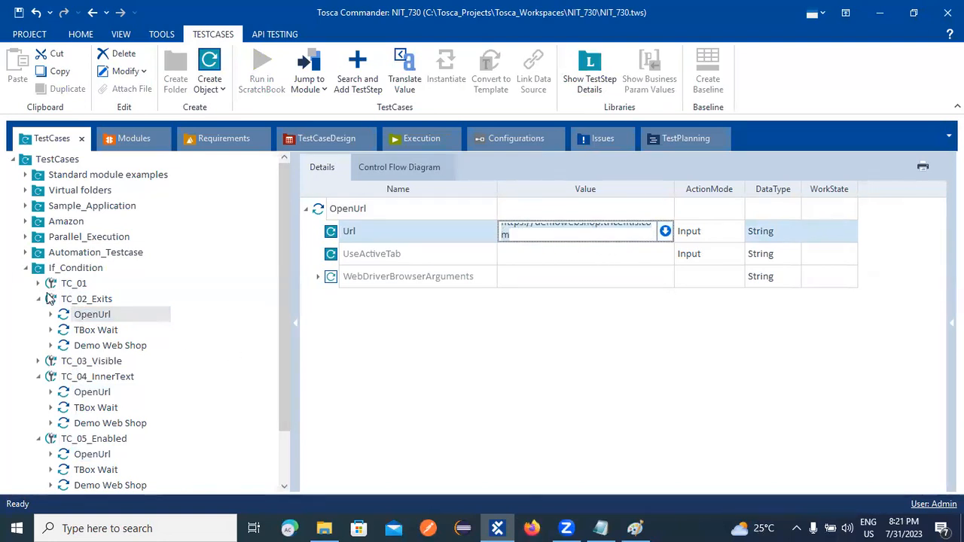
# Paste the URL into TC_01's empty OpenUrl Url value and save the workspace.
pyautogui.click(25, 268)
pyautogui.click(88, 314)
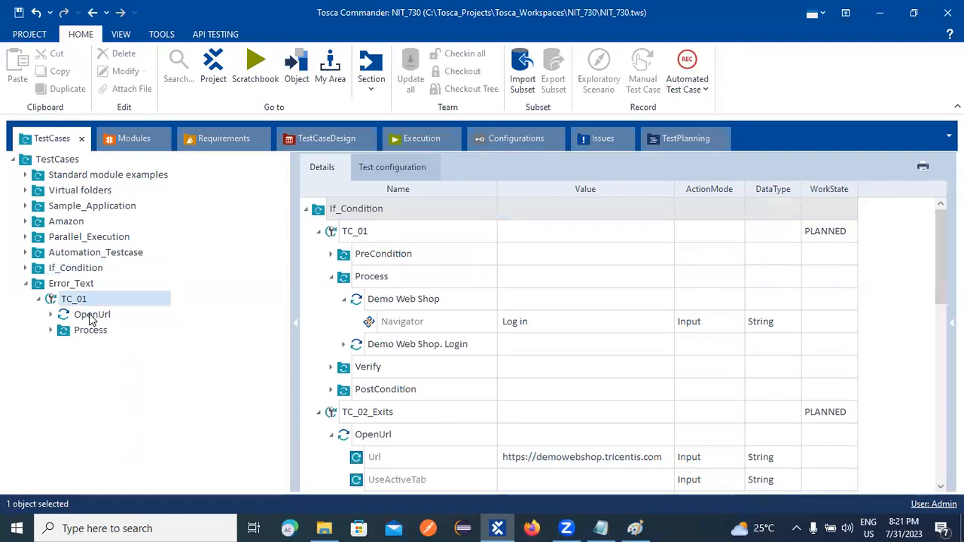
pyautogui.click(511, 238)
pyautogui.click(511, 238)
pyautogui.hotkey('ctrl', 'v')
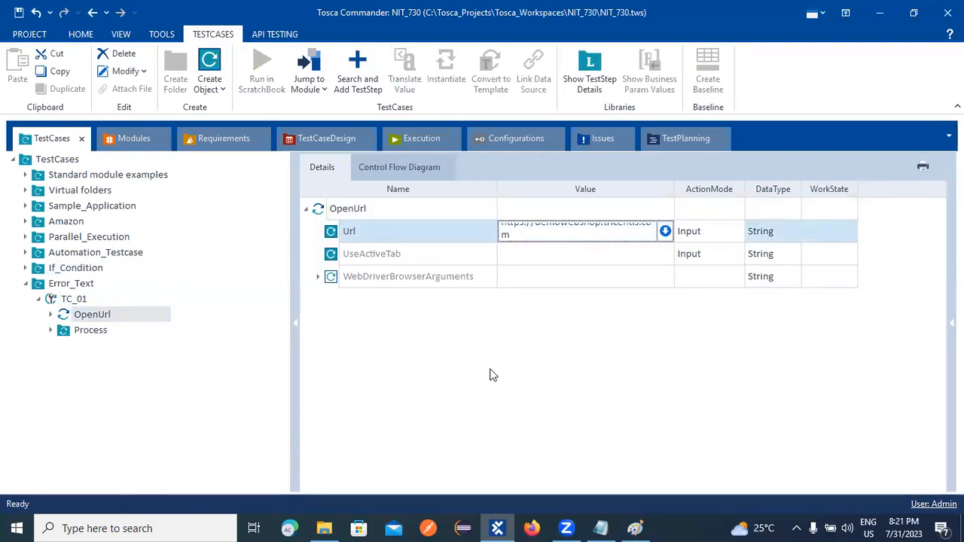
pyautogui.click(491, 374)
pyautogui.hotkey('ctrl', 's')
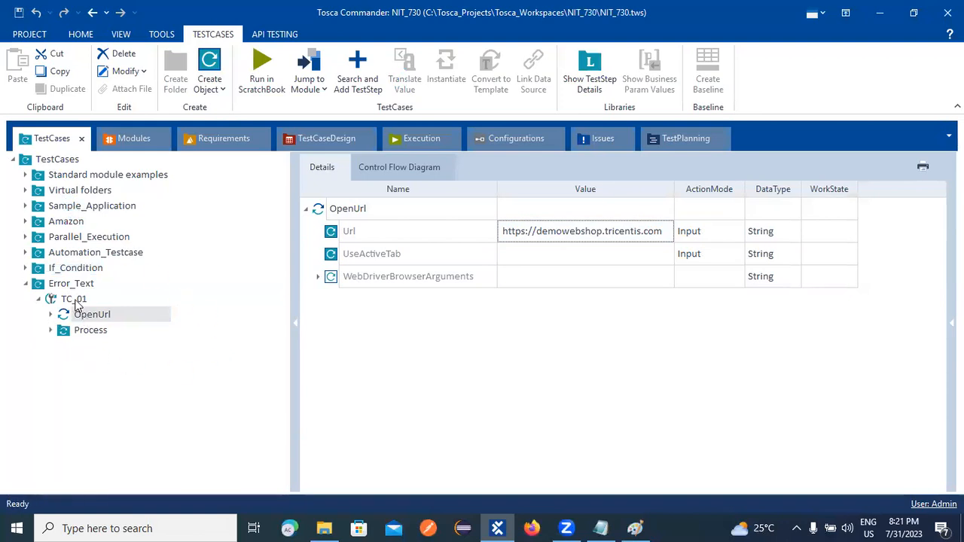
pyautogui.rightClick(75, 303)
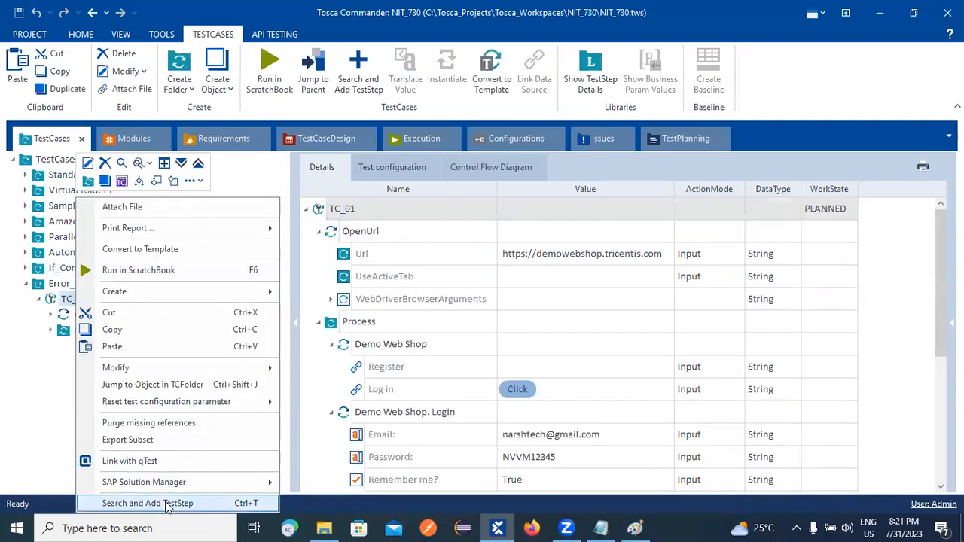
pyautogui.click(151, 503)
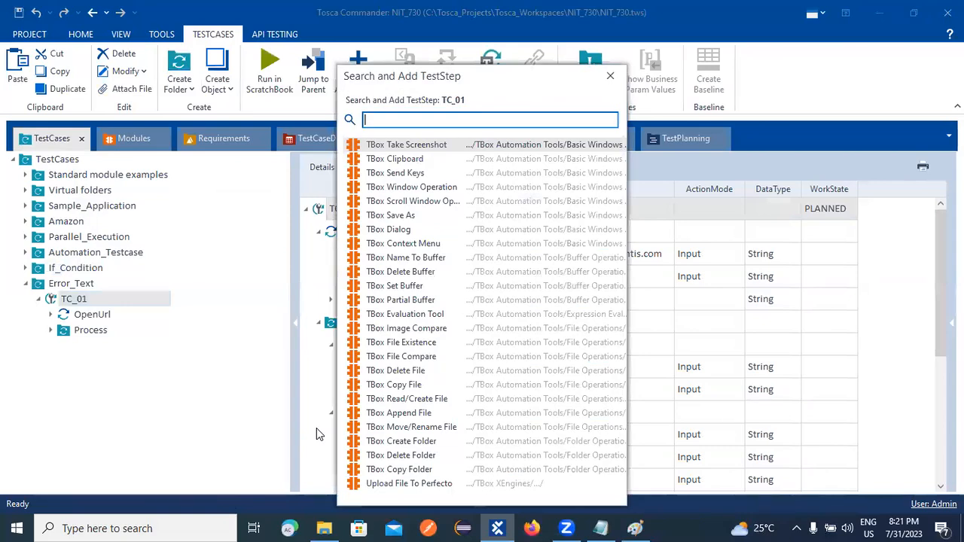
pyautogui.write('Tbo')
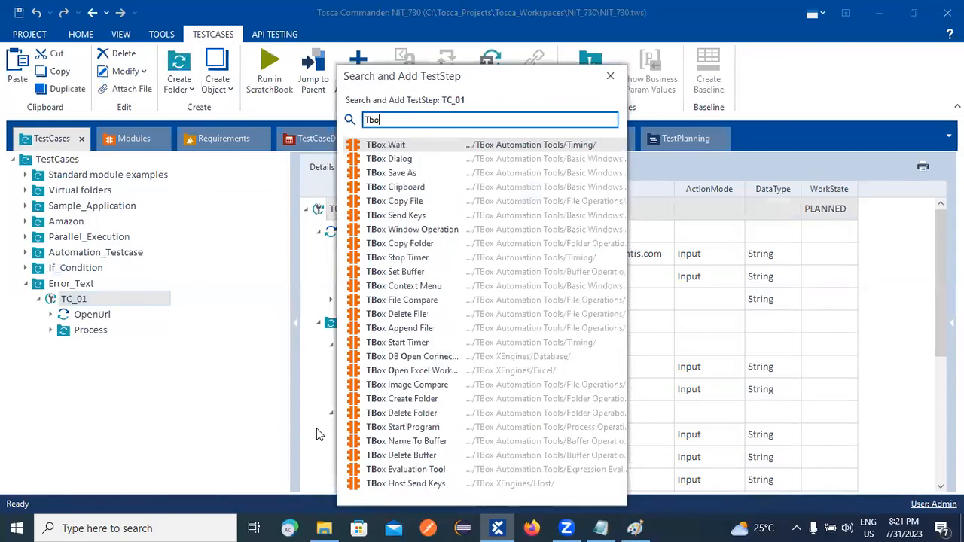
pyautogui.press('Return')
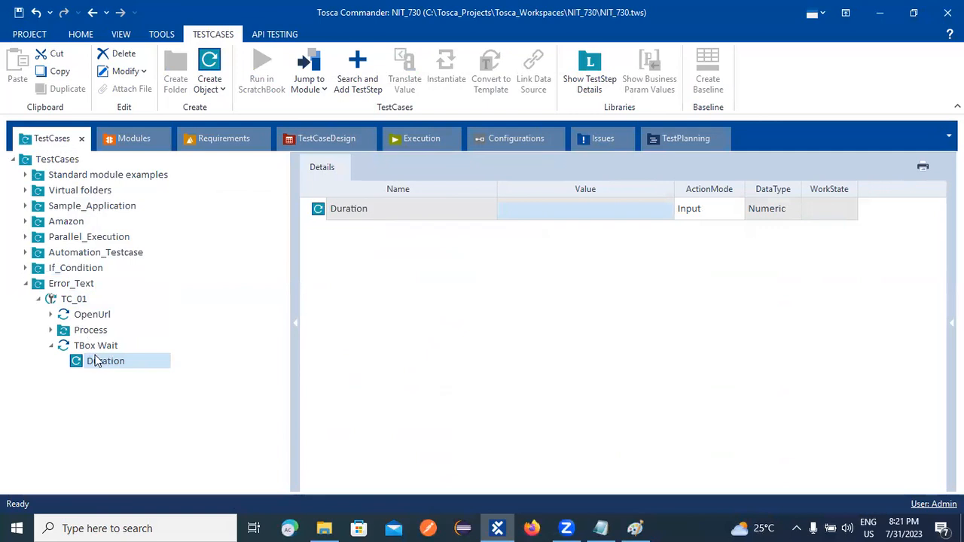
pyautogui.click(54, 348)
pyautogui.moveTo(60, 345); pyautogui.dragTo(67, 294)
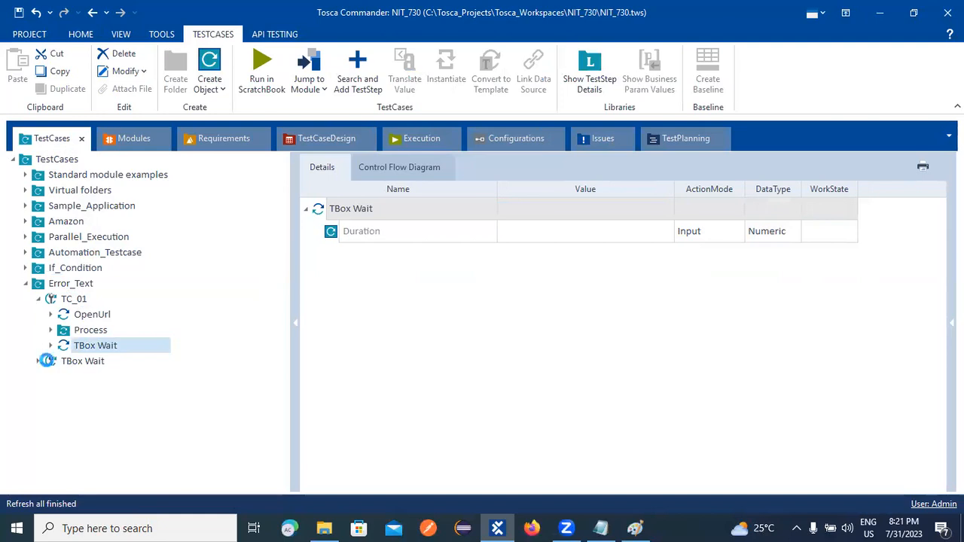
pyautogui.rightClick(52, 362)
pyautogui.click(75, 179)
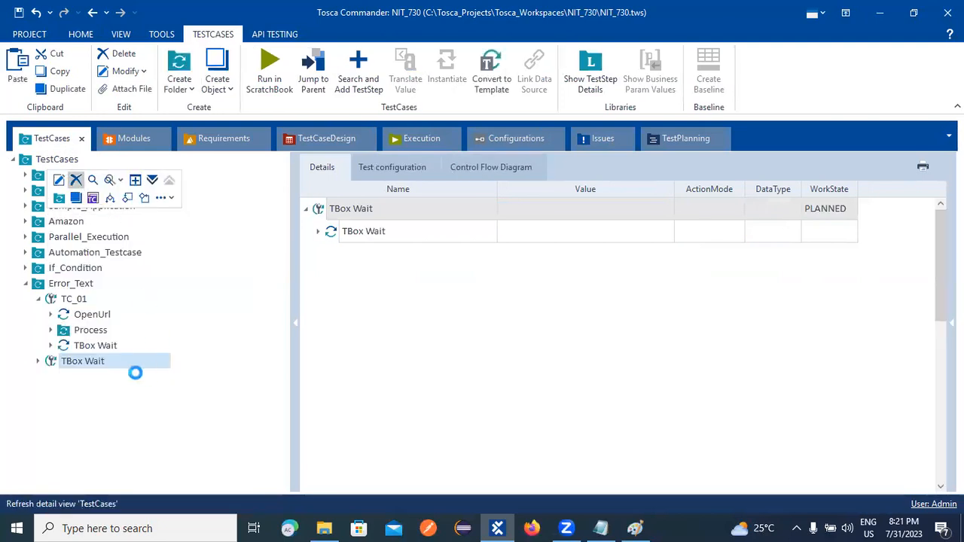
pyautogui.click(83, 348)
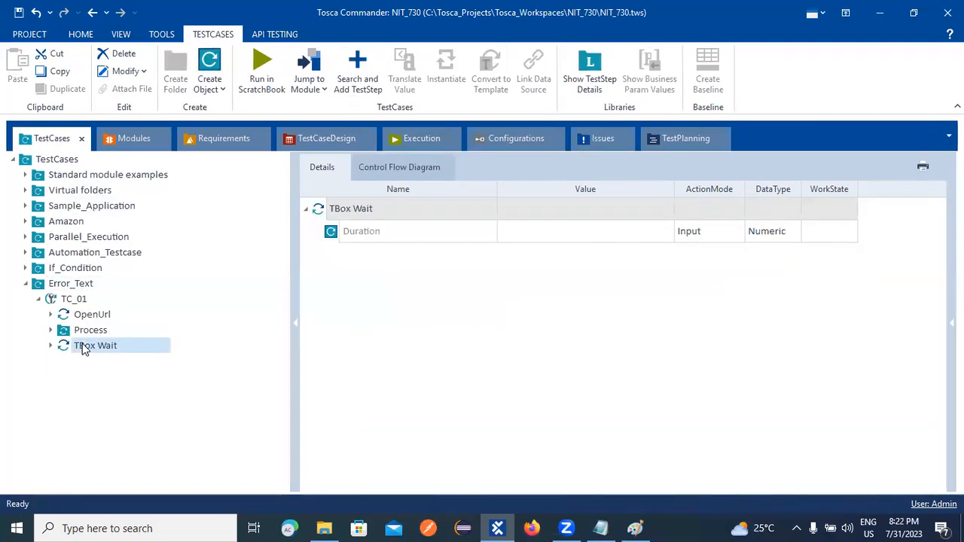
pyautogui.click(81, 345)
pyautogui.click(38, 399)
pyautogui.moveTo(56, 345); pyautogui.dragTo(60, 304)
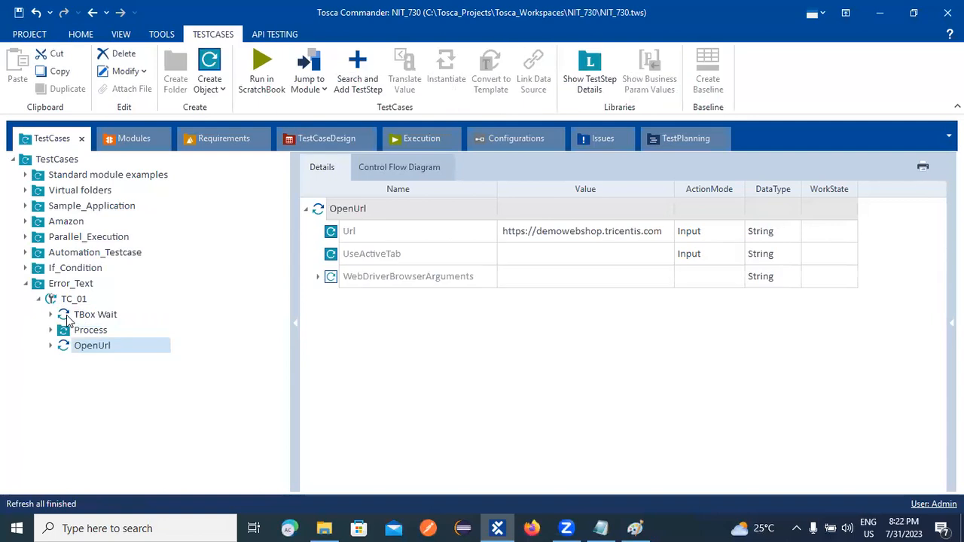
pyautogui.moveTo(66, 349); pyautogui.dragTo(57, 304)
pyautogui.rightClick(70, 313)
pyautogui.click(13, 382)
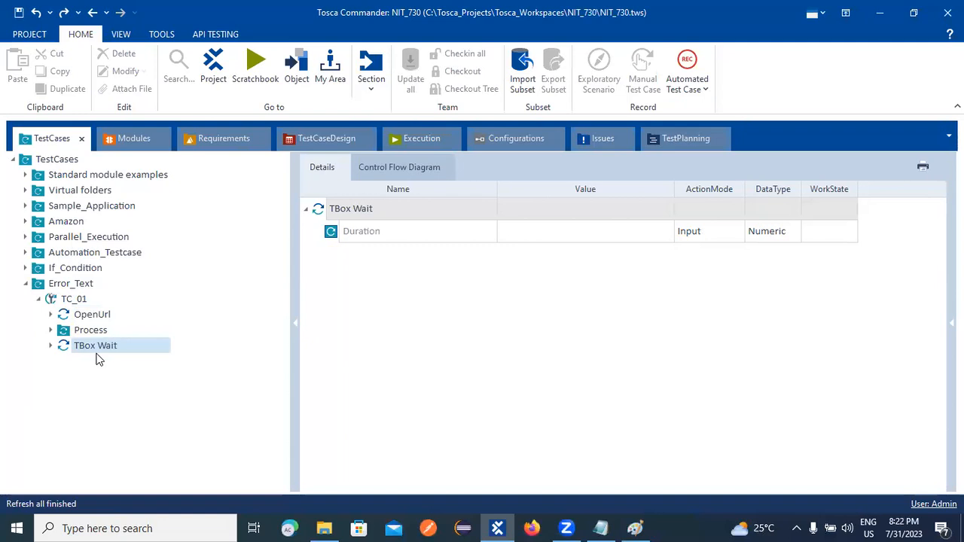
pyautogui.rightClick(97, 347)
pyautogui.click(125, 248)
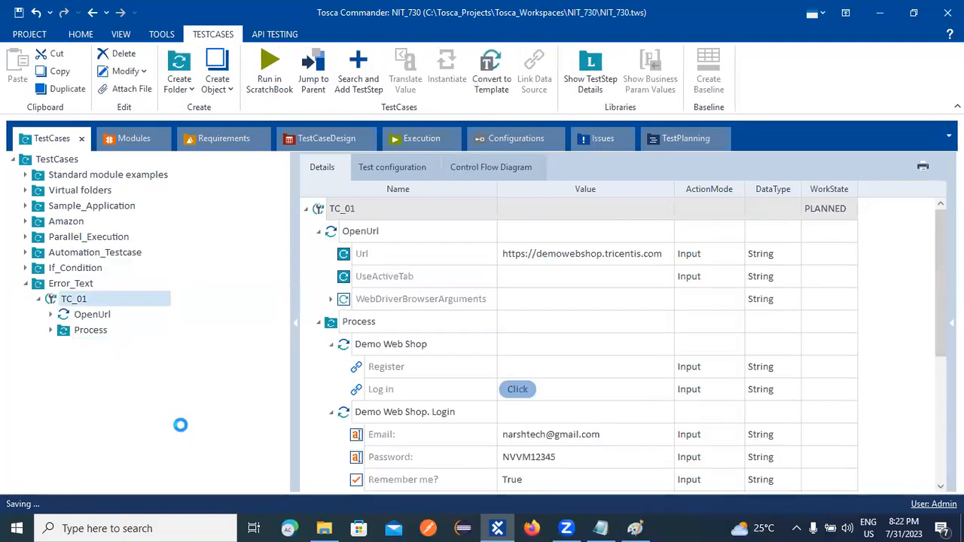
# Rerun TC_01 in ScratchBook, dock the results beside TestCases, then close them.
pyautogui.rightClick(80, 299)
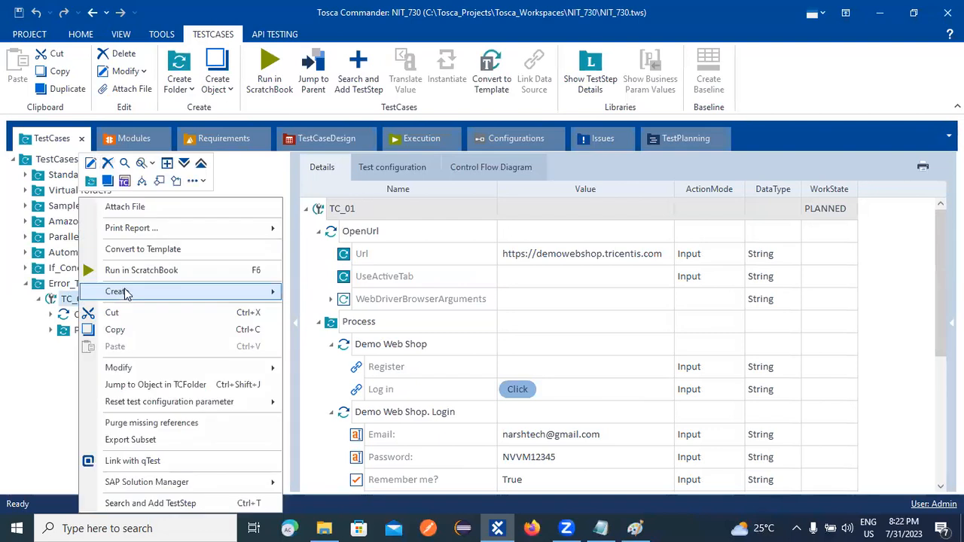
pyautogui.click(156, 273)
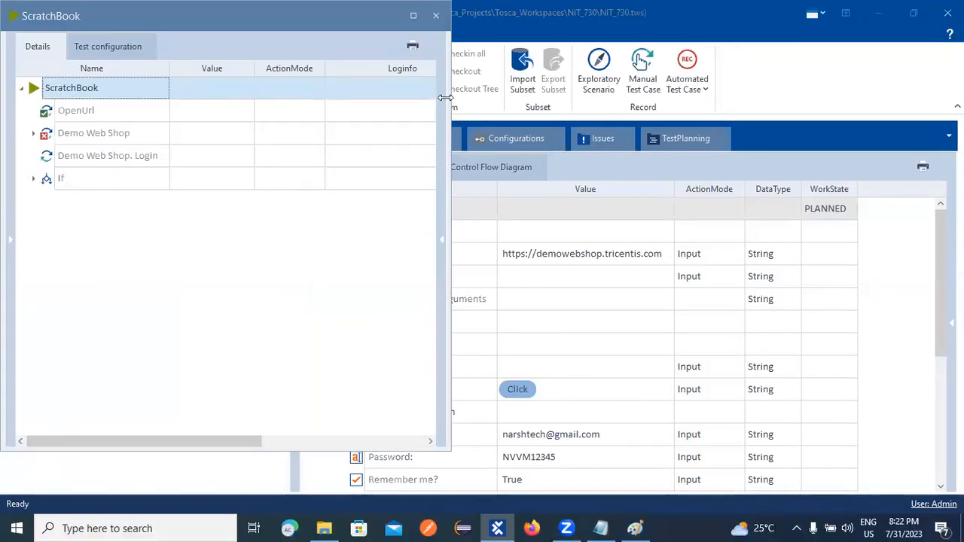
pyautogui.moveTo(127, 22); pyautogui.dragTo(143, 91)
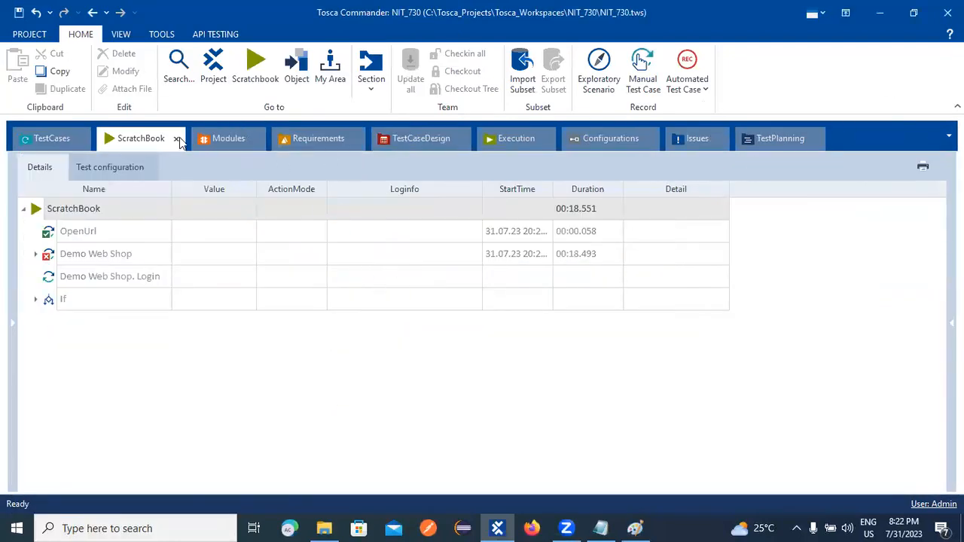
pyautogui.click(177, 141)
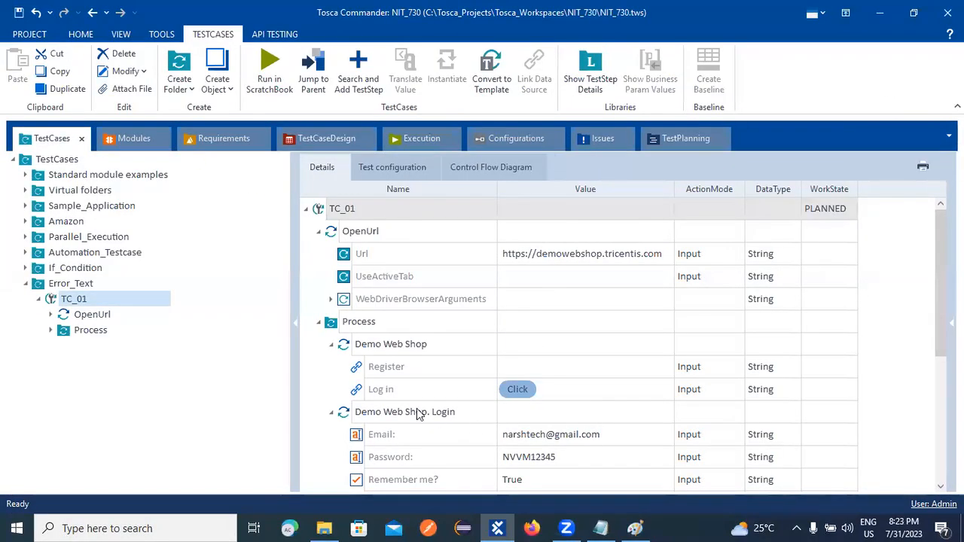
pyautogui.click(319, 369)
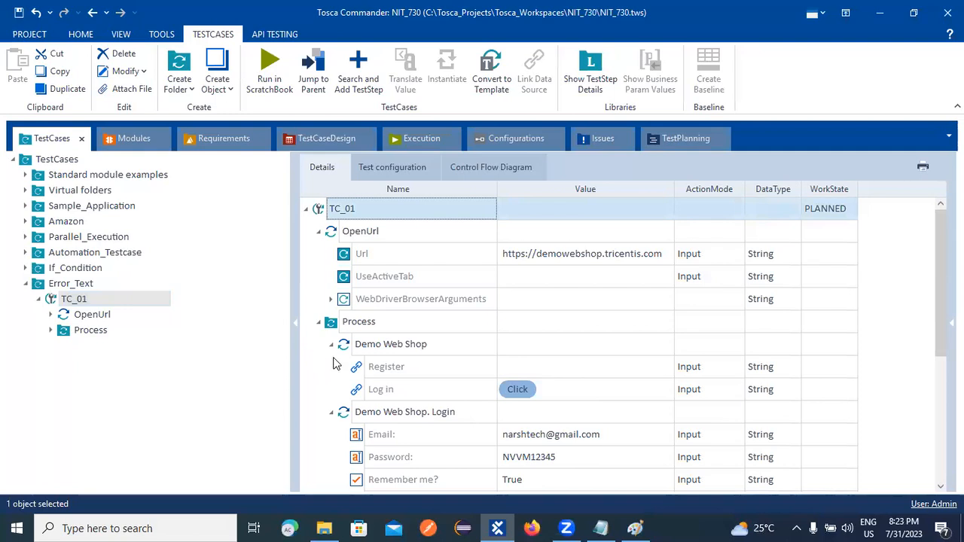
pyautogui.click(331, 344)
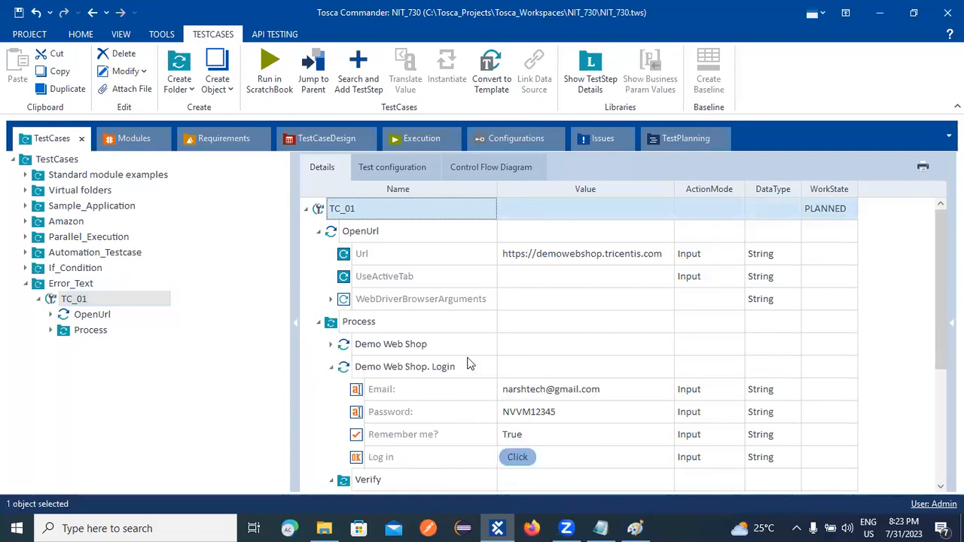
pyautogui.click(331, 347)
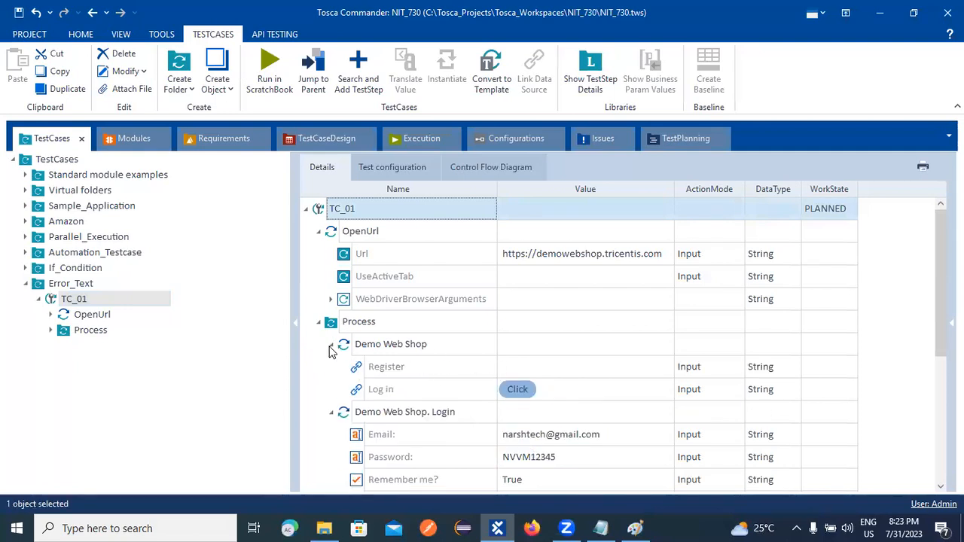
pyautogui.click(549, 369)
pyautogui.click(555, 395)
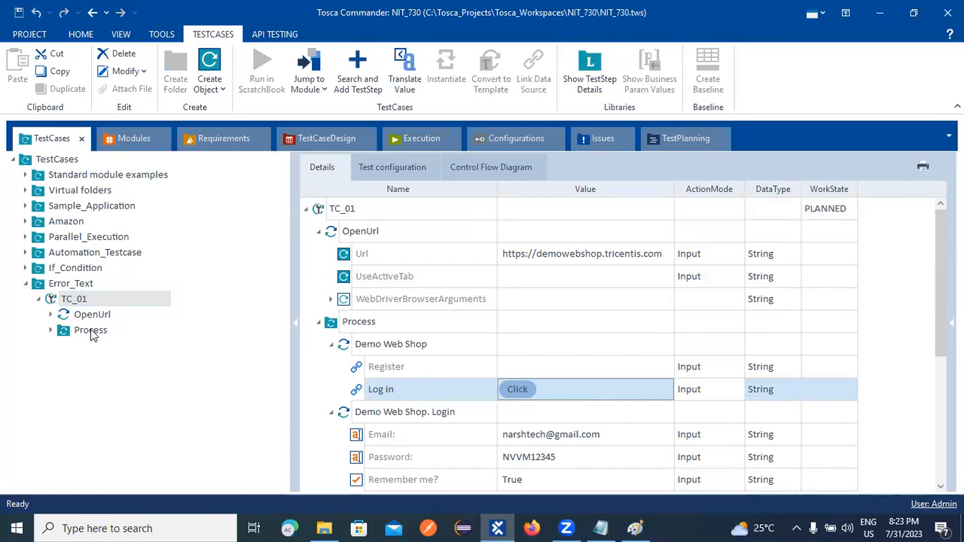
# Drag OpenUrl into Process as its first step, ahead of Demo Web Shop, and save.
pyautogui.click(51, 329)
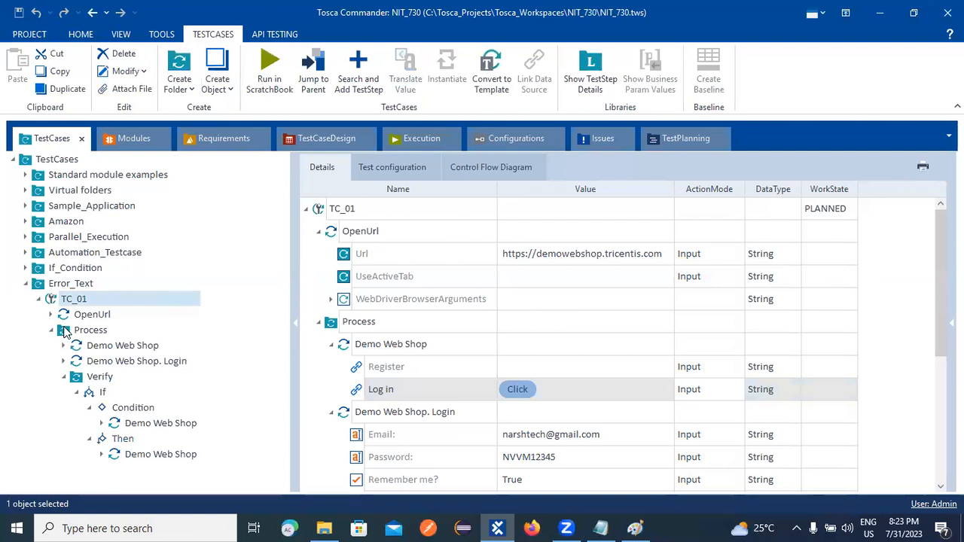
pyautogui.moveTo(79, 320); pyautogui.dragTo(81, 343)
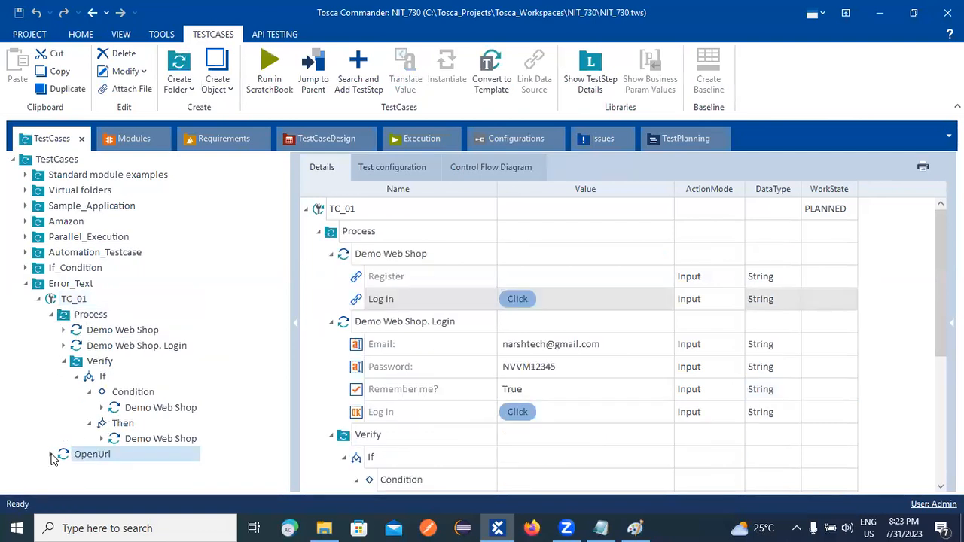
pyautogui.moveTo(67, 456); pyautogui.dragTo(85, 319)
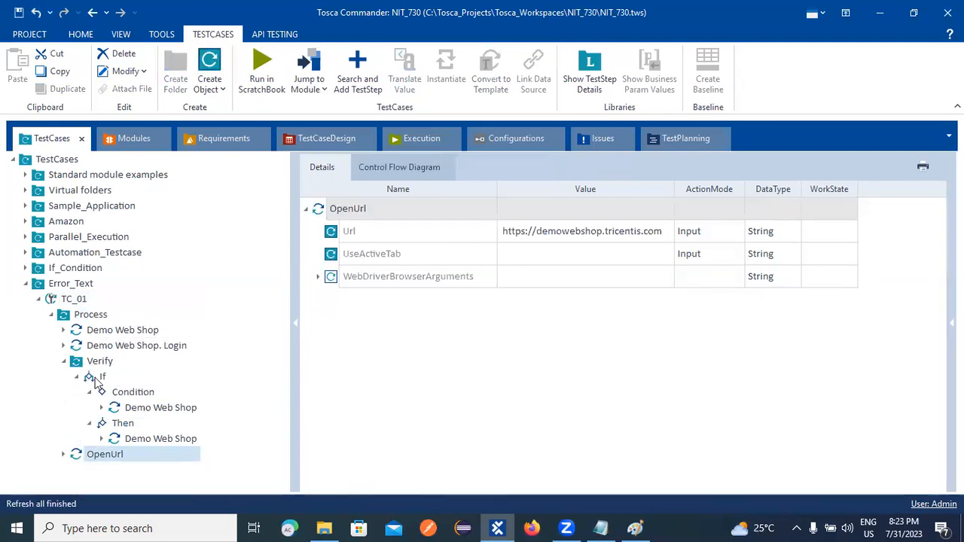
pyautogui.moveTo(82, 461); pyautogui.dragTo(66, 331)
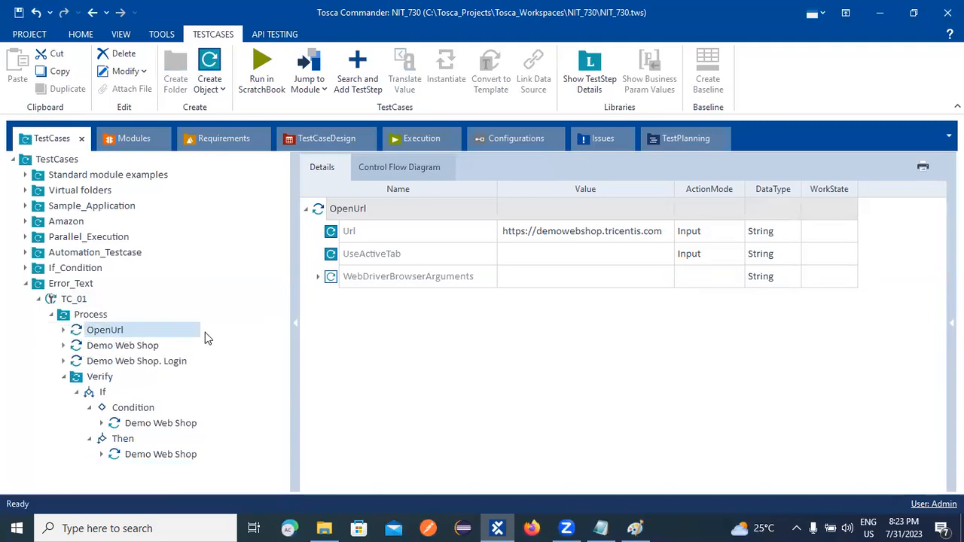
pyautogui.hotkey('ctrl', 's')
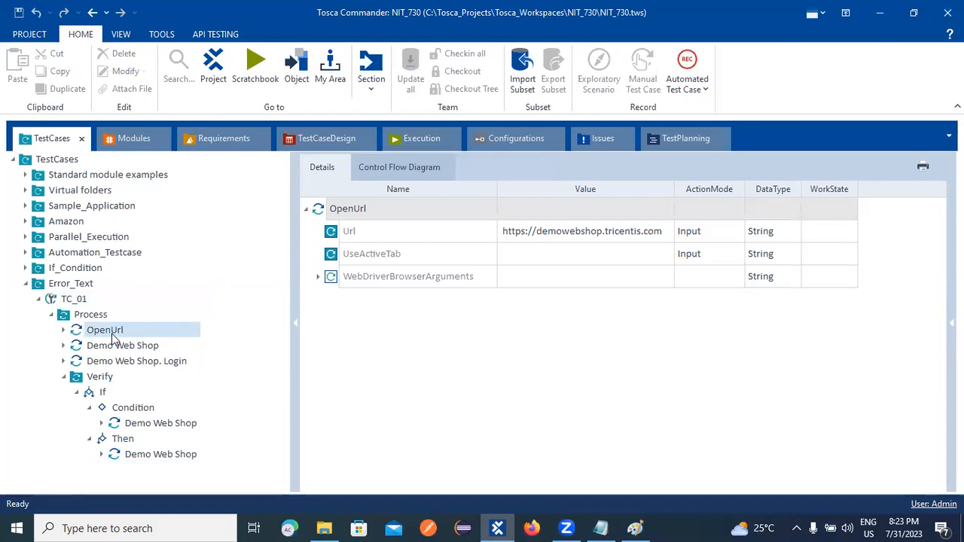
# Run TC_01 in ScratchBook and expand the Demo Web Shop results.
pyautogui.rightClick(74, 301)
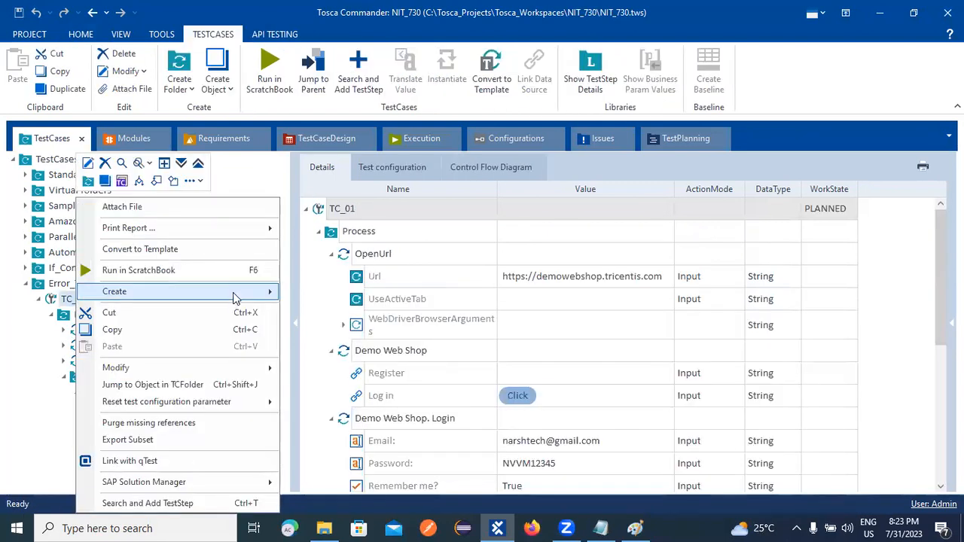
pyautogui.click(171, 270)
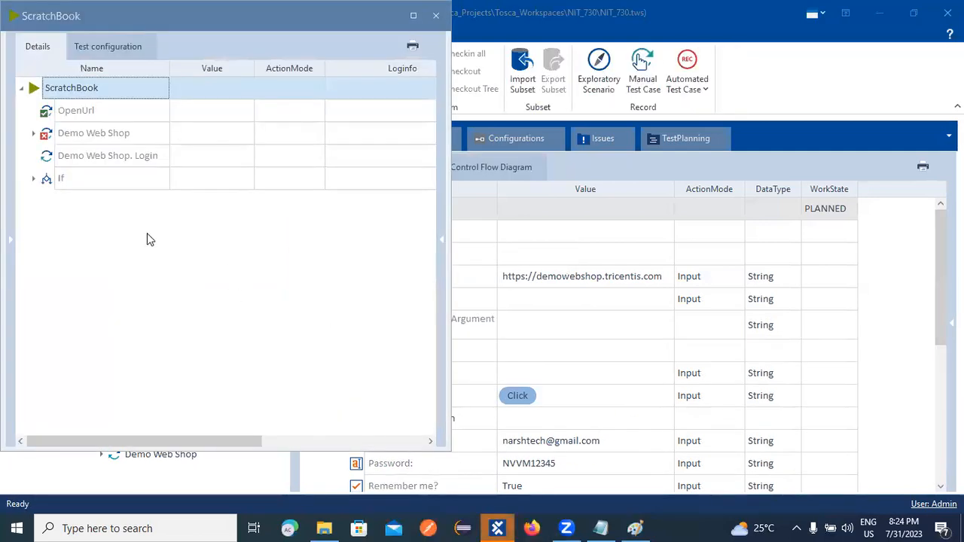
pyautogui.click(35, 133)
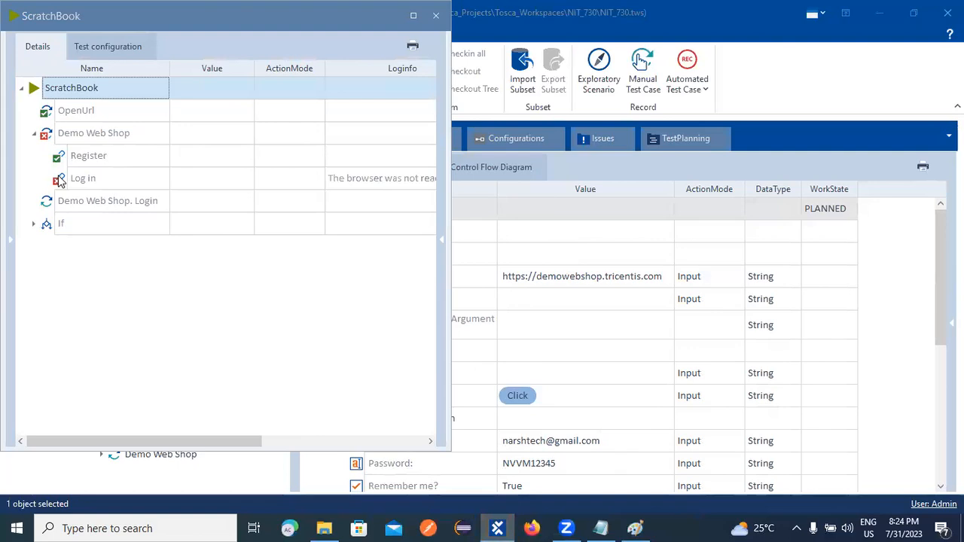
# Read the failed Log in step's browser-not-ready timeout message, then close ScratchBook.
pyautogui.moveTo(449, 179); pyautogui.dragTo(580, 183)
pyautogui.click(470, 178)
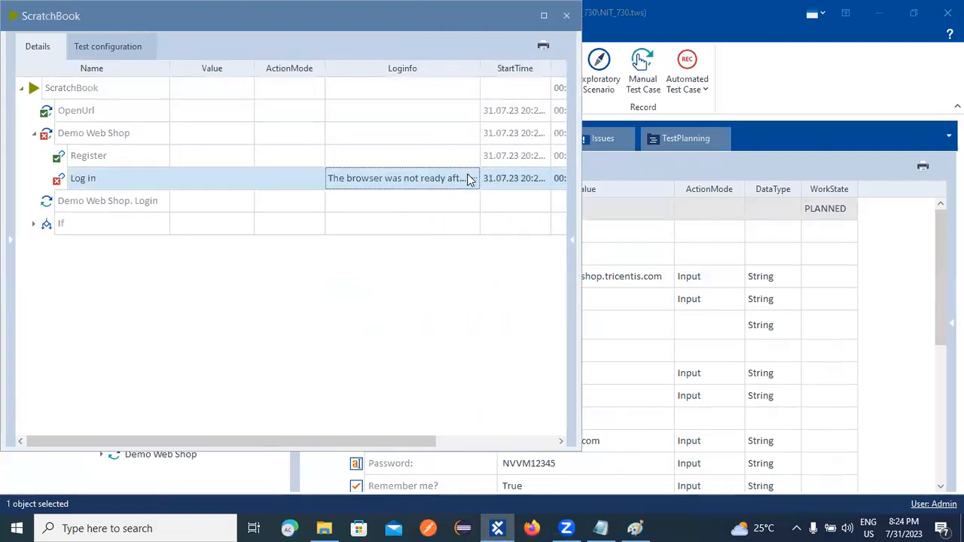
pyautogui.click(474, 179)
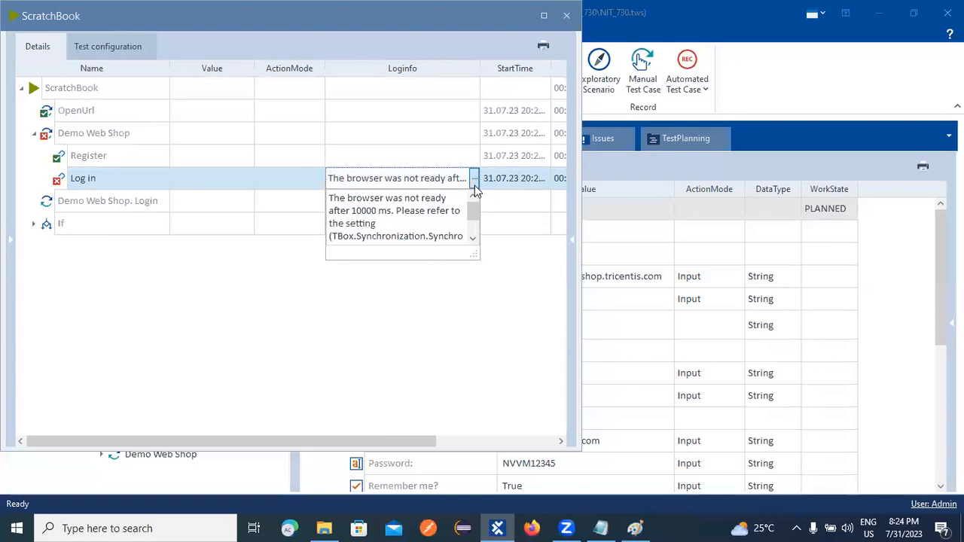
pyautogui.moveTo(473, 211); pyautogui.dragTo(474, 227)
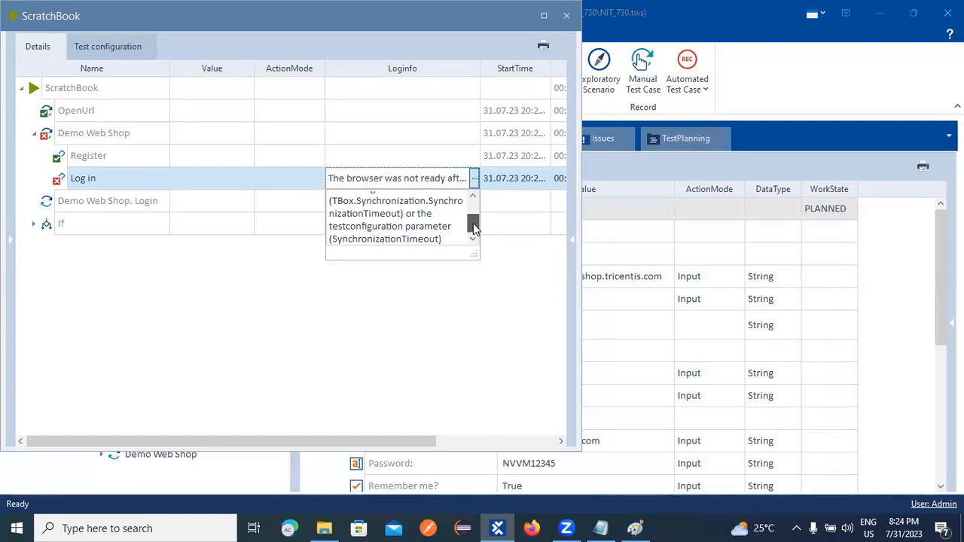
pyautogui.click(284, 243)
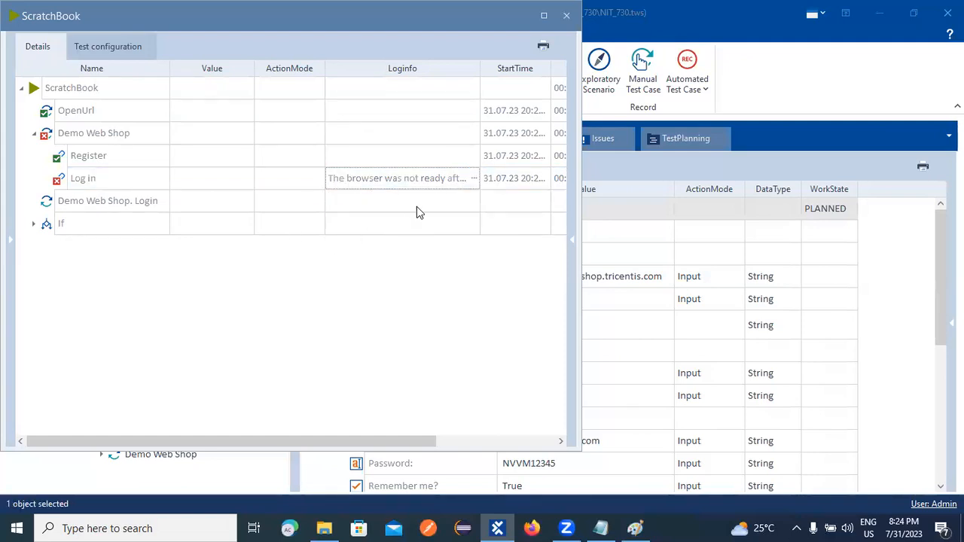
pyautogui.click(565, 16)
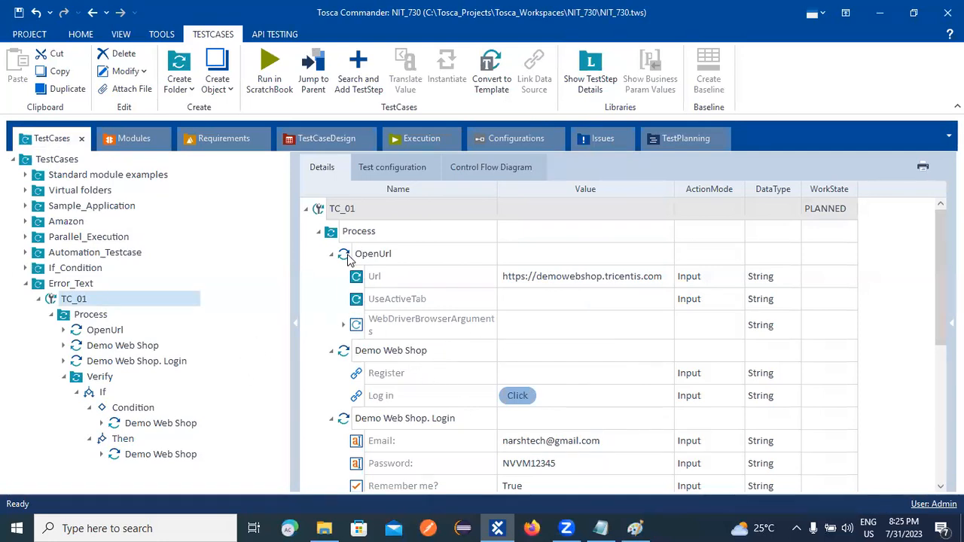
# Add a TBox Wait step to Process and move it right after OpenUrl.
pyautogui.rightClick(360, 235)
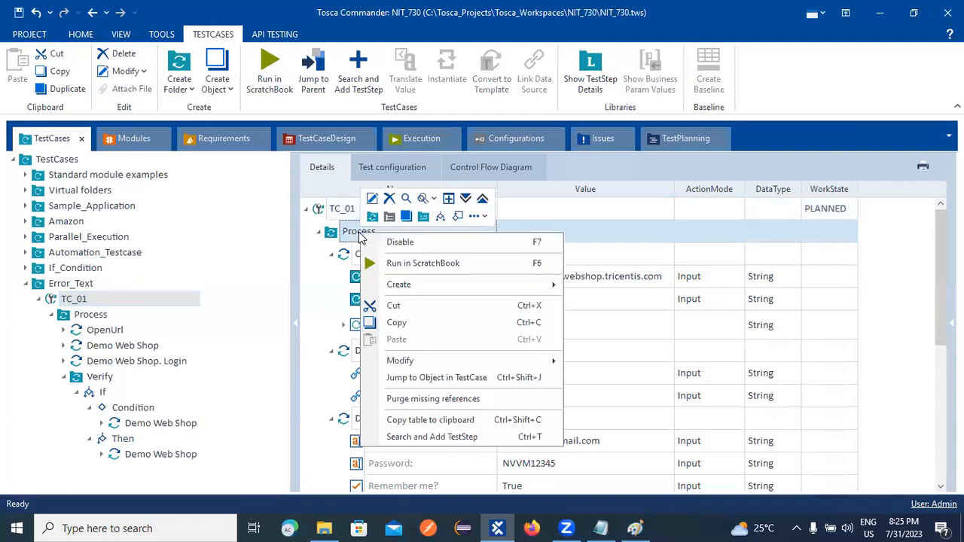
pyautogui.click(444, 437)
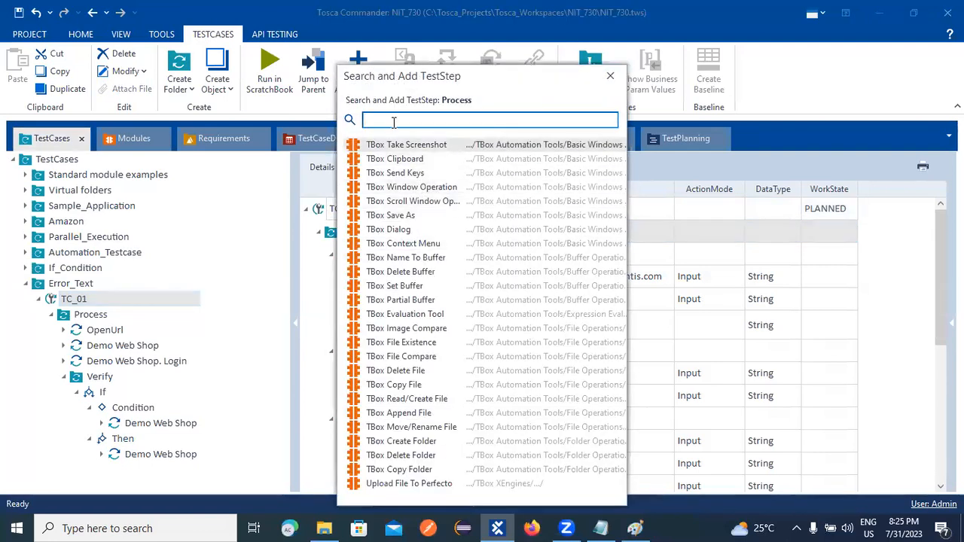
pyautogui.write('t')
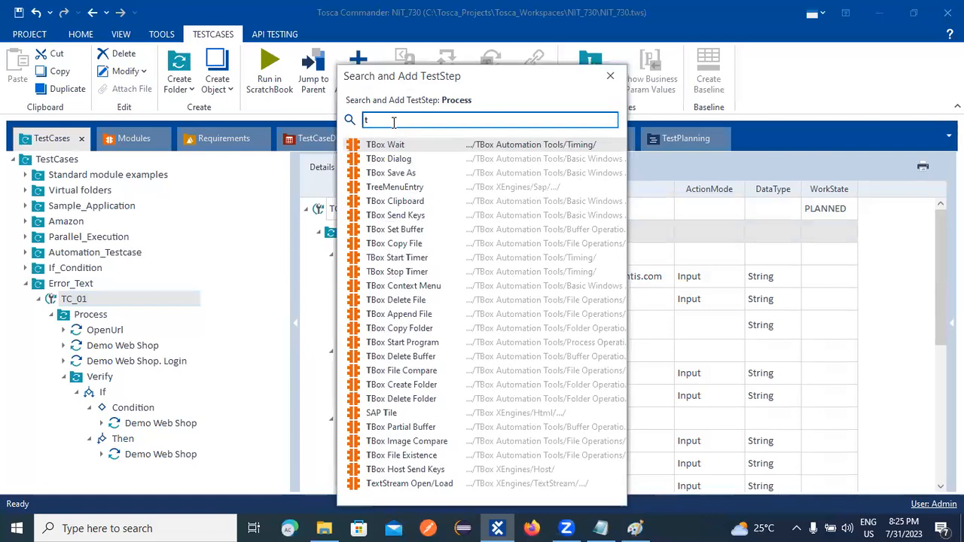
pyautogui.press('Return')
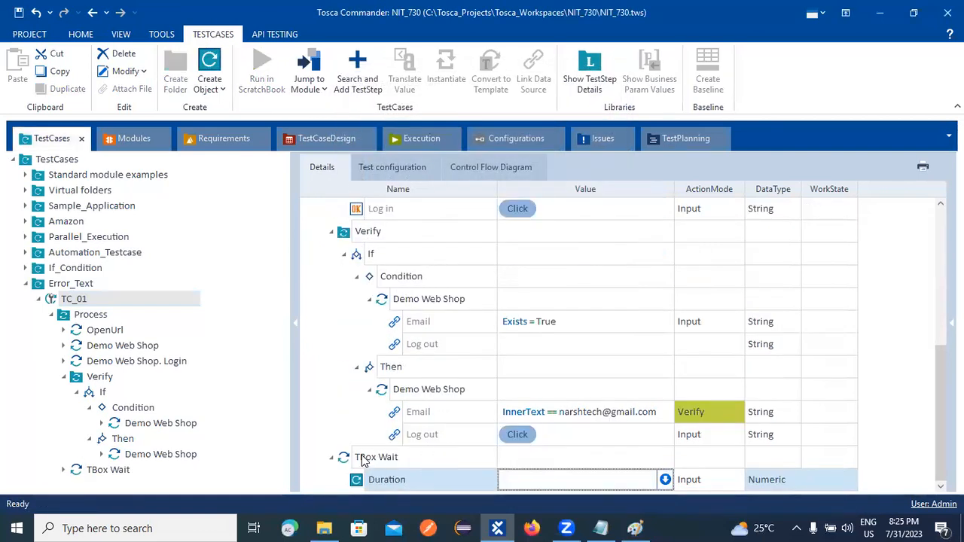
pyautogui.moveTo(344, 457); pyautogui.dragTo(66, 337)
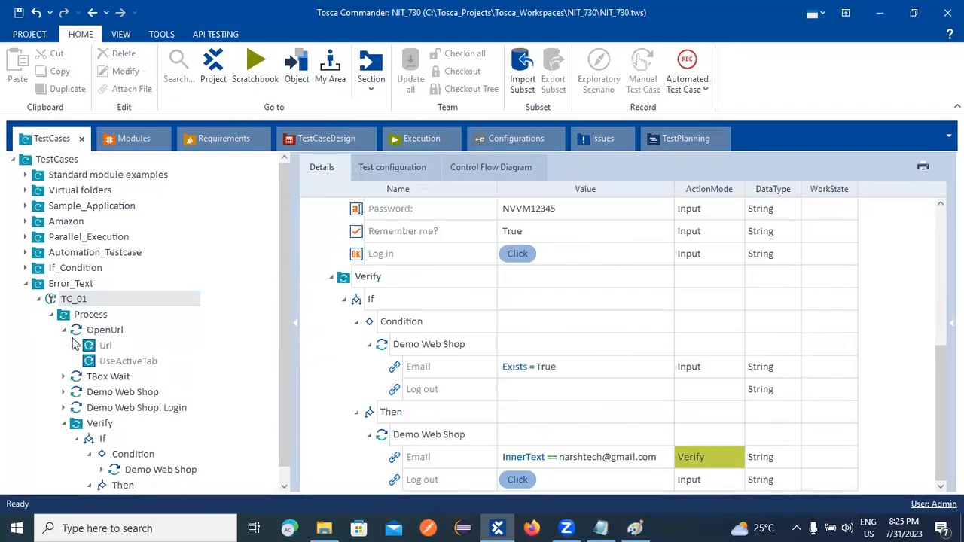
# Set the TBox Wait Duration to 9000 and save.
pyautogui.click(64, 330)
pyautogui.click(94, 345)
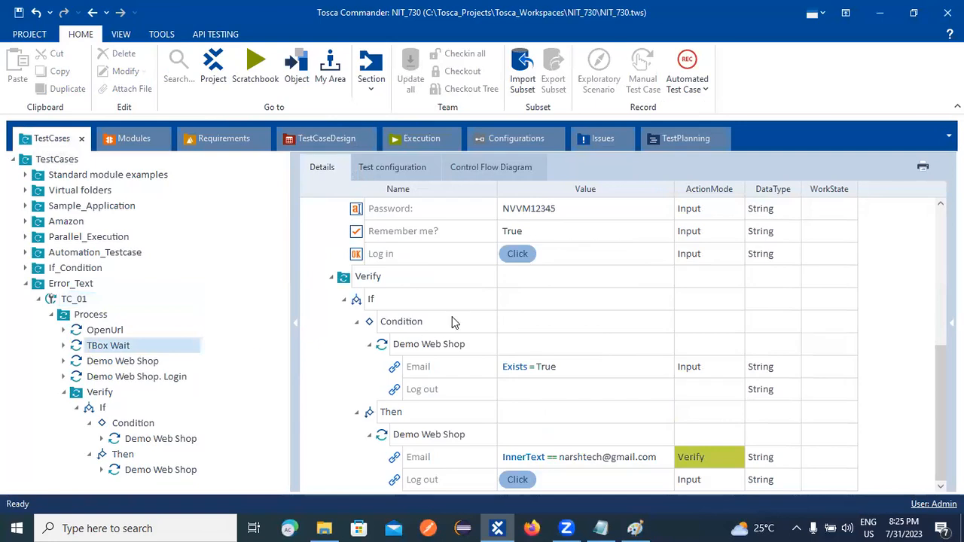
pyautogui.click(508, 231)
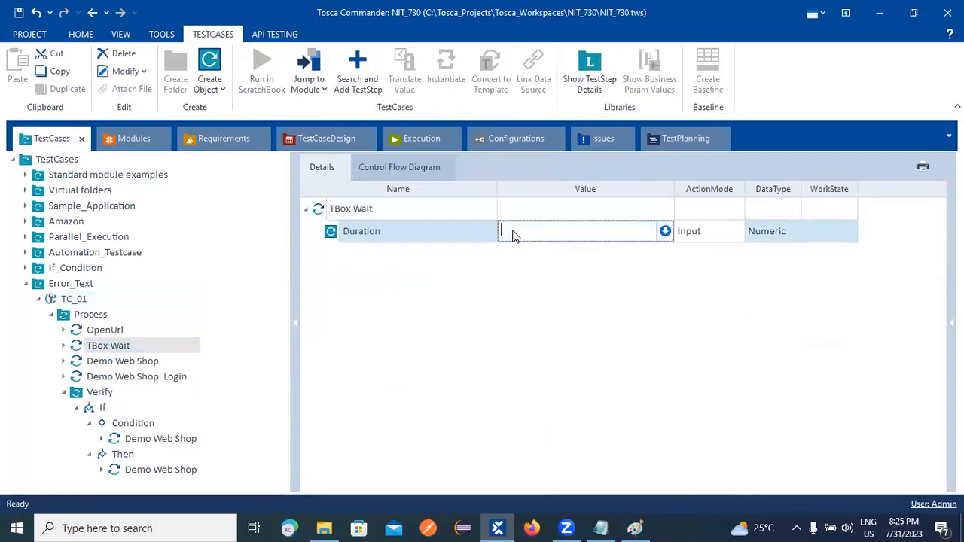
pyautogui.write('9000')
pyautogui.click(369, 345)
pyautogui.hotkey('ctrl', 's')
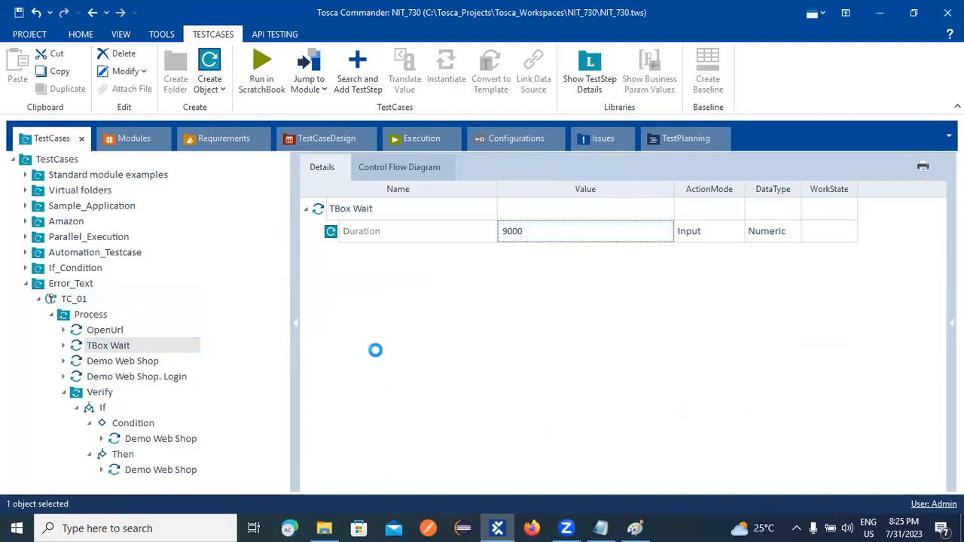
# Run TC_01 in ScratchBook again with the new 9000 wait.
pyautogui.rightClick(75, 300)
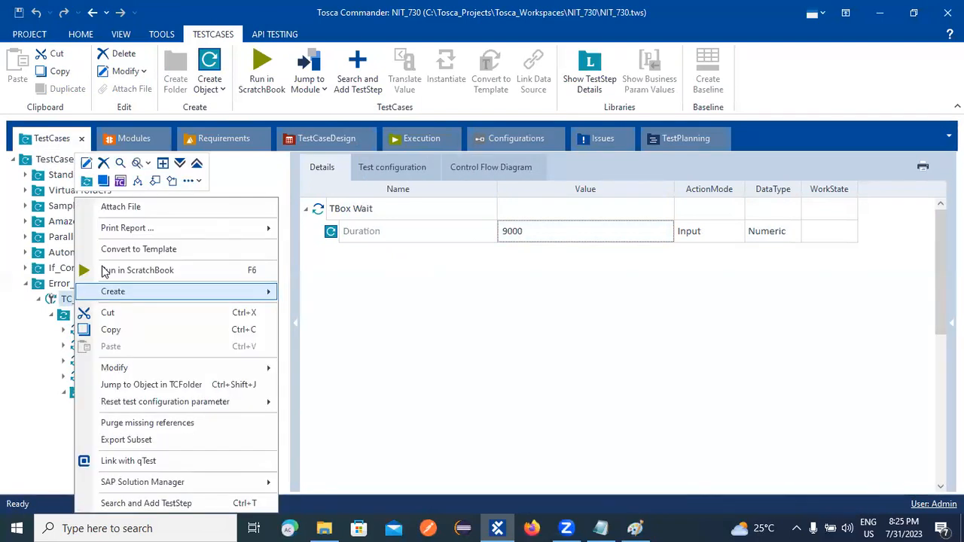
pyautogui.click(120, 269)
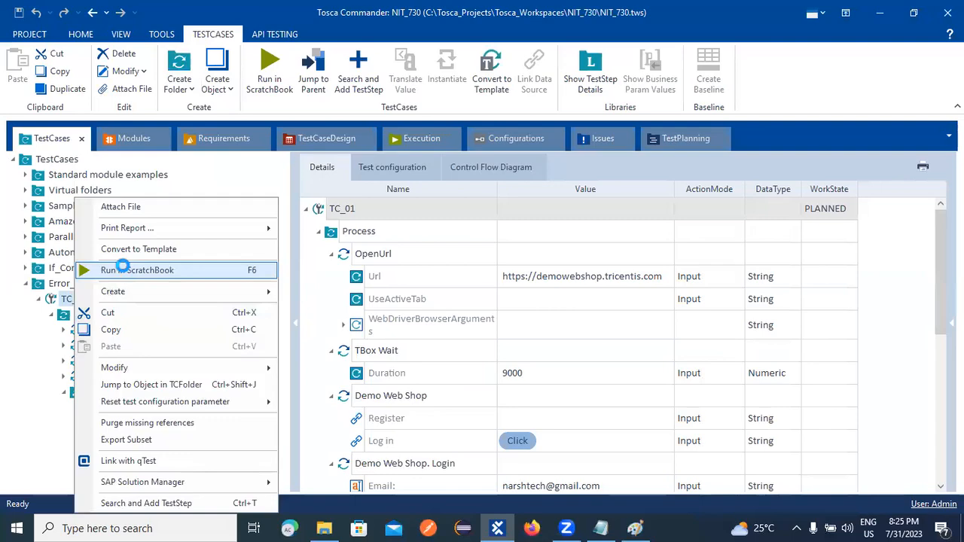
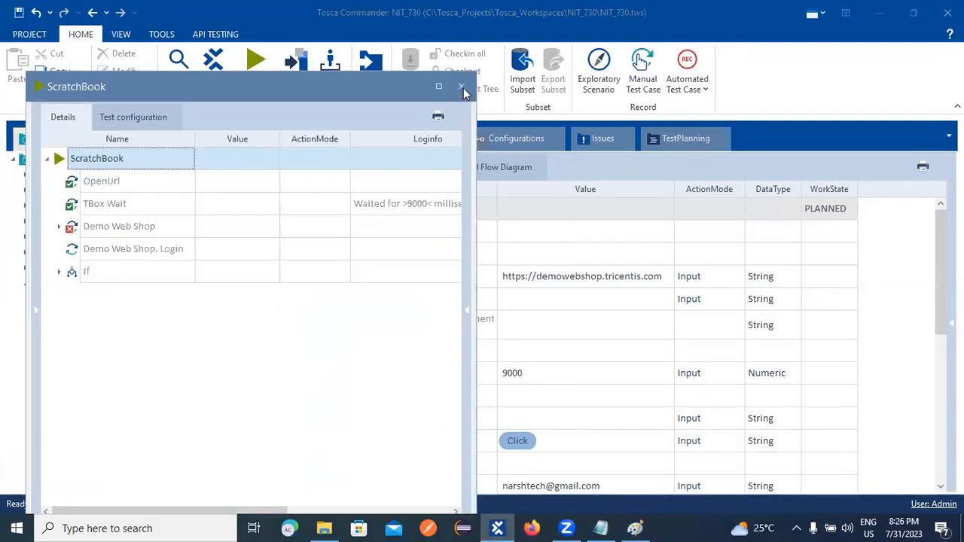
# Close the ScratchBook results and collapse the Demo Web Shop, TBox Wait and OpenUrl steps.
pyautogui.click(463, 89)
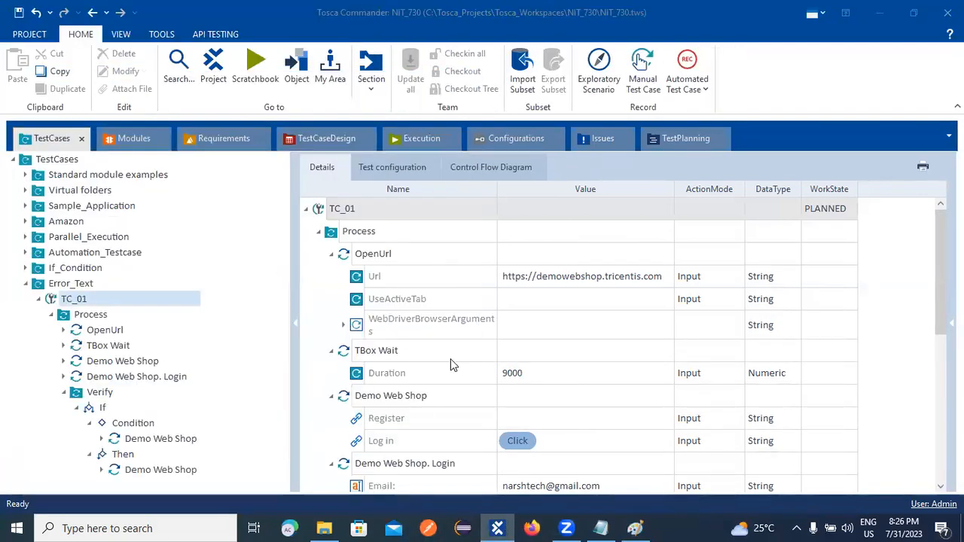
pyautogui.click(331, 397)
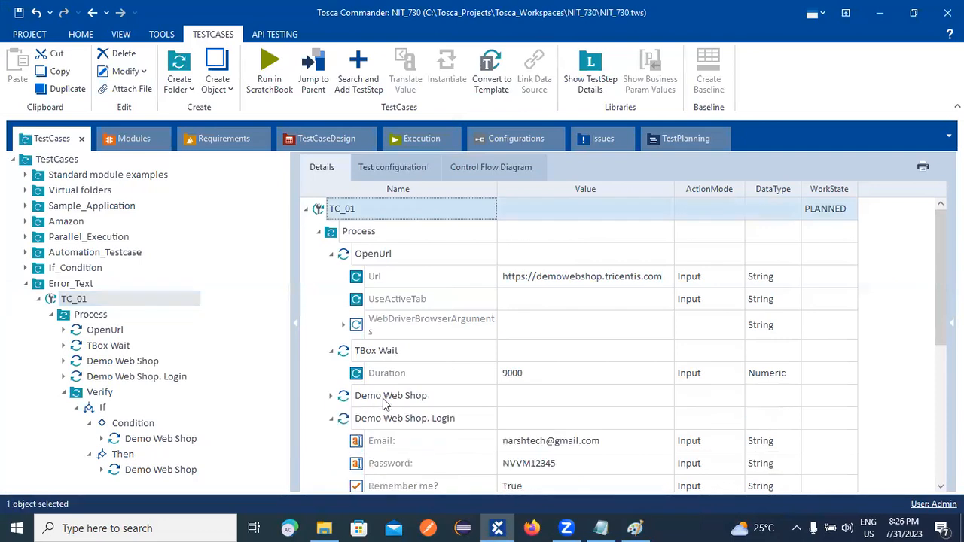
pyautogui.click(331, 350)
pyautogui.click(331, 253)
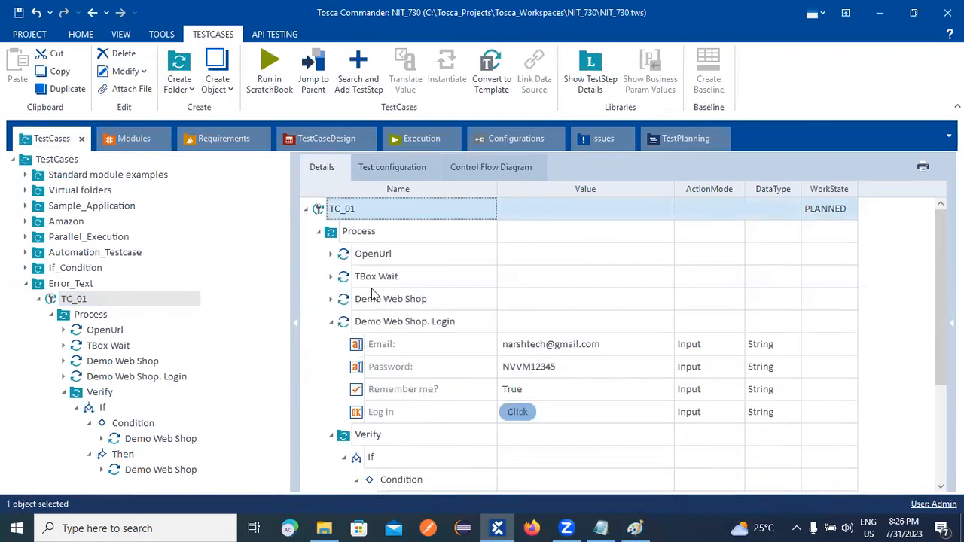
# Delete the Demo Web Shop step from TC_01 and find the Demo Web Shop module under IfCondition.
pyautogui.rightClick(379, 300)
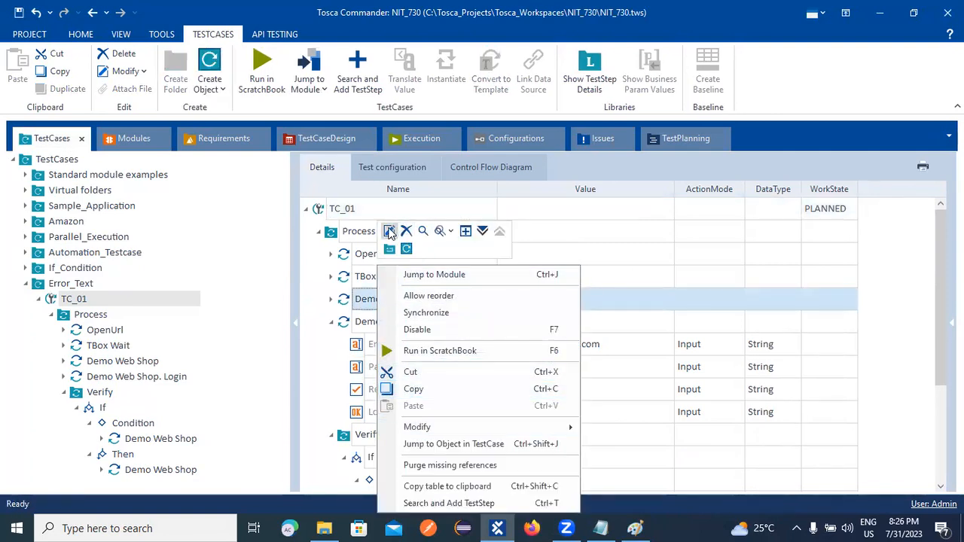
pyautogui.click(406, 231)
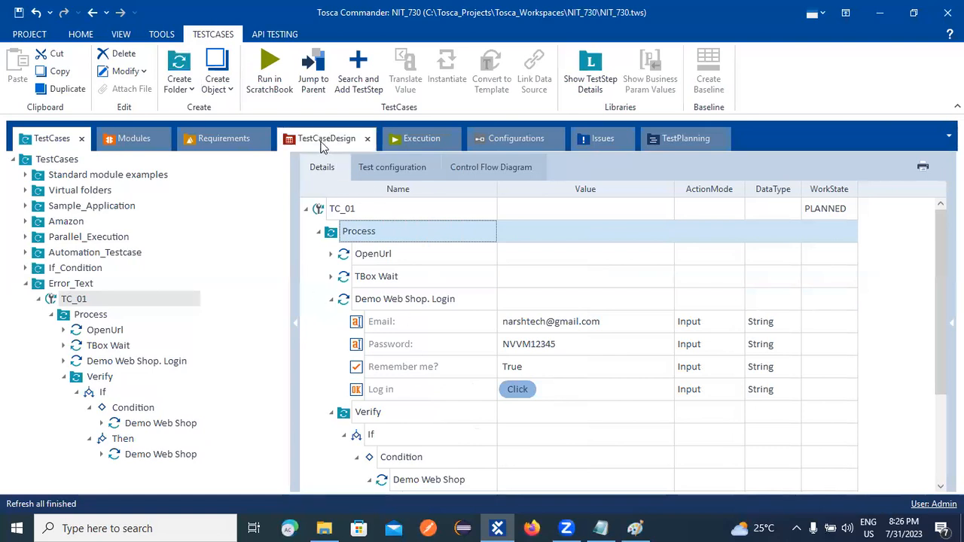
pyautogui.click(134, 139)
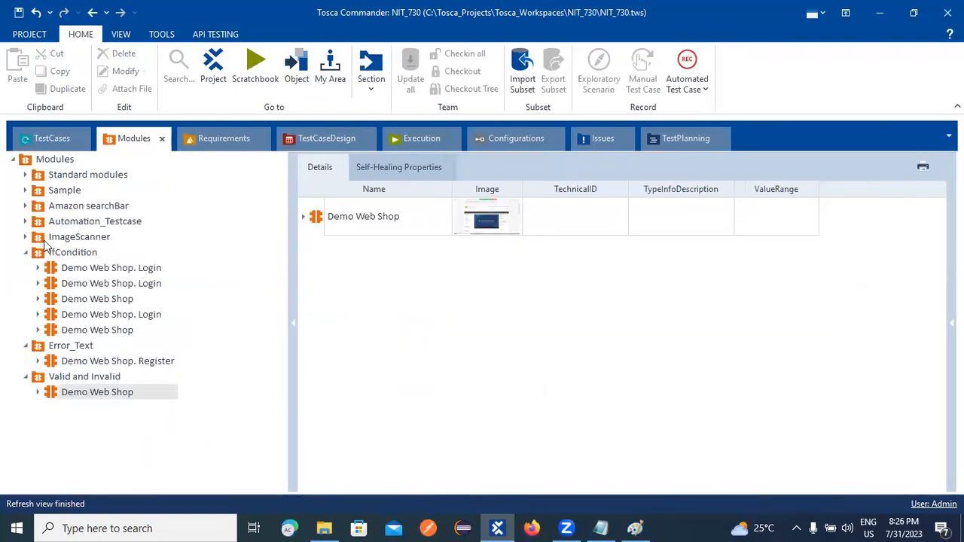
pyautogui.click(76, 285)
pyautogui.click(73, 302)
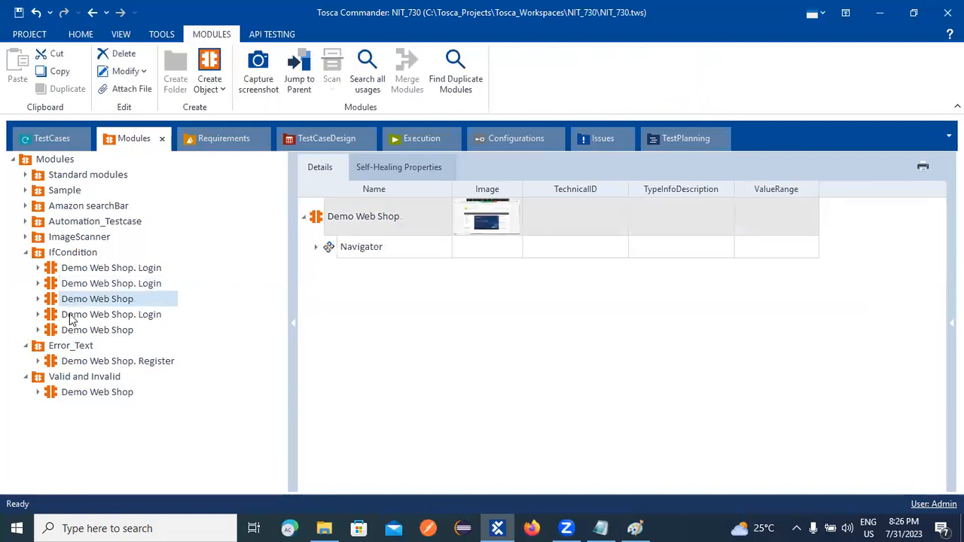
# Drag the Demo Web Shop module onto TC_01 and accept the missing test step values warning.
pyautogui.click(315, 247)
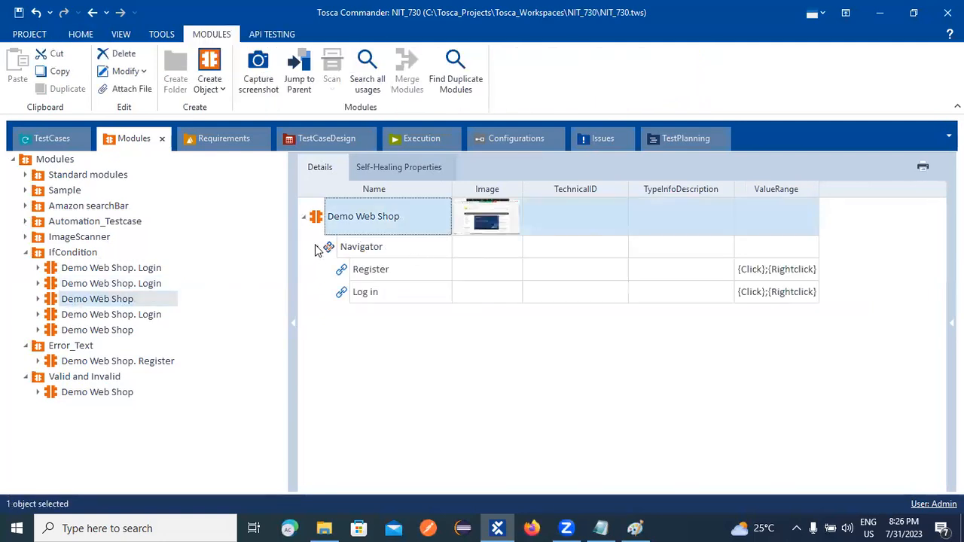
pyautogui.click(316, 247)
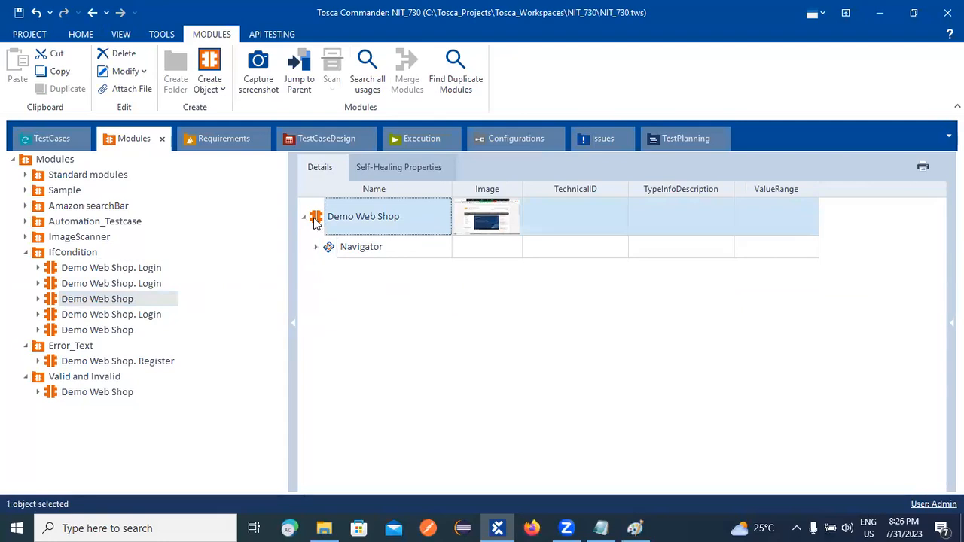
pyautogui.moveTo(277, 196); pyautogui.dragTo(333, 260)
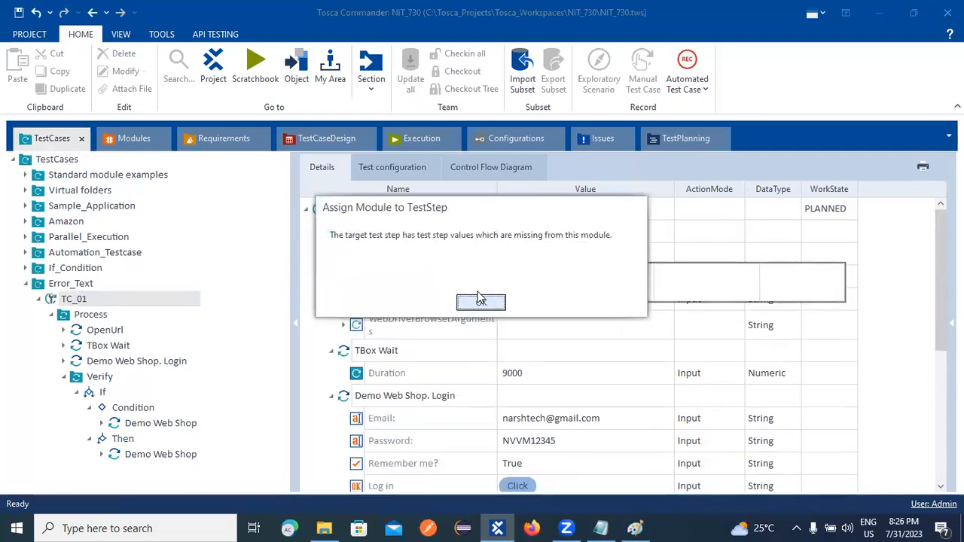
pyautogui.click(491, 303)
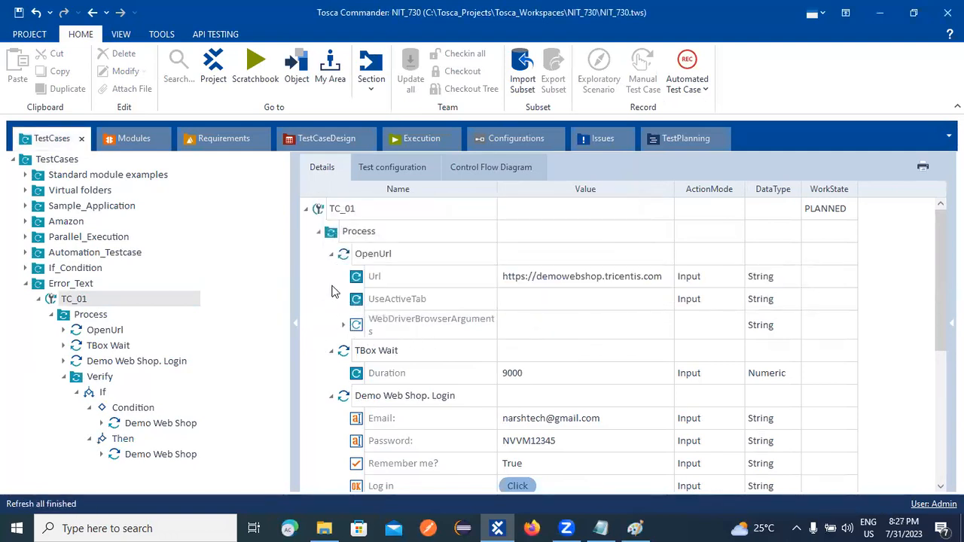
pyautogui.click(336, 257)
# Collapse TBox Wait, browse the Demo Web Shop module and Valid and Invalid folder, then bring Firefox forward.
pyautogui.click(332, 278)
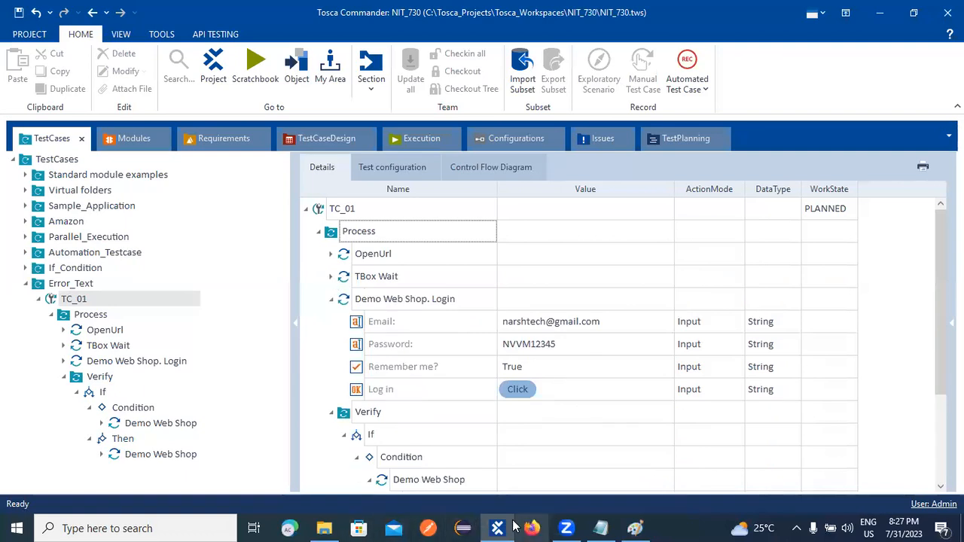
pyautogui.click(119, 143)
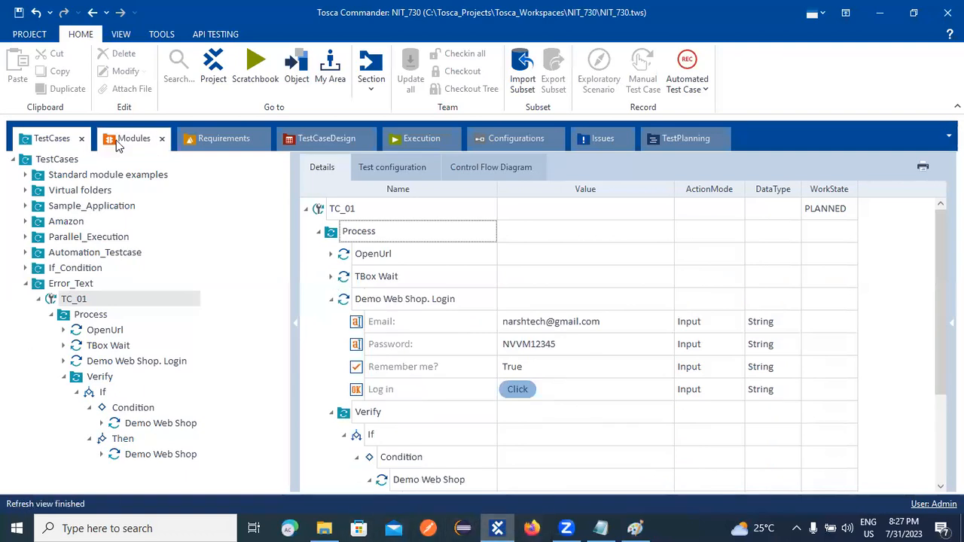
pyautogui.click(101, 298)
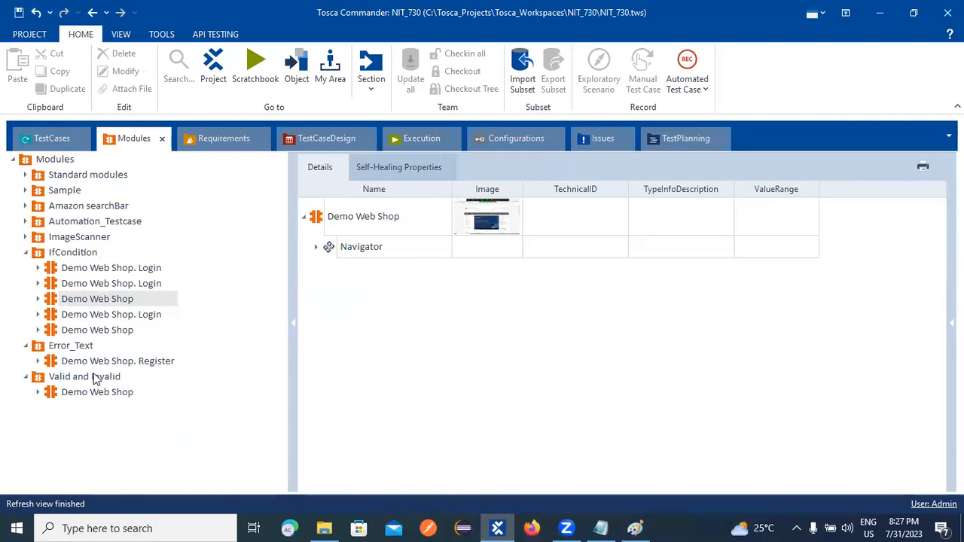
pyautogui.rightClick(64, 382)
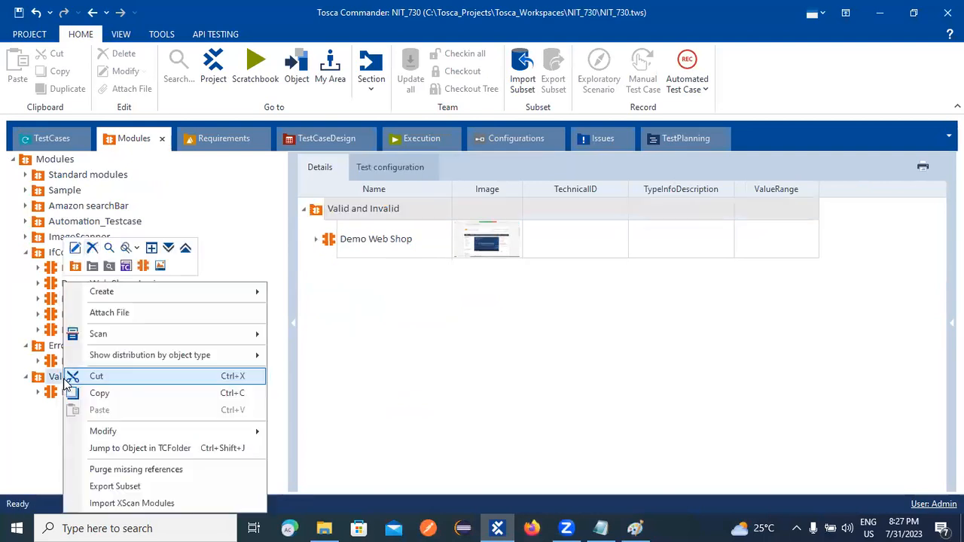
pyautogui.click(530, 527)
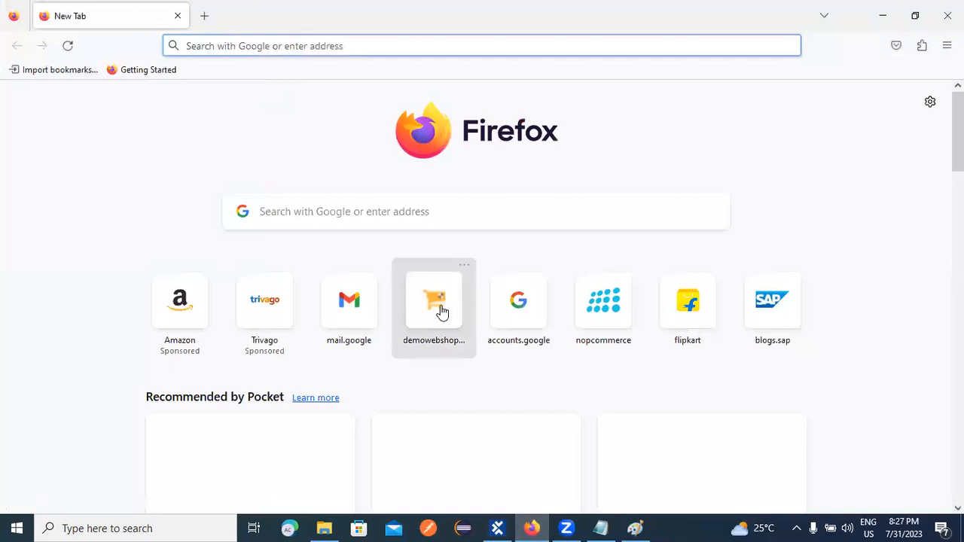
# Load demowebshop.tricentis.com from Firefox's New Tab shortcut, then return to Tosca Commander.
pyautogui.click(442, 312)
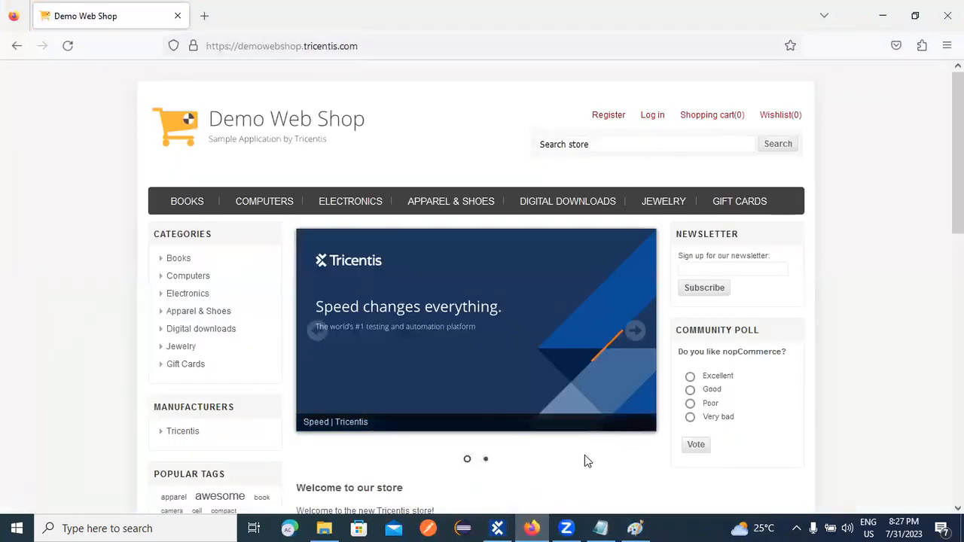
pyautogui.click(496, 527)
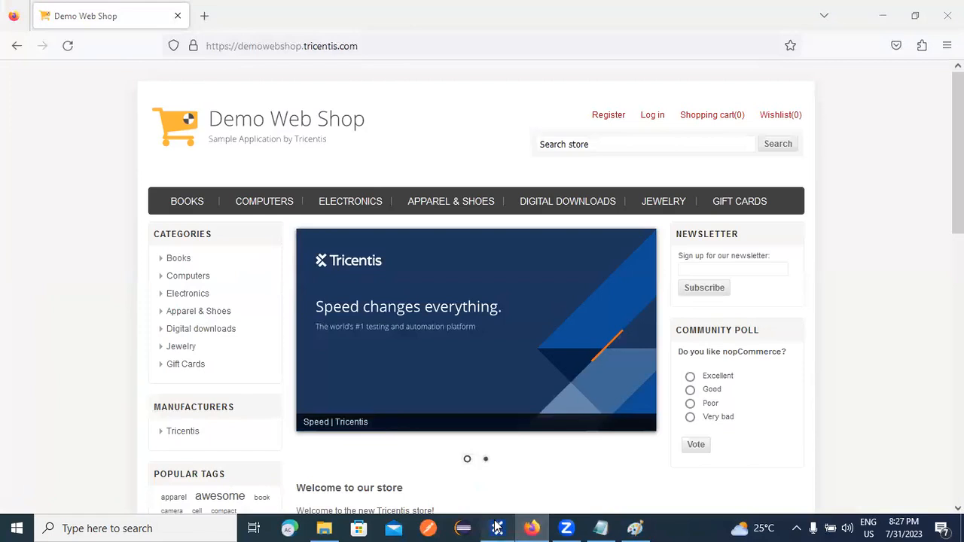
# Scan the Demo Web Shop window into Valid and Invalid, capturing the Register and Log in links.
pyautogui.rightClick(88, 385)
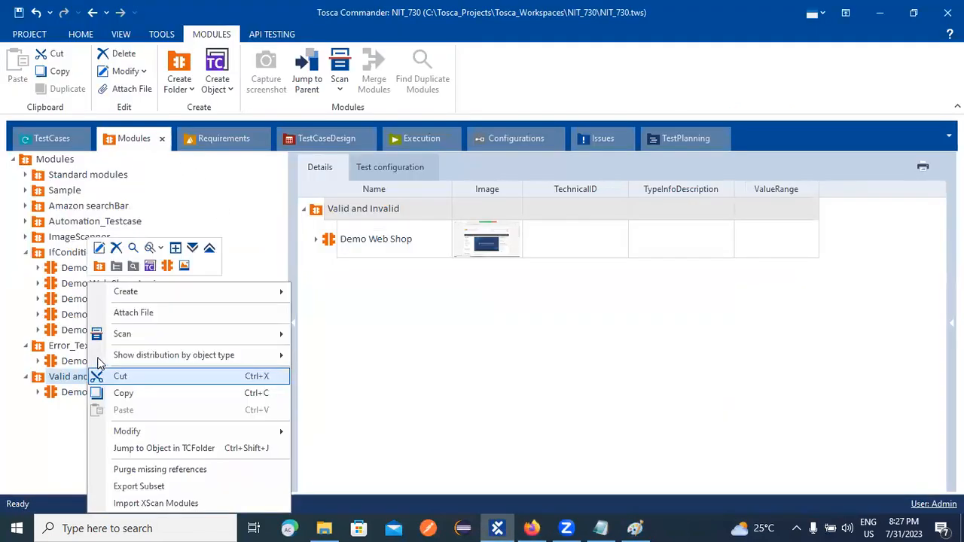
pyautogui.moveTo(147, 332)
pyautogui.click(343, 334)
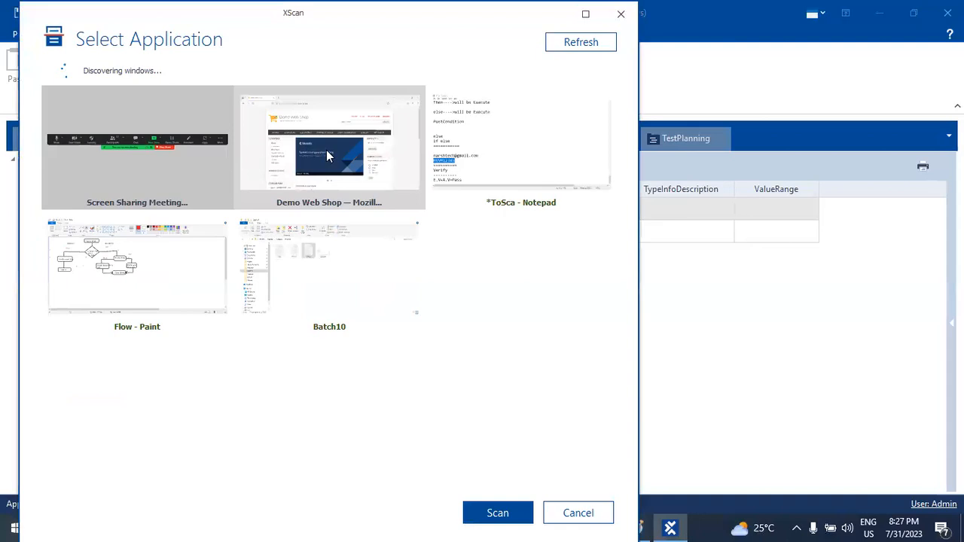
pyautogui.click(504, 514)
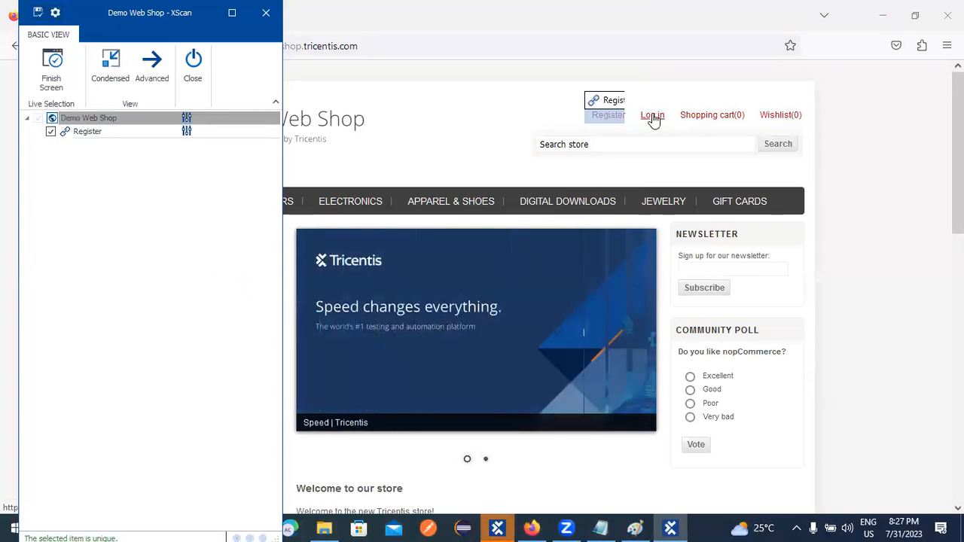
pyautogui.click(652, 117)
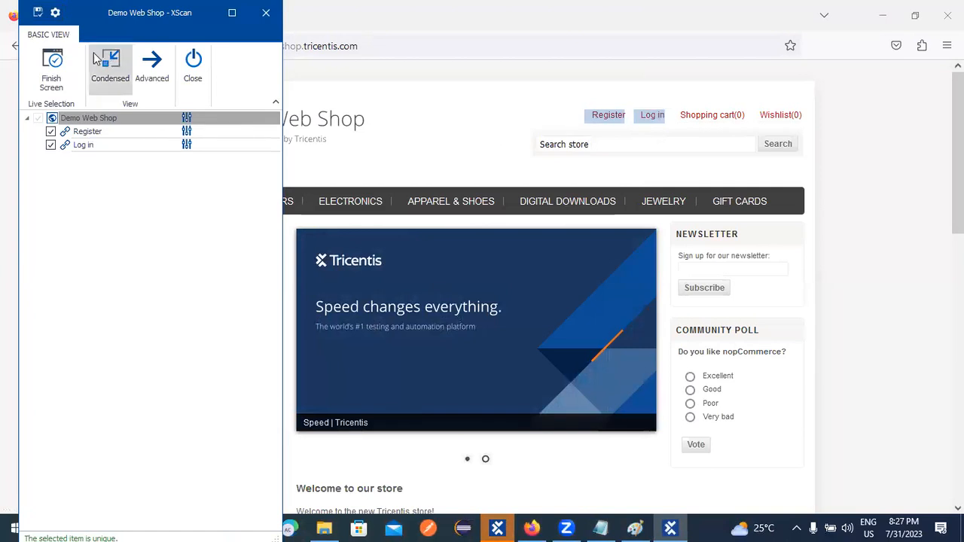
pyautogui.click(37, 12)
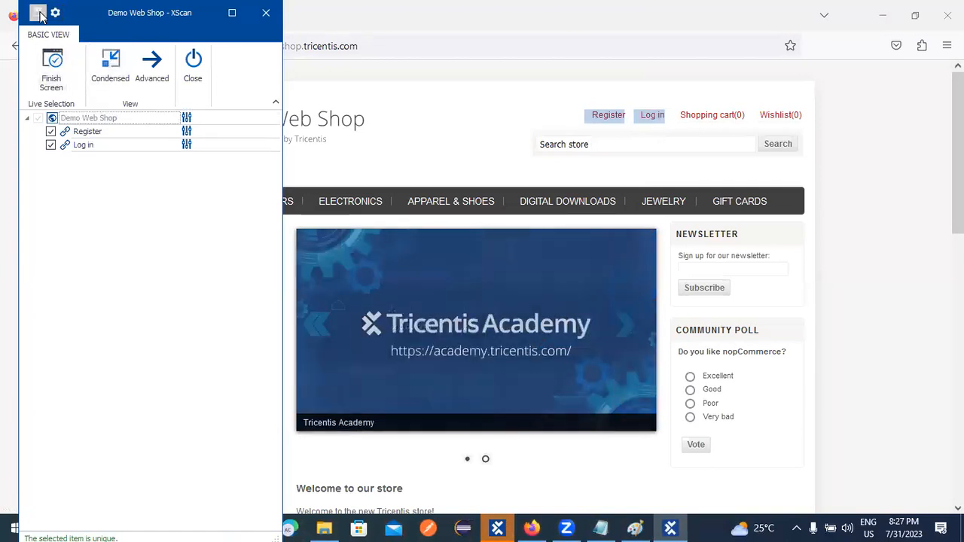
pyautogui.click(192, 66)
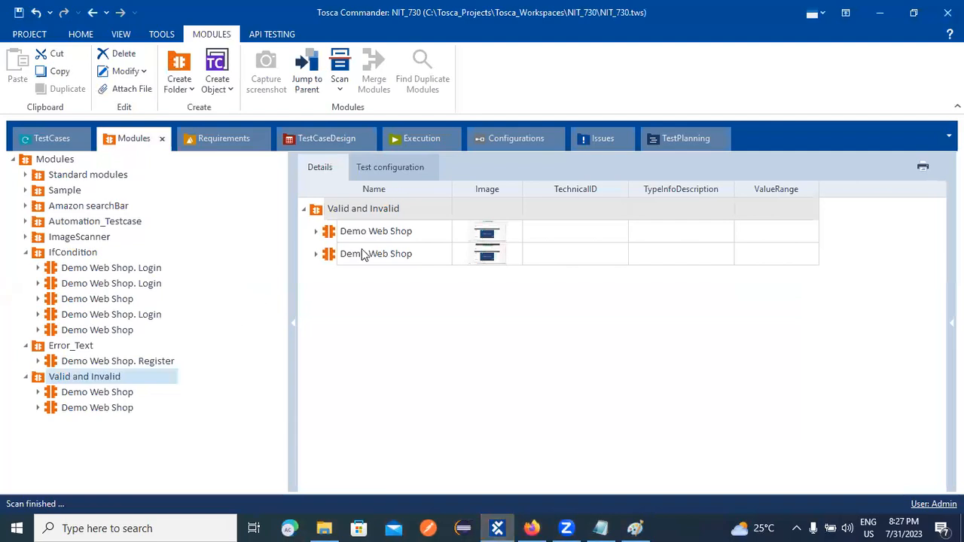
# Group the new module's Register and Log in links into an attribute named 'option'.
pyautogui.click(317, 255)
pyautogui.click(367, 294)
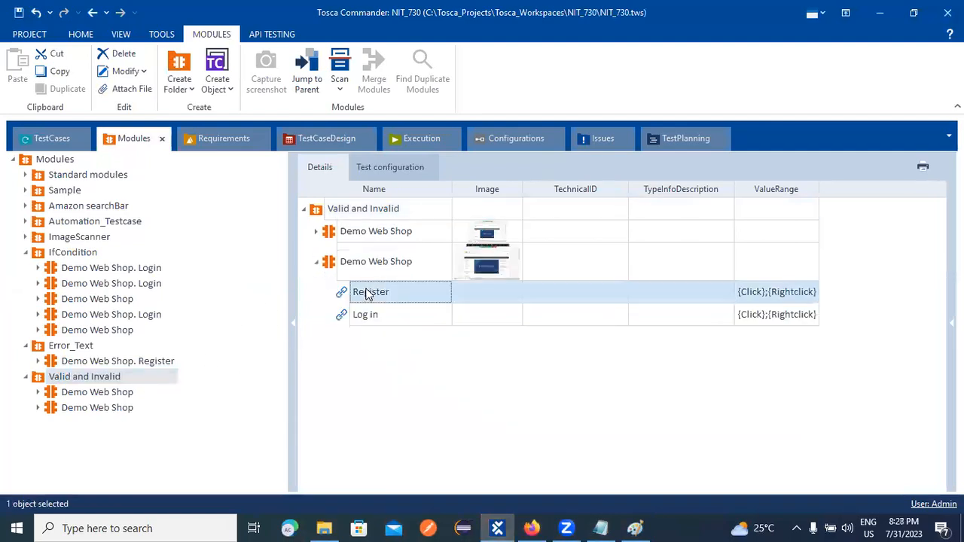
pyautogui.keyDown('shift'); pyautogui.click(391, 313); pyautogui.keyUp('shift')
pyautogui.rightClick(391, 316)
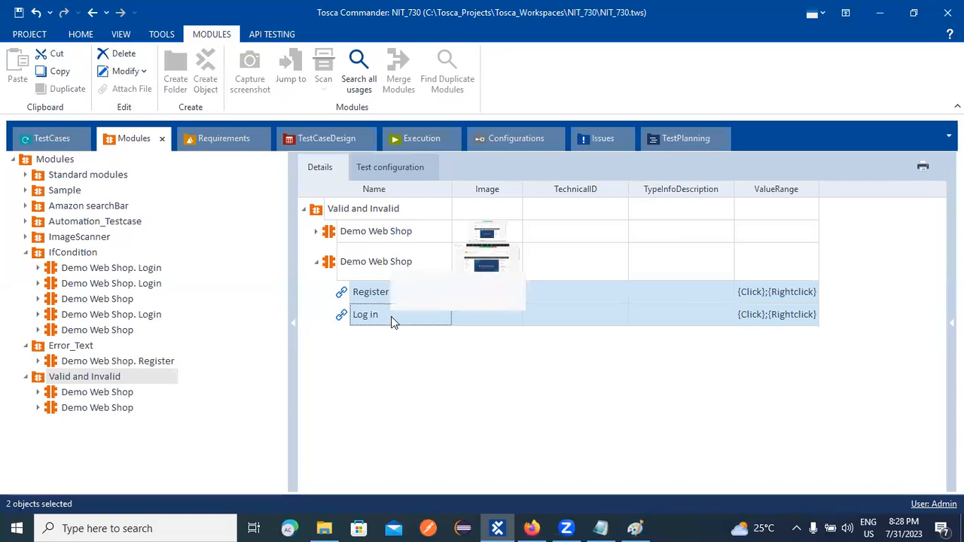
pyautogui.click(442, 326)
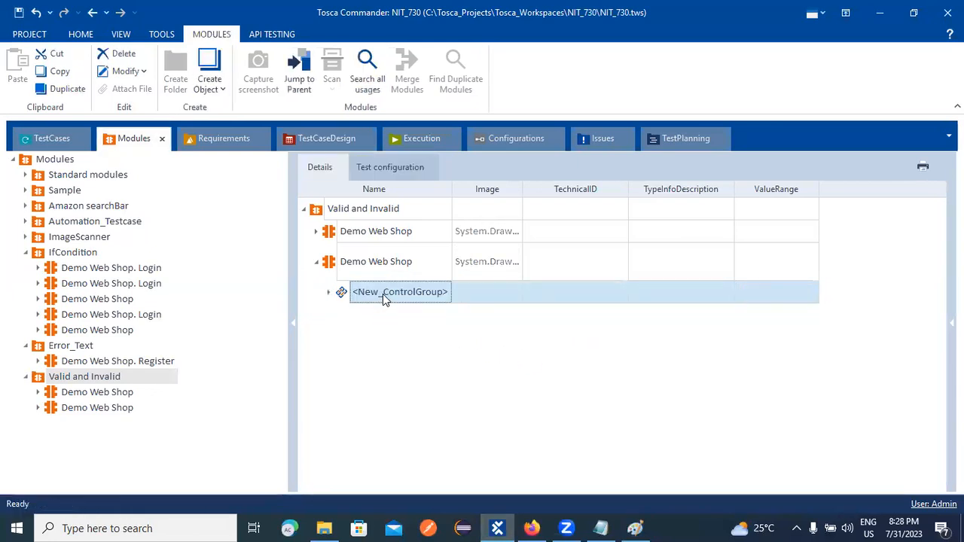
pyautogui.write('B')
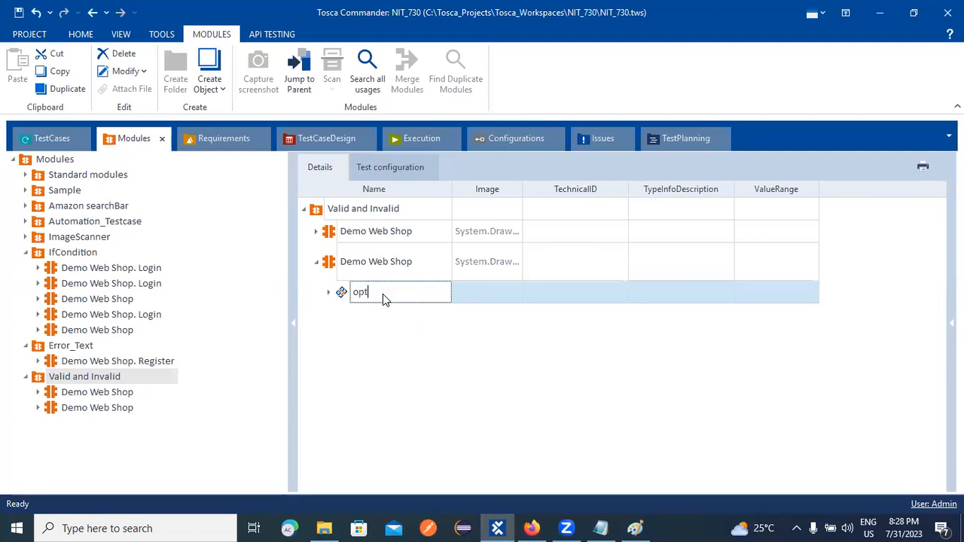
pyautogui.press('Return')
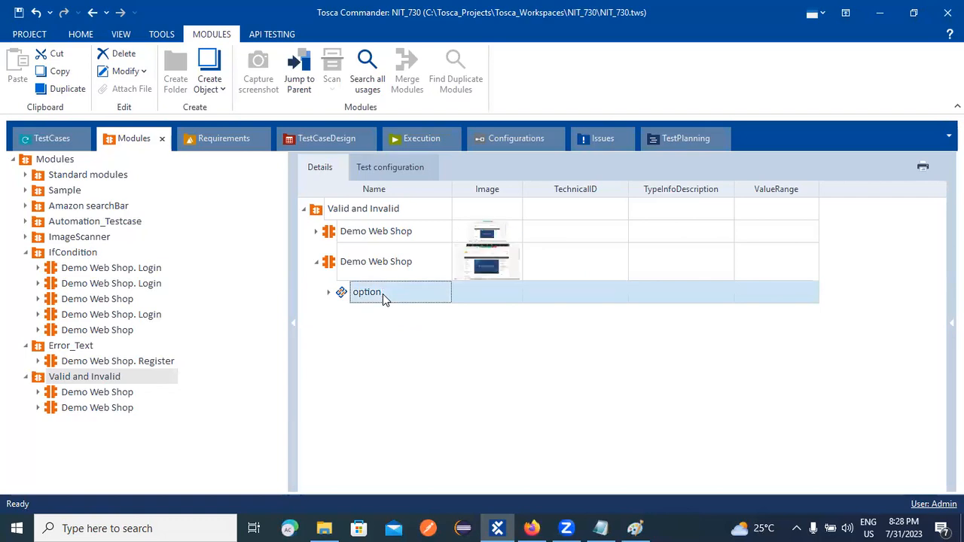
# Drag the second Demo Web Shop module into TC_01.
pyautogui.click(329, 267)
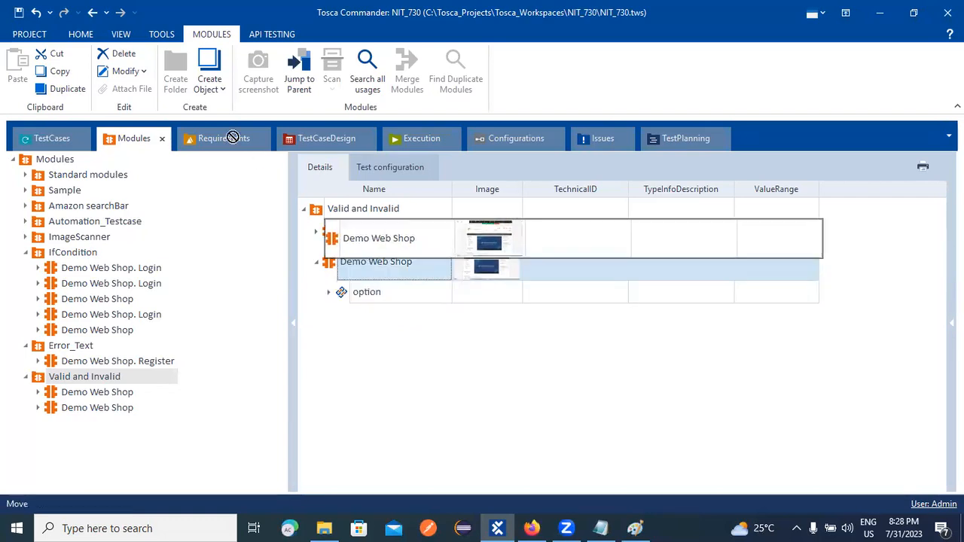
pyautogui.click(70, 135)
pyautogui.moveTo(69, 135); pyautogui.dragTo(339, 261)
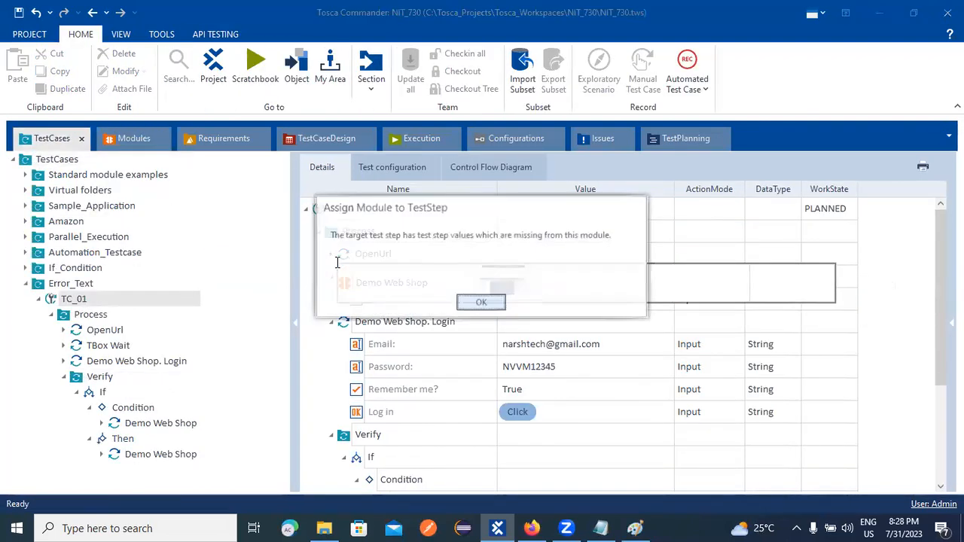
# Dismiss the warning and add the Demo Web Shop module as a new step at the end of TC_01.
pyautogui.click(472, 303)
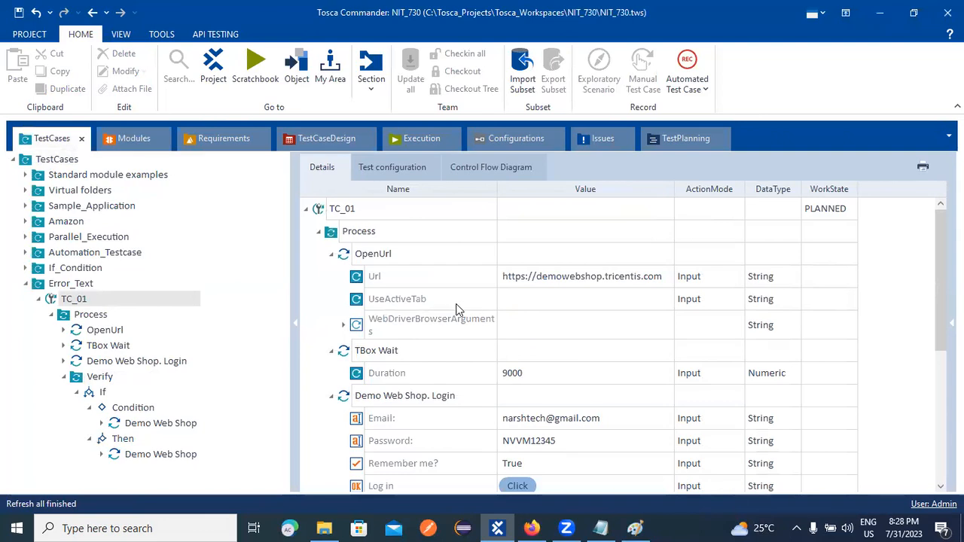
pyautogui.click(331, 255)
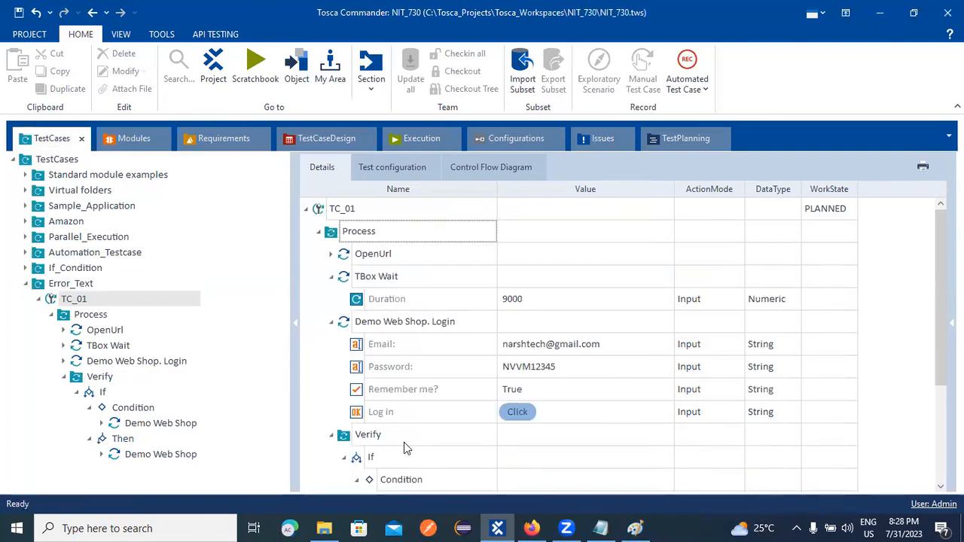
pyautogui.click(134, 139)
pyautogui.moveTo(327, 265); pyautogui.dragTo(456, 260)
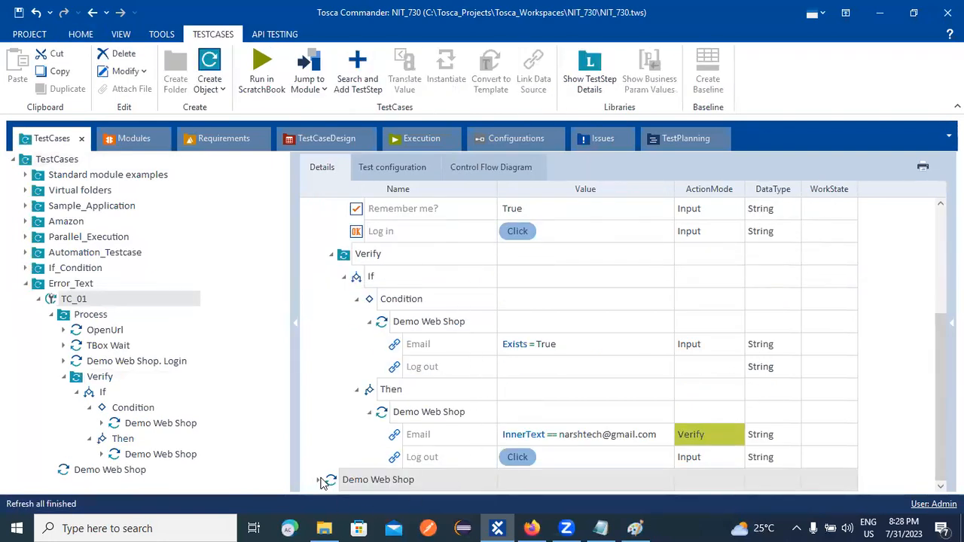
# Try dragging the new Demo Web Shop step into Process near TBox Wait.
pyautogui.moveTo(328, 480); pyautogui.dragTo(84, 369)
pyautogui.moveTo(337, 480); pyautogui.dragTo(74, 375)
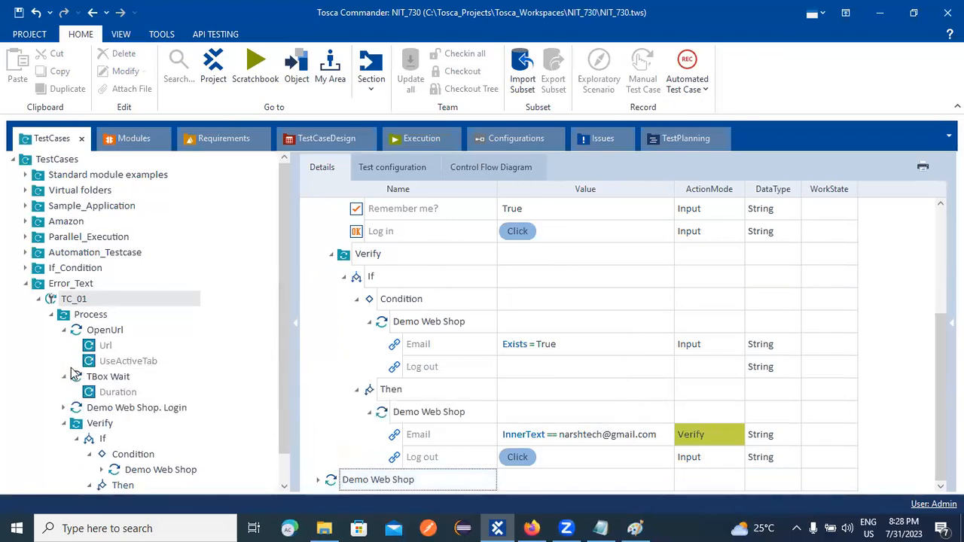
pyautogui.click(103, 411)
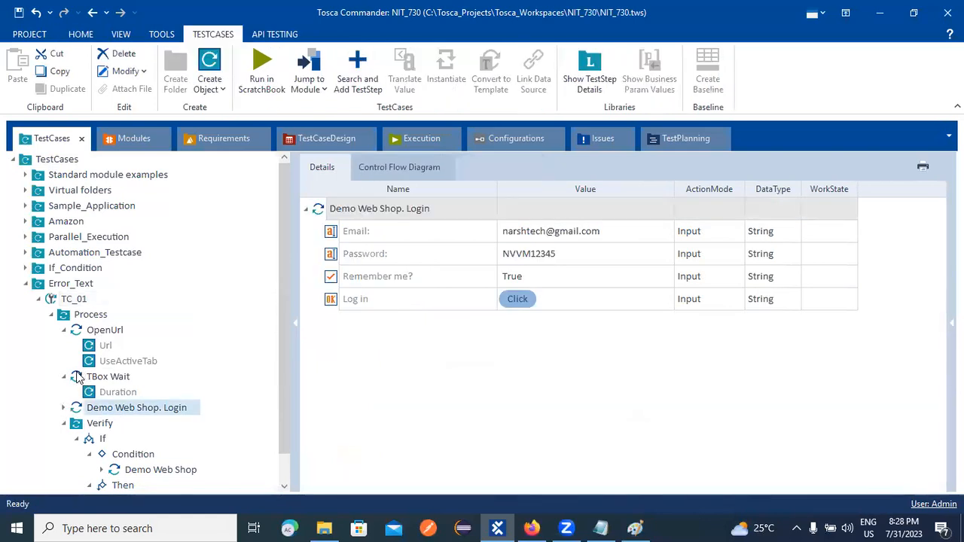
pyautogui.click(79, 377)
pyautogui.scroll(-1, 222, 426)
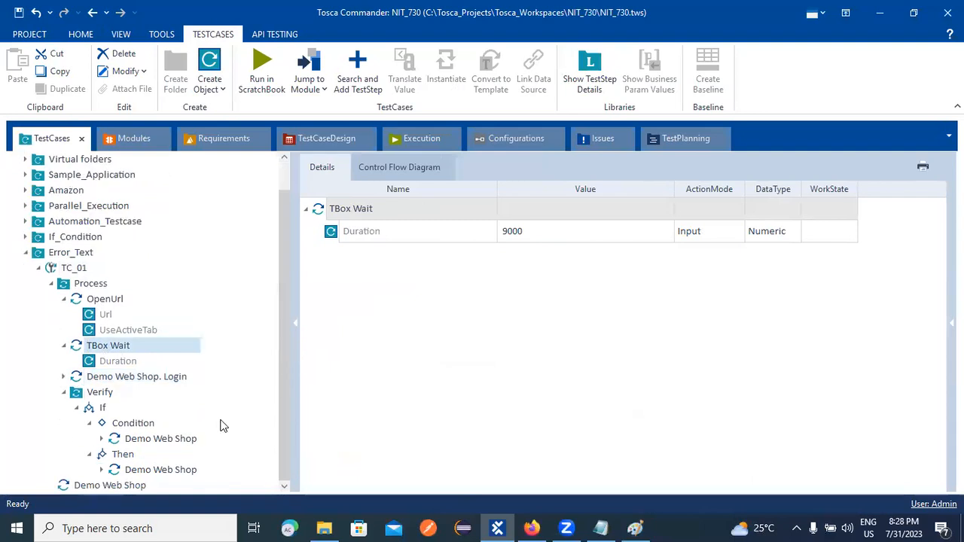
pyautogui.moveTo(66, 485); pyautogui.dragTo(70, 340)
pyautogui.click(72, 485)
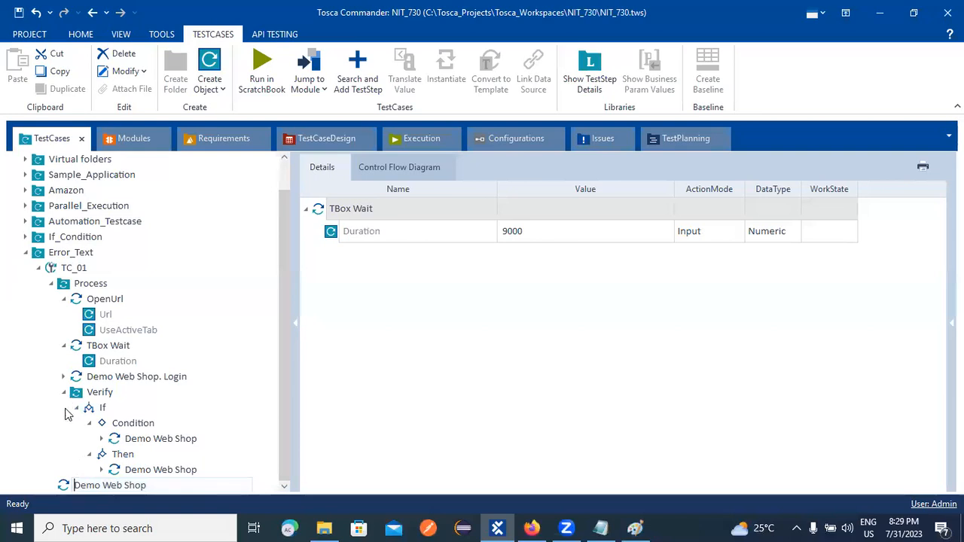
pyautogui.click(21, 476)
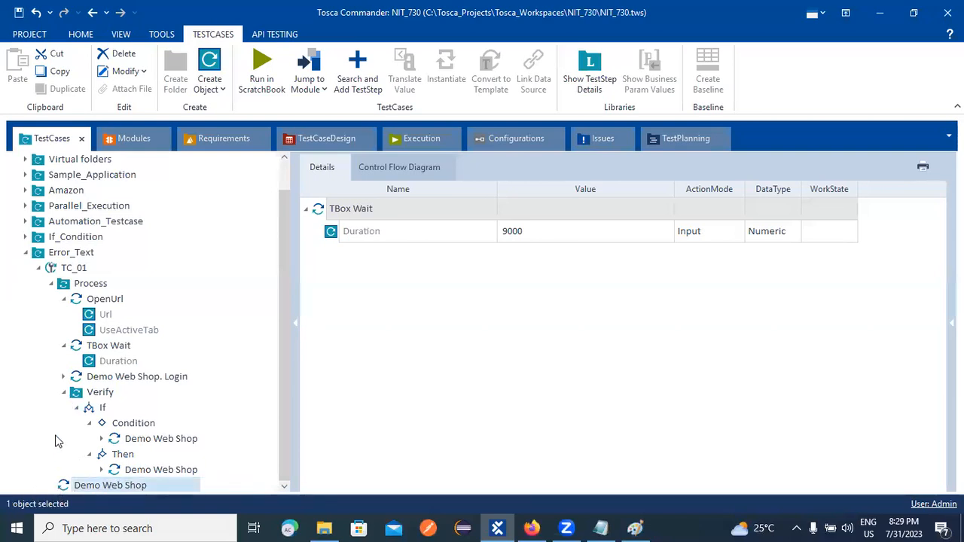
# Keep trying to drag the Demo Web Shop step into Process above TBox Wait or near OpenUrl.
pyautogui.moveTo(63, 485); pyautogui.dragTo(65, 342)
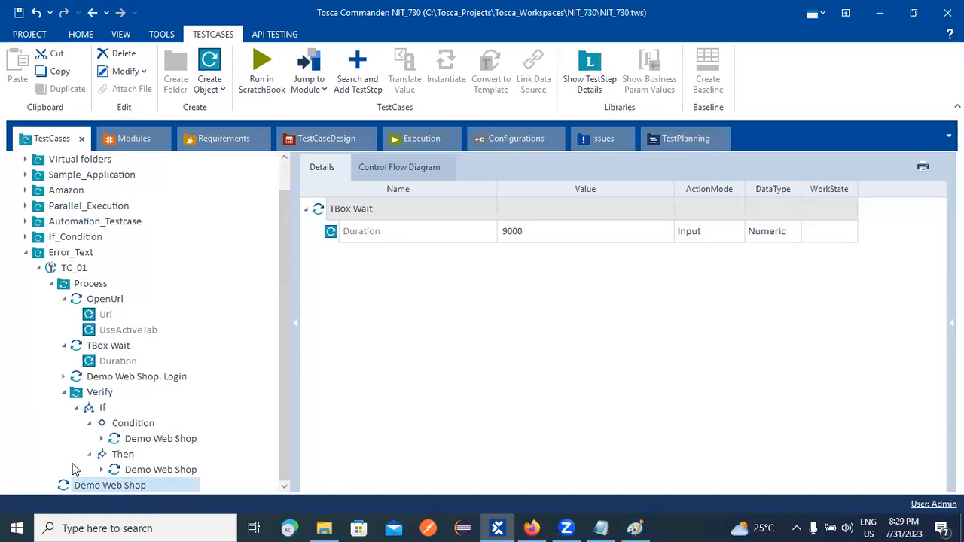
pyautogui.click(73, 487)
pyautogui.moveTo(54, 485); pyautogui.dragTo(83, 347)
pyautogui.moveTo(67, 484); pyautogui.dragTo(96, 362)
pyautogui.moveTo(66, 485); pyautogui.dragTo(107, 366)
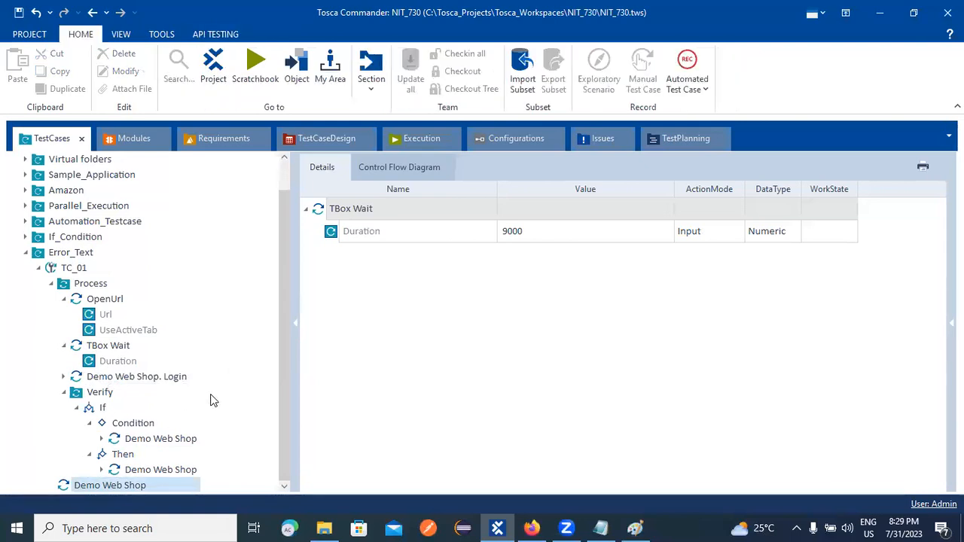
pyautogui.moveTo(79, 454); pyautogui.dragTo(72, 331)
pyautogui.moveTo(69, 485); pyautogui.dragTo(74, 345)
# Collapse Verify and TBox Wait, then cut the Demo Web Shop. Login step and Verify folder.
pyautogui.click(63, 392)
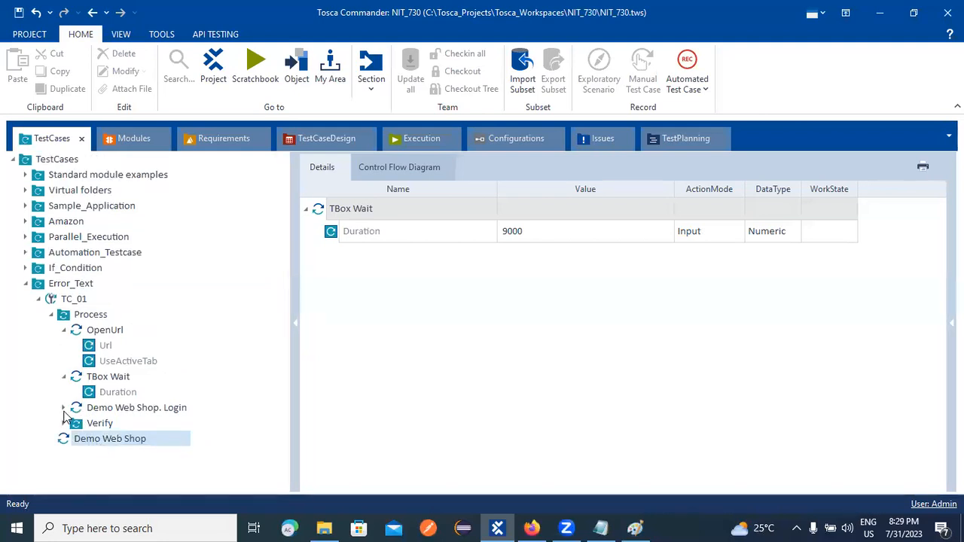
pyautogui.click(65, 378)
pyautogui.click(90, 380)
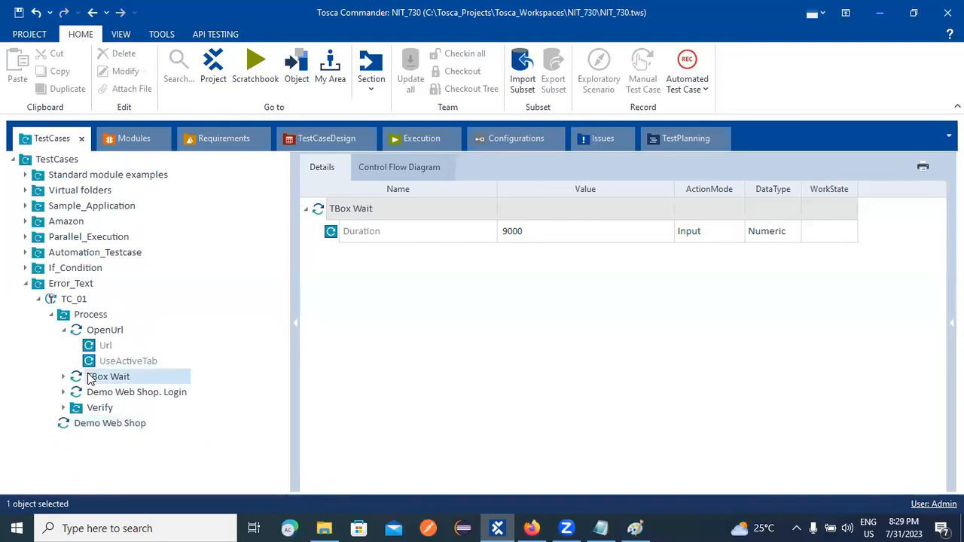
pyautogui.keyDown('ctrl'); pyautogui.click(121, 394); pyautogui.keyUp('ctrl')
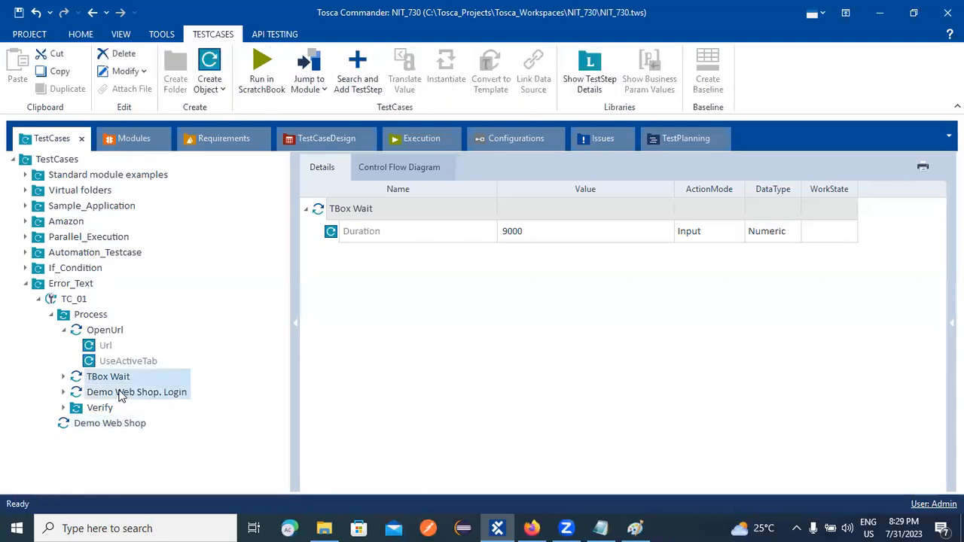
pyautogui.click(93, 376)
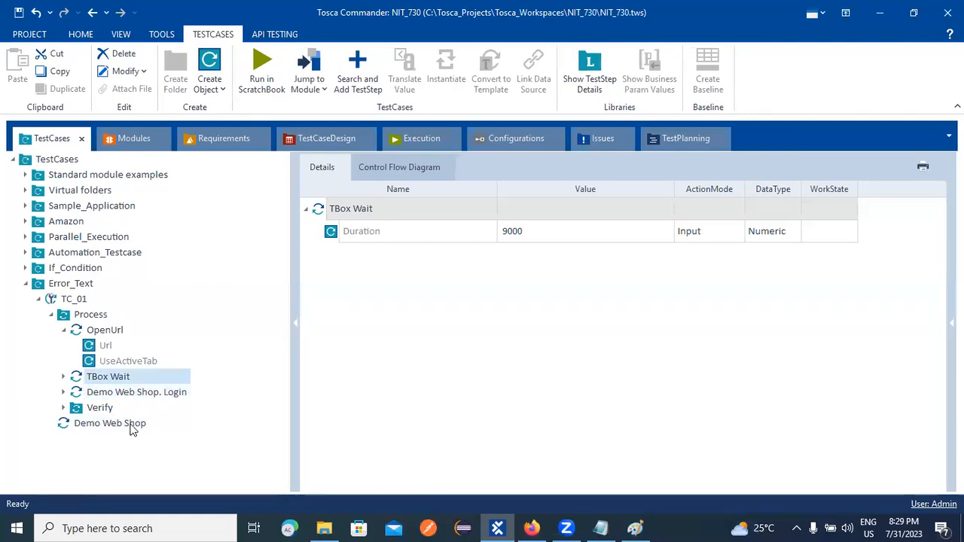
pyautogui.click(116, 394)
pyautogui.keyDown('ctrl'); pyautogui.click(96, 409); pyautogui.keyUp('ctrl')
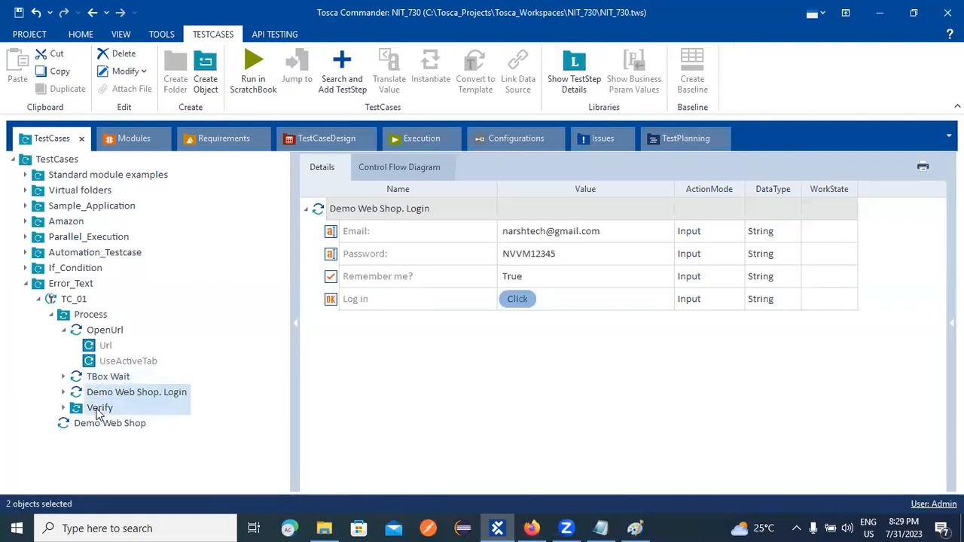
pyautogui.rightClick(106, 411)
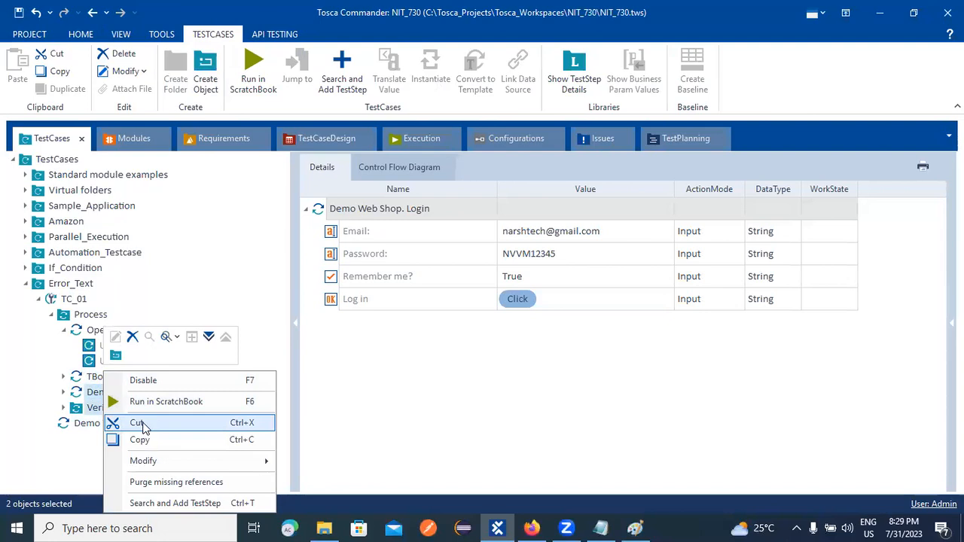
pyautogui.click(137, 423)
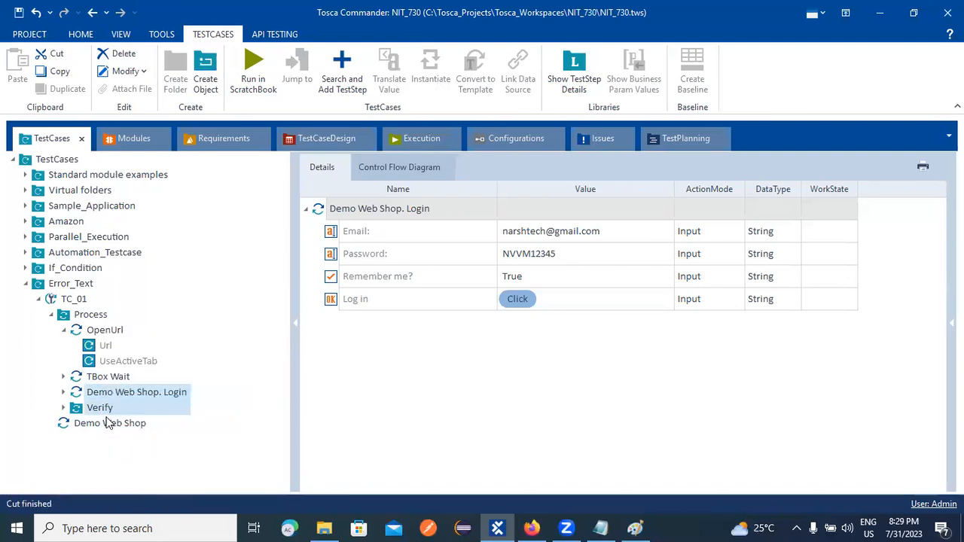
# Repeatedly try dragging the Demo Web Shop step up into Process above TBox Wait.
pyautogui.moveTo(92, 427); pyautogui.dragTo(89, 382)
pyautogui.click(100, 395)
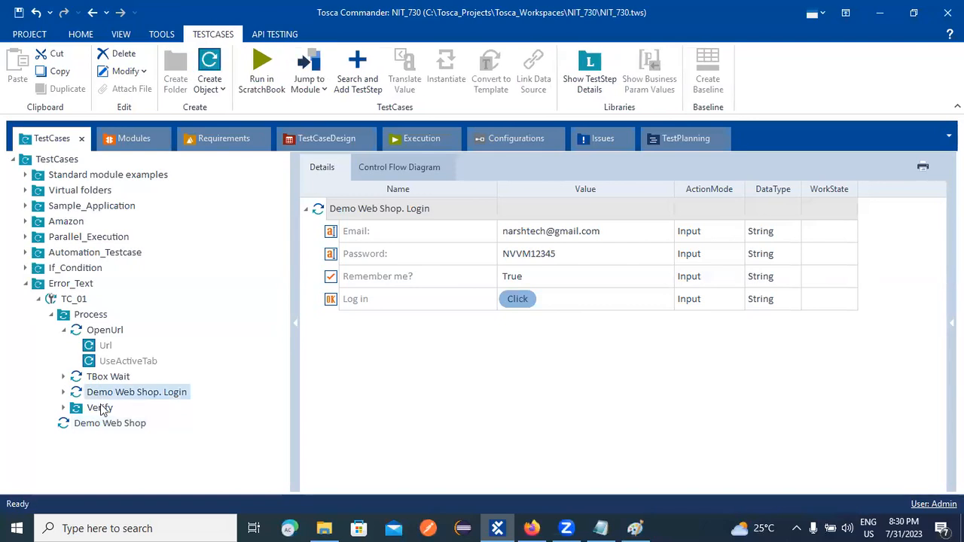
pyautogui.click(98, 409)
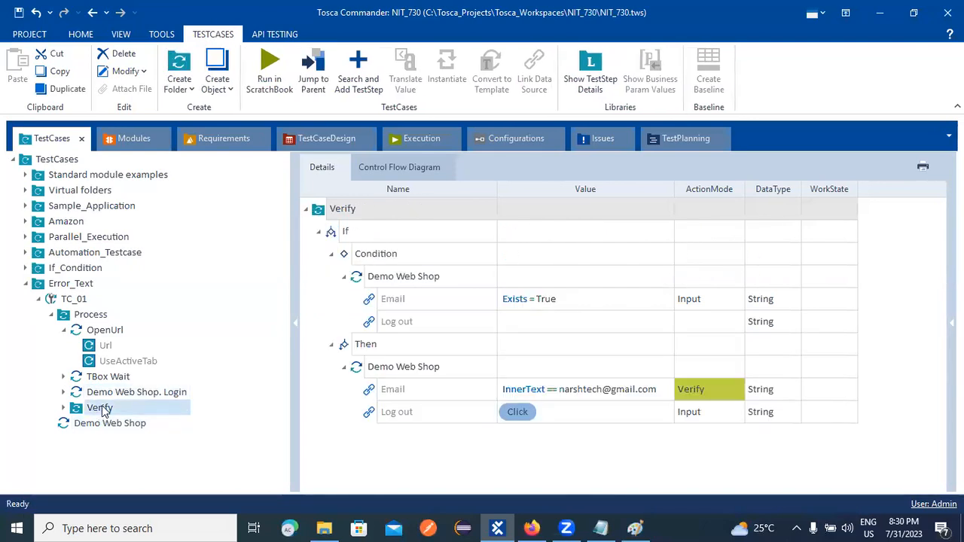
pyautogui.click(101, 393)
pyautogui.moveTo(63, 424); pyautogui.dragTo(81, 392)
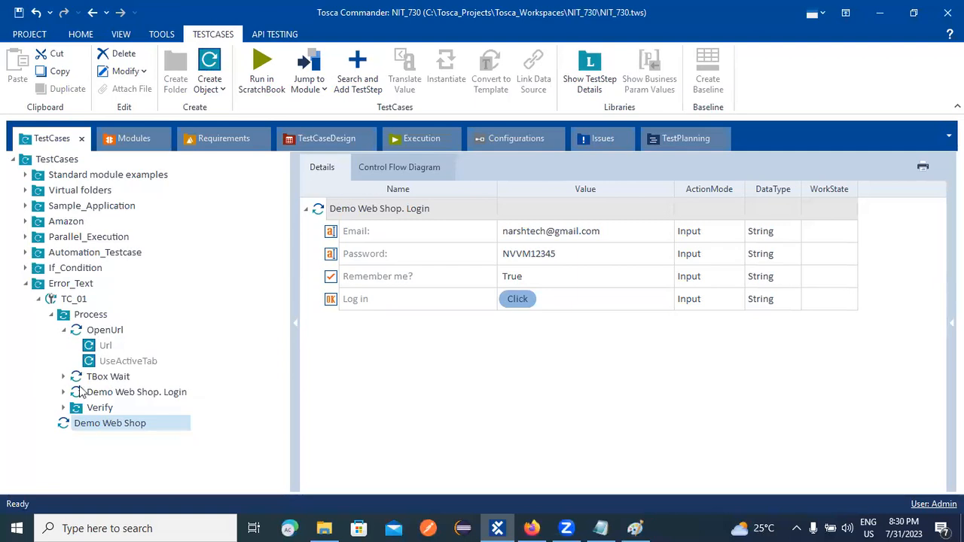
pyautogui.moveTo(63, 424); pyautogui.dragTo(100, 380)
pyautogui.click(108, 410)
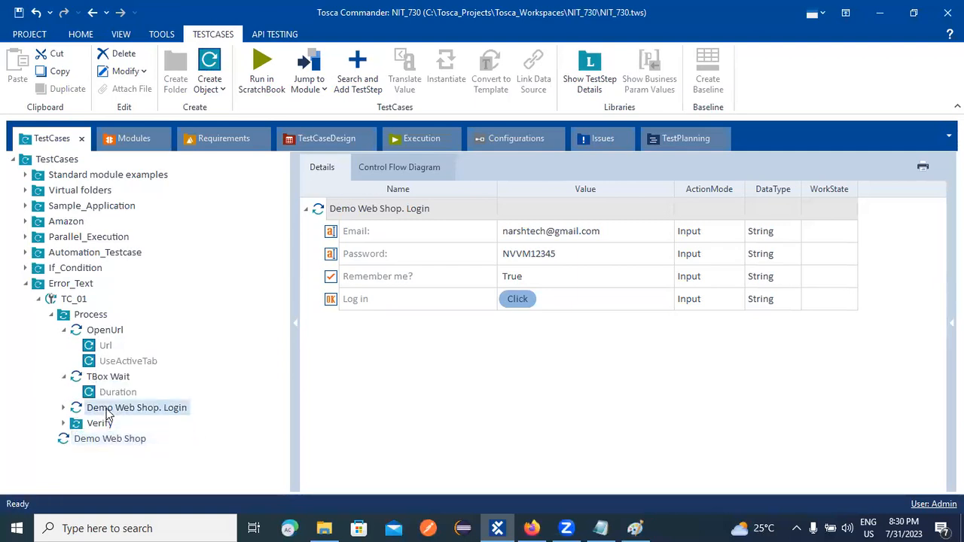
pyautogui.moveTo(83, 438); pyautogui.dragTo(107, 378)
pyautogui.moveTo(74, 438); pyautogui.dragTo(96, 342)
pyautogui.click(62, 441)
pyautogui.moveTo(61, 444); pyautogui.dragTo(85, 338)
pyautogui.moveTo(83, 442); pyautogui.dragTo(89, 339)
# Cut the Demo Web Shop step without pasting it, then view its blank option parameter.
pyautogui.rightClick(98, 439)
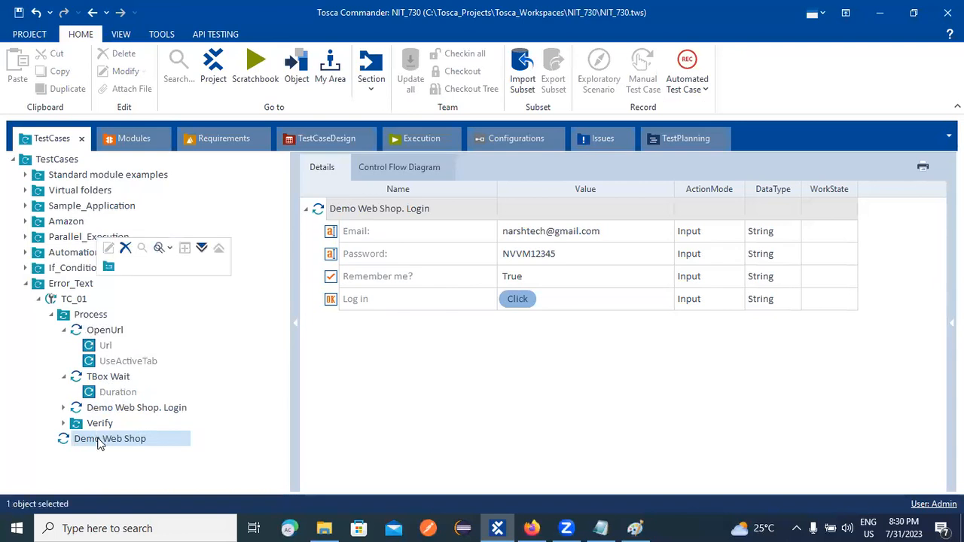
pyautogui.click(128, 389)
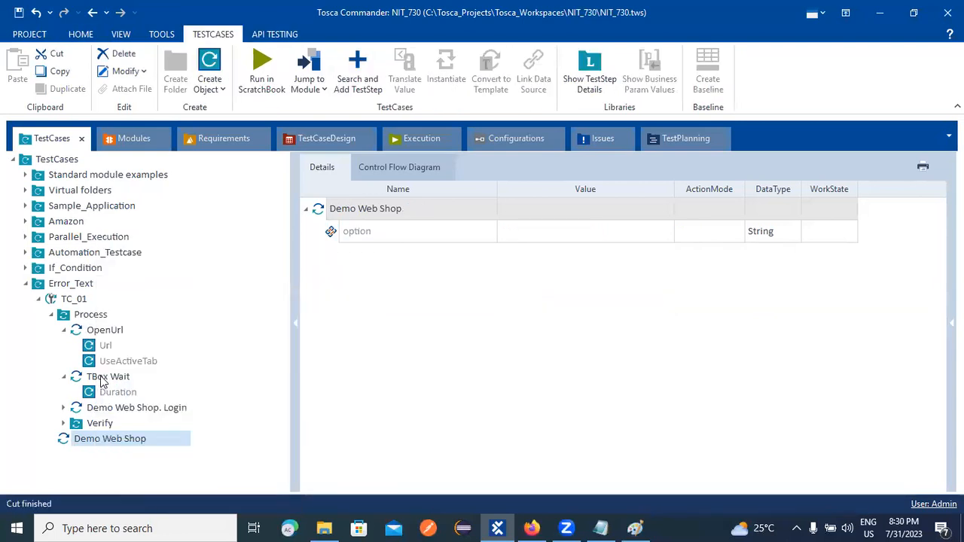
pyautogui.rightClick(107, 377)
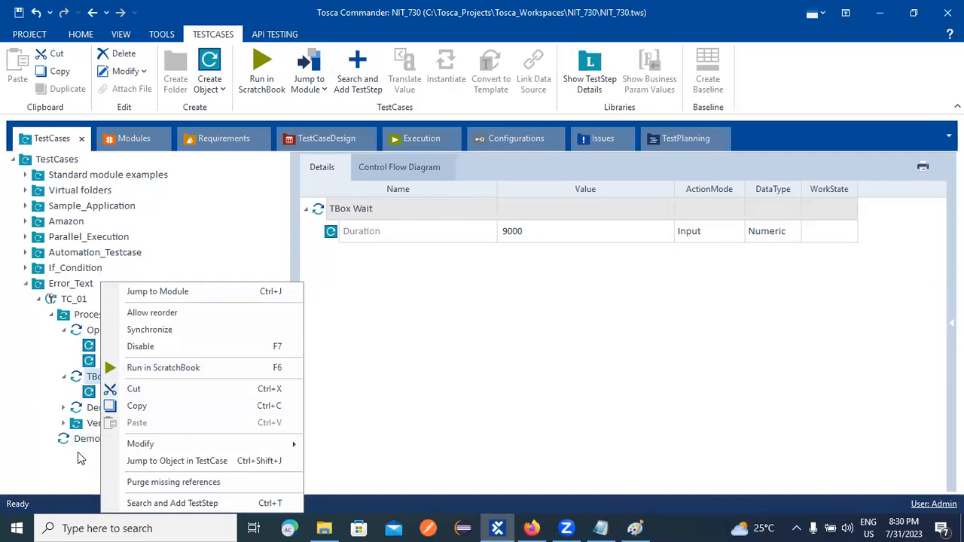
pyautogui.click(93, 465)
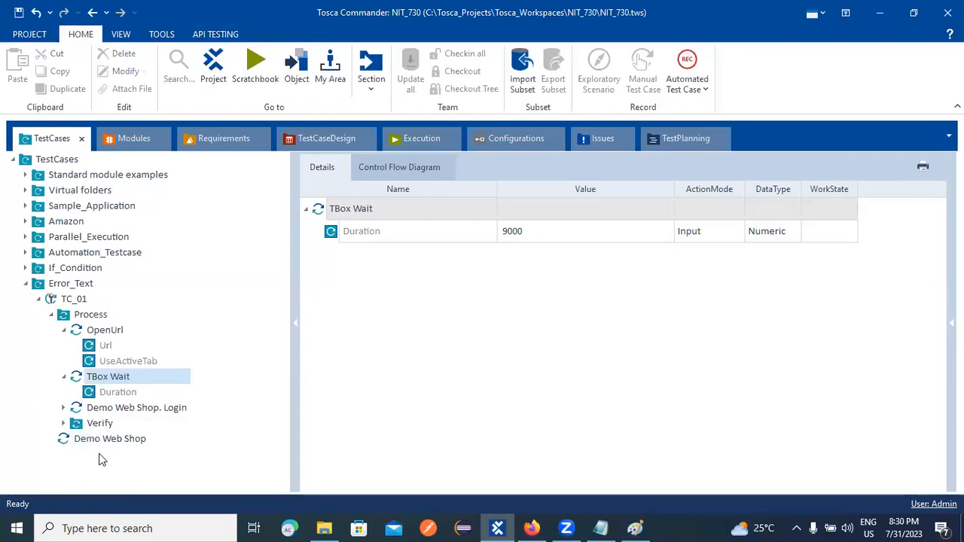
pyautogui.click(93, 442)
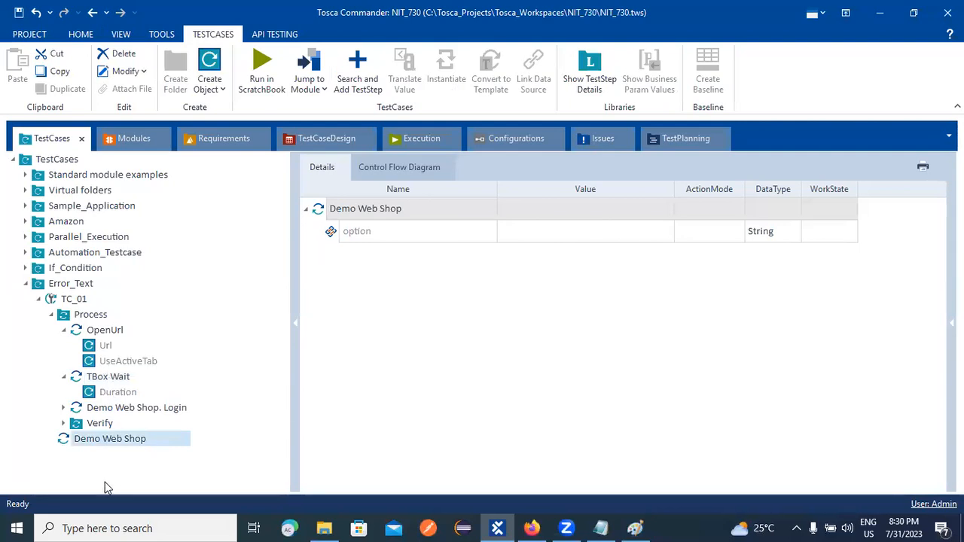
# Set the Demo Web Shop step's option value to Log in.
pyautogui.click(96, 439)
pyautogui.click(575, 232)
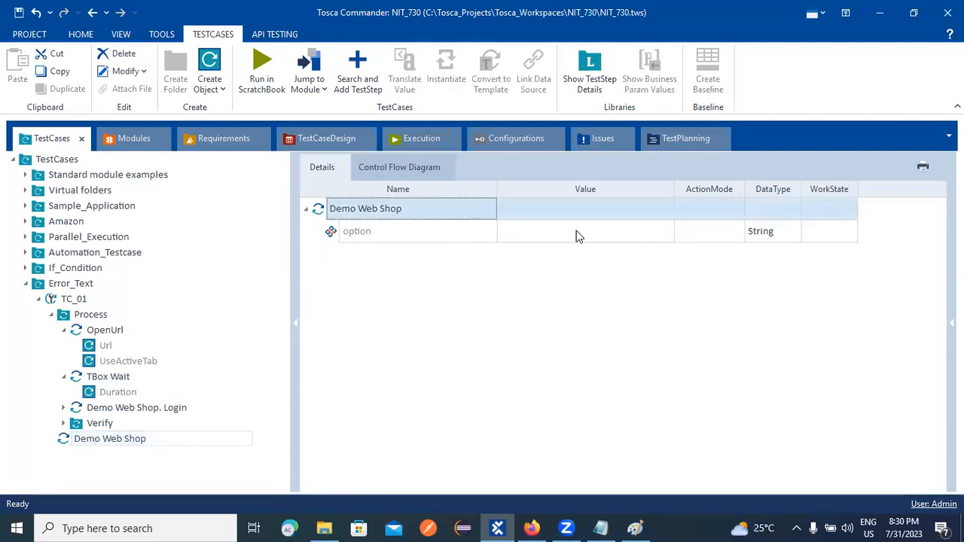
pyautogui.click(637, 231)
pyautogui.click(650, 231)
pyautogui.click(573, 266)
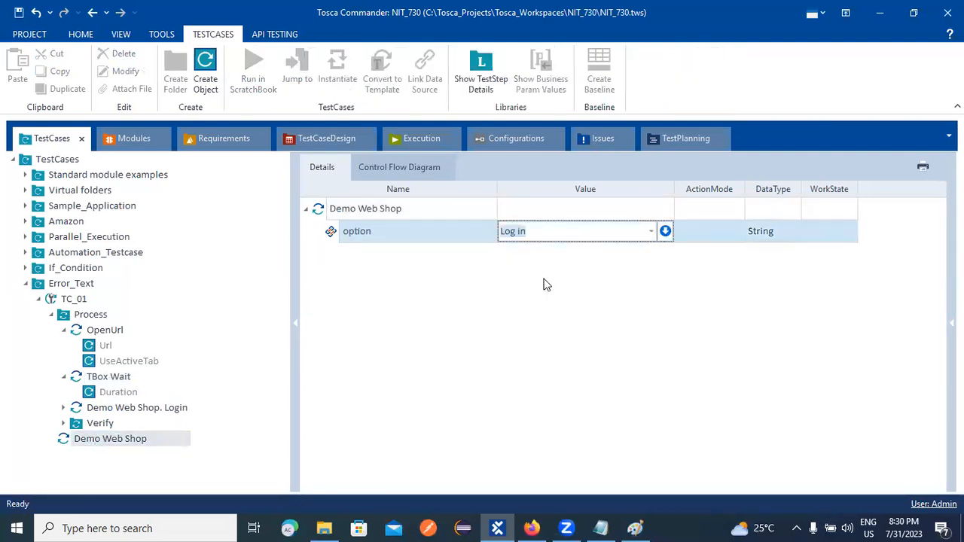
pyautogui.click(484, 375)
# Try again to move the Demo Web Shop step above TBox Wait, collapsing TBox Wait's Duration.
pyautogui.moveTo(71, 445); pyautogui.dragTo(96, 377)
pyautogui.moveTo(64, 437); pyautogui.dragTo(87, 379)
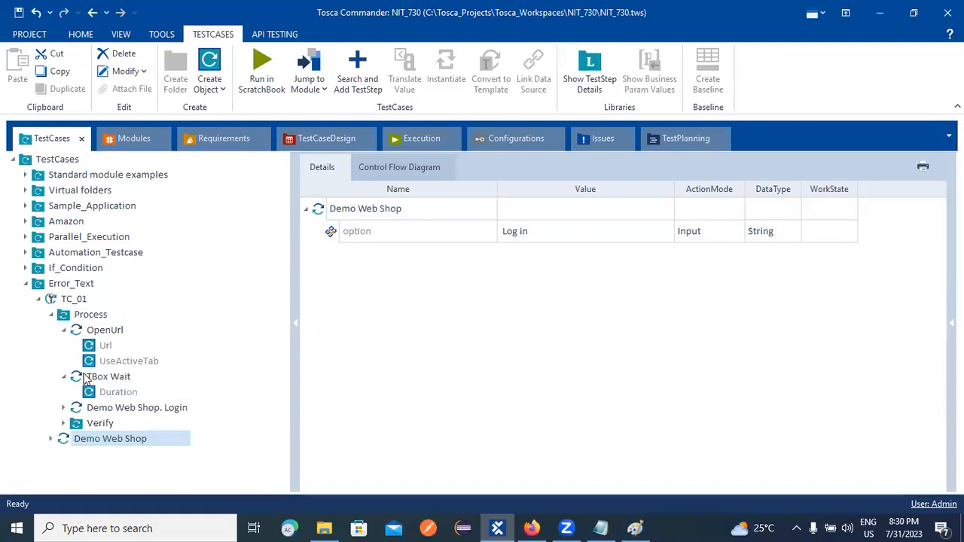
pyautogui.click(64, 378)
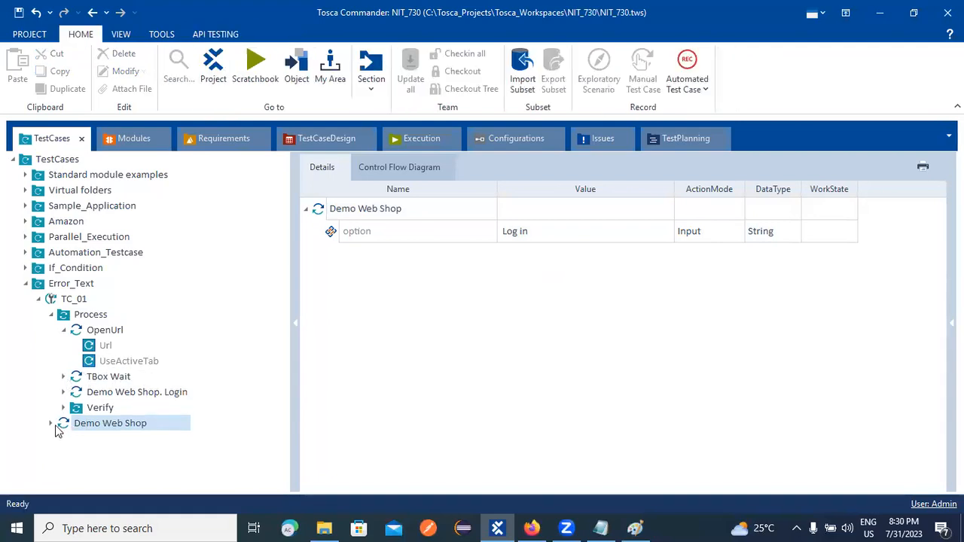
pyautogui.moveTo(55, 424); pyautogui.dragTo(91, 378)
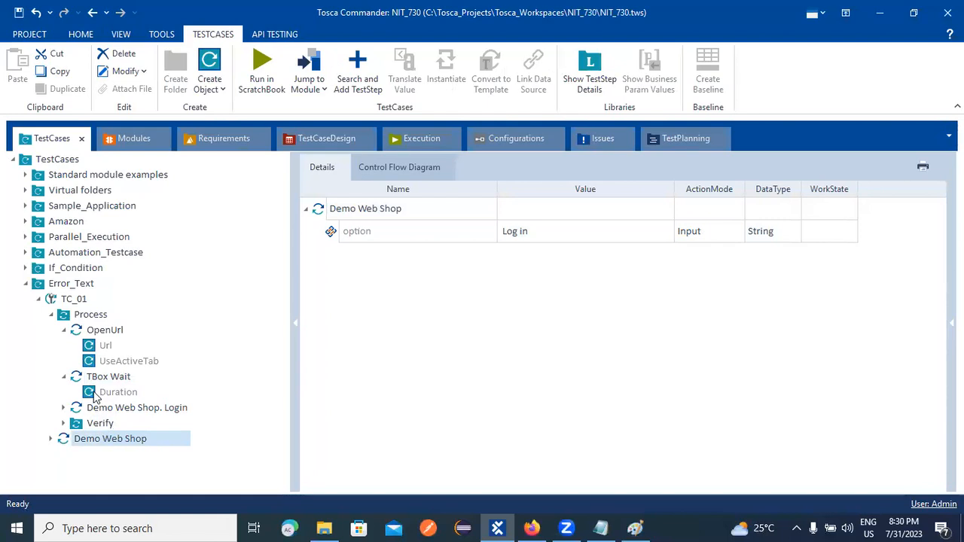
pyautogui.click(64, 377)
pyautogui.moveTo(66, 427); pyautogui.dragTo(85, 379)
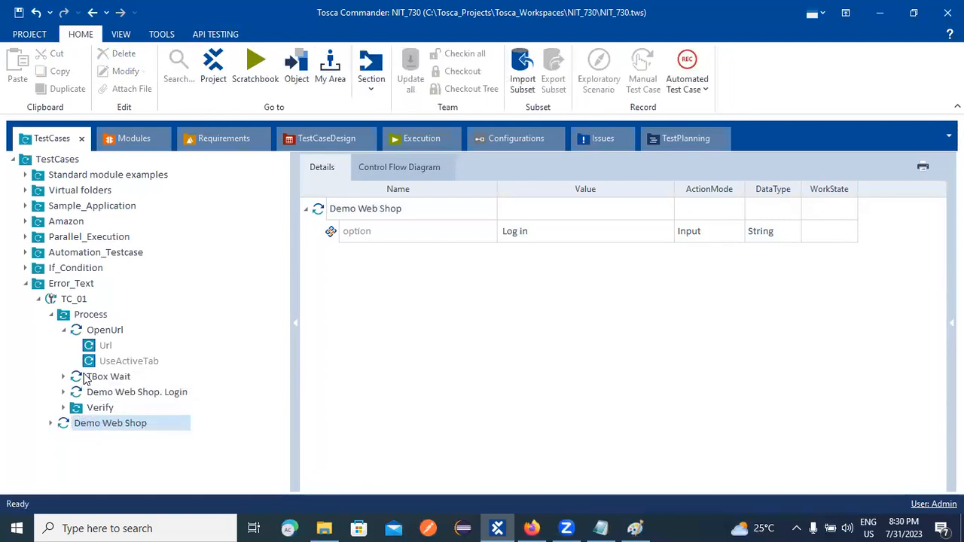
pyautogui.click(102, 397)
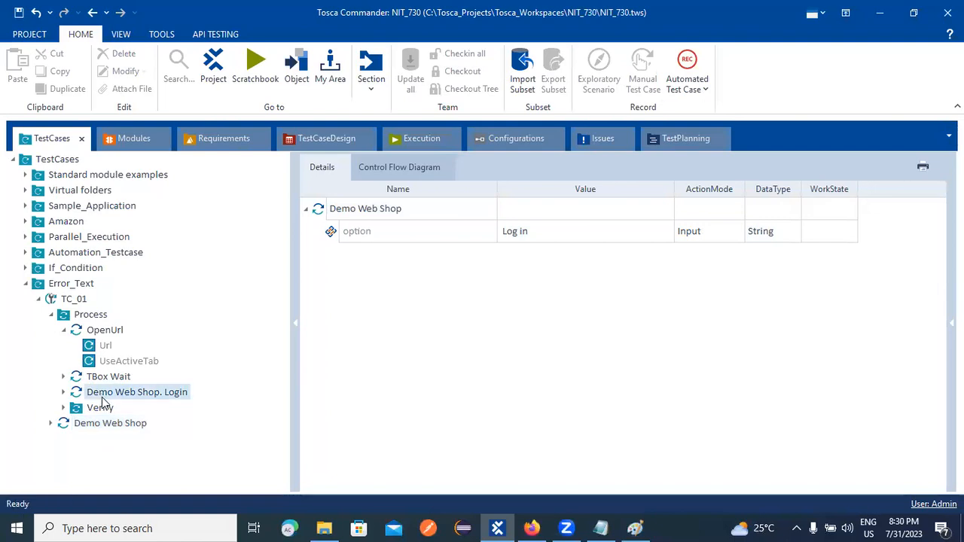
pyautogui.keyDown('shift'); pyautogui.click(100, 406); pyautogui.keyUp('shift')
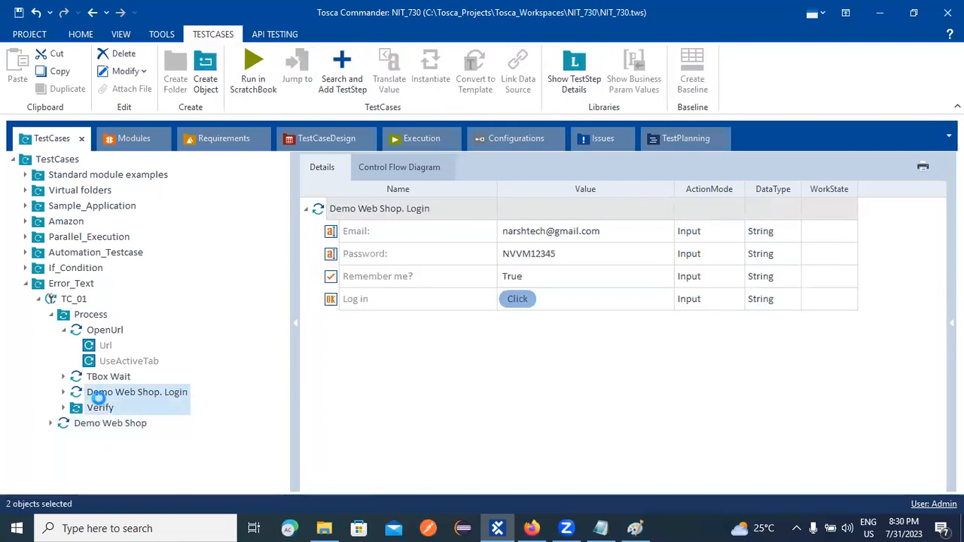
pyautogui.rightClick(98, 396)
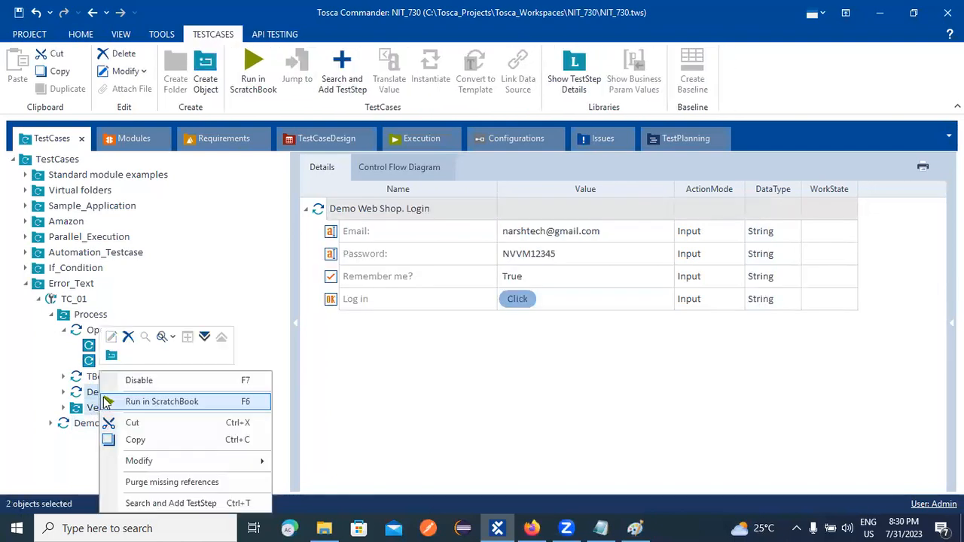
pyautogui.click(134, 423)
pyautogui.click(30, 270)
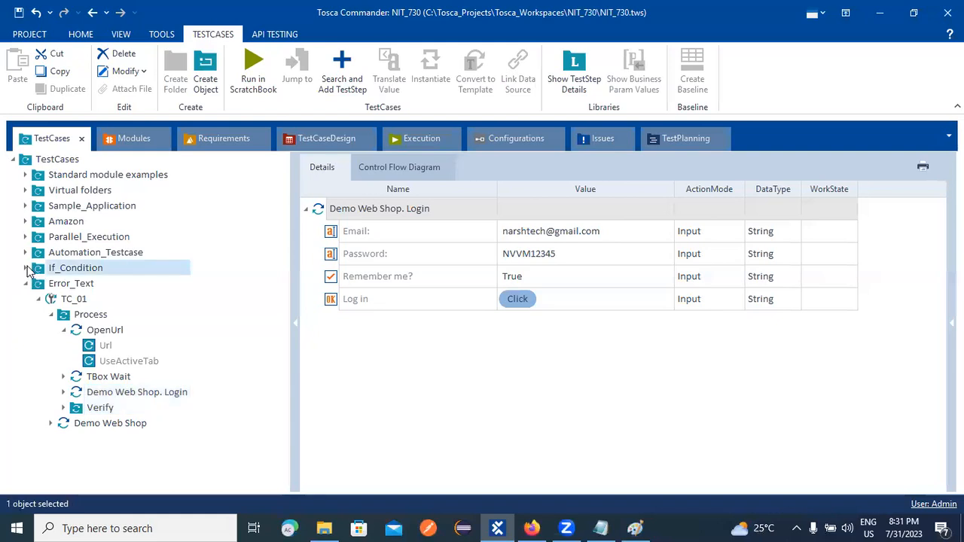
pyautogui.click(26, 268)
pyautogui.click(38, 284)
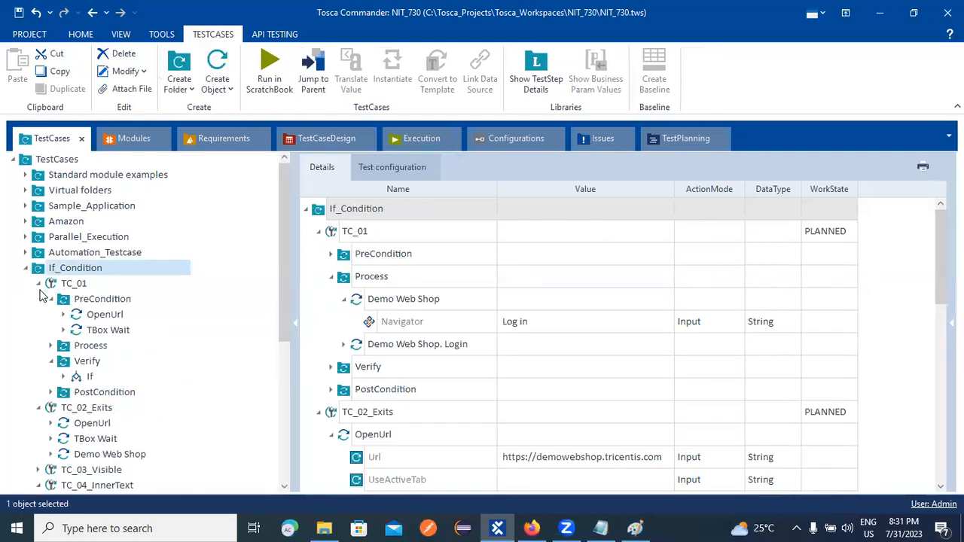
pyautogui.click(51, 299)
pyautogui.click(40, 285)
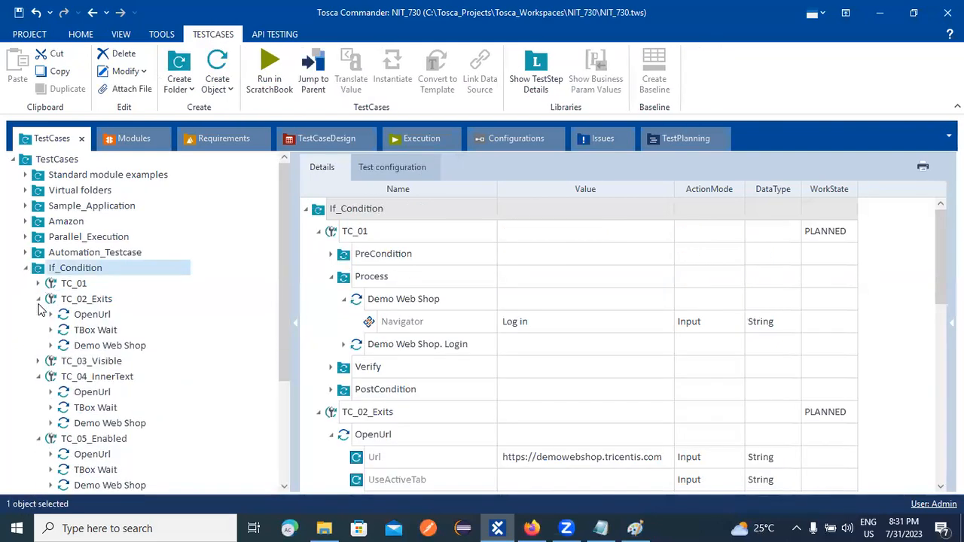
pyautogui.click(39, 301)
pyautogui.click(40, 331)
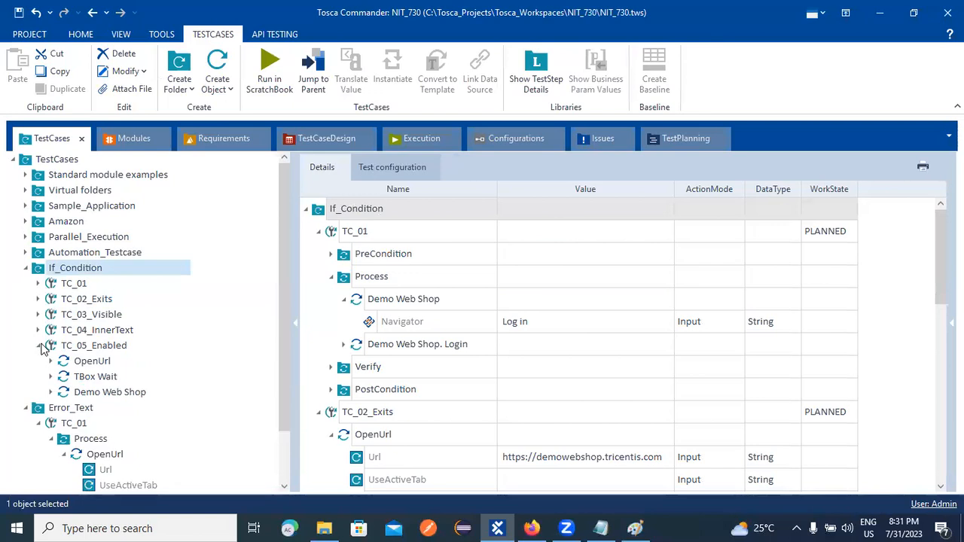
pyautogui.click(38, 345)
pyautogui.click(25, 362)
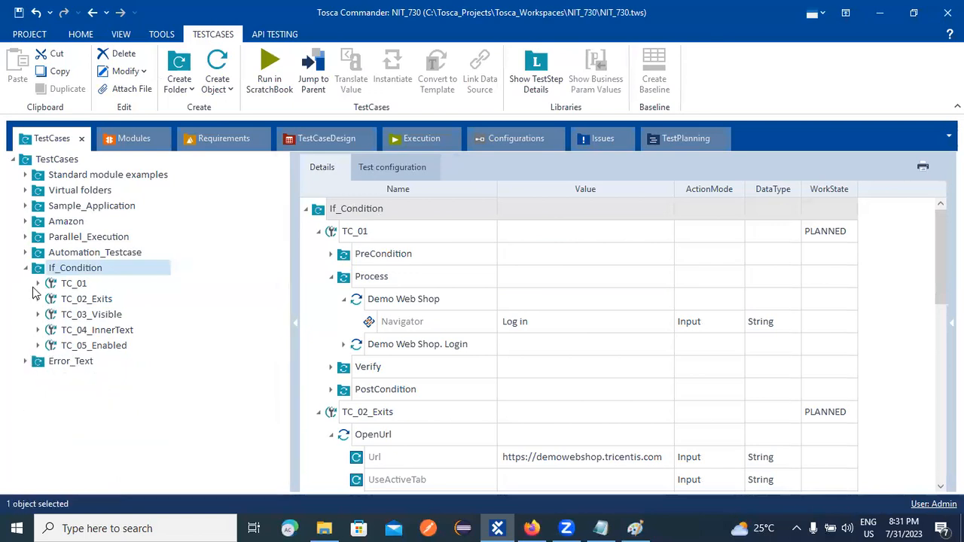
pyautogui.rightClick(66, 269)
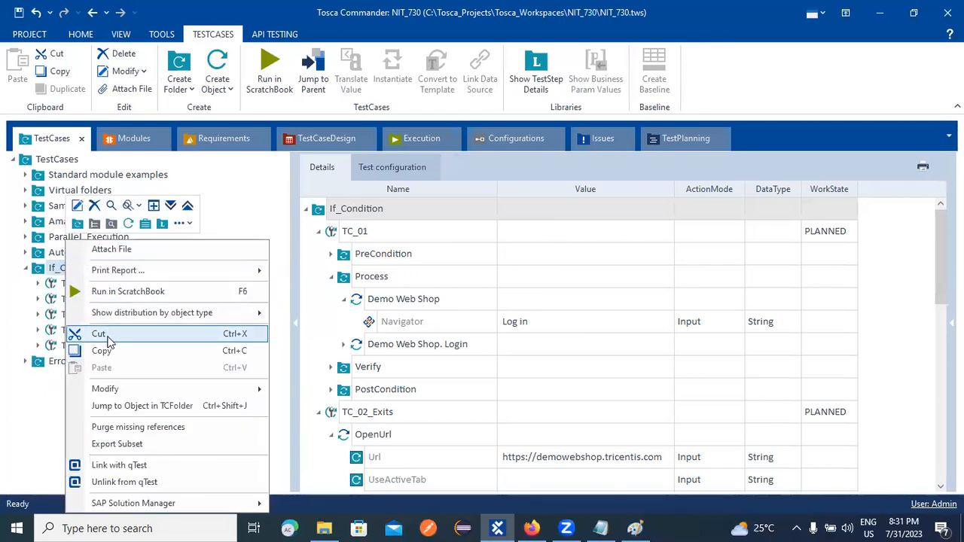
pyautogui.click(34, 394)
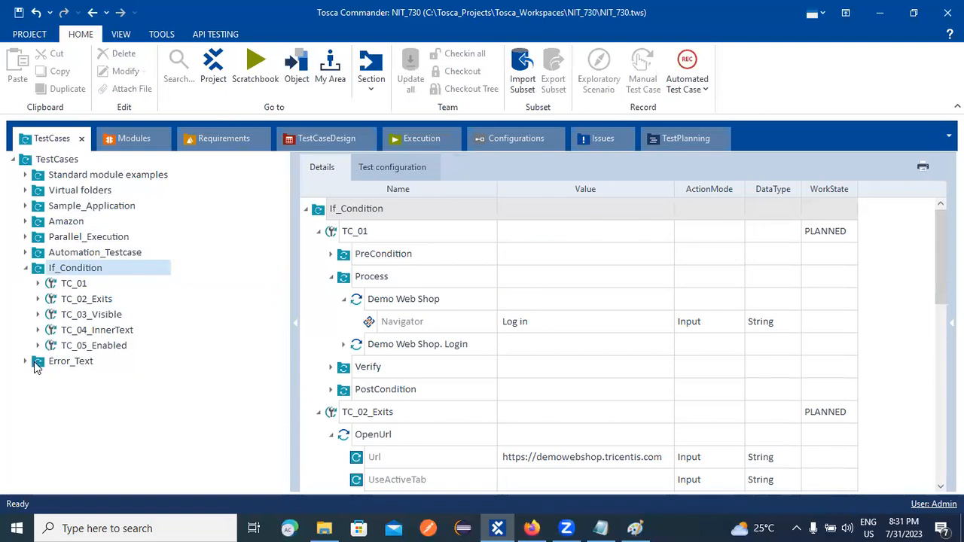
pyautogui.click(27, 363)
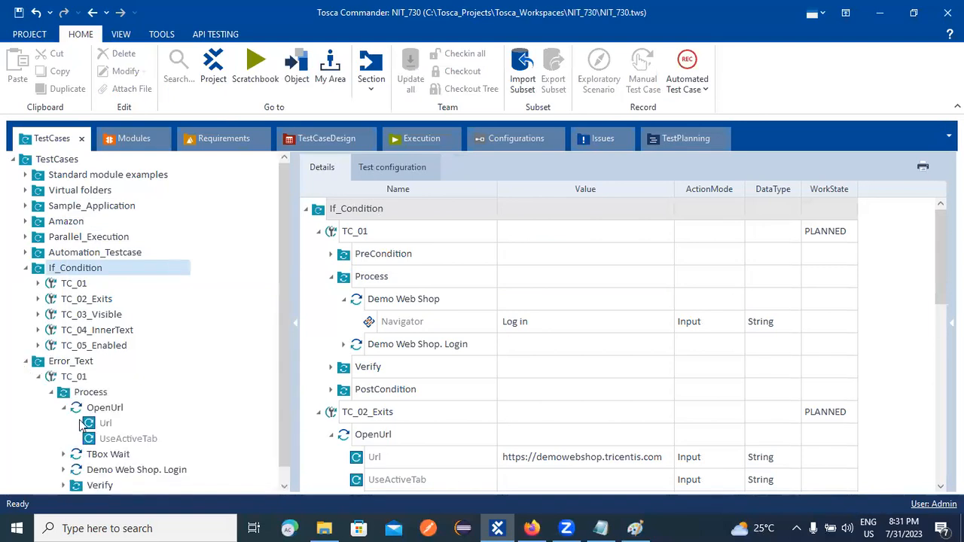
pyautogui.click(51, 392)
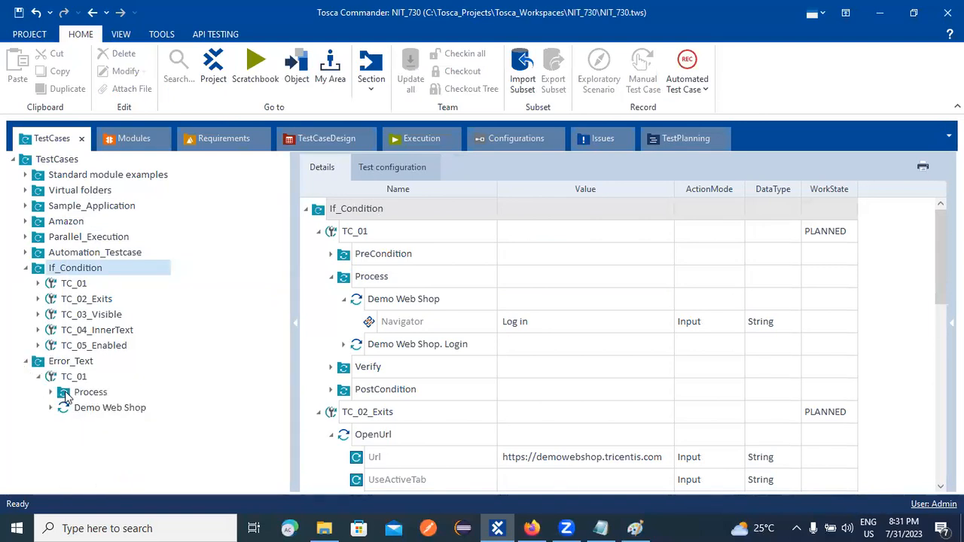
pyautogui.rightClick(83, 391)
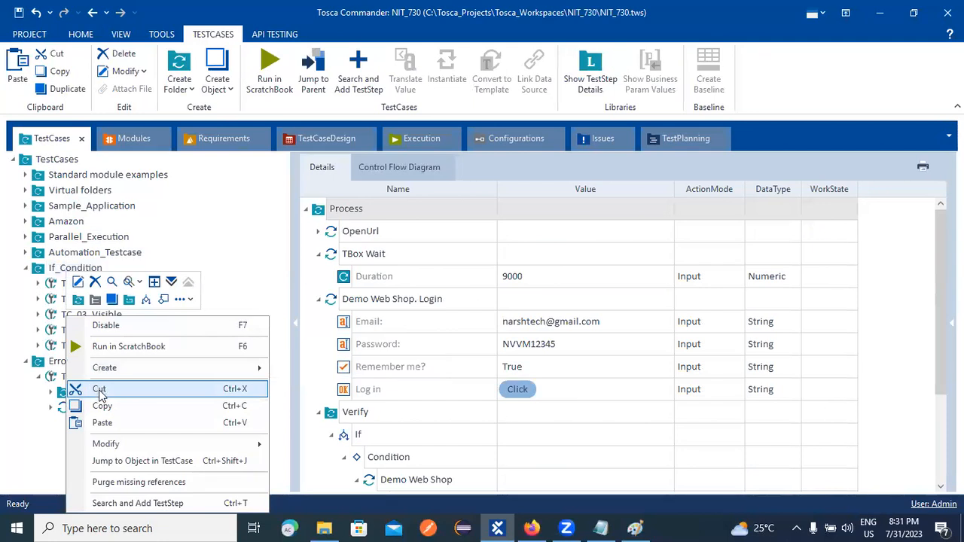
pyautogui.click(99, 389)
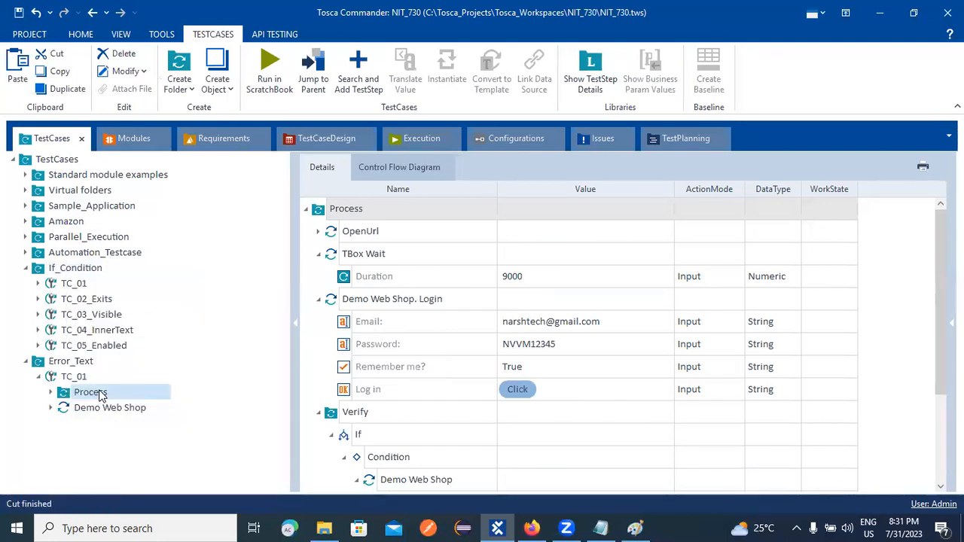
pyautogui.rightClick(48, 269)
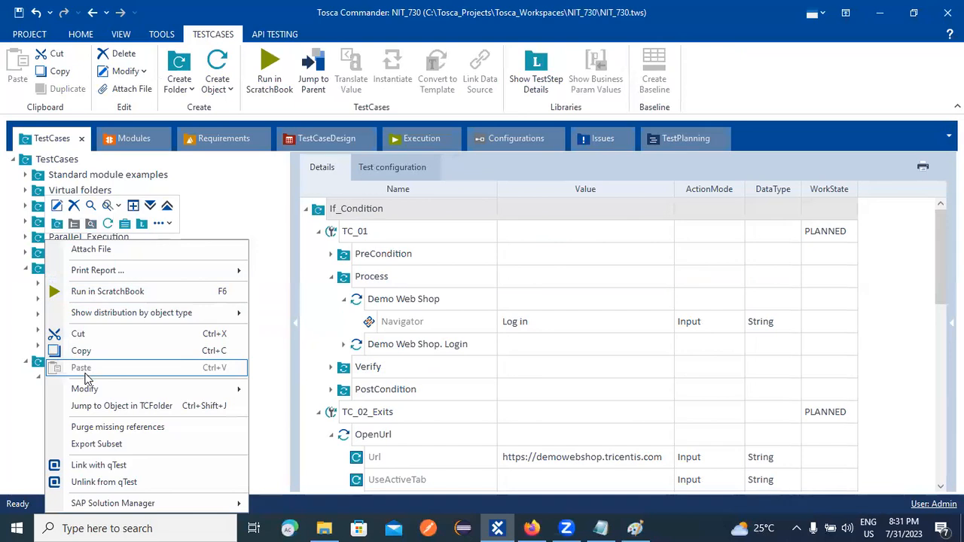
pyautogui.click(33, 415)
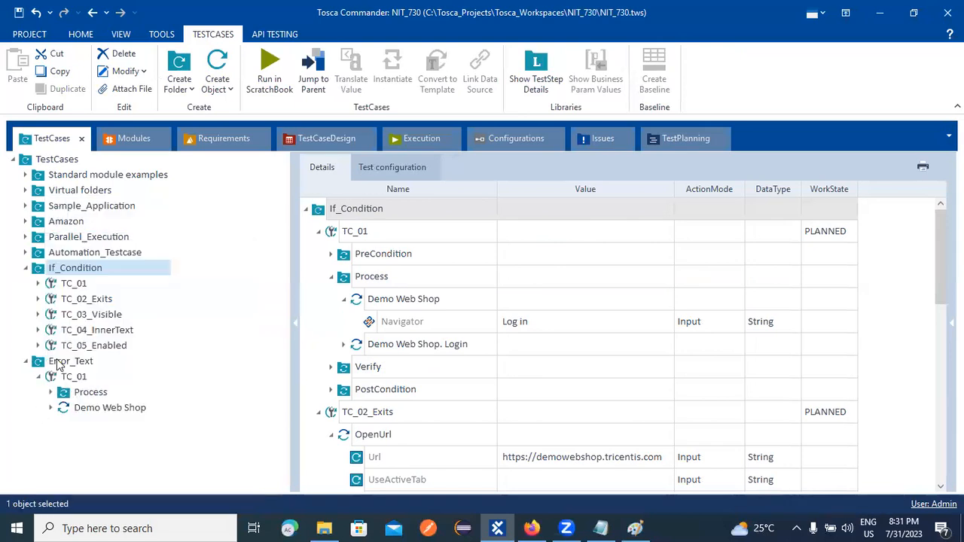
pyautogui.rightClick(73, 287)
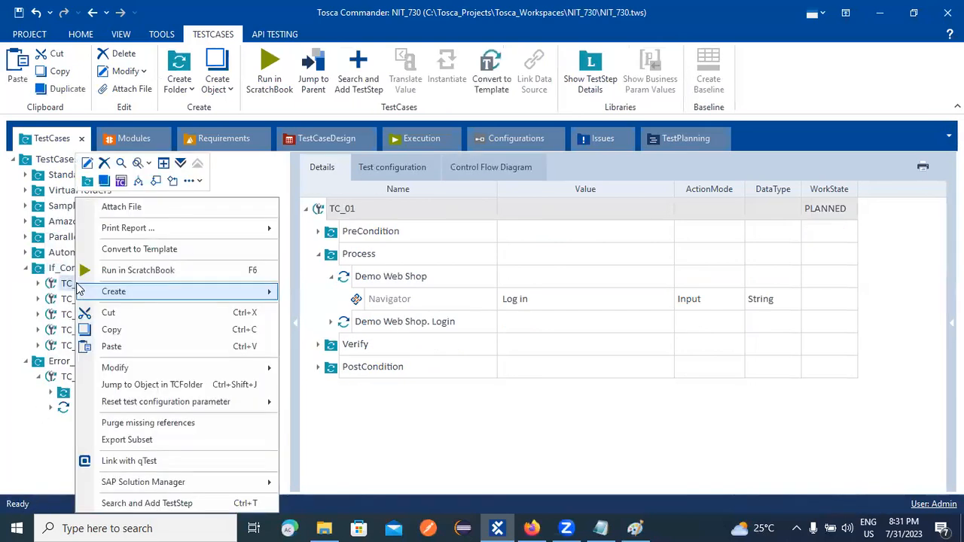
pyautogui.click(112, 346)
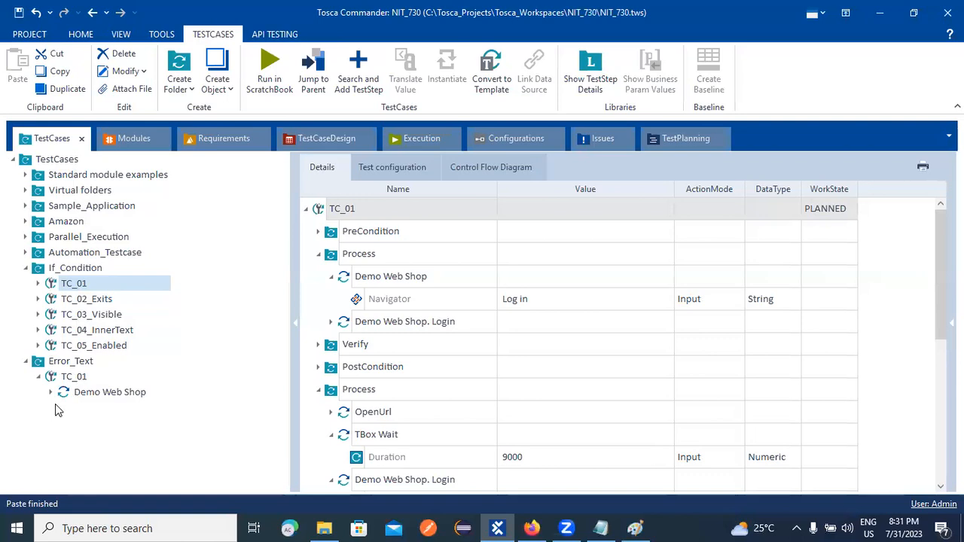
pyautogui.click(77, 392)
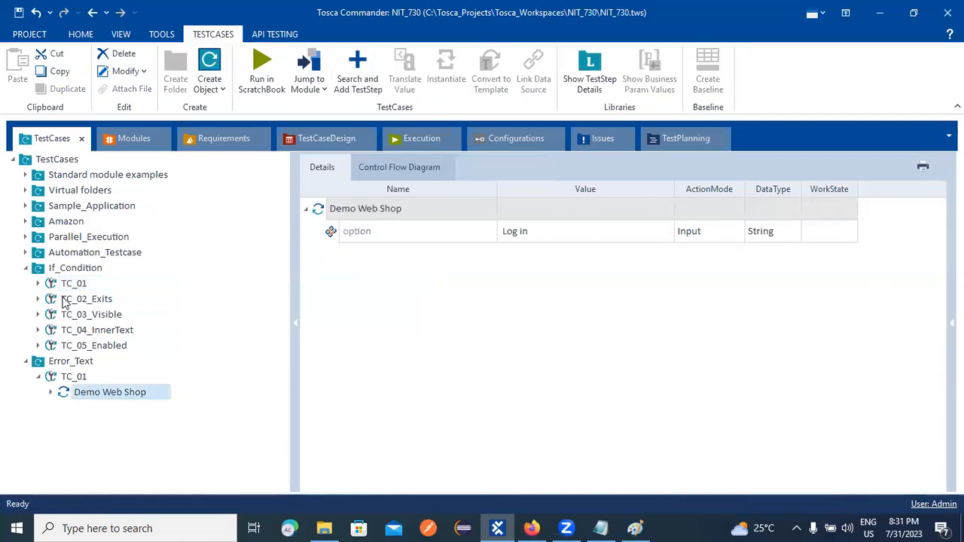
pyautogui.click(39, 284)
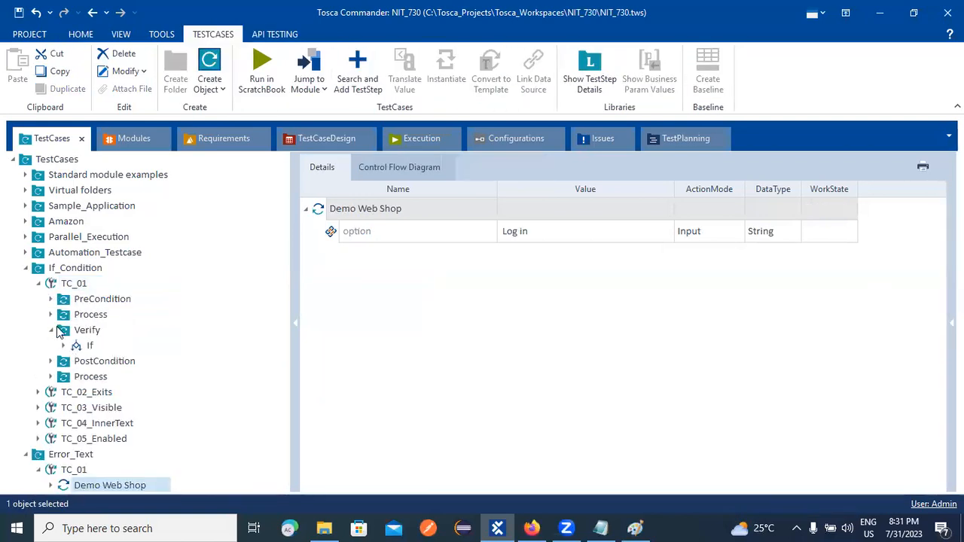
pyautogui.click(60, 330)
pyautogui.click(51, 329)
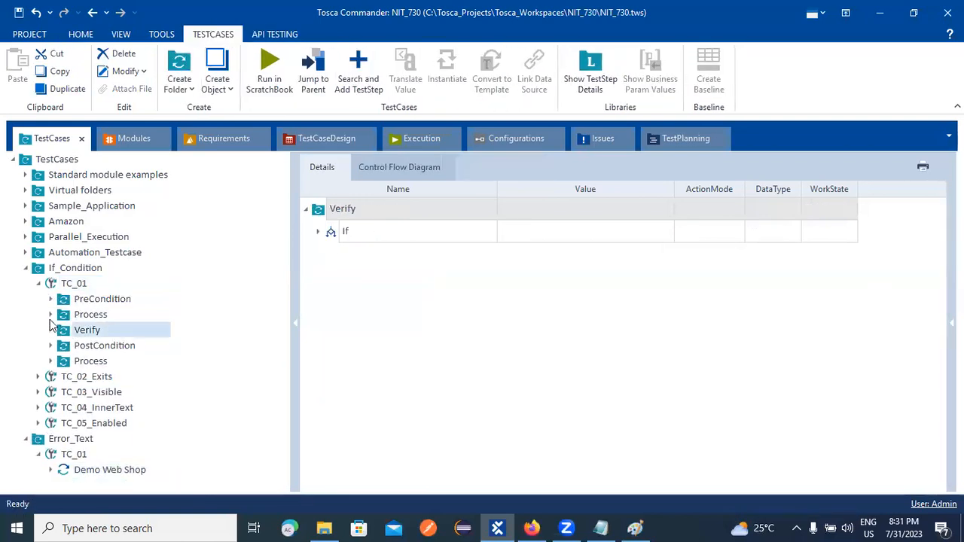
pyautogui.click(50, 314)
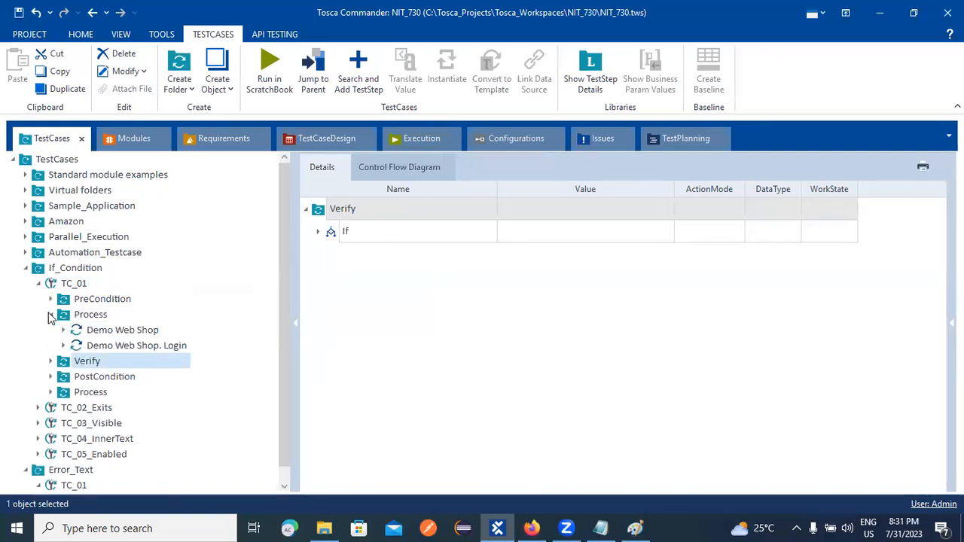
pyautogui.click(50, 315)
pyautogui.click(51, 360)
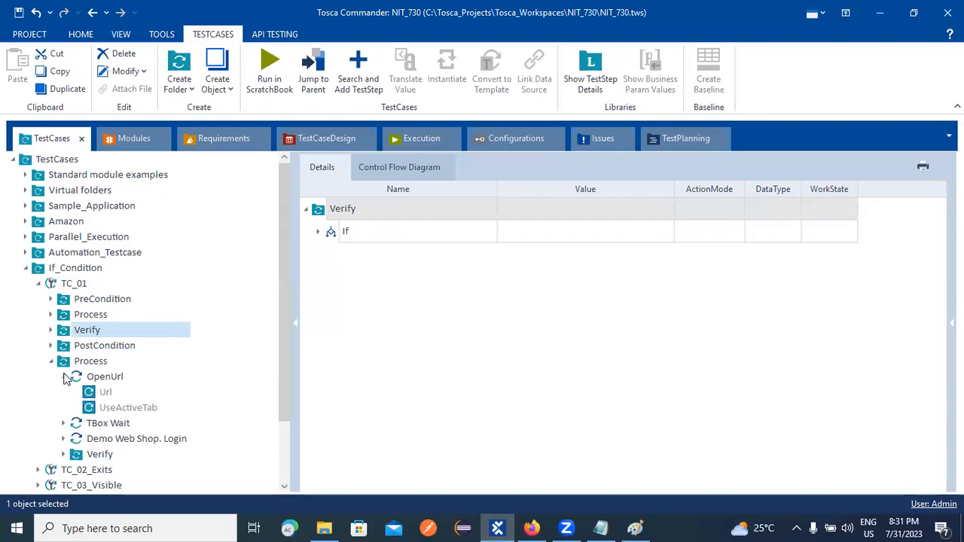
pyautogui.click(51, 361)
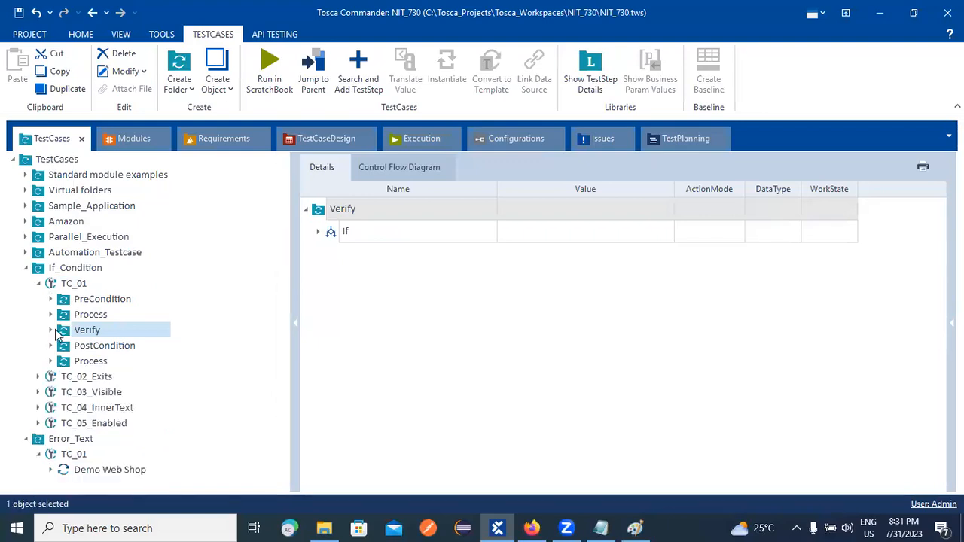
# Copy the first Process folder from If_Condition's TC_01 and paste it into Error_Text's TC_01.
pyautogui.rightClick(83, 312)
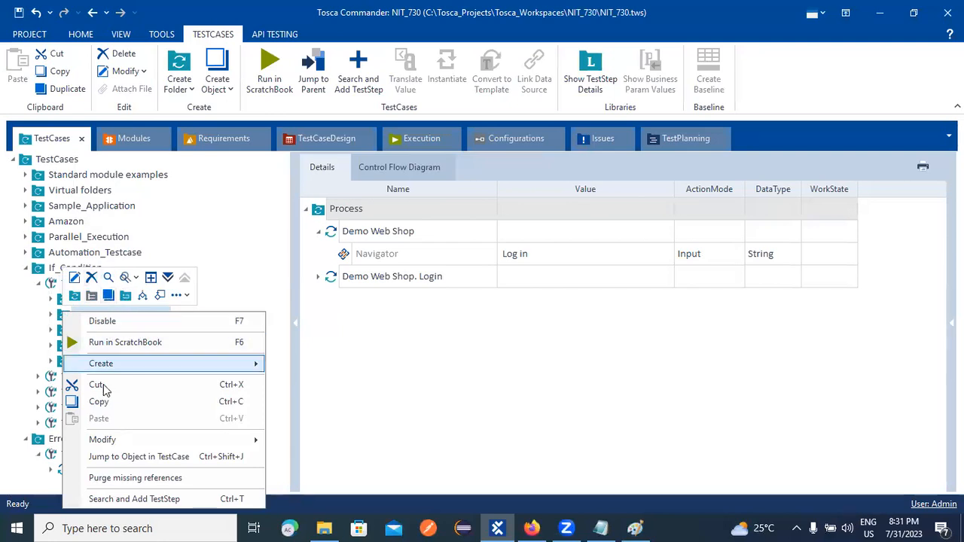
pyautogui.click(97, 401)
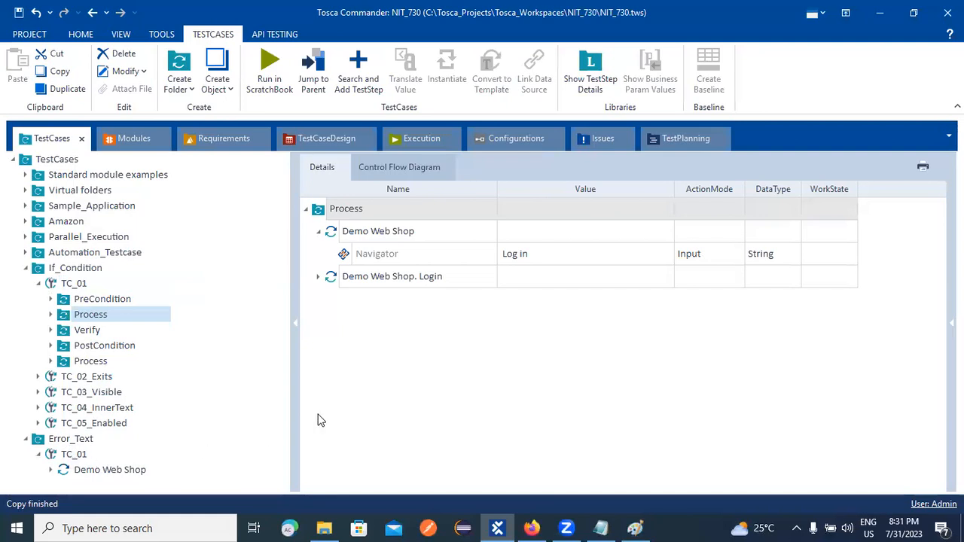
pyautogui.click(90, 474)
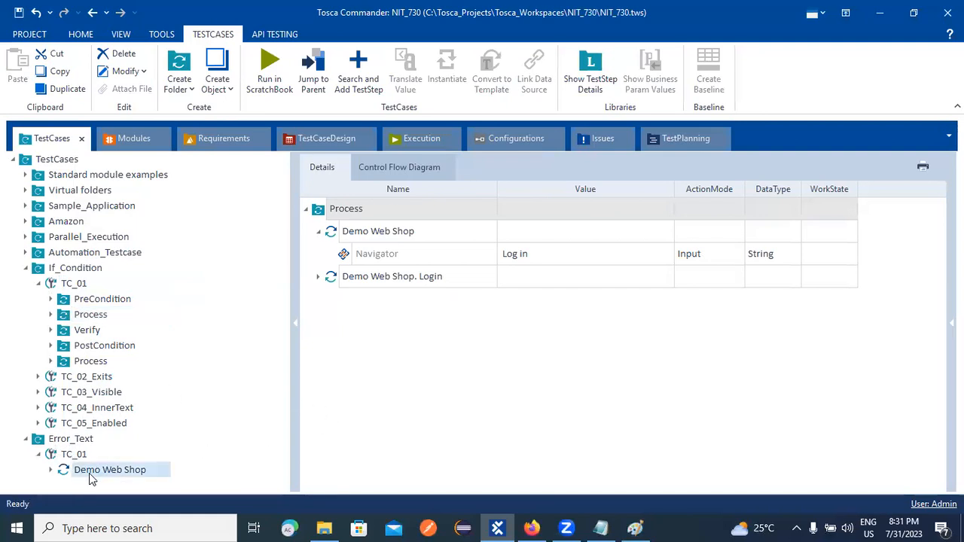
pyautogui.rightClick(77, 456)
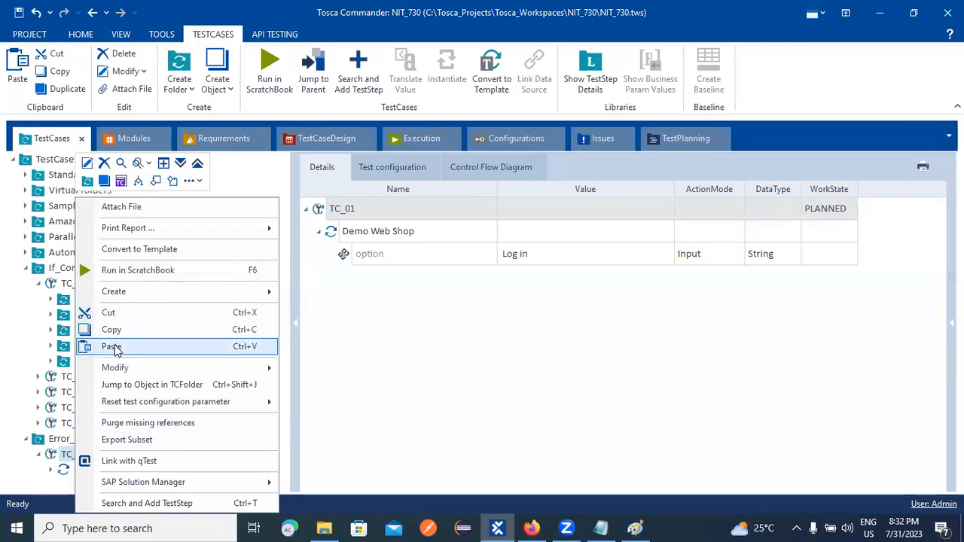
pyautogui.click(111, 346)
# Expand the pasted Process folder's Demo Web Shop and Demo Web Shop. Login steps to check their fields.
pyautogui.click(318, 277)
pyautogui.click(331, 299)
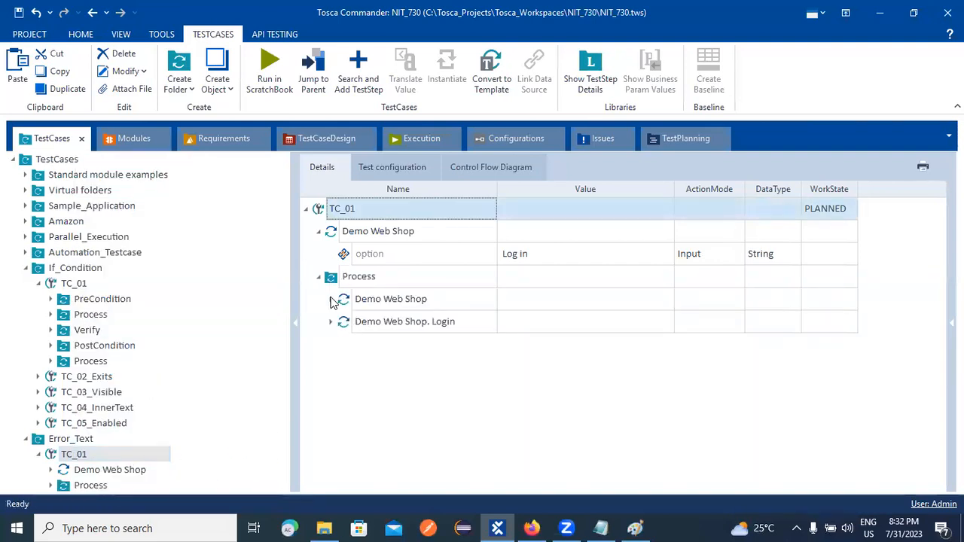
pyautogui.click(331, 344)
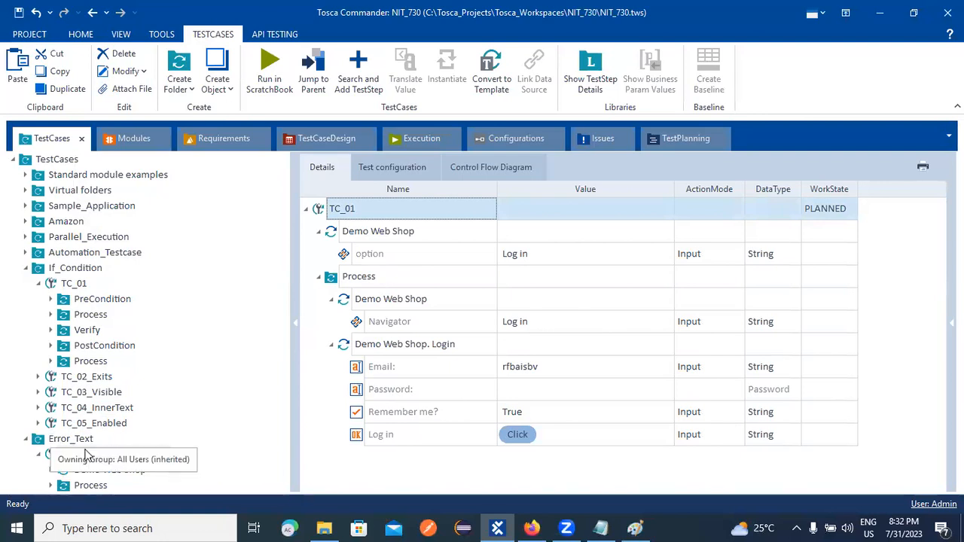
pyautogui.click(39, 453)
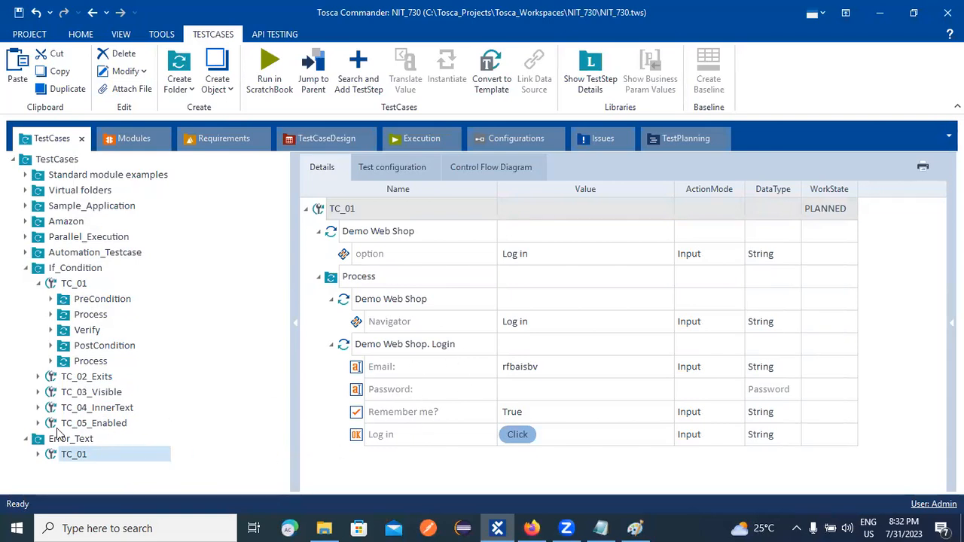
pyautogui.click(37, 454)
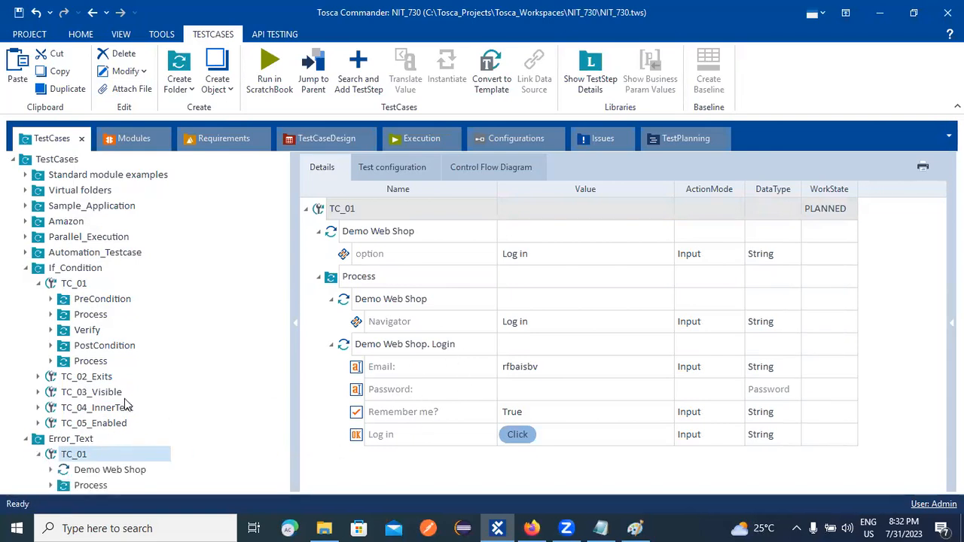
# Delete the earlier pasted Process folder from Error_Text TC_01 and expand If_Condition's second Process folder.
pyautogui.rightClick(90, 486)
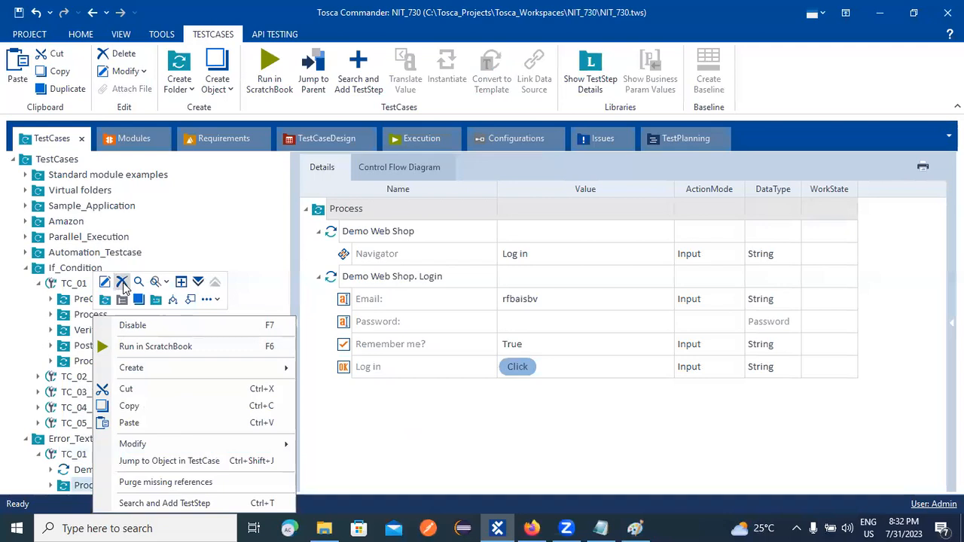
pyautogui.click(122, 283)
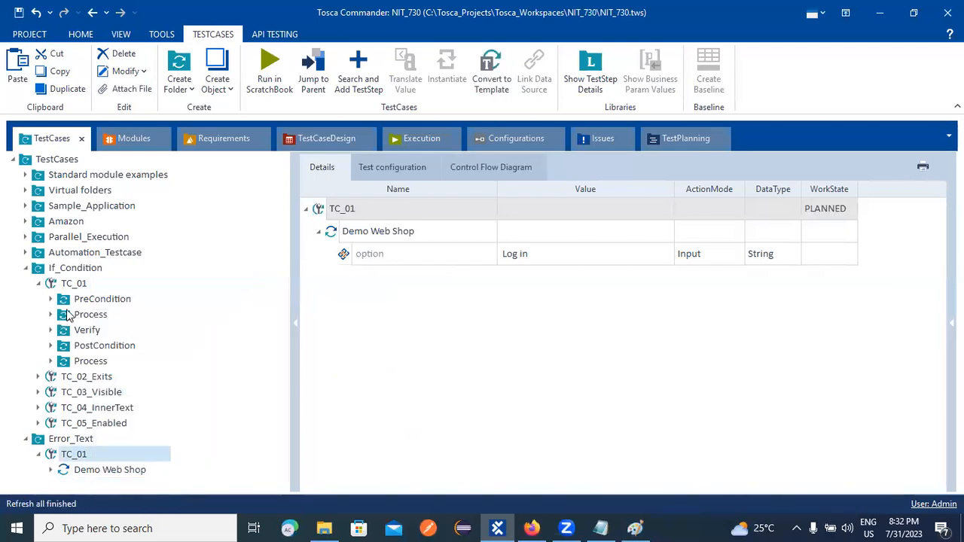
pyautogui.click(51, 361)
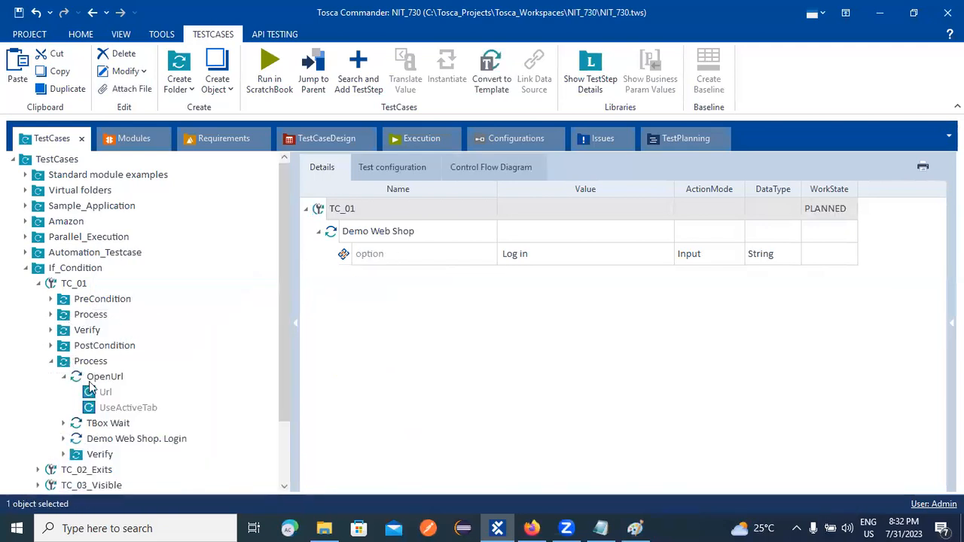
pyautogui.click(96, 455)
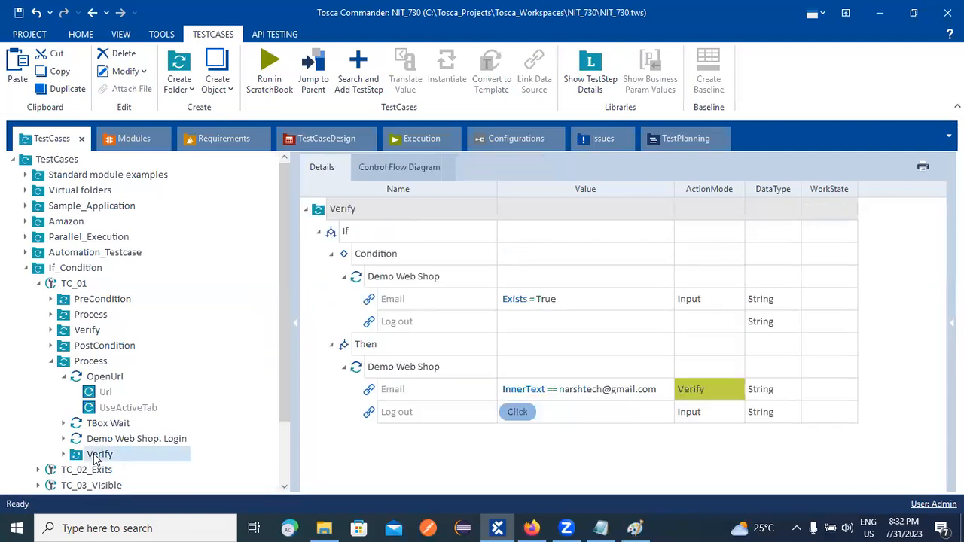
# Copy If_Condition TC_01's second Process folder and paste it into Error_Text TC_01.
pyautogui.rightClick(83, 362)
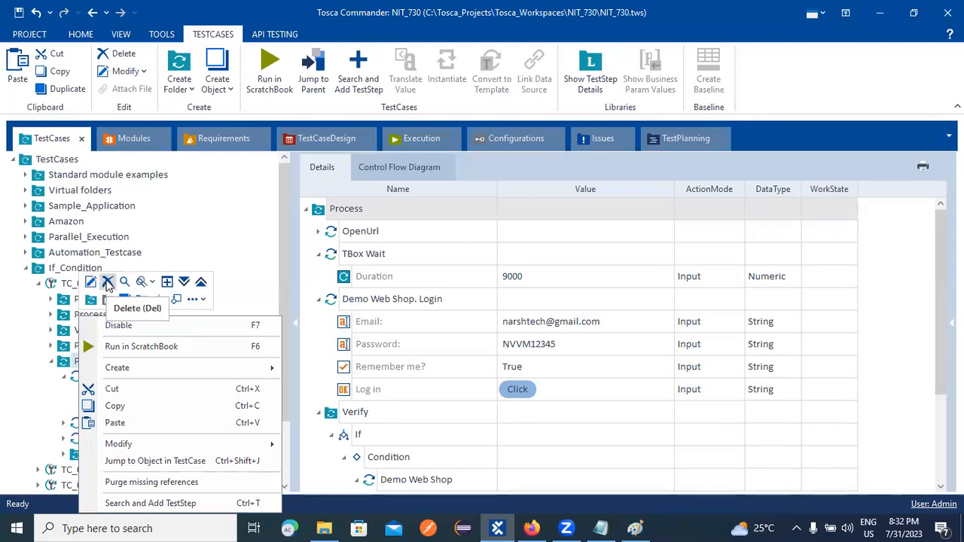
pyautogui.click(113, 407)
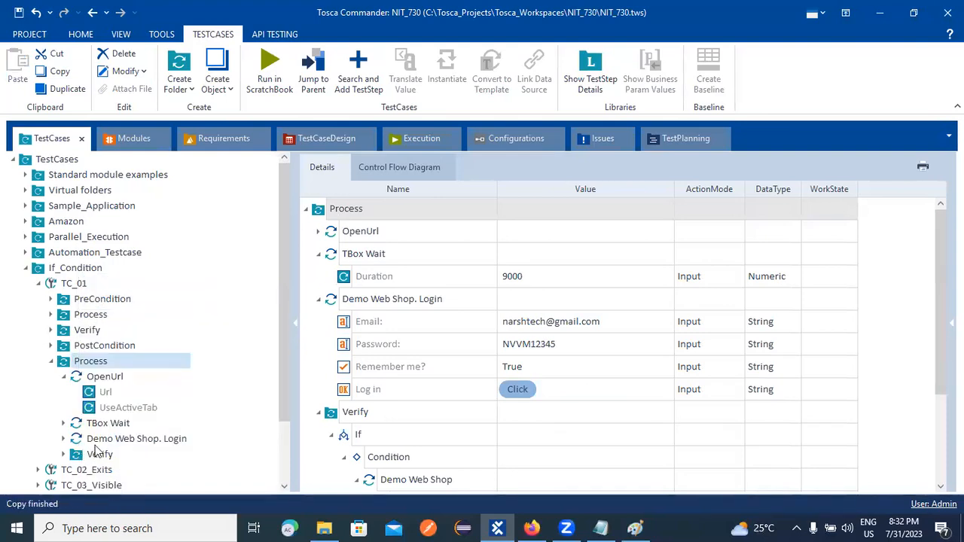
pyautogui.scroll(-2, 98, 456)
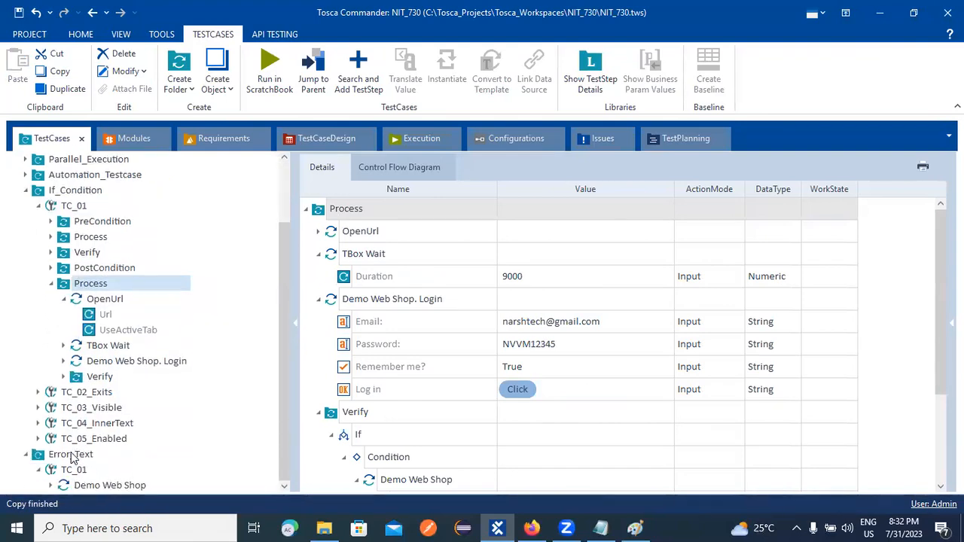
pyautogui.rightClick(71, 455)
pyautogui.press('Escape')
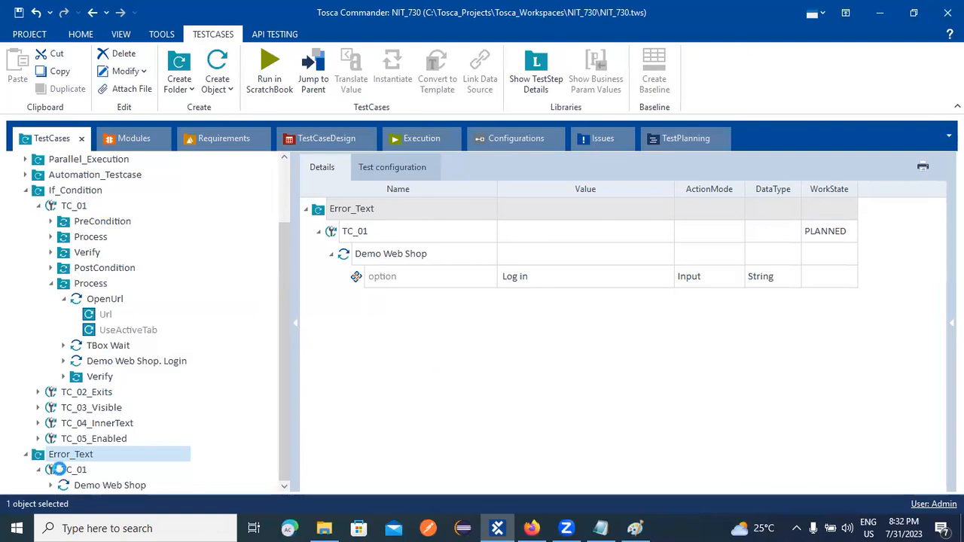
pyautogui.rightClick(60, 469)
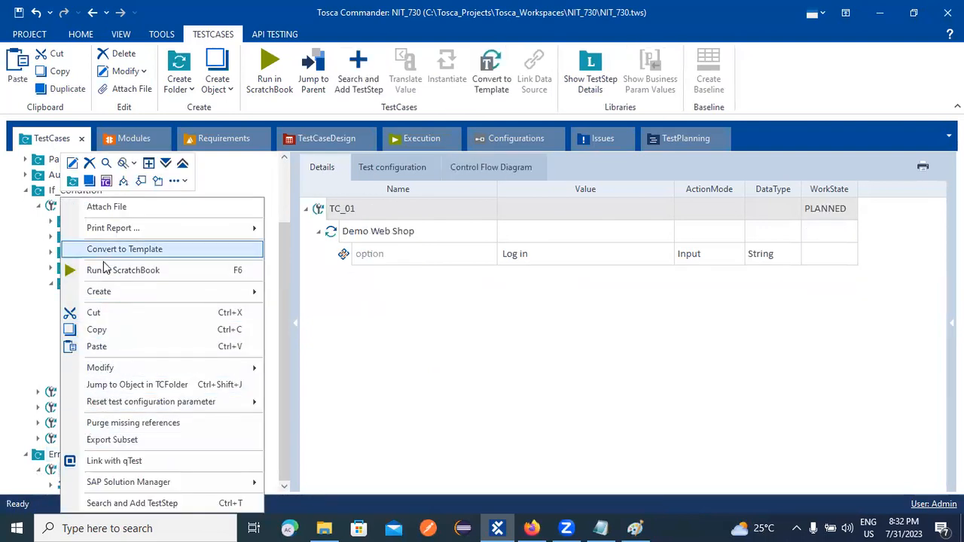
pyautogui.click(96, 346)
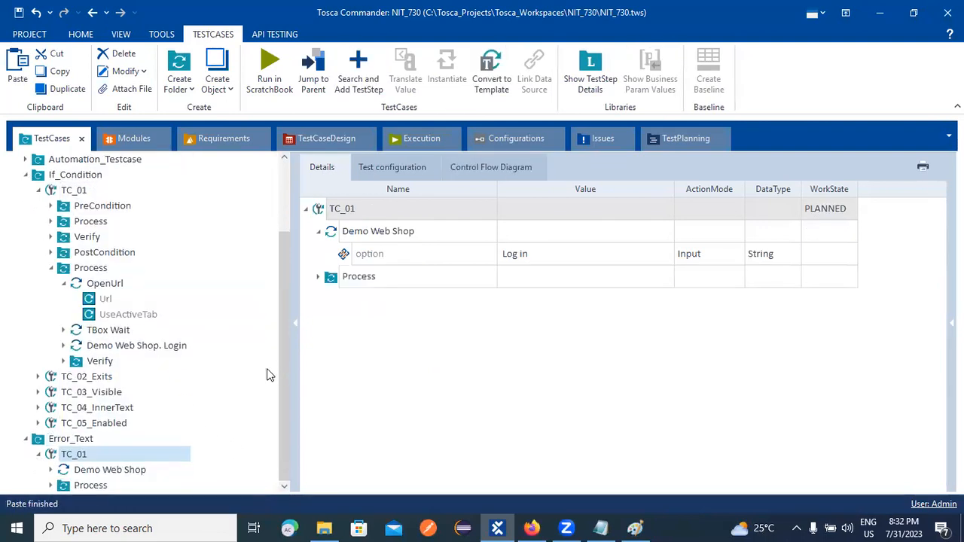
# Expand the pasted Process folder to check its OpenUrl, TBox Wait, Demo Web Shop. Login and Verify steps.
pyautogui.click(51, 485)
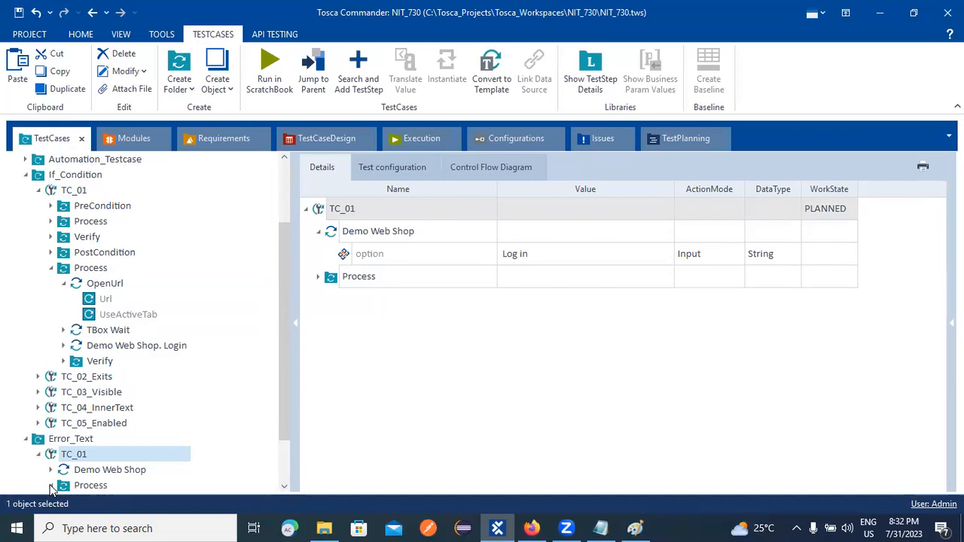
pyautogui.click(318, 277)
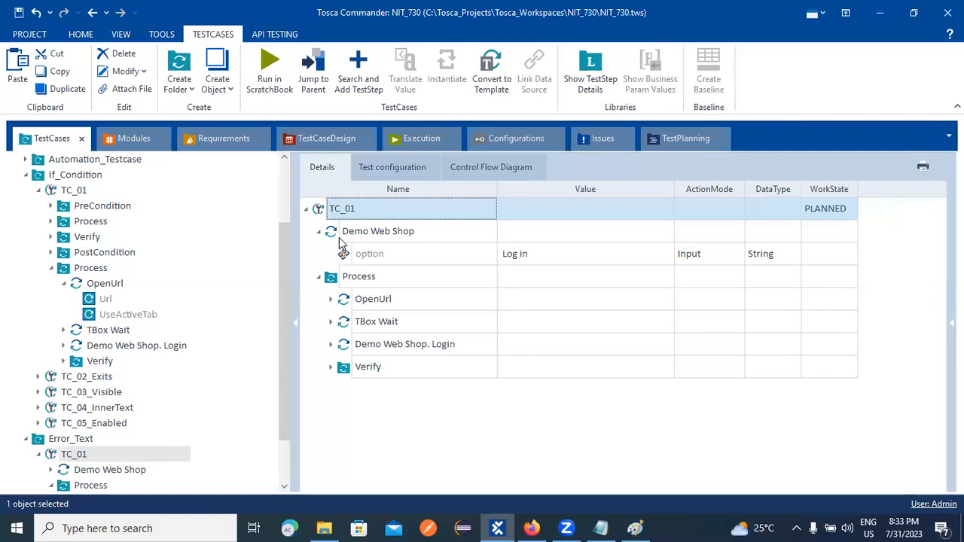
pyautogui.moveTo(332, 232); pyautogui.dragTo(345, 403)
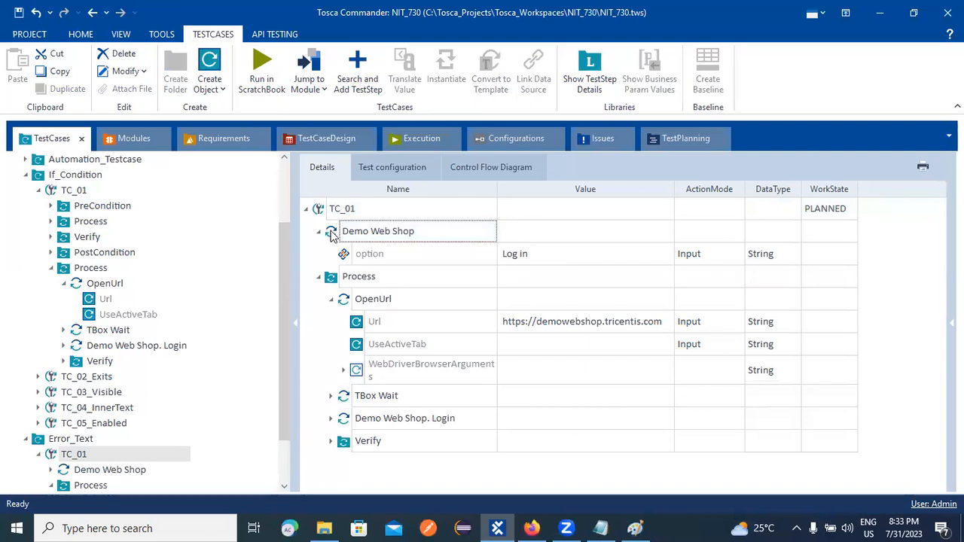
pyautogui.moveTo(337, 233); pyautogui.dragTo(336, 399)
pyautogui.click(566, 527)
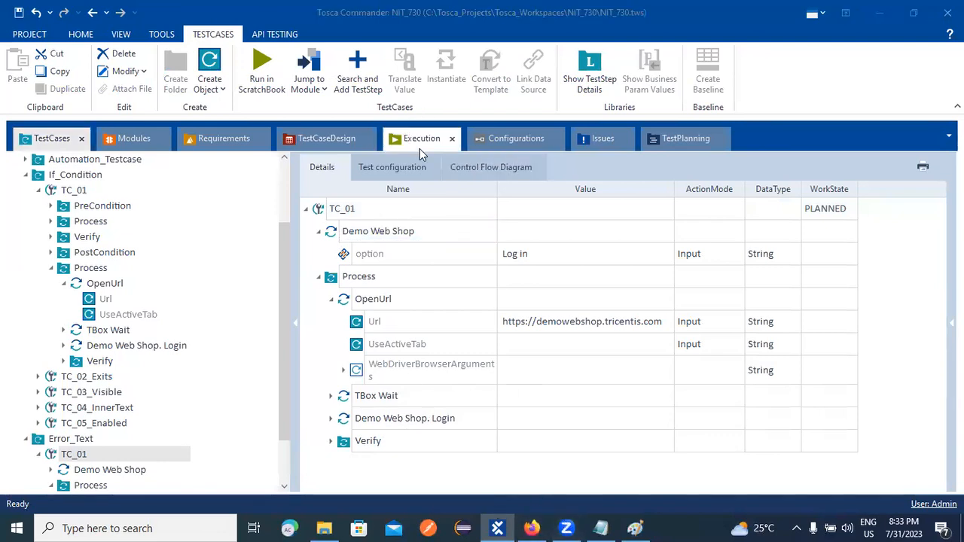